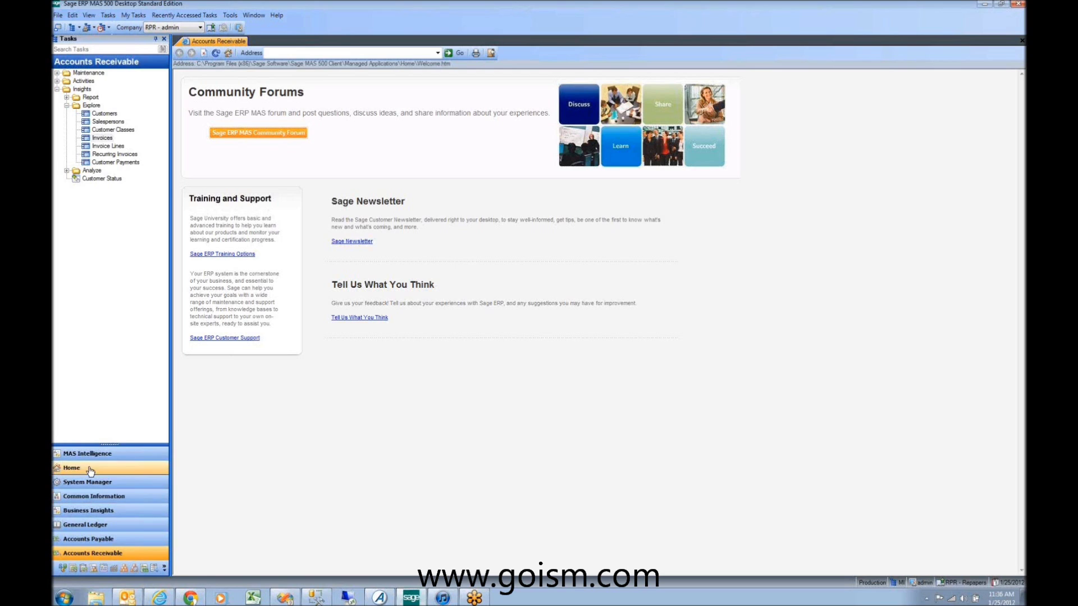
Step: In System Manager, expand Schema Browser and select the Module task
left_click(78, 481)
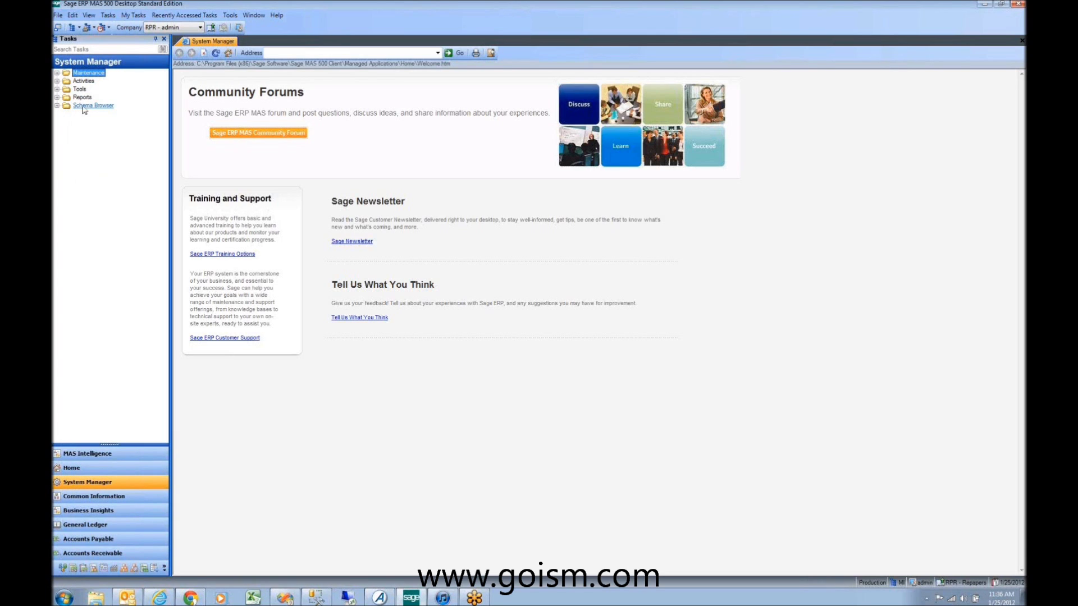
left_click(73, 108)
left_click(89, 114)
Step: Open Explore – Module and drill into the SO Sales Order module's tables
double_click(88, 114)
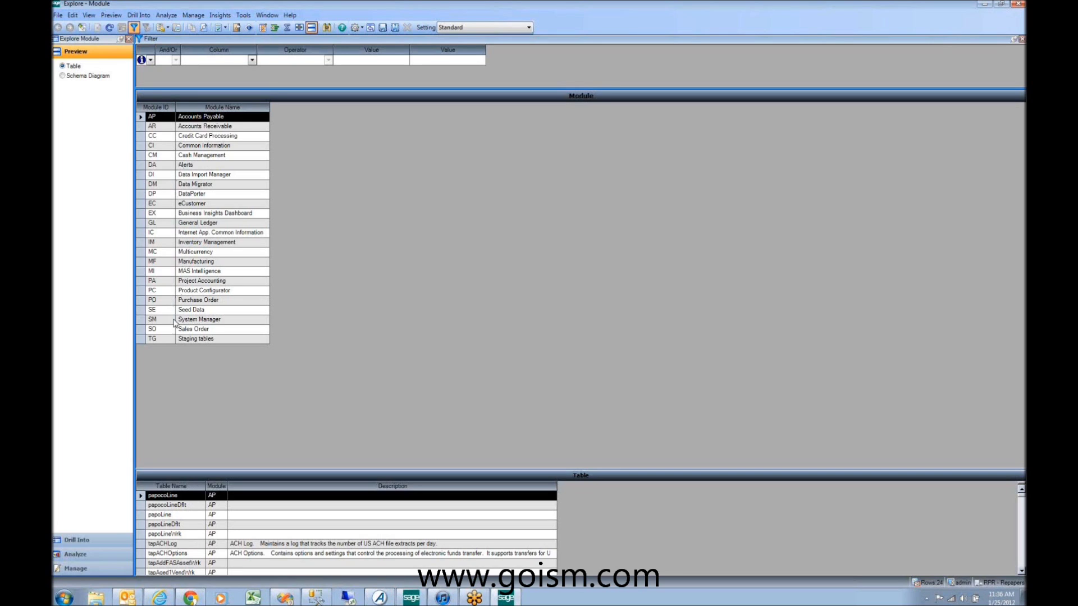
double_click(176, 329)
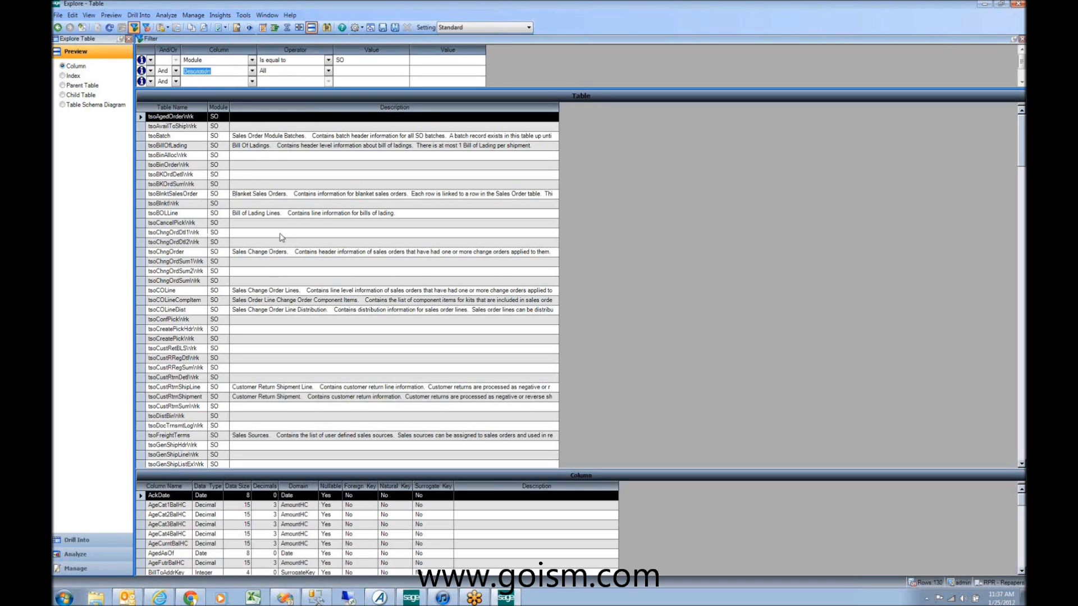
left_click(582, 268)
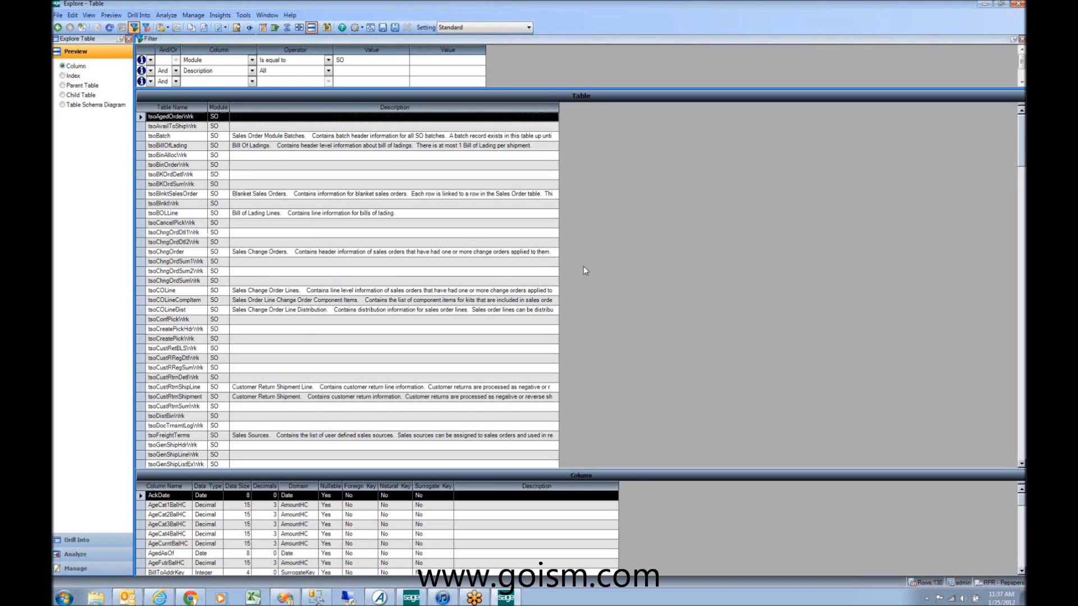
scroll(583, 268, "down", 3)
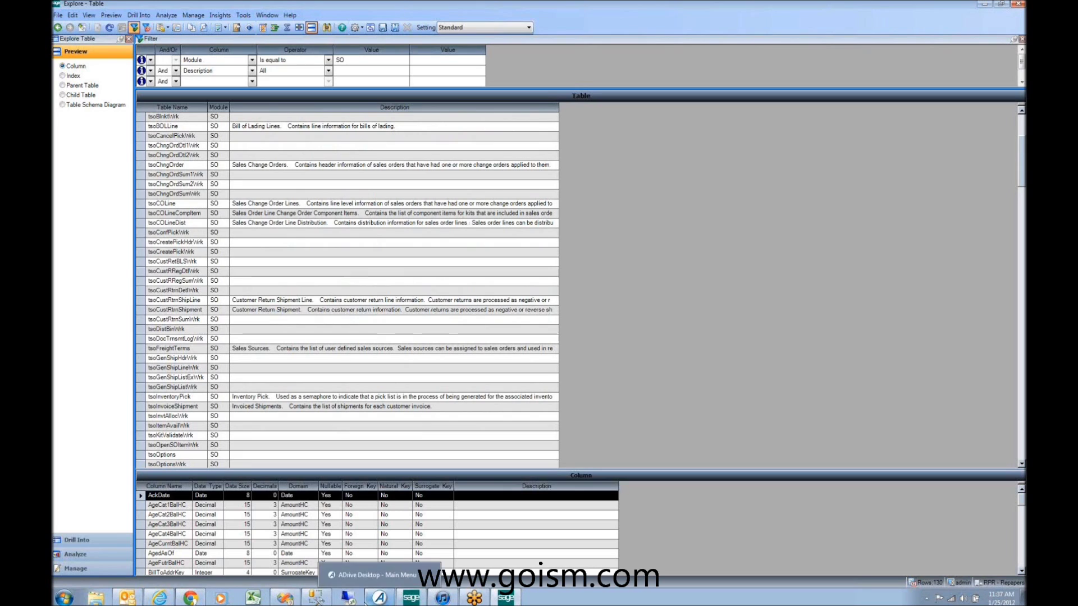
Step: Show the full All Programs list in the Start menu
mouse_move(114, 594)
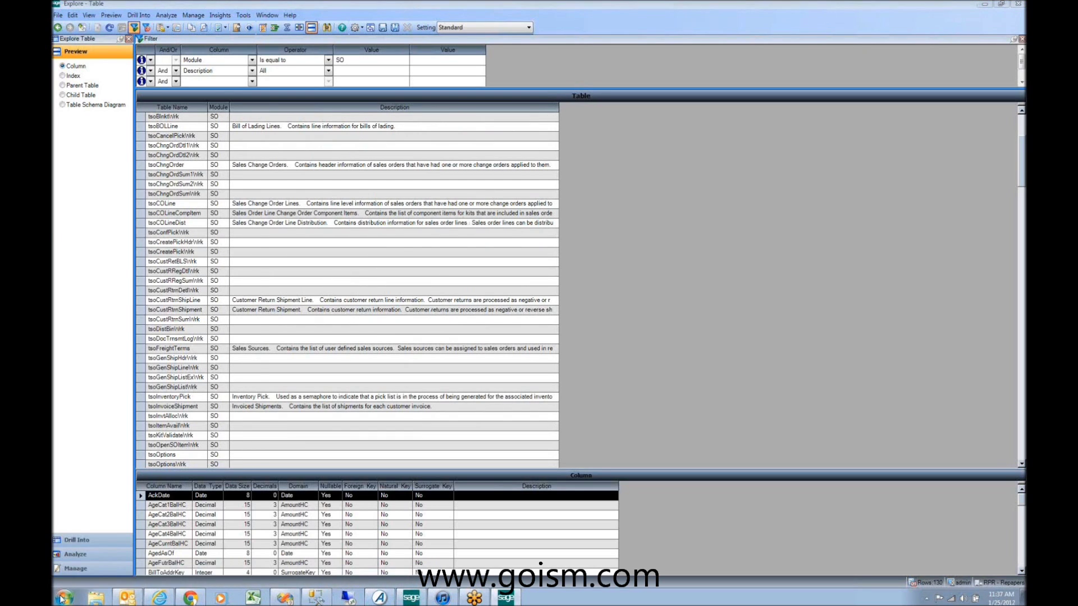
left_click(64, 597)
left_click(103, 554)
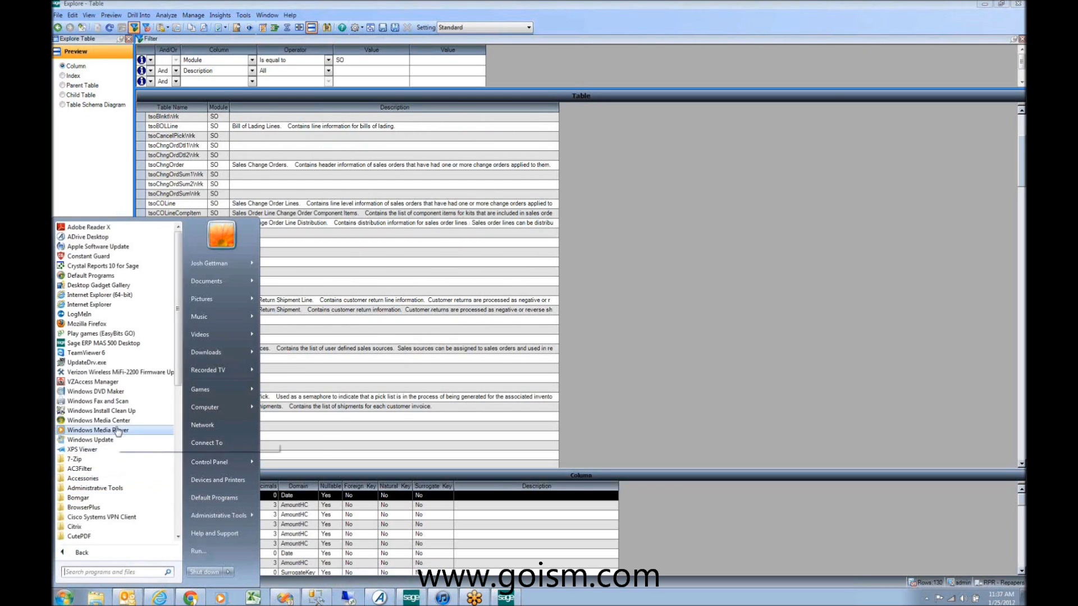
Step: Launch SMI Database Upgrade Utility from Sage Software > Sage MAS 500 > Utilities
scroll(177, 392, "down", 2)
left_click_drag(177, 392, 178, 507)
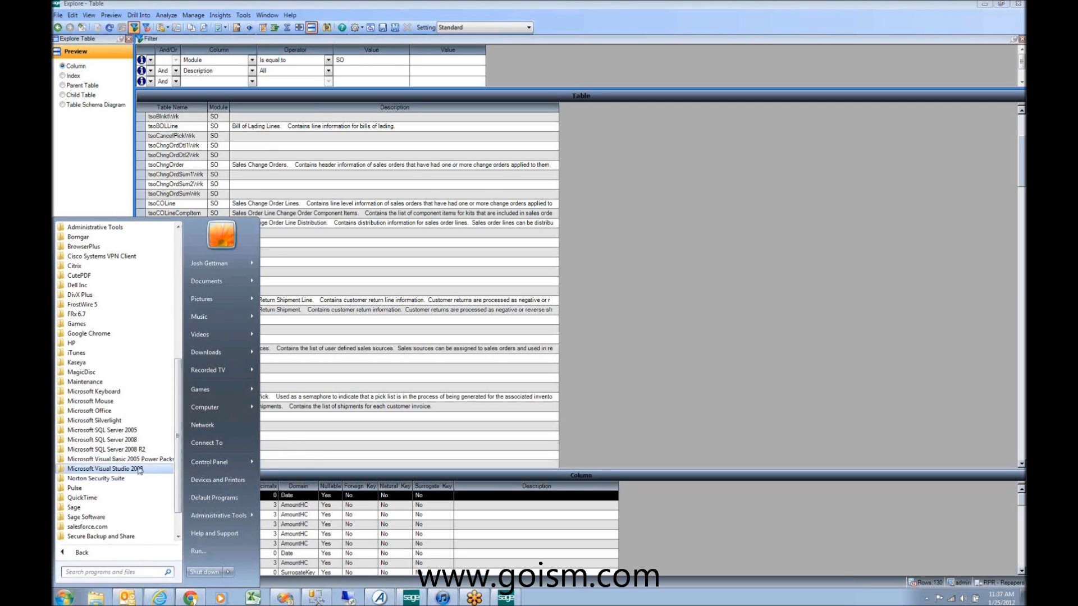
left_click(128, 517)
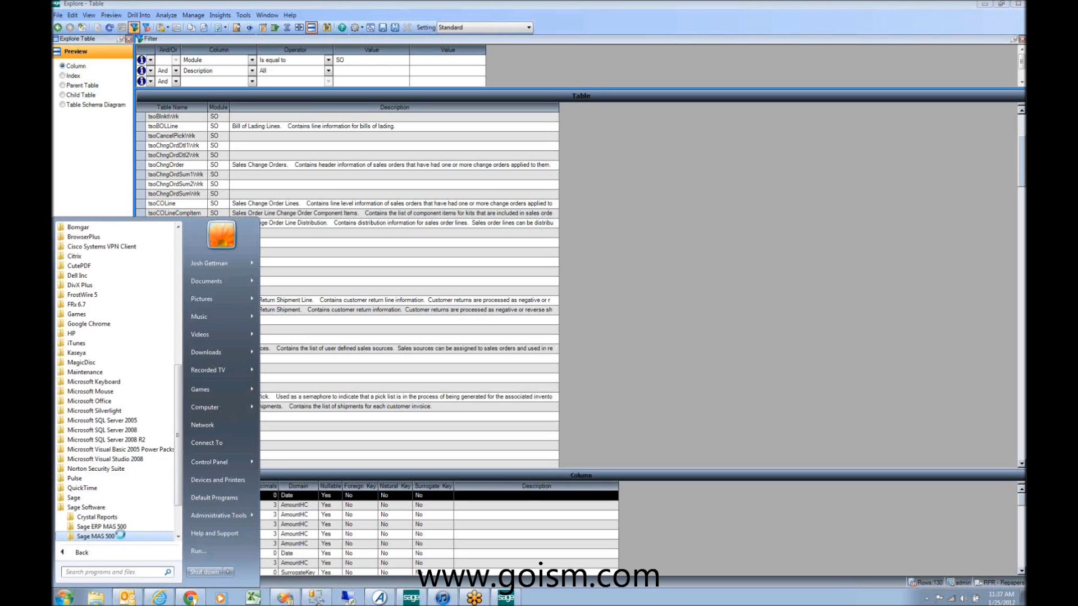
left_click(122, 537)
left_click(120, 536)
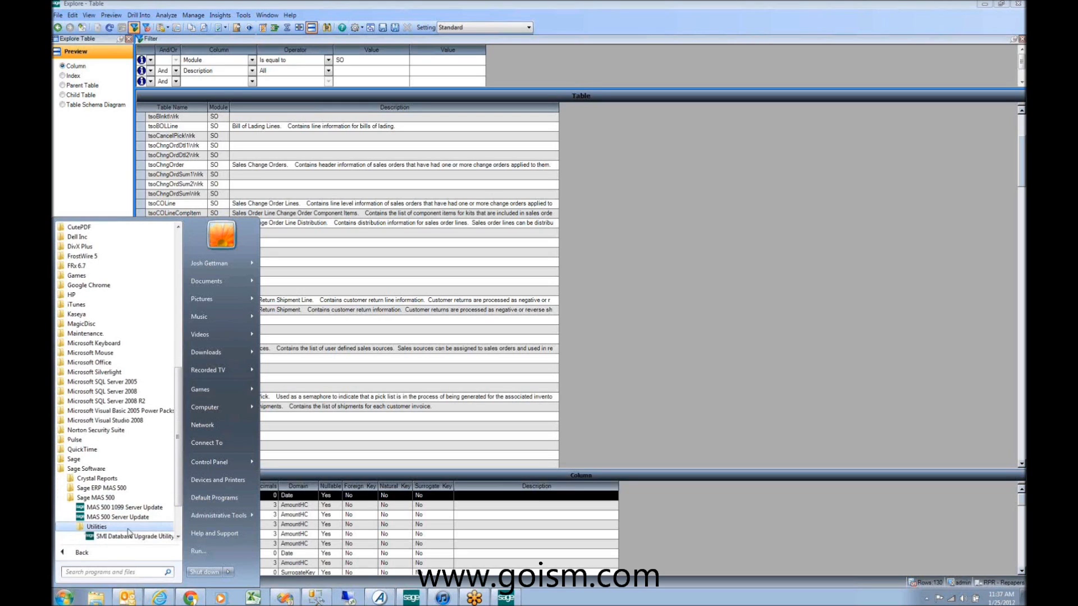
scroll(175, 497, "down", 2)
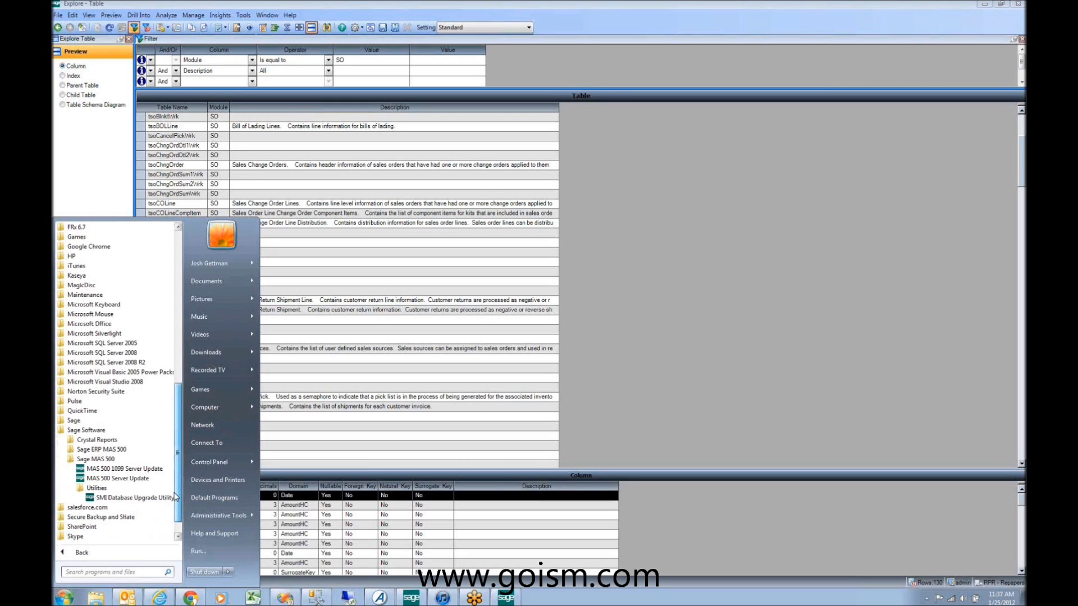
scroll(176, 496, "down", 1)
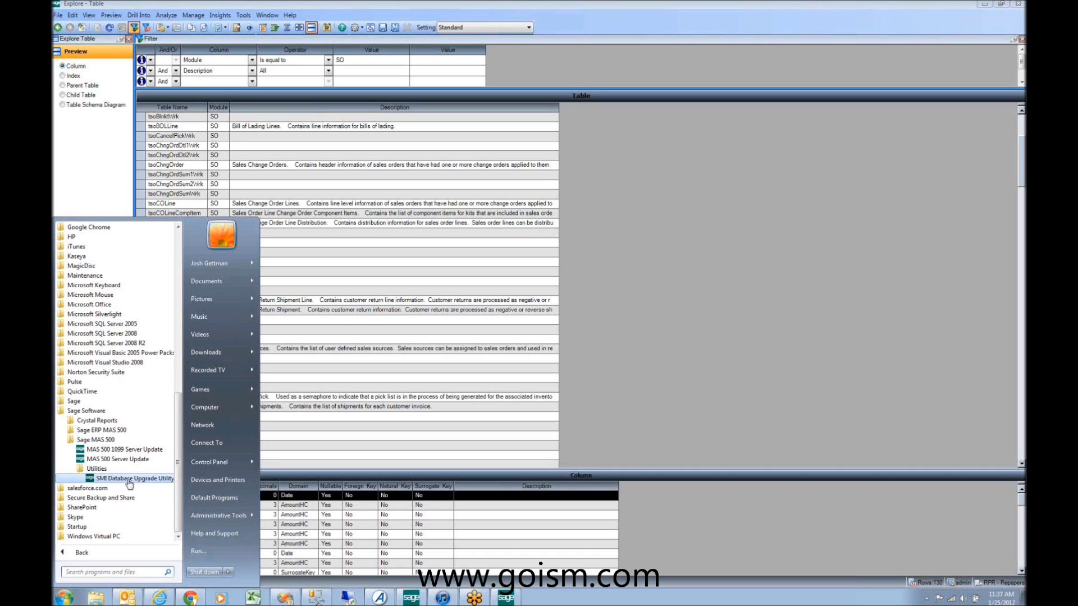
left_click(129, 480)
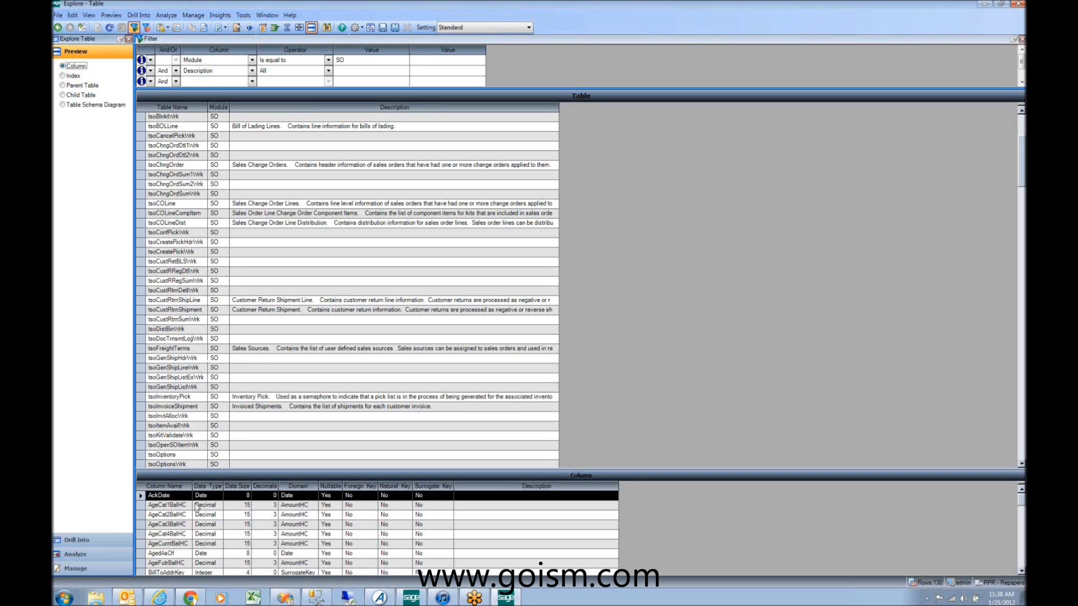
Step: Show the tsoCustRtnShipment table's columns, then bring SQL Server Management Studio forward
left_click(207, 310)
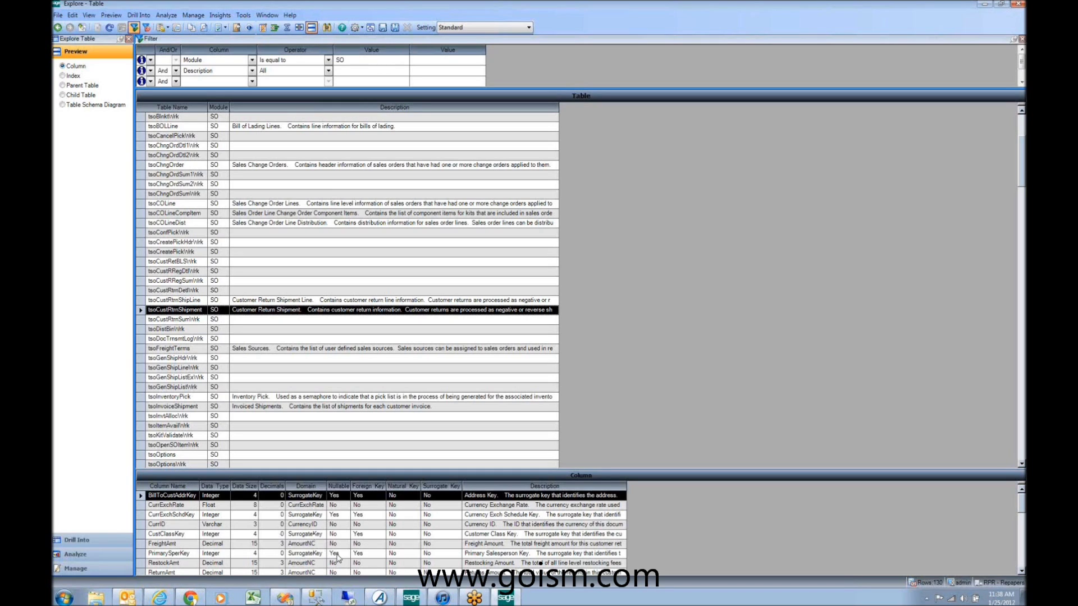
left_click(327, 595)
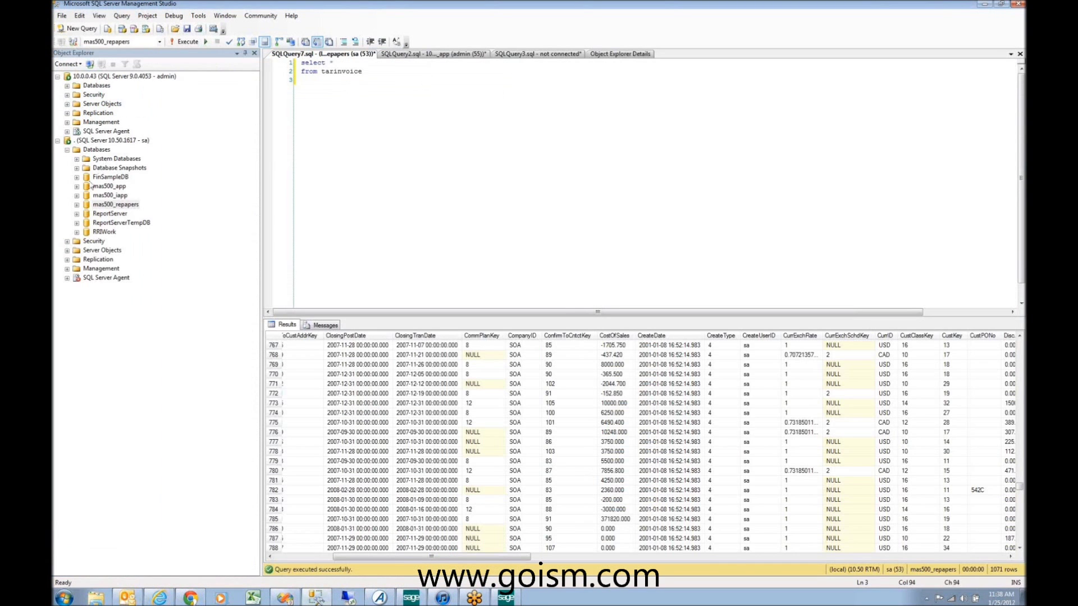
Step: Expand mas500_repapers, then restore and rearrange the Management Studio and Sage windows
left_click(77, 205)
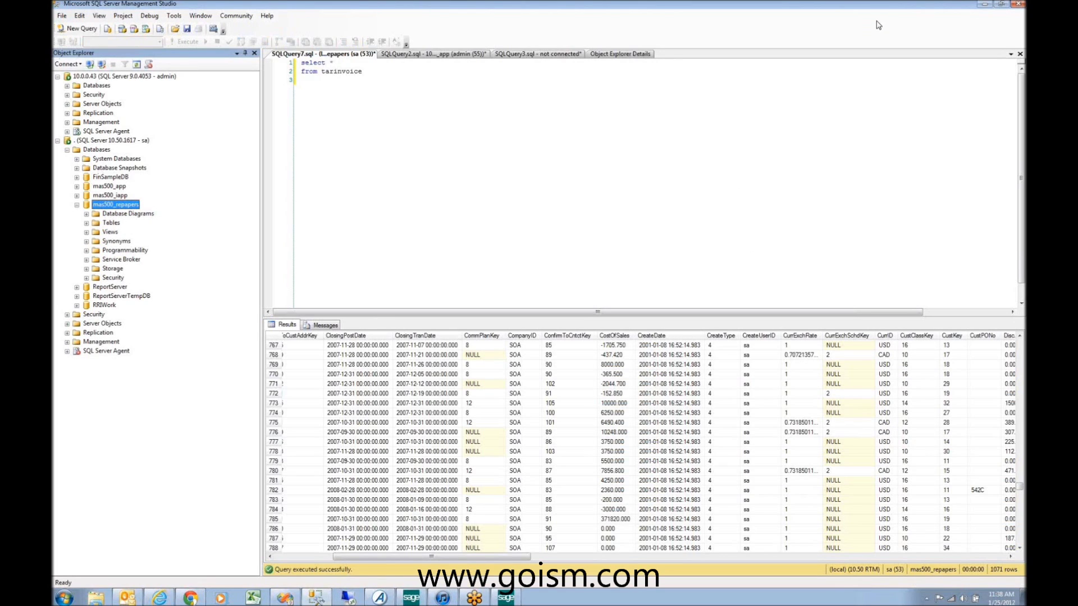
left_click(1000, 5)
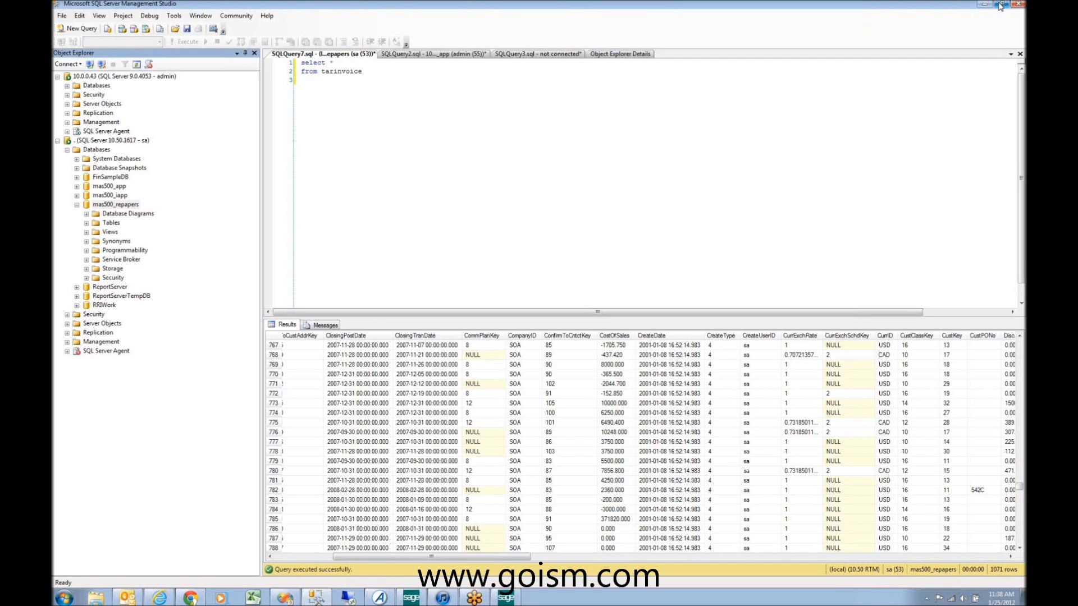
left_click(1001, 4)
left_click_drag(566, 28, 773, 103)
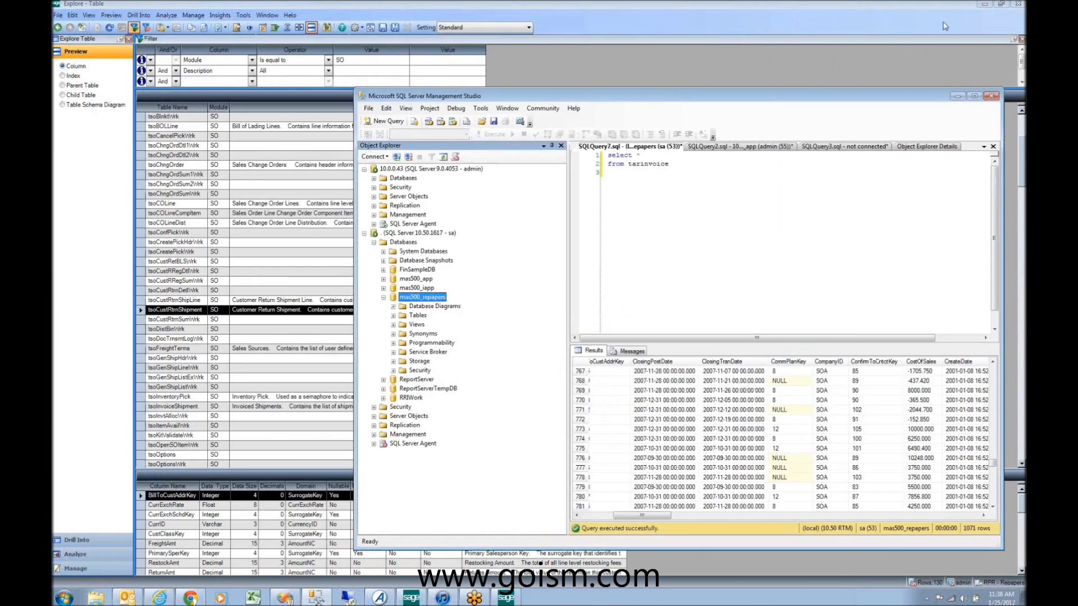
left_click(1001, 5)
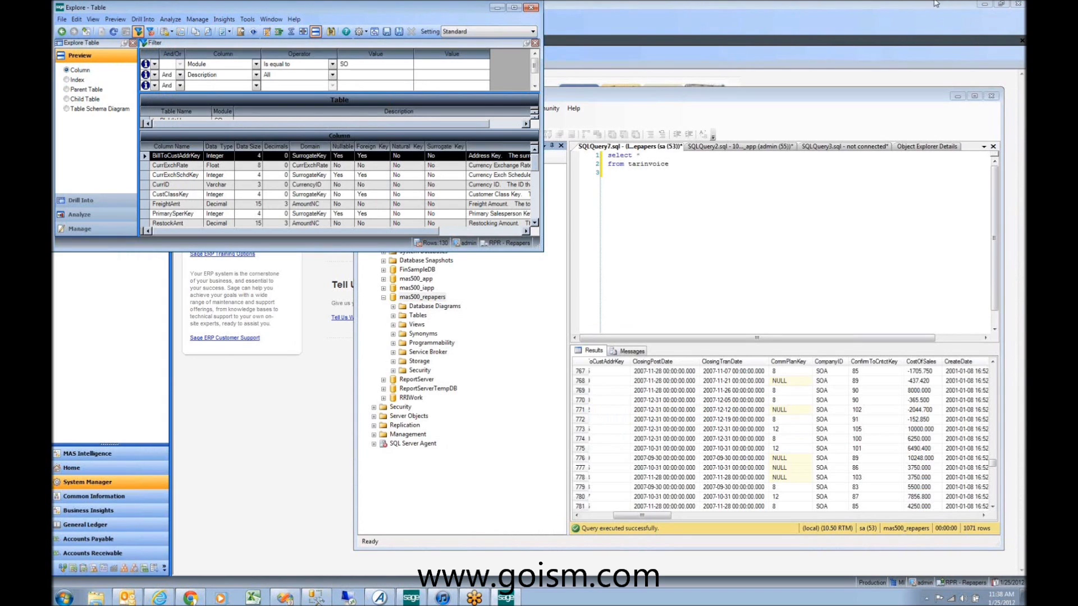
left_click(1002, 5)
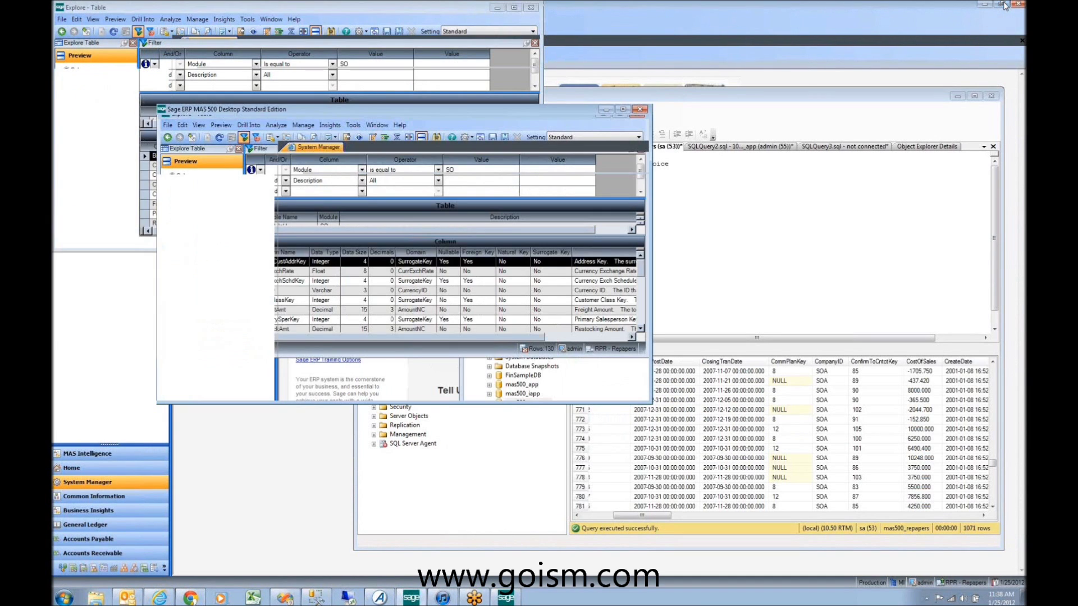
left_click(1002, 5)
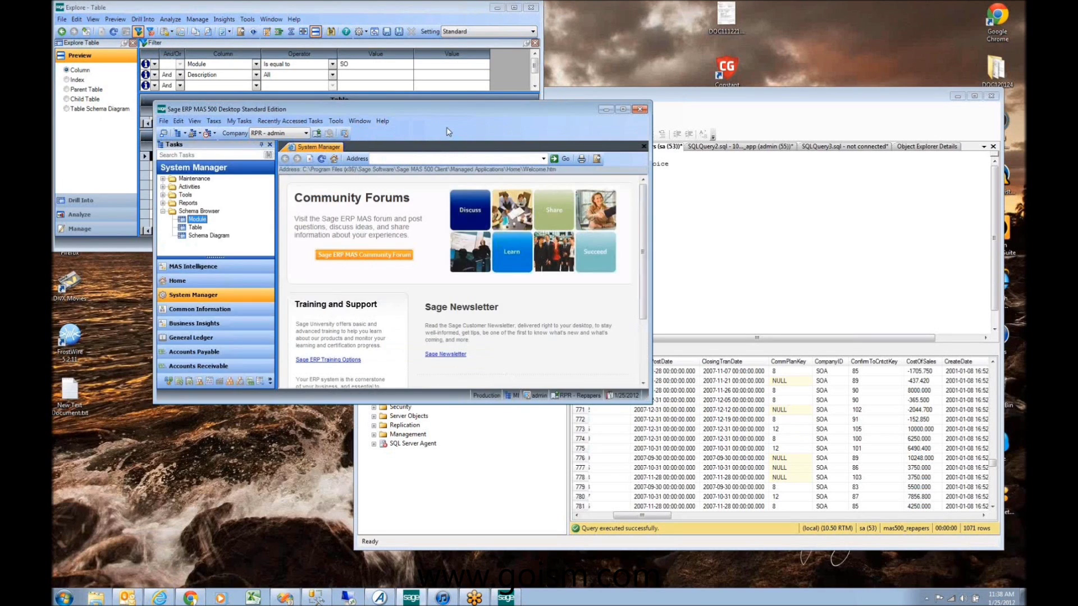
left_click(359, 8)
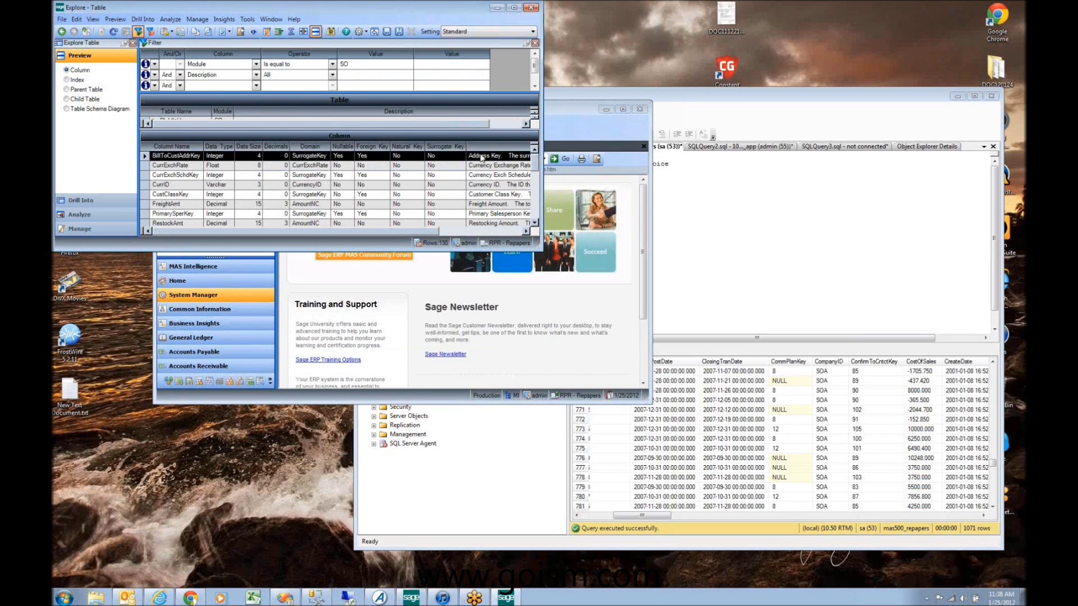
left_click(558, 117)
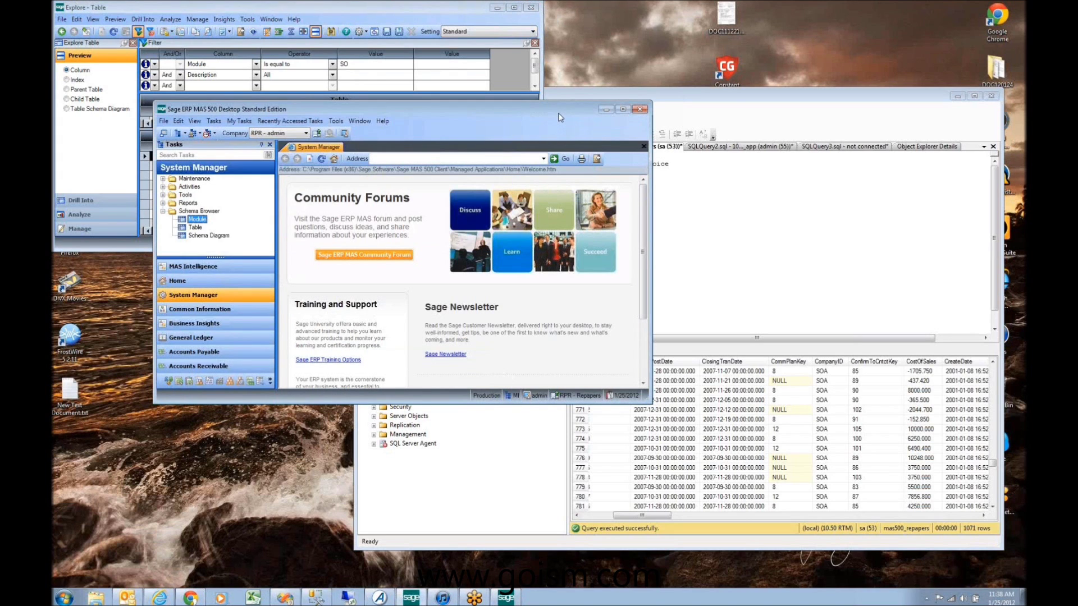
left_click(734, 100)
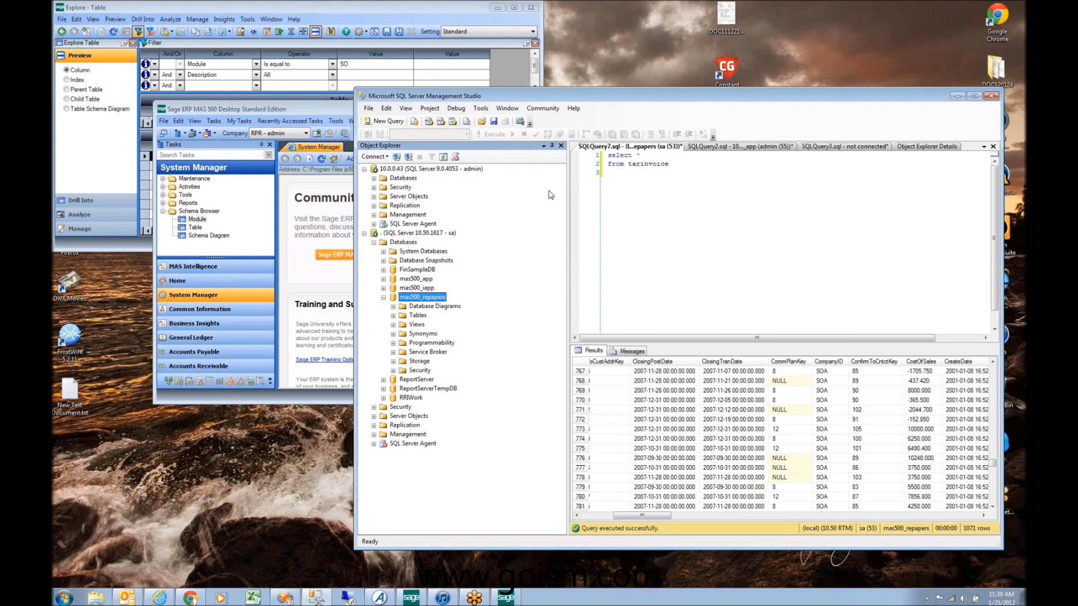
Step: Expand the Tables node and select dbo.aspnet_Profile and dbo.frl_ledger_detail
left_click(393, 316)
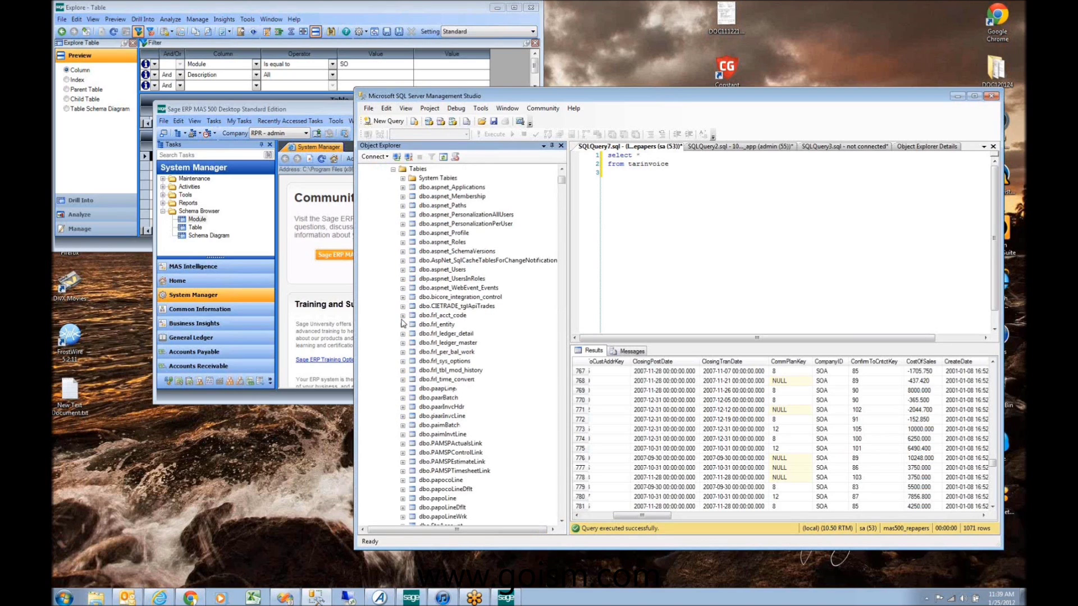
left_click(437, 234)
left_click(443, 335)
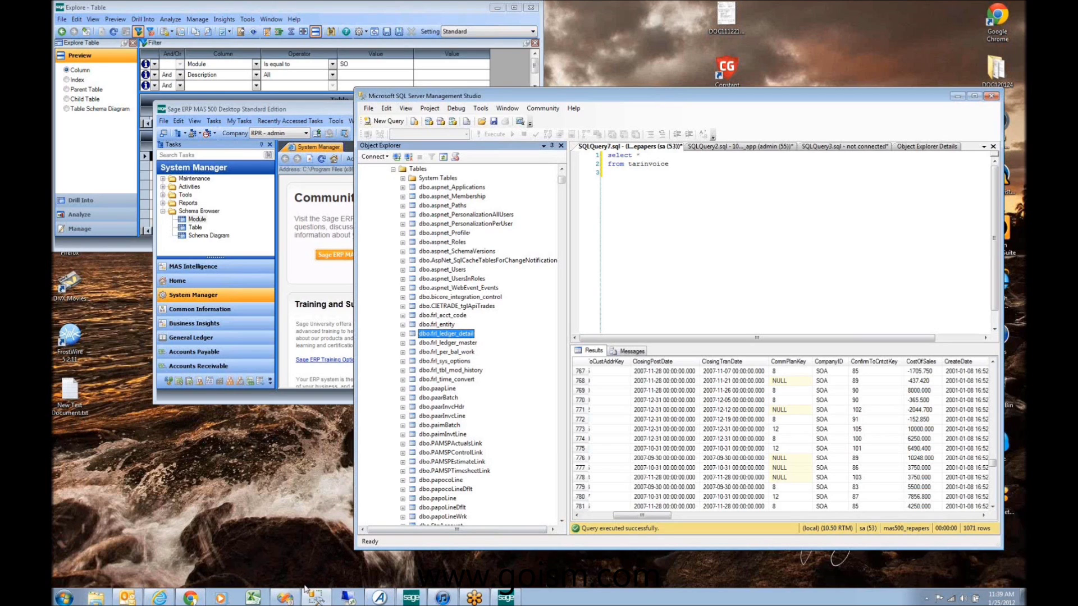
mouse_move(310, 599)
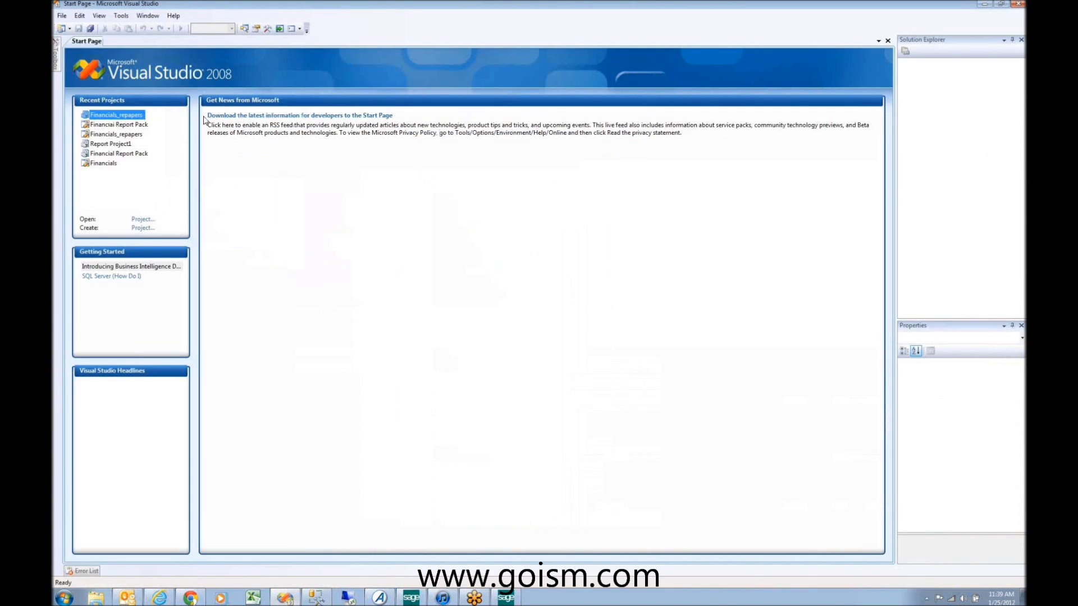
Step: Restore Visual Studio, then bring Explore – Table to the front and maximize it
left_click(1001, 5)
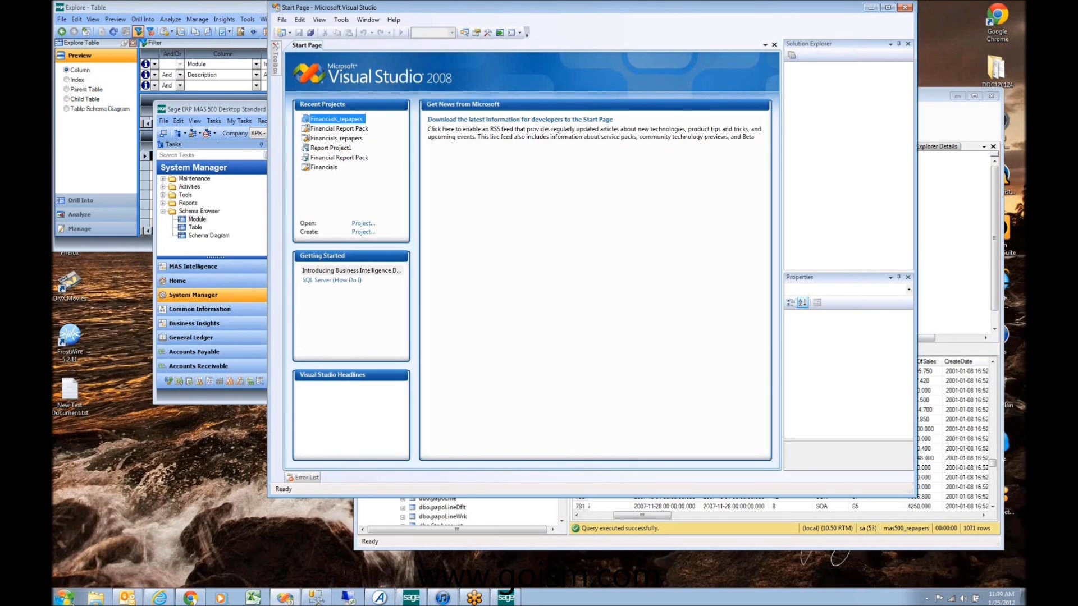
left_click(63, 597)
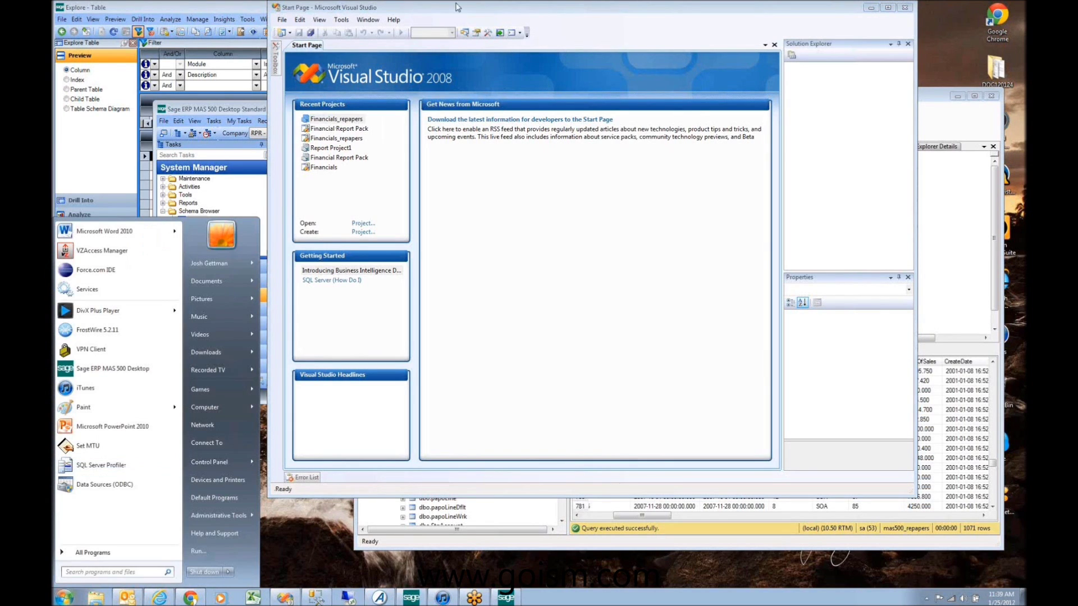
left_click(458, 7)
left_click(948, 104)
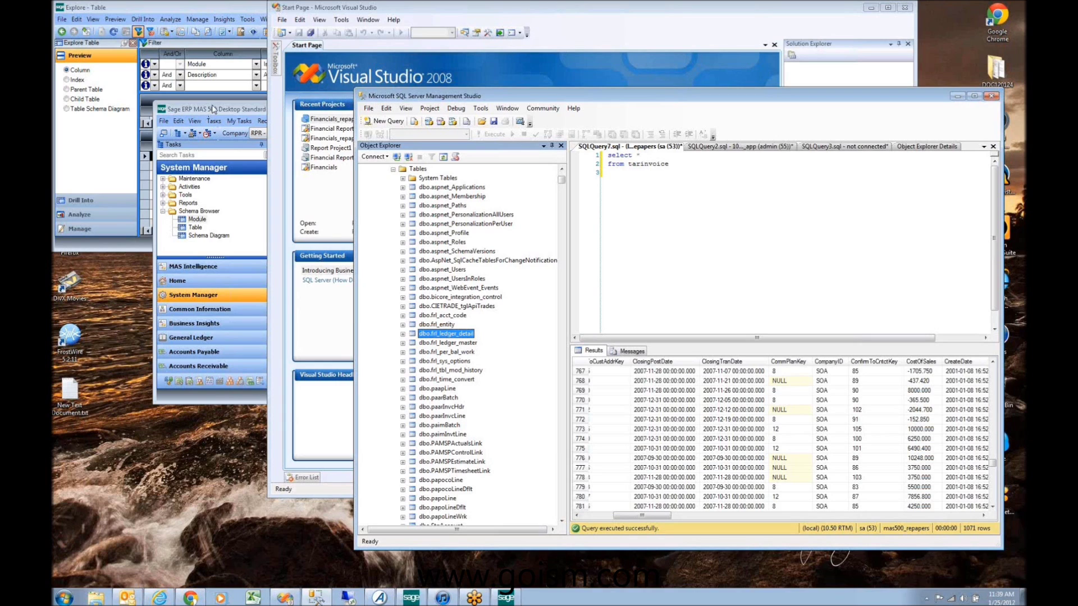
left_click(194, 7)
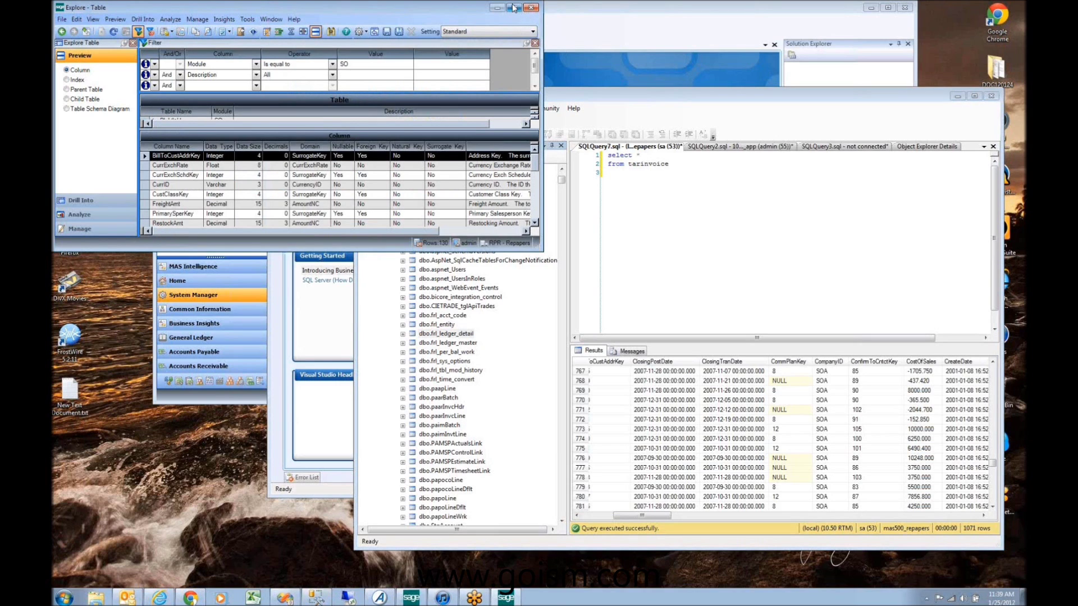
left_click(514, 8)
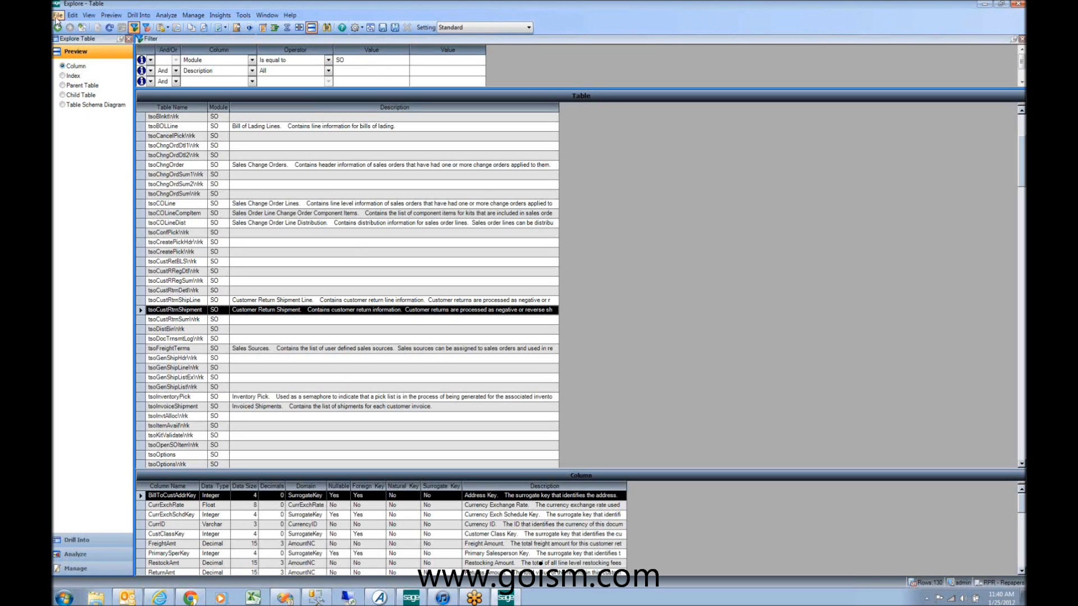
Step: Close the Explore Table window with Alt+F4
left_click(58, 16)
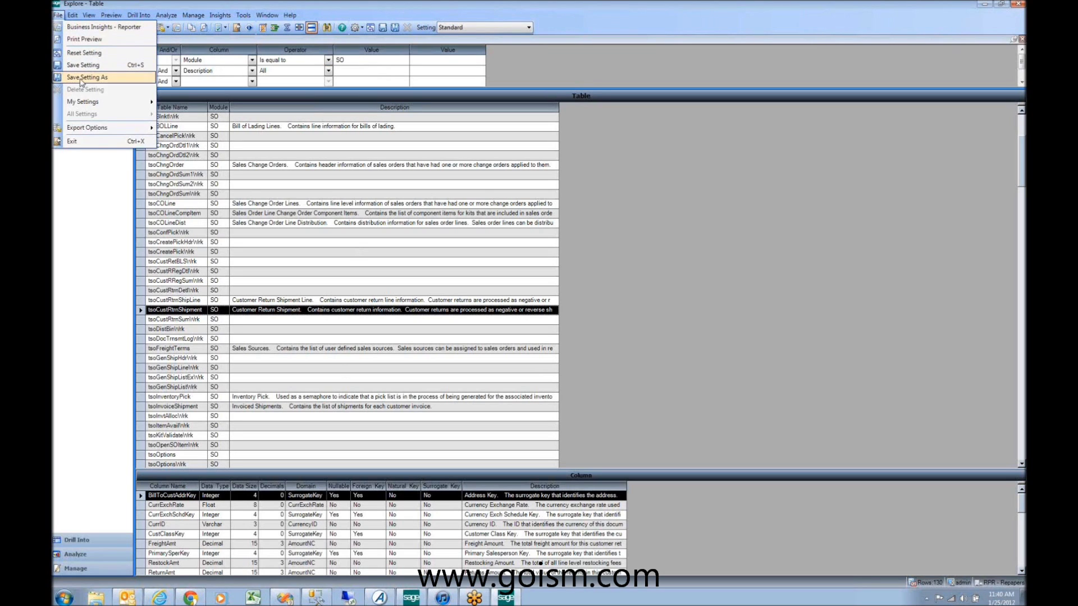
left_click(101, 148)
key("alt+F4")
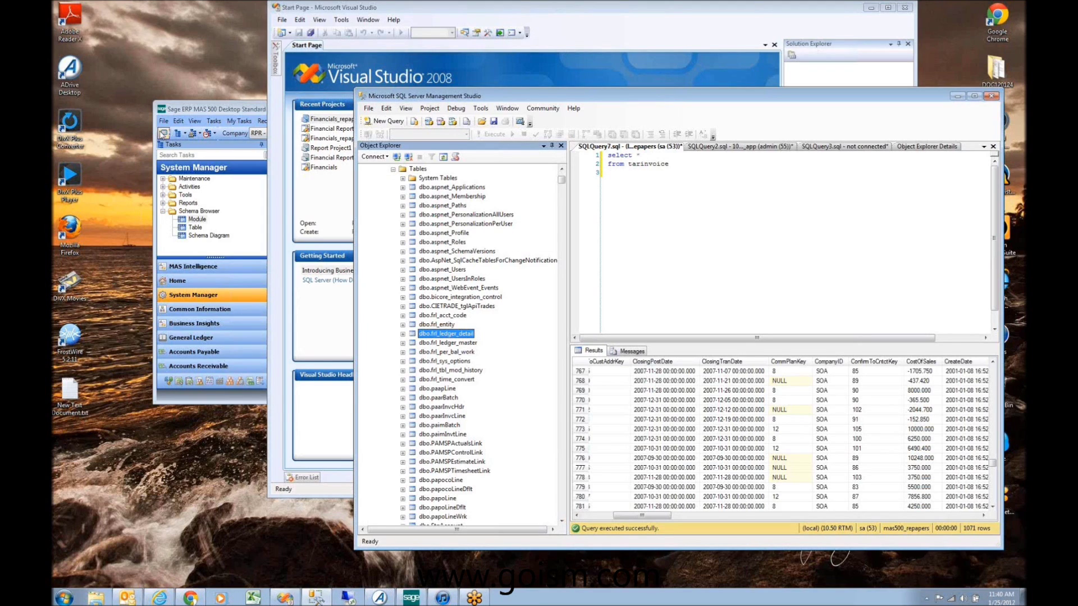
Step: Maximize the Sage ERP MAS 500 window and move to the Accounts Receivable tasks
left_click(219, 113)
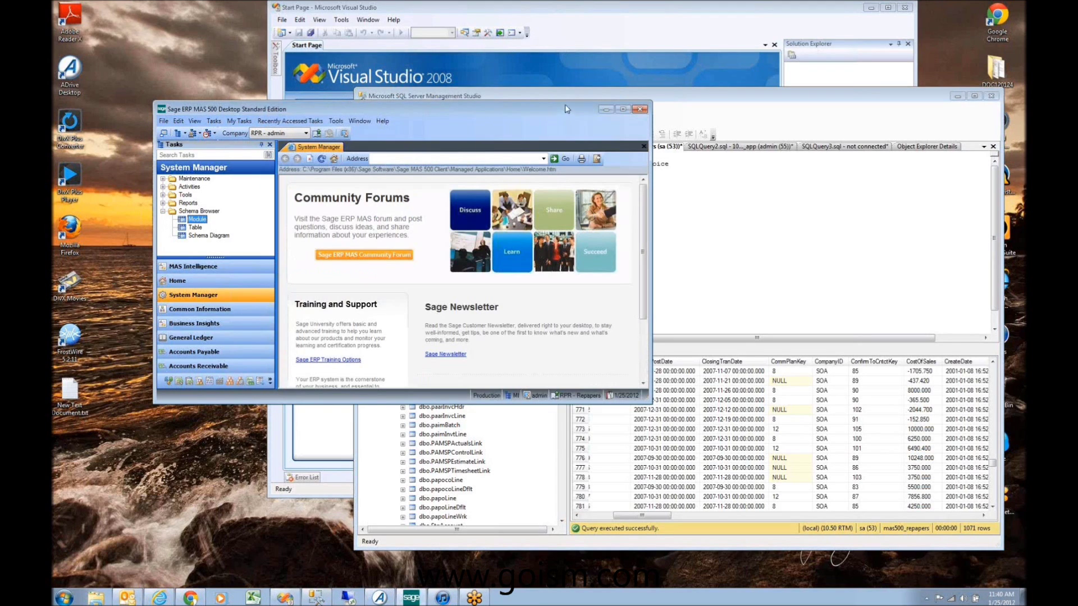
left_click(623, 110)
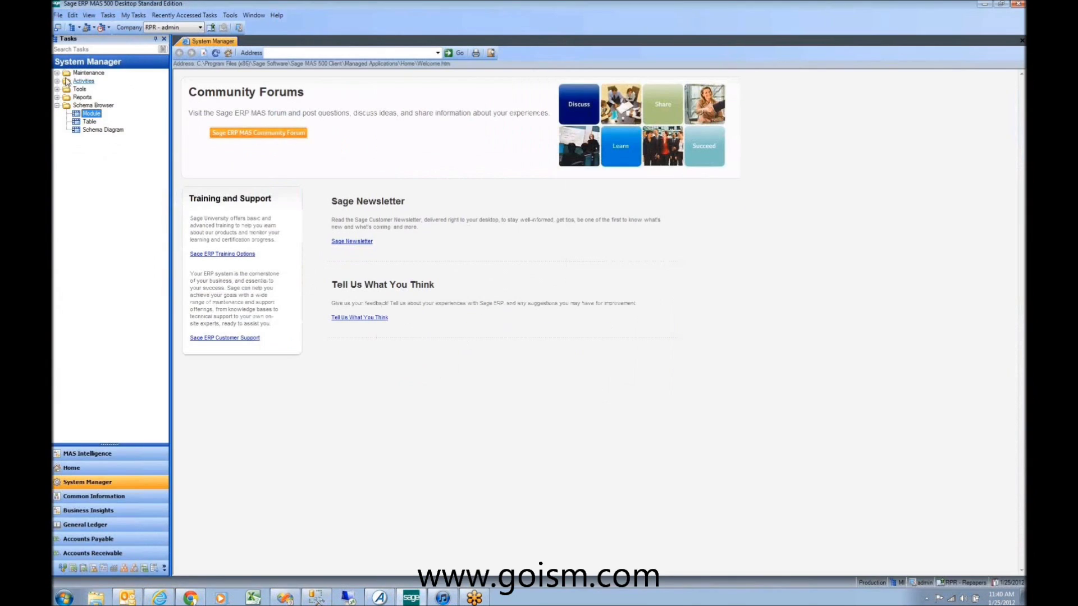
left_click(57, 73)
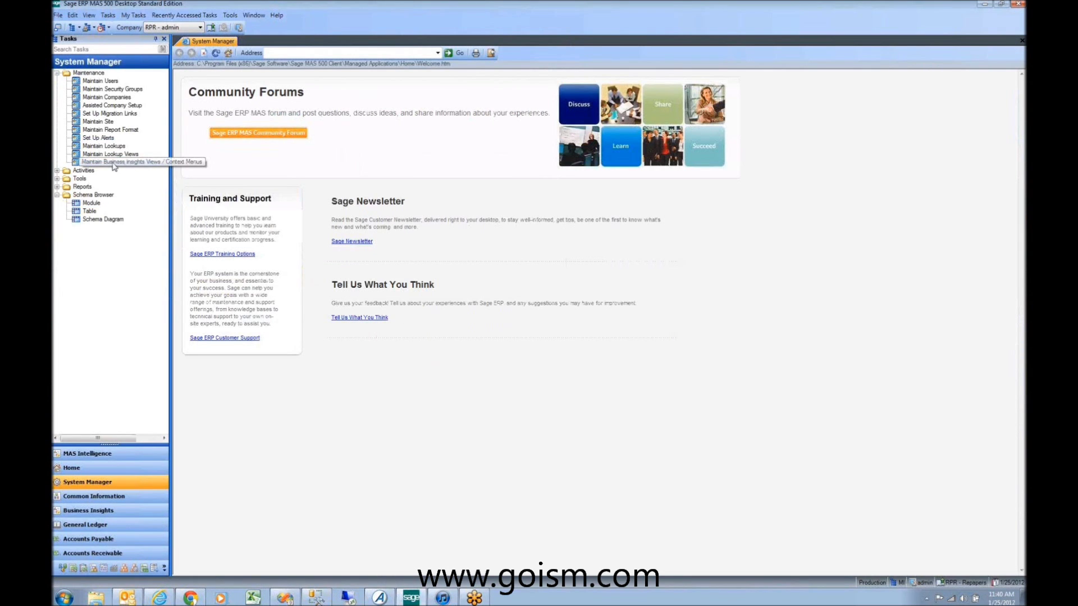
left_click(84, 163)
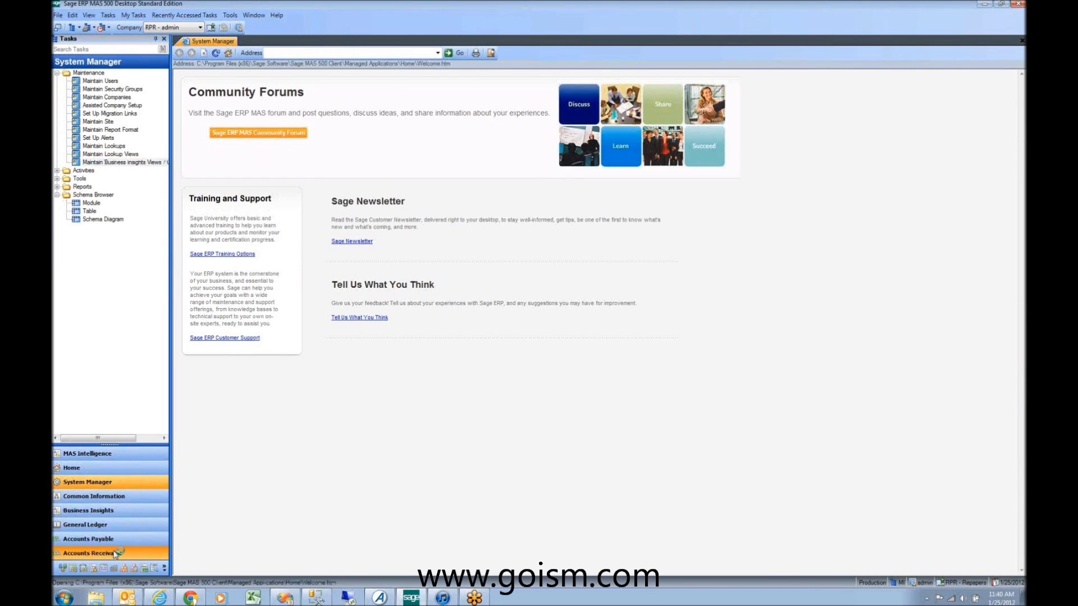
left_click(92, 553)
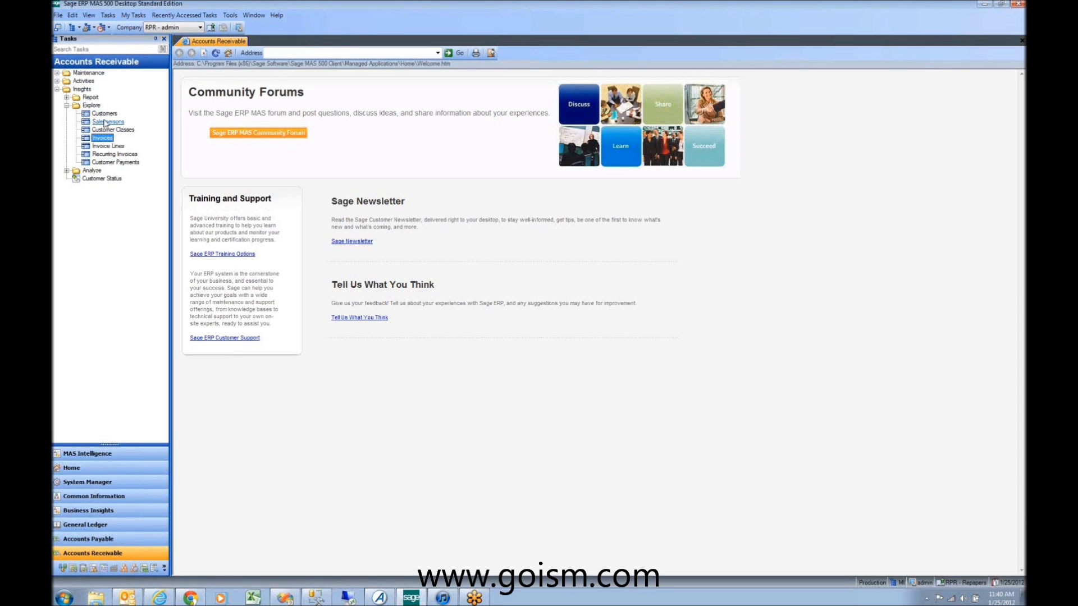
Step: Open the Invoices explorer from Accounts Receivable's Explore tasks
left_click(105, 115)
left_click(107, 123)
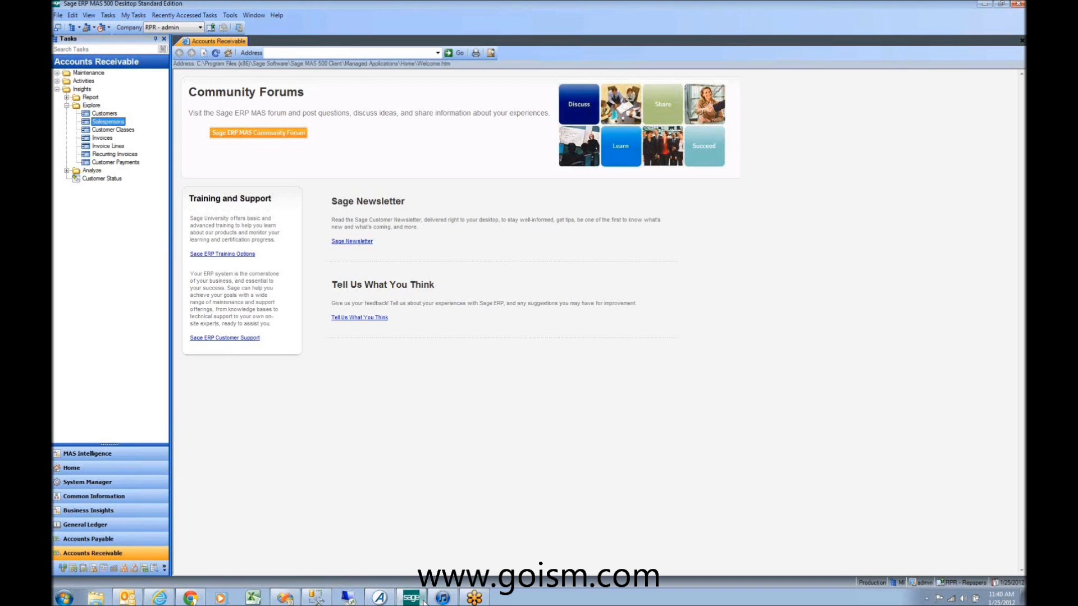
mouse_move(423, 601)
left_click(101, 140)
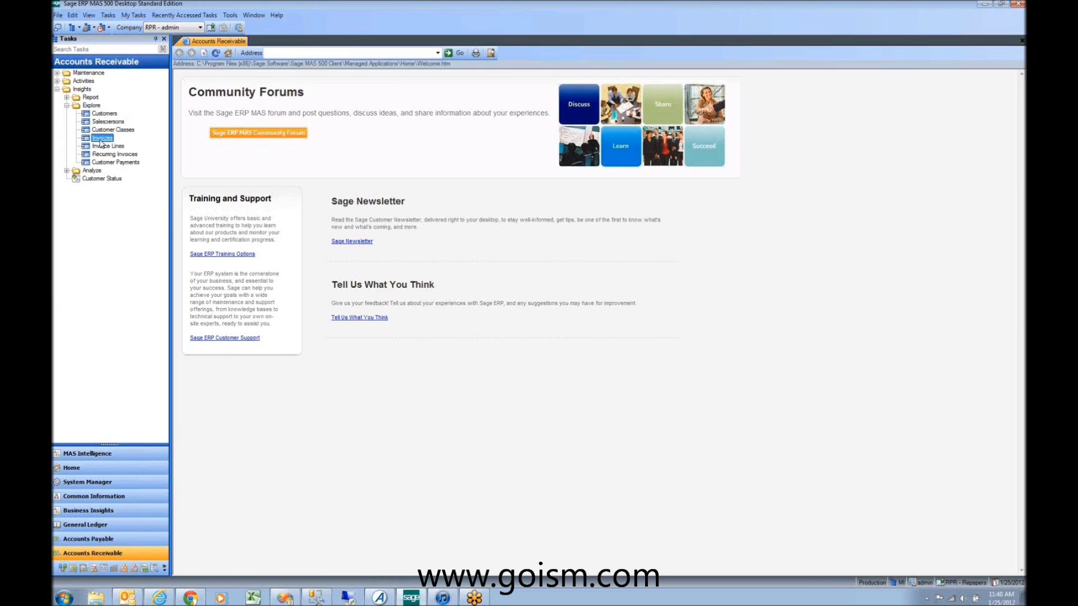
double_click(101, 139)
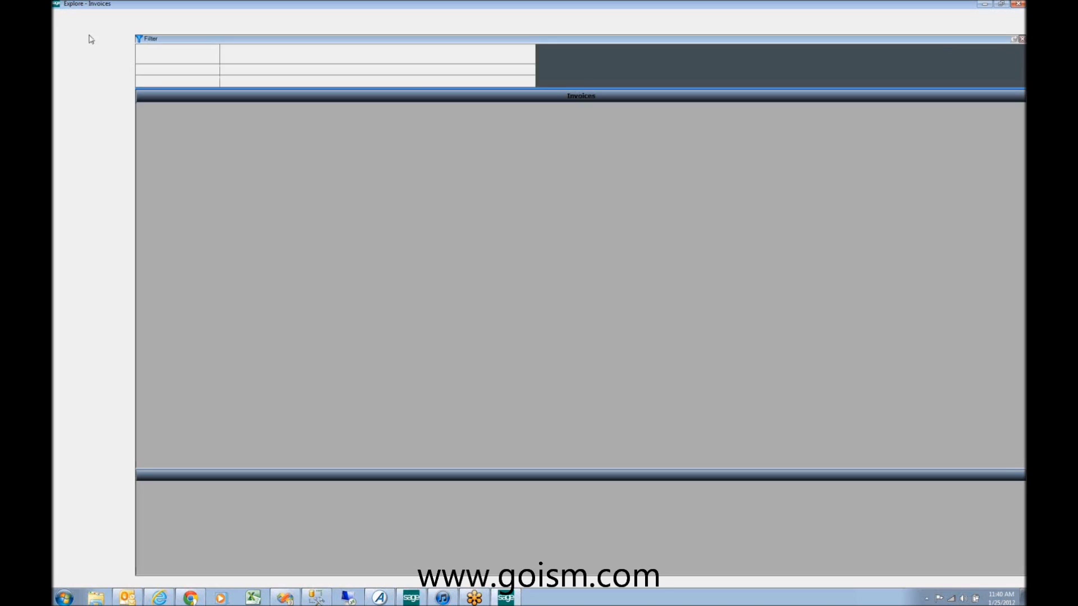
Step: Exit Explore – Invoices and log into company SOA - Systems of America
left_click(62, 15)
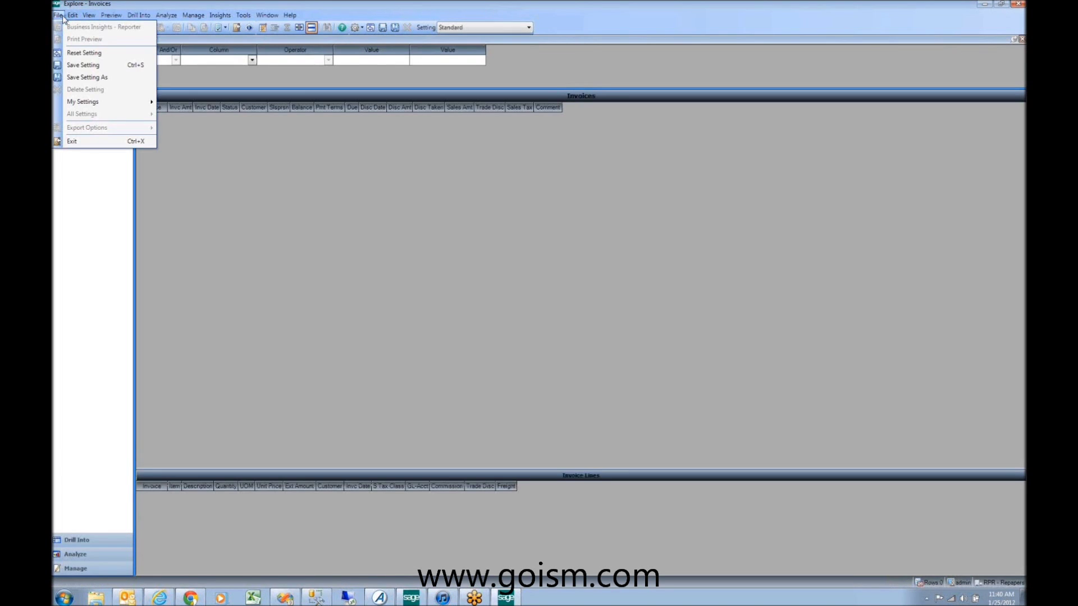
left_click(100, 140)
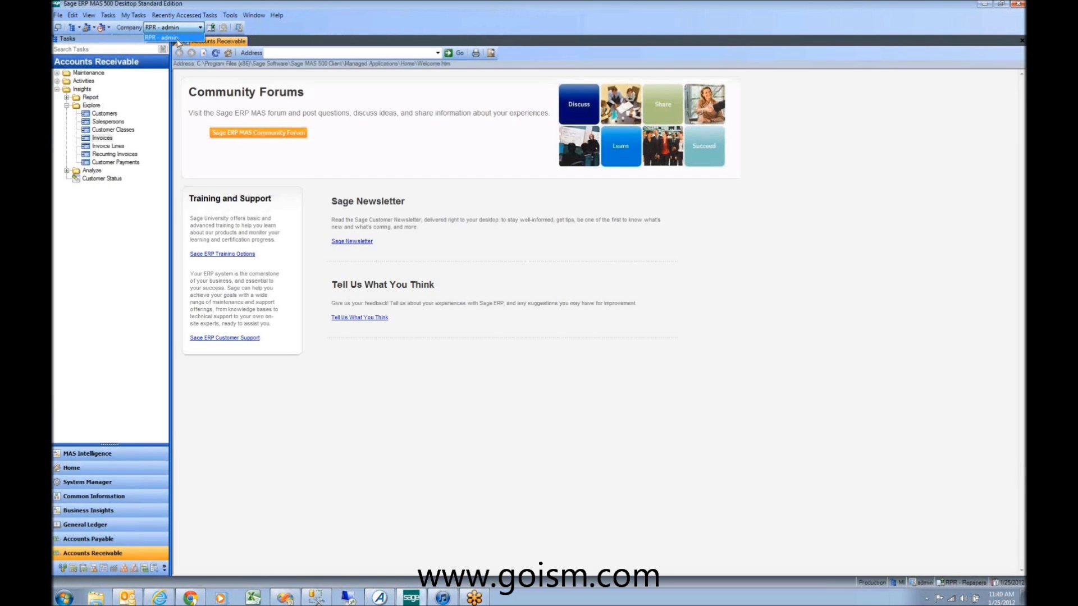
left_click(210, 27)
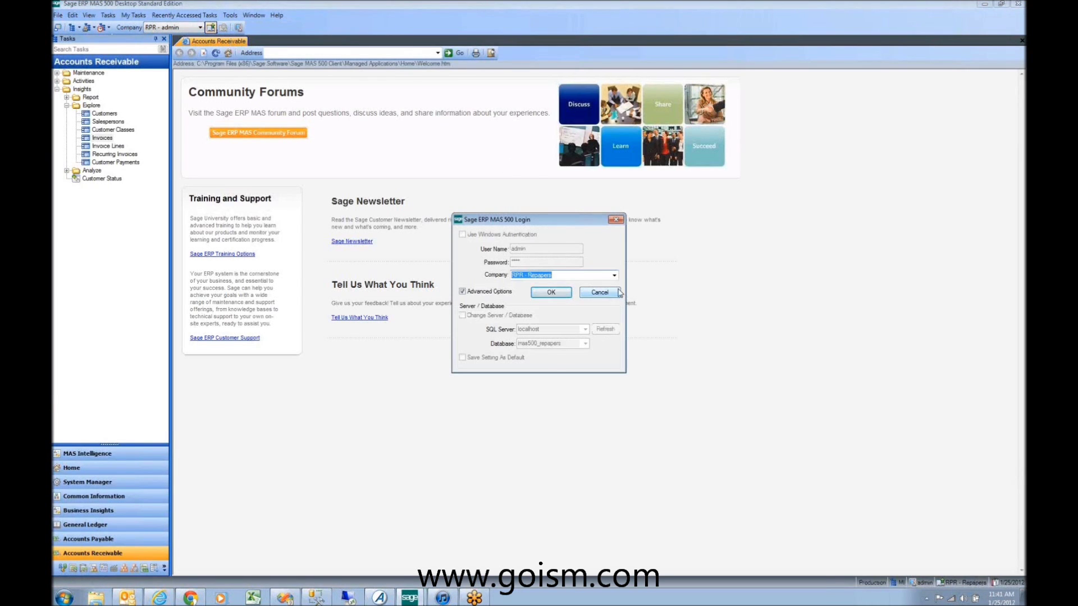
left_click(614, 275)
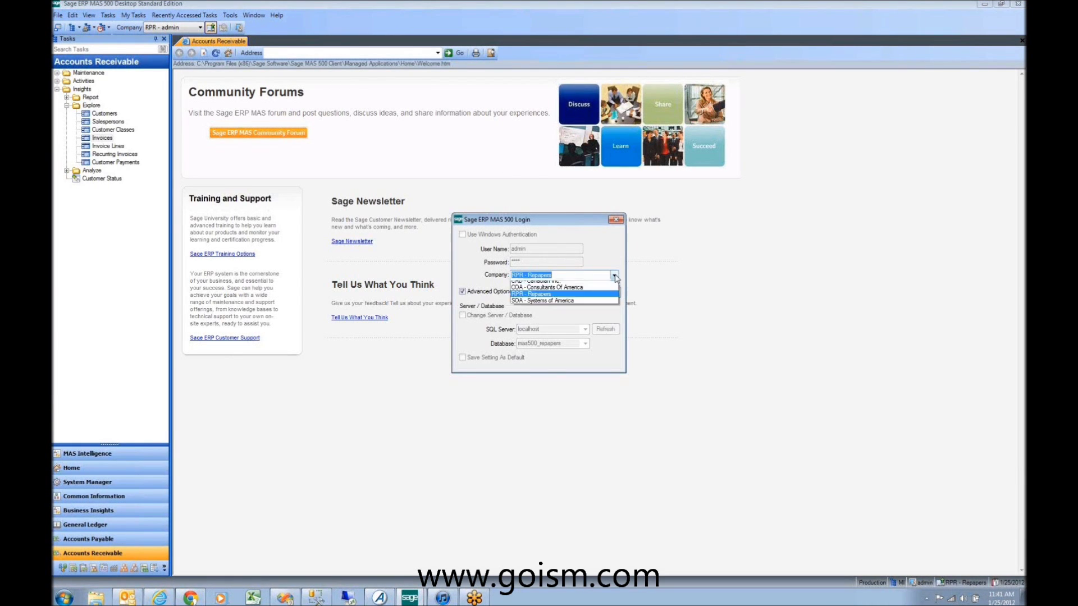
left_click(543, 304)
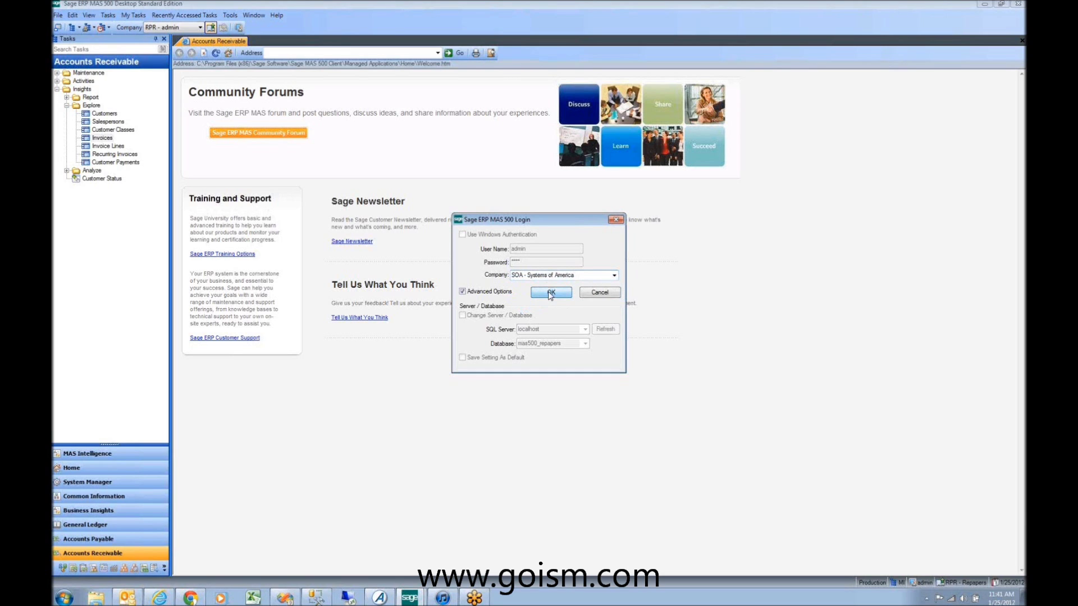
left_click(550, 293)
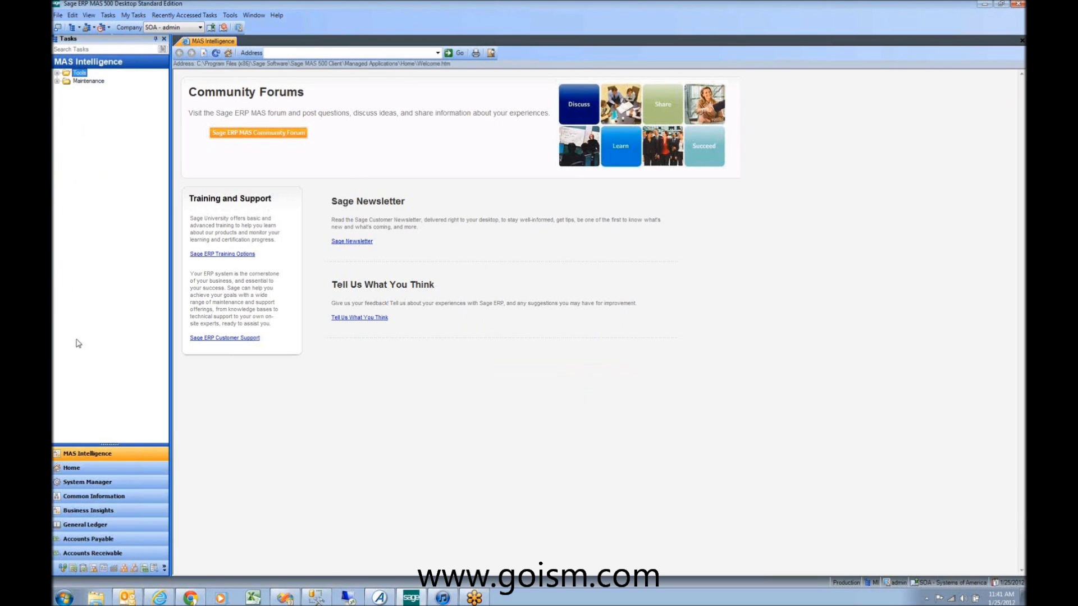
Step: Reopen Accounts Receivable's Insights > Explore > Invoices explorer under SOA
left_click(92, 552)
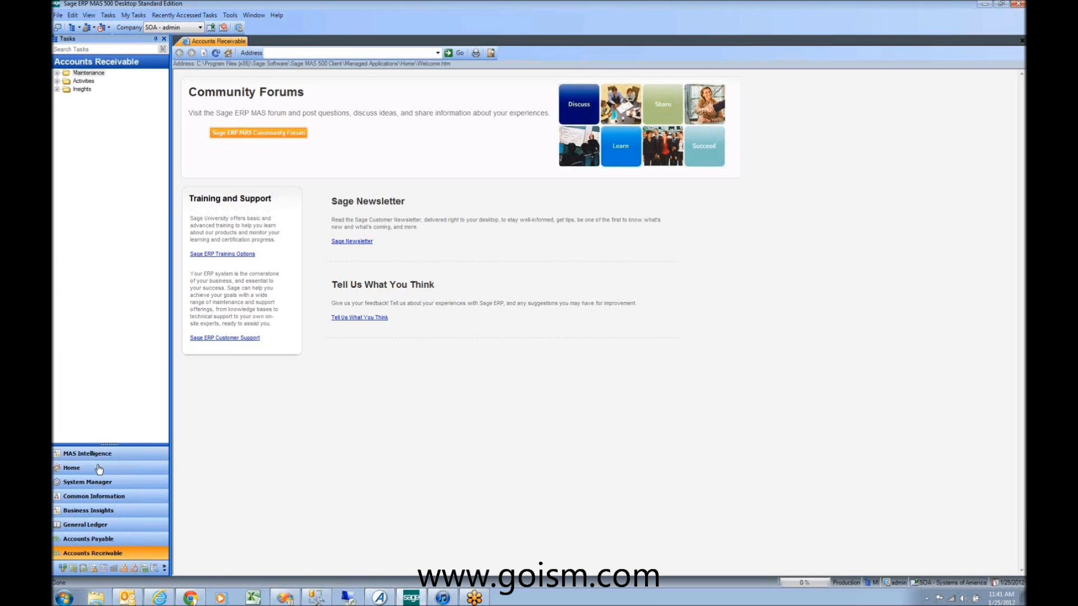
left_click(56, 89)
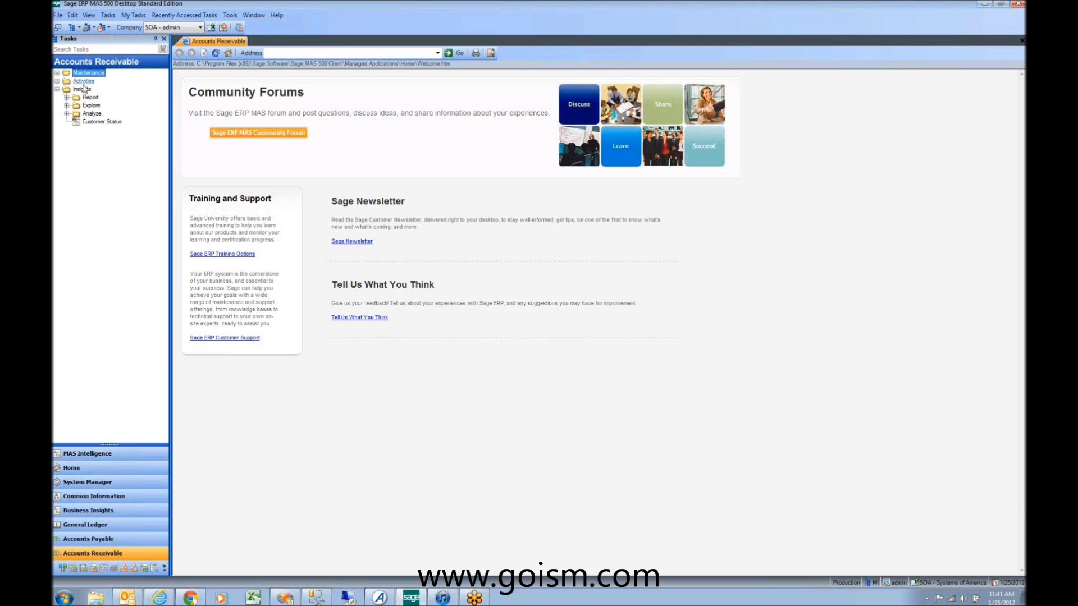
left_click(72, 106)
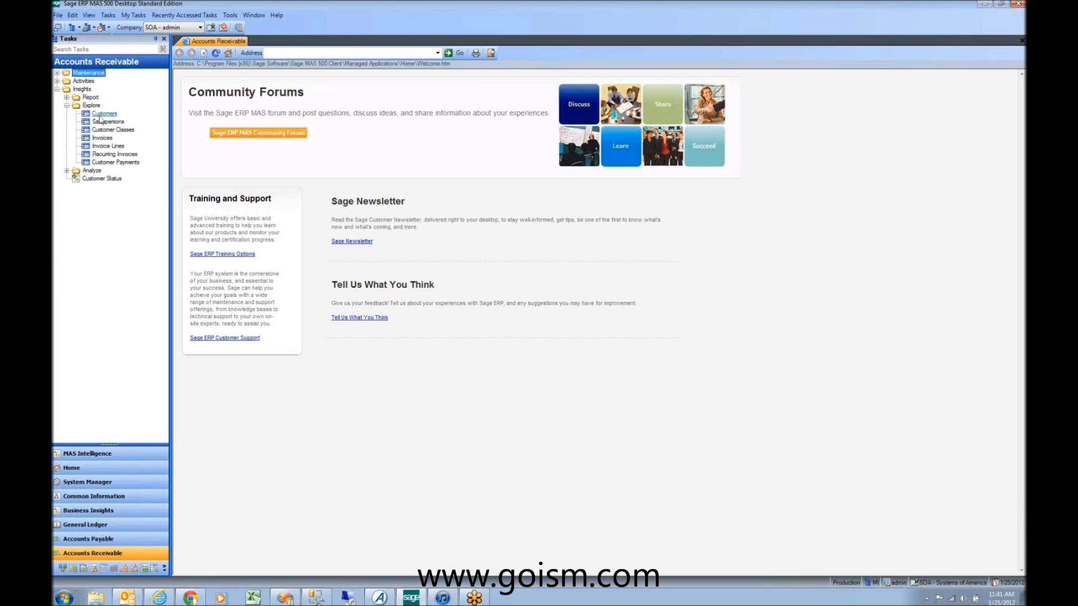
left_click(102, 137)
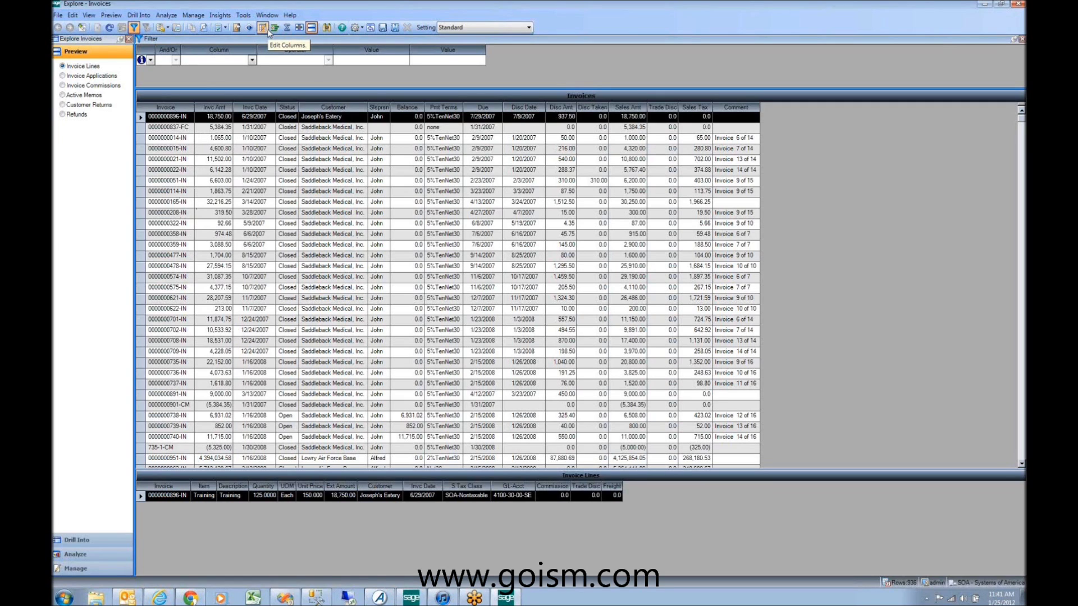
Step: Review the Invoices column list without changing it, then restore the Explore - Invoices window to a smaller size
left_click(267, 31)
left_click_drag(562, 221, 571, 320)
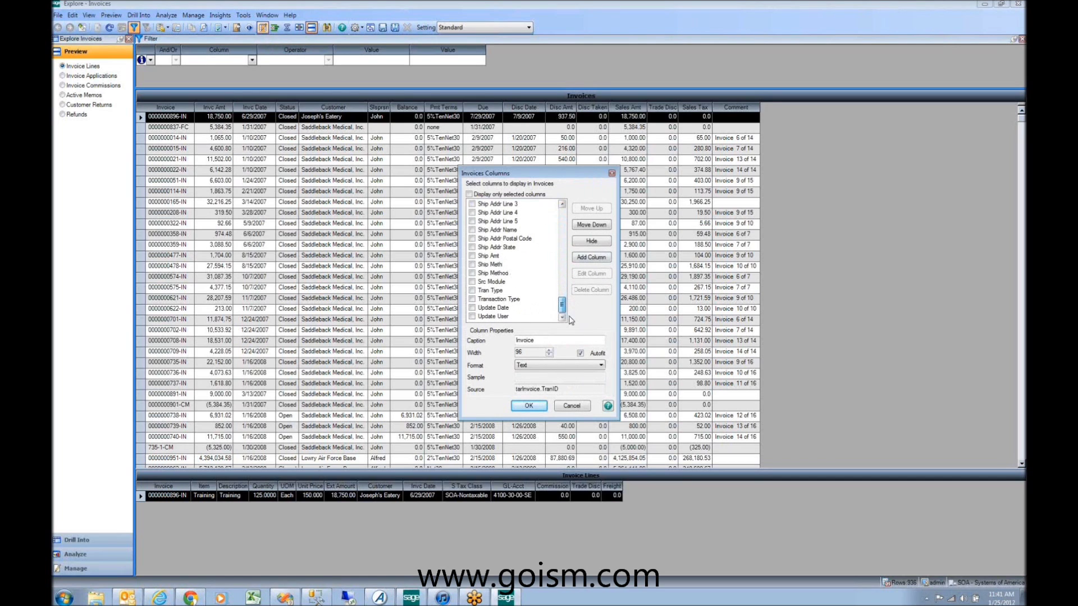
left_click(573, 406)
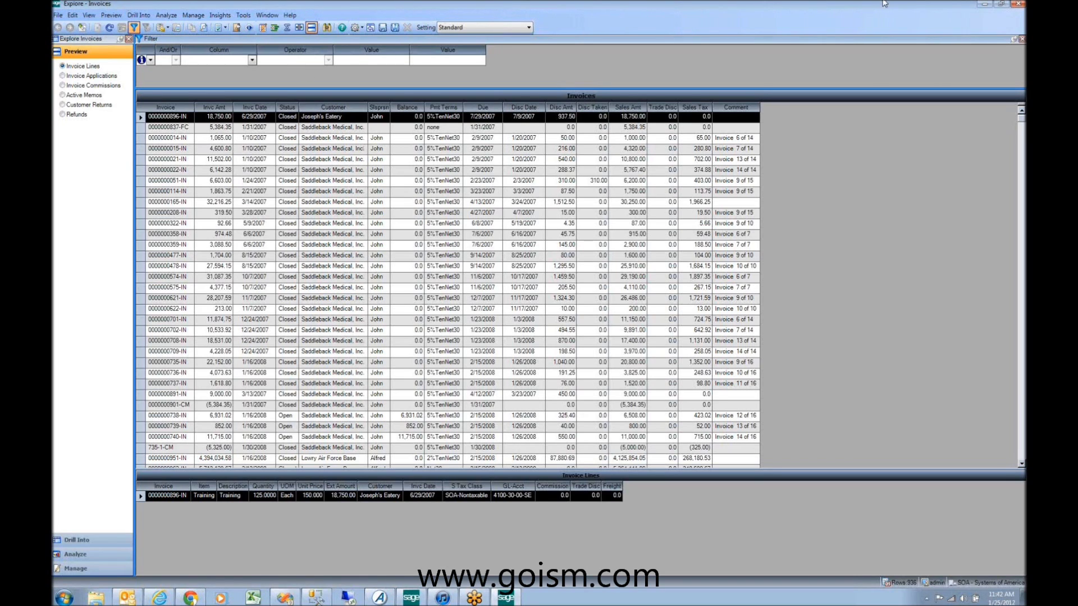
left_click(1003, 4)
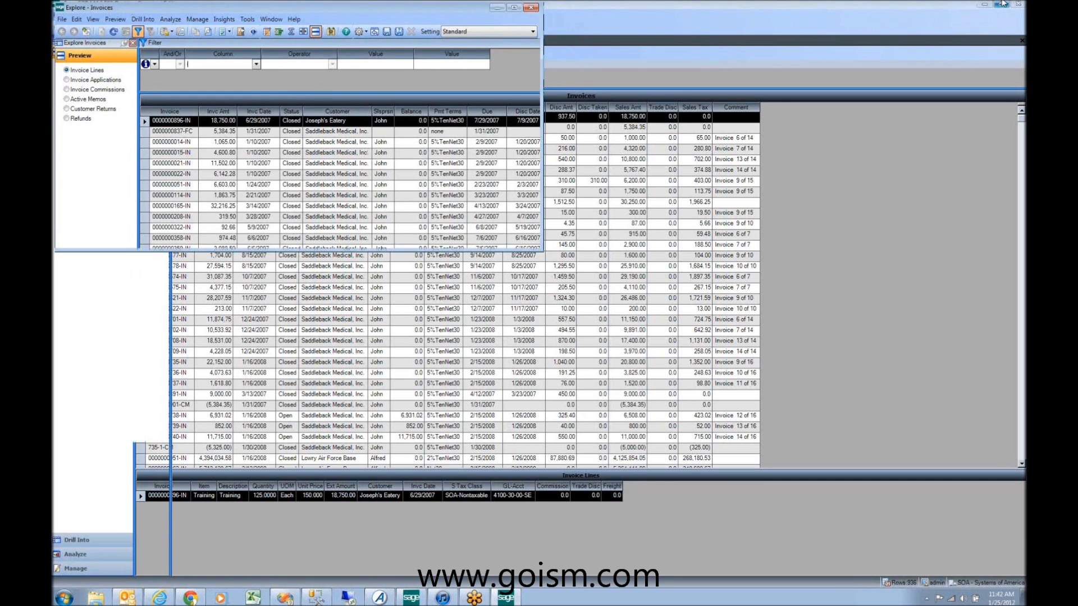
Step: Bring up SQL Server Management Studio's tarInvoice query, then close the Explore - Invoices window
left_click(316, 600)
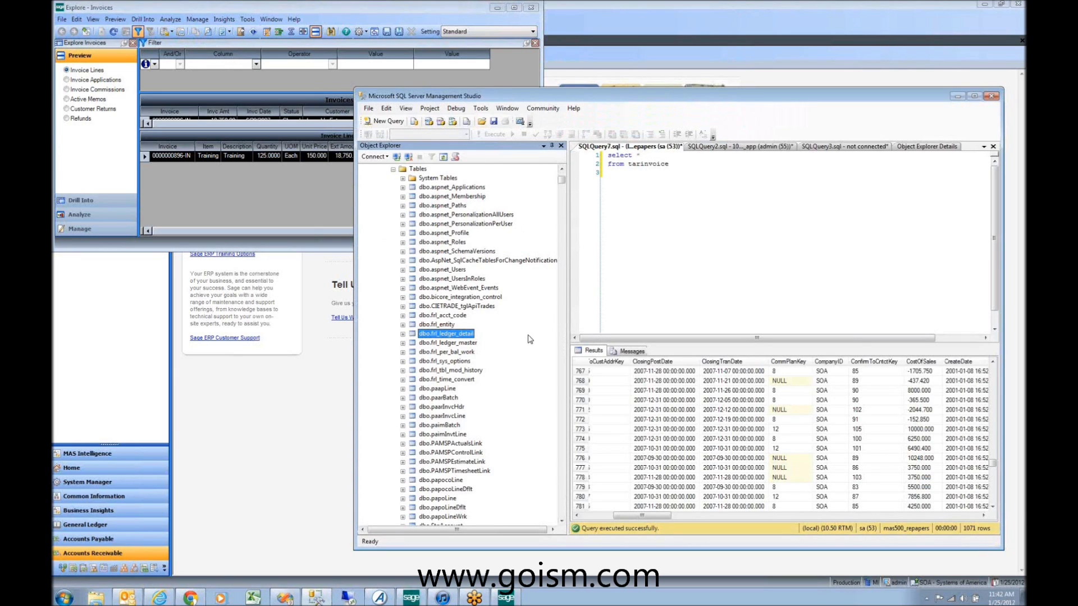
left_click(380, 6)
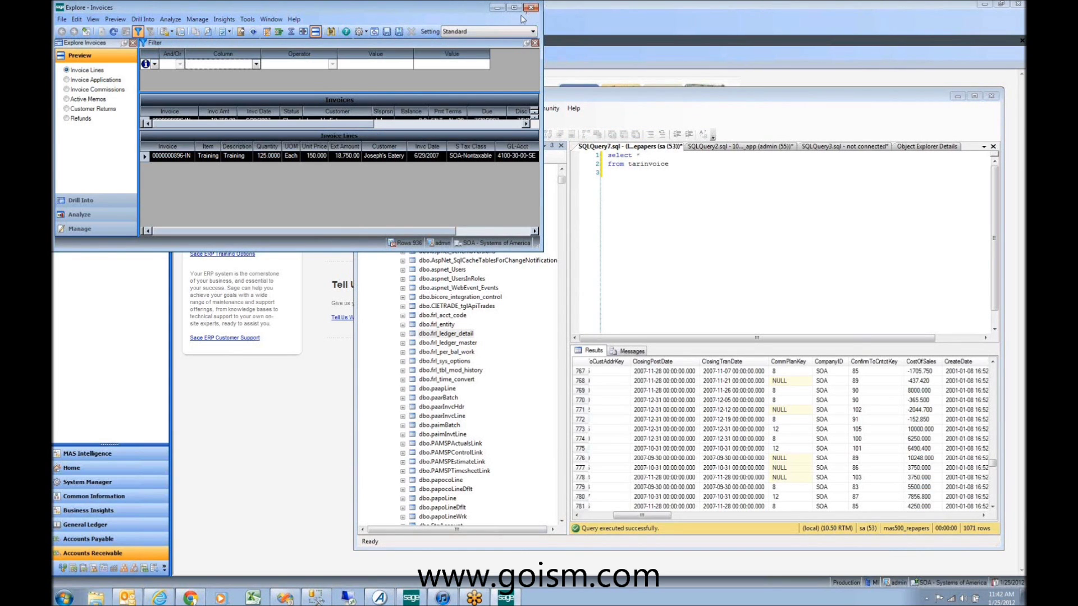
left_click(531, 8)
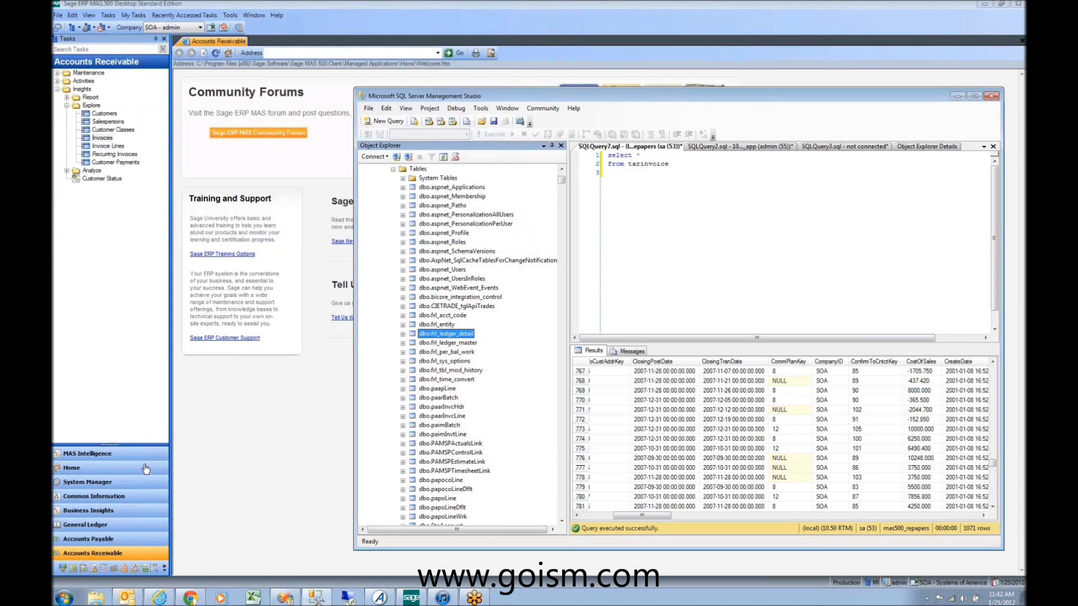
Step: Open Maintain Business Insights Views from System Manager's Maintenance tasks
left_click(135, 482)
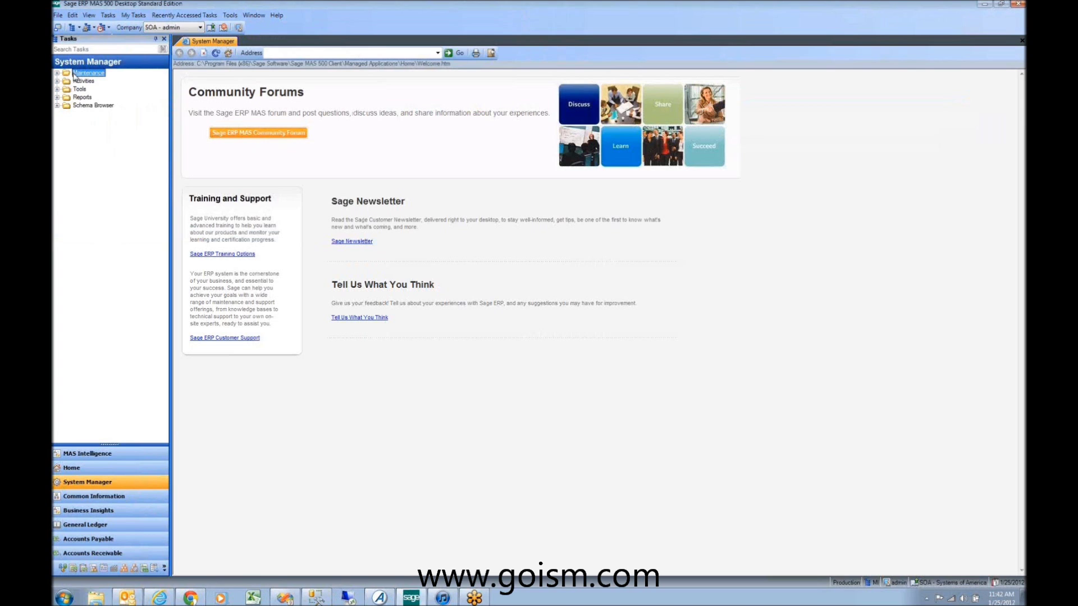
double_click(75, 73)
left_click(98, 163)
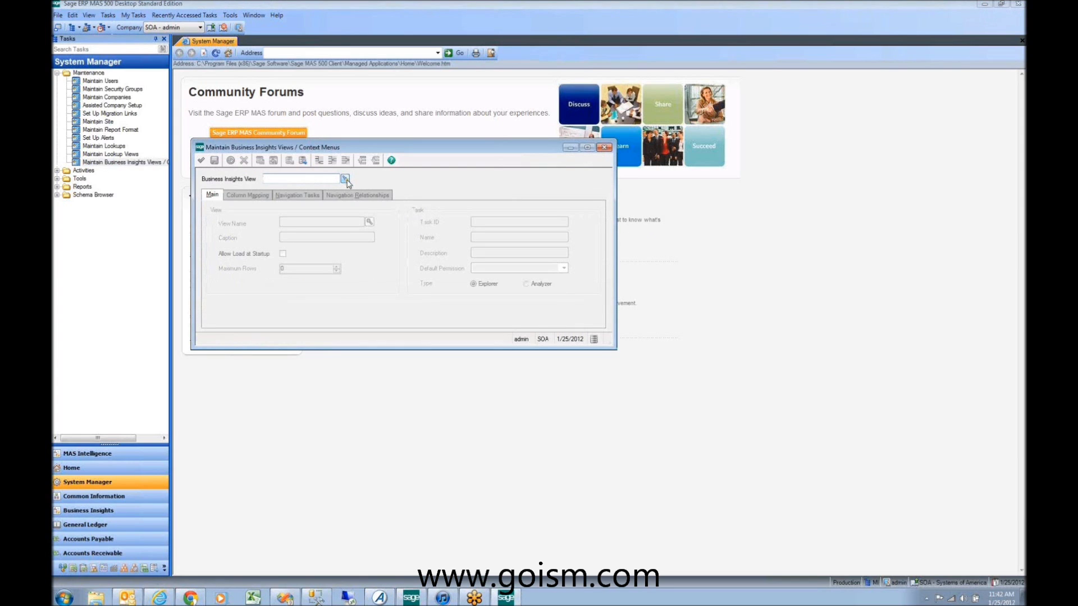
Step: Load the Customer view (vdvCustomer, caption Customers) and show its Main tab settings
left_click(345, 179)
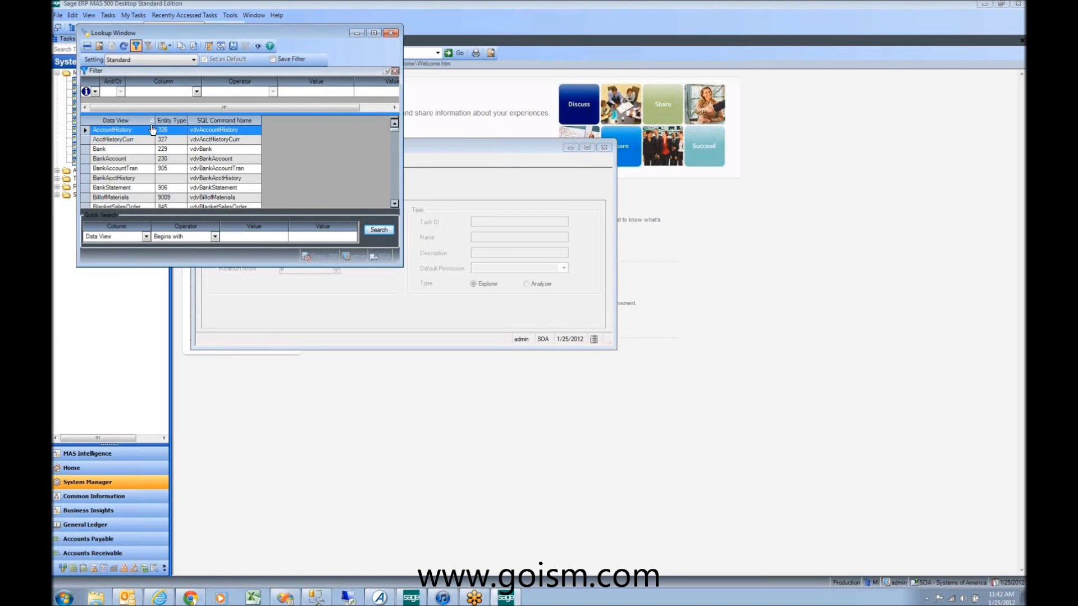
left_click(393, 204)
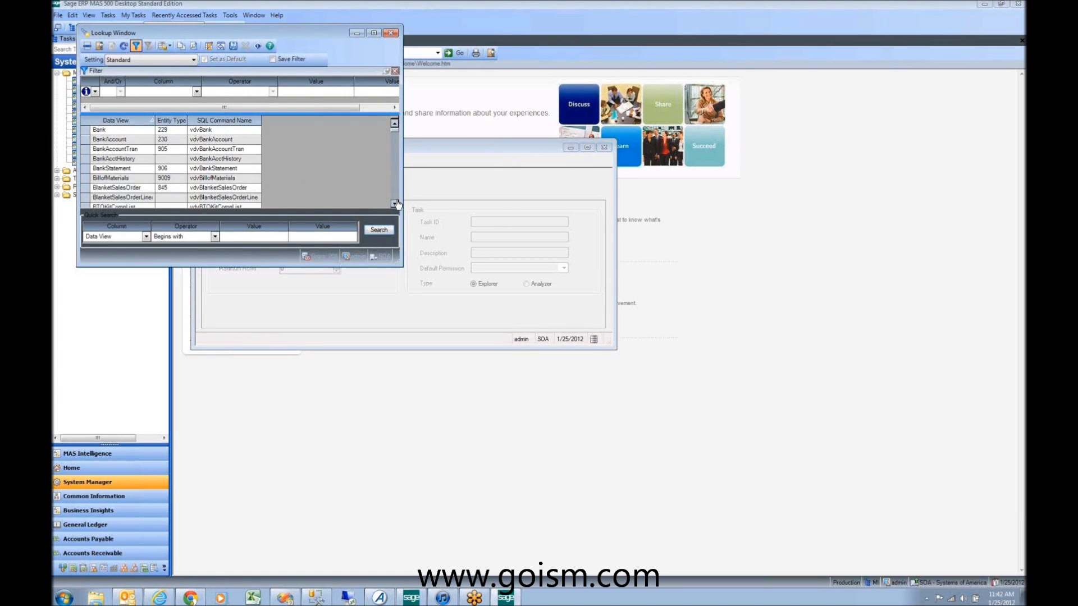
left_click_drag(395, 203, 395, 203)
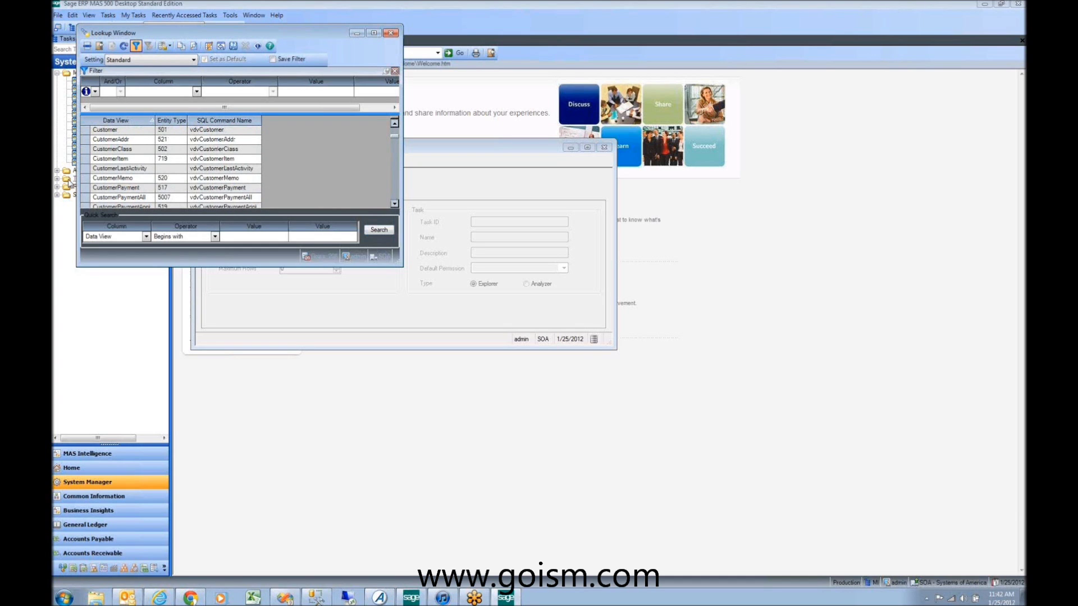
left_click(116, 132)
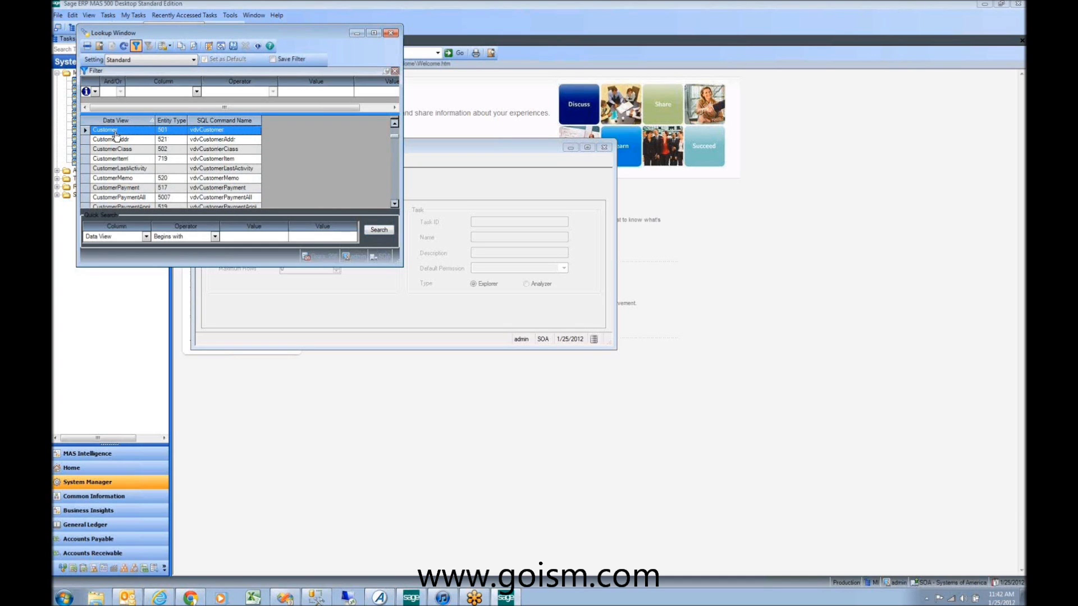
double_click(116, 132)
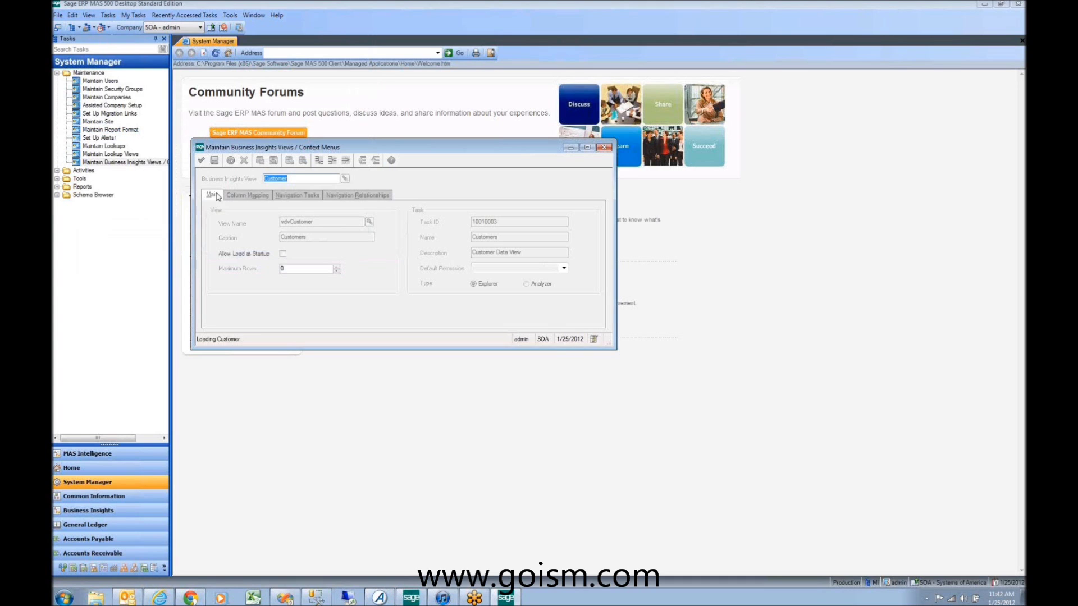
left_click(283, 254)
left_click(298, 236)
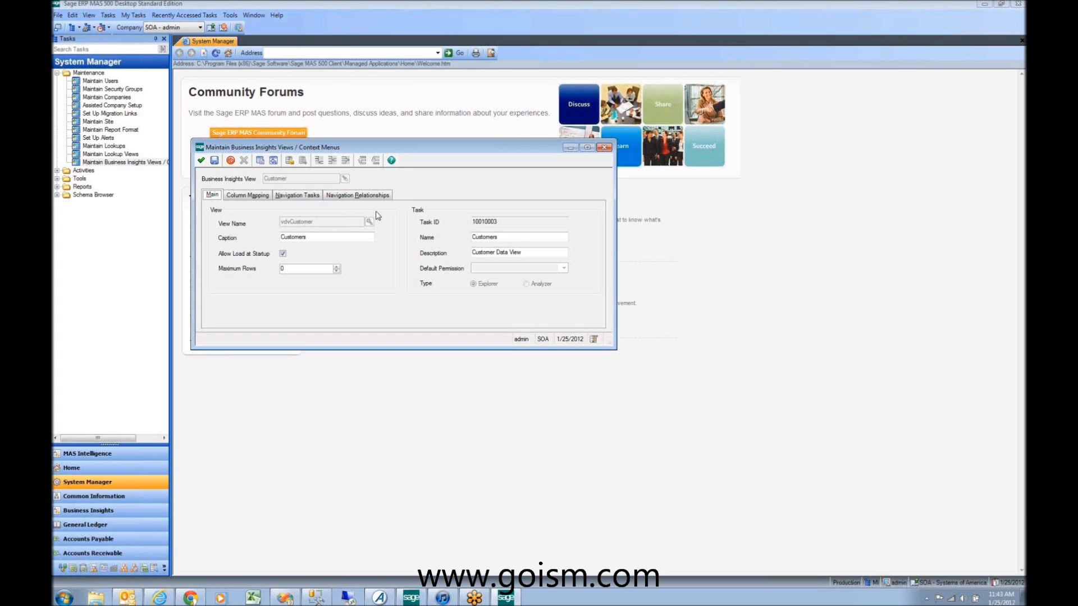
left_click_drag(367, 149, 366, 102)
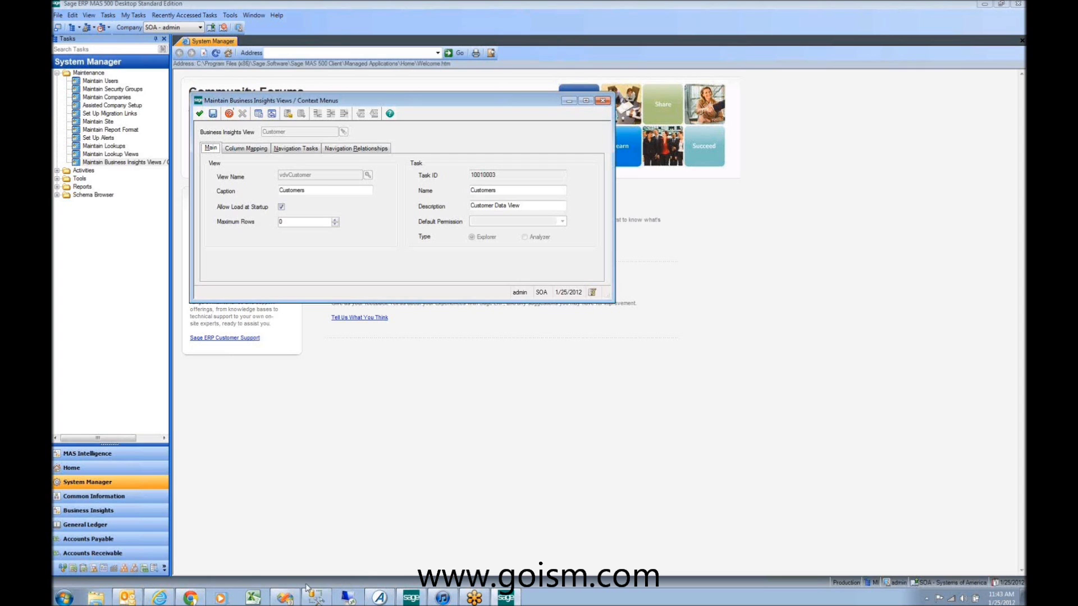
Step: In Management Studio's Object Explorer, collapse Tables and expand the database's Views folder
left_click(314, 596)
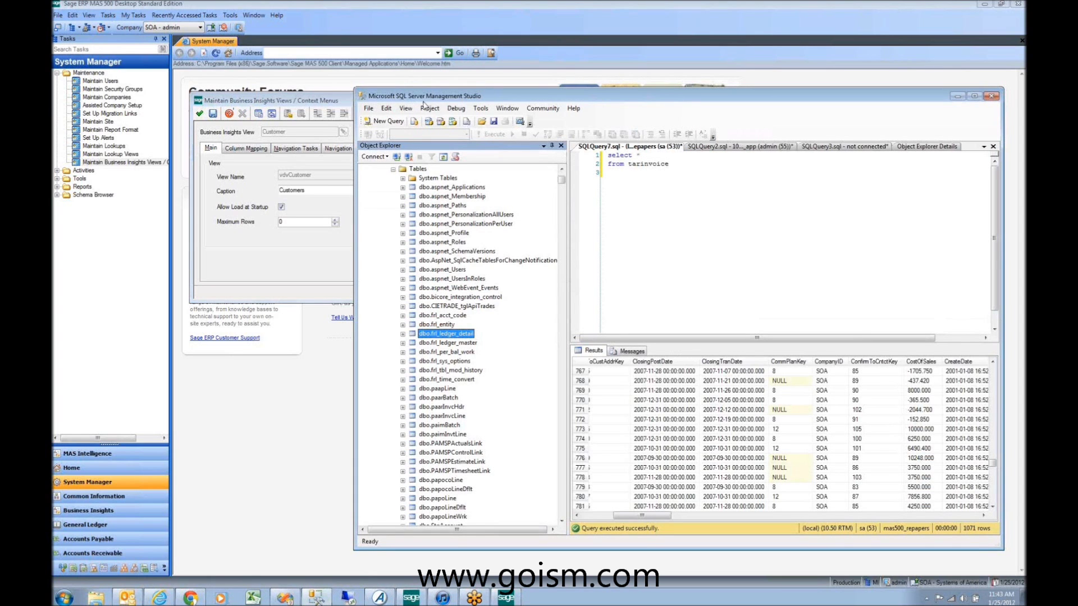
left_click(393, 169)
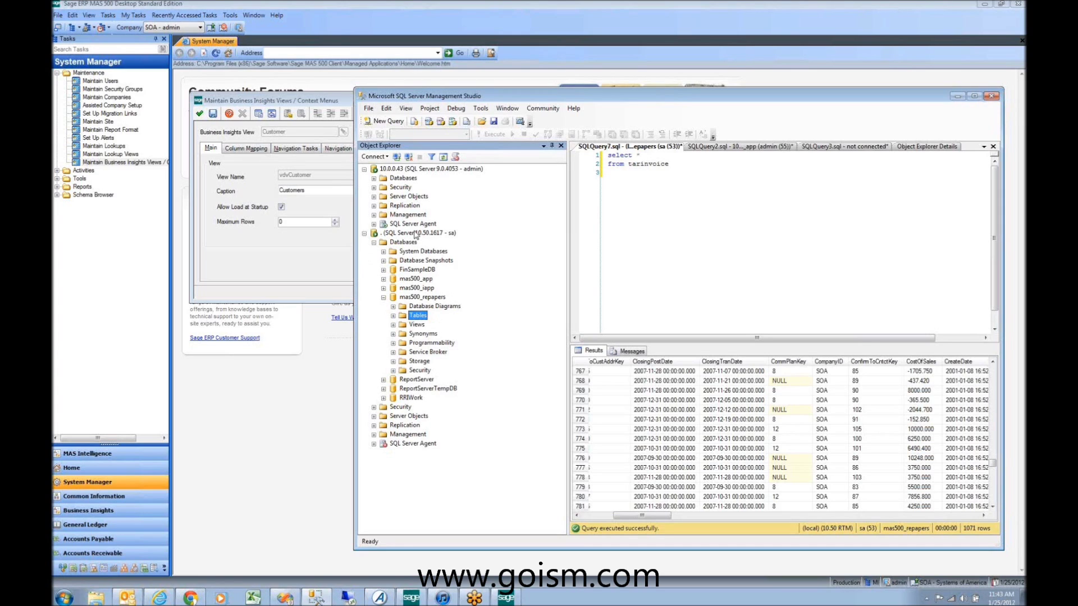
left_click(416, 233)
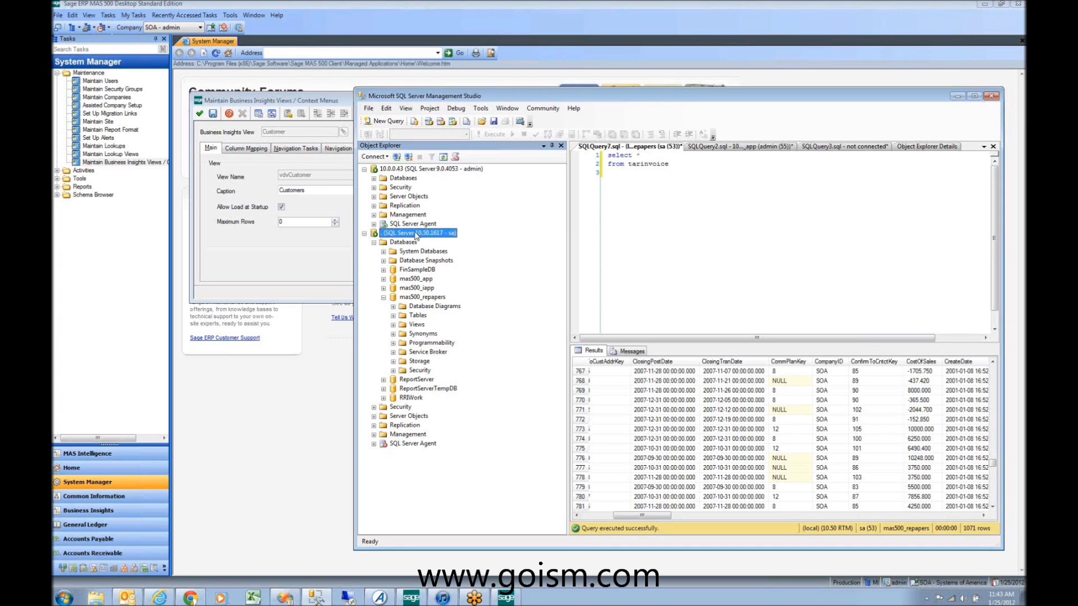
left_click(415, 279)
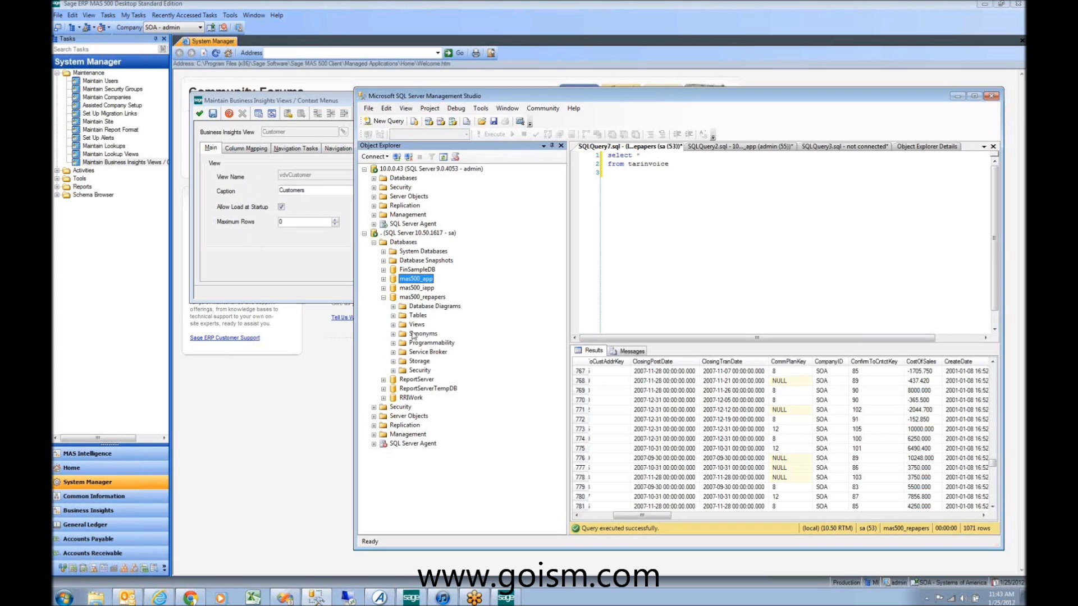
left_click(393, 325)
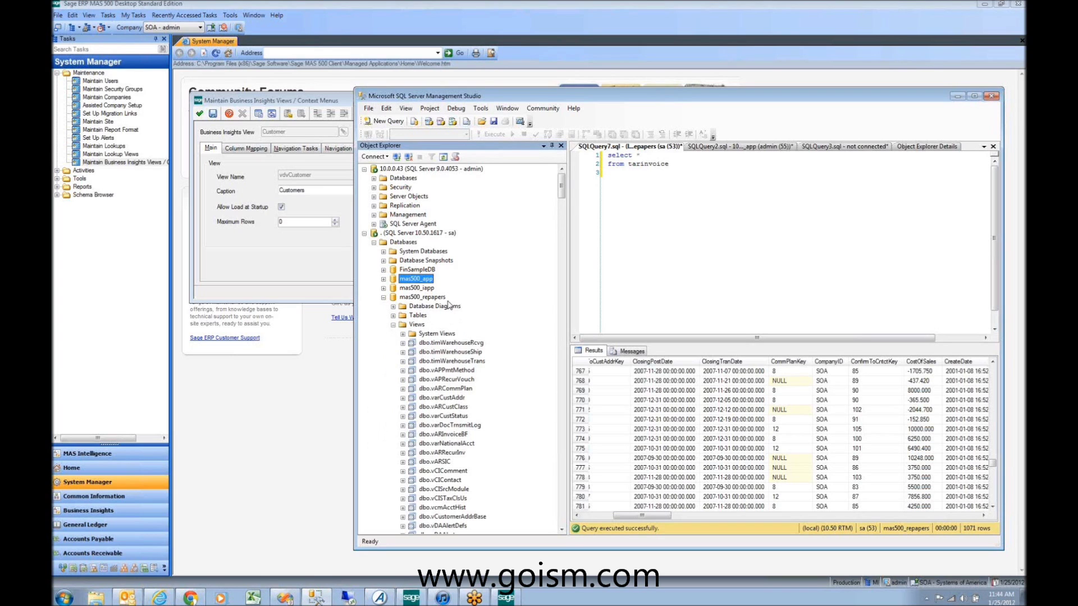
Step: Scroll through the dbo views and select dbo.vdvCustomer
scroll(485, 373, "down", 2)
scroll(484, 372, "down", 9)
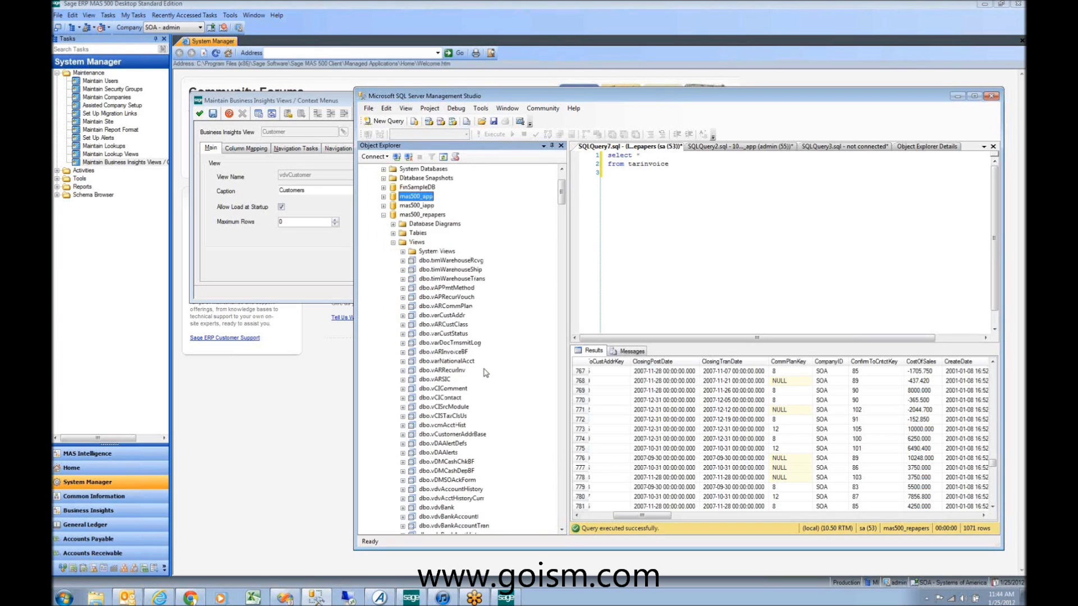
scroll(485, 373, "down", 10)
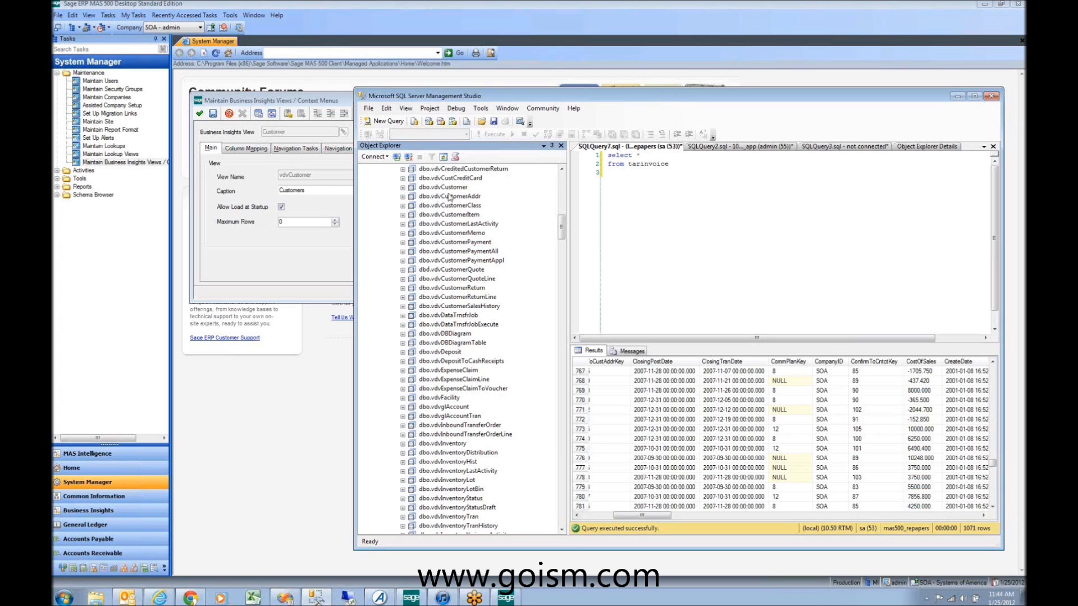
scroll(473, 196, "up", 2)
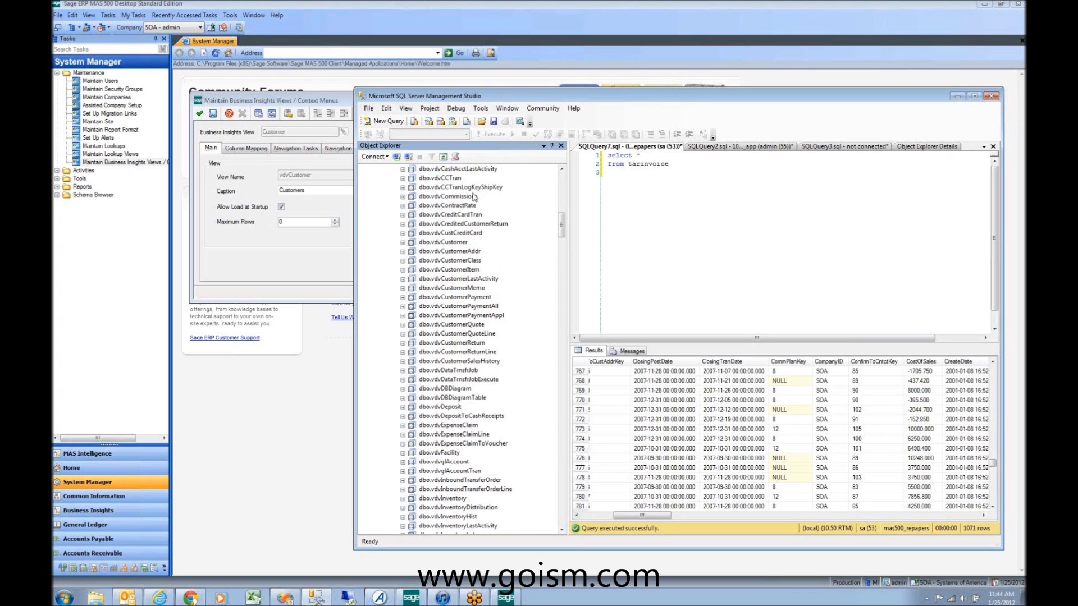
scroll(473, 197, "up", 15)
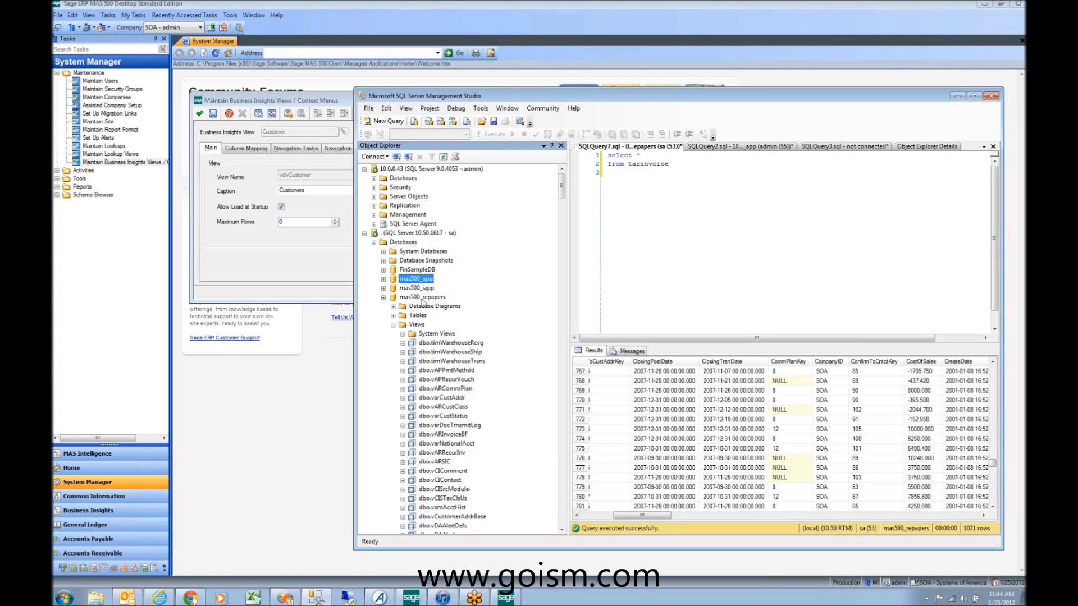
scroll(447, 383, "down", 6)
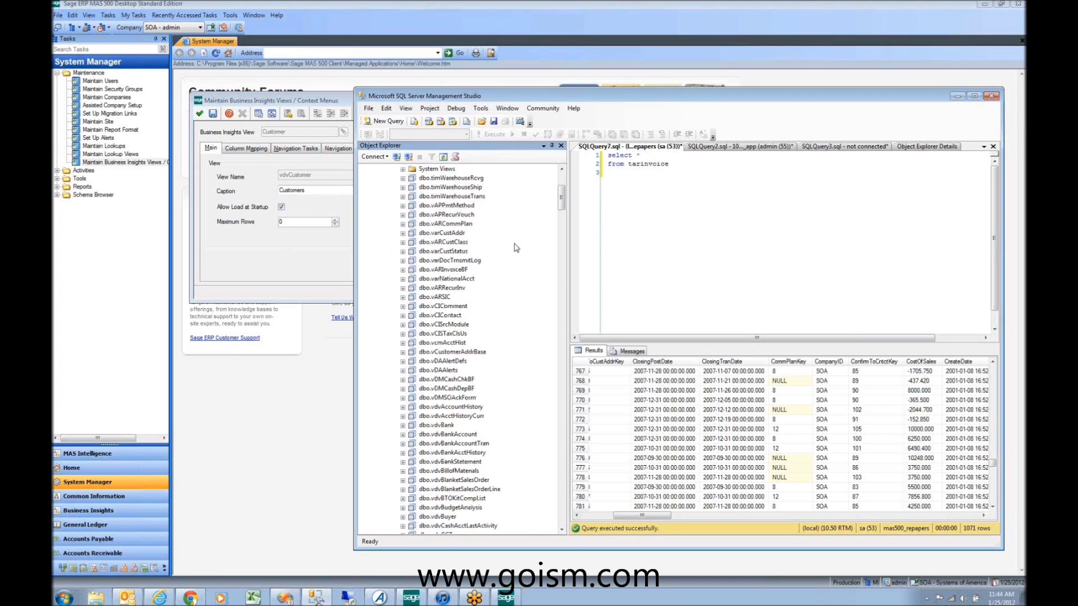
scroll(450, 281, "down", 4)
scroll(450, 281, "down", 6)
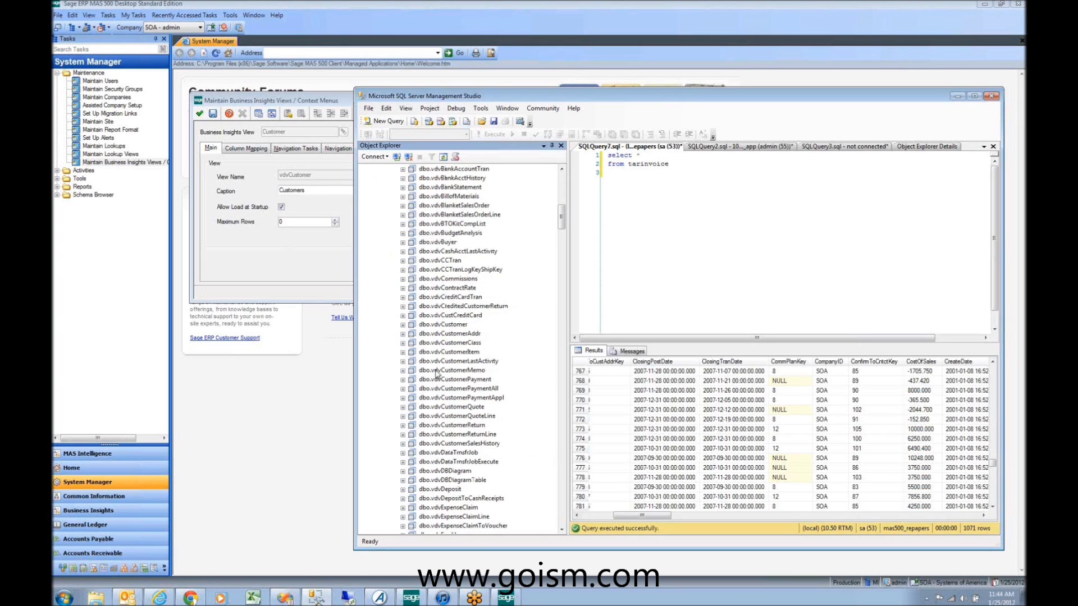
left_click(453, 327)
Step: Run Select Top 1000 Rows on dbo.vdvCustomer, then switch Sage to Accounts Receivable
right_click(434, 326)
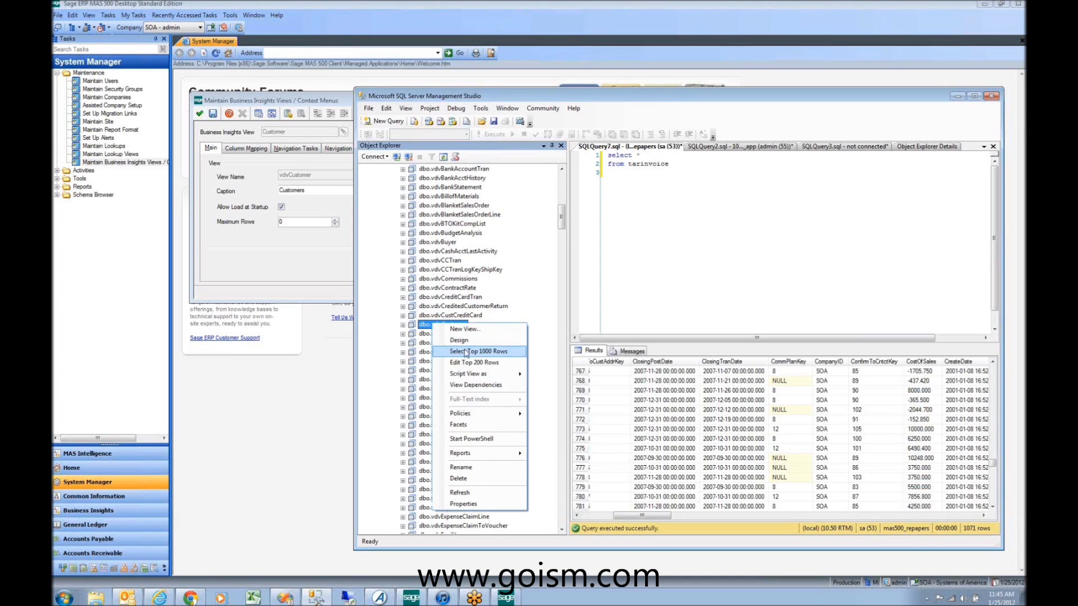
left_click(465, 351)
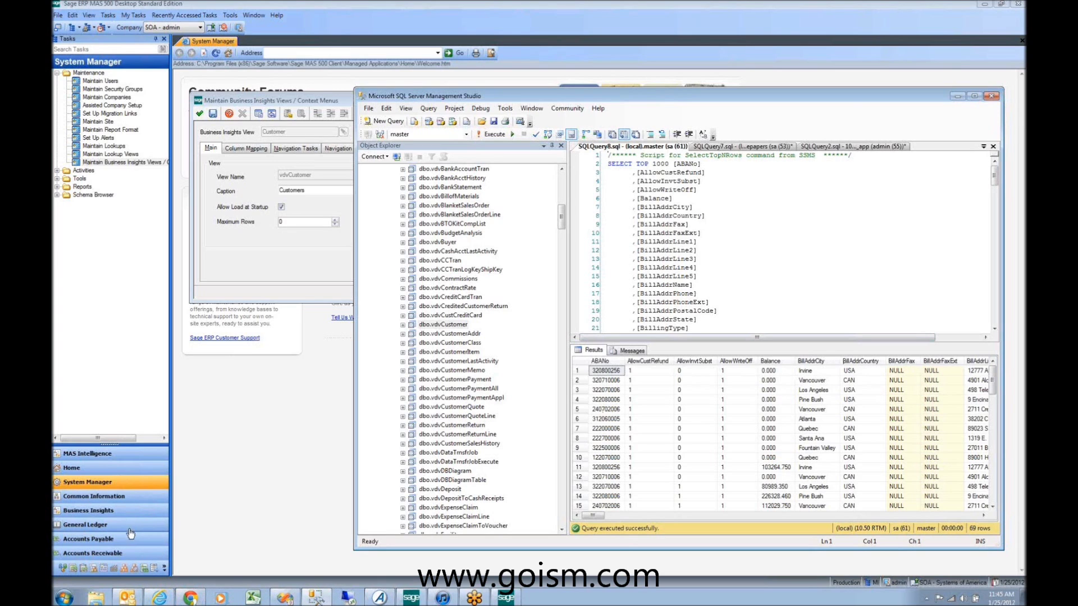
left_click(129, 555)
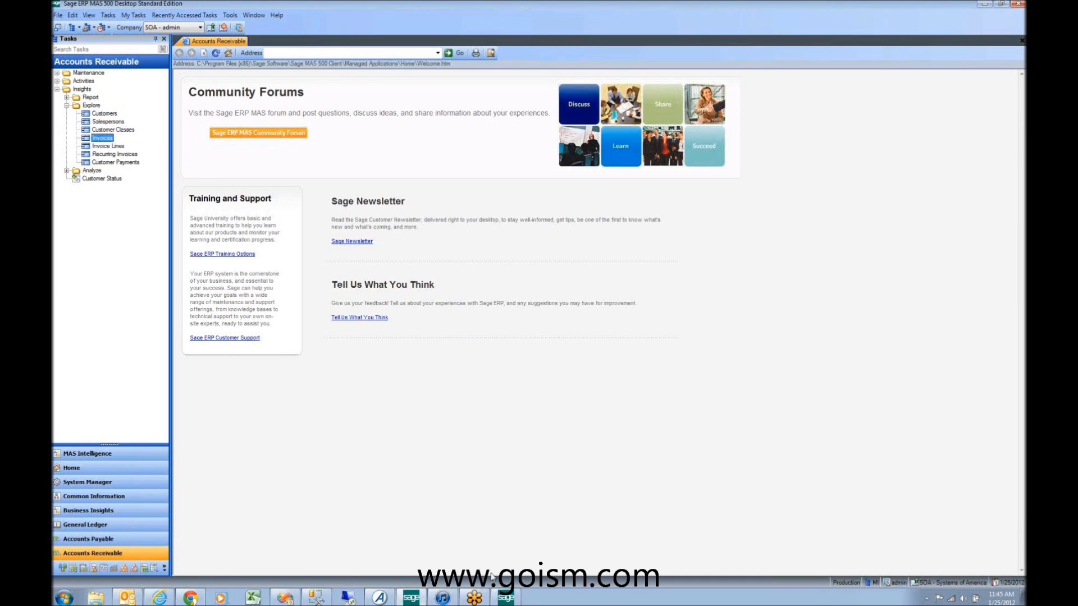
Step: Select Customers under Insights Explore, then return to the 69-row vdvCustomer query results
mouse_move(508, 601)
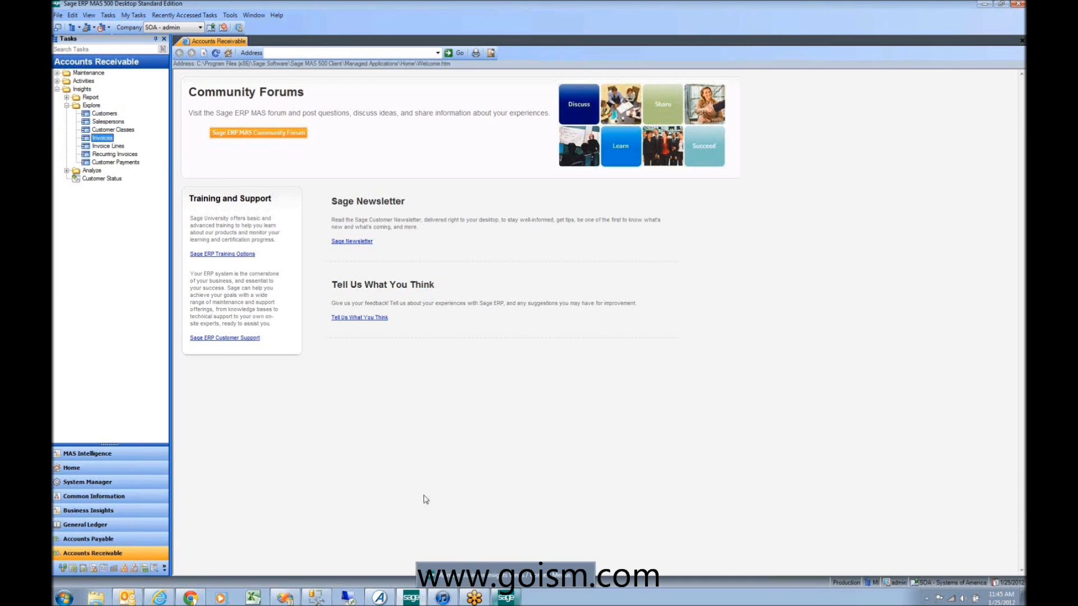
key("Up")
key("Up")
key("Up")
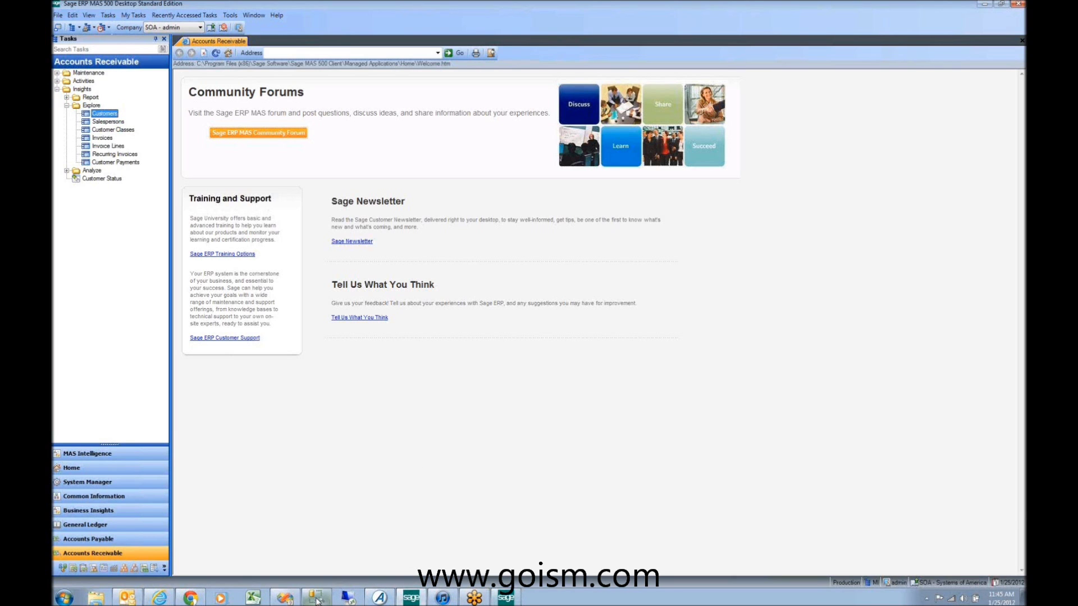
left_click(317, 601)
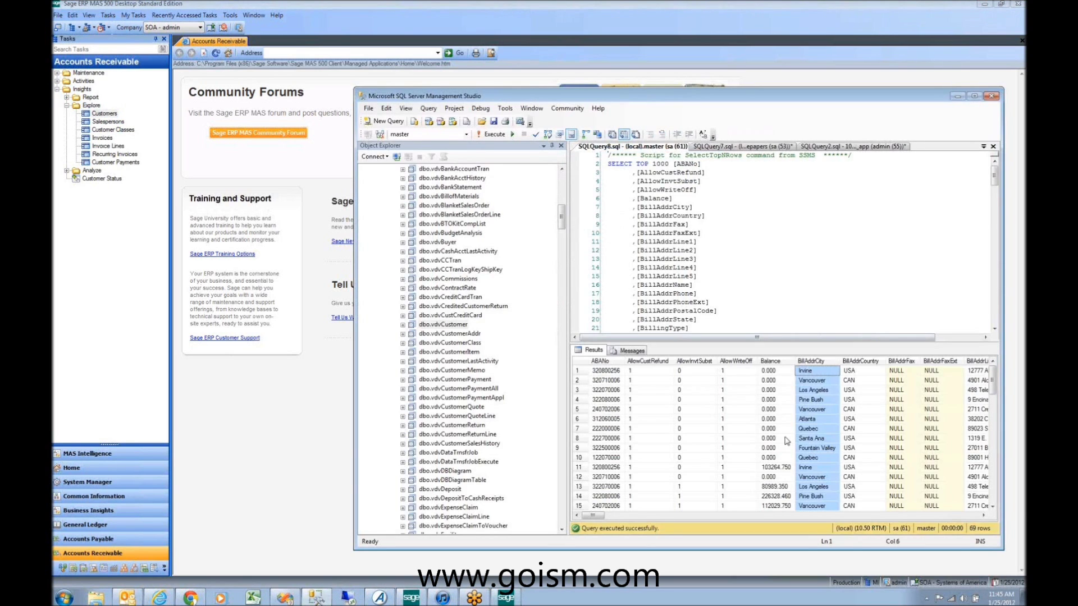
mouse_move(593, 515)
left_mouse_down()
mouse_move(794, 513)
mouse_move(873, 494)
mouse_move(788, 490)
mouse_move(746, 505)
mouse_move(586, 515)
left_mouse_up()
left_click(458, 243)
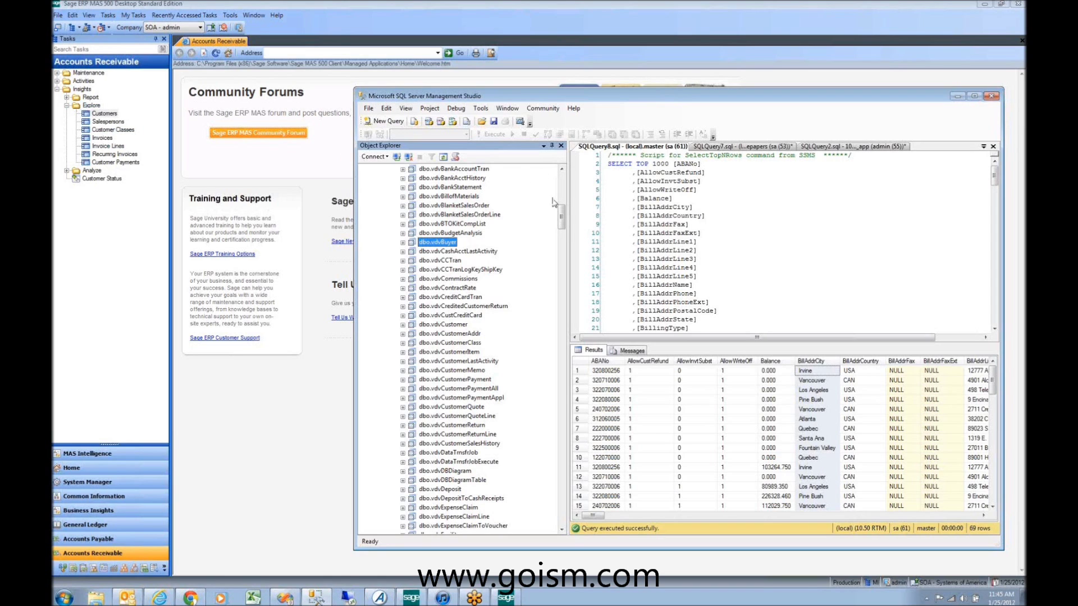
left_click_drag(561, 224, 562, 195)
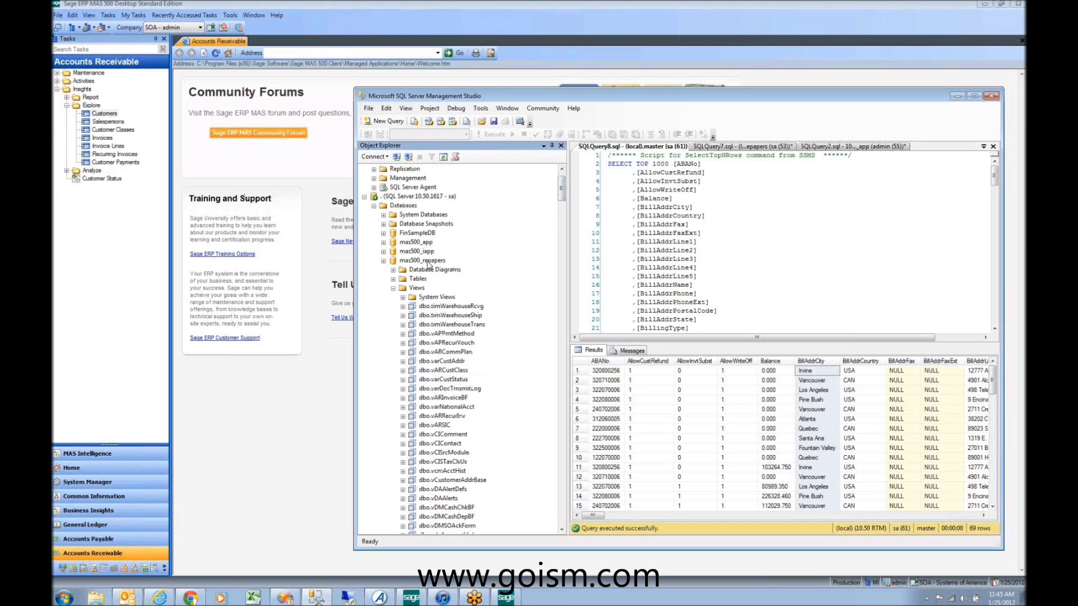
Step: Browse the database's Views list, then bring the Sage Accounts Receivable window back to front
left_click(416, 288)
scroll(449, 337, "down", 11)
scroll(455, 352, "down", 8)
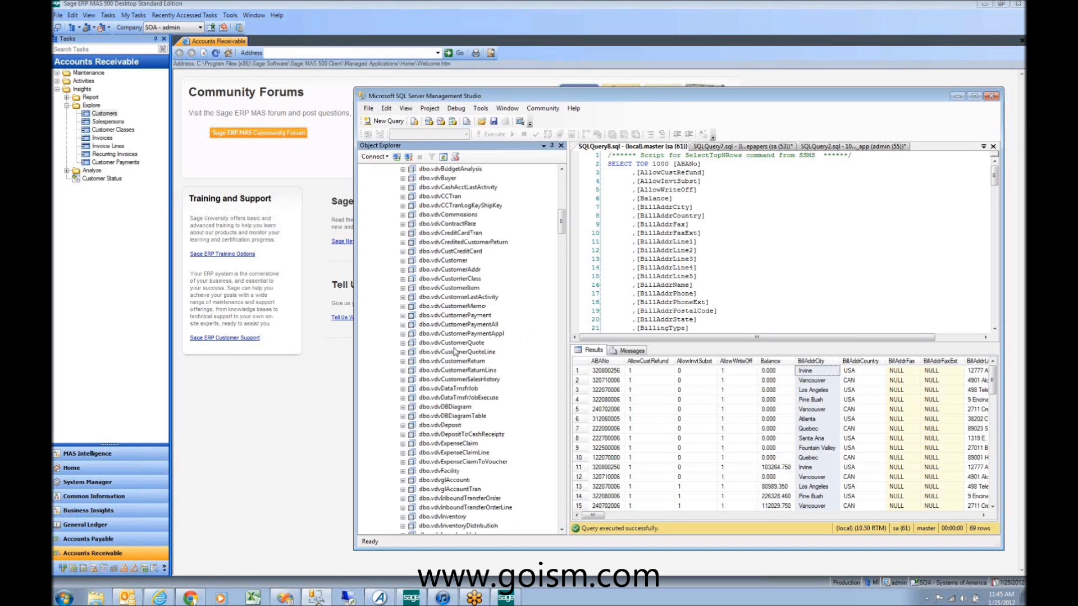
scroll(448, 348, "down", 20)
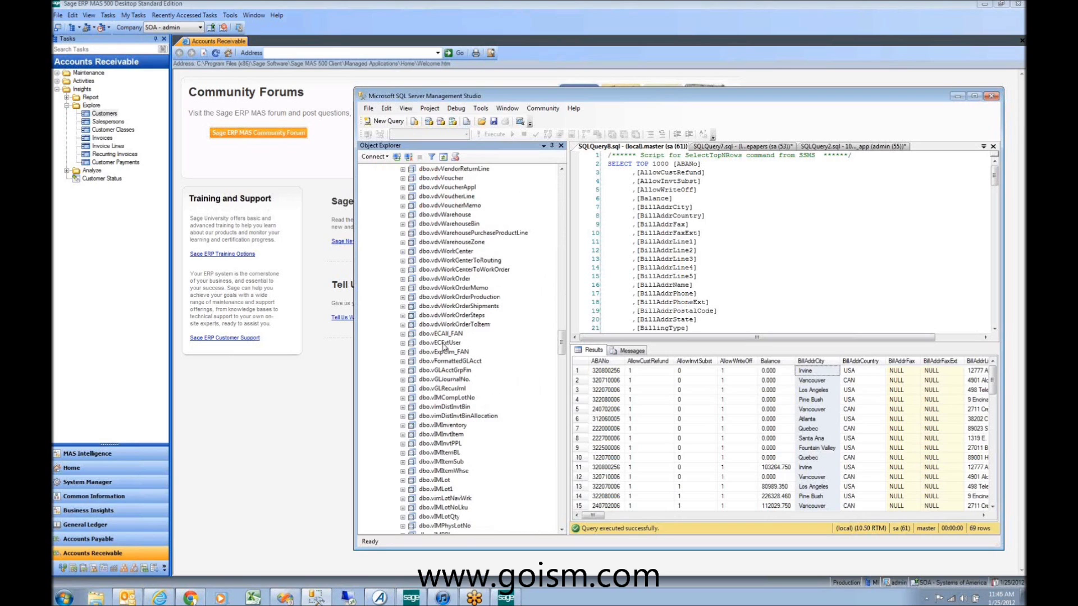
scroll(446, 347, "down", 8)
scroll(448, 346, "down", 11)
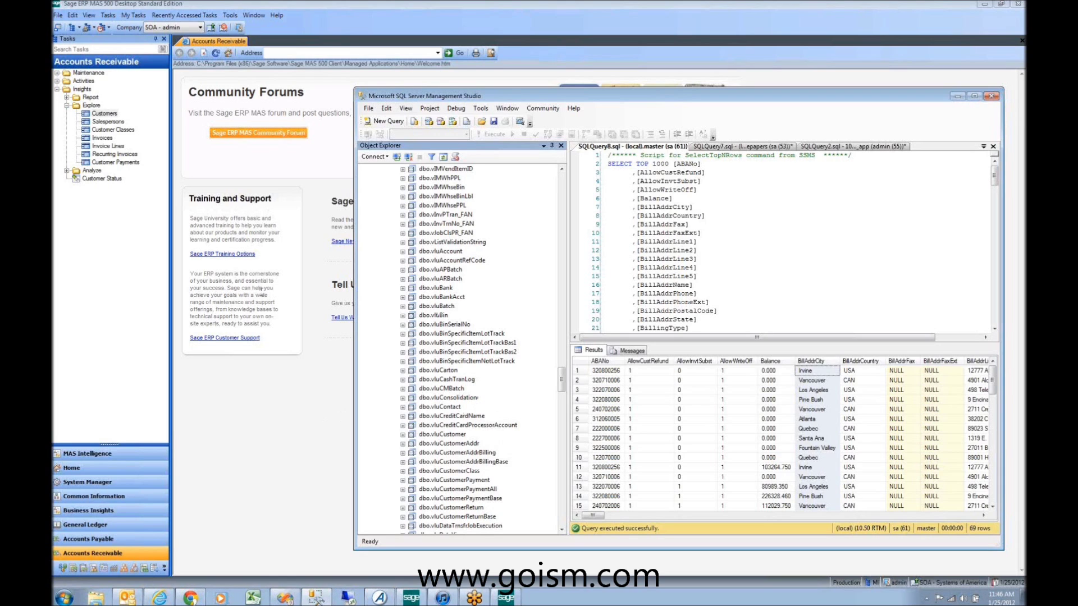
left_click(83, 556)
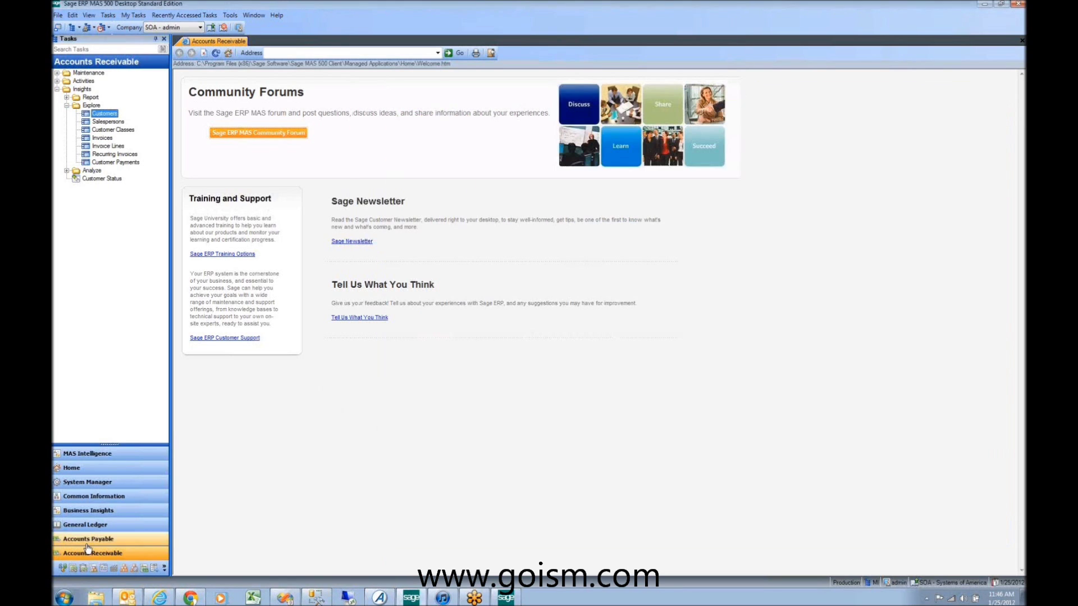
Step: Try launching Maintain Customers twice, dismissing the not-licensed error each time
left_click(57, 73)
left_click(101, 82)
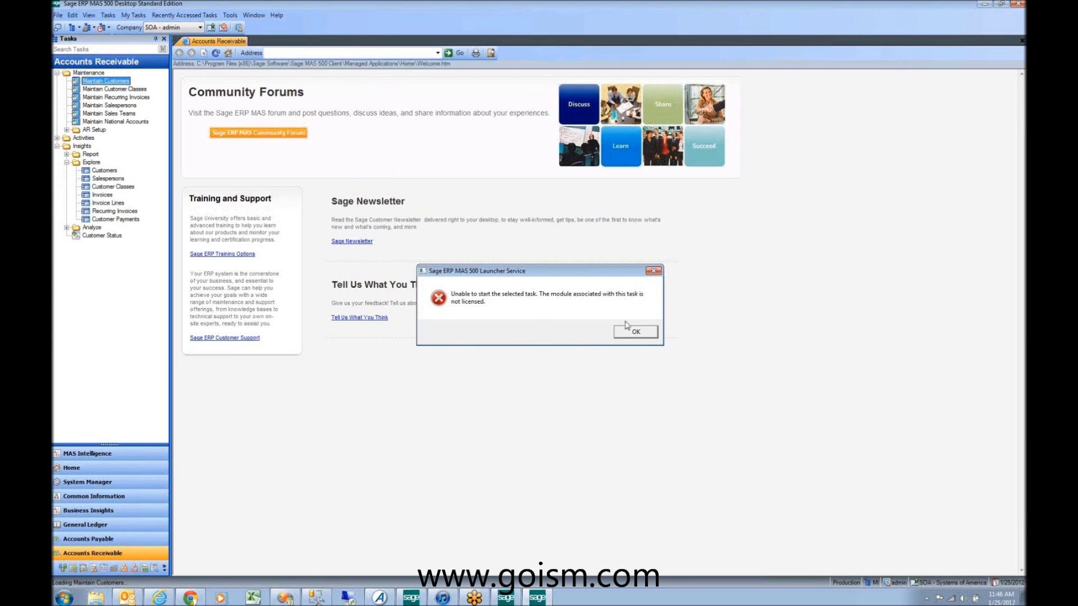
left_click(631, 332)
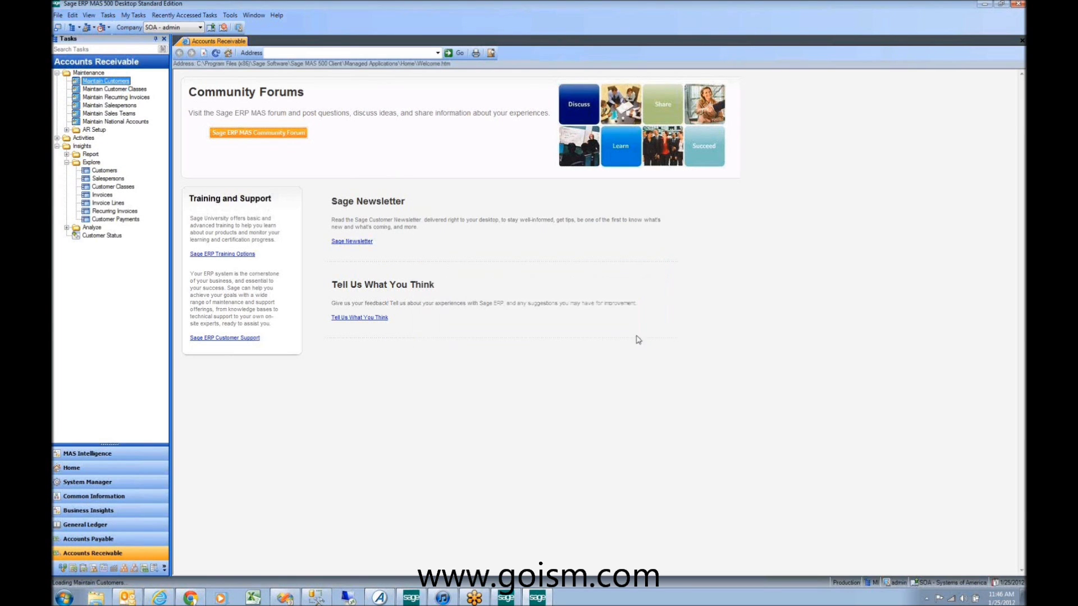
left_click(57, 73)
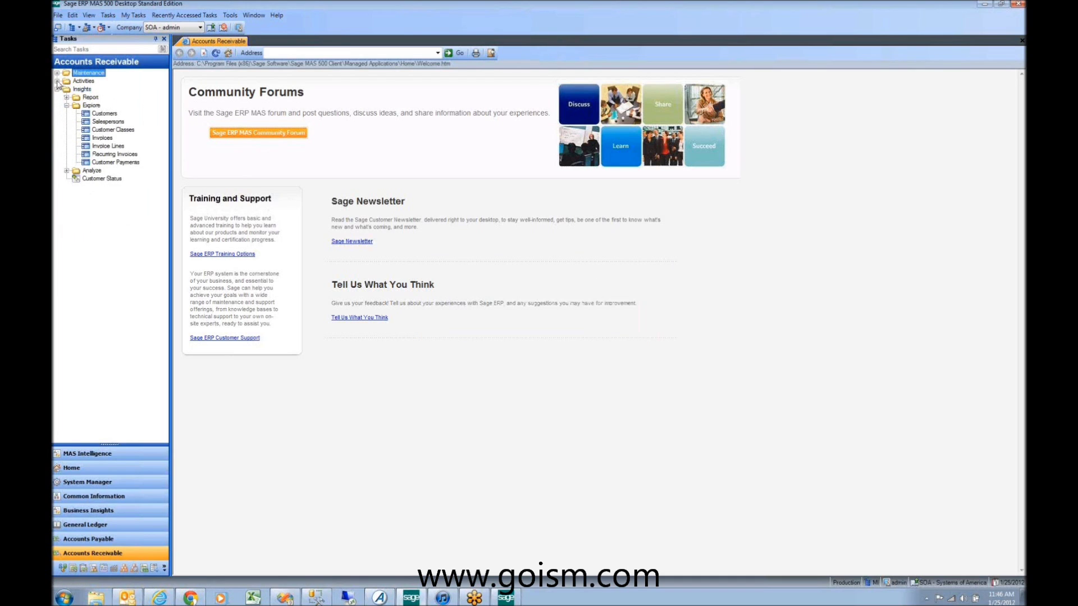
left_click(56, 73)
left_click(106, 81)
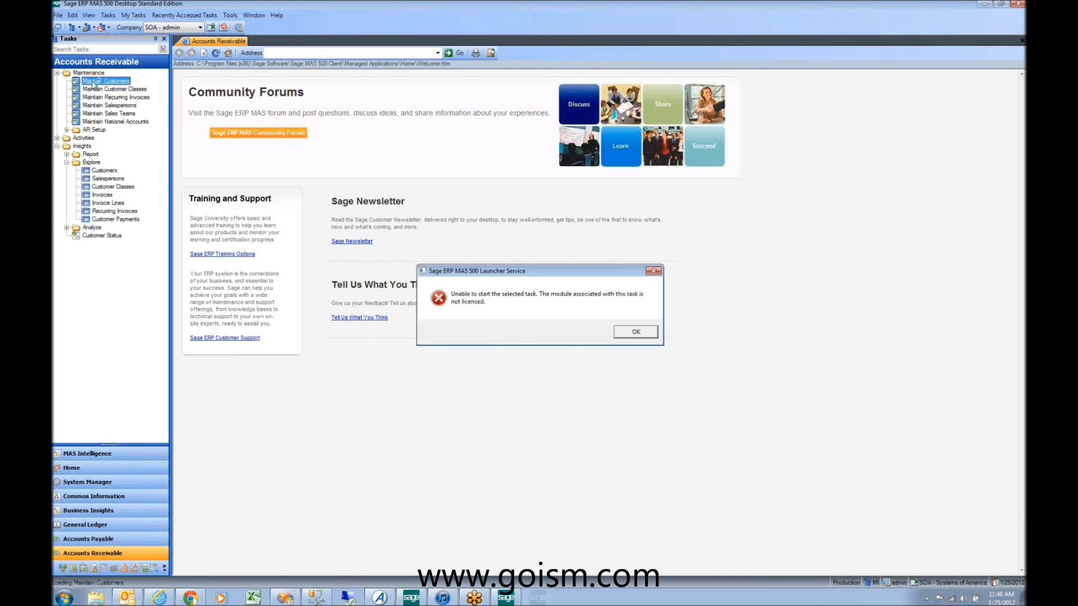
left_click(631, 333)
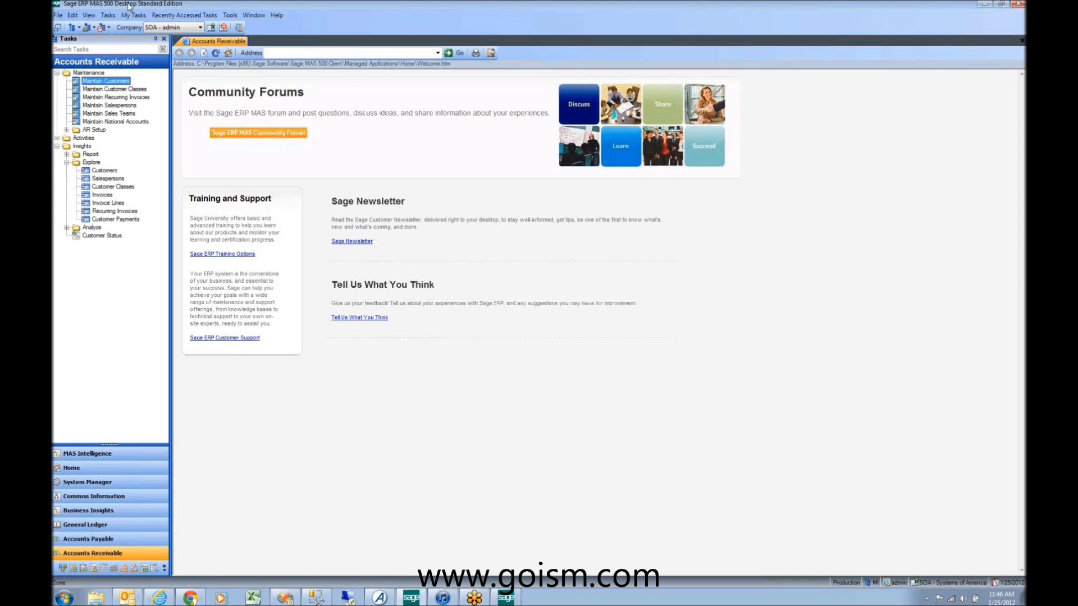
Step: Switch to the RPR company and open Accounts Payable's Maintain Vendors
left_click(176, 27)
left_click(169, 44)
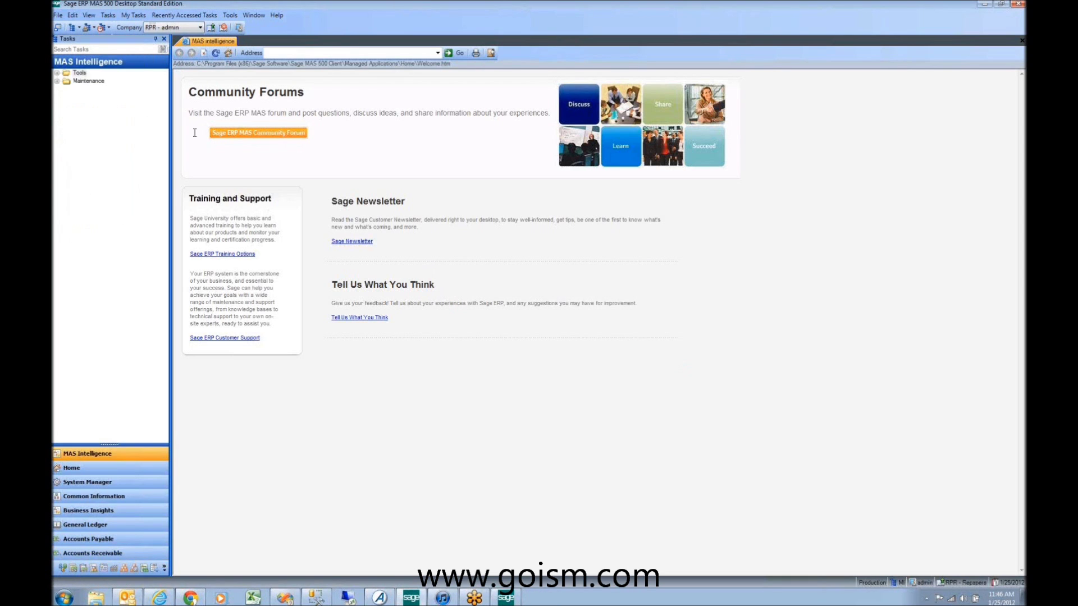
left_click(88, 539)
left_click(57, 73)
double_click(96, 81)
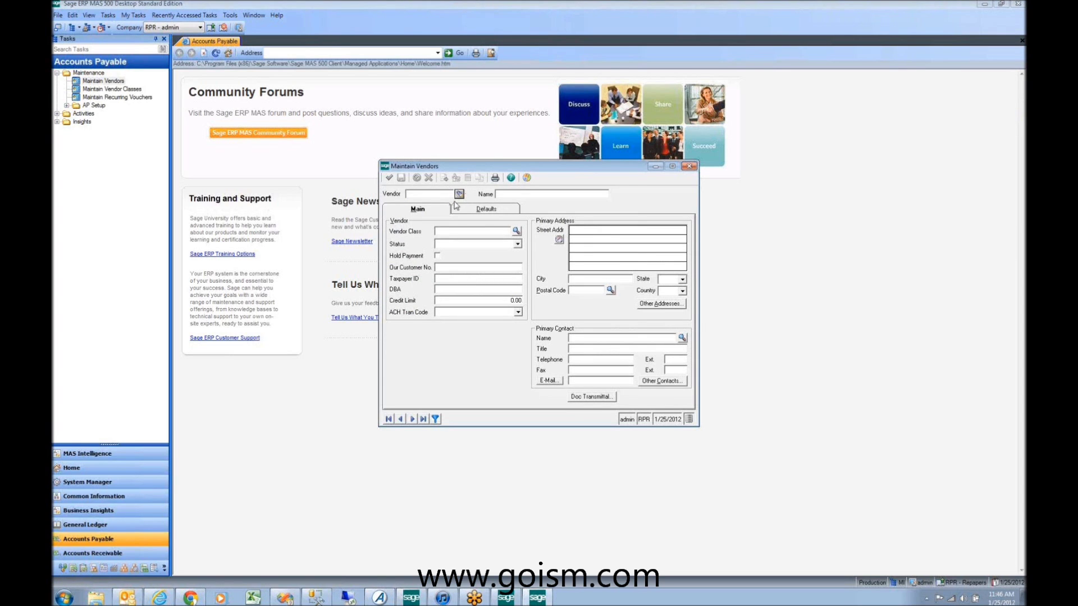
Step: Open the 200-row vendor lookup and locate the dbo.vluVendor view in Management Studio
left_click(459, 193)
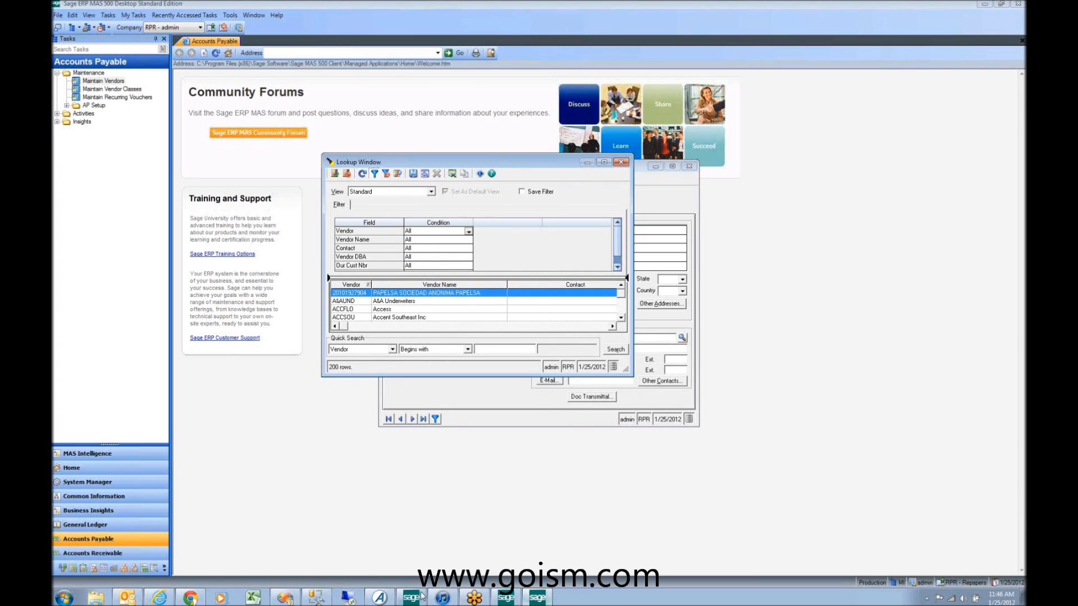
left_click(316, 597)
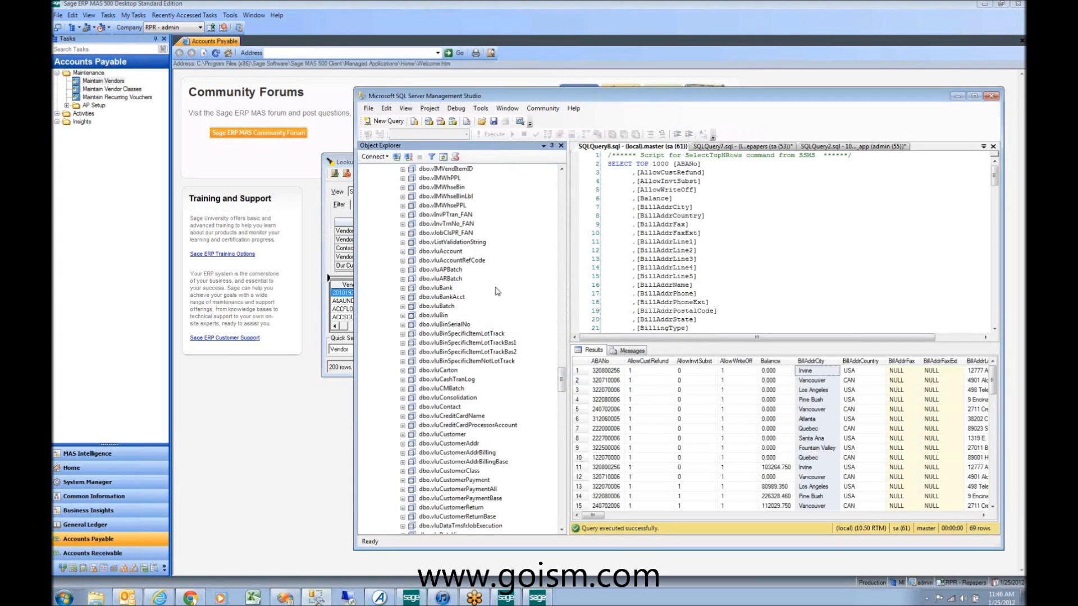
scroll(451, 393, "down", 9)
scroll(455, 404, "down", 18)
left_click(442, 289)
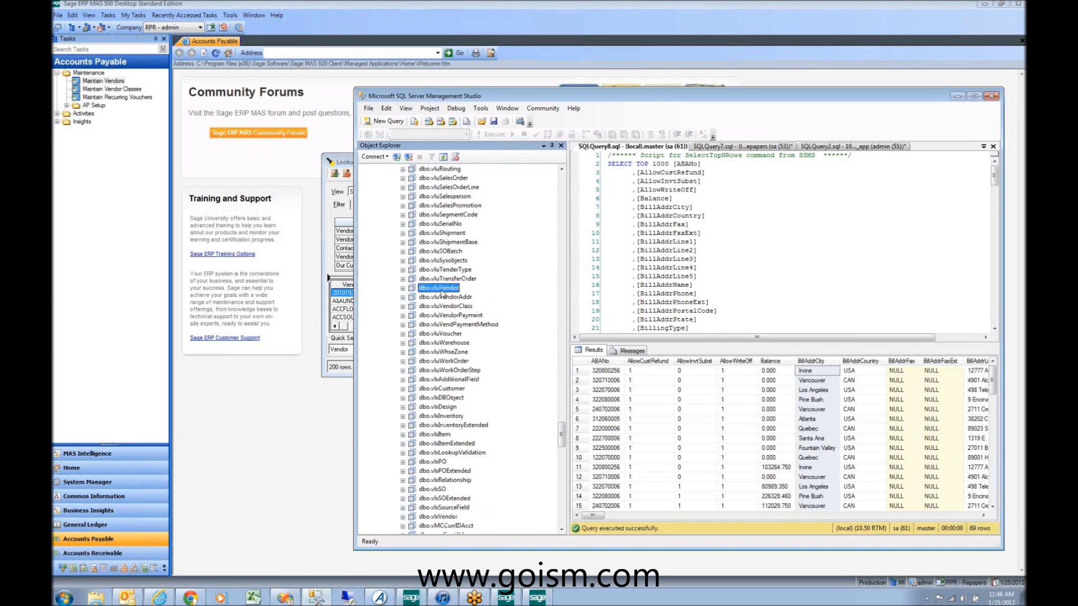
left_click(344, 163)
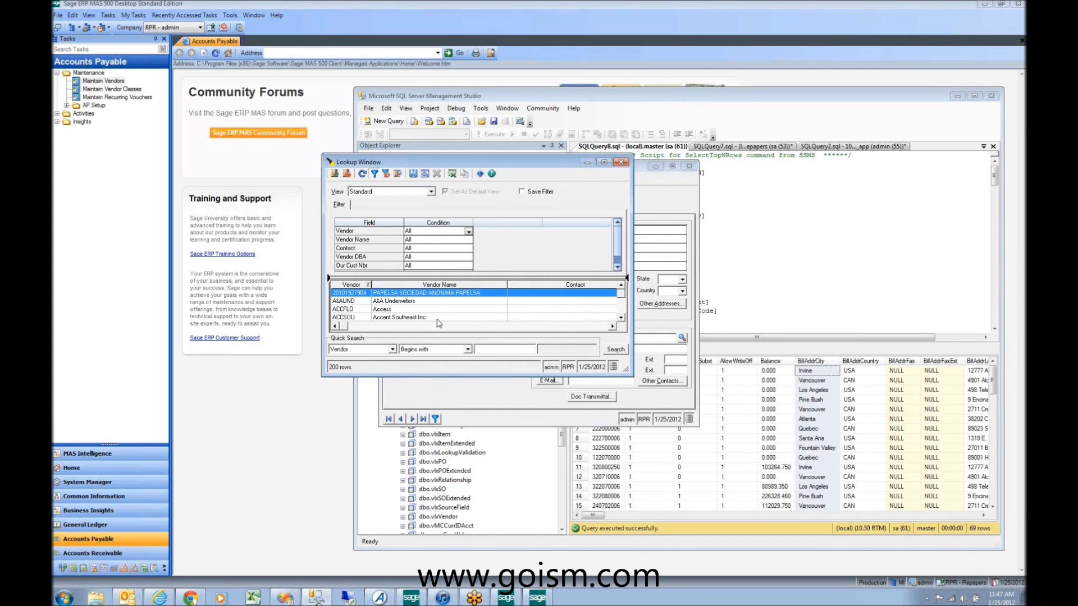
Step: Return to Management Studio and select the mas500_repapers database
left_click(752, 280)
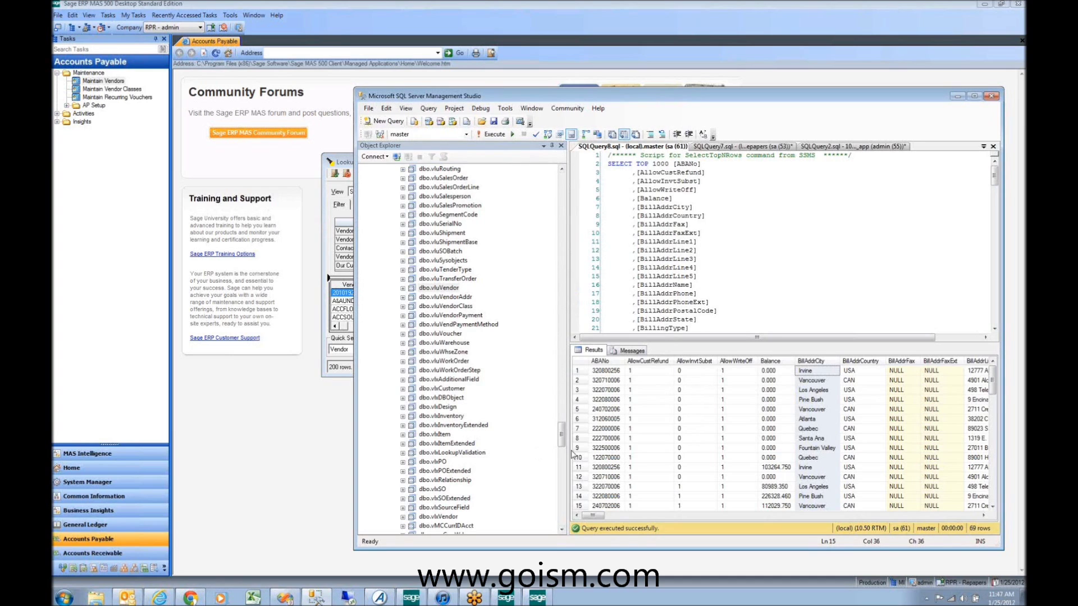
left_click_drag(562, 435, 543, 190)
left_click(427, 298)
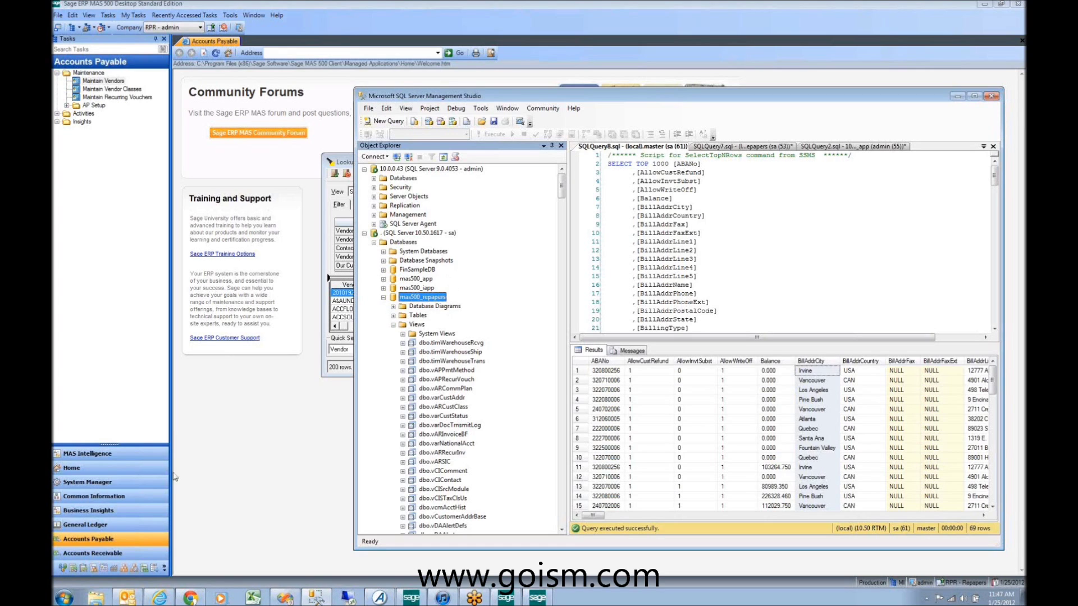
Step: Browse the Start menu's program list, then return to Management Studio
left_click(64, 597)
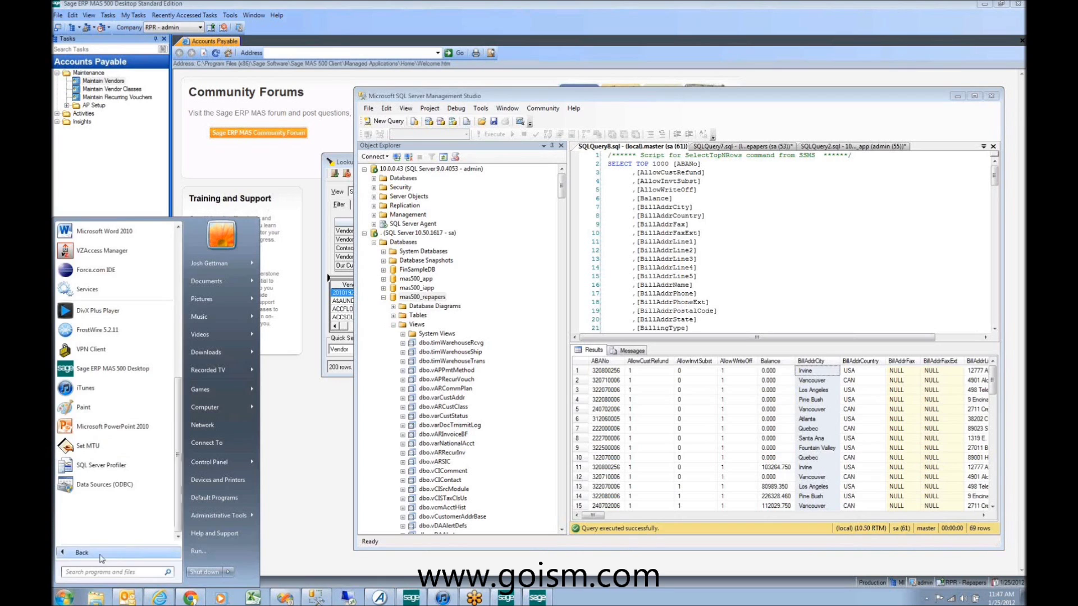
left_click(95, 554)
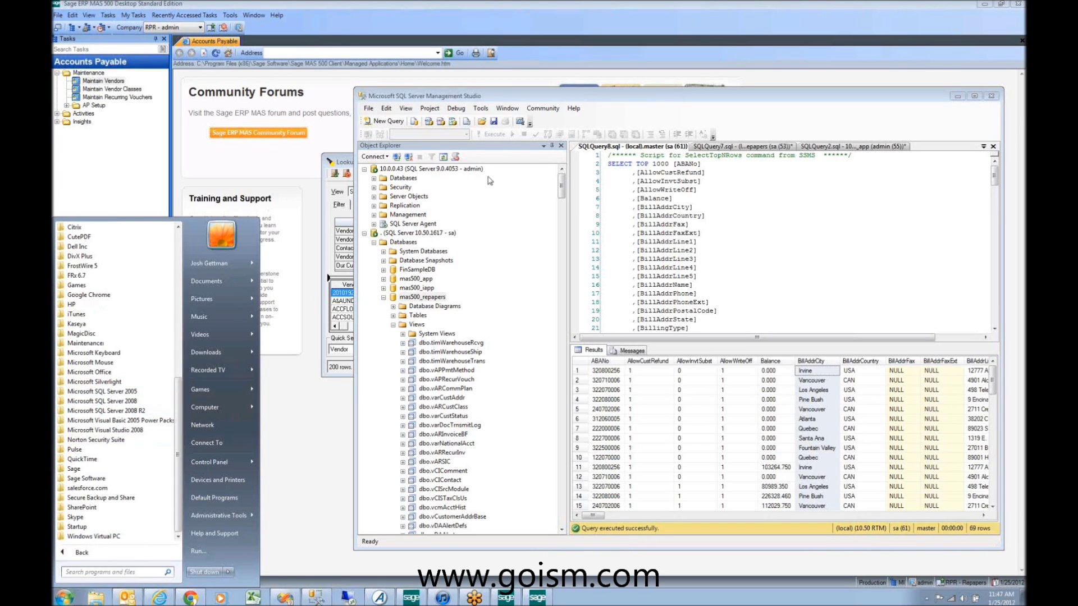
left_click(504, 157)
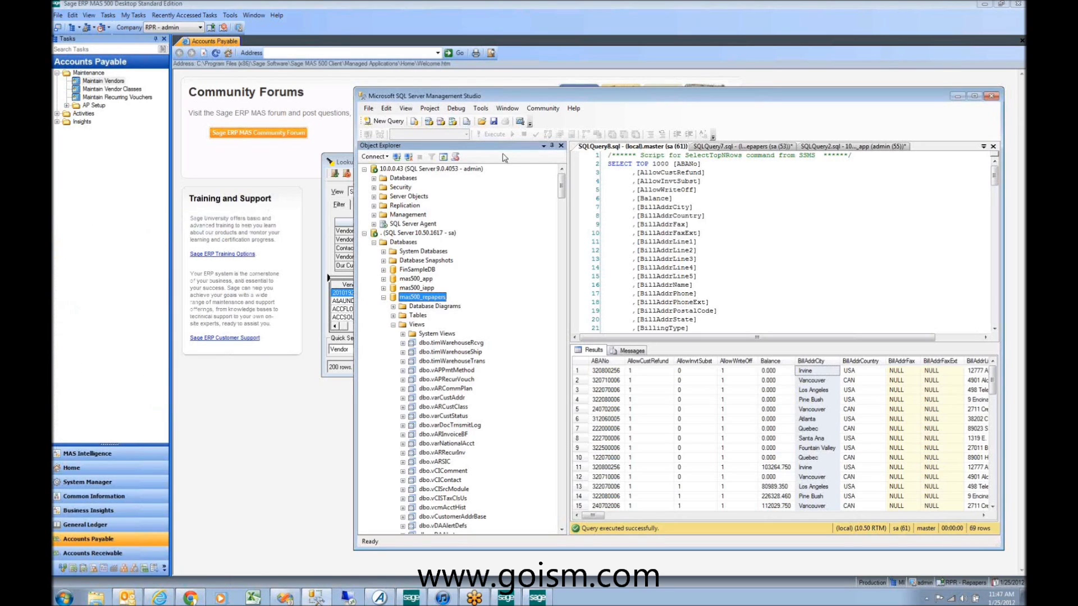
Step: Filter the mas500_repapers Views folder to names containing 'vdv'
left_click(416, 325)
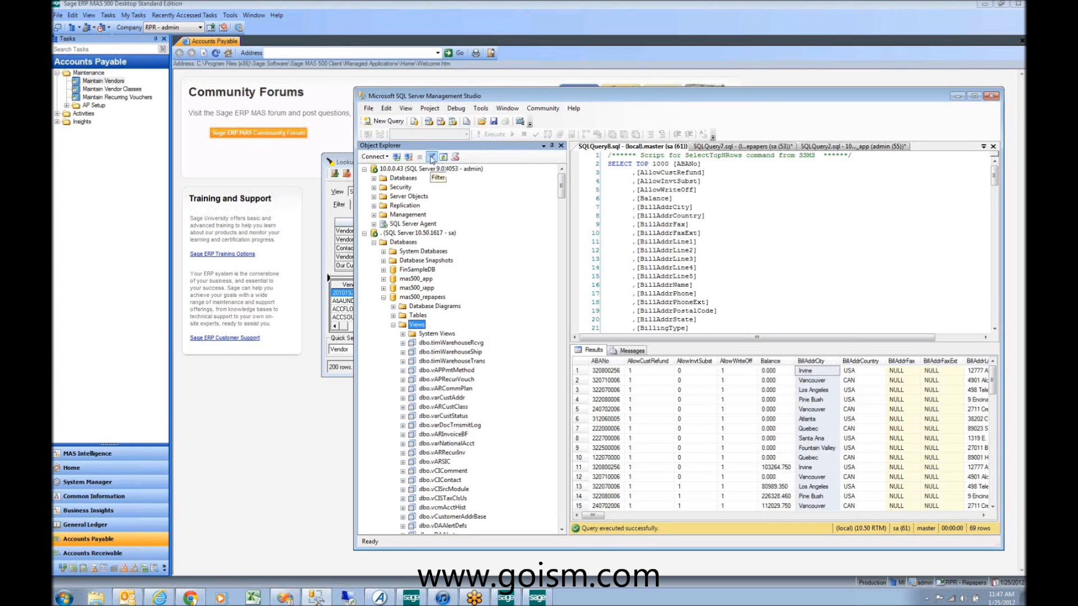
left_click(431, 158)
left_click(315, 136)
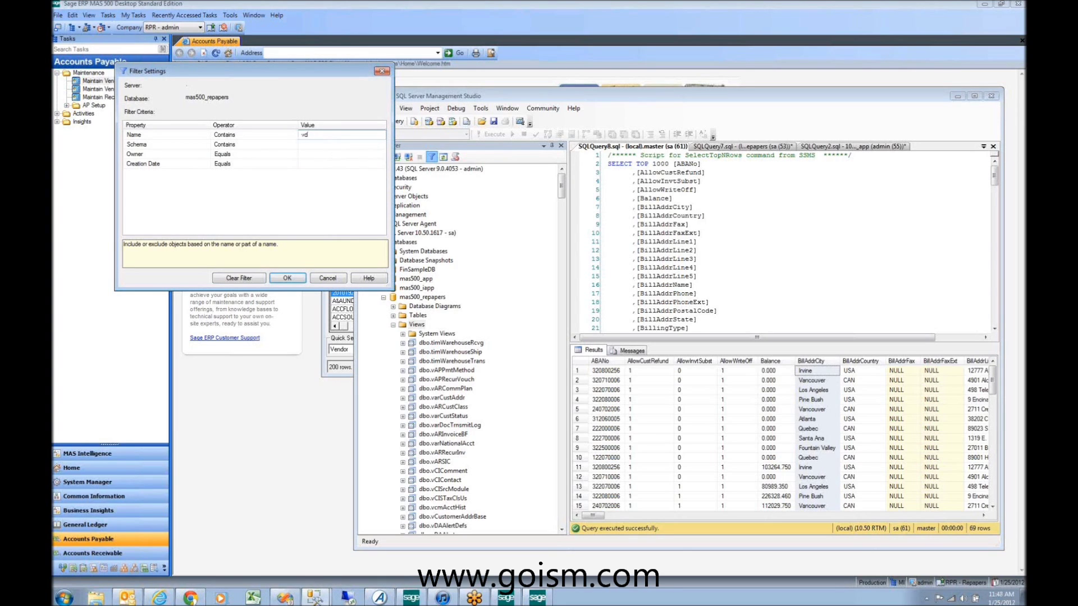
type("vdv")
left_click(286, 278)
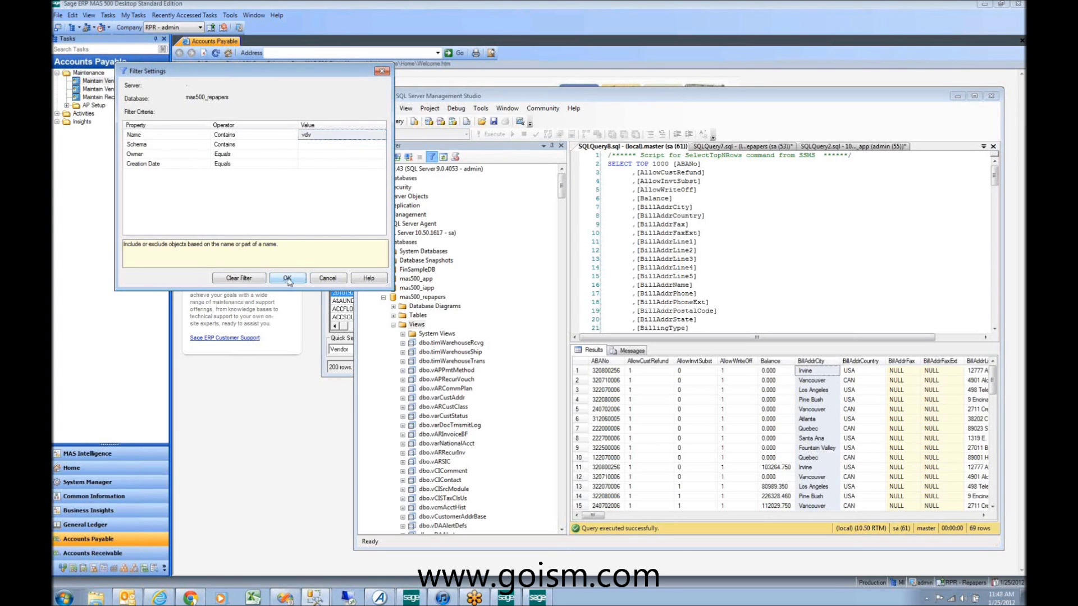
scroll(447, 337, "down", 4)
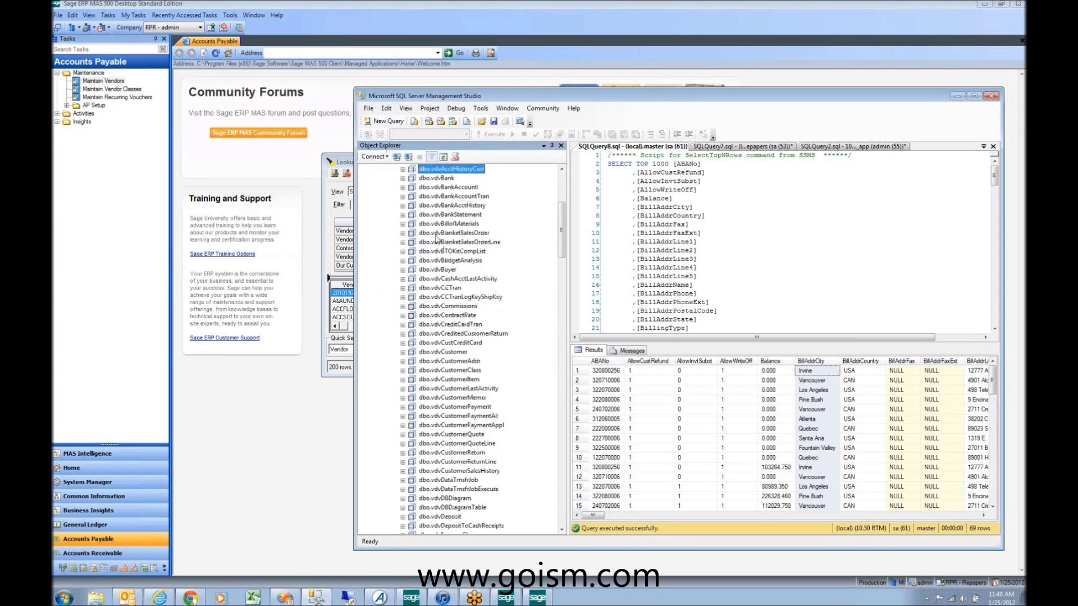
scroll(447, 335, "down", 20)
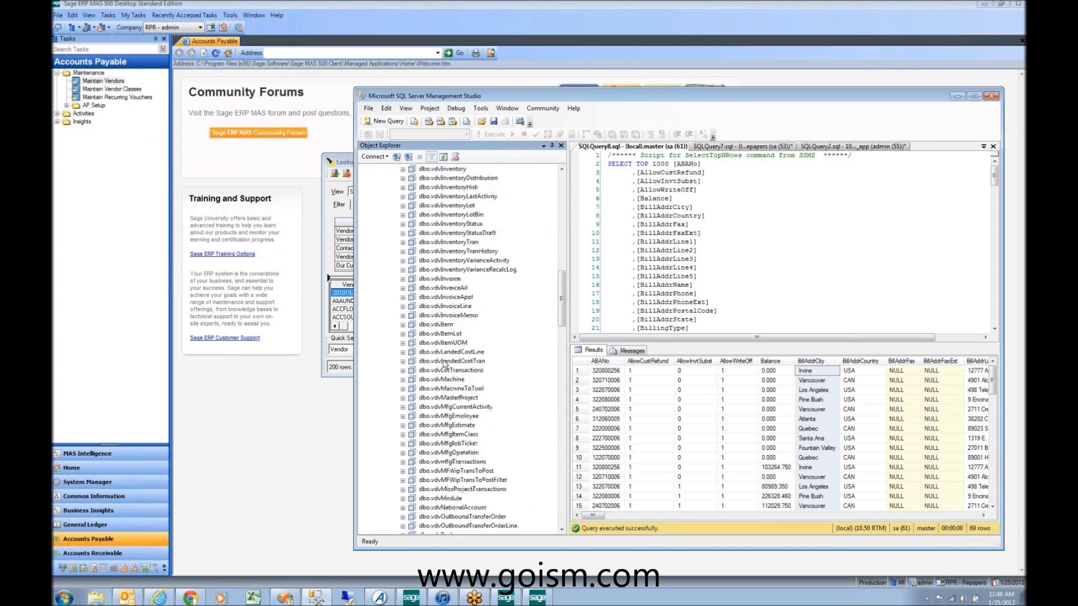
scroll(444, 367, "down", 1)
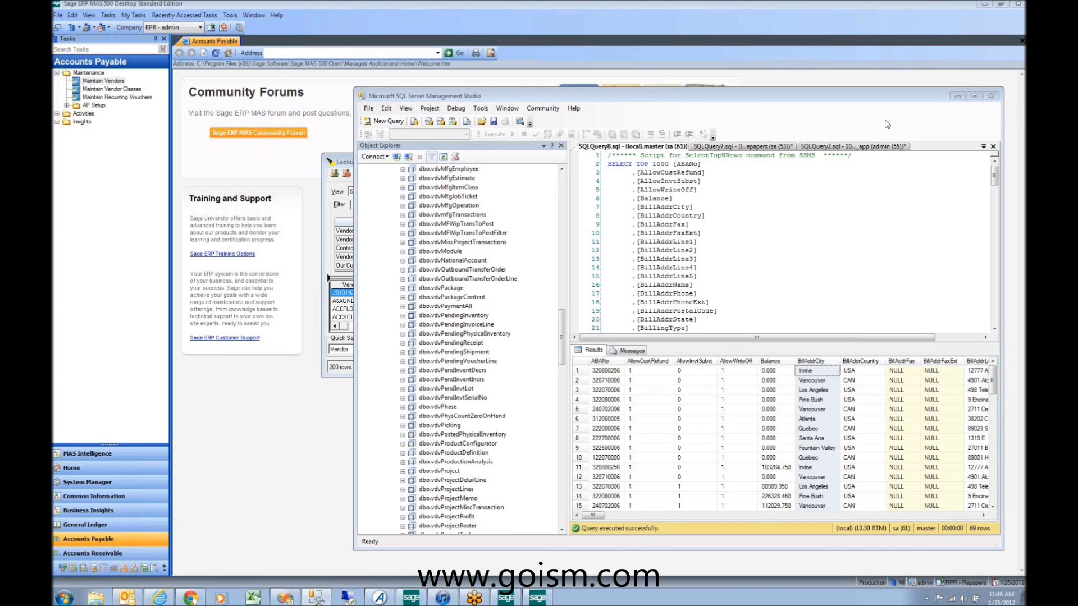
Step: Browse the filtered vdv views, selecting dbo.vdvMiscProjectTransactions
left_click(457, 243)
scroll(469, 241, "up", 4)
scroll(469, 241, "up", 2)
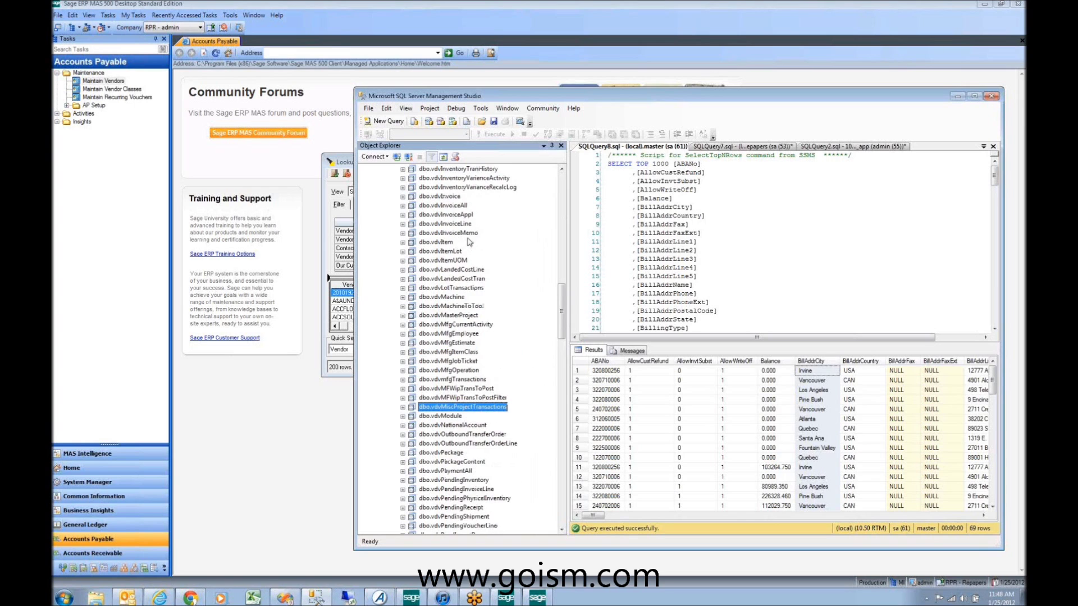
left_click(878, 28)
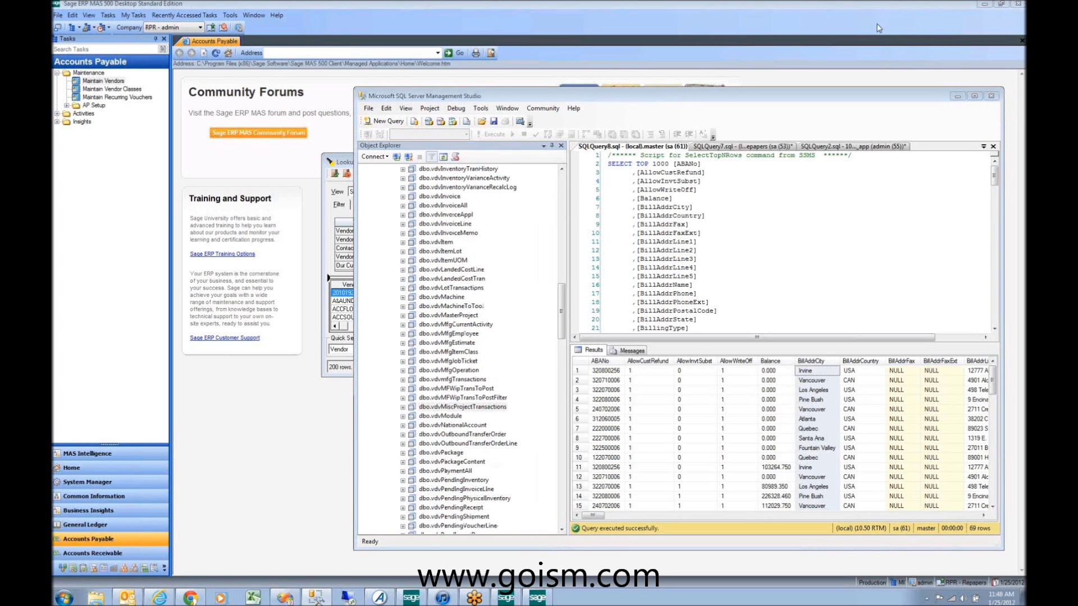
left_click(449, 278)
scroll(450, 337, "down", 20)
scroll(451, 365, "up", 20)
scroll(442, 356, "up", 15)
scroll(449, 360, "down", 3)
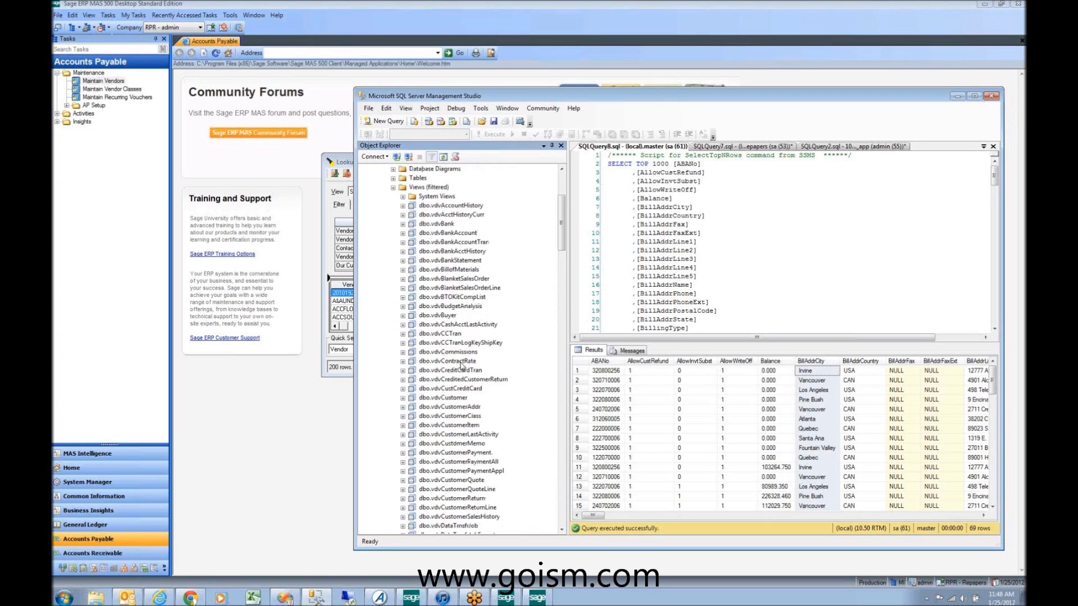
Step: Close the SQLQuery8 tab so the tarinvoice query is back in front
left_click(634, 150)
right_click(634, 149)
left_click(651, 167)
left_click(449, 306)
scroll(438, 314, "down", 3)
scroll(438, 316, "down", 15)
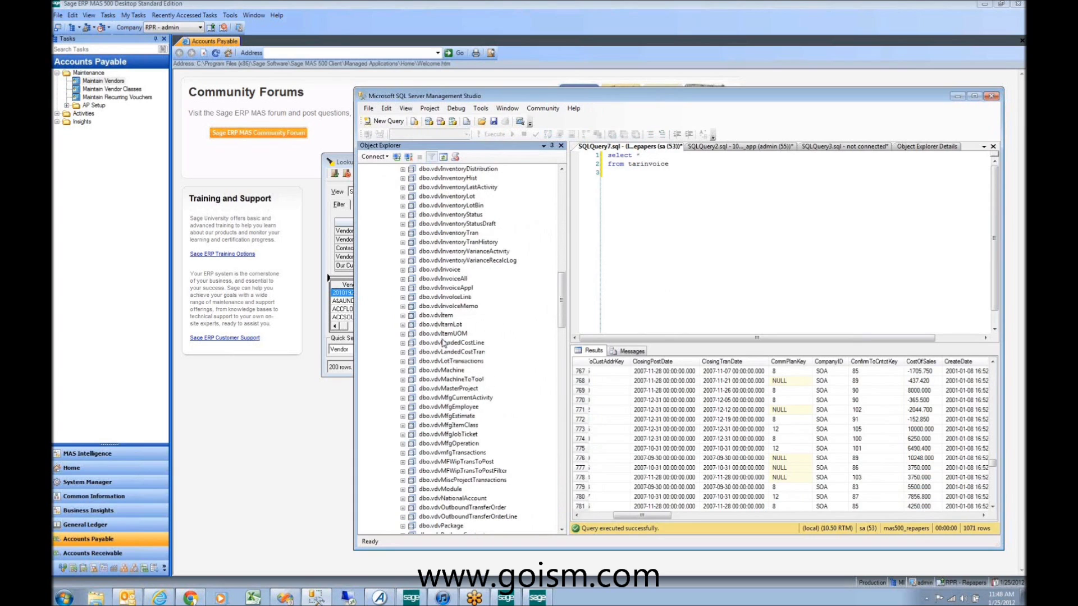
Step: Select the dbo.vdvInvoice view, then bring Sage's vendor Lookup window forward
left_click(442, 273)
left_click(443, 270)
left_click(514, 570)
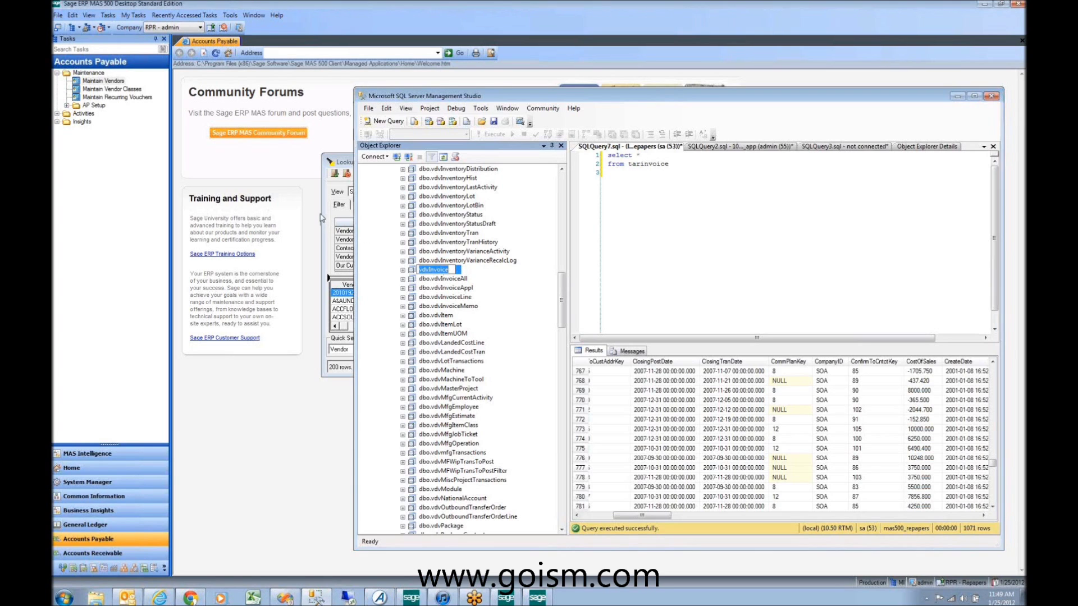
left_click(540, 596)
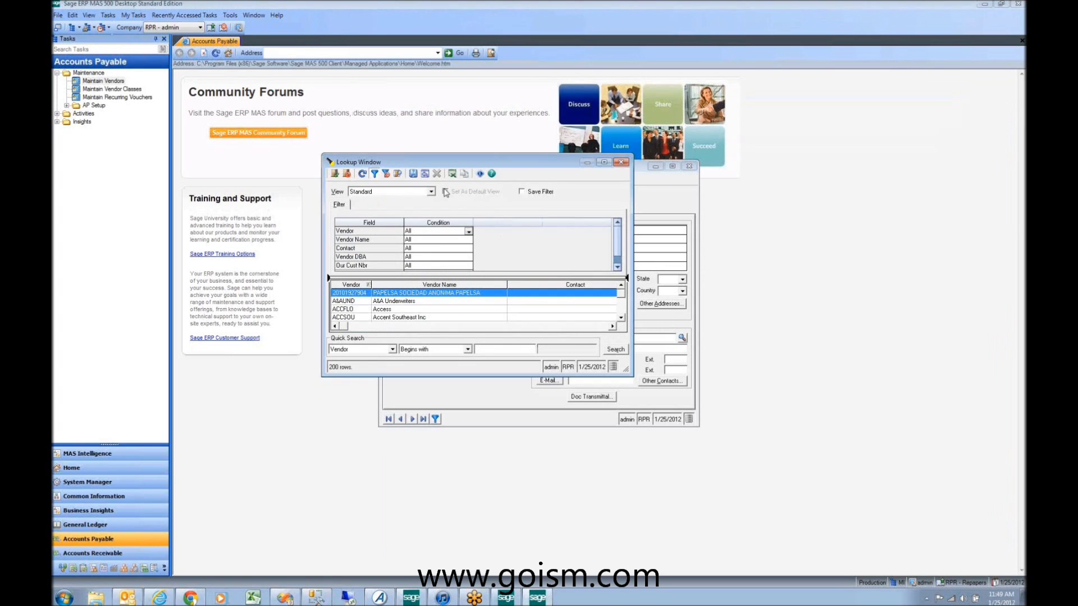
Step: Close the vendor Lookup and Maintain Vendors windows and clear the Business Insights Views form
left_click(621, 162)
left_click(689, 166)
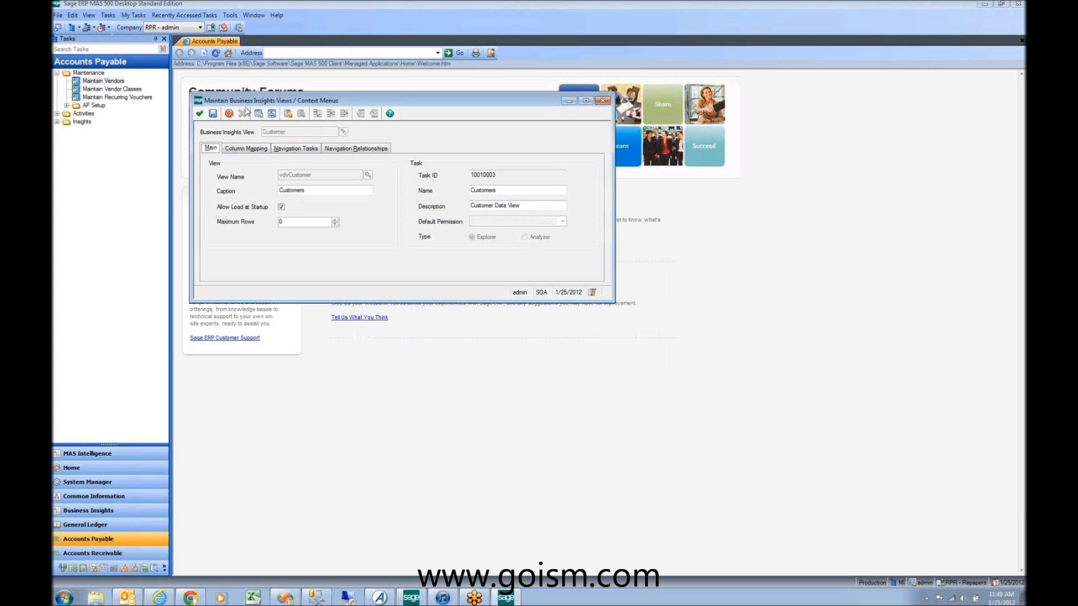
left_click(228, 114)
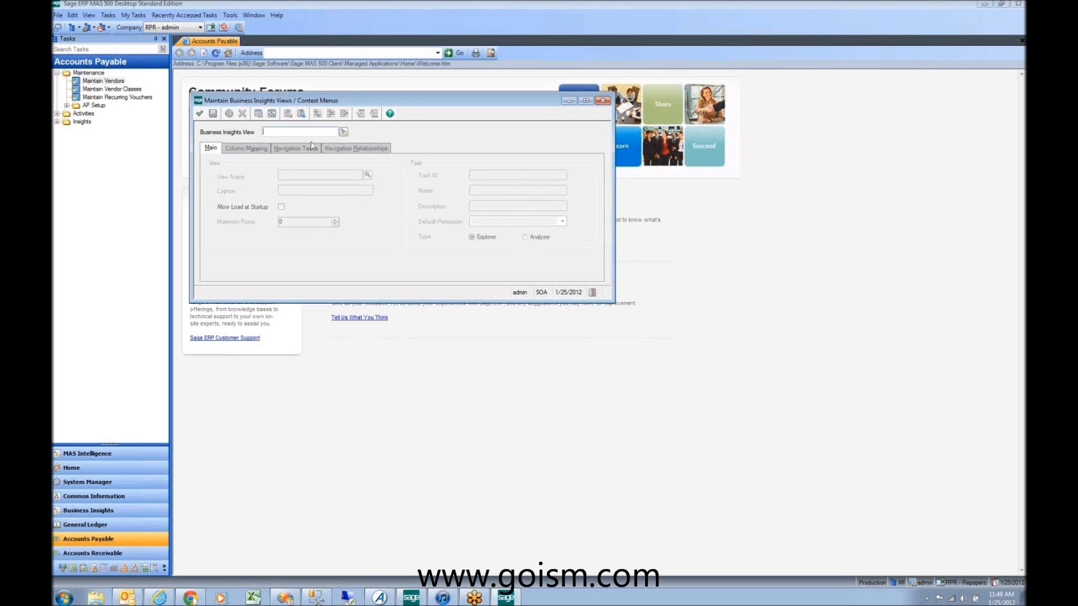
Step: Load the Invoice view (vdvInvoice, caption Invoices) from the data view lookup
left_click(343, 132)
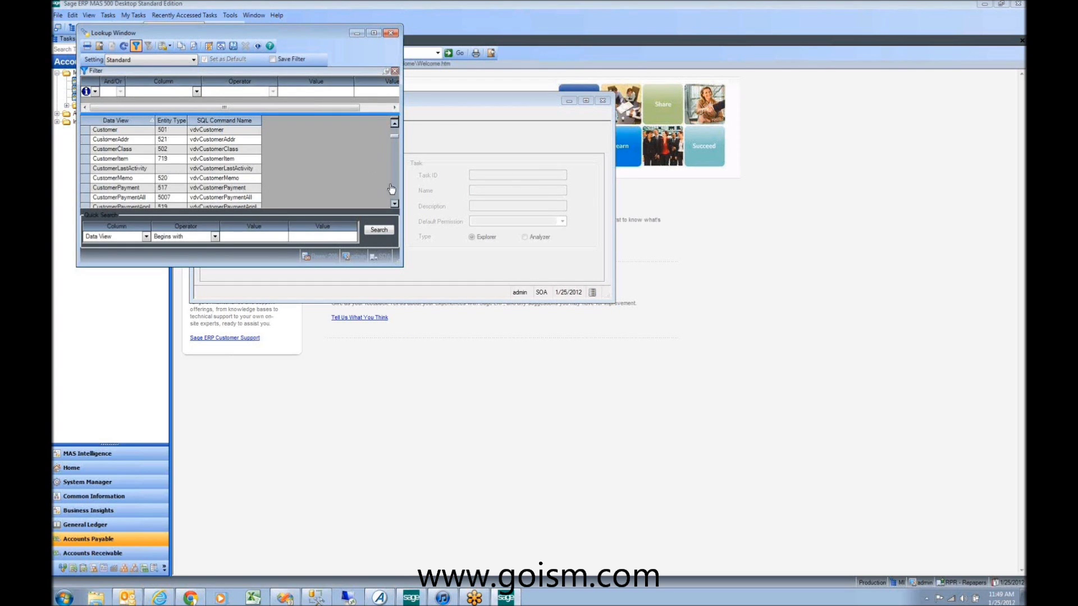
left_click(393, 190)
left_click(393, 189)
left_click(393, 189)
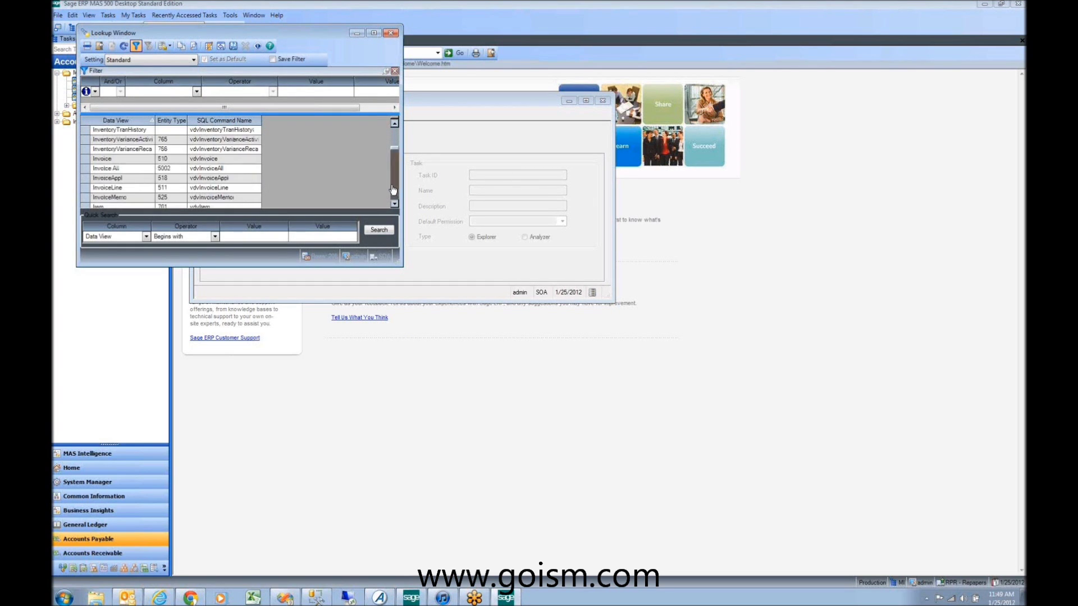
left_click(392, 189)
left_click(394, 139)
left_click(140, 164)
double_click(140, 164)
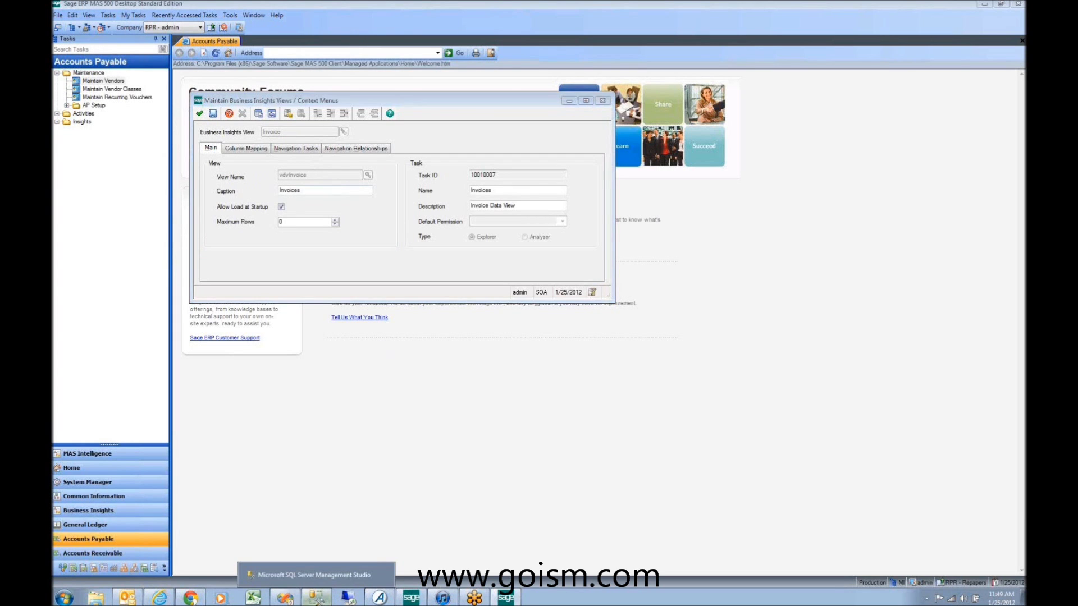
left_click(315, 596)
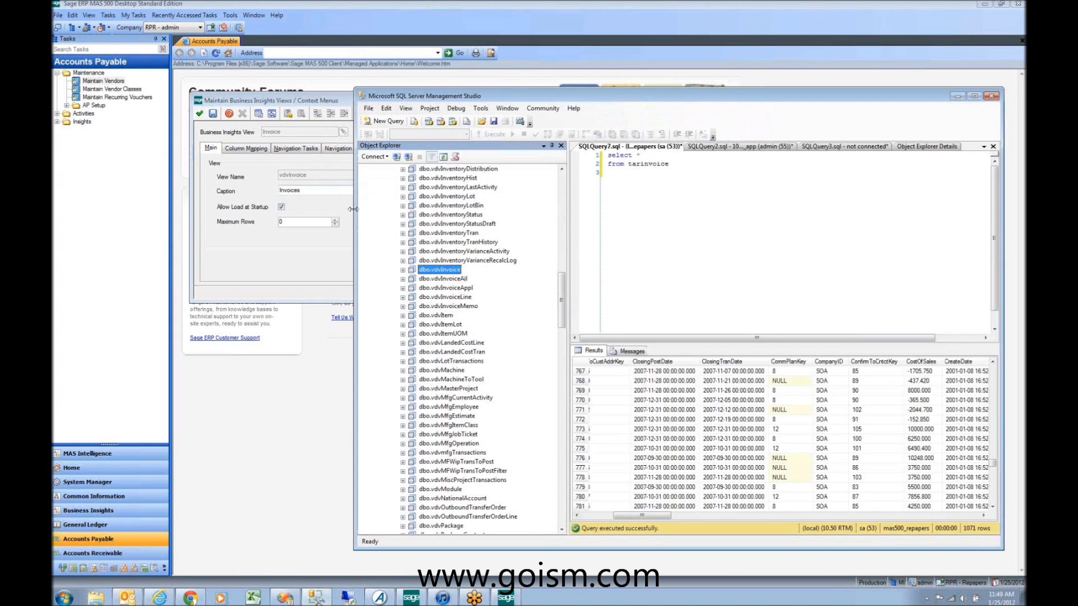
right_click(433, 271)
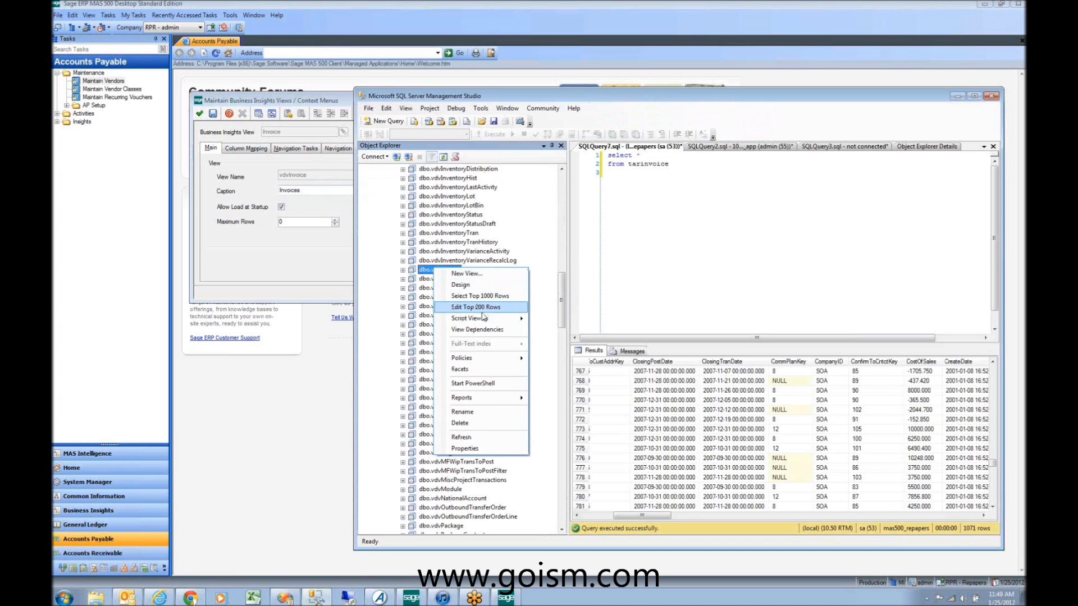
mouse_move(488, 325)
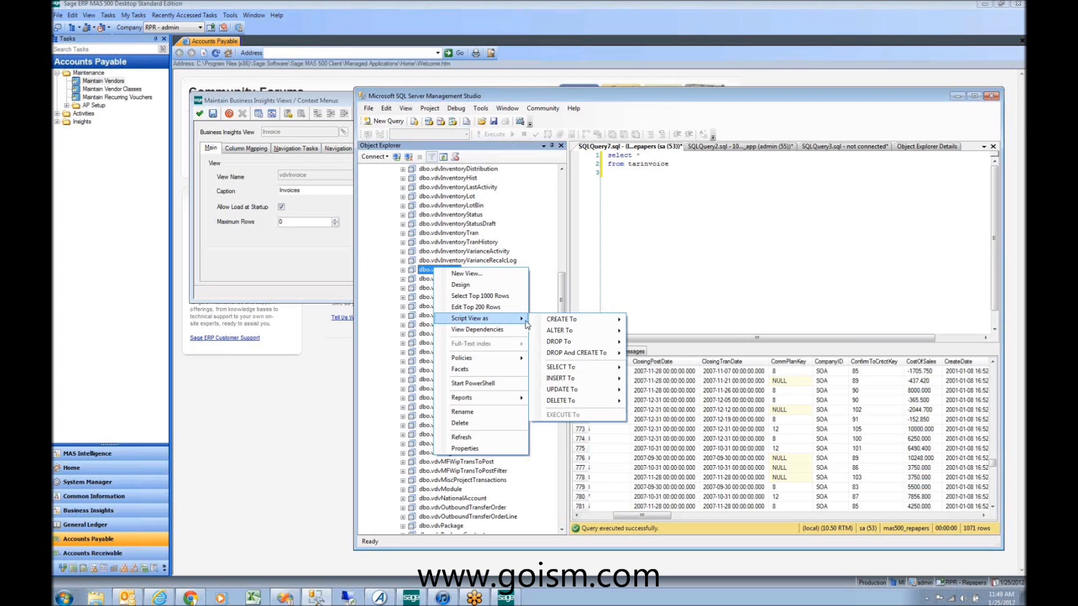
mouse_move(558, 331)
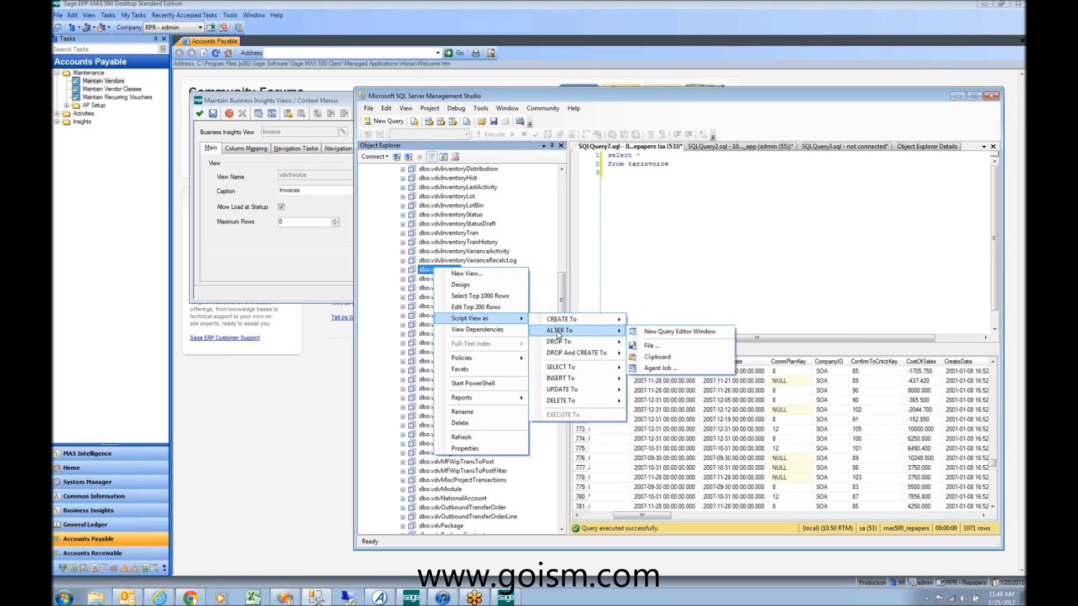
left_click(676, 332)
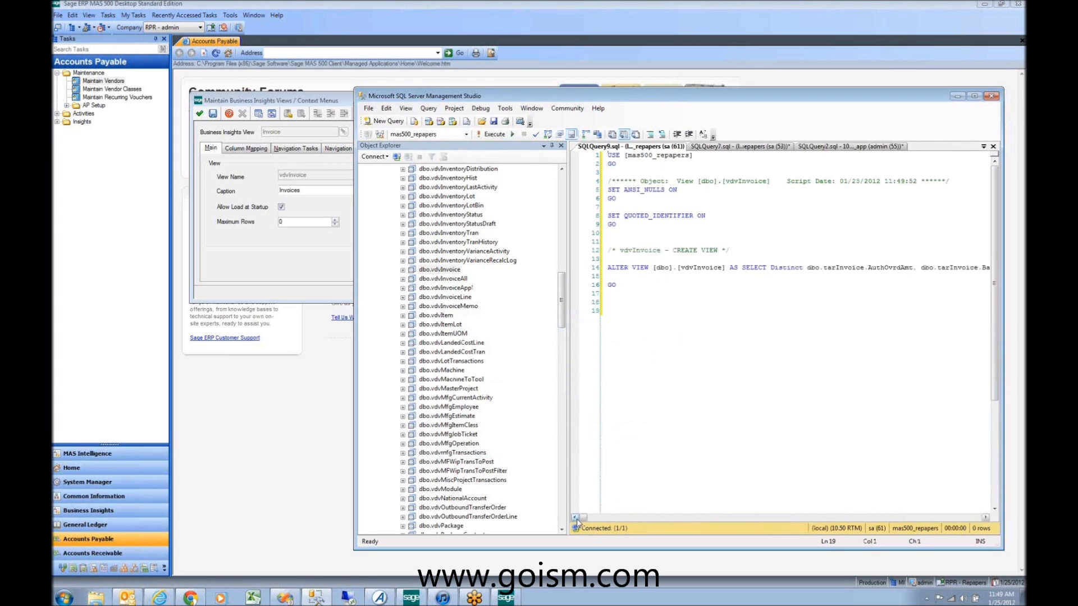
left_click_drag(584, 521, 825, 481)
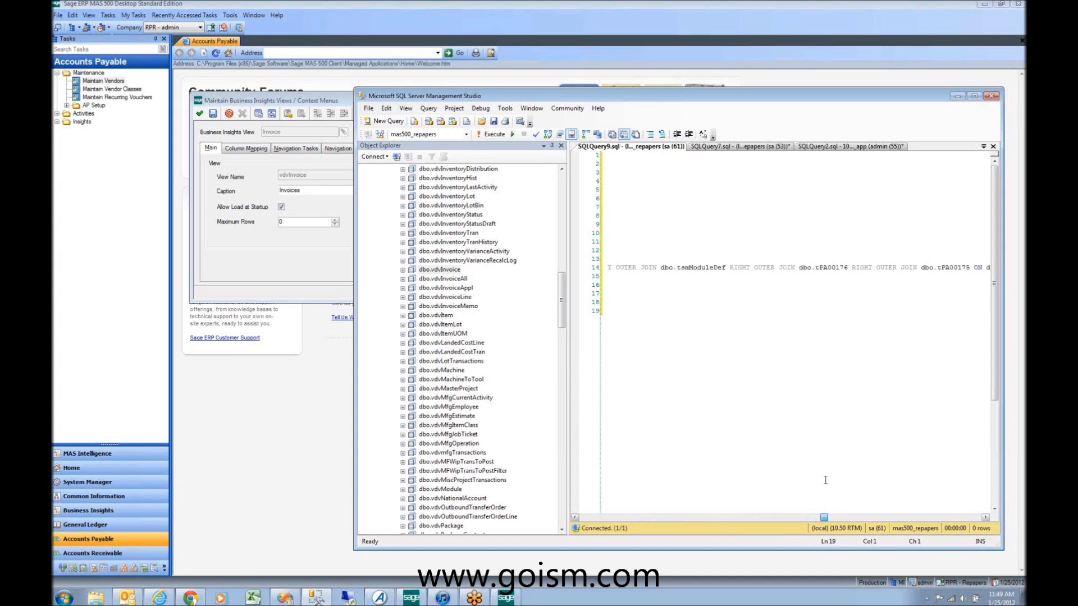
left_click_drag(852, 267, 917, 267)
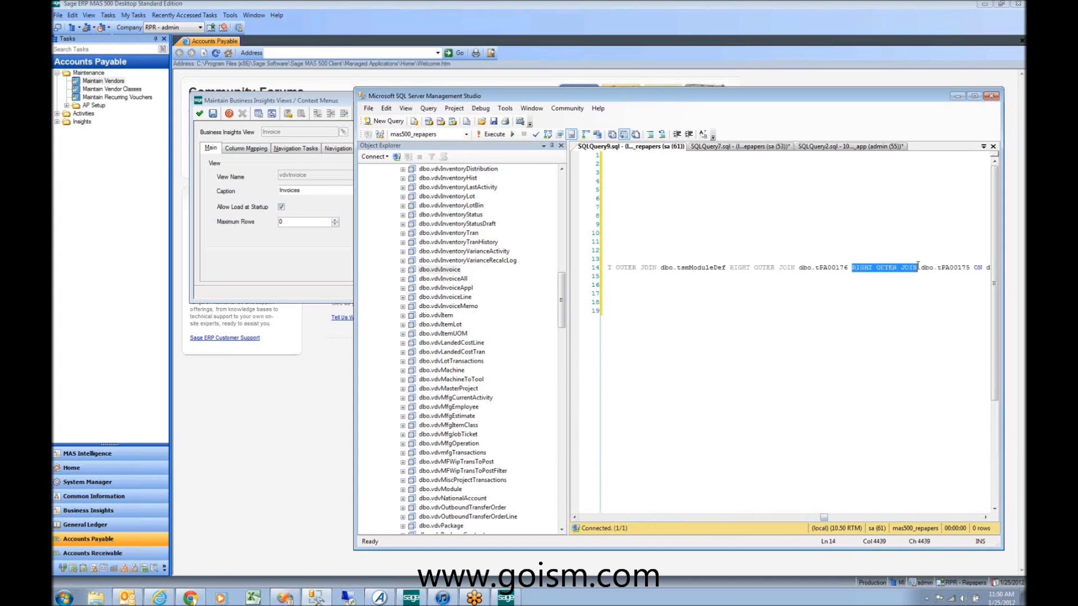
left_click_drag(824, 519, 582, 518)
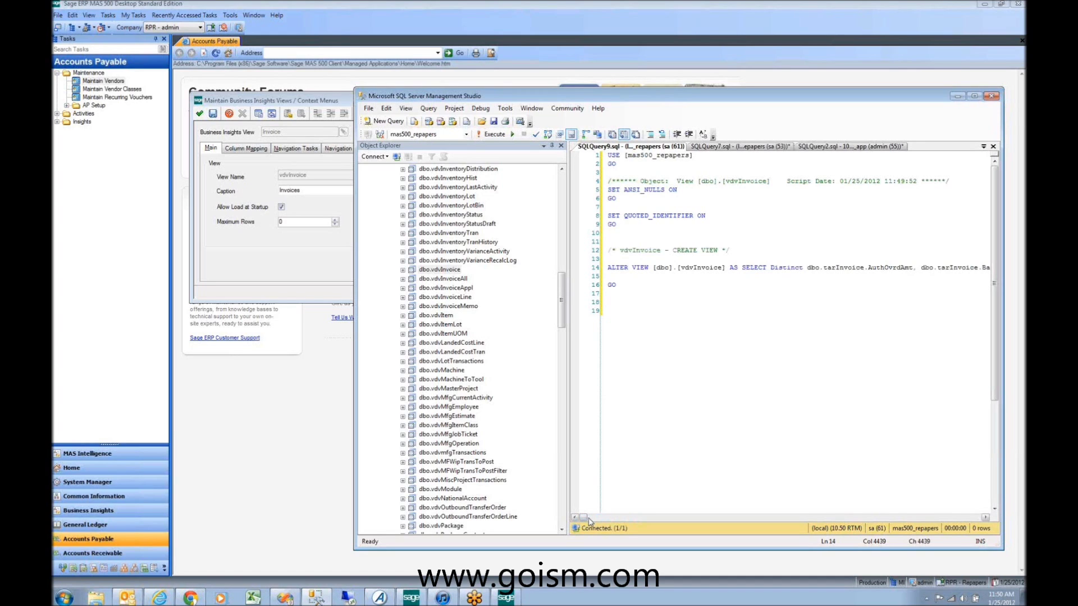
Step: Close the ALTER VIEW script tab and expand the dbo.vdvInvoice view
right_click(635, 152)
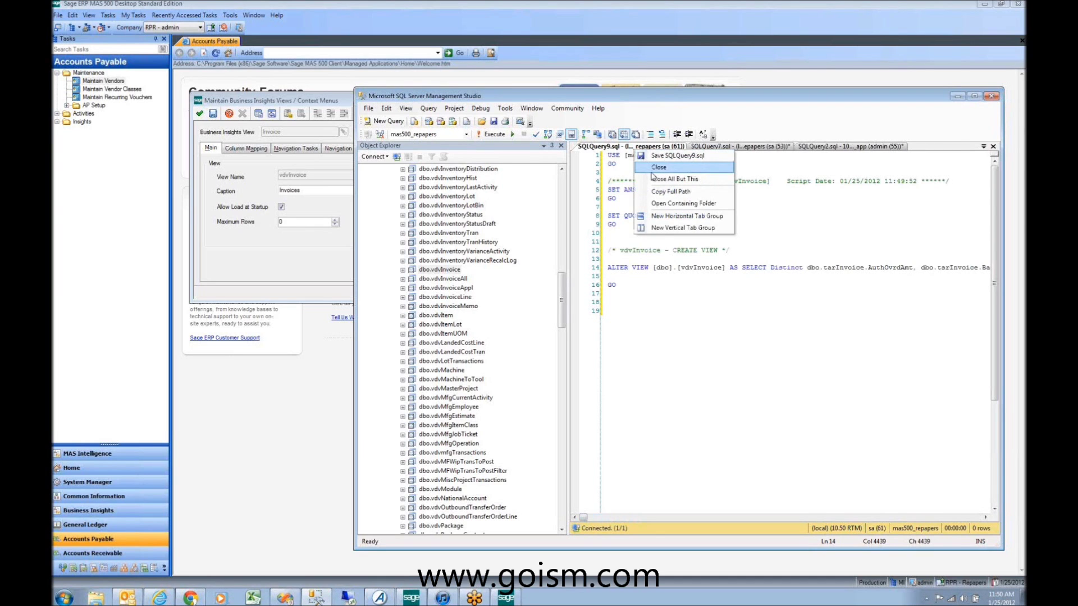
left_click(651, 168)
left_click(446, 270)
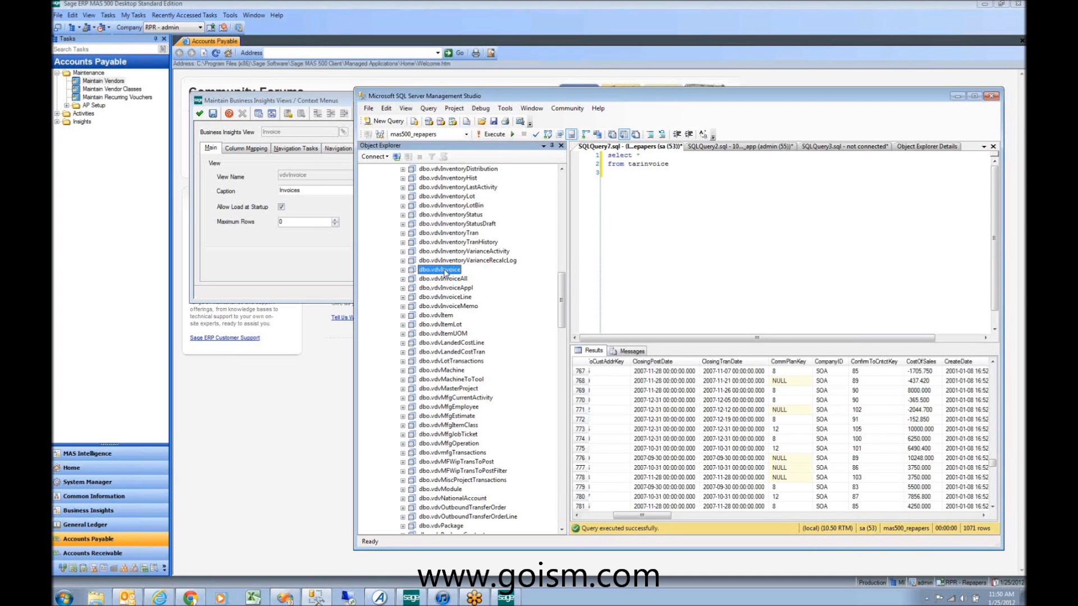
left_click(430, 270)
left_click(402, 270)
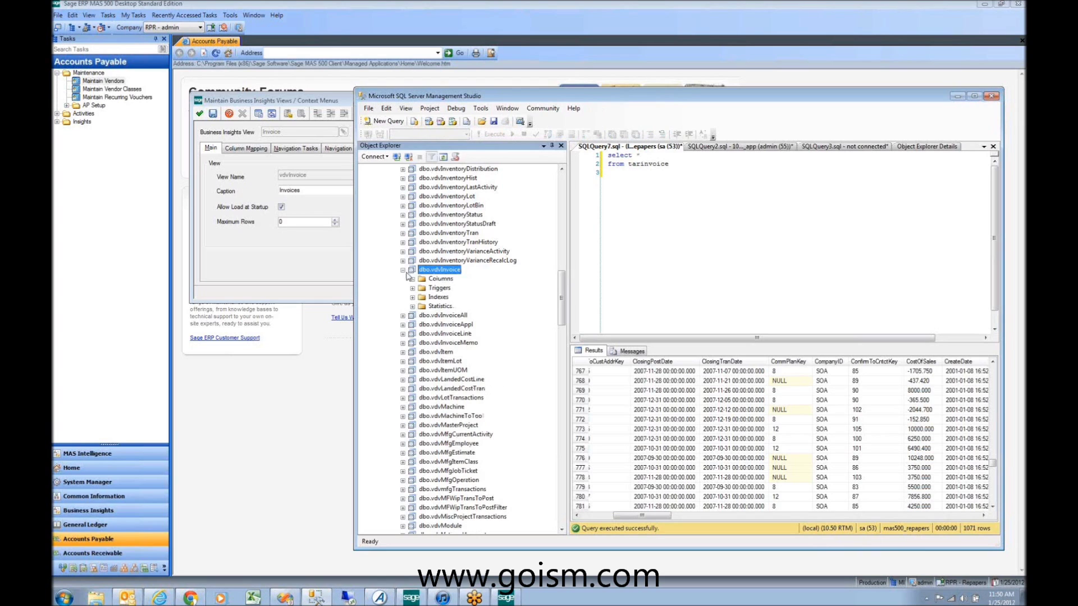
Step: Browse the vdvInvoice columns, picking out InvoiceAmt and CustID
scroll(434, 210, "down", 2)
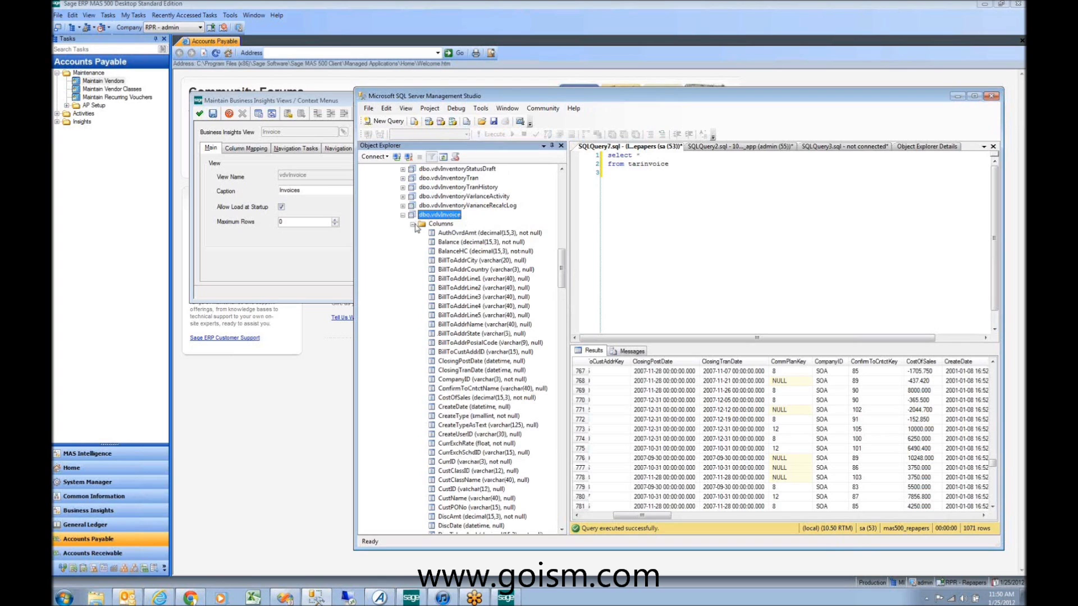
scroll(447, 351, "down", 3)
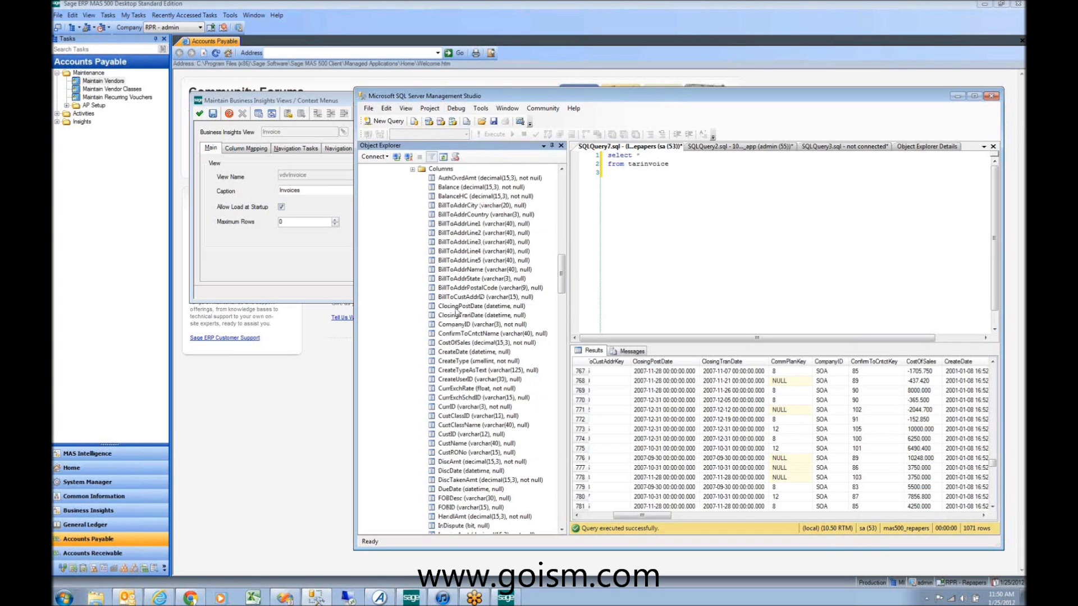
scroll(456, 313, "down", 12)
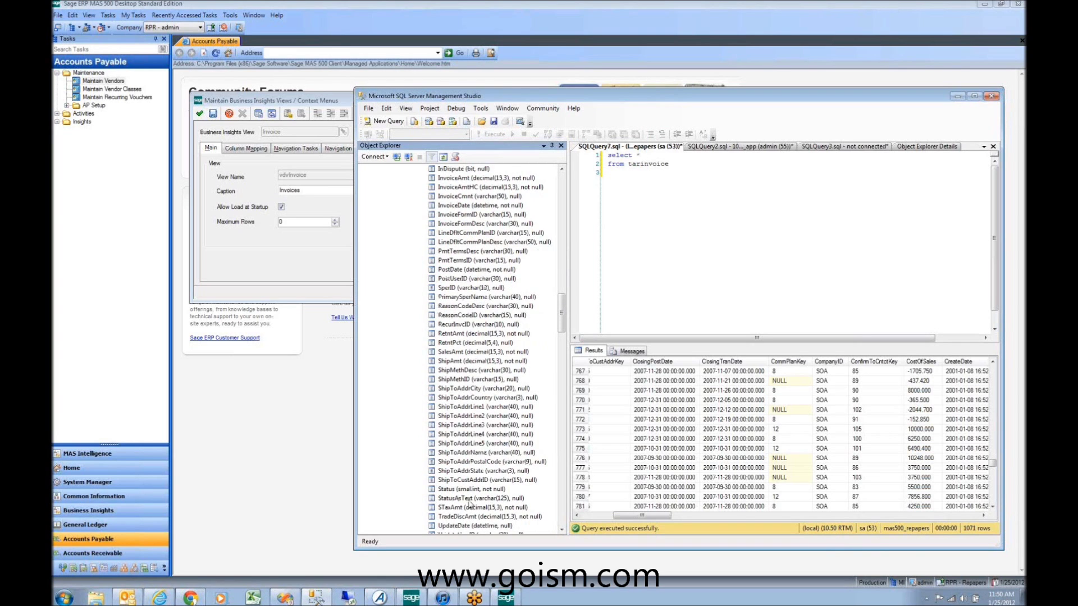
scroll(469, 501, "down", 1)
scroll(471, 501, "down", 4)
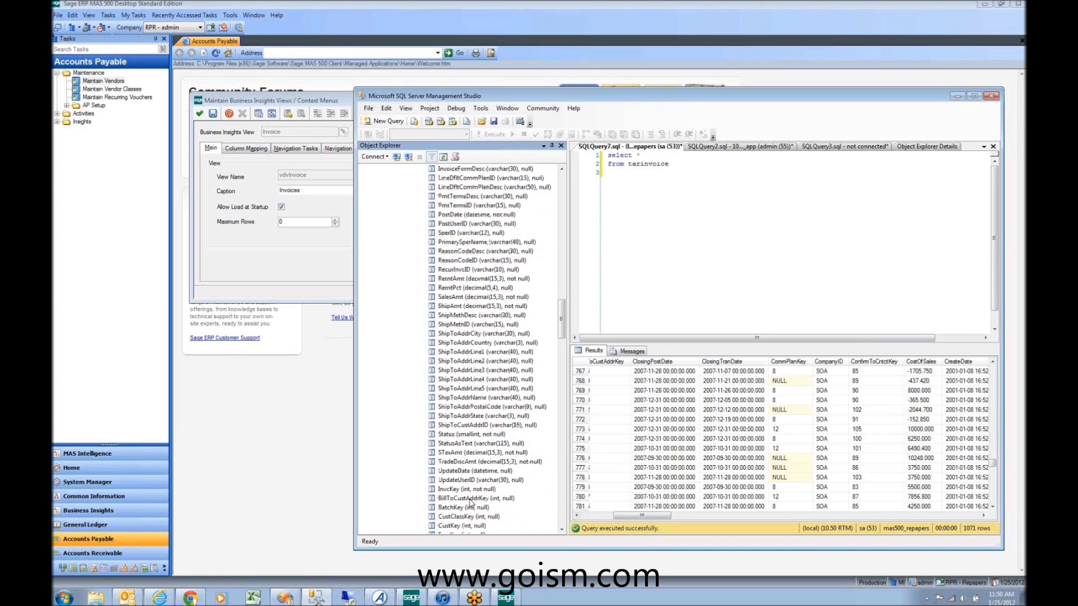
scroll(476, 501, "down", 3)
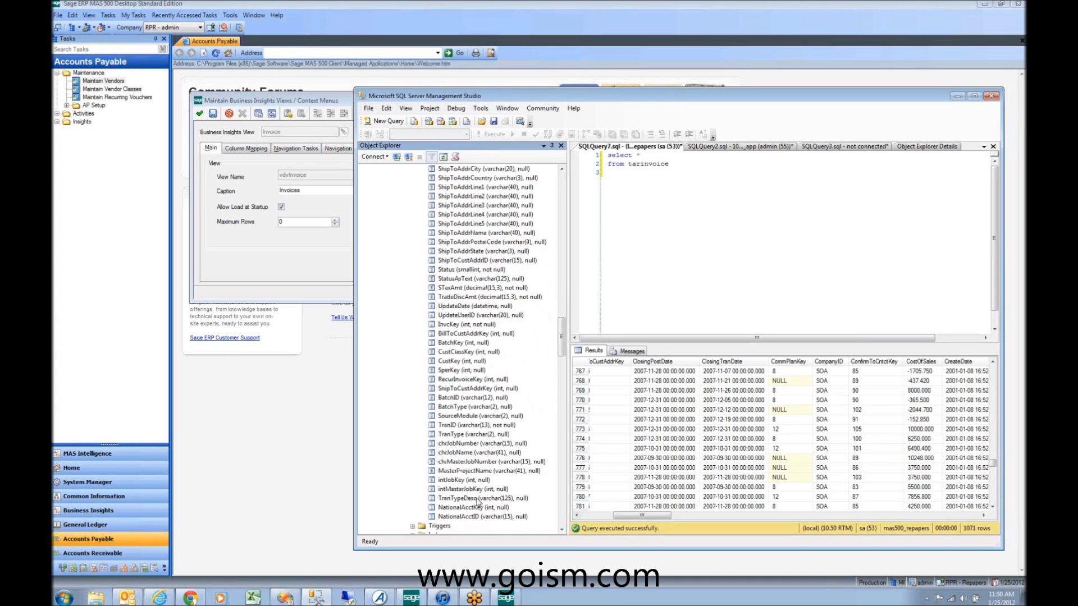
scroll(478, 499, "up", 12)
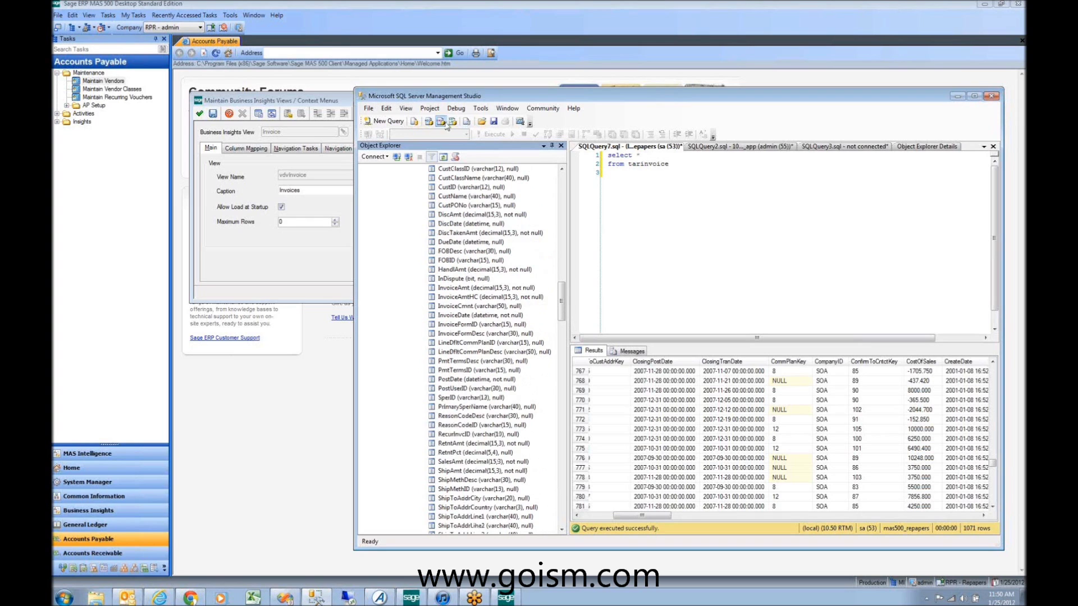
left_click(492, 288)
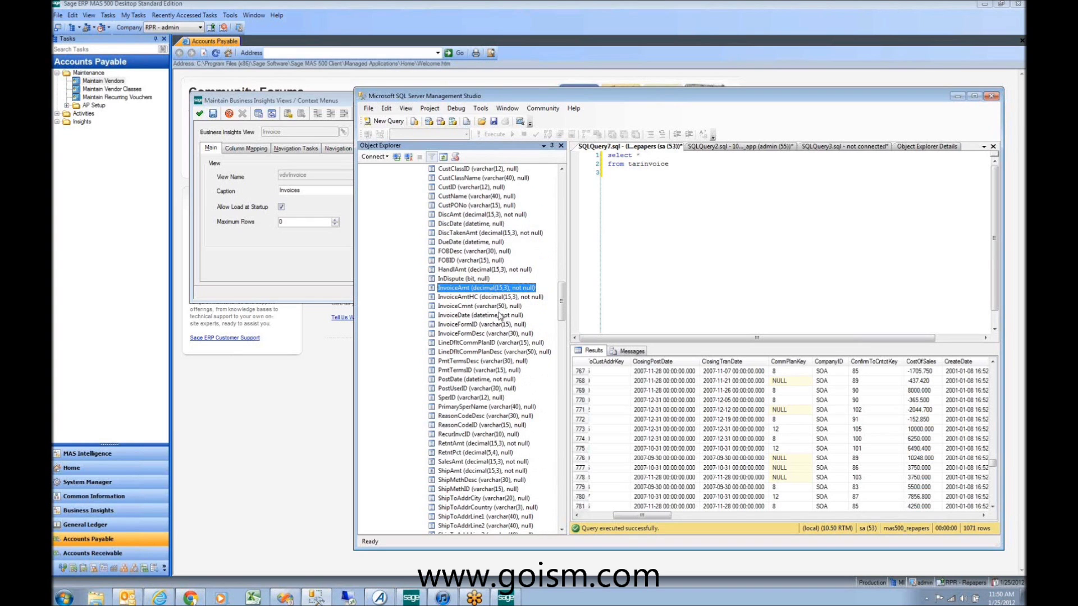
scroll(502, 332, "down", 3)
scroll(492, 384, "up", 3)
scroll(492, 386, "up", 3)
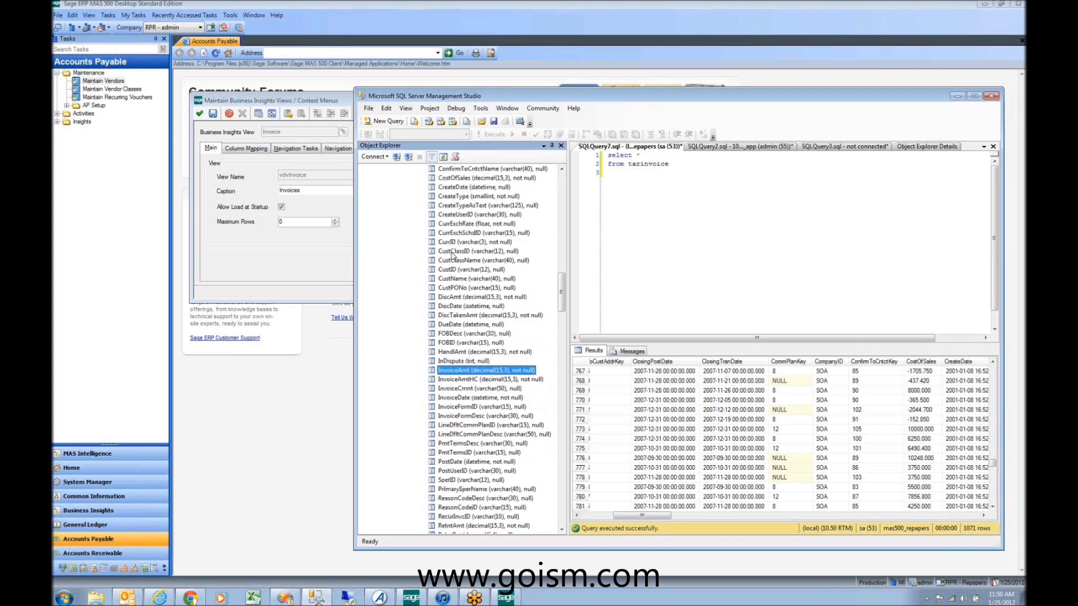
left_click(452, 262)
left_click(450, 270)
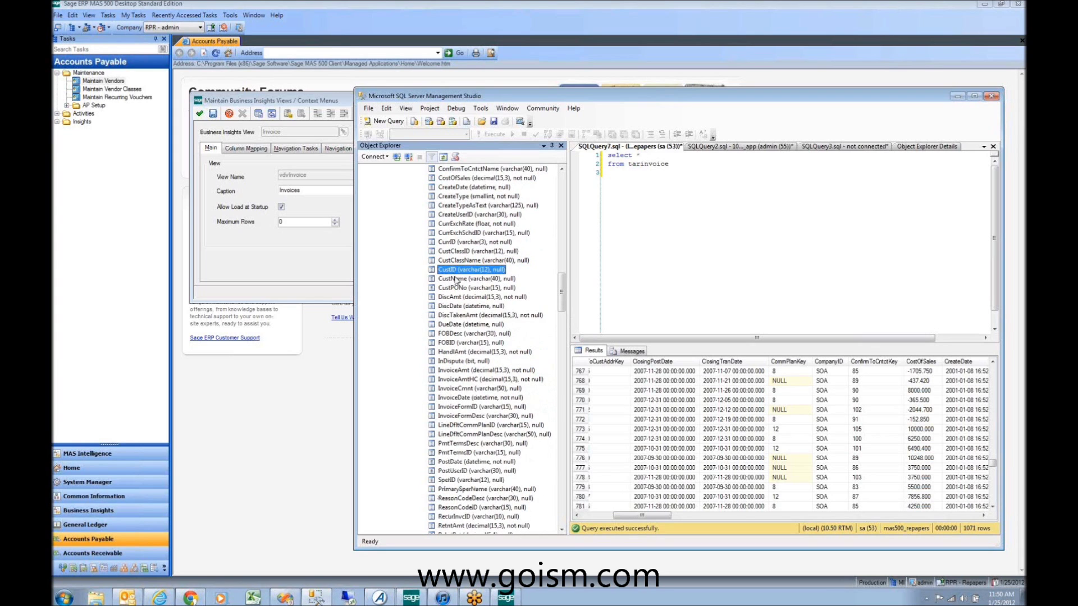
scroll(456, 281, "up", 8)
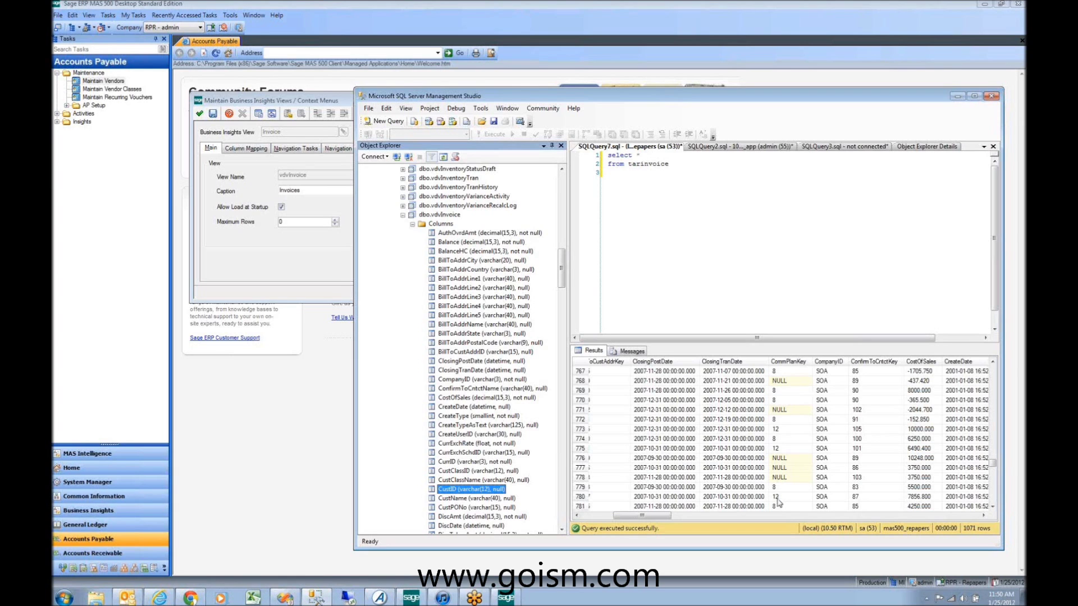
scroll(446, 338, "down", 7)
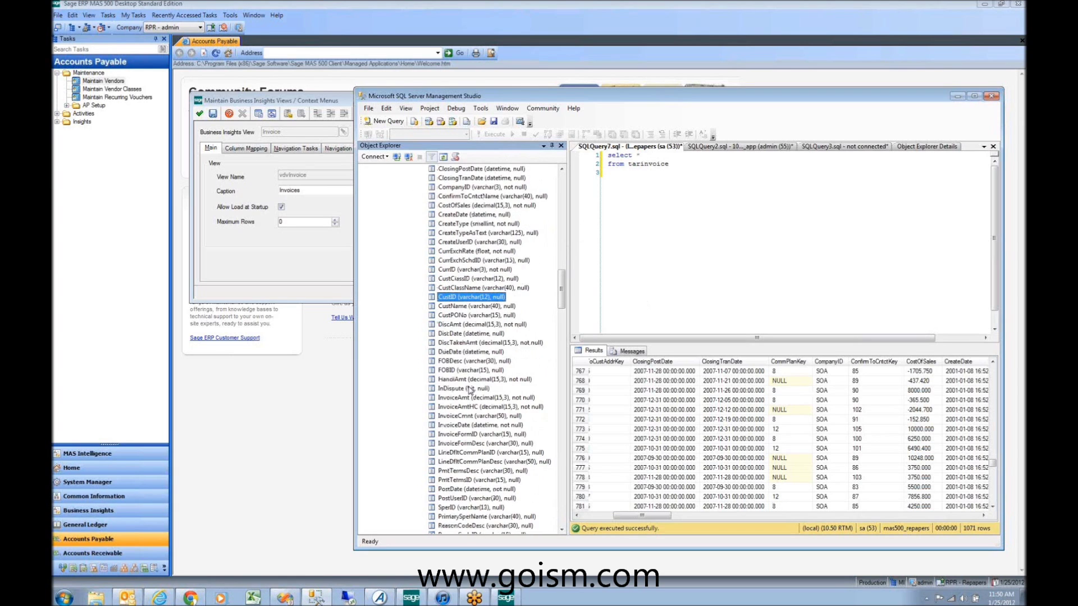
scroll(447, 215, "up", 6)
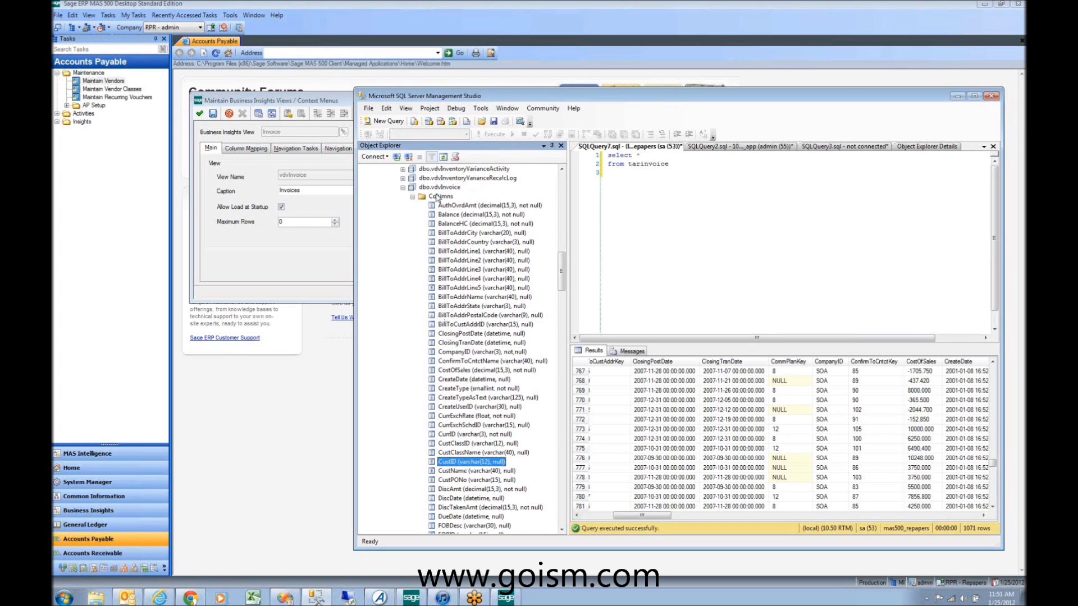
Step: Inspect Script View as > ALTER To on dbo.vdvInvoice without running it, then switch to Sage
right_click(420, 188)
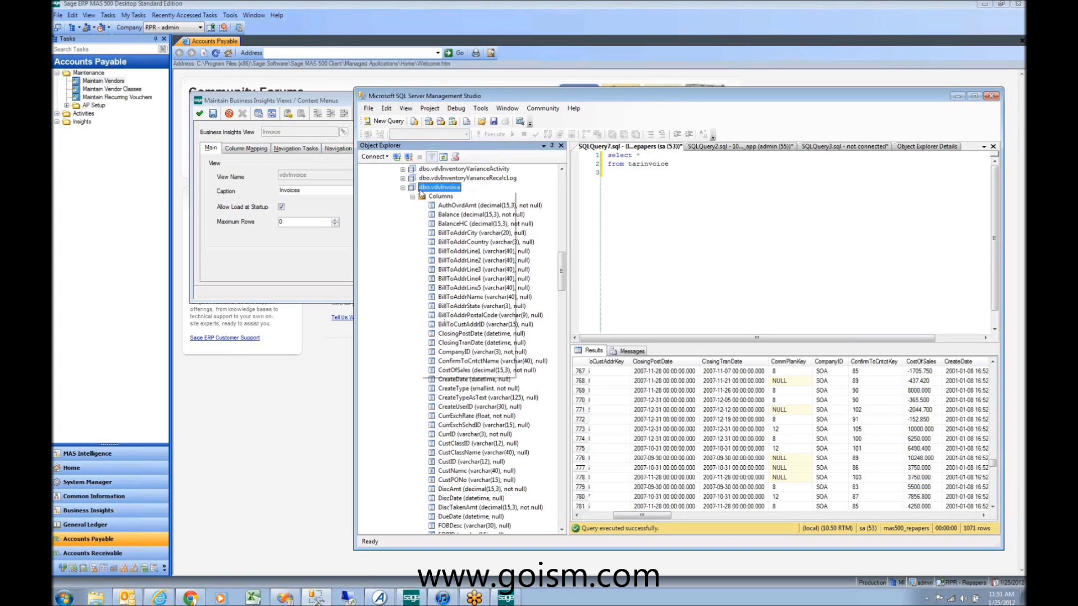
mouse_move(465, 242)
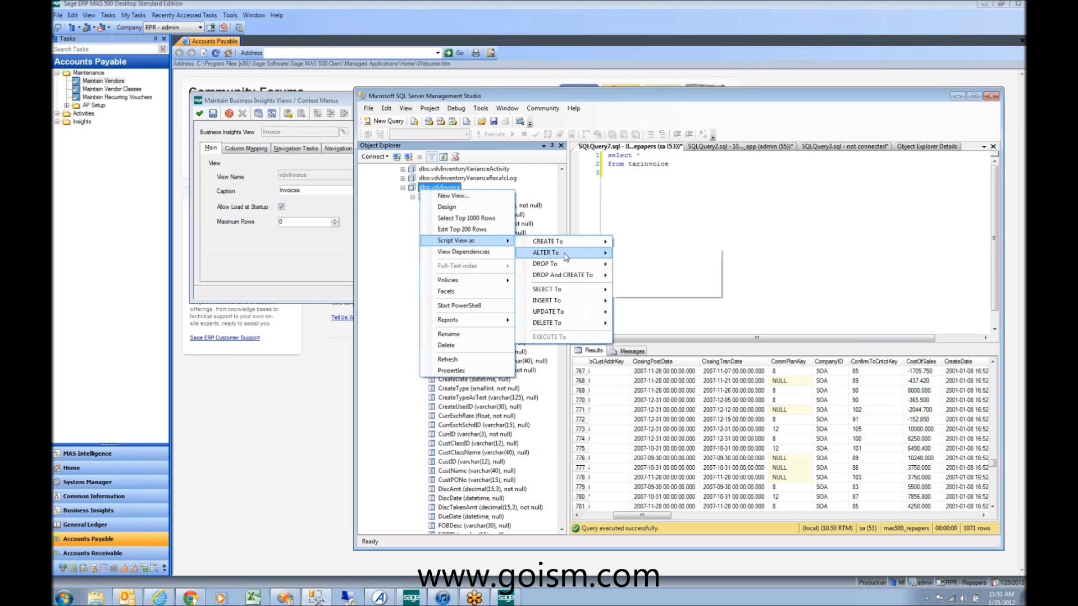
mouse_move(565, 253)
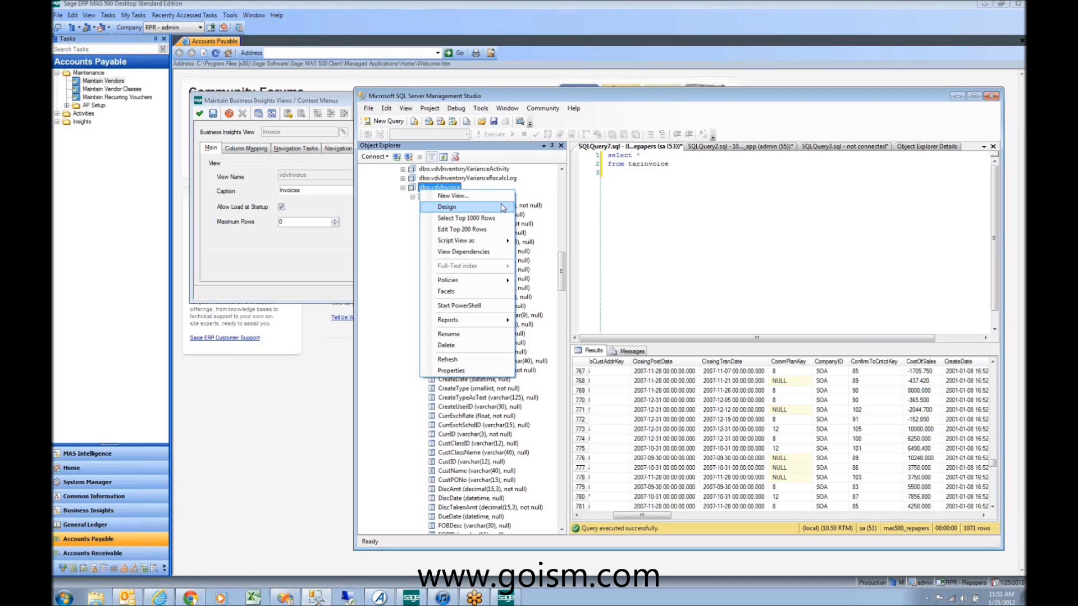
left_click(407, 243)
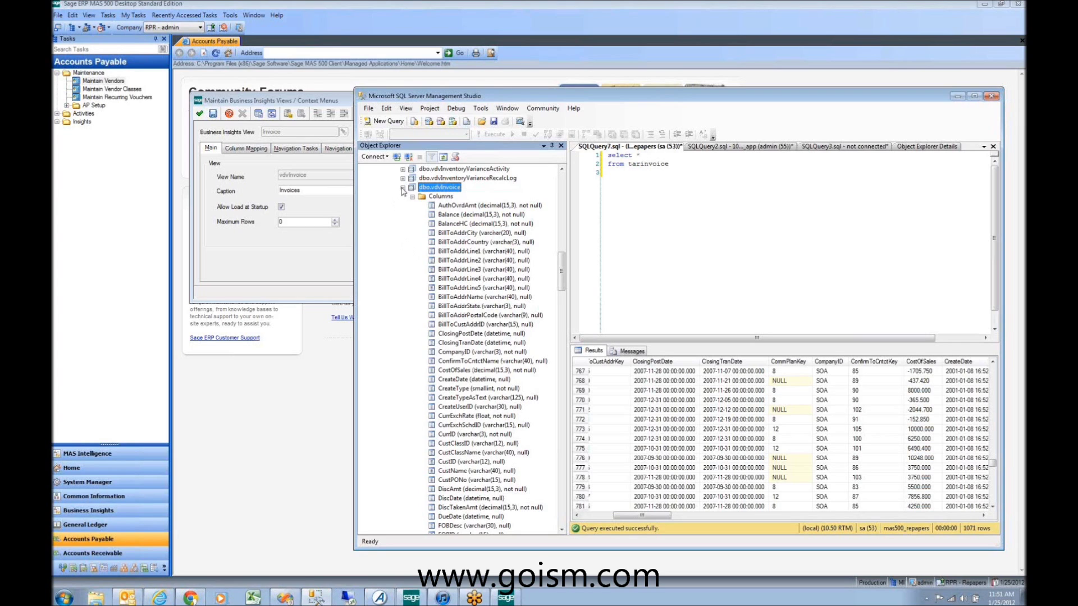
left_click(278, 4)
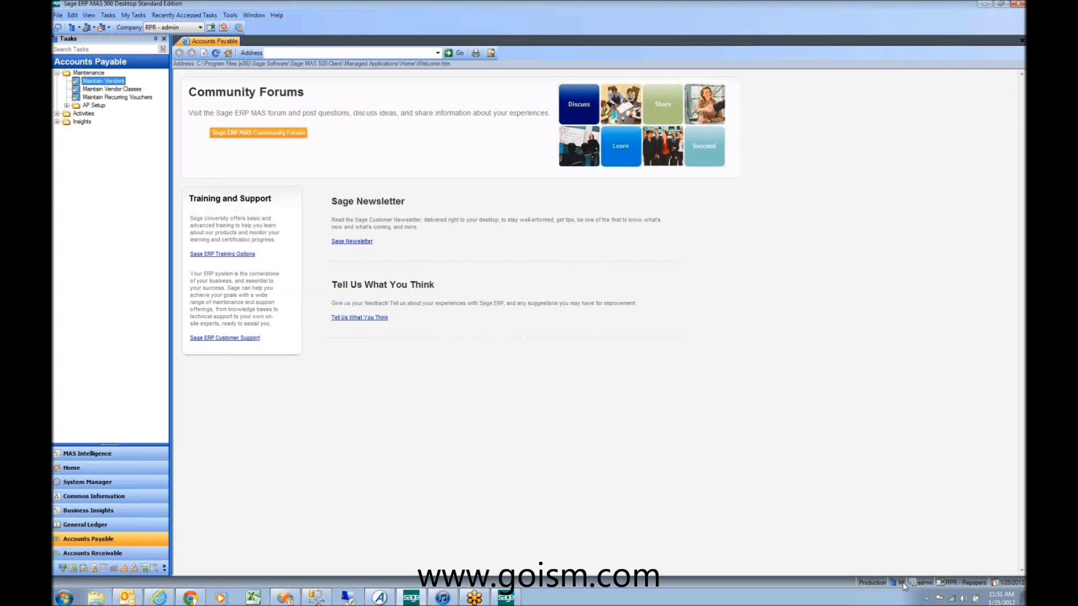
Step: Check the Company list without changing company, then minimize the Sage ERP MAS 500 window
left_click(164, 32)
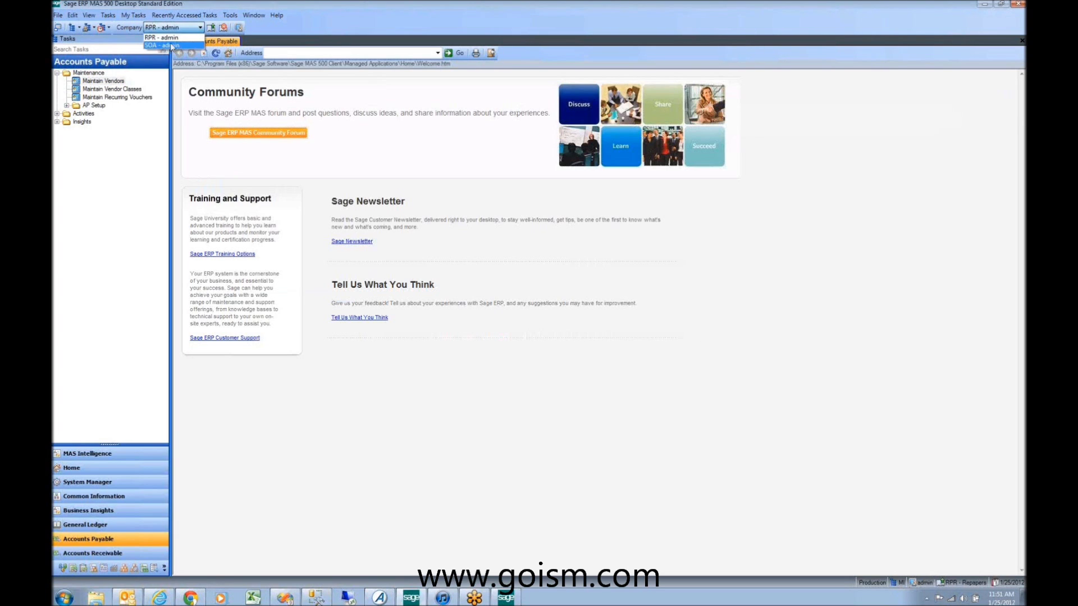
left_click(985, 3)
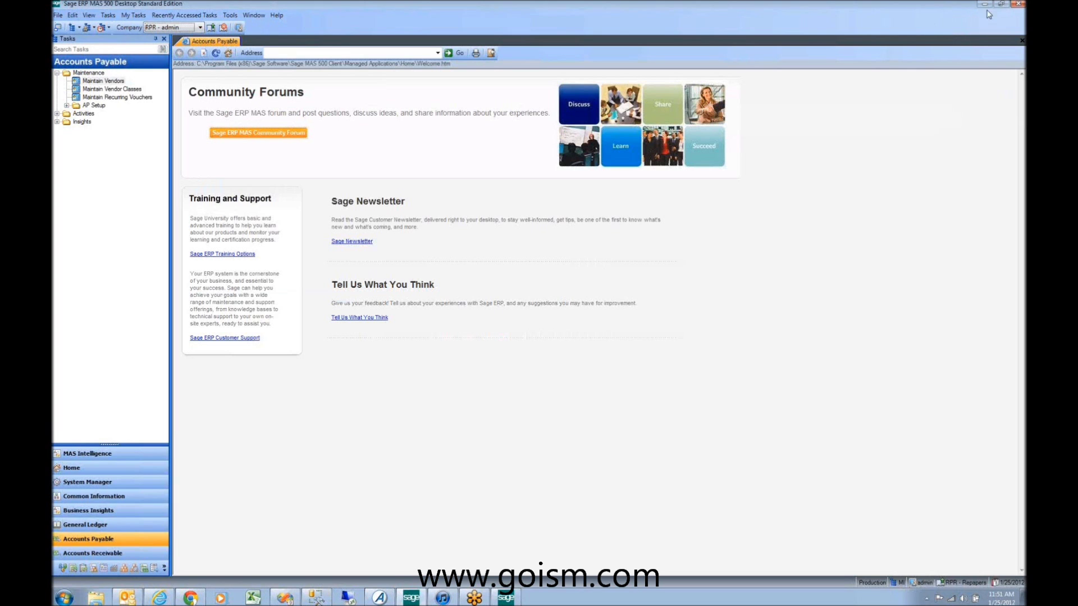
left_click(984, 4)
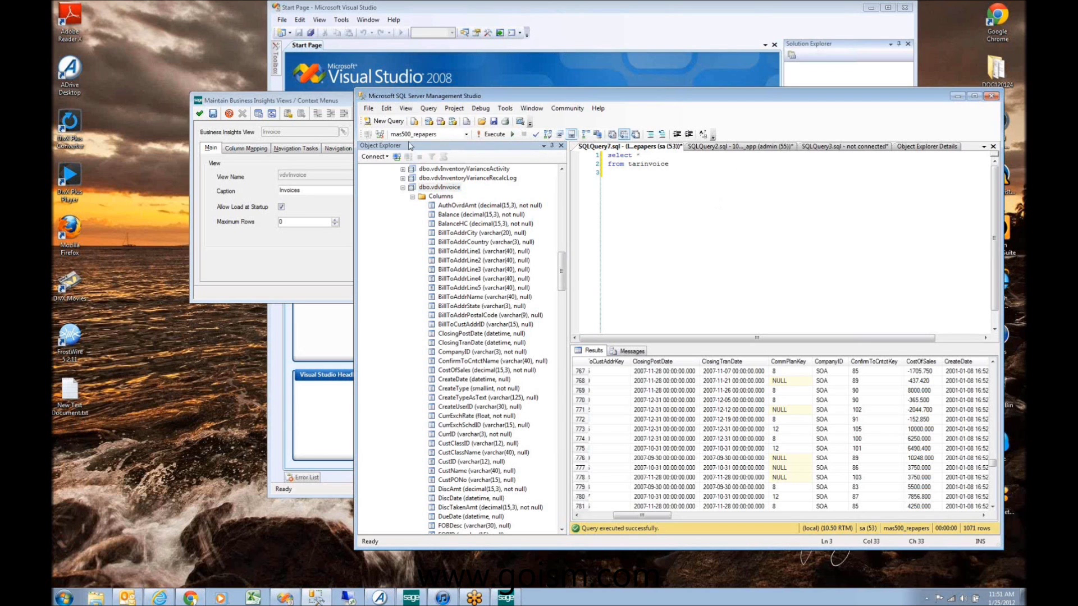
Step: Browse the tarinvoice results grid and select its CompanyID column
left_click(437, 224)
scroll(437, 224, "down", 2)
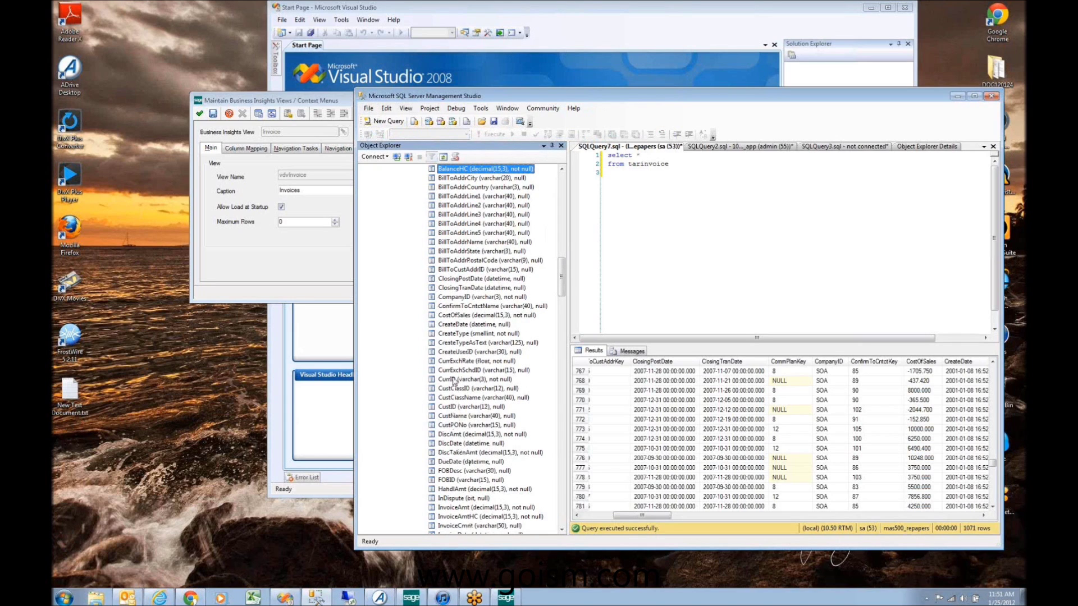
left_click_drag(642, 516, 660, 515)
left_click(701, 360)
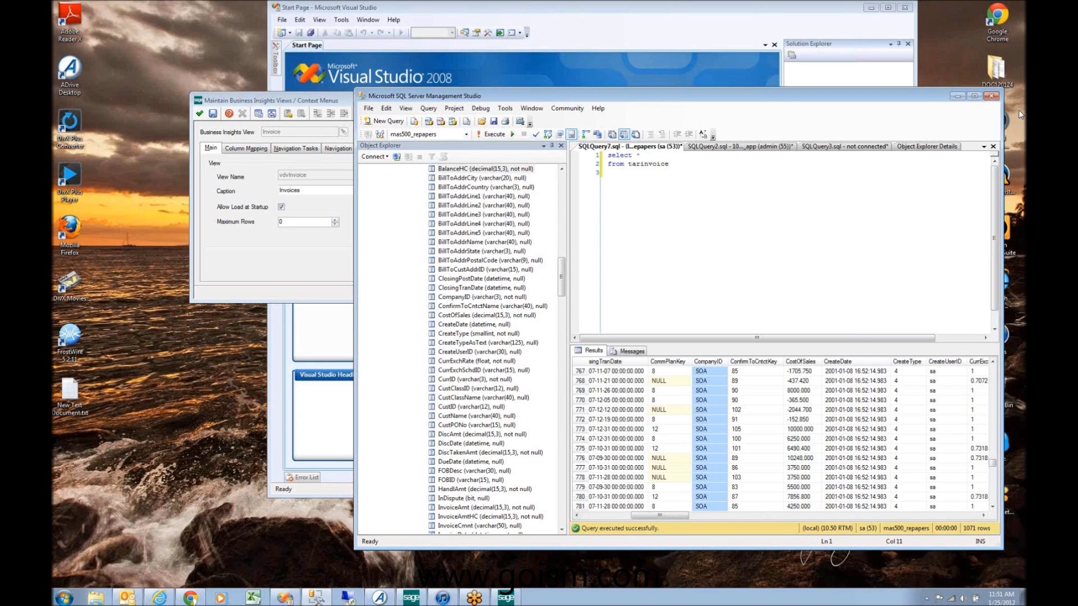
Step: Return to the tarinvoice query text and close the Maintain Business Insights Views dialog
left_click(1019, 19)
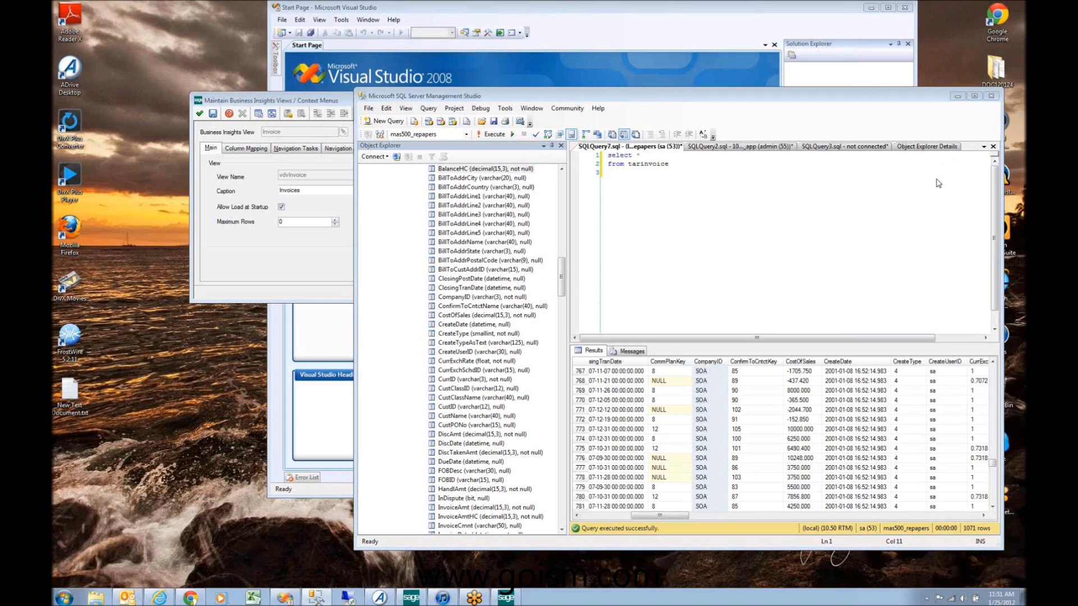
left_click(699, 172)
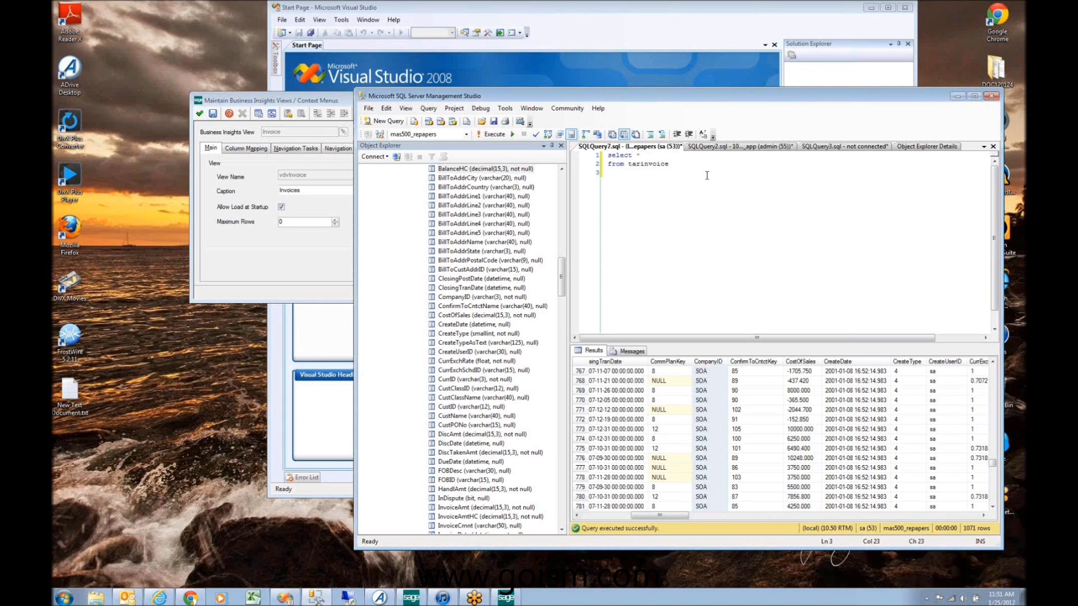
left_click(338, 102)
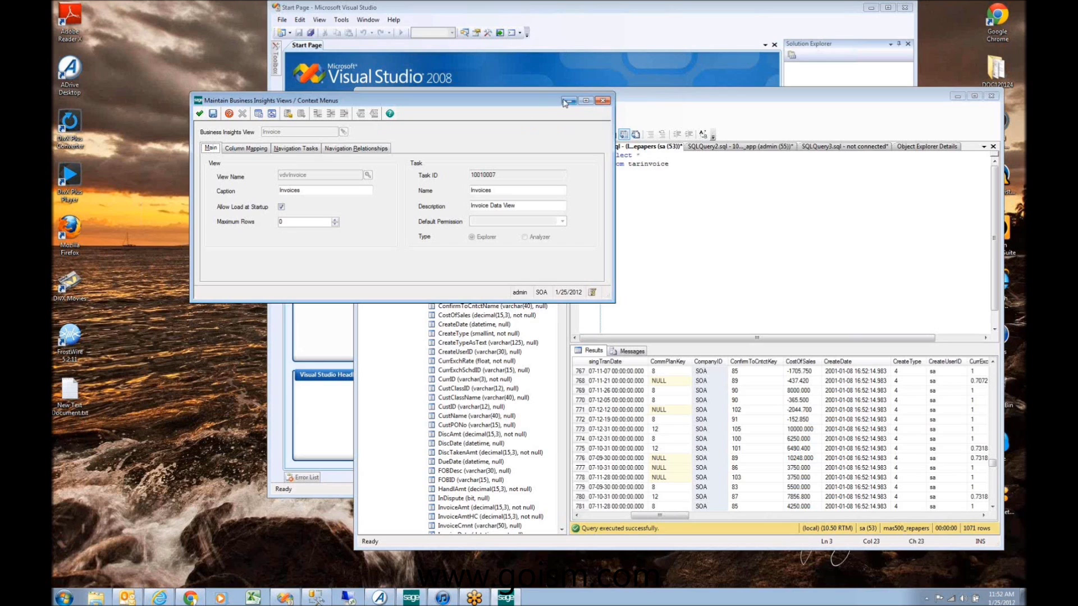
left_click(603, 100)
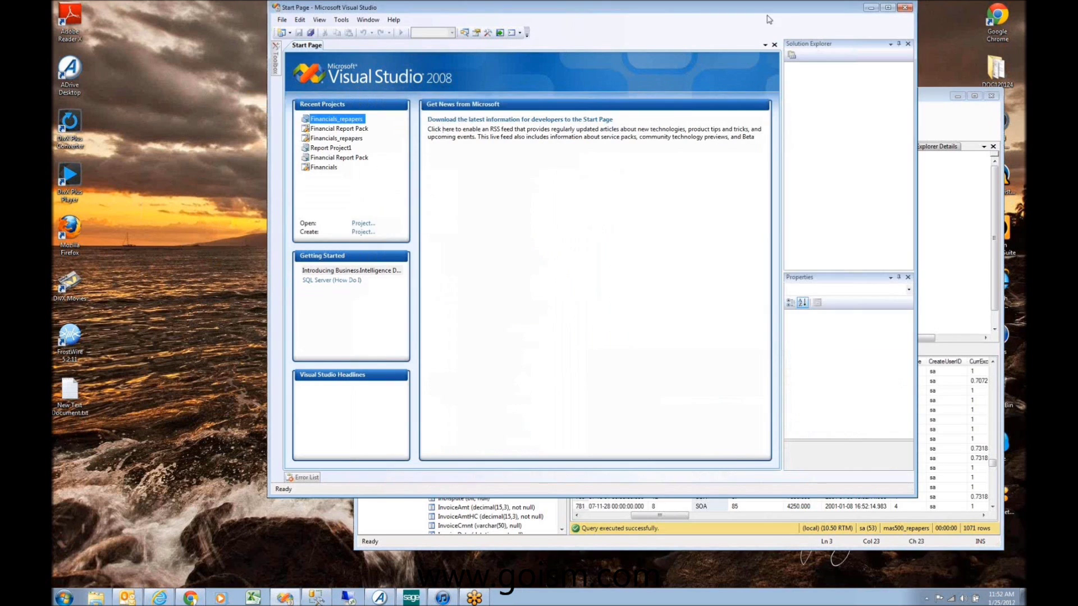
left_click_drag(765, 12, 680, 31)
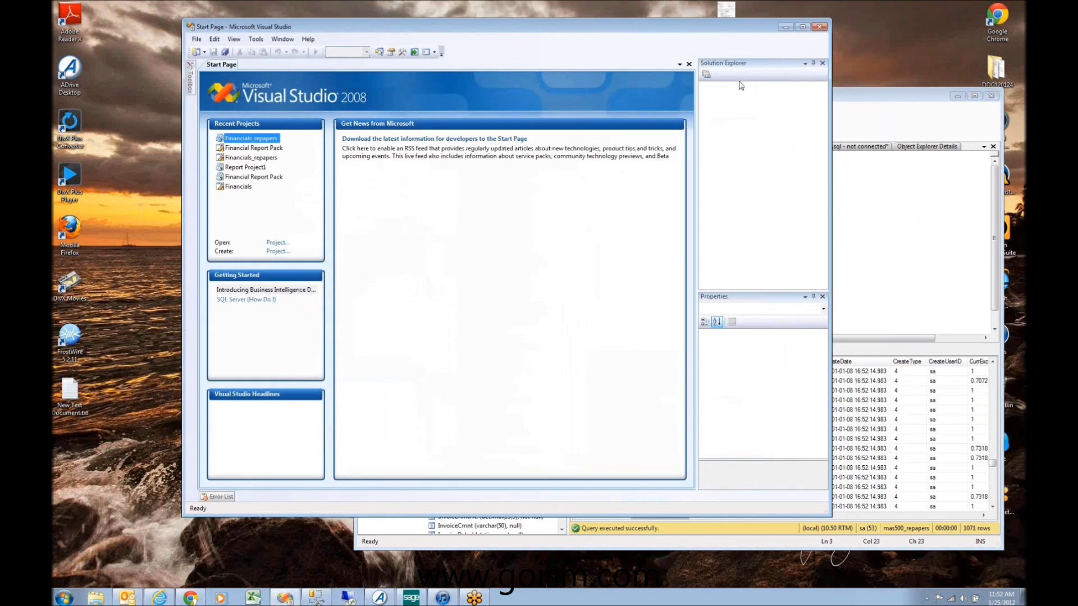
left_click(843, 169)
mouse_move(560, 278)
left_mouse_down()
mouse_move(559, 252)
mouse_move(559, 261)
left_mouse_up()
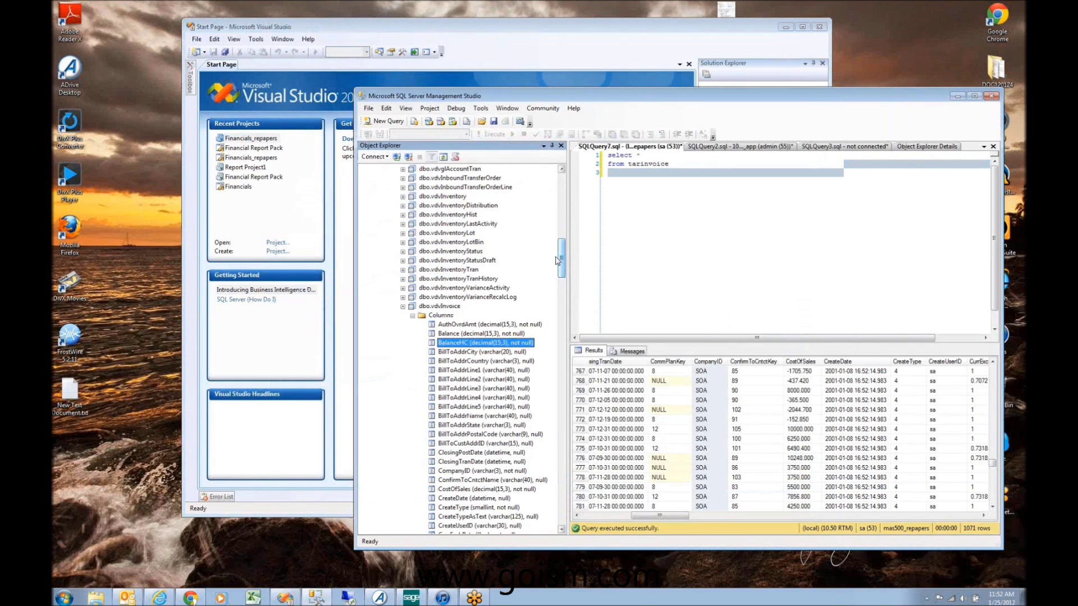
left_click(435, 306)
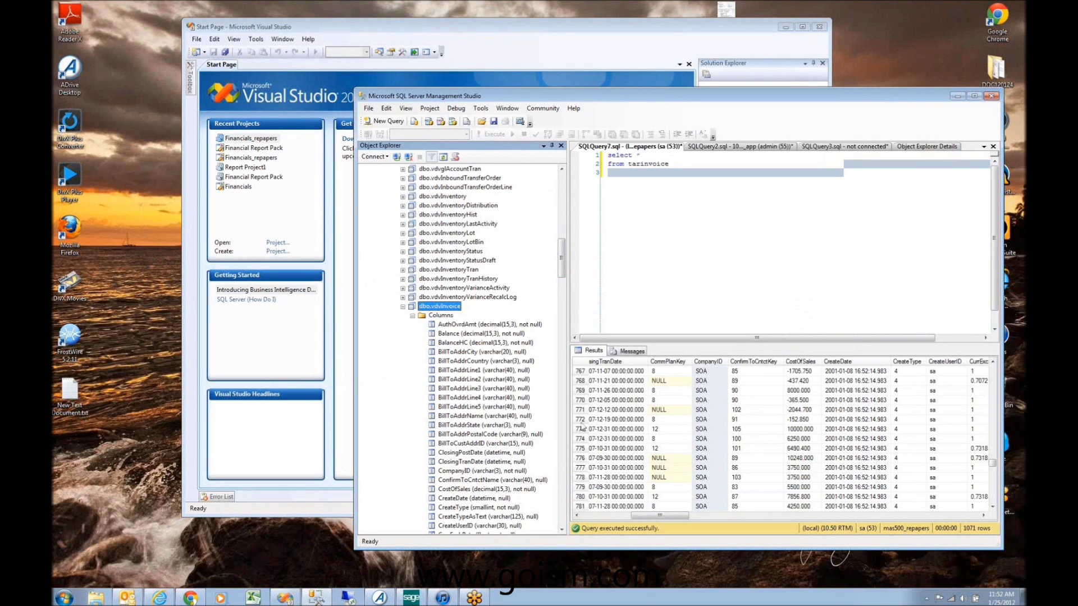
left_click_drag(560, 263, 564, 314)
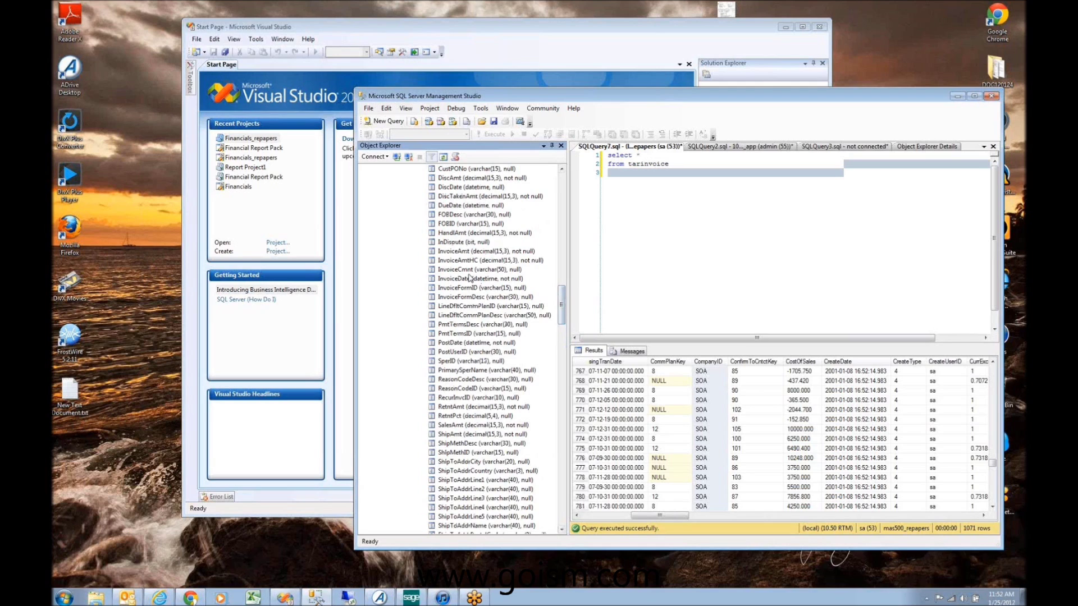
left_click(480, 252)
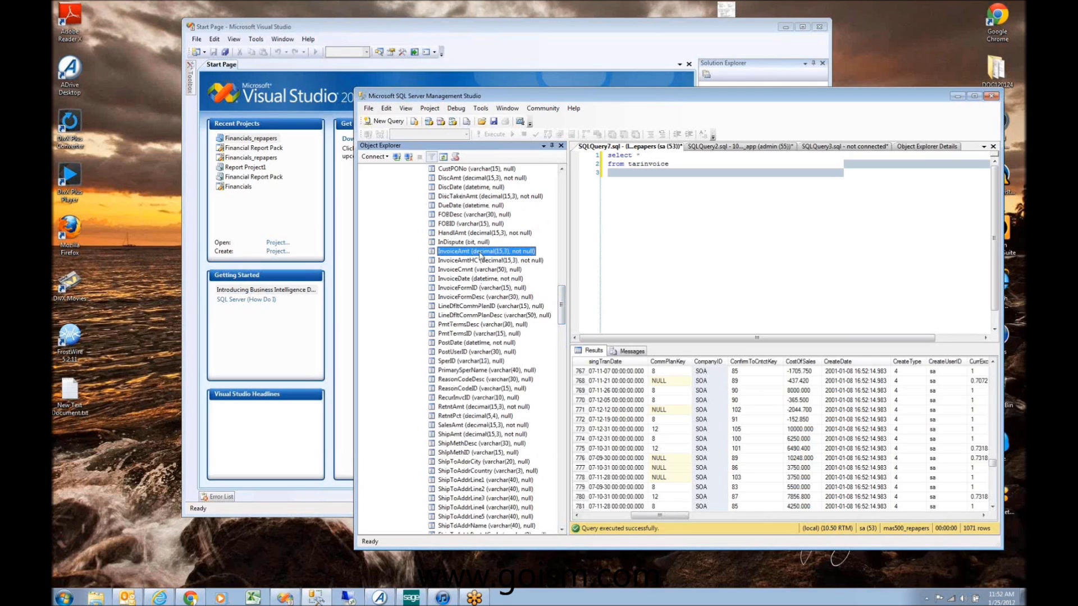
left_click(463, 188)
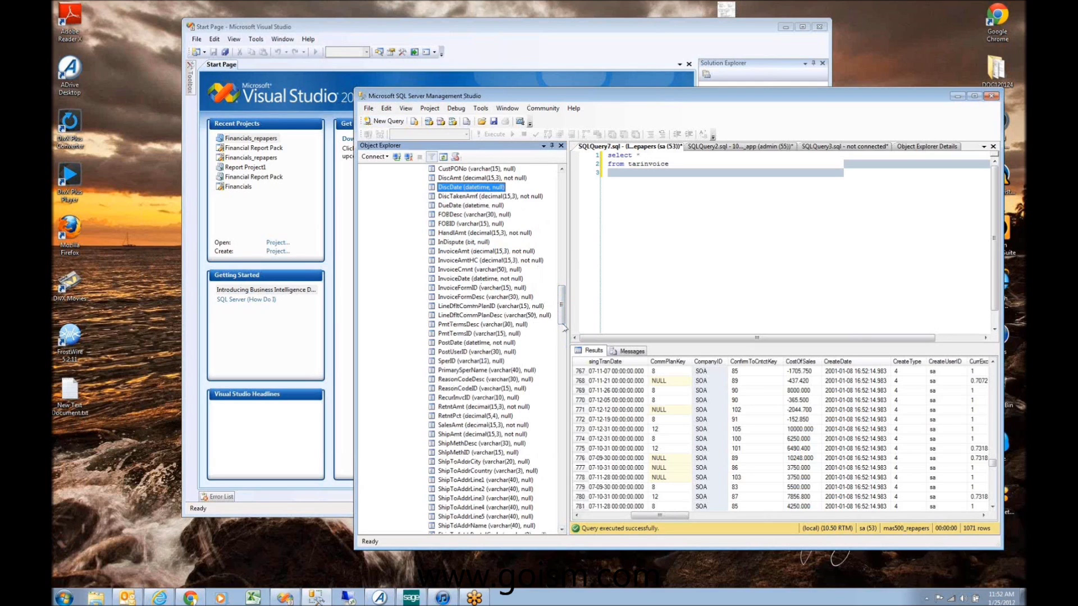
left_click(515, 40)
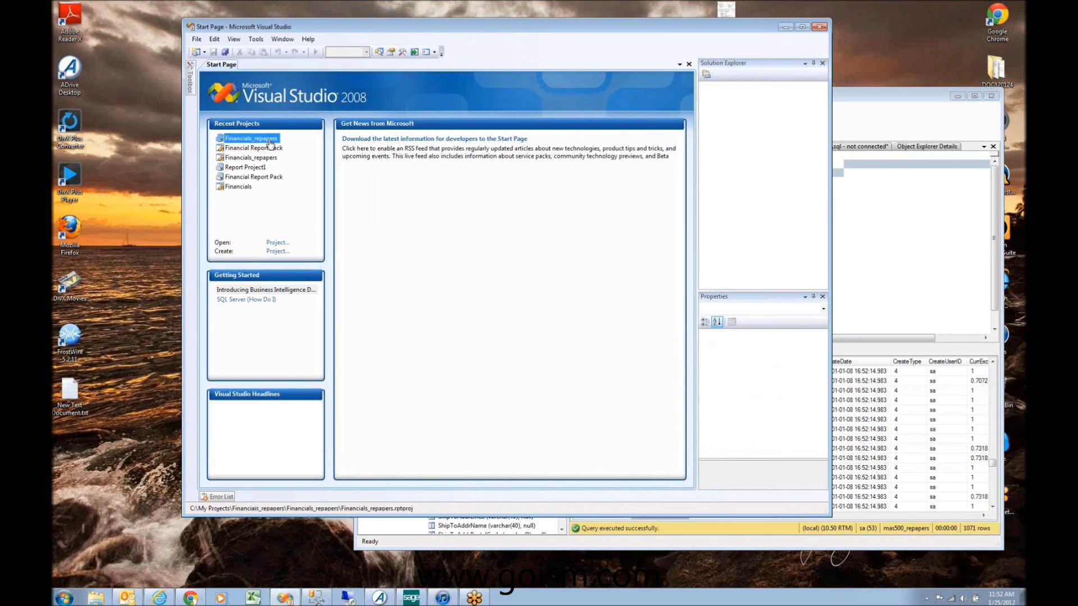
Step: Start a new project using the Report Server Project Wizard template
left_click(276, 252)
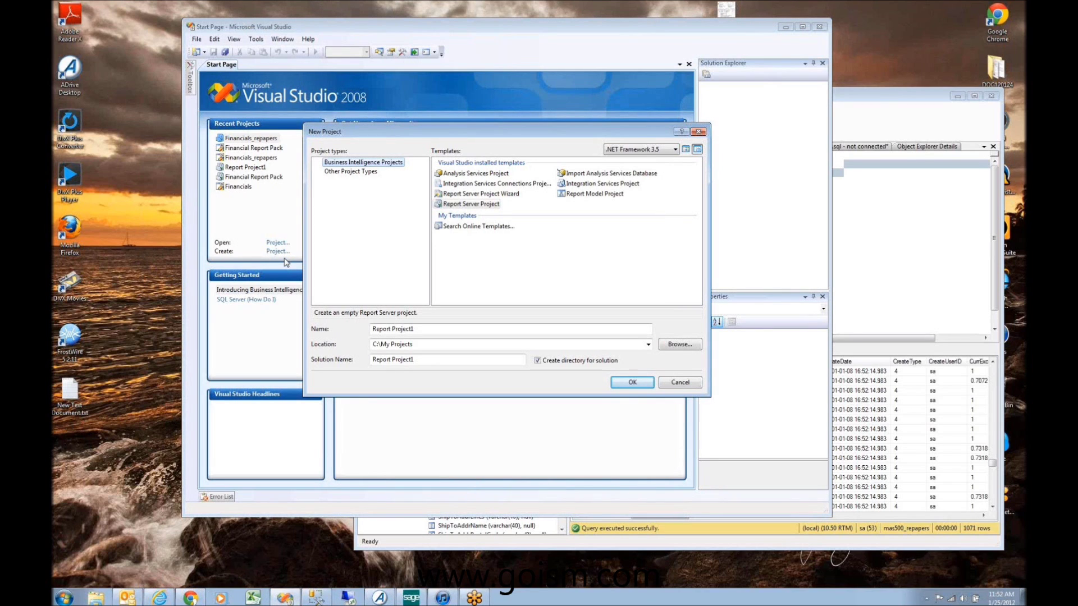
left_click(468, 205)
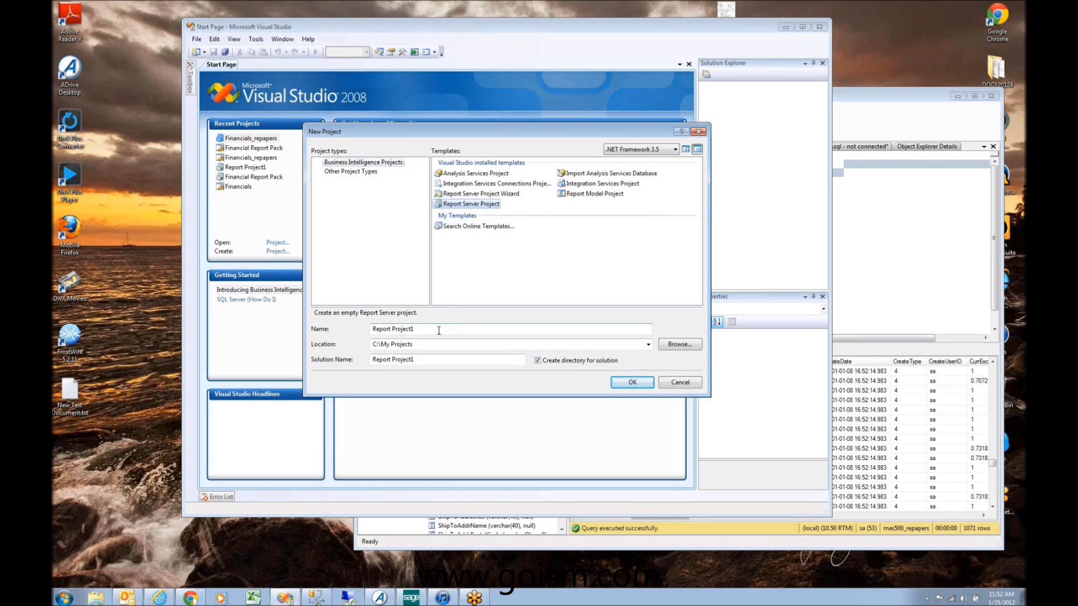
double_click(482, 204)
left_click(499, 194)
left_click(491, 206)
left_click(481, 193)
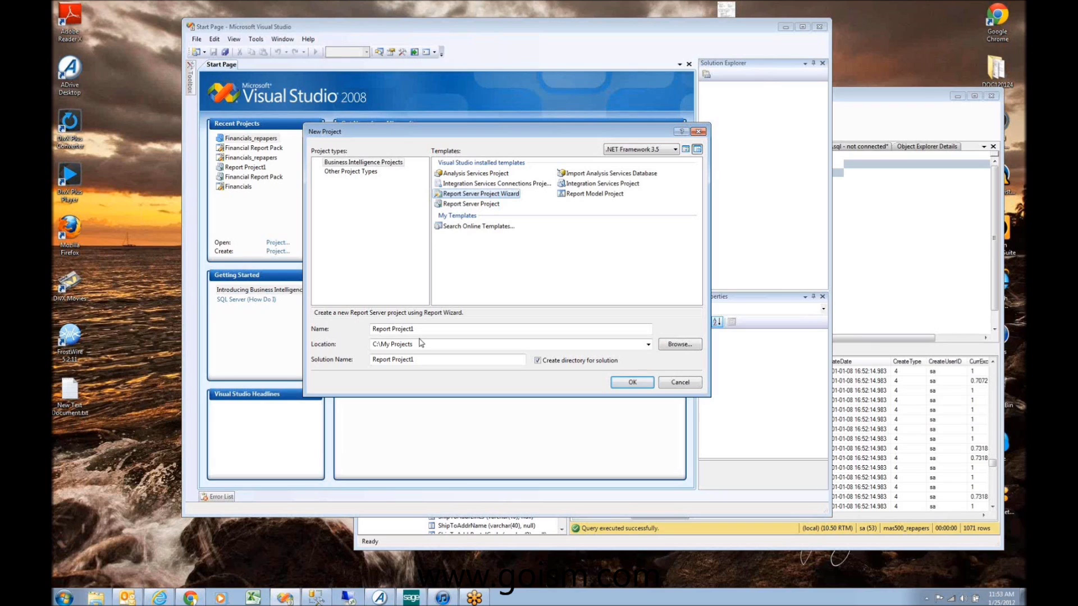
Step: Name the project 'Sales Deparment Reports' in C:\My Projects and create it
left_click_drag(369, 343, 419, 343)
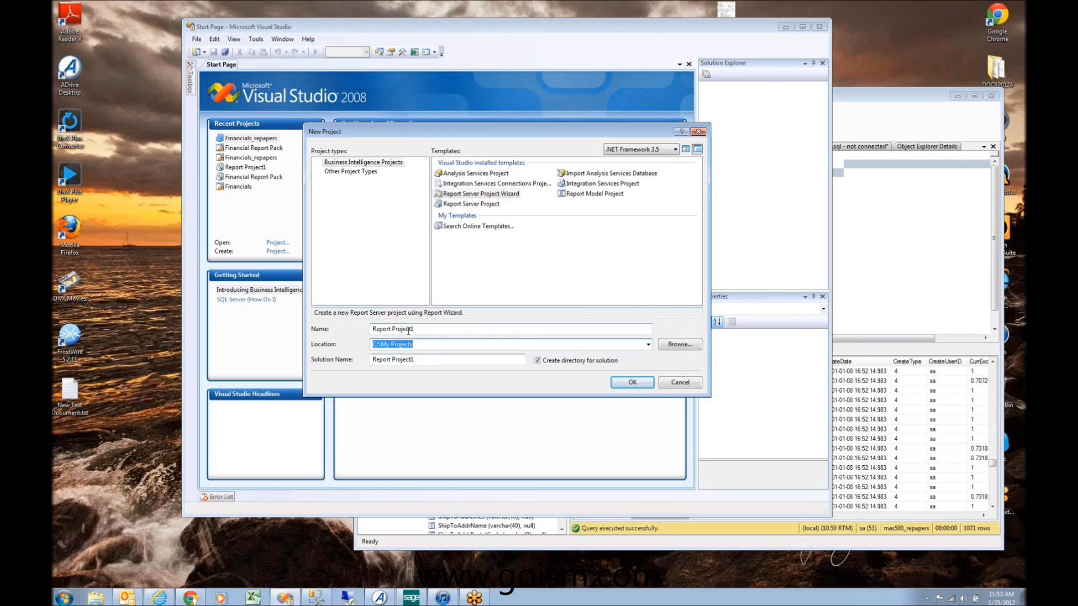
left_click_drag(415, 329, 371, 329)
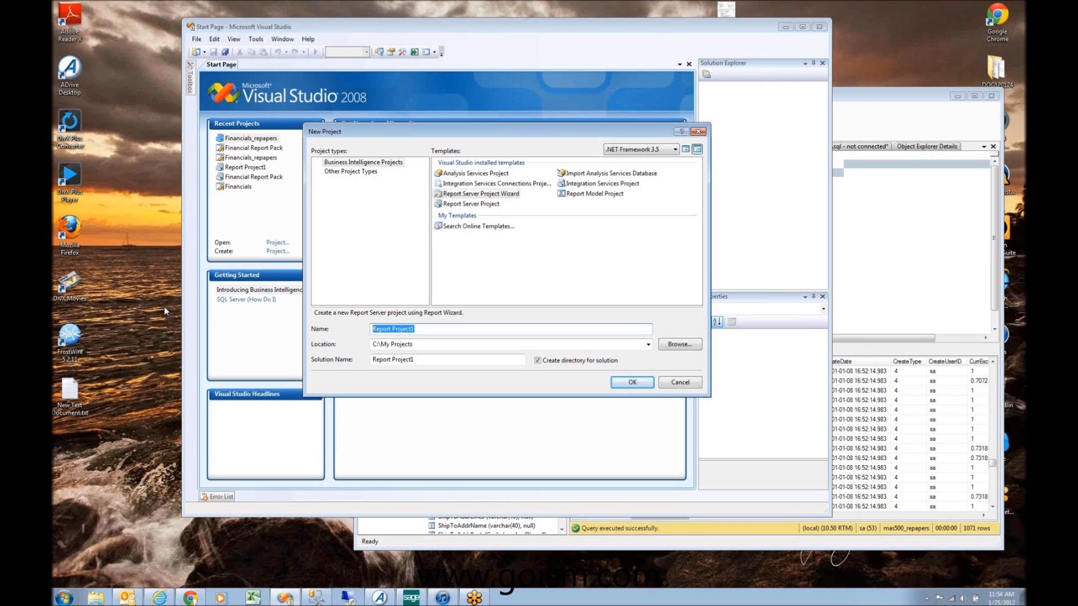
type("Sales Reports")
type("Dep")
type("arment Reports")
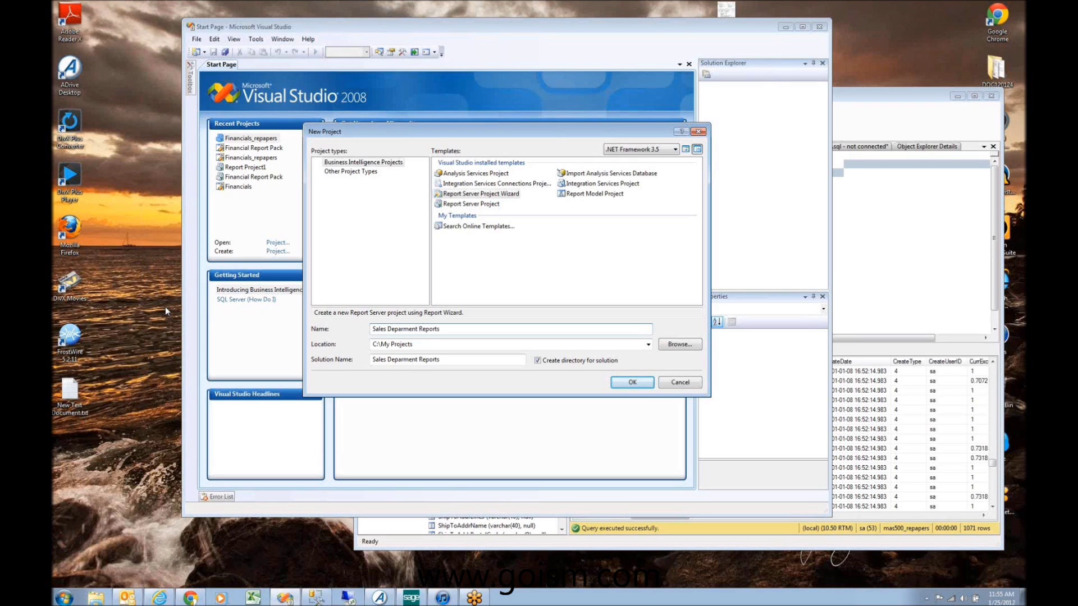
left_click(631, 384)
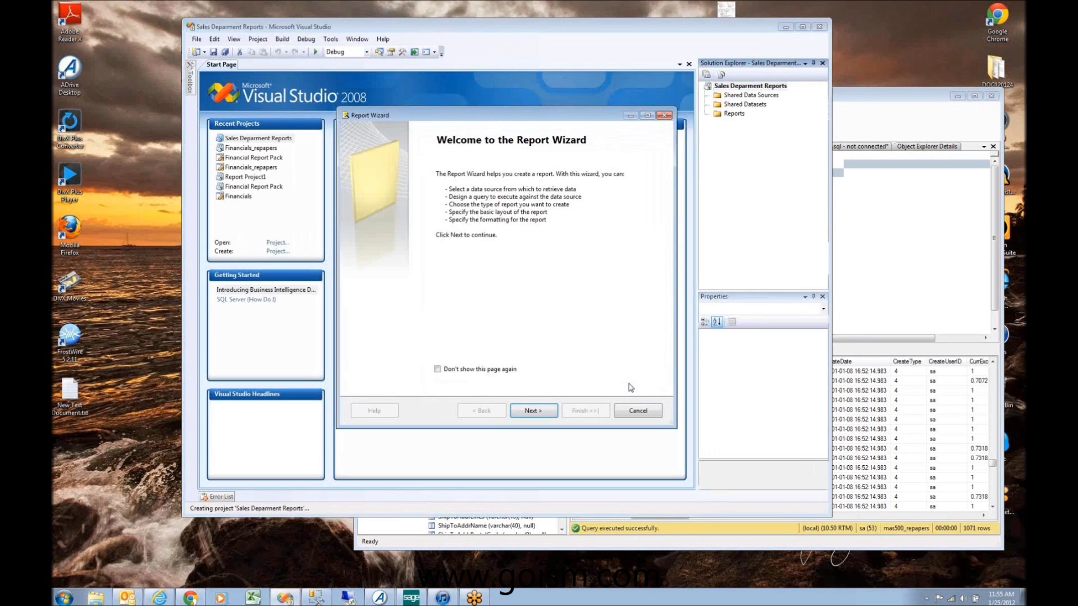
Step: Advance the Report Wizard to Select the Data Source, which proposes DataSource1
left_click(530, 411)
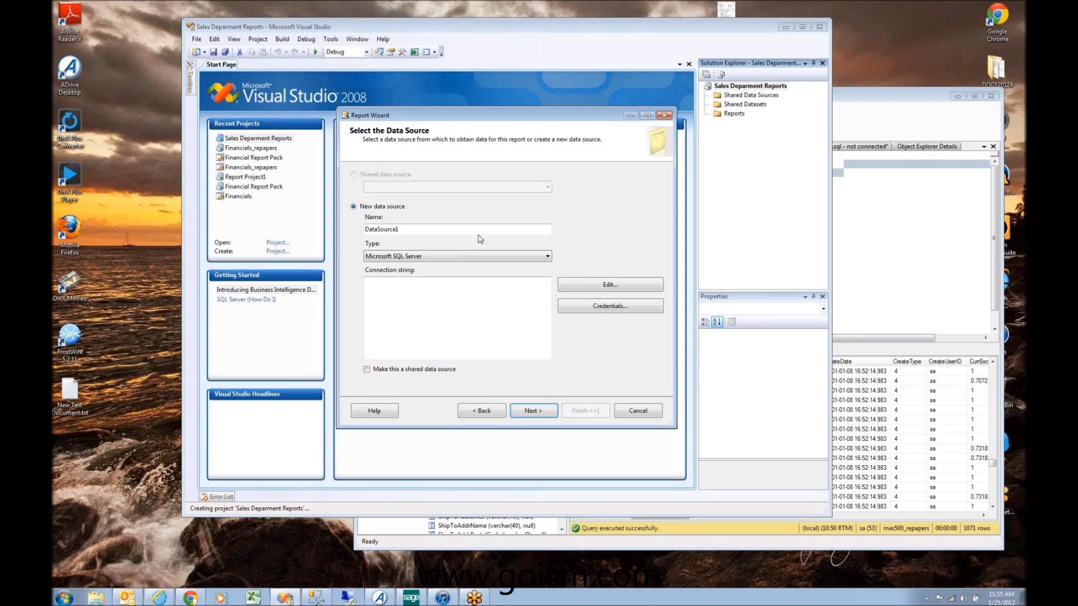
Step: Expand mas500_repapers > Security > Users to list the database users
left_click(872, 205)
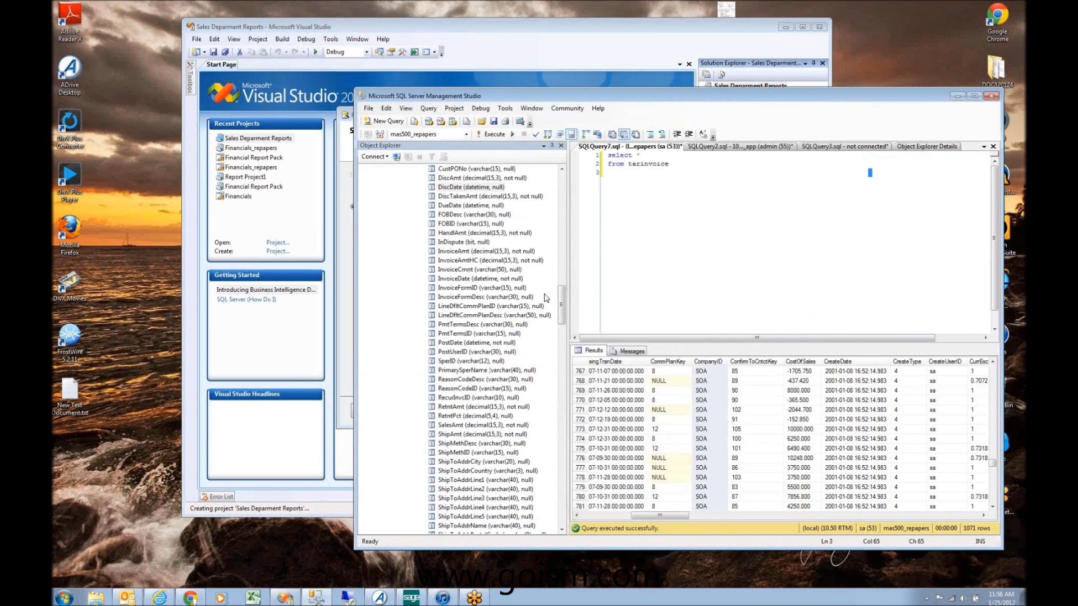
left_click_drag(560, 303, 561, 192)
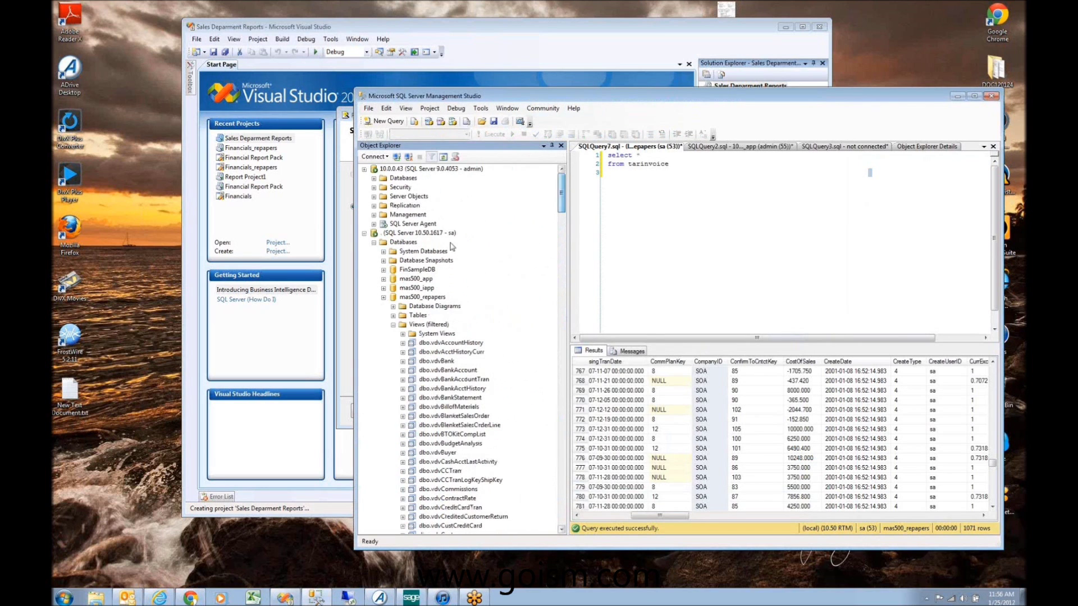
double_click(393, 297)
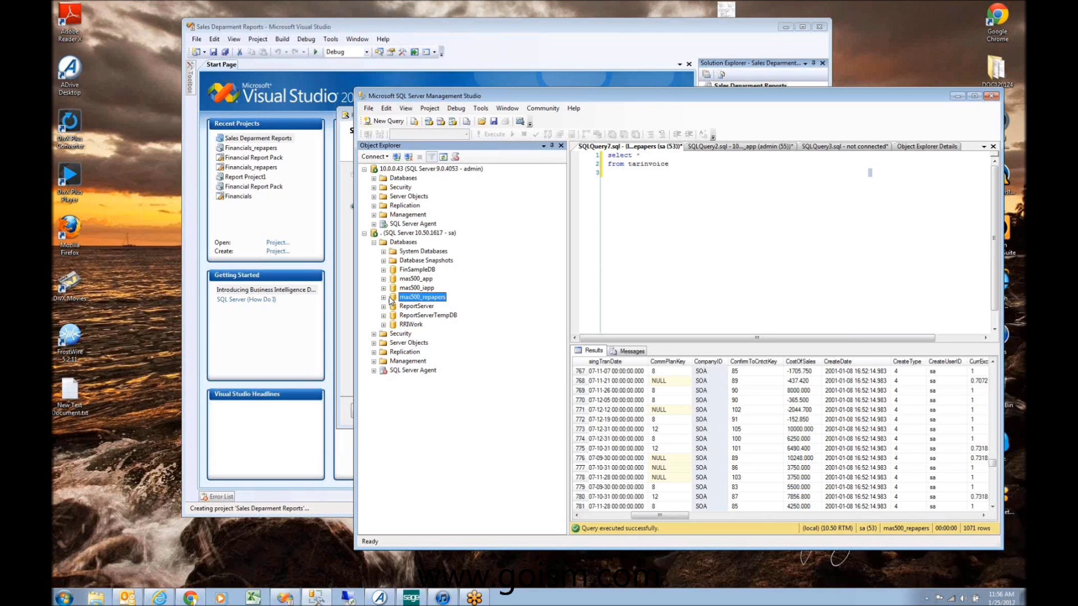
left_click(384, 298)
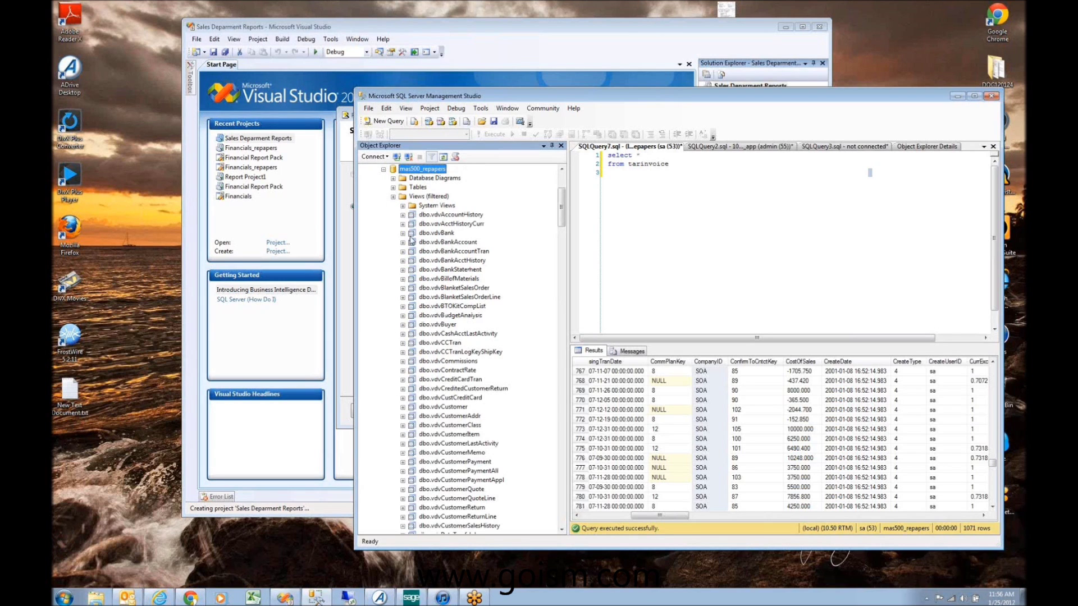
left_click(393, 196)
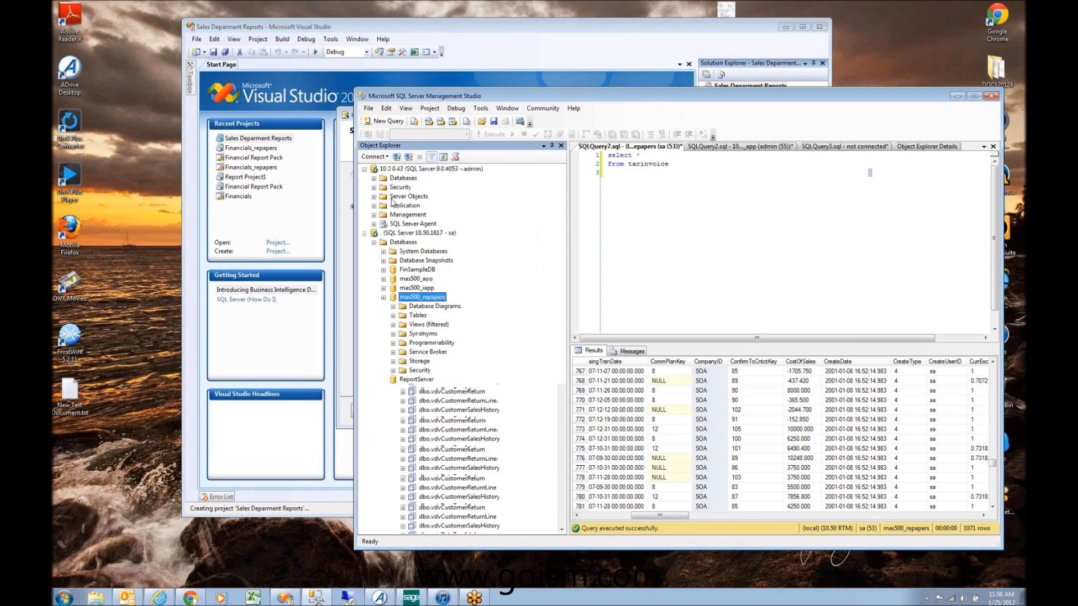
left_click(393, 371)
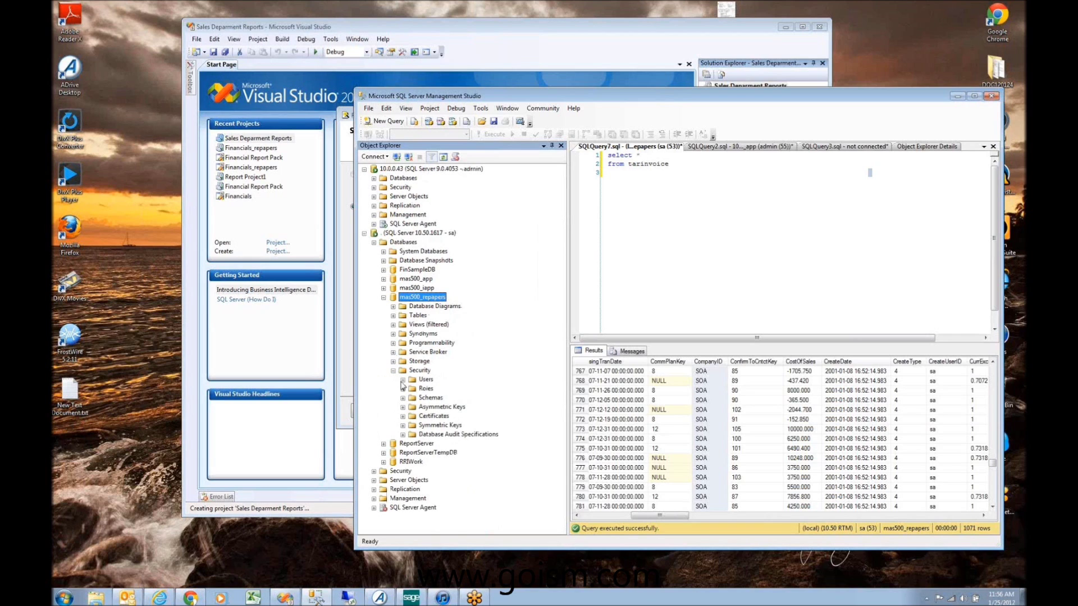
left_click(402, 380)
scroll(422, 453, "down", 1)
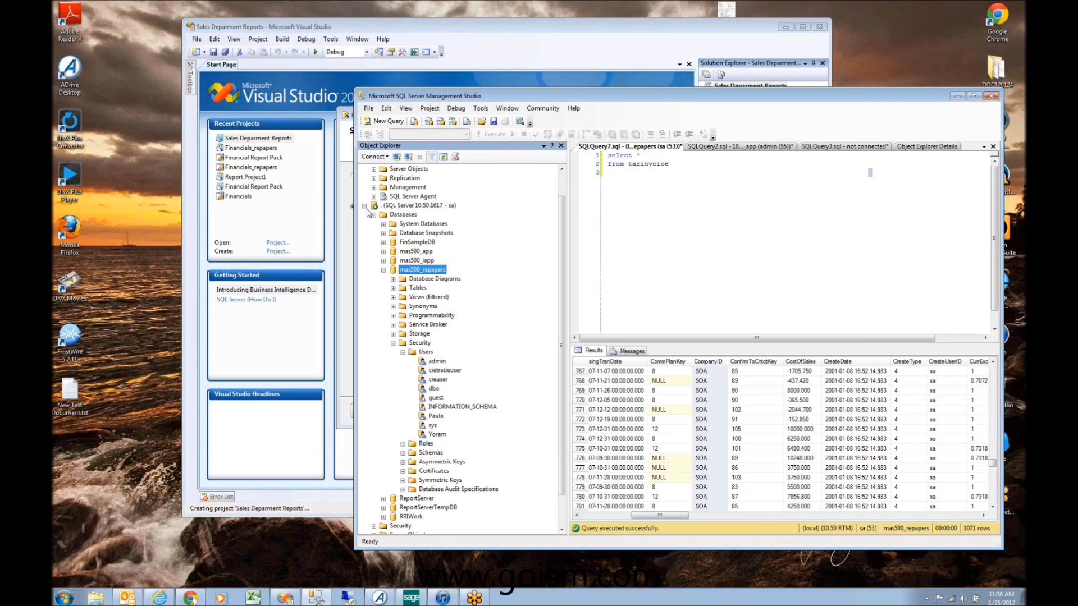
scroll(382, 340, "down", 1)
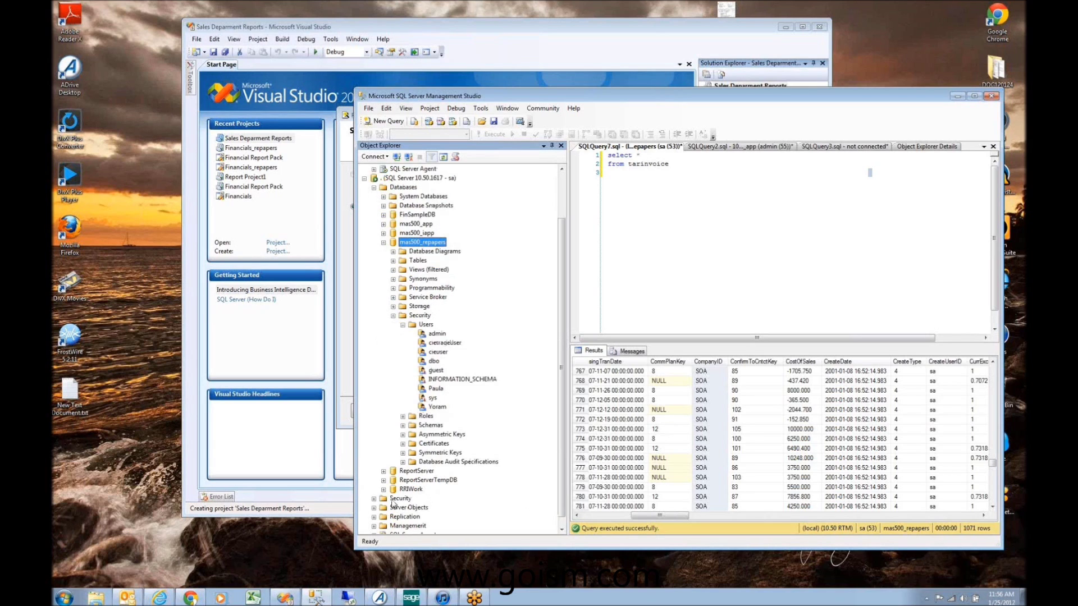
Step: Expand server Security > Logins and start a New Login
left_click(373, 498)
left_click(384, 481)
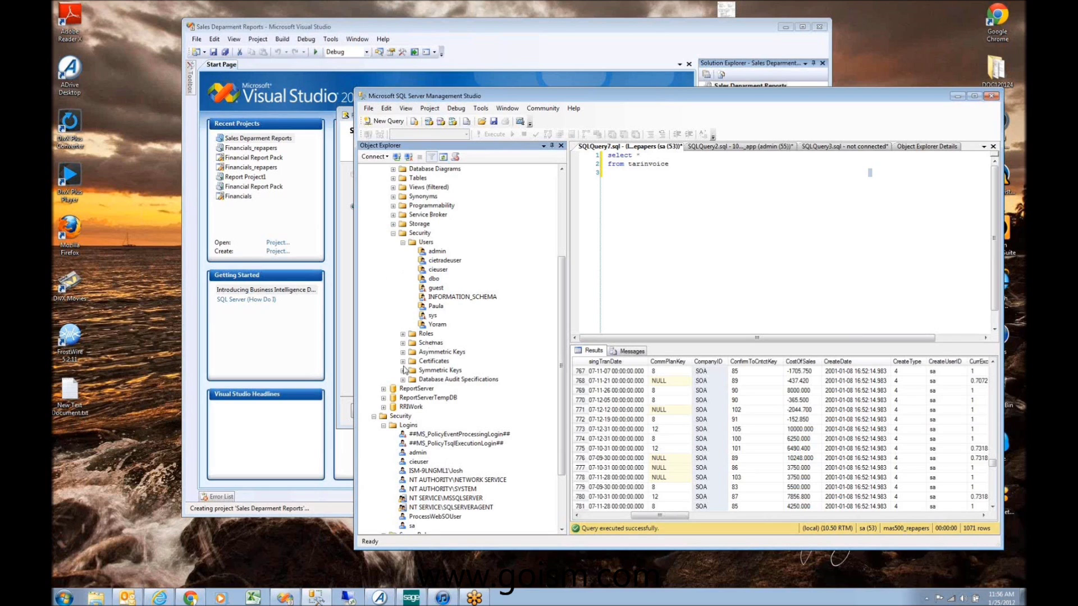
right_click(408, 426)
left_click(440, 431)
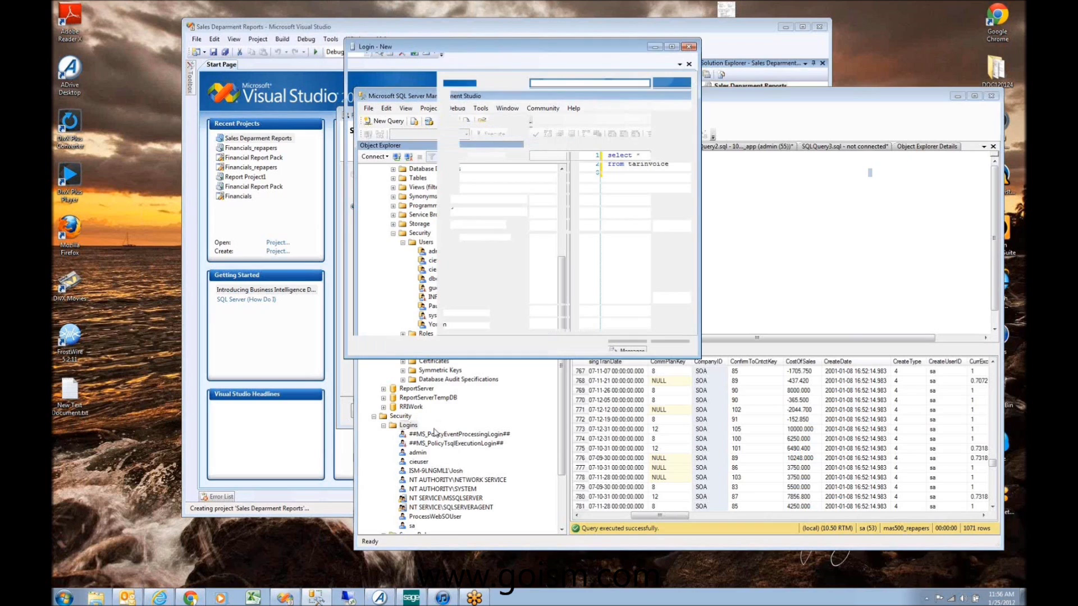
Step: Name the new login 'Repor…' with SQL Server authentication, a password, and password policy off
type("Reports")
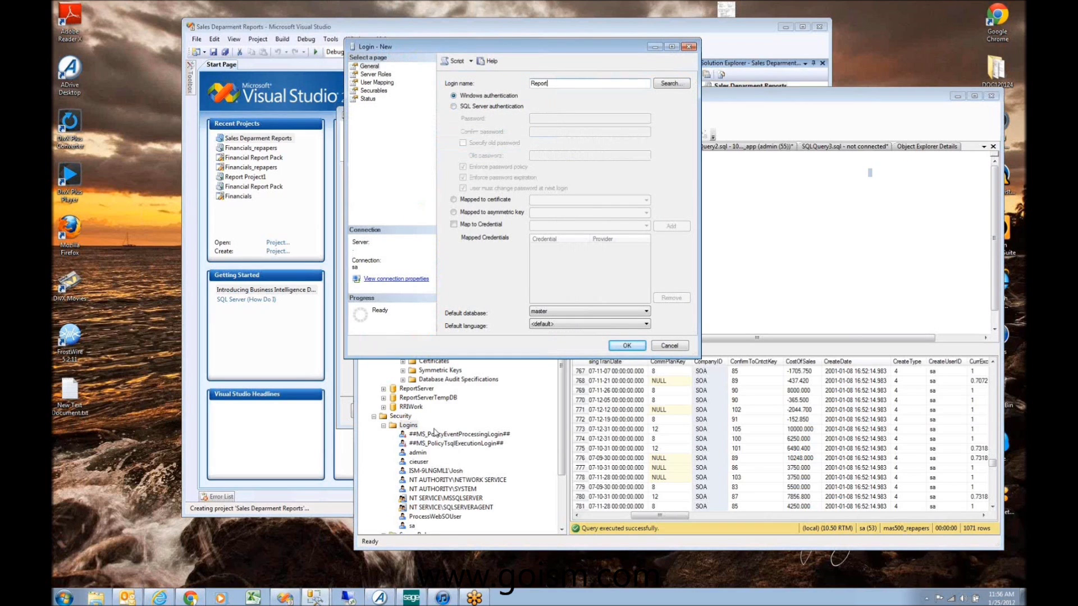
left_click(481, 107)
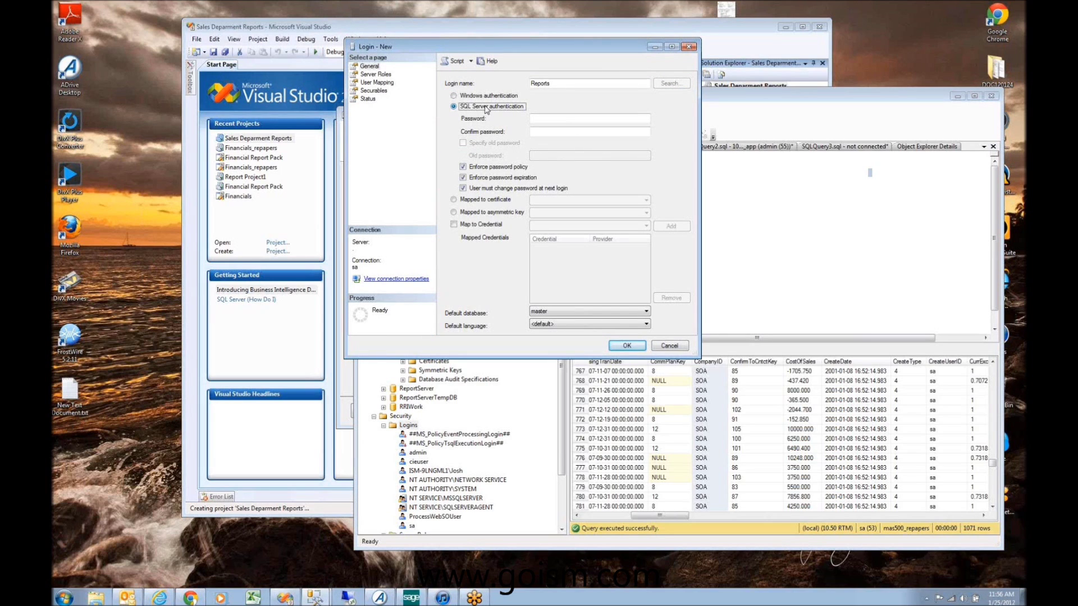
left_click(556, 117)
type("****")
key("Tab")
type("*")
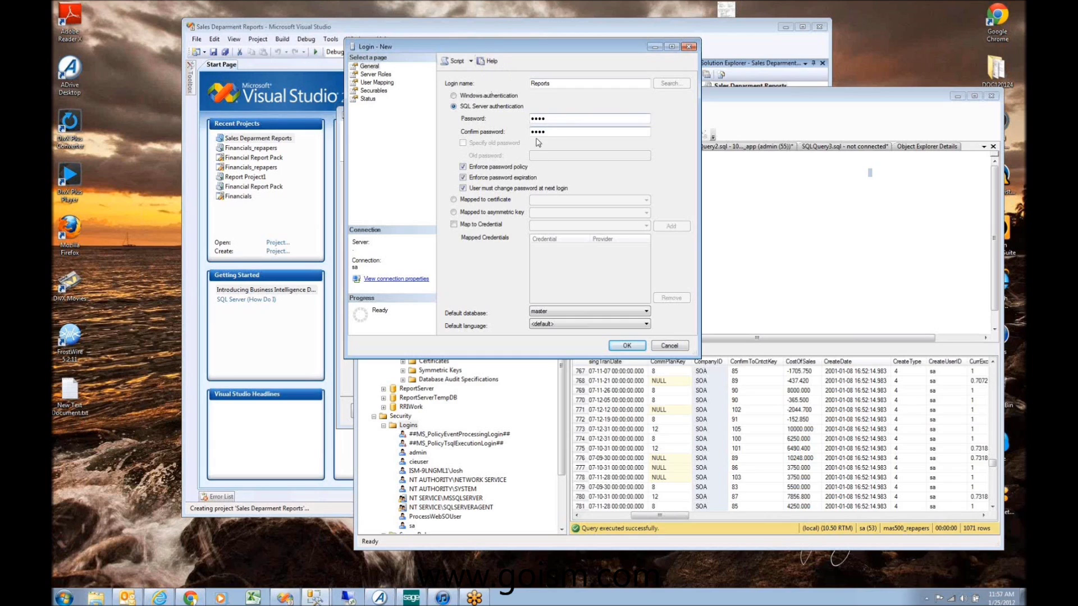
left_click(497, 167)
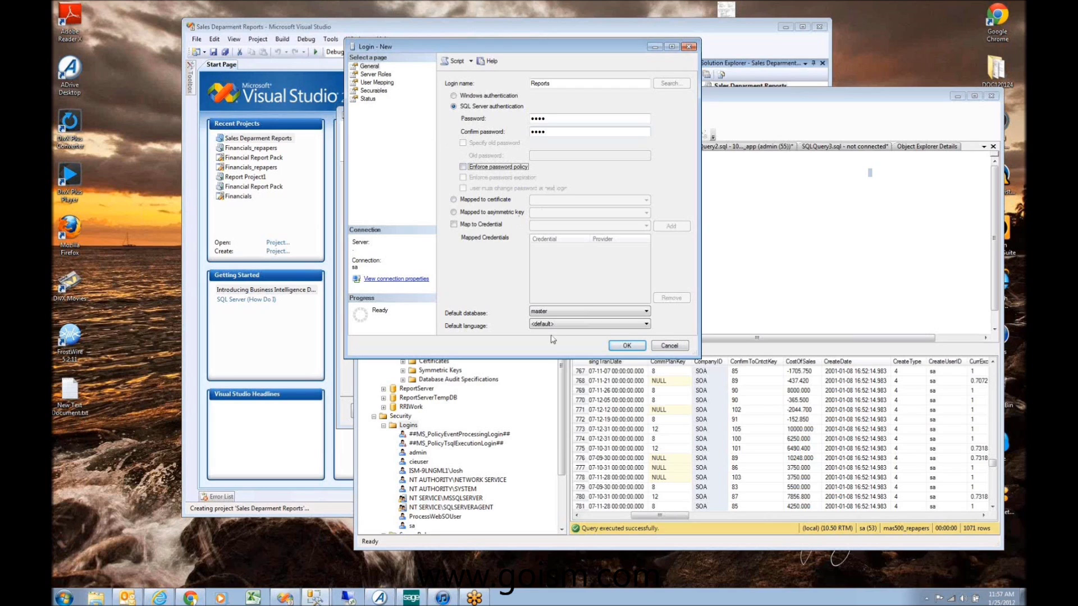
Step: Set the login's default database to mas500_repapers, grant it sysadmin, and save it
left_click(577, 317)
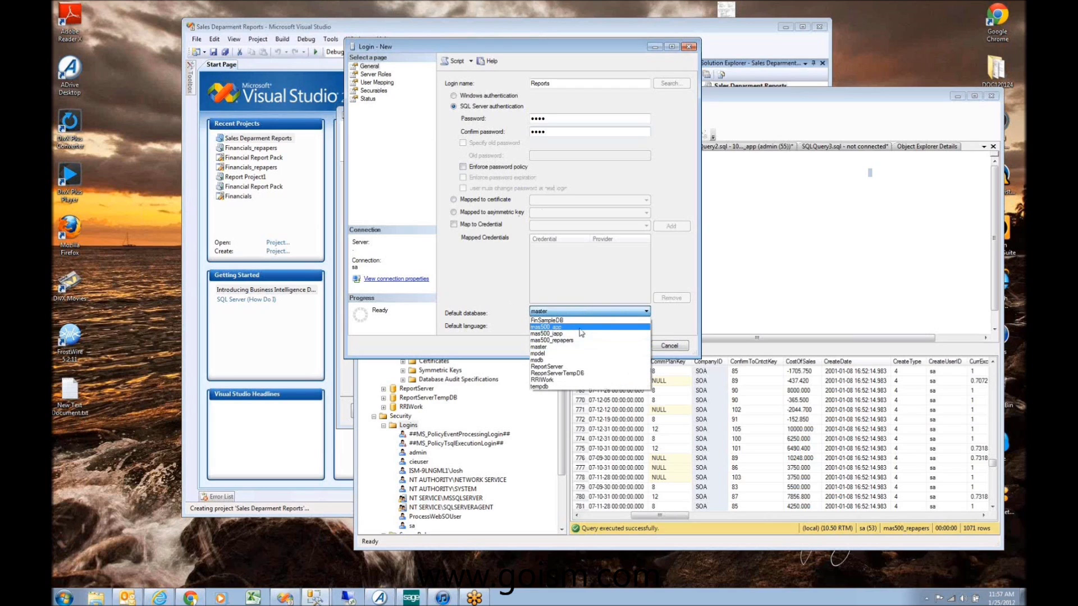
left_click(581, 340)
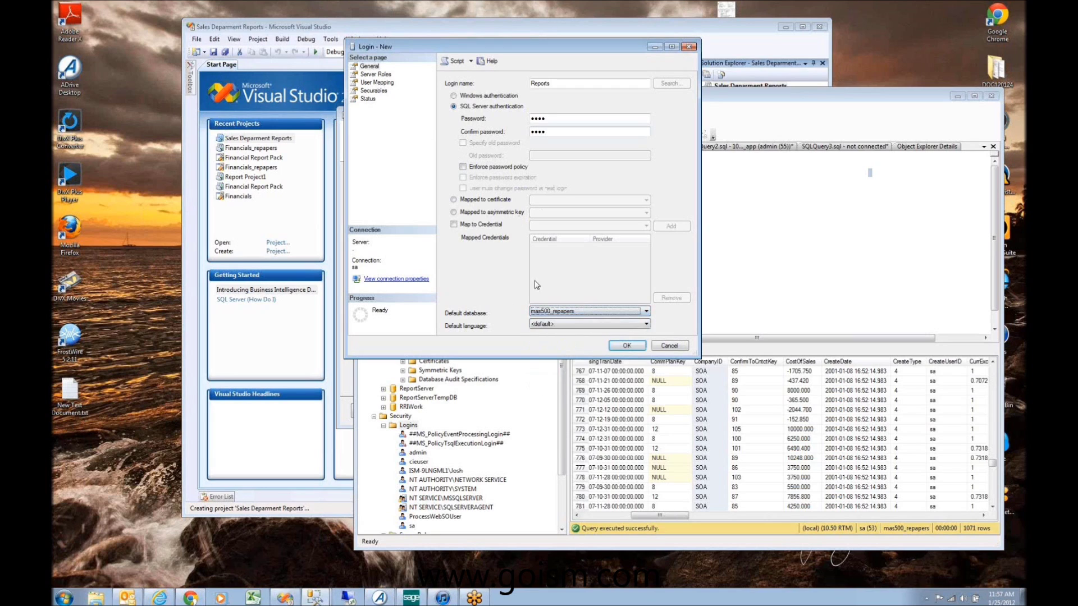
left_click(372, 74)
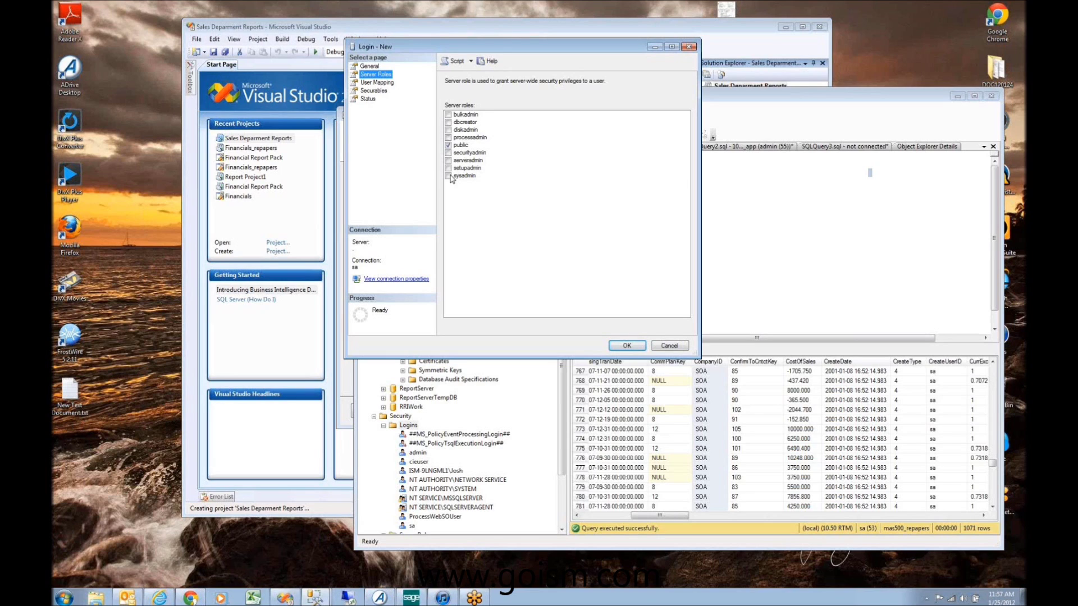
left_click(449, 176)
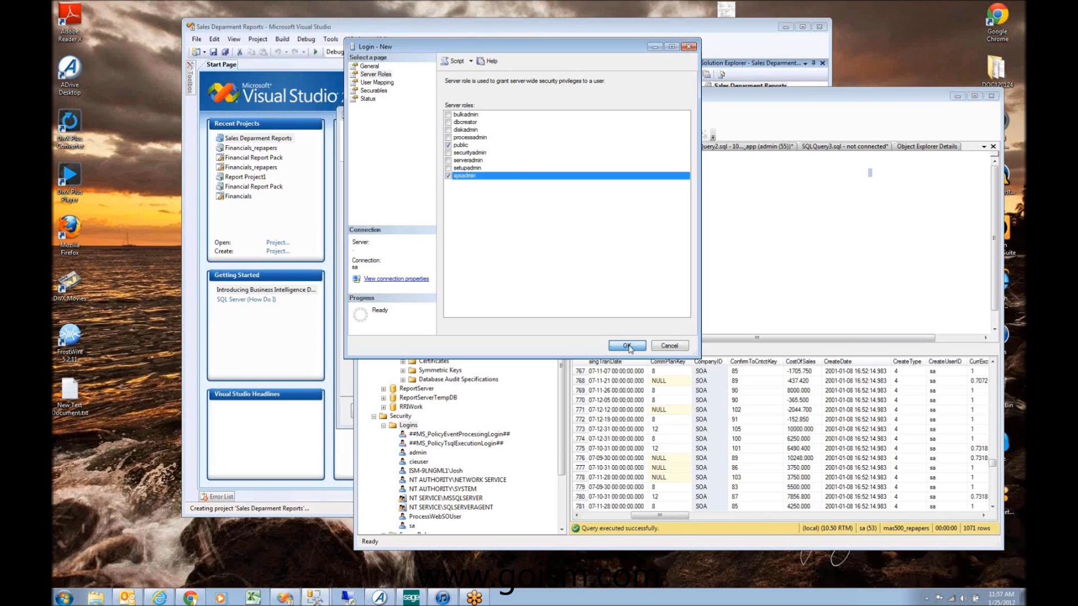
left_click(627, 346)
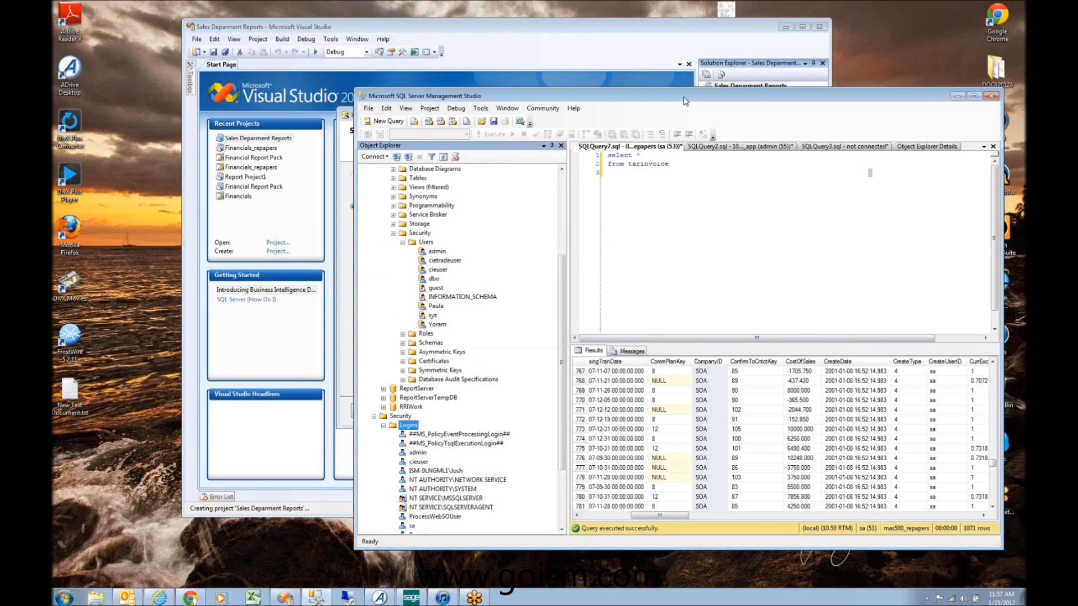
Step: Give the Reports login user mappings to mas500_app and mas500_repapers, each with ApplicationDBRole
left_click_drag(684, 101, 594, 109)
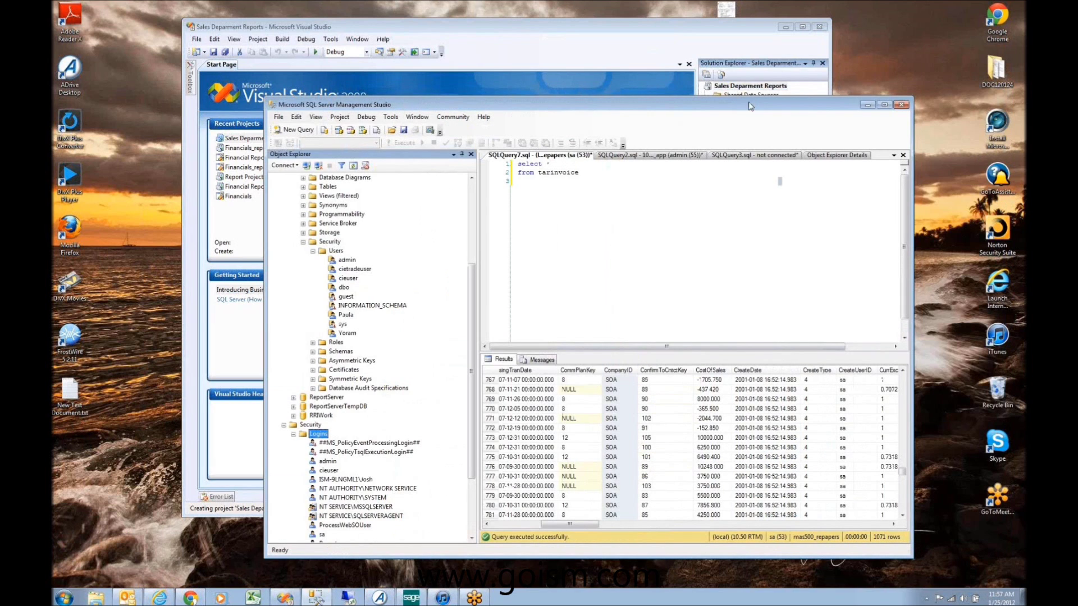
scroll(344, 475, "down", 2)
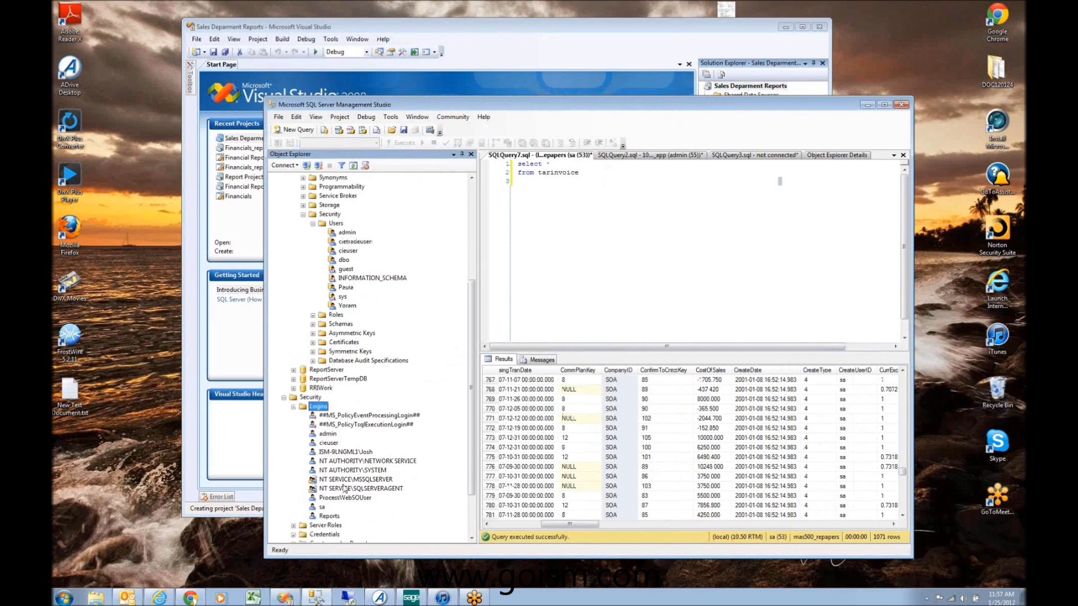
left_click(329, 489)
double_click(329, 489)
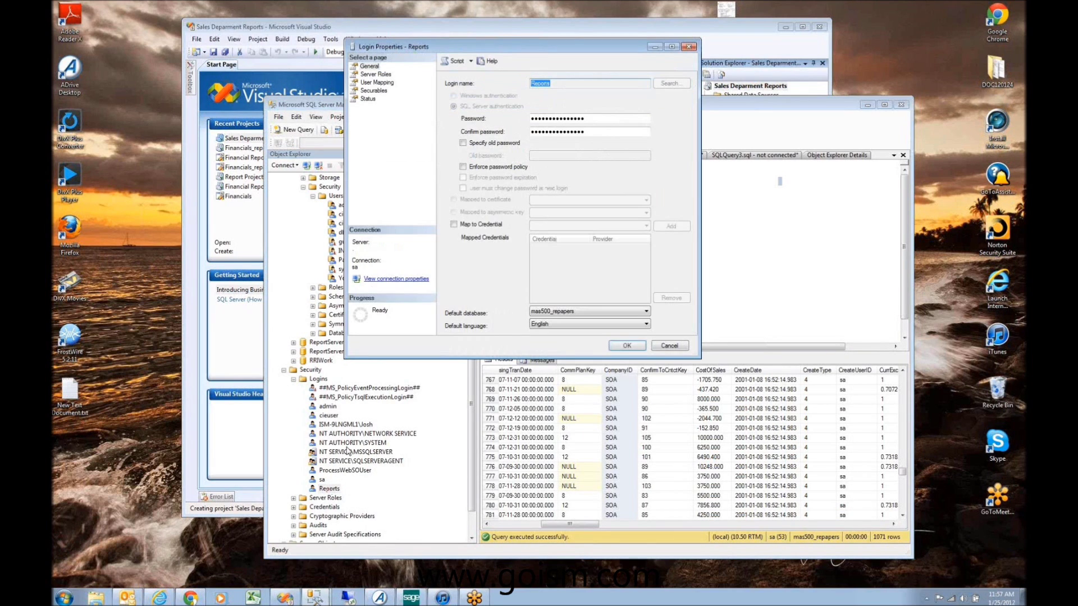
left_click(376, 74)
left_click(378, 82)
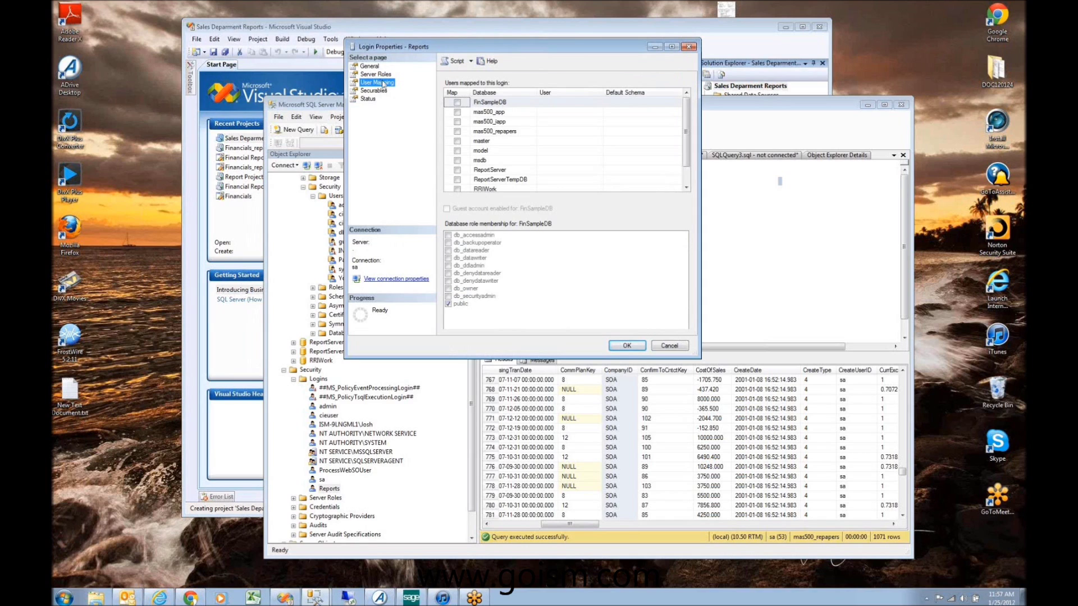
left_click(457, 112)
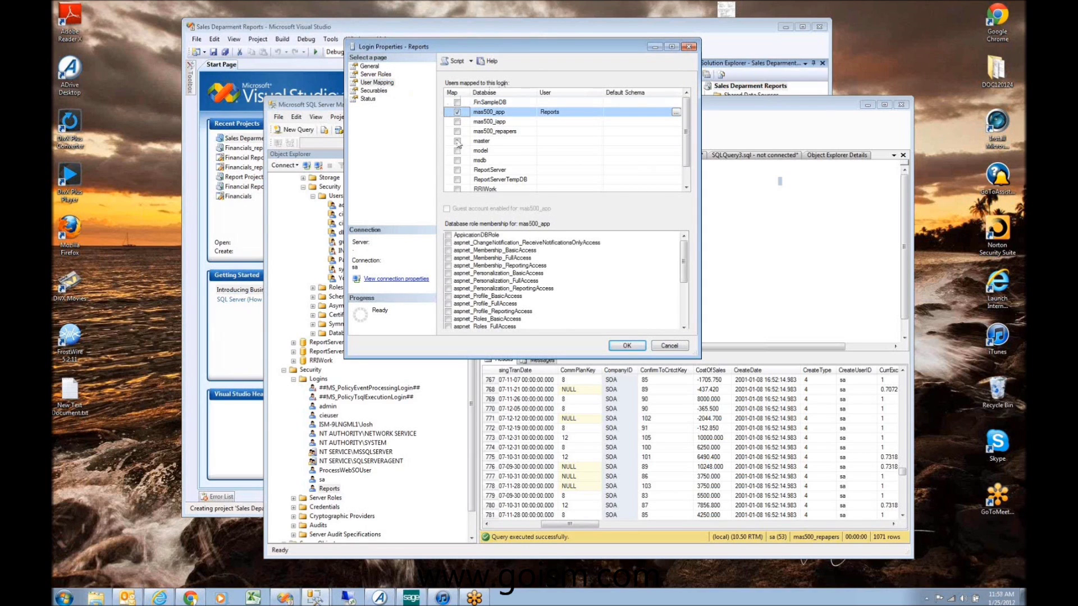
left_click(448, 236)
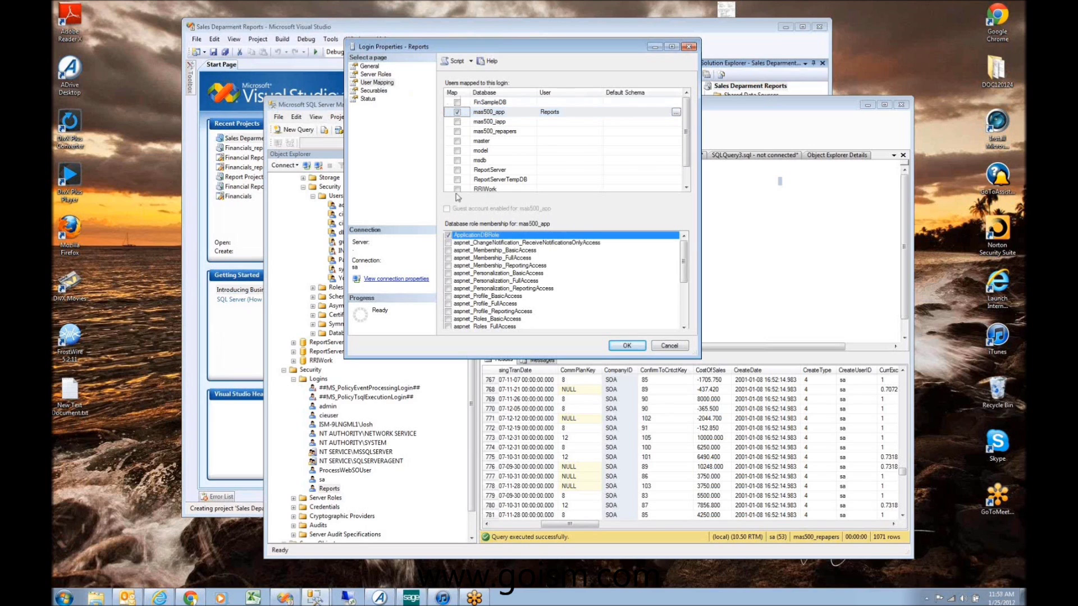
left_click(457, 130)
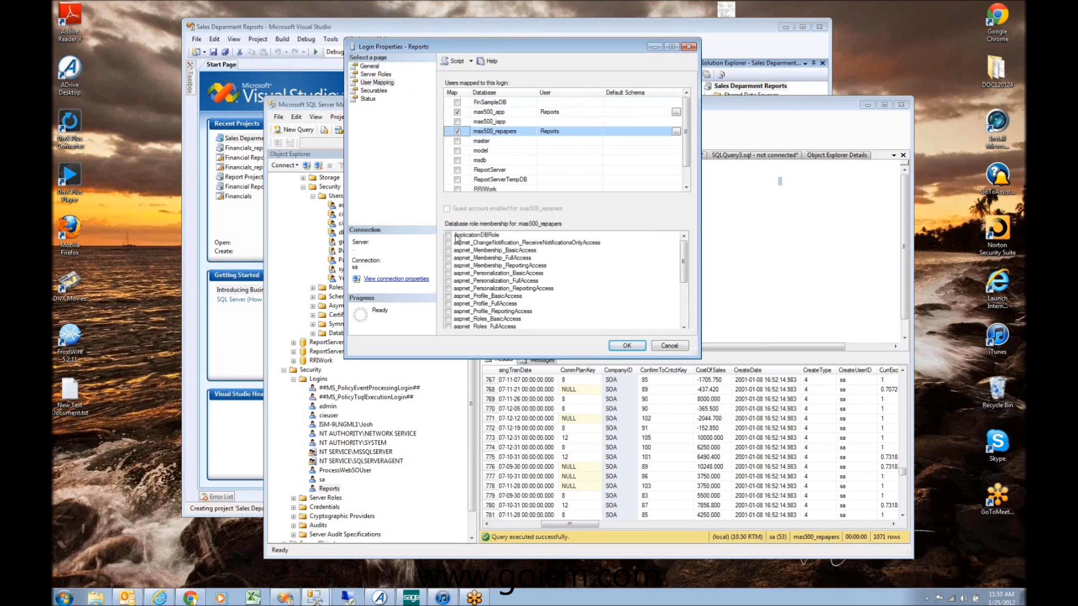
left_click(449, 235)
left_click(625, 345)
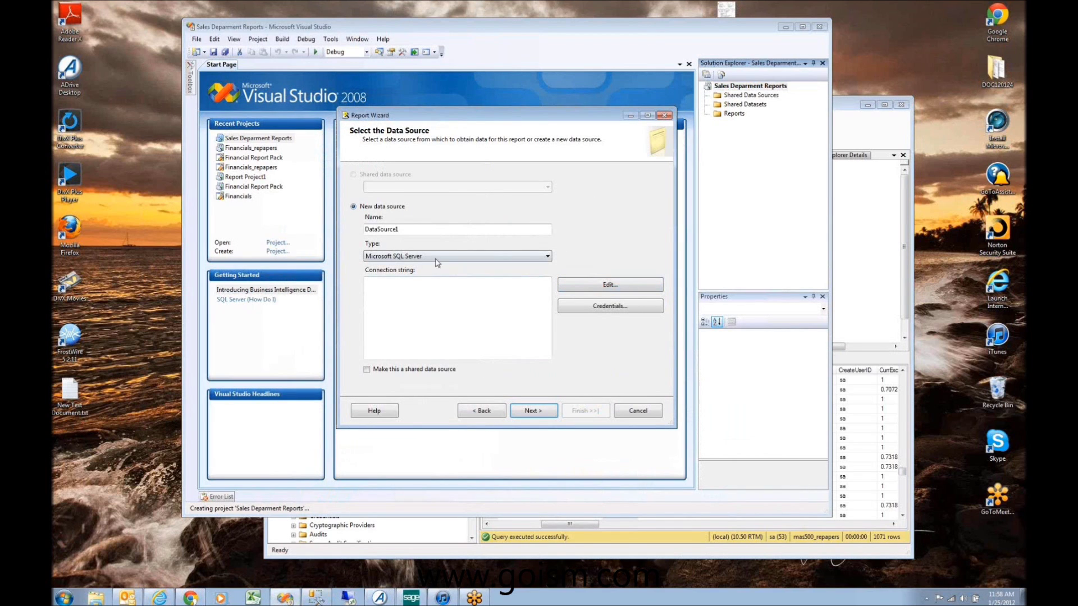
Step: Name the data source ds_MAS500 and connect it to server ISM-9LNGML1 using SQL Server authentication
double_click(439, 233)
type("ds")
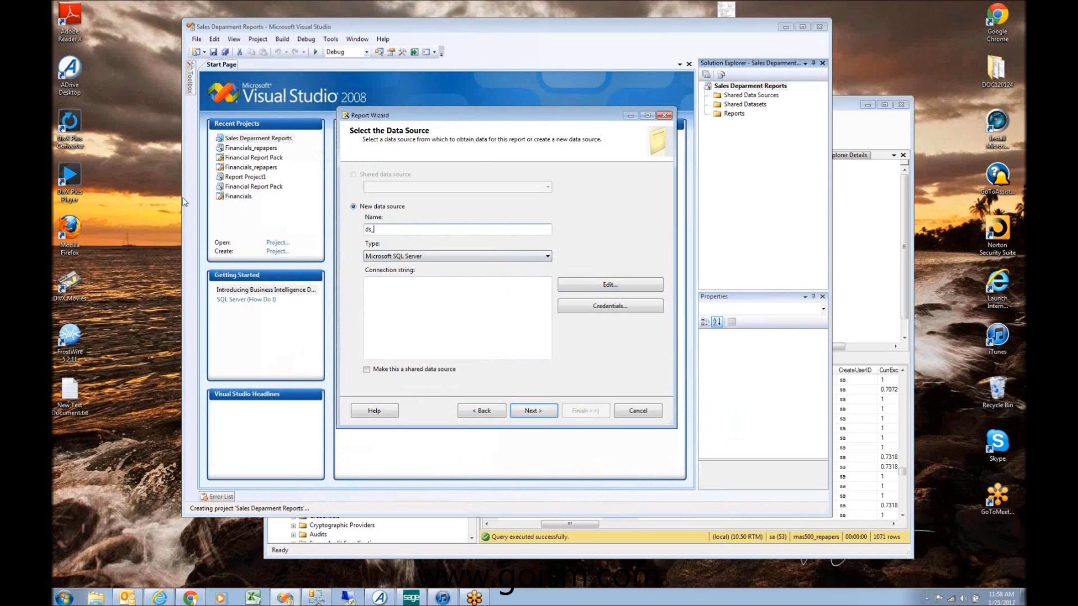
type("_MAS500")
left_click(597, 288)
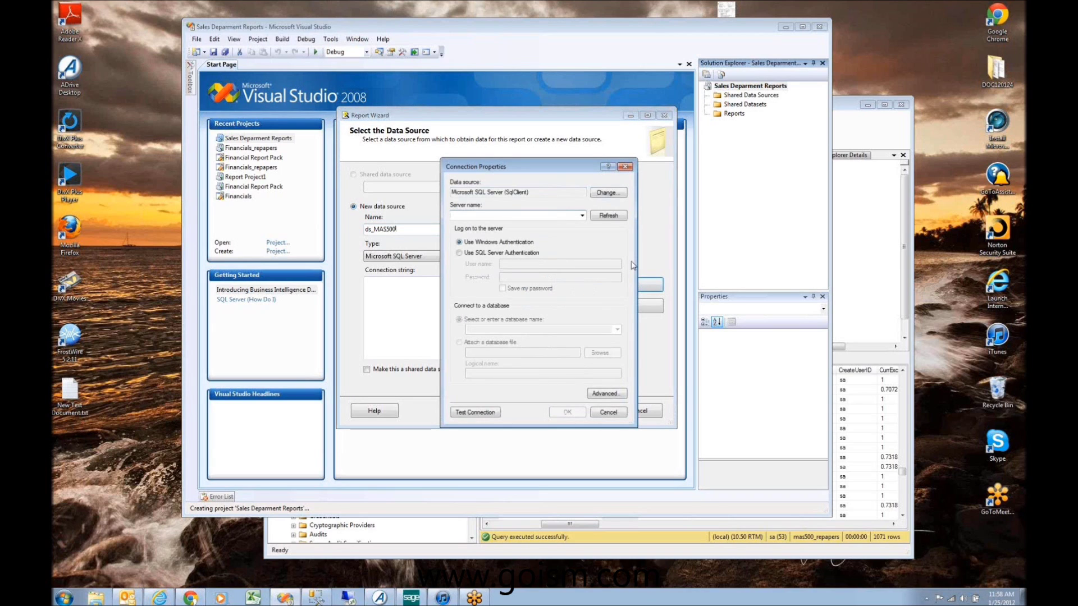
left_click(582, 217)
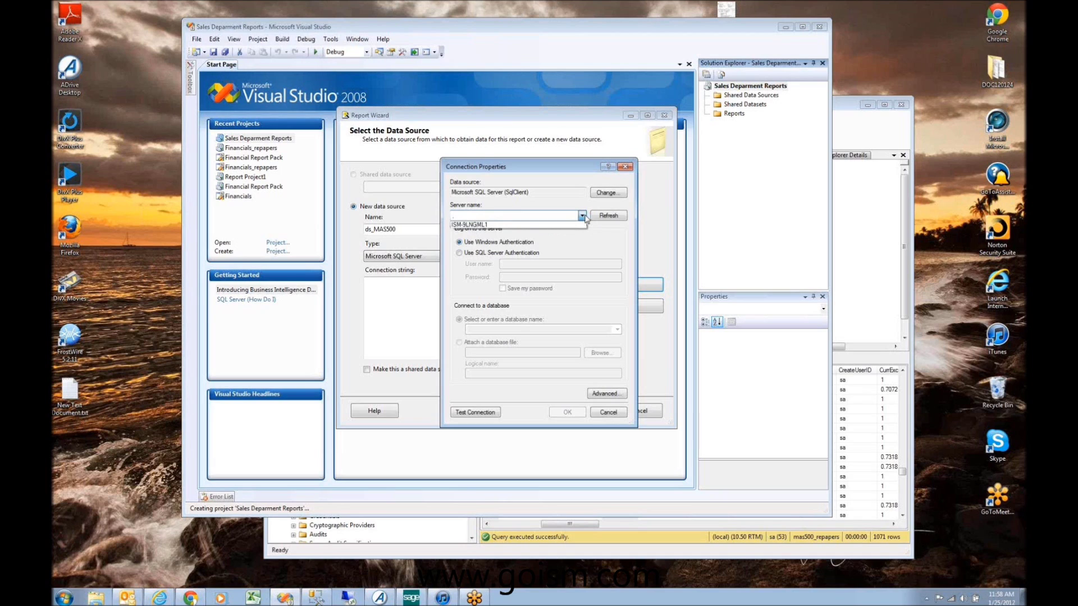
left_click(532, 216)
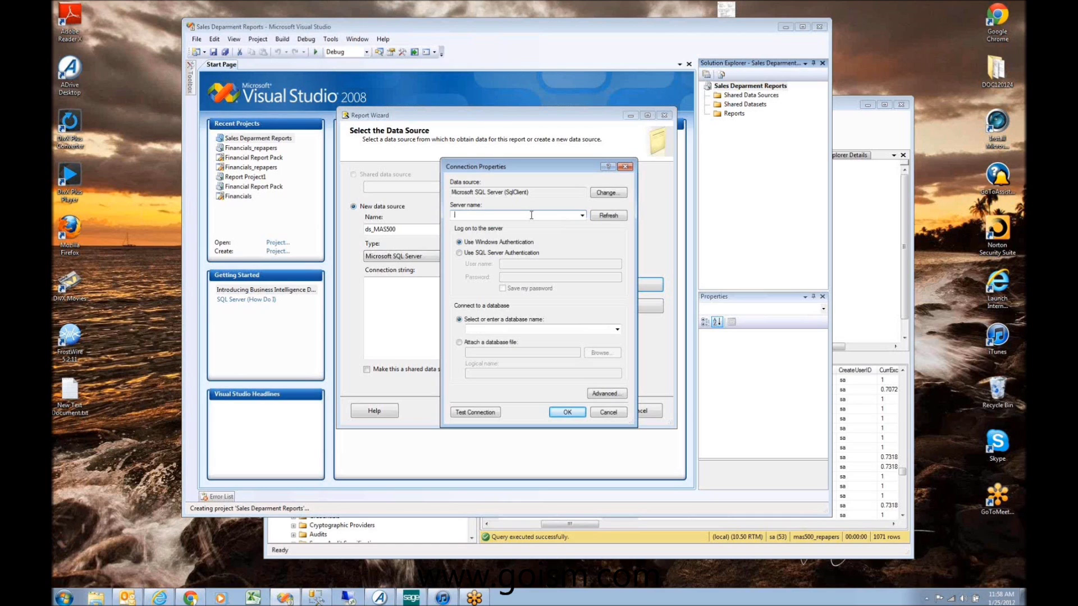
left_click(582, 216)
left_click(533, 226)
left_click(523, 253)
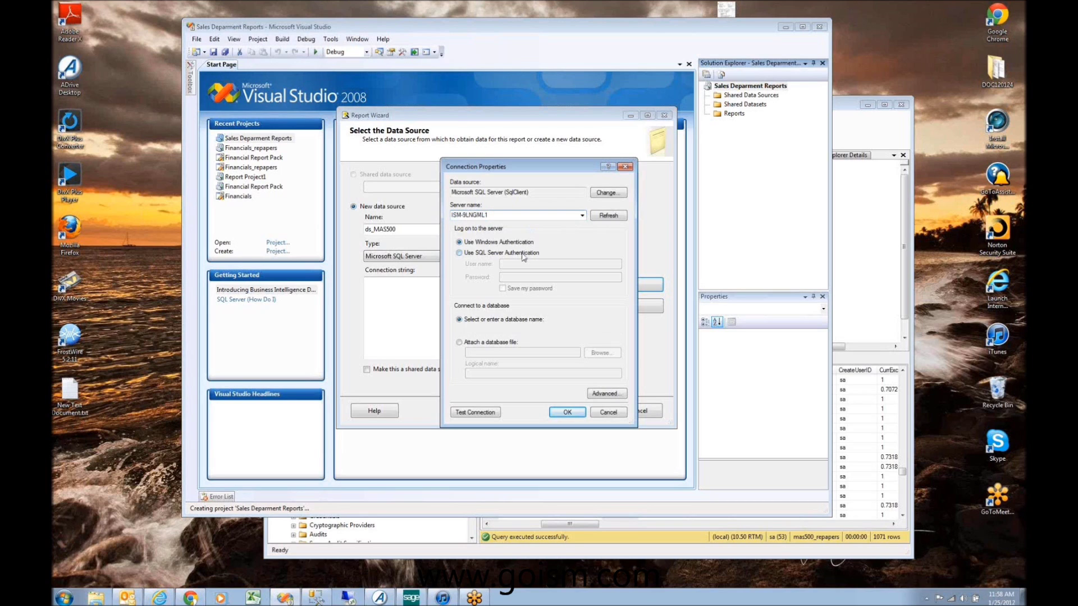
left_click(524, 264)
Step: Enter the Reports login and password, save the password, choose mas500_repapers, and test the connection
type("Repo")
key("Tab")
type("pass")
left_click(513, 289)
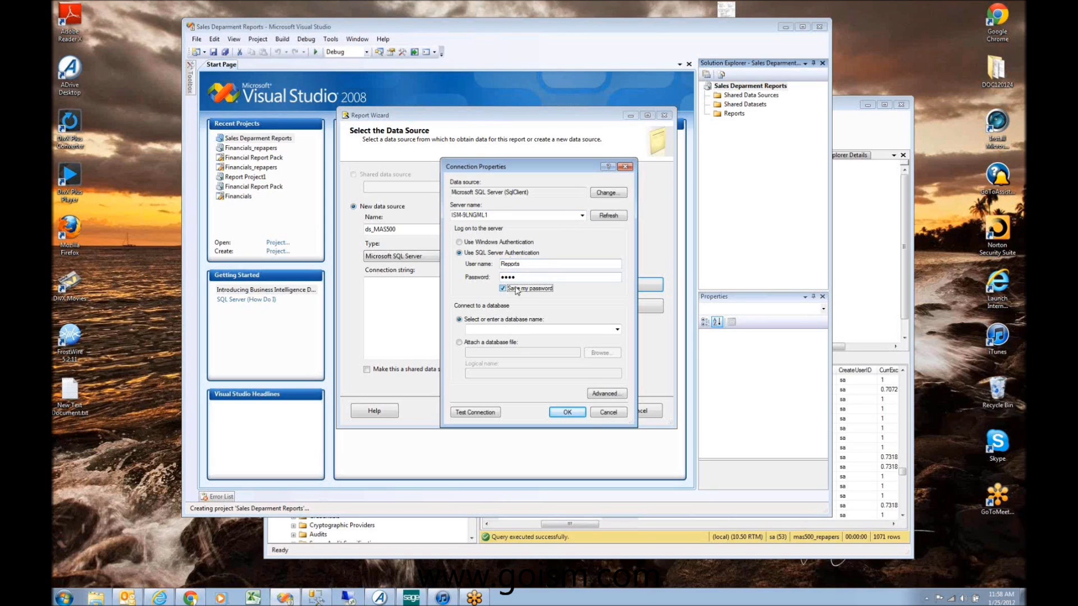
left_click(617, 331)
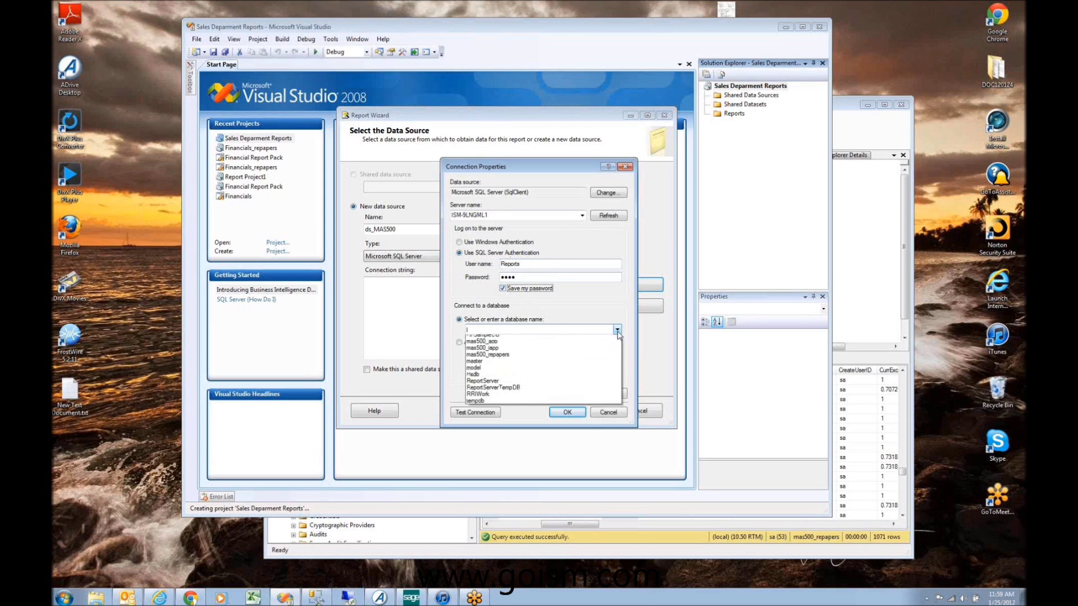
left_click(606, 359)
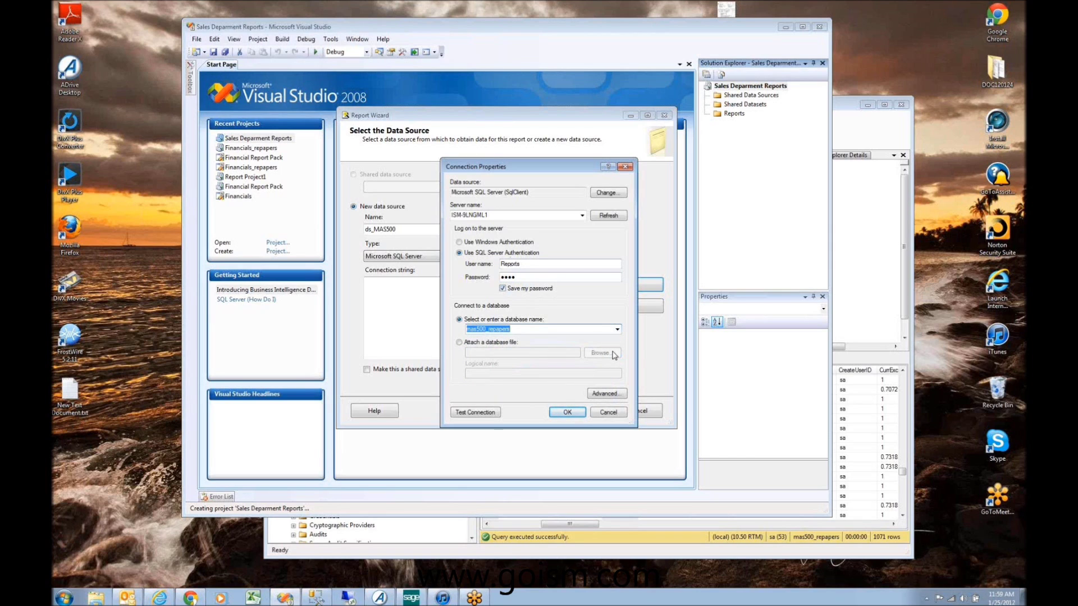
left_click(490, 413)
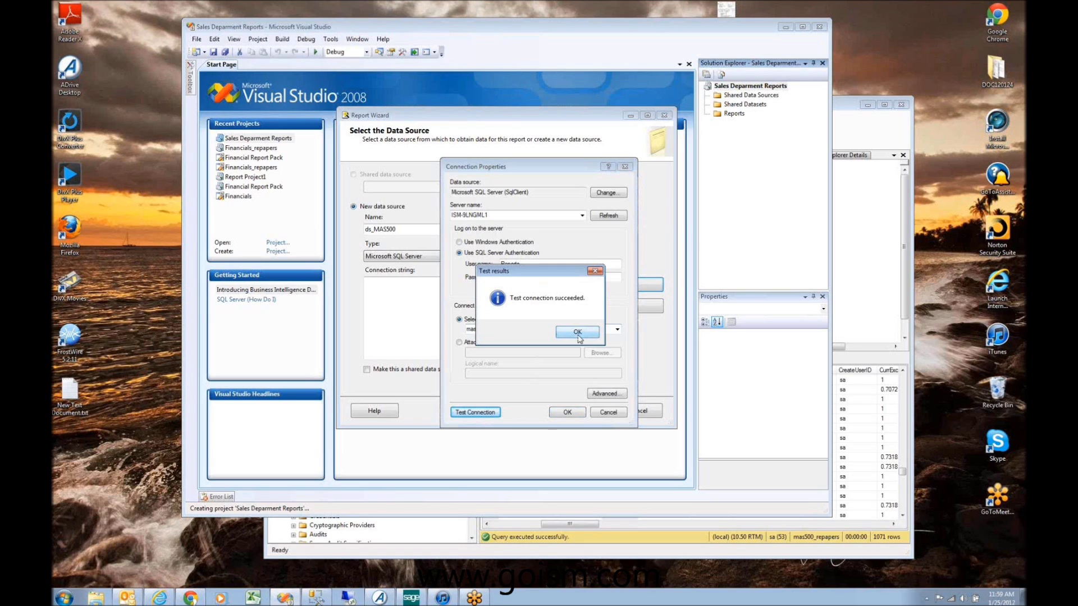
left_click(578, 332)
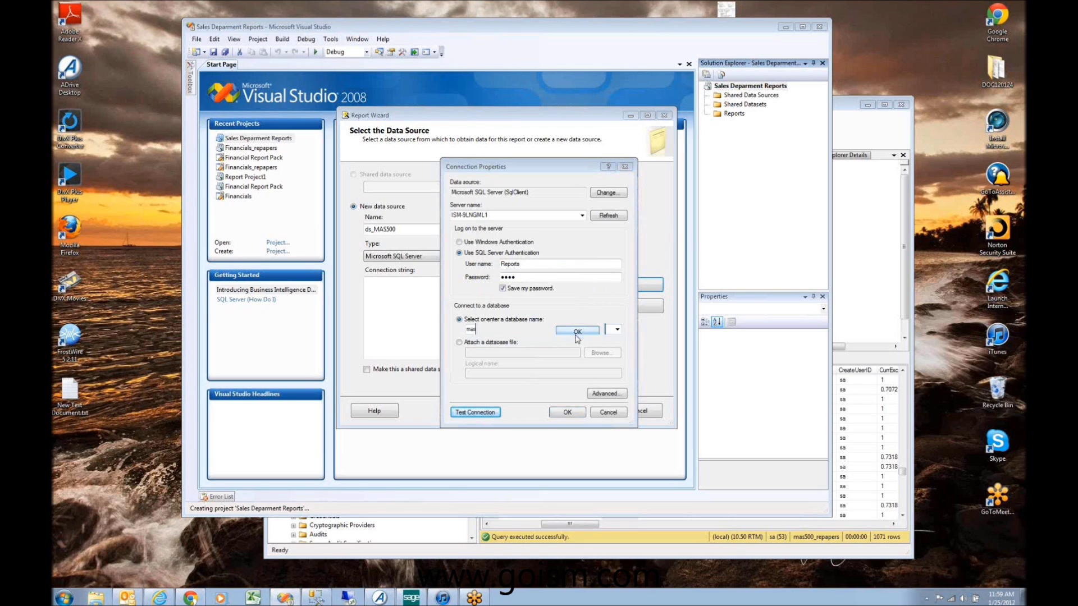
left_click(567, 412)
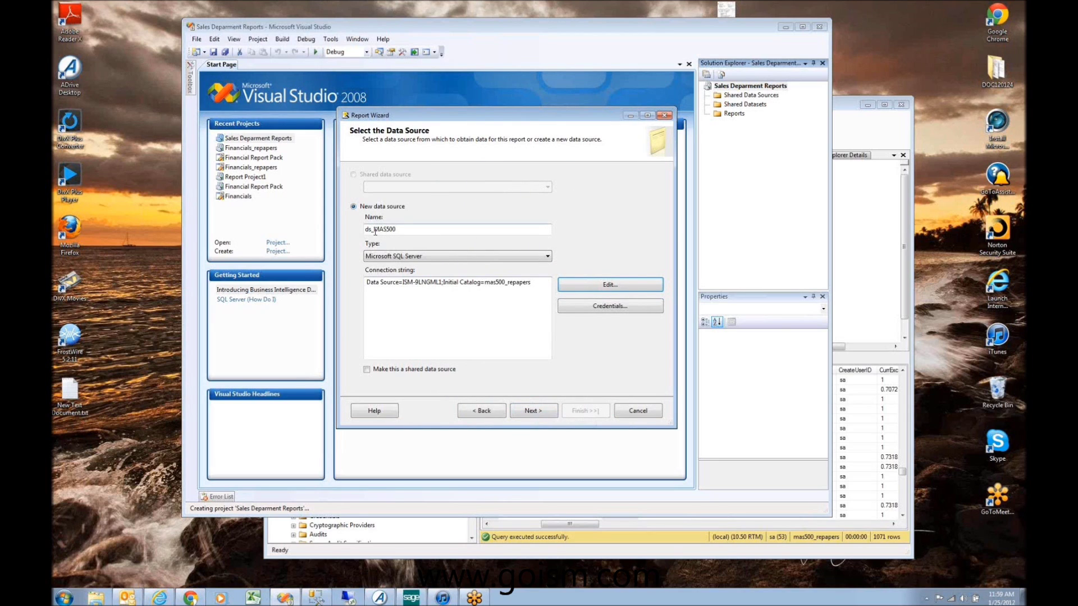
Step: Check the ds_MAS500 connection string for mas500_repapers and move on to the Query Builder
left_click_drag(375, 230, 407, 229)
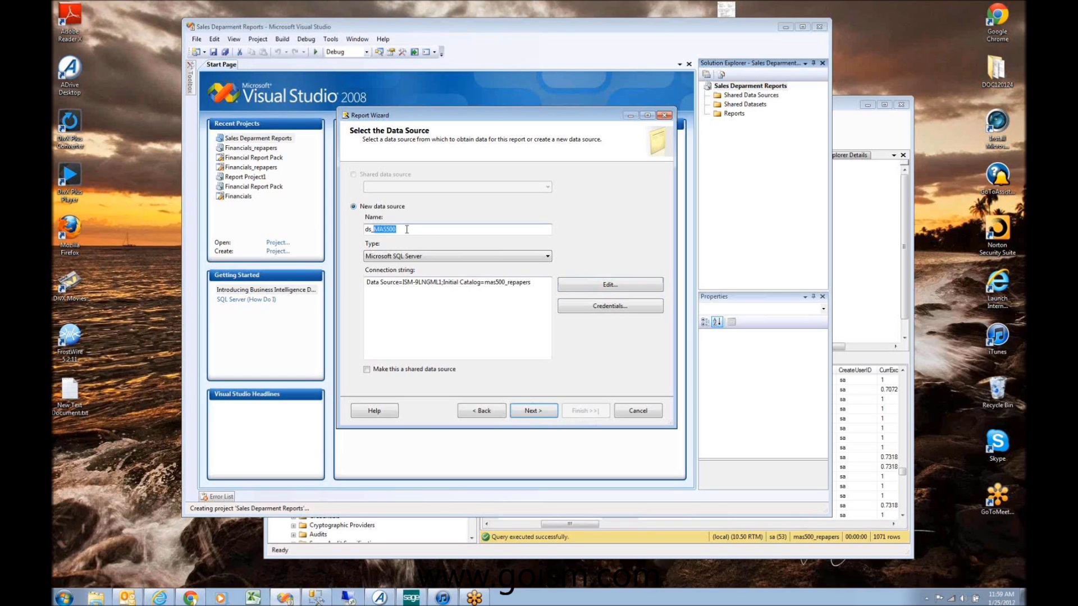
left_click_drag(486, 283, 534, 283)
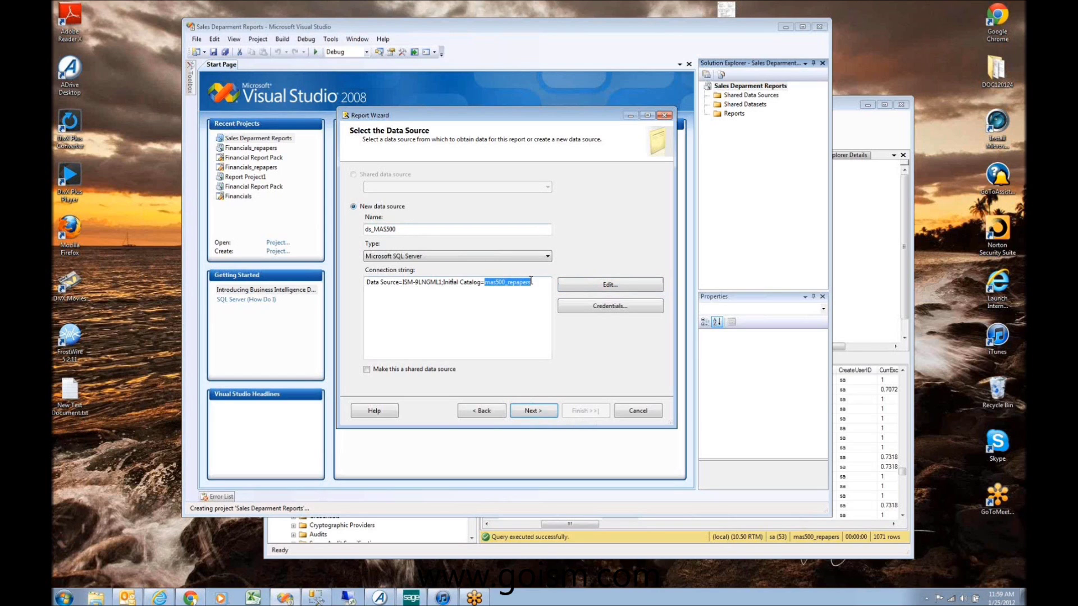
left_click(533, 410)
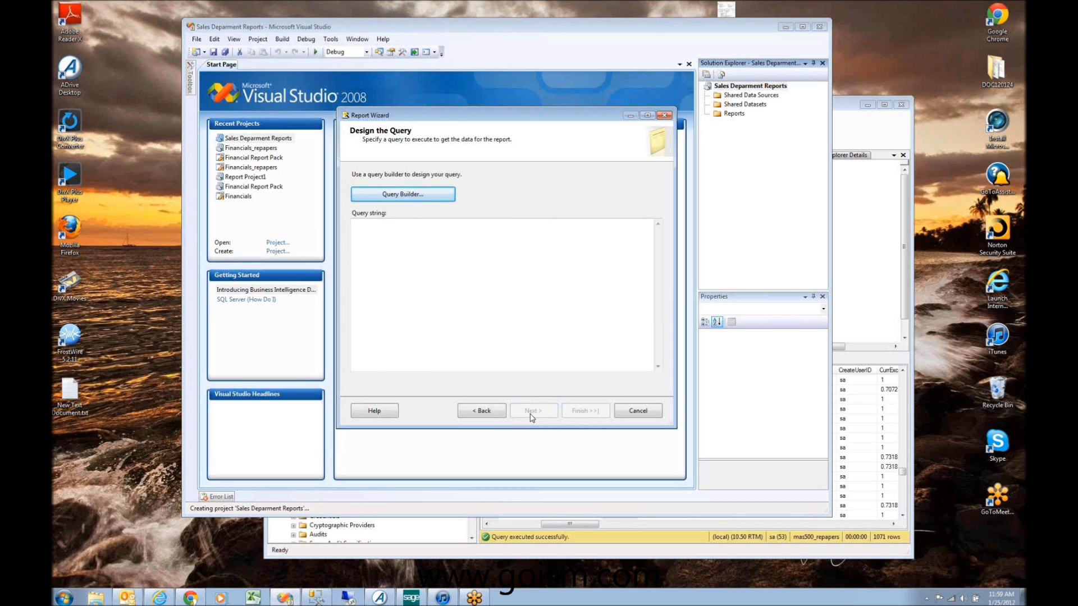
left_click(439, 195)
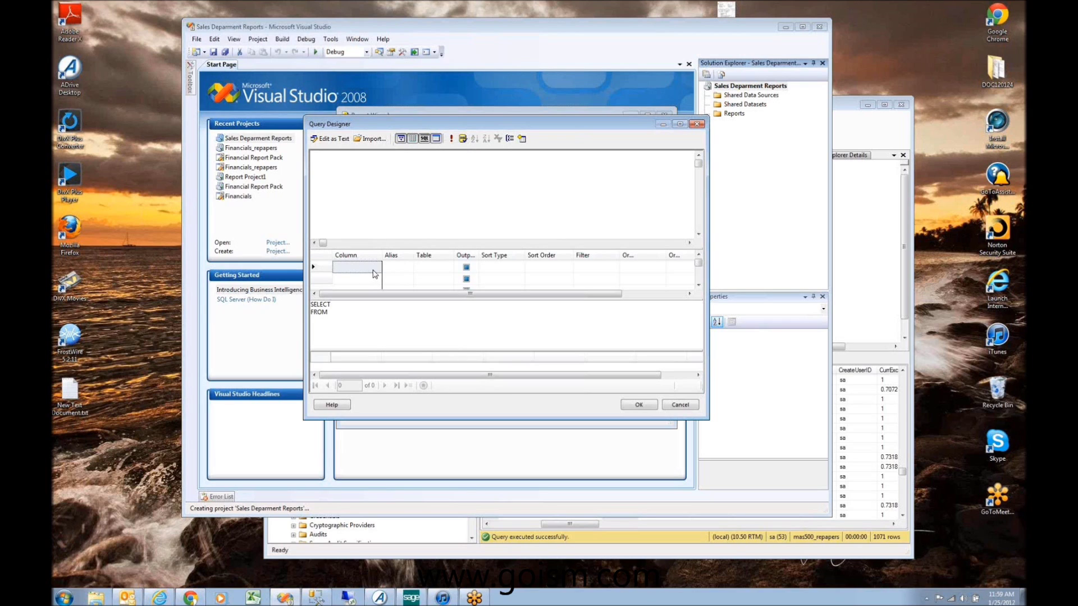
Step: Add the vdvInvoice view from the Views list to the query diagram
left_click(329, 268)
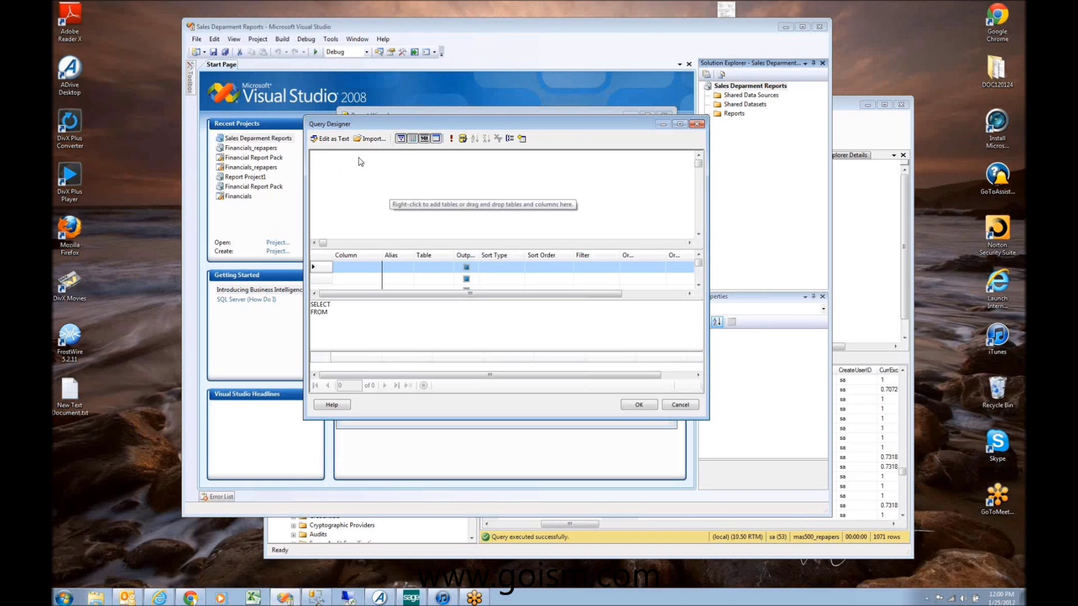
right_click(357, 167)
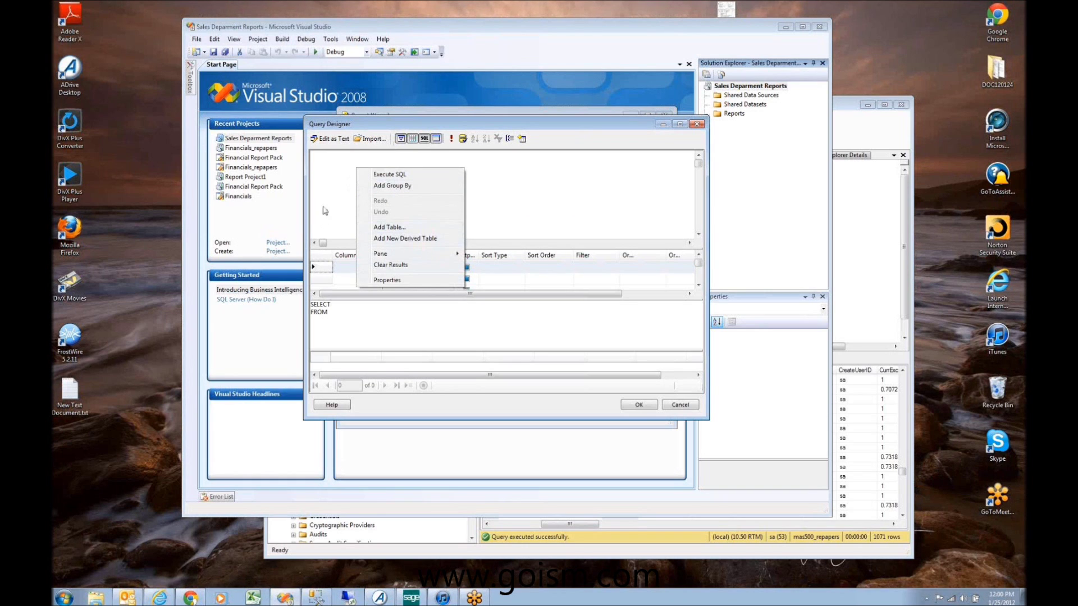
left_click(352, 197)
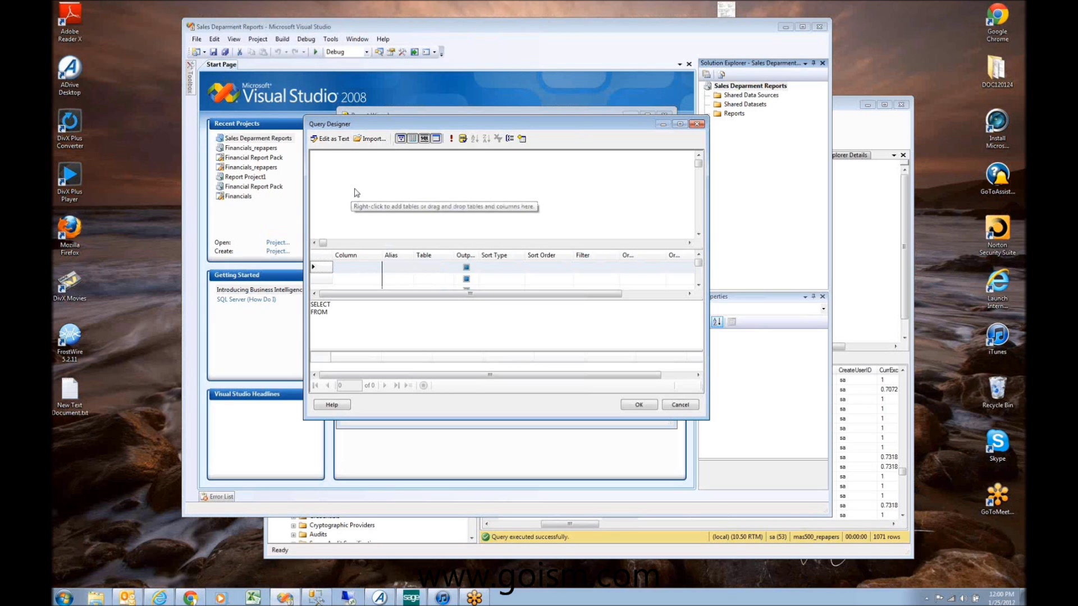
right_click(354, 186)
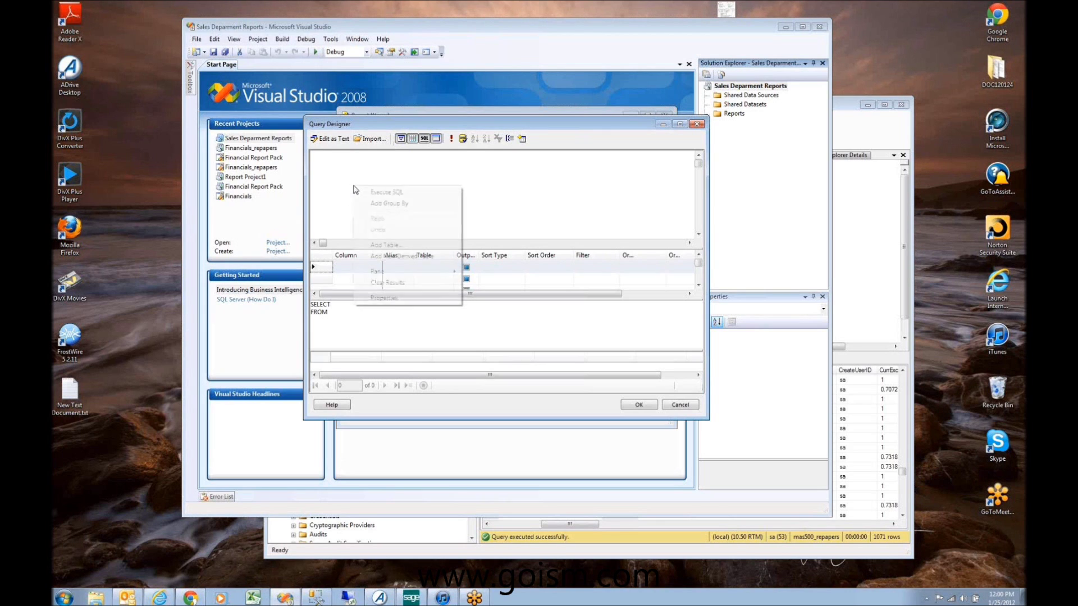
left_click(386, 245)
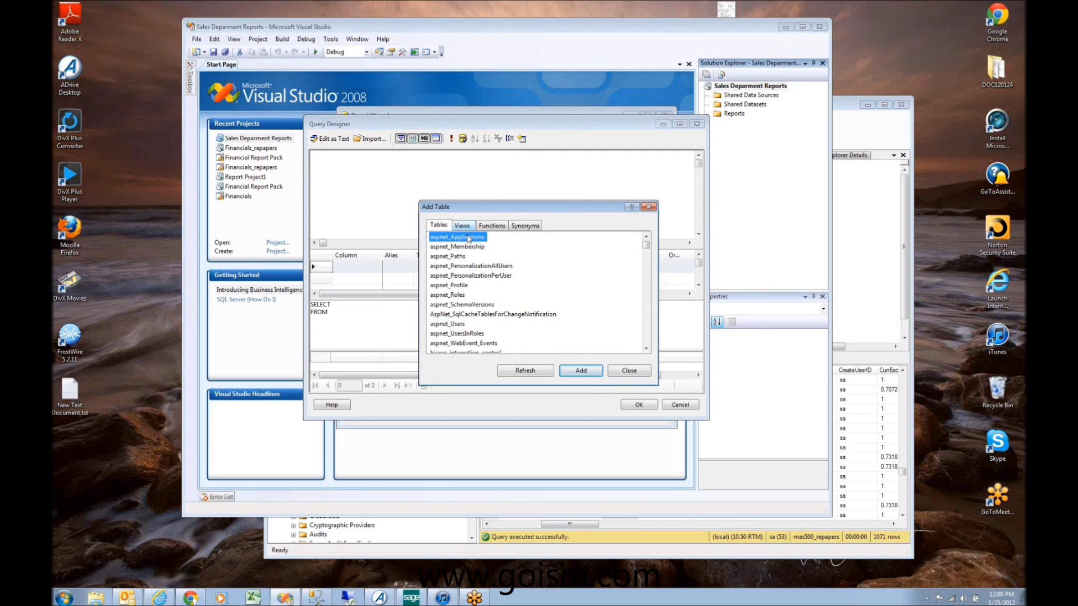
left_click(467, 228)
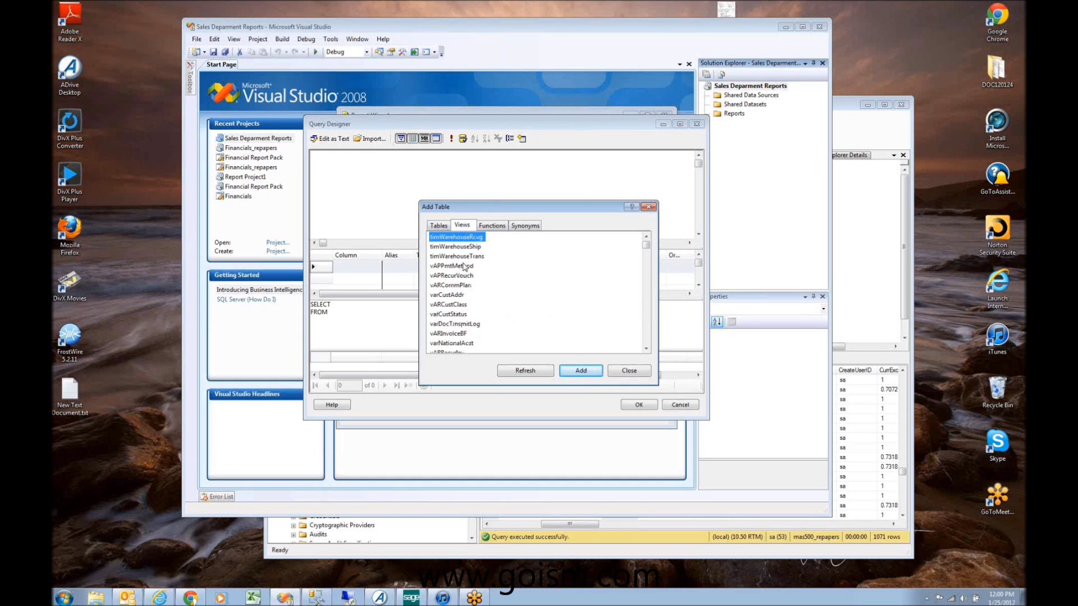
scroll(460, 315, "down", 10)
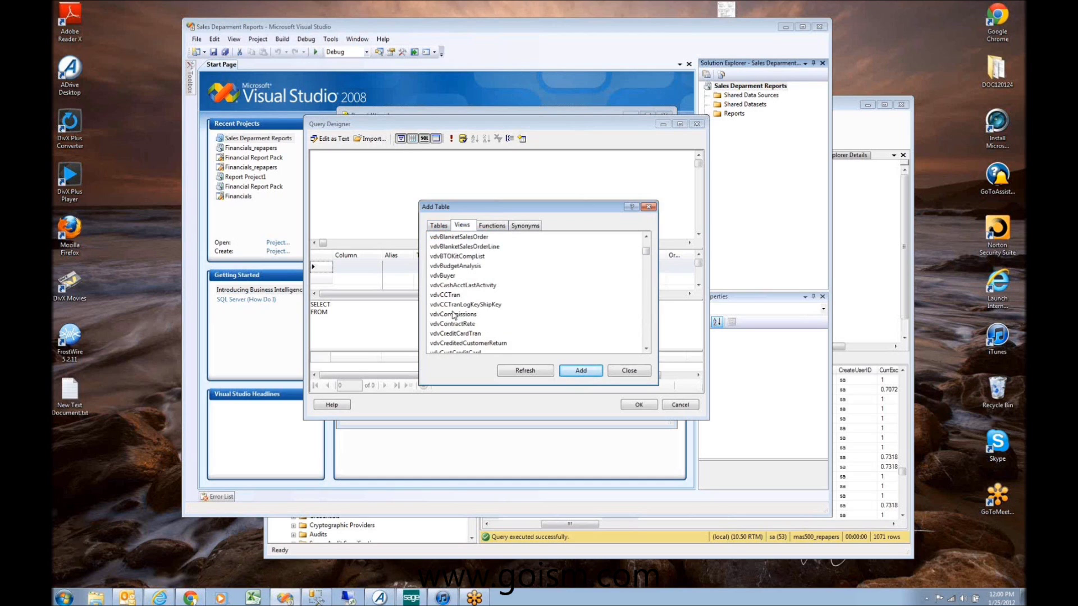
left_click(454, 315)
type("vdvi")
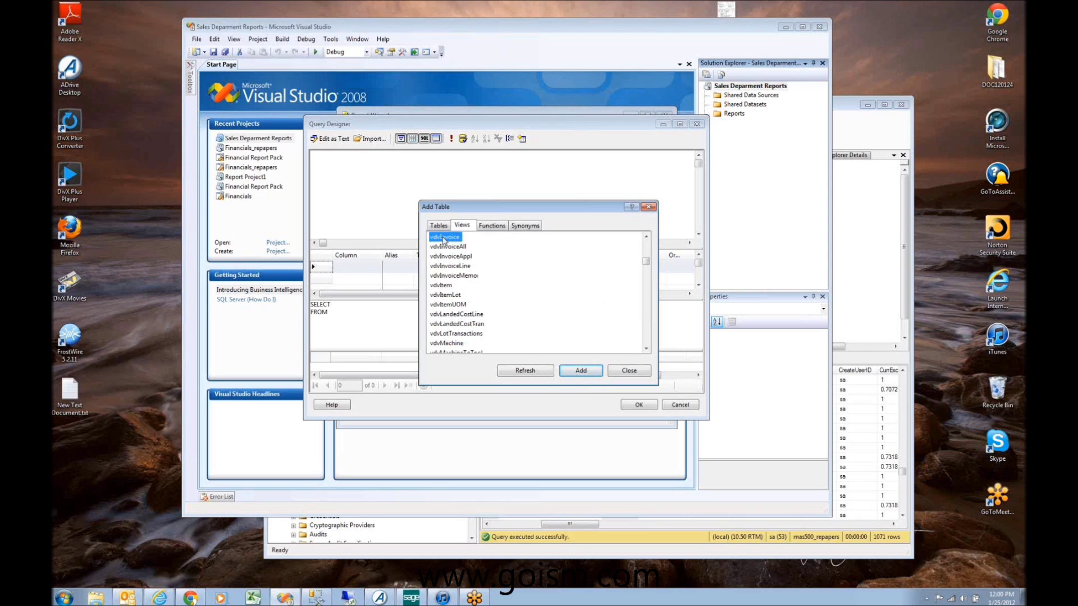
left_click(578, 371)
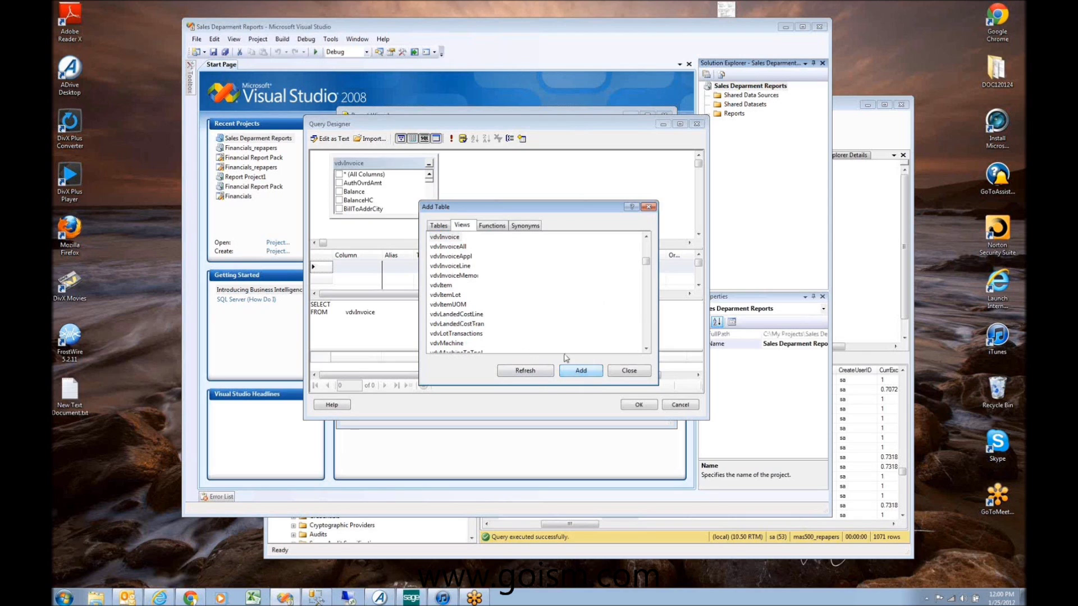
left_click(629, 371)
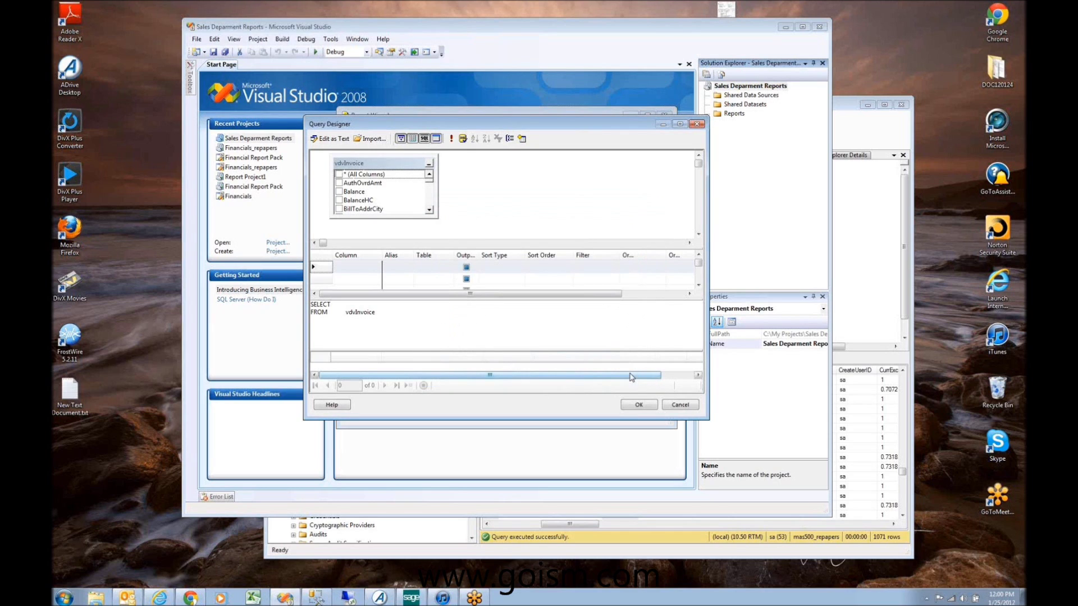
Step: Tick the CustID, CustName and InvoiceAmt columns in the vdvInvoice box
left_click_drag(439, 218, 476, 232)
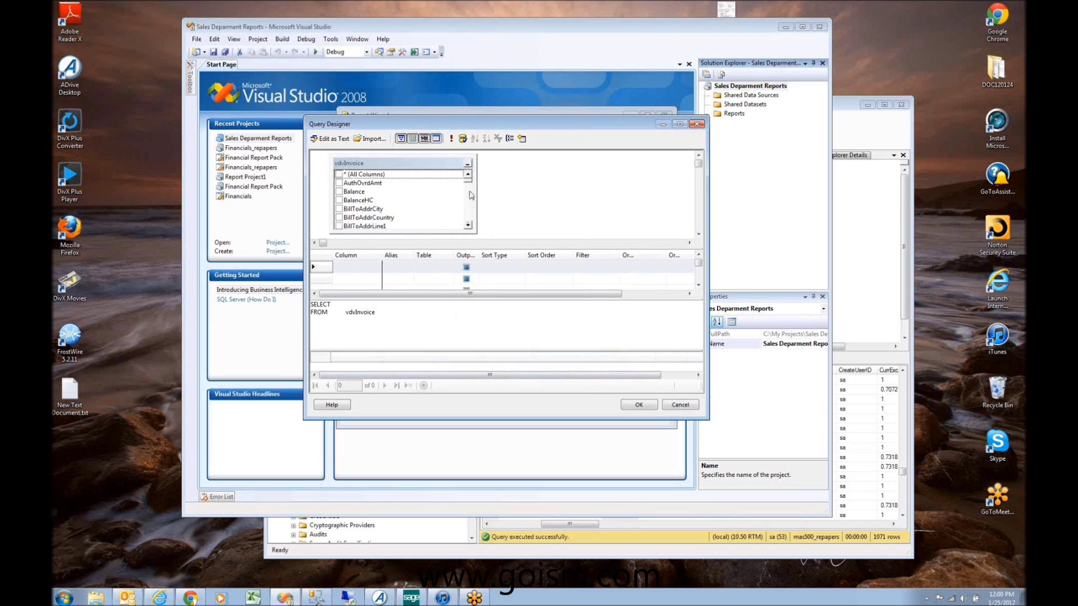
scroll(470, 211, "down", 6)
scroll(471, 212, "down", 4)
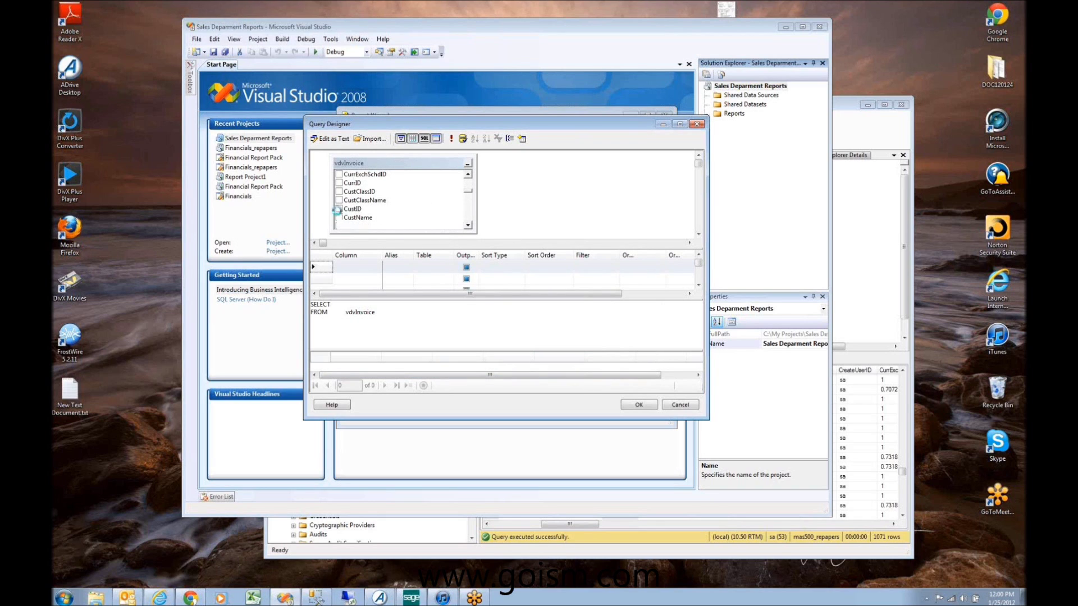
left_click(339, 209)
left_click(339, 218)
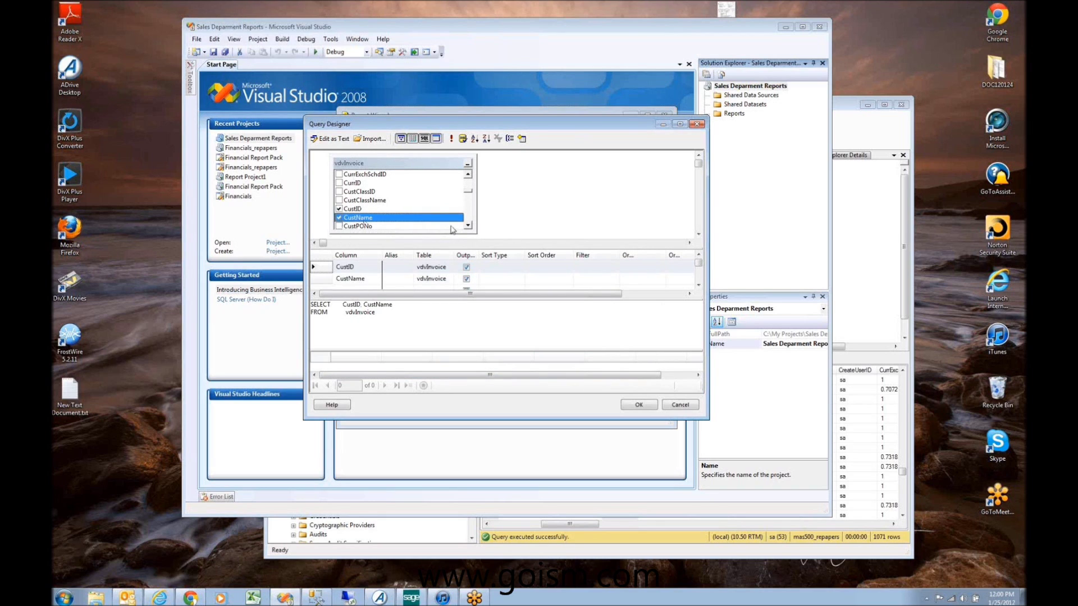
scroll(468, 227, "down", 5)
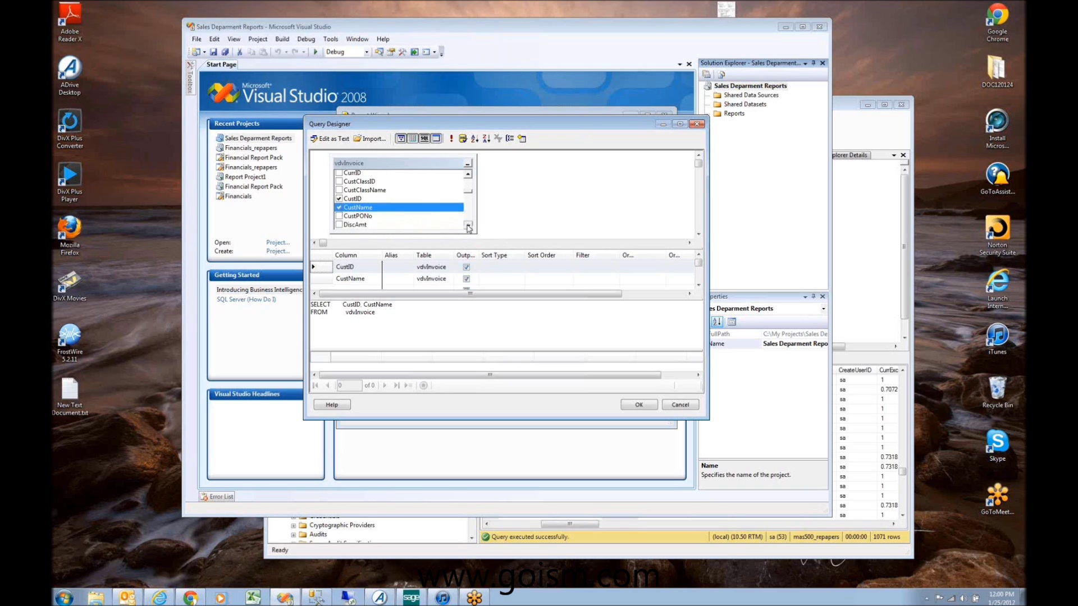
scroll(469, 227, "down", 2)
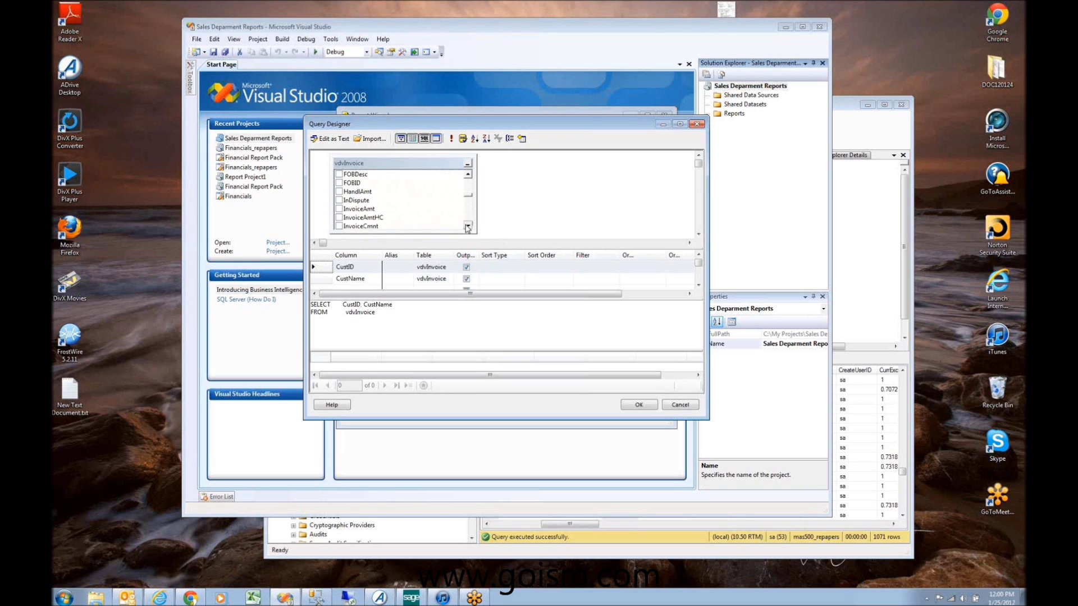
left_click(348, 210)
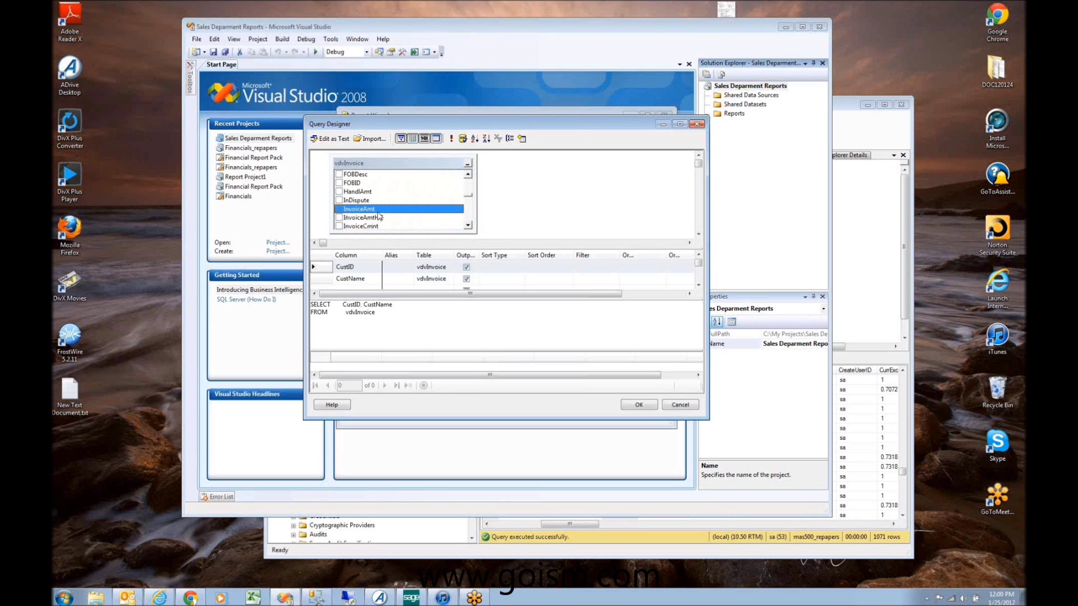
key("space")
scroll(468, 227, "down", 4)
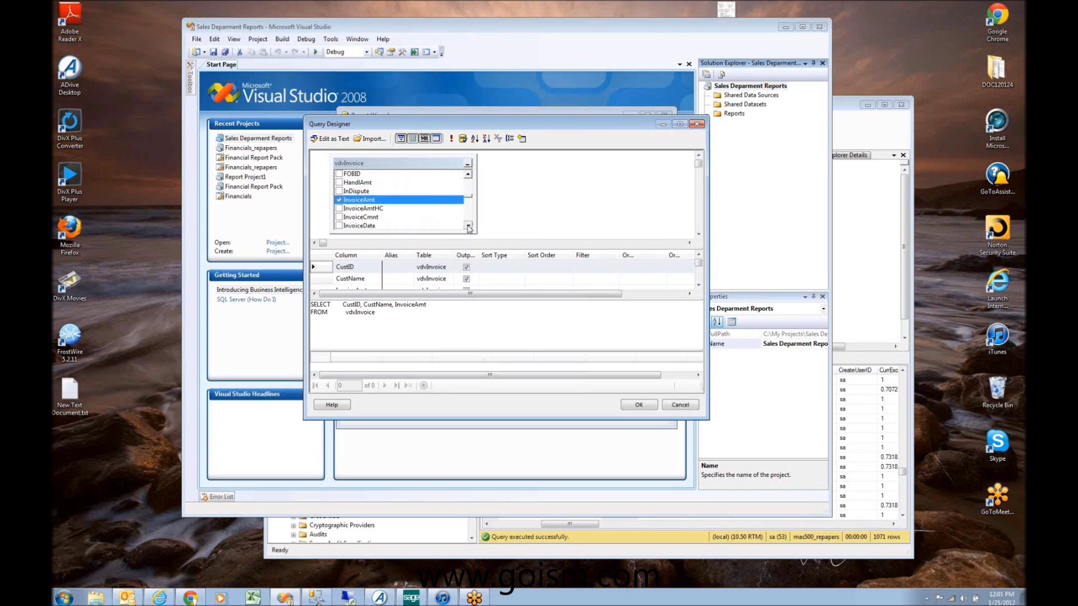
left_click(468, 227)
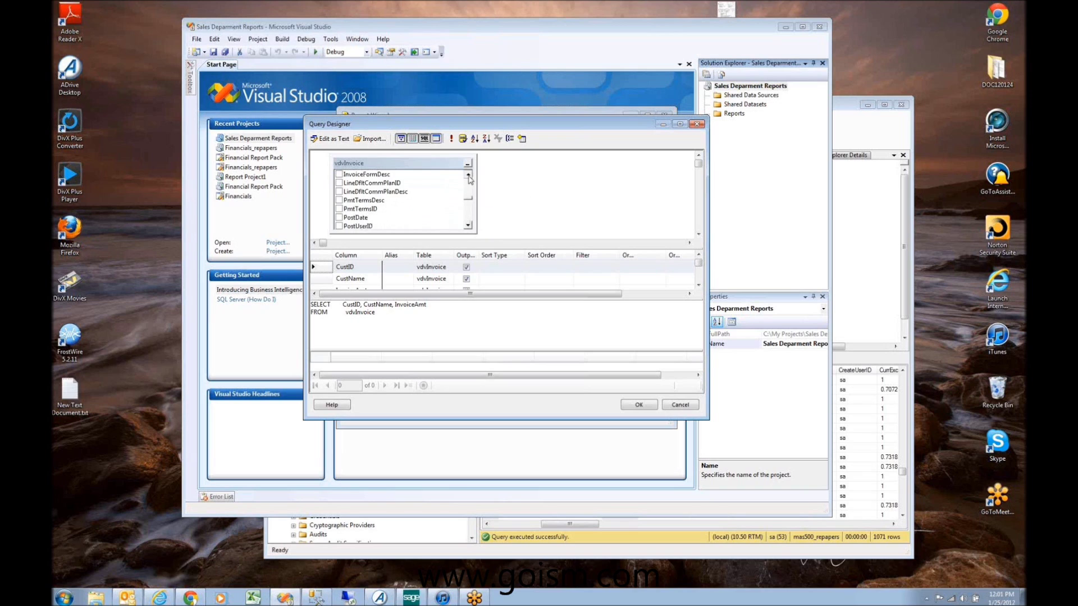
Step: Tick the InvoiceDate, PostDate and CompanyID columns as well
left_click(339, 175)
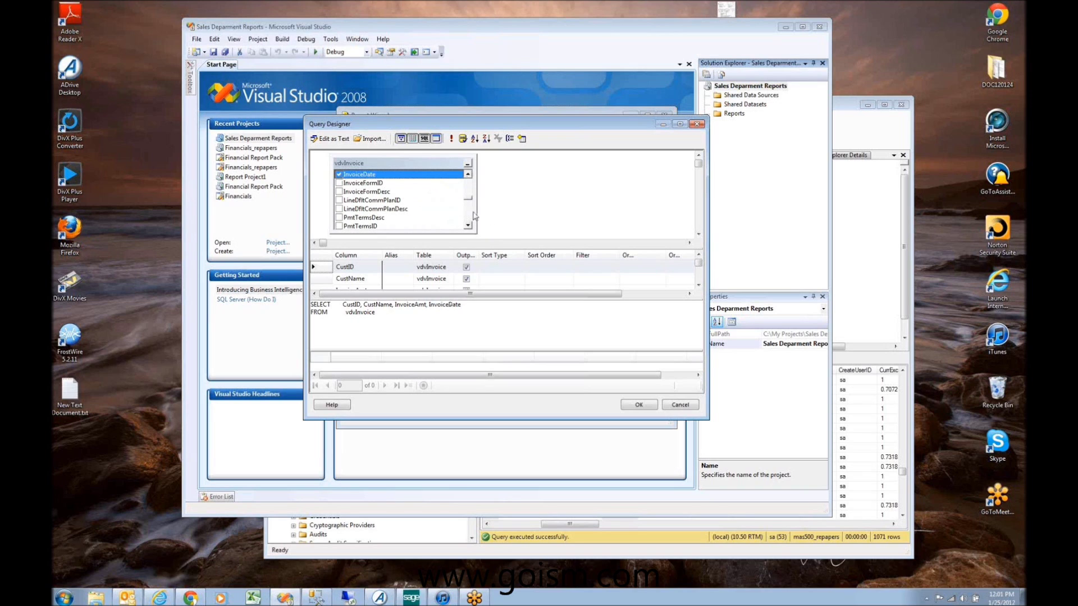
scroll(465, 219, "down", 2)
left_click(346, 192)
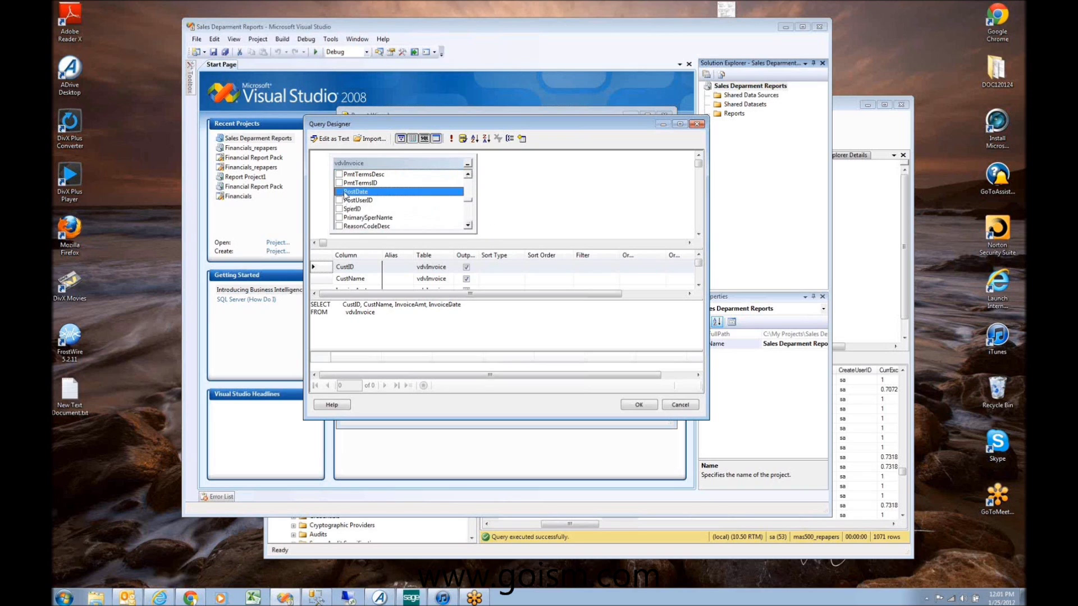
left_click(339, 191)
scroll(468, 183, "up", 15)
left_click_drag(468, 184, 470, 195)
left_click(469, 175)
scroll(349, 179, "up", 2)
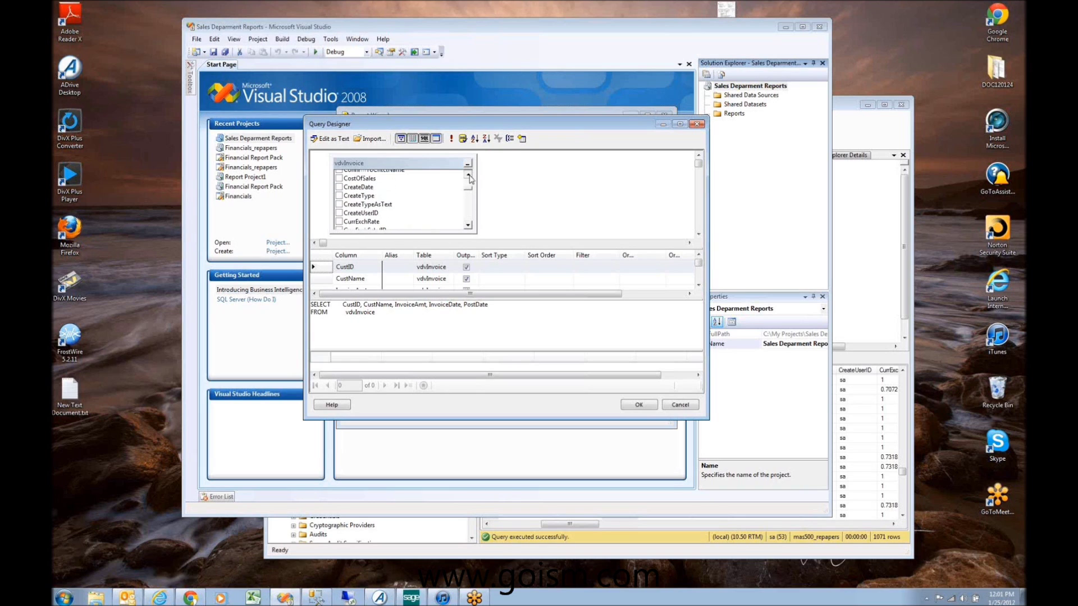
left_click(339, 183)
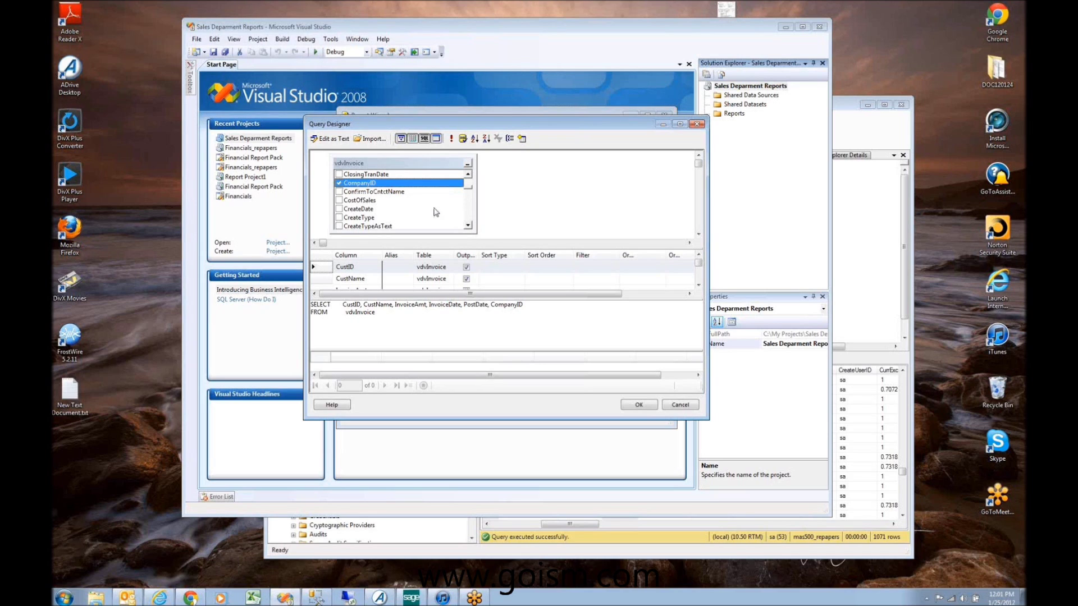
Step: Review the generated SQL text and accept the query
left_click(377, 314)
key("ctrl+a")
left_click(383, 314)
key("ctrl+a")
left_click(385, 317)
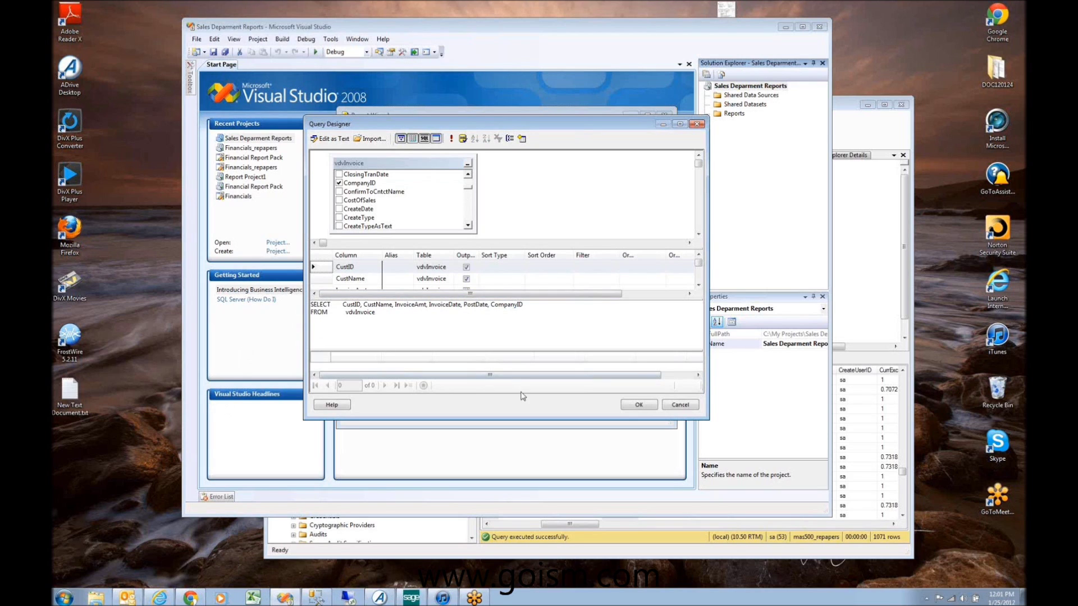
left_click(639, 405)
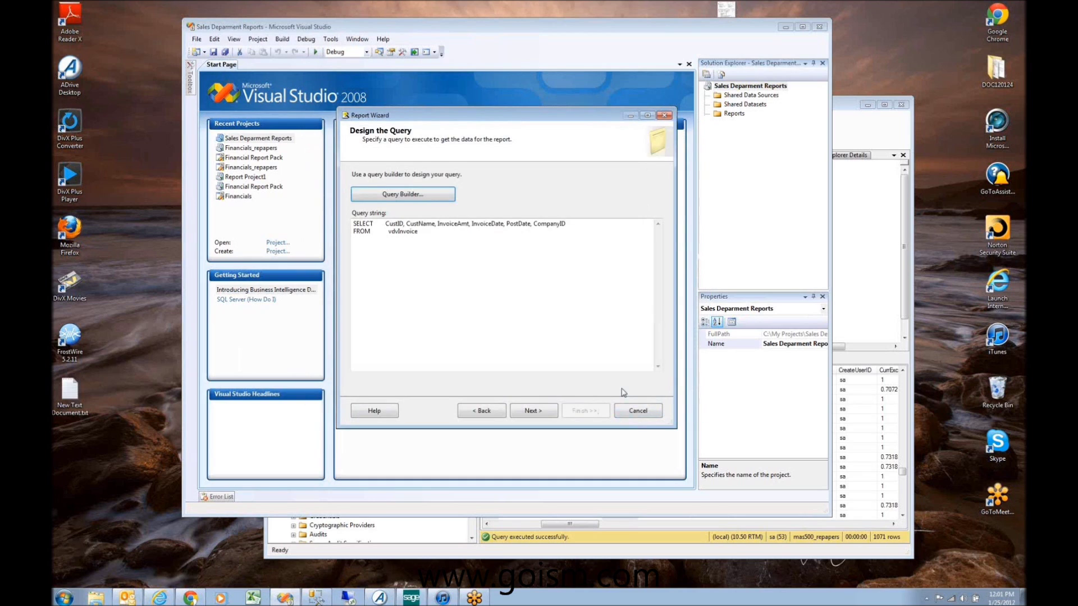
Step: Pick Tabular rather than Matrix as the report type and continue to Design the Table
left_click(544, 413)
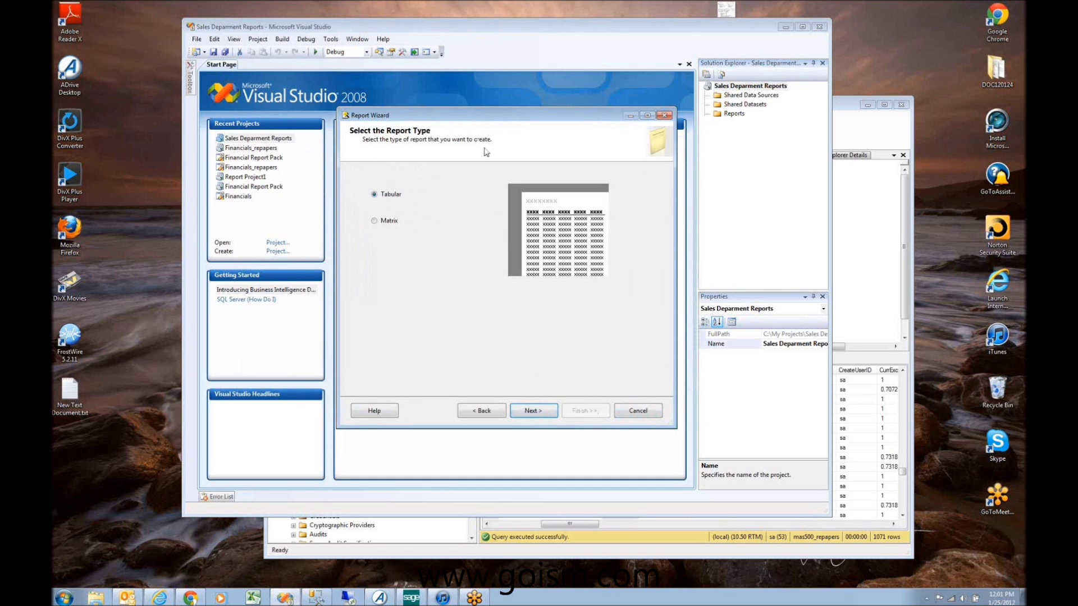
left_click(395, 221)
left_click(394, 195)
left_click(533, 412)
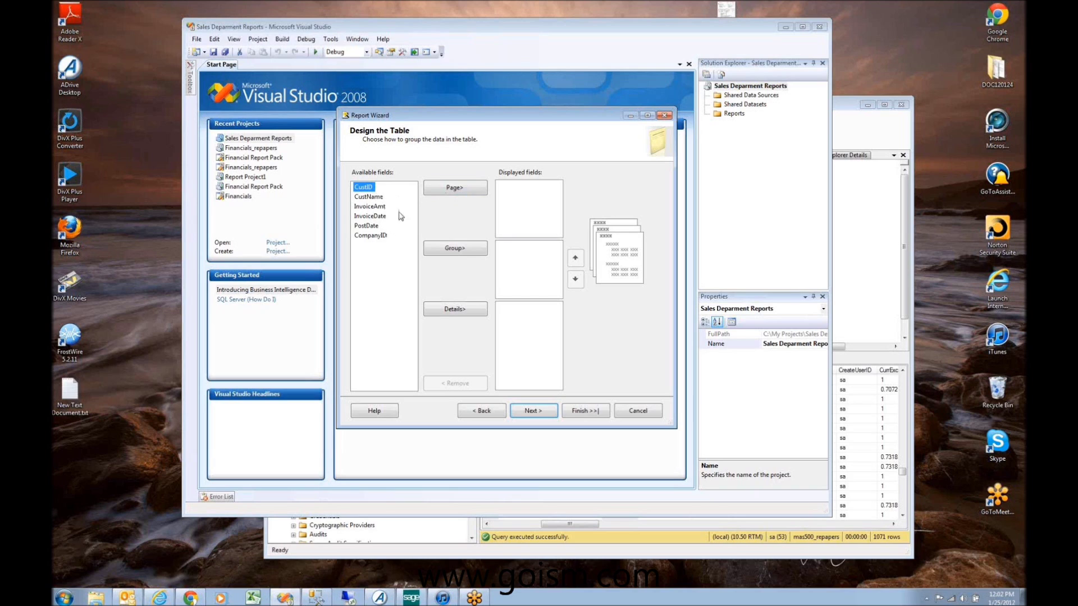
Step: Place CustID on Page, CustName in Group, and InvoiceAmt in Details
left_click(443, 191)
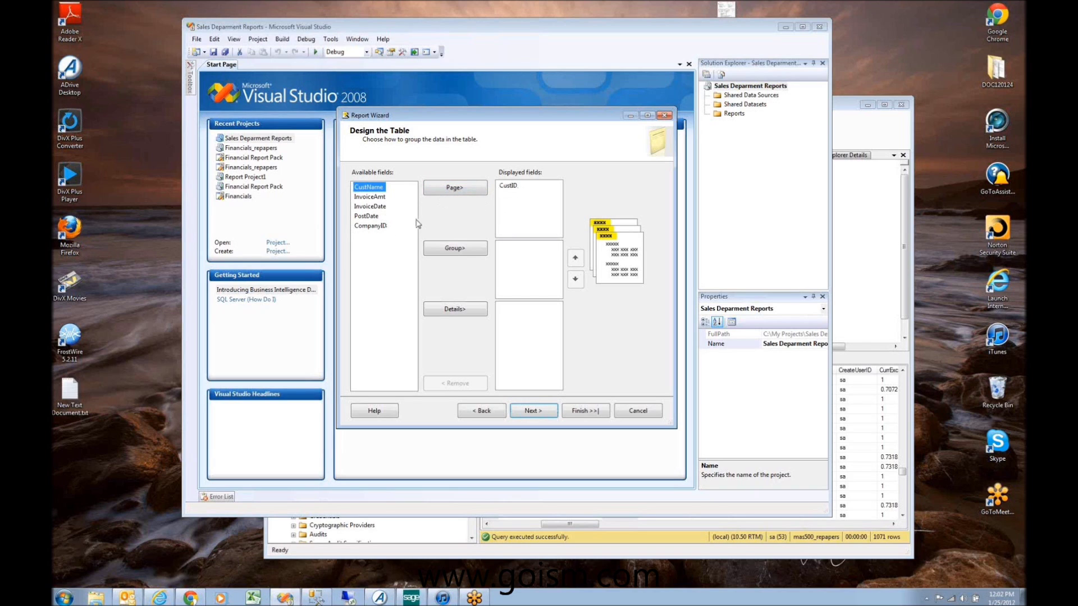
left_click(449, 248)
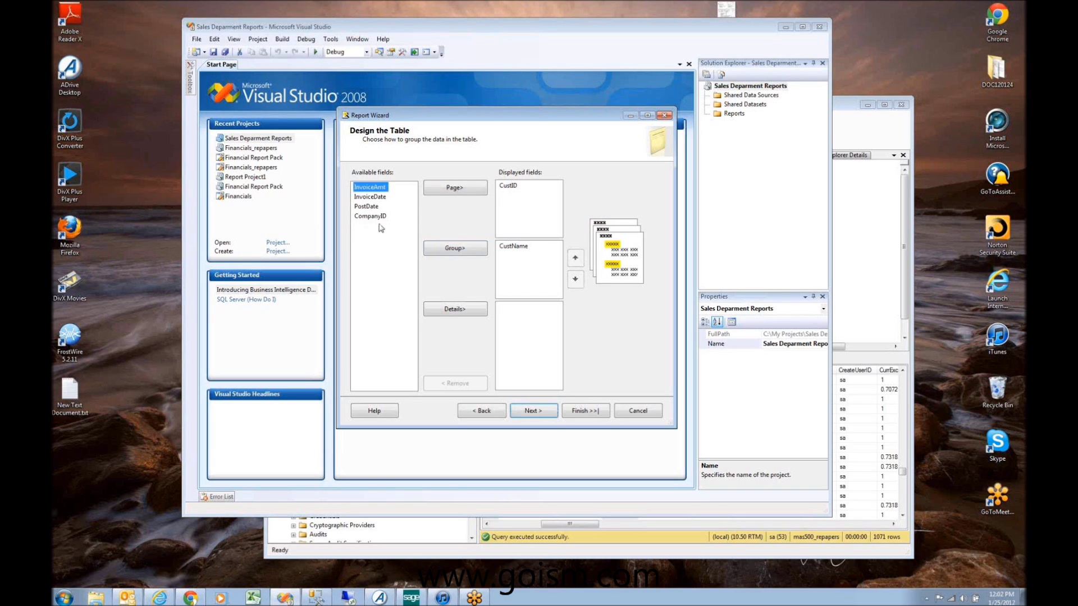
left_click(451, 311)
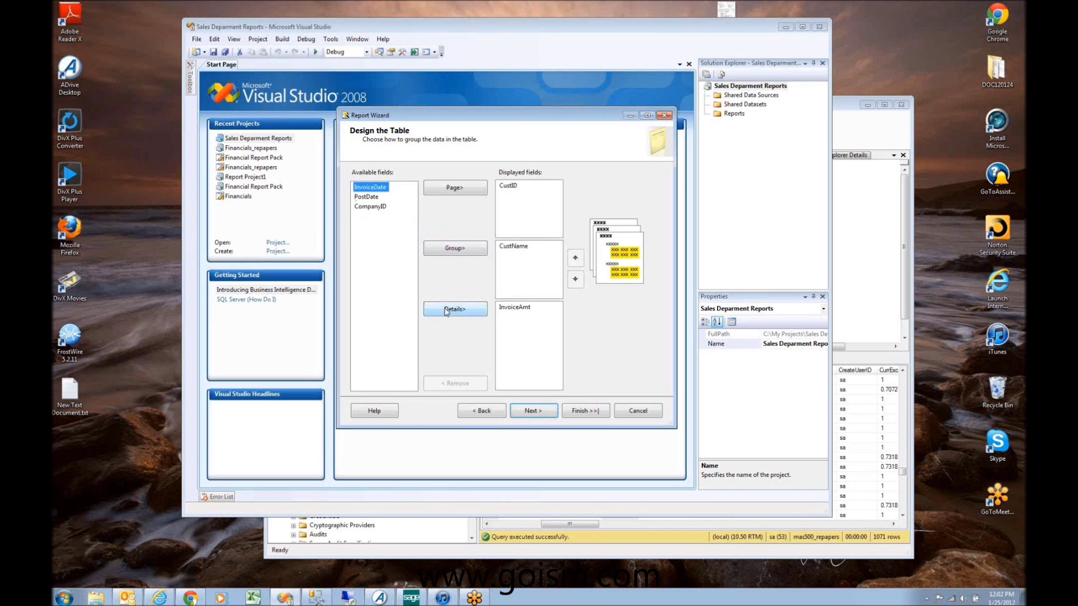
left_click(536, 416)
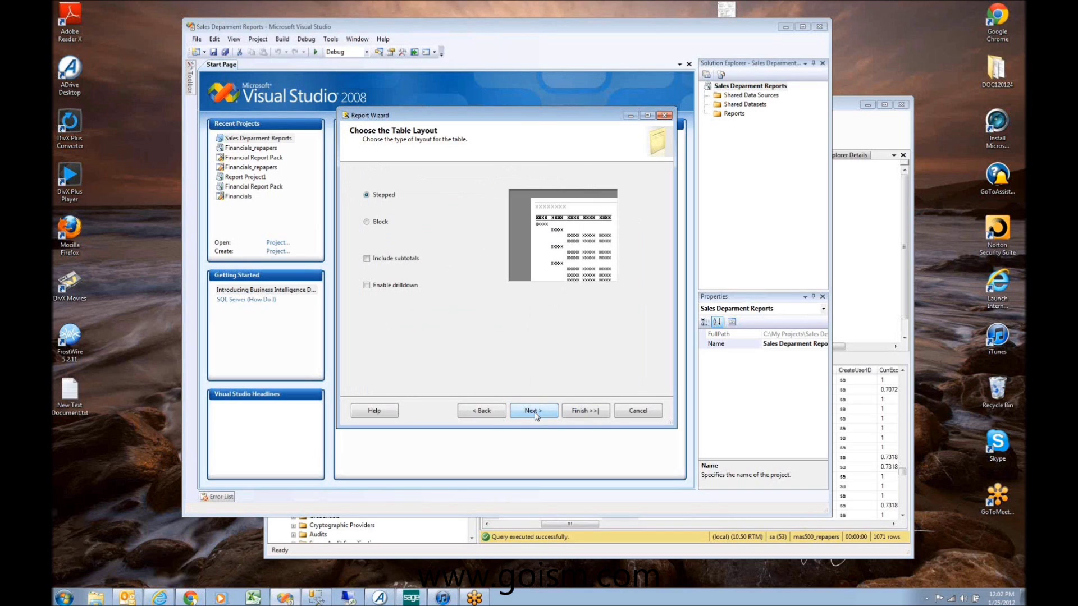
Step: Finish the wizard, naming the report 'Sales Report'
left_click(571, 408)
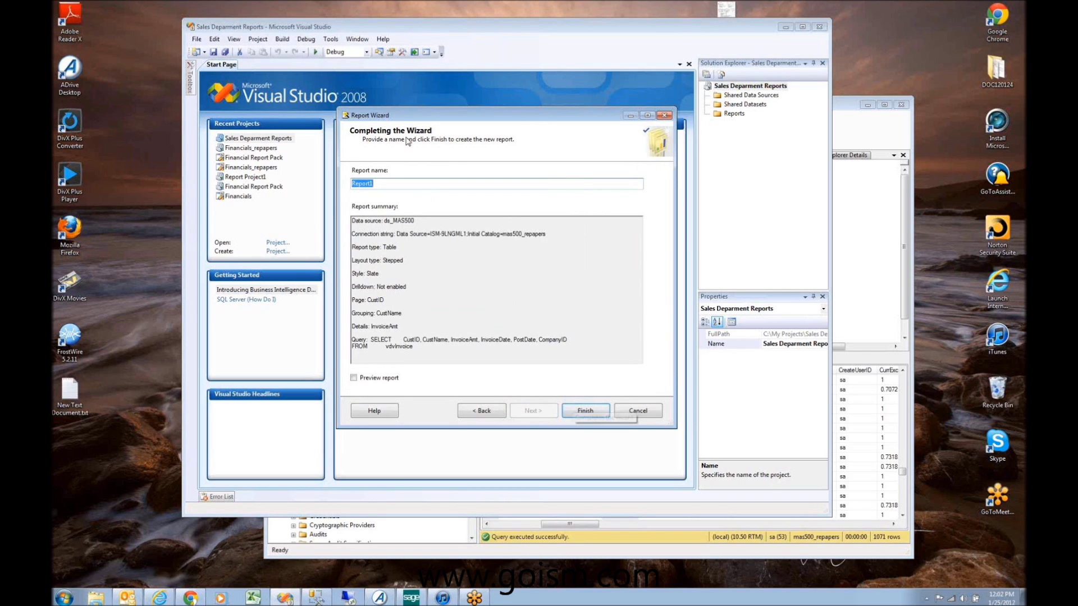
type("Sales Report")
key("Return")
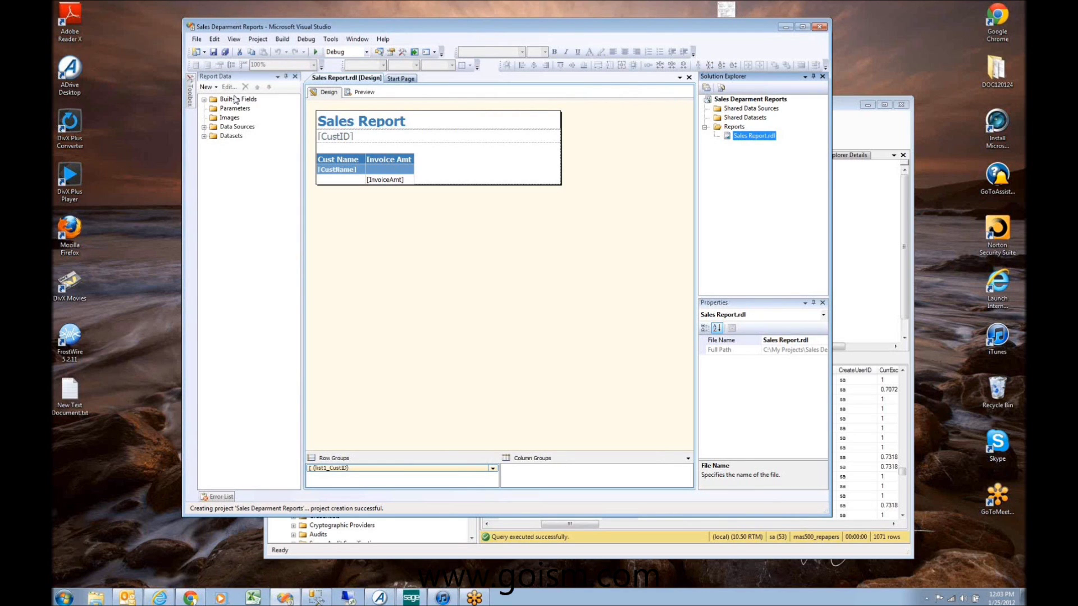
left_click(383, 39)
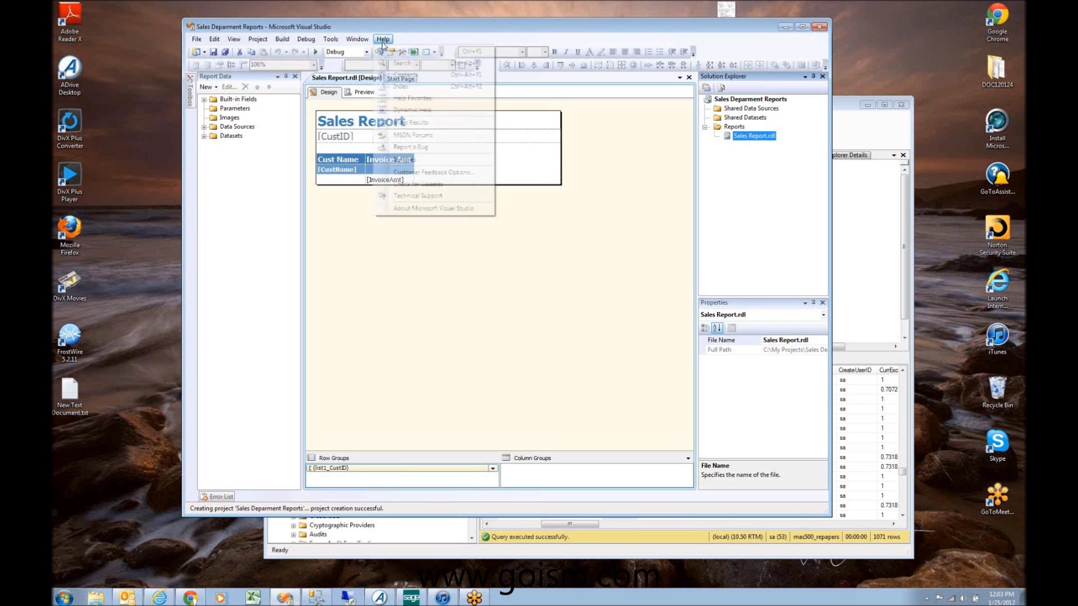
left_click(406, 210)
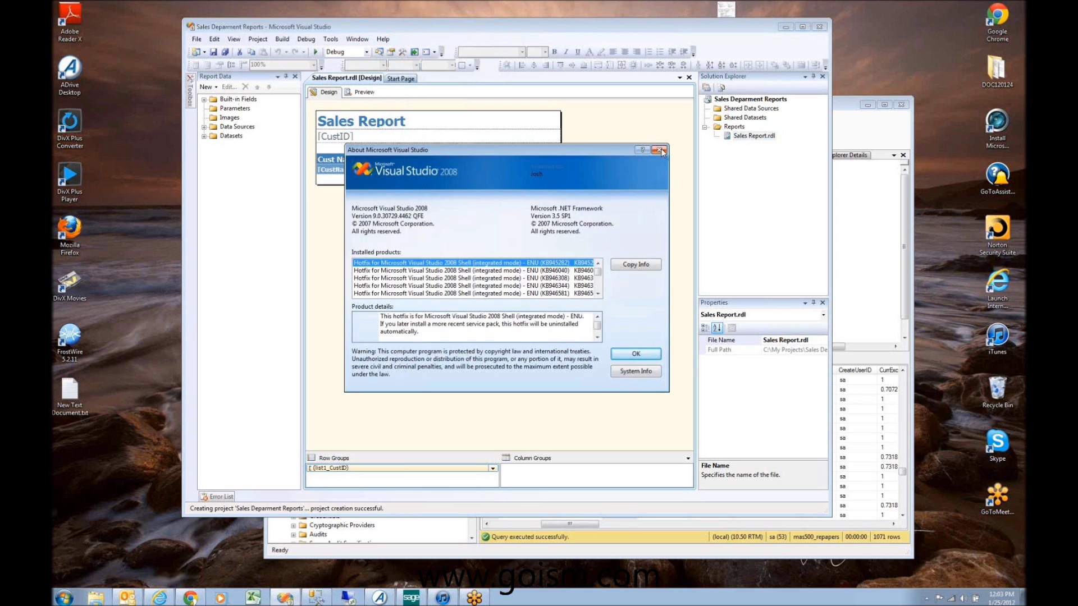
left_click(660, 150)
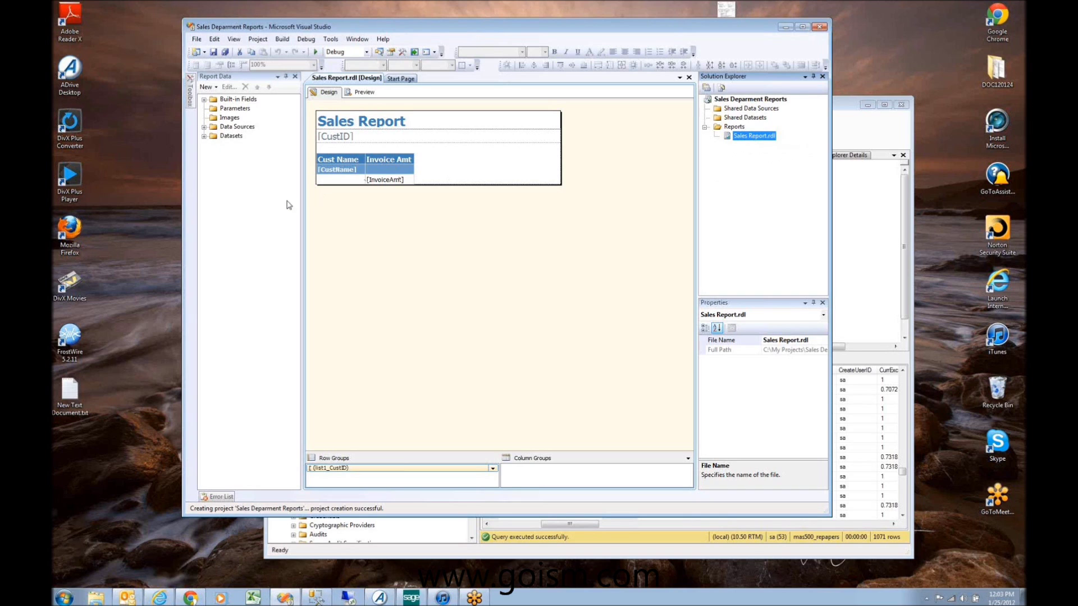
Step: Maximize Visual Studio, expand DataSet1 and ds_MAS500 in Report Data, and preview the Sales Report
left_click(803, 26)
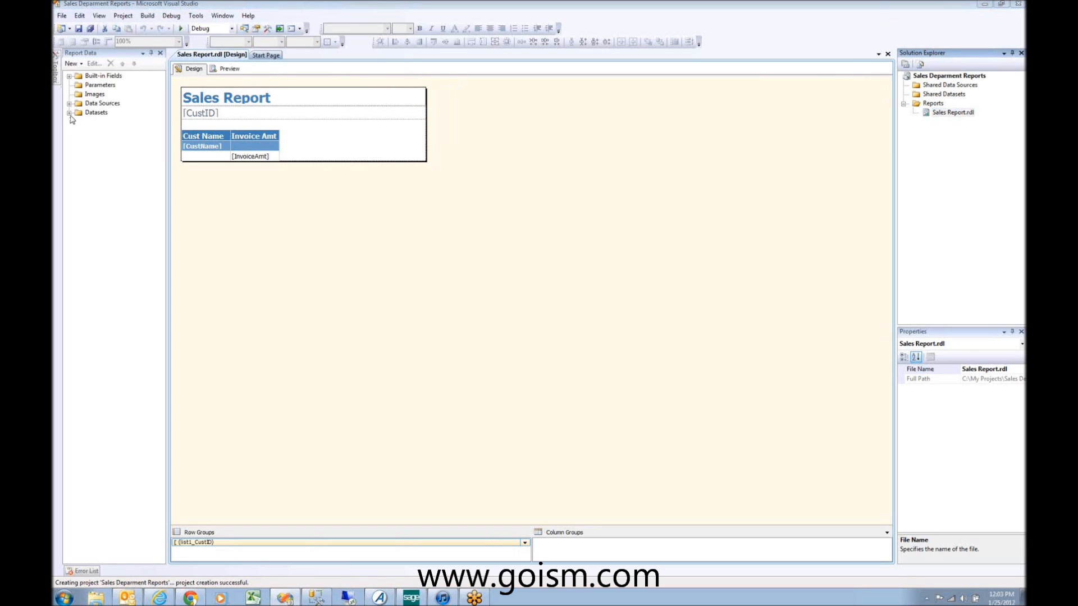
left_click(69, 113)
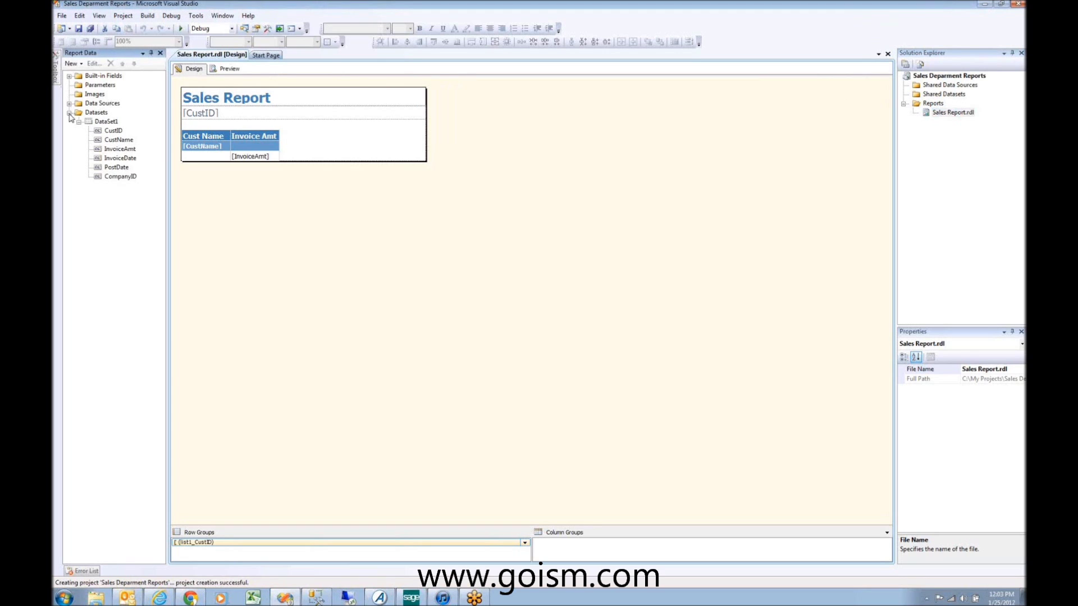
left_click(107, 121)
left_click(69, 104)
left_click(114, 115)
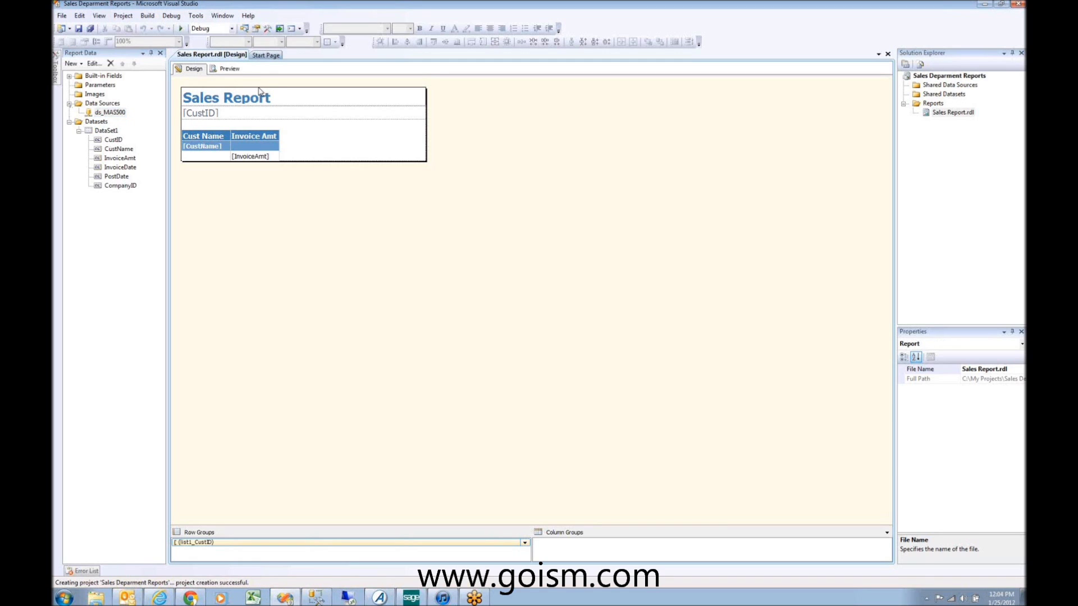
left_click(227, 68)
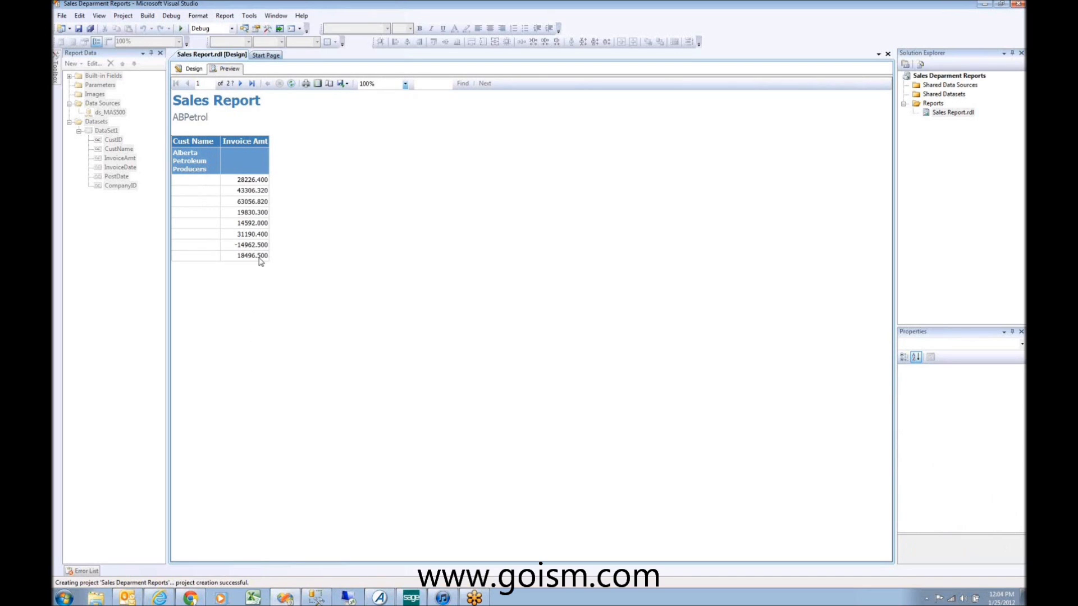
Step: Return to the Design view and click into the [CustID] textbox and back out
left_click(196, 71)
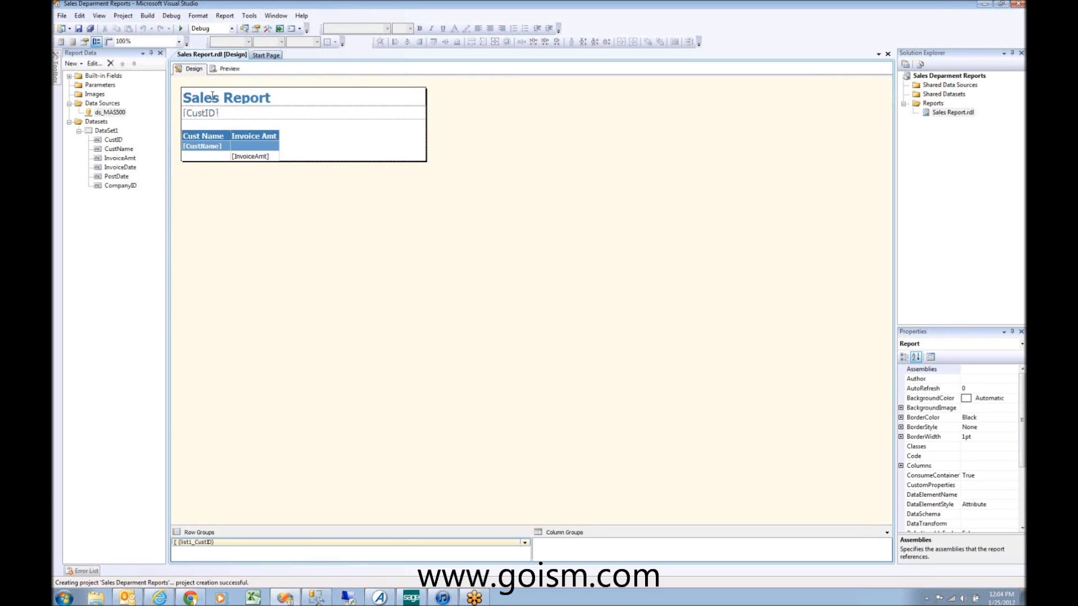
left_click(222, 112)
left_click(222, 112)
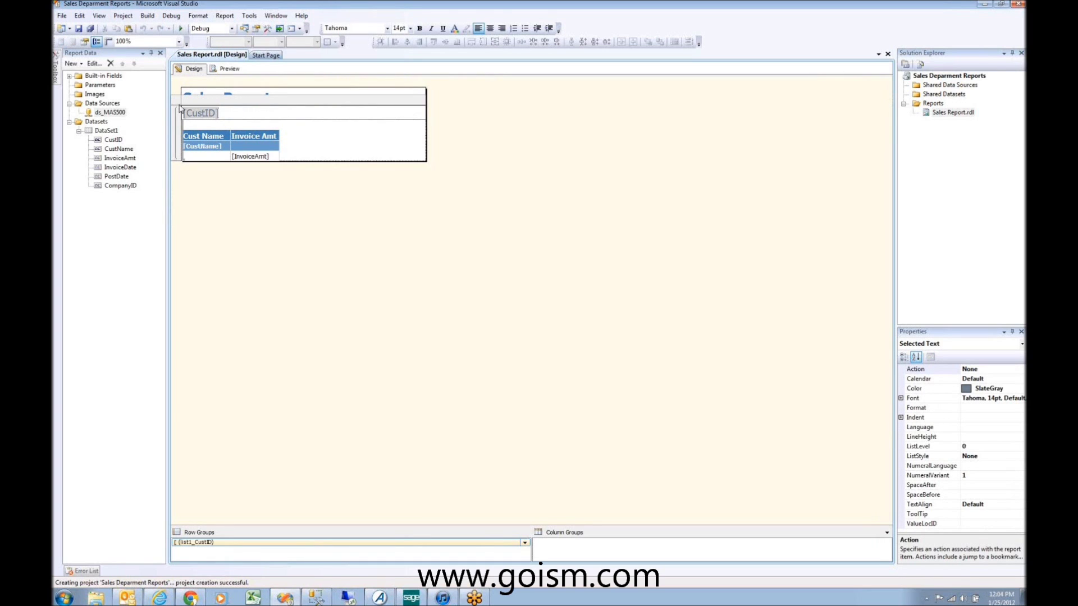
left_click(300, 161)
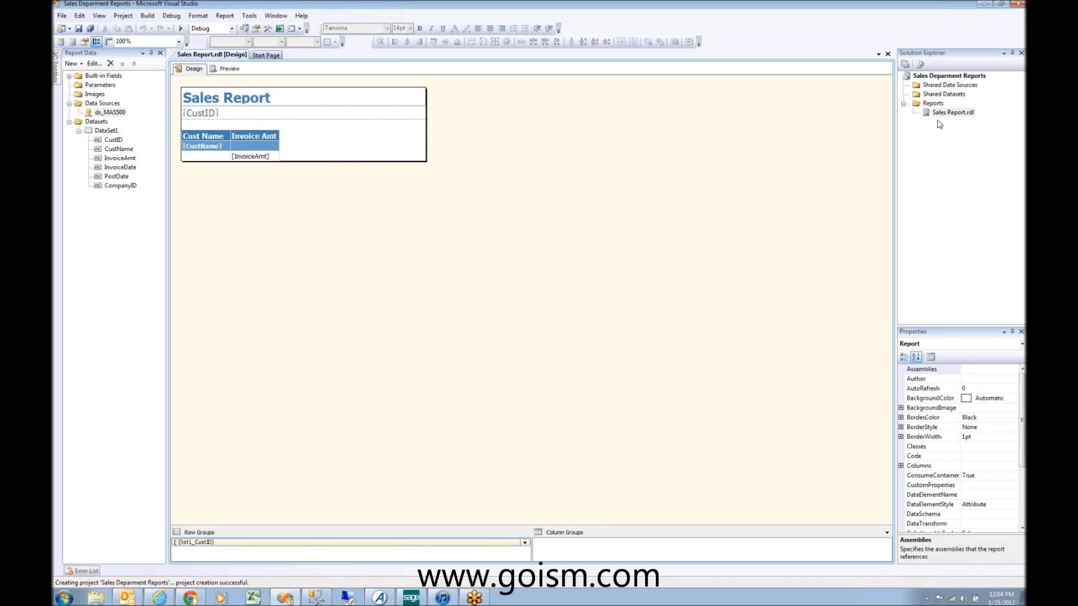
Step: Select Sales Report.rdl in Solution Explorer, dismiss its context menu, then select Parameters
left_click(952, 113)
right_click(953, 114)
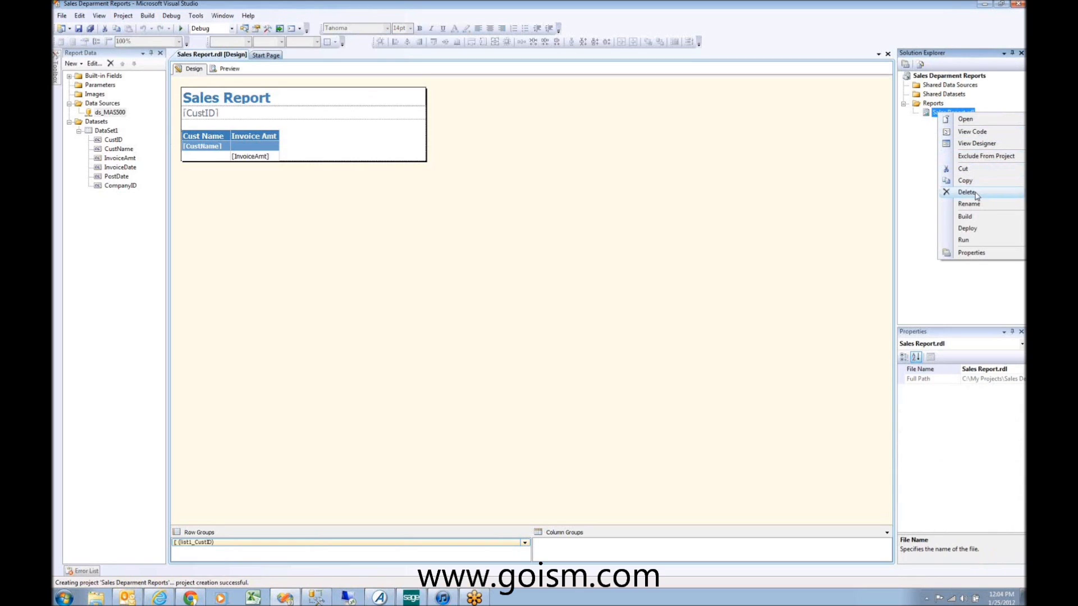
left_click(357, 169)
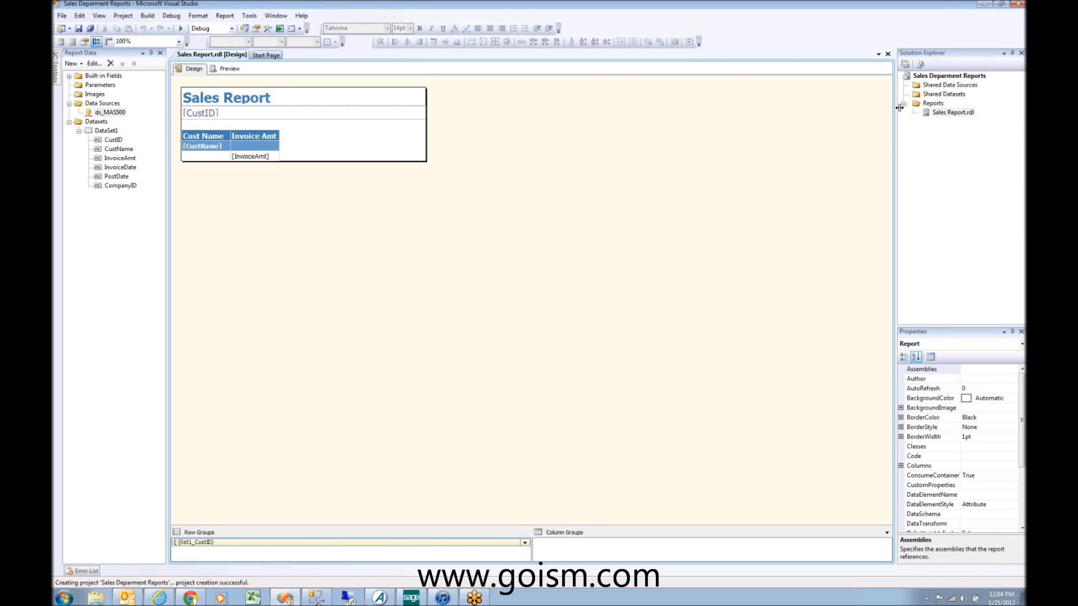
left_click(943, 114)
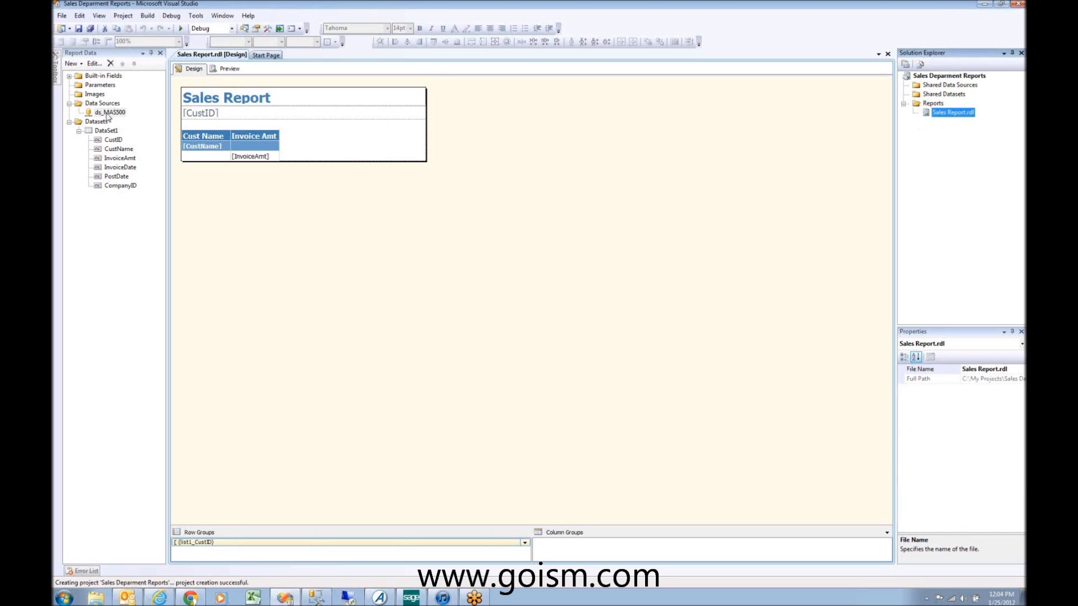
left_click(94, 84)
right_click(102, 85)
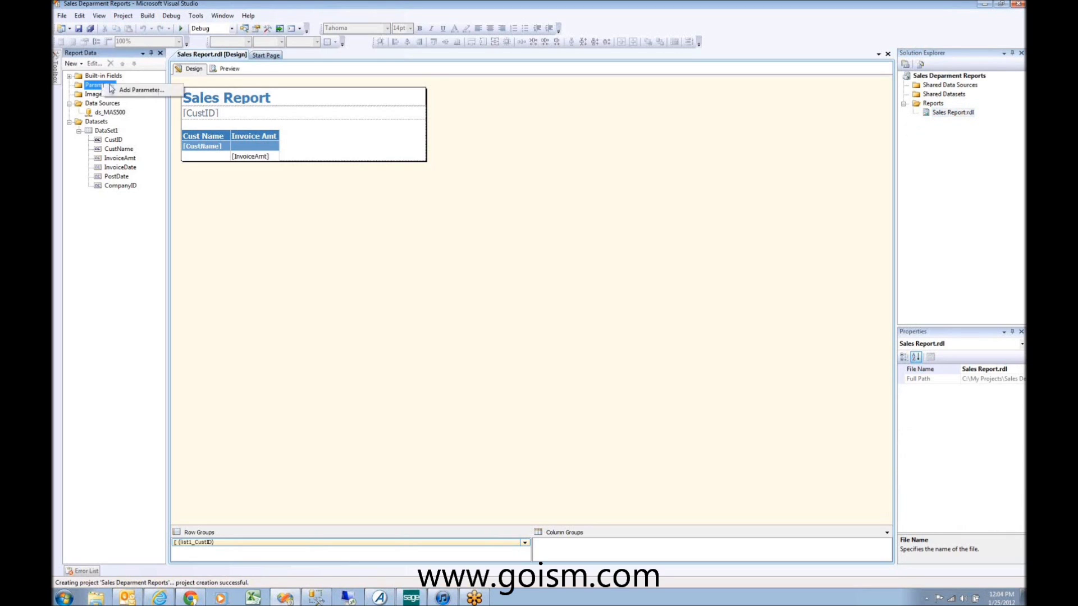
left_click(123, 91)
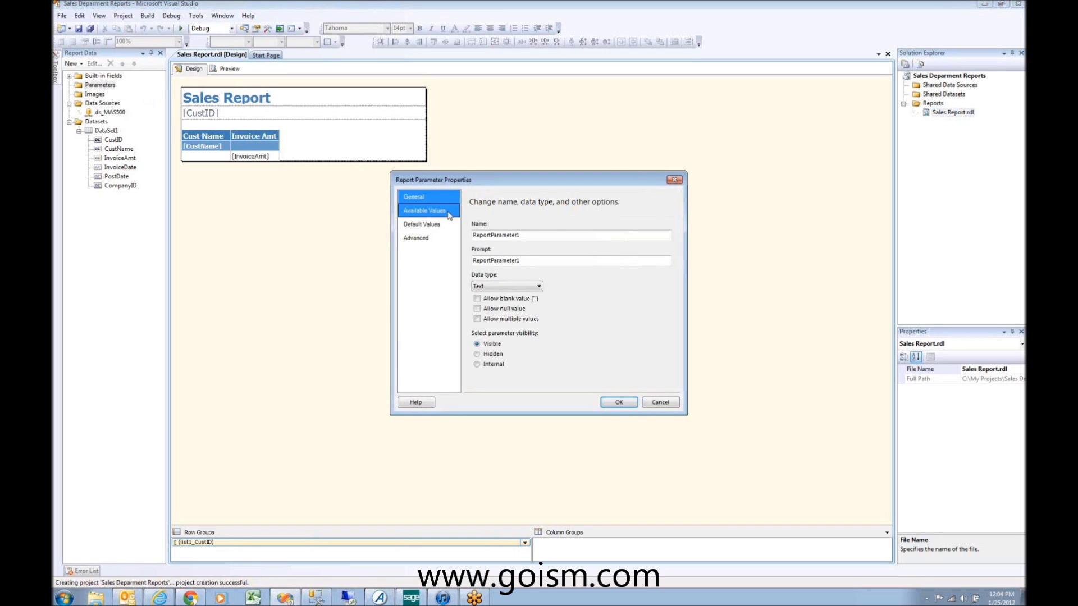
double_click(530, 234)
type("Compabn")
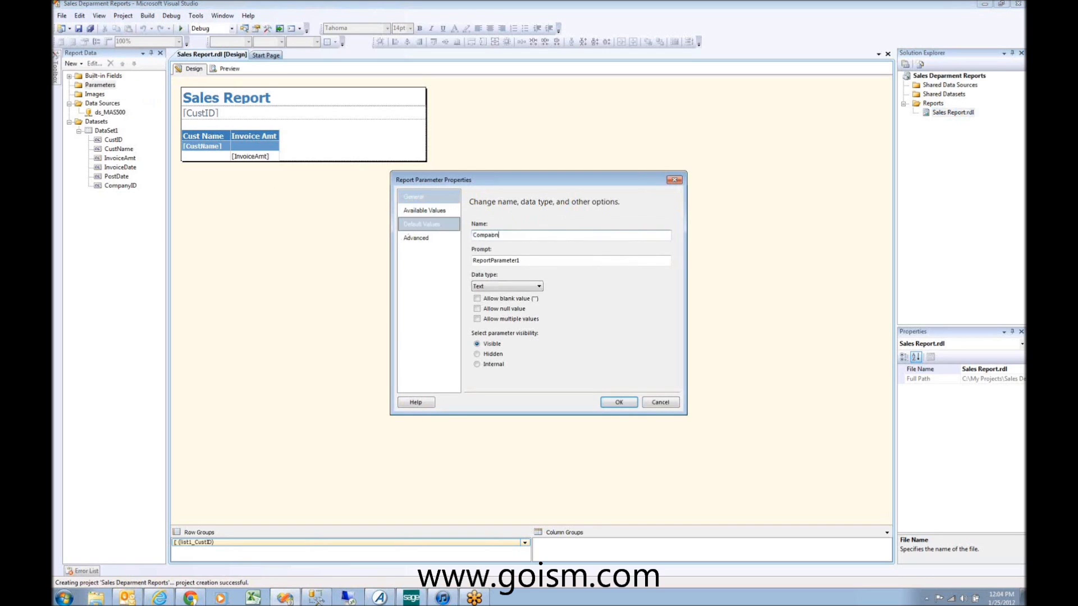
key("BackSpace")
key("BackSpace")
key("Tab")
type("Compan")
key("BackSpace")
key("BackSpace")
key("BackSpace")
key("BackSpace")
key("BackSpace")
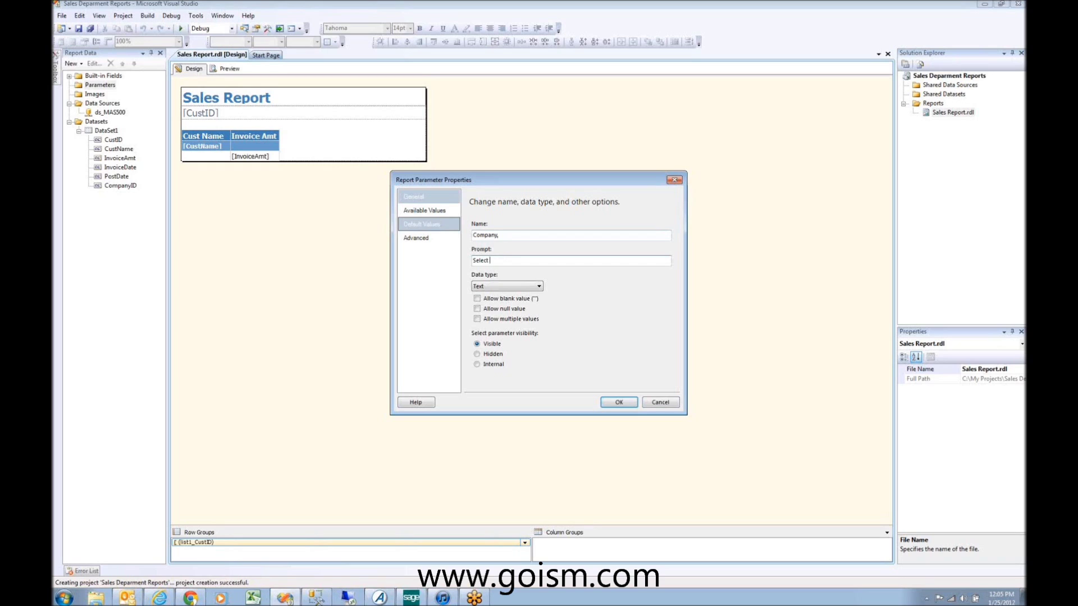
type("Comapn")
type("pany")
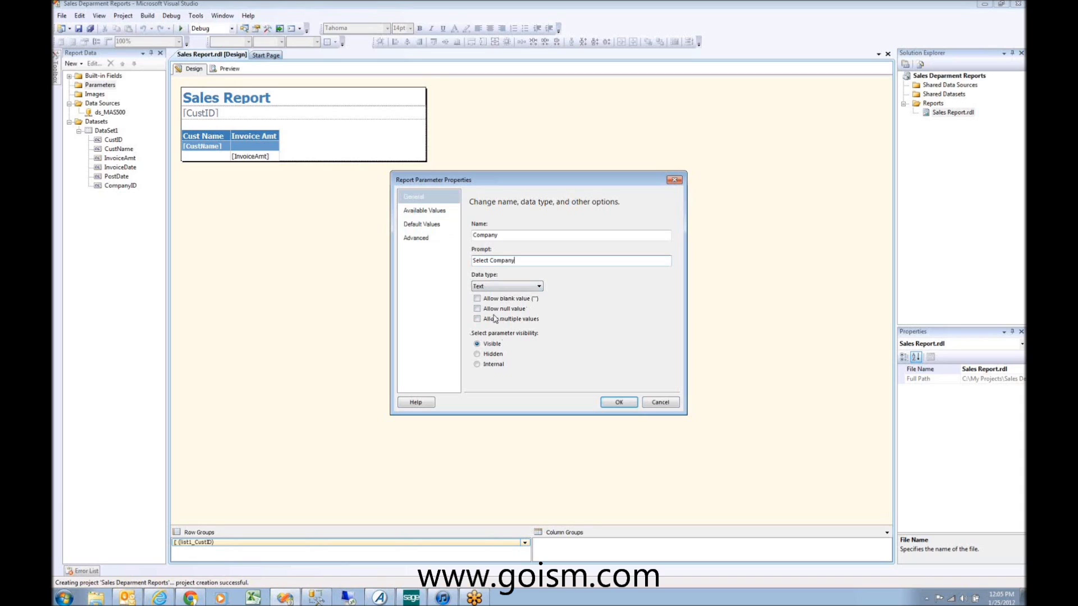
left_click(485, 287)
left_click(485, 294)
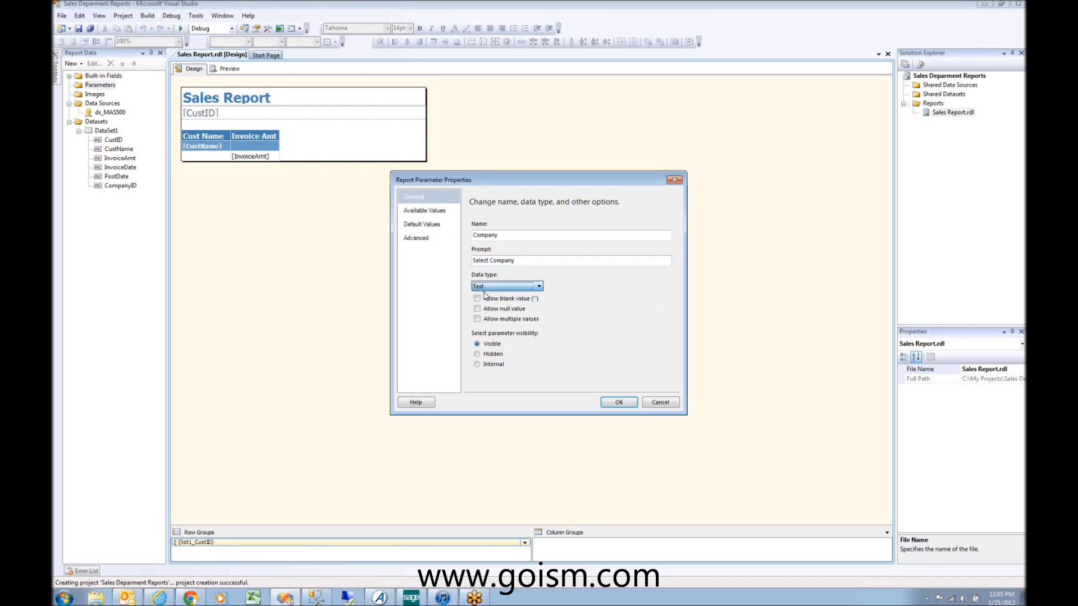
left_click(428, 212)
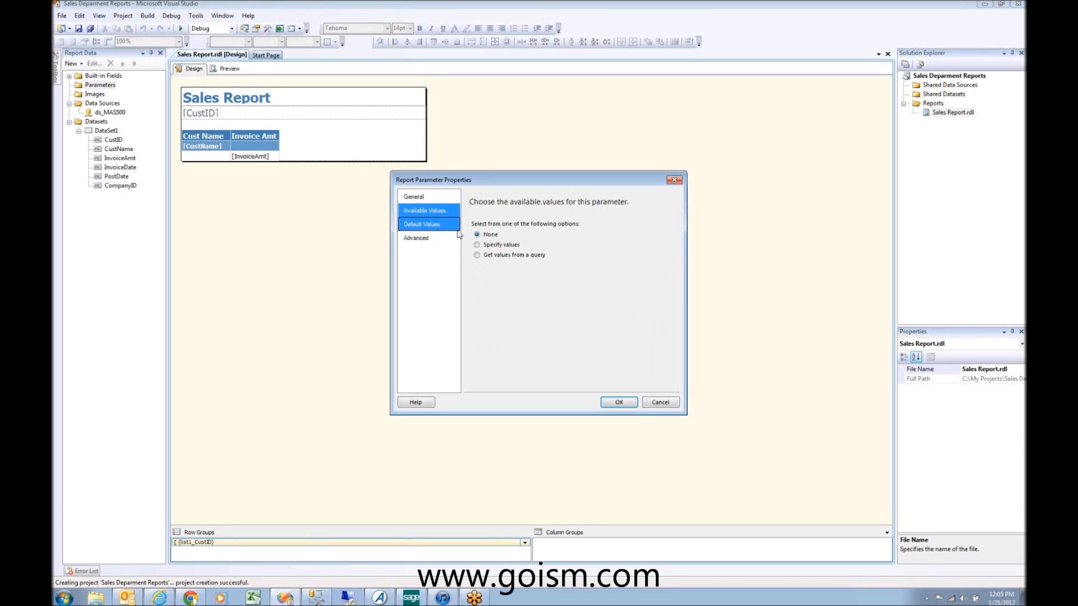
left_click(487, 257)
left_click(524, 289)
left_click(526, 289)
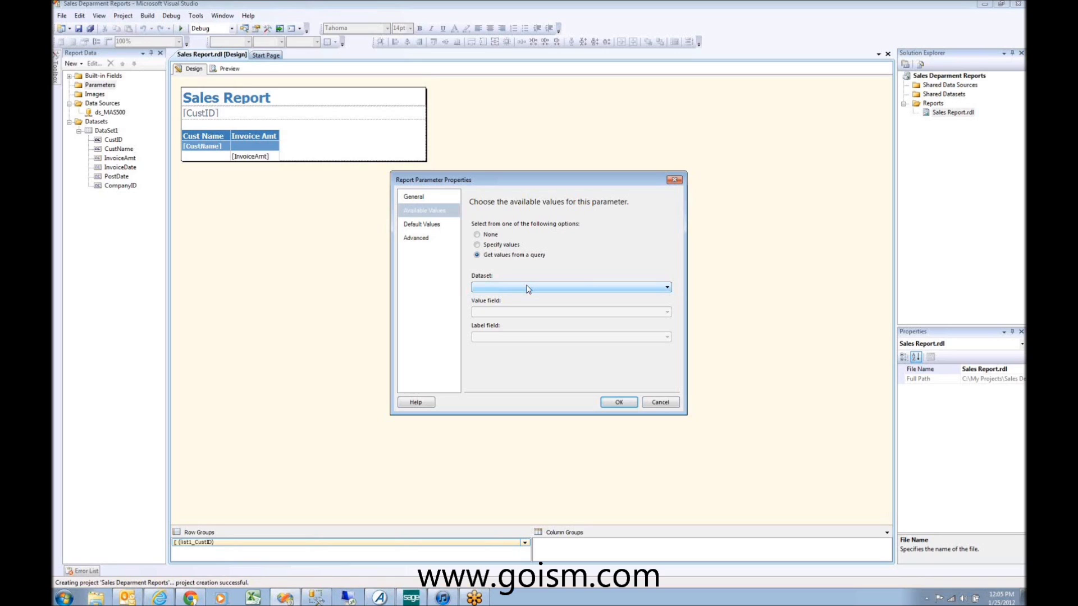
left_click(585, 290)
left_click(663, 404)
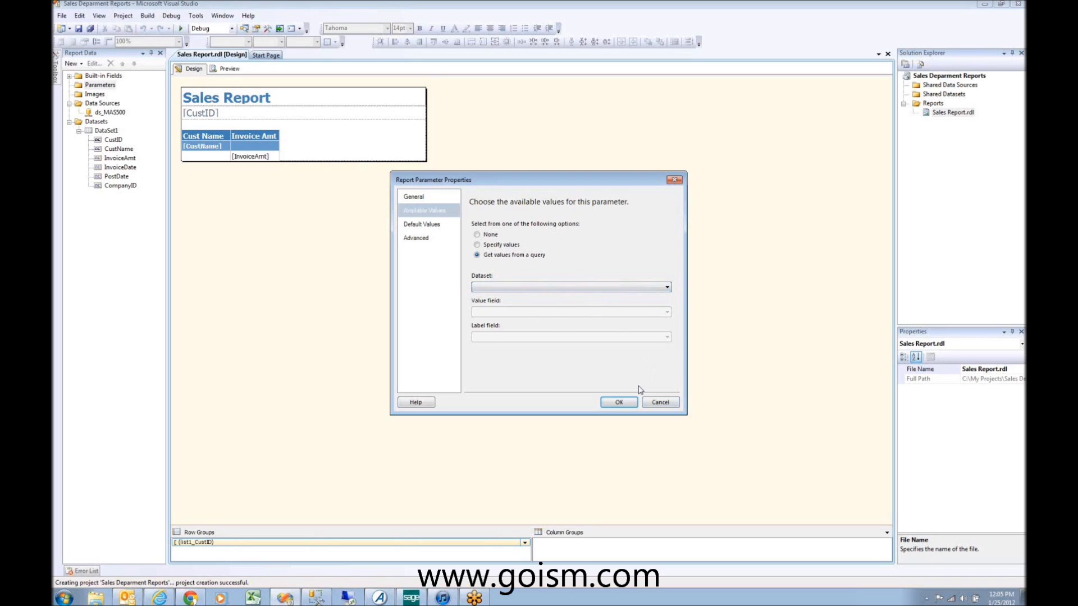
left_click(660, 402)
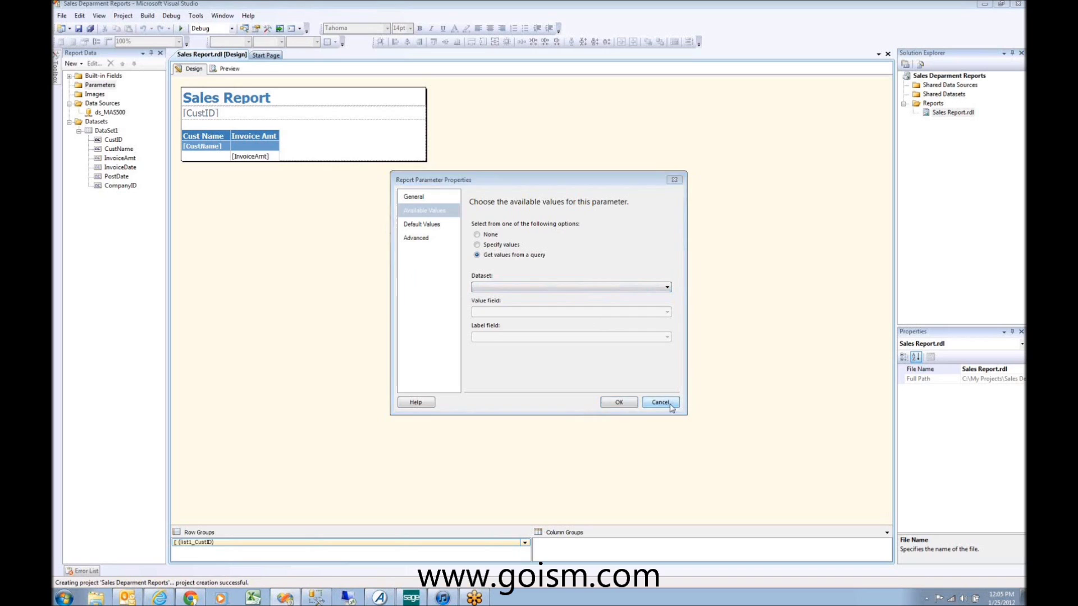
Step: Add a new dataset to the report named pm_CompanyID
left_click(96, 122)
right_click(100, 123)
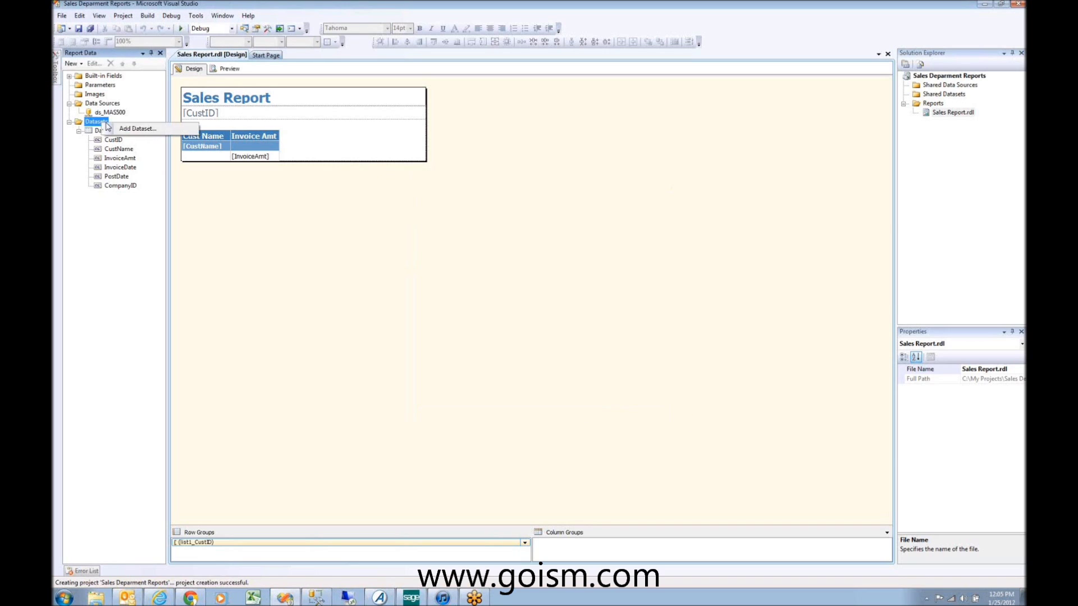
left_click(129, 130)
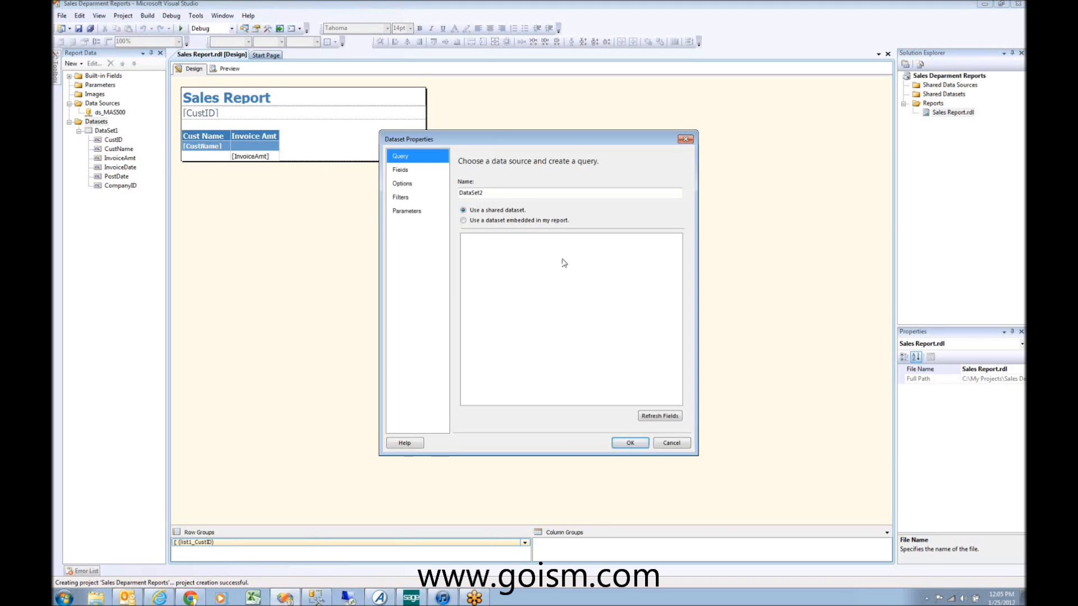
left_click(490, 194)
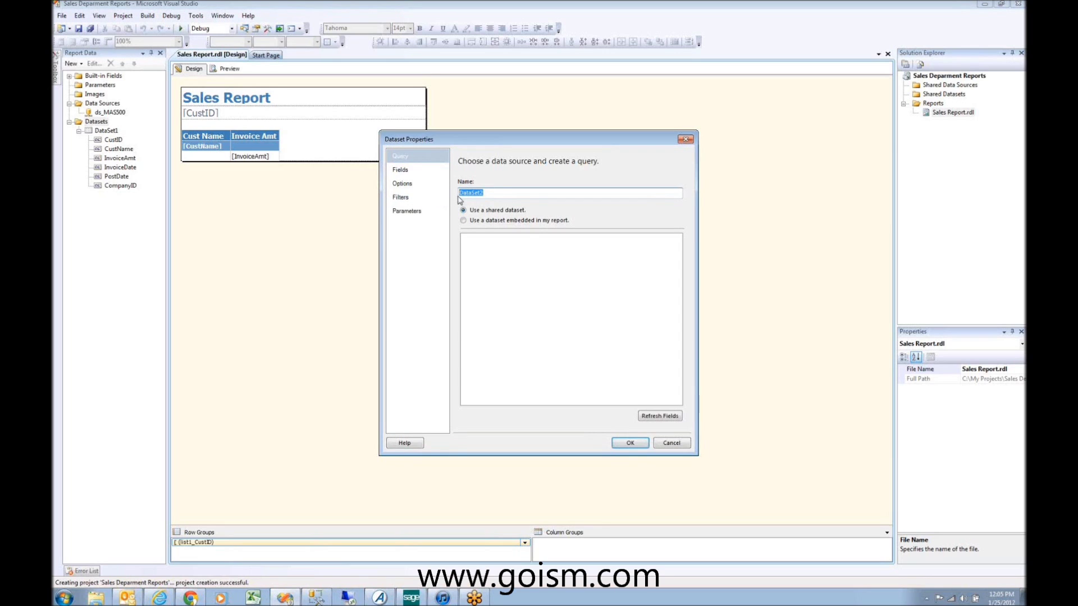
type("pr")
key("shift+F10")
key("Escape")
type("_CompanyID")
Step: Make pm_CompanyID an embedded dataset using the ds_MAS500 data source, then start Query Designer
left_click(417, 172)
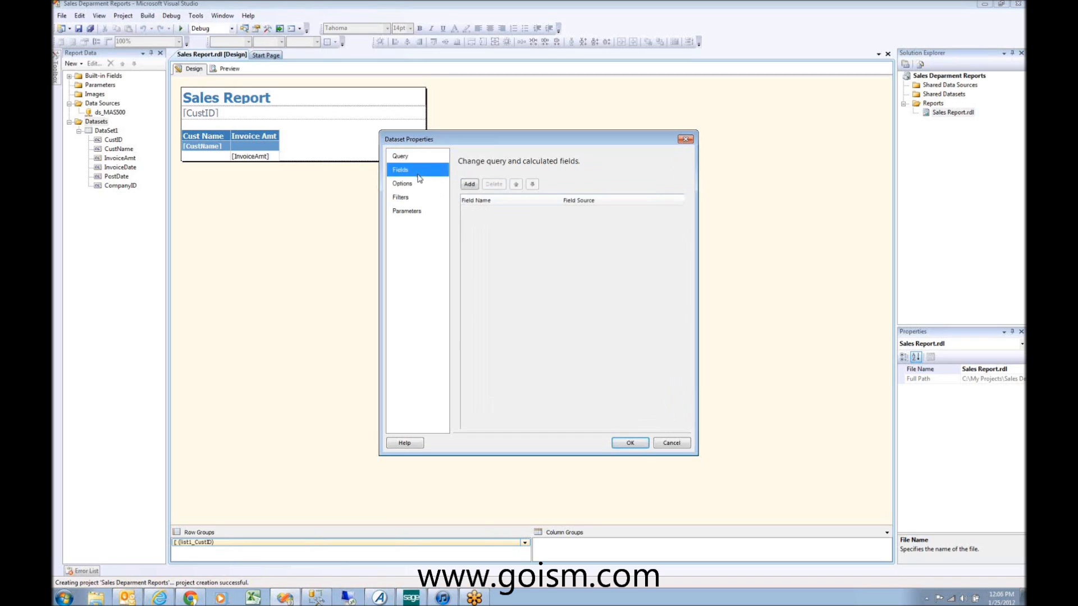
left_click(467, 185)
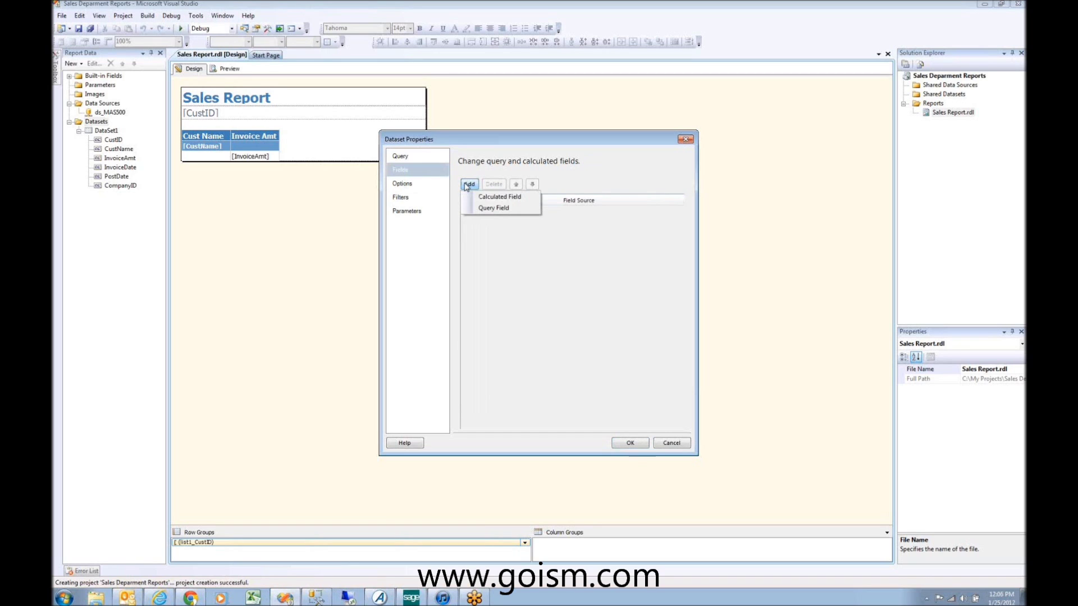
left_click(487, 208)
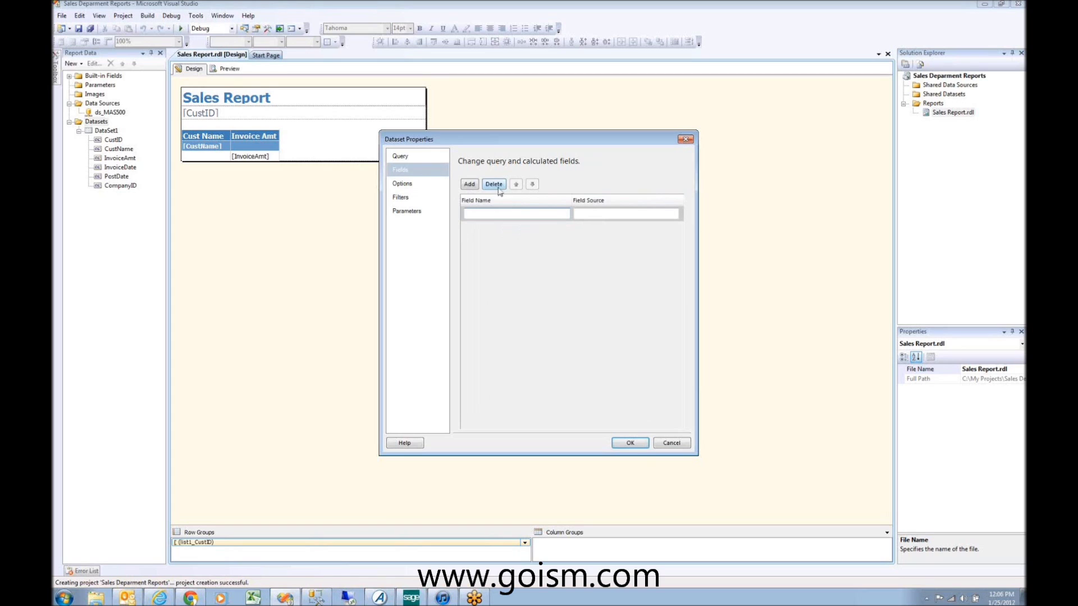
left_click(412, 160)
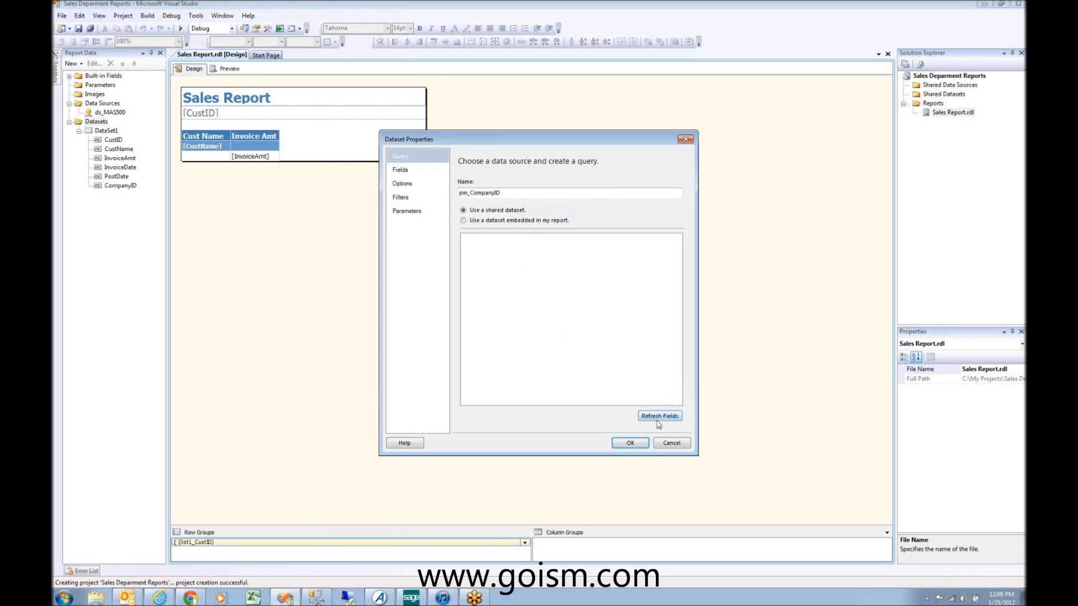
left_click(400, 170)
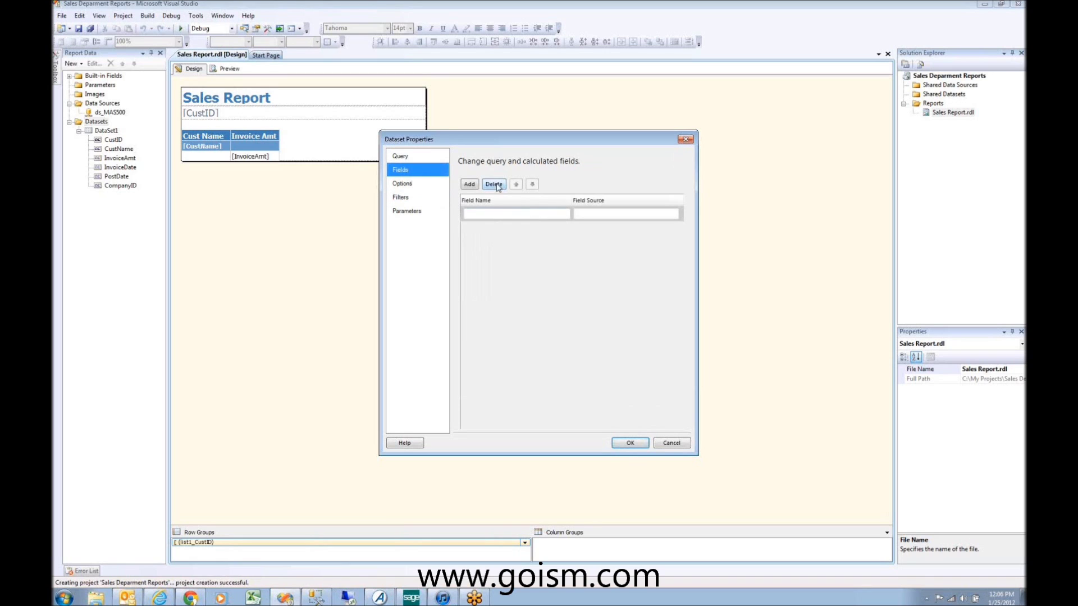
left_click(411, 158)
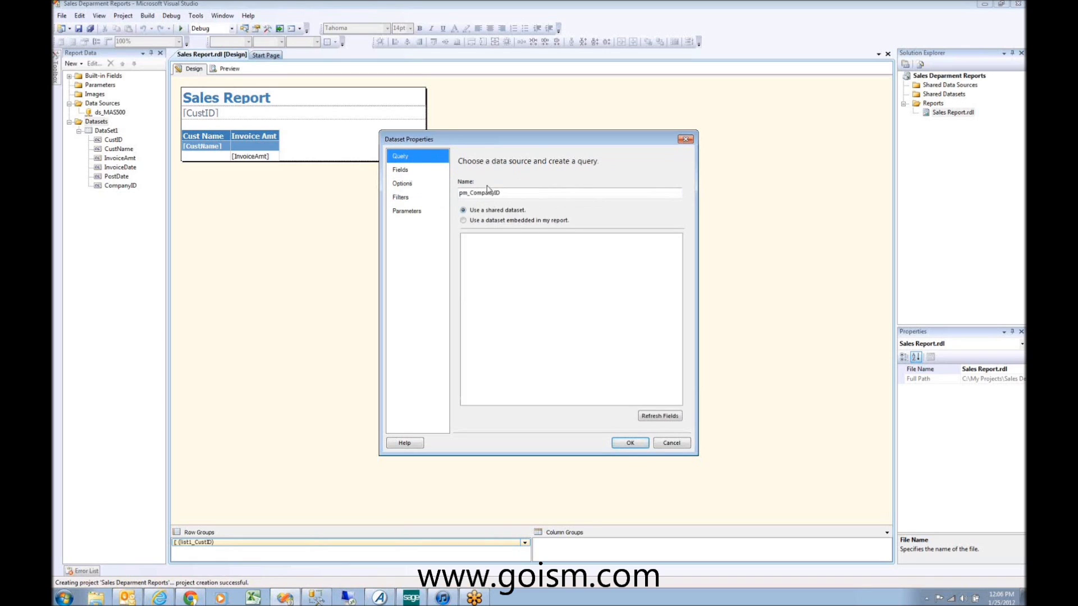
left_click(488, 220)
left_click(568, 249)
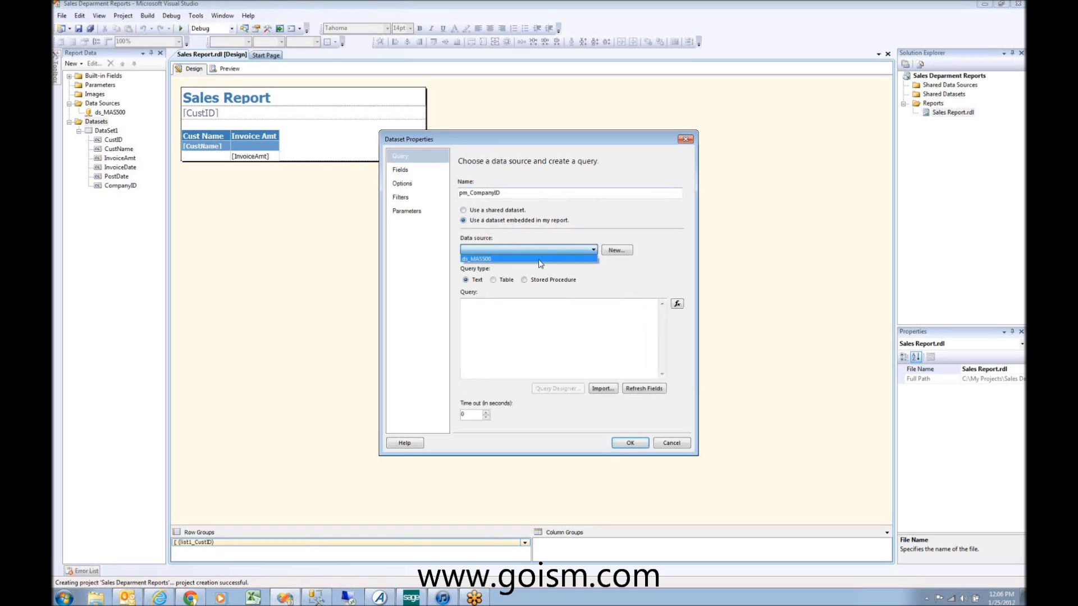
left_click(539, 260)
left_click(567, 388)
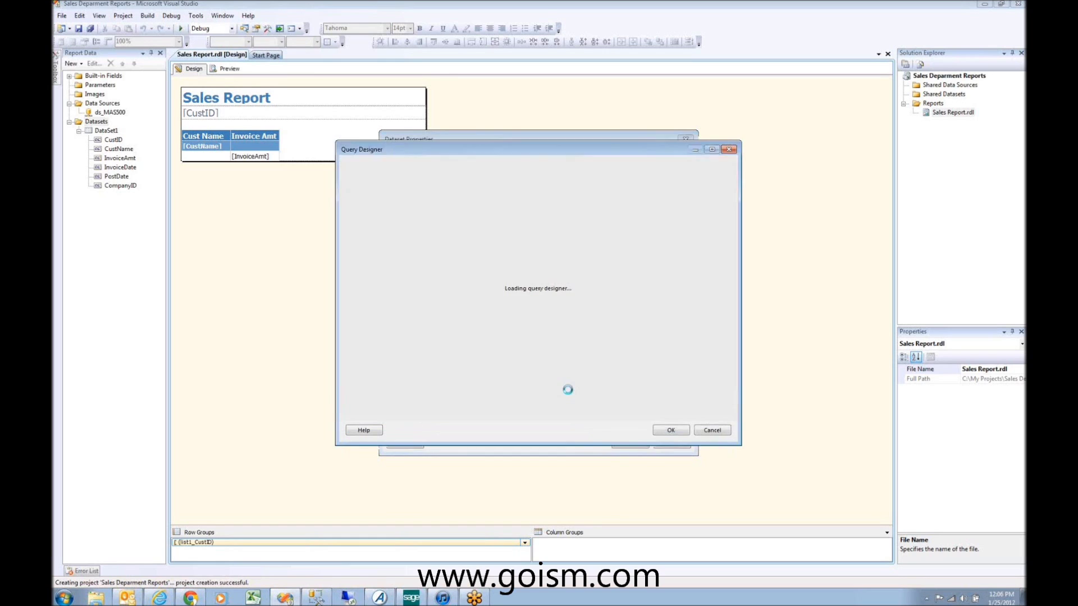
Step: Open Add Table in Query Designer and browse the Views list for vdv views
right_click(416, 189)
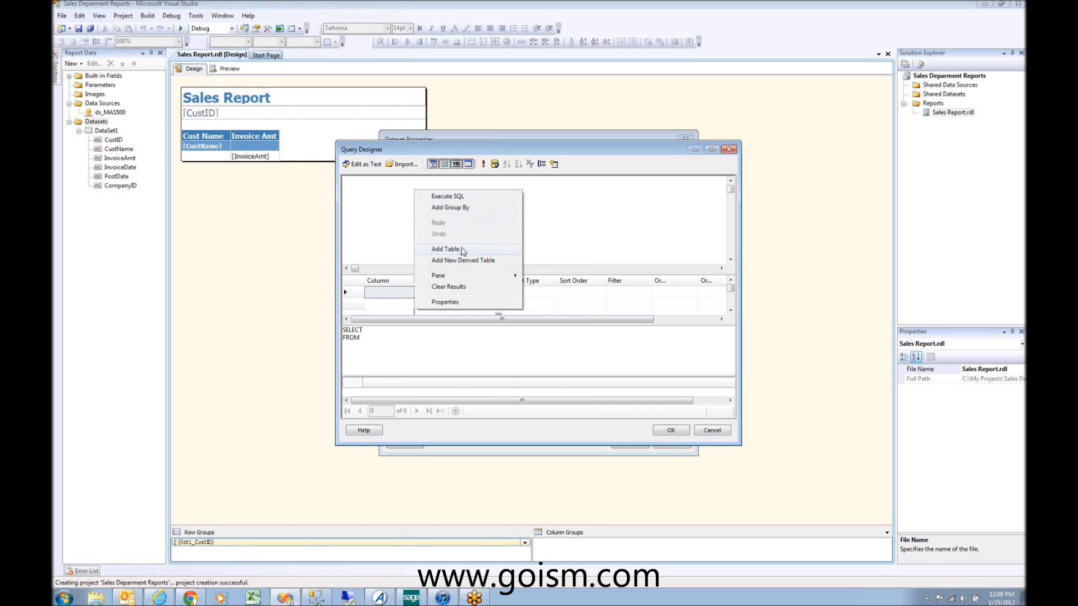
left_click(445, 249)
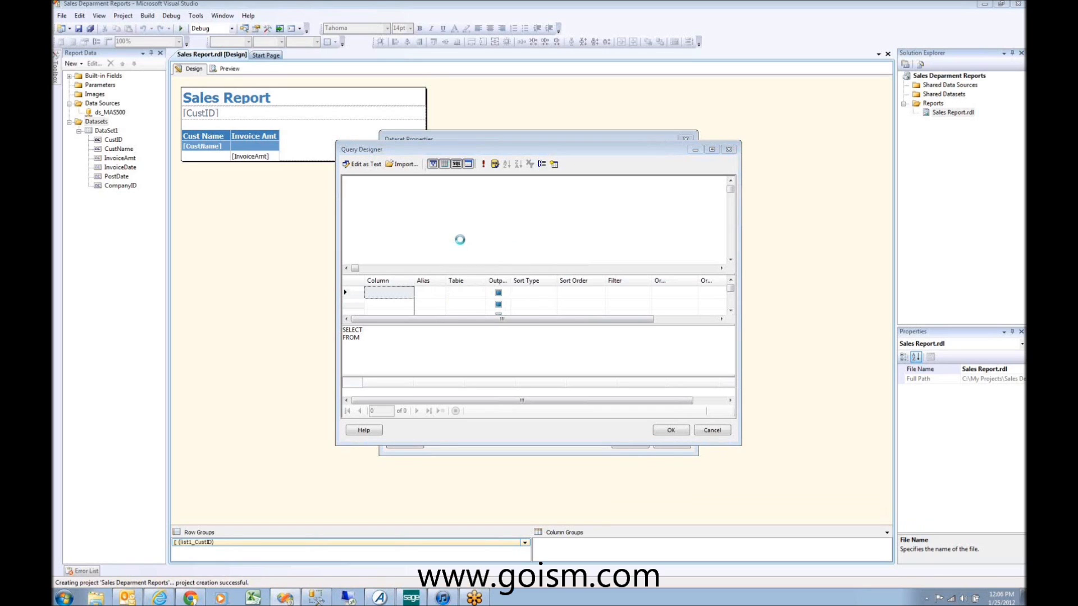
left_click(466, 315)
scroll(464, 310, "down", 20)
left_click(464, 226)
left_click(450, 285)
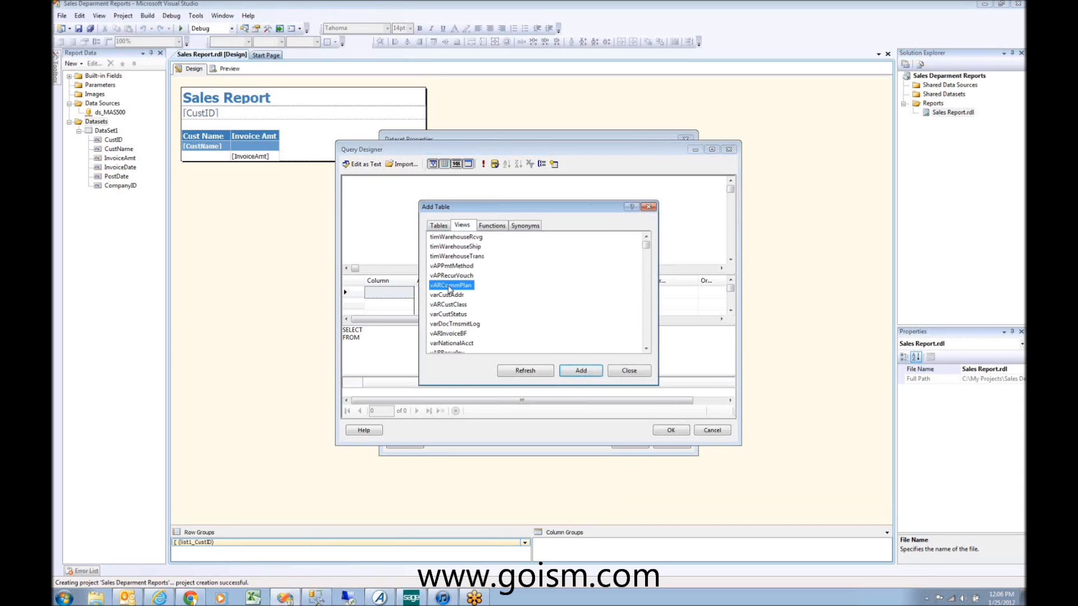
type("vdvvoucher")
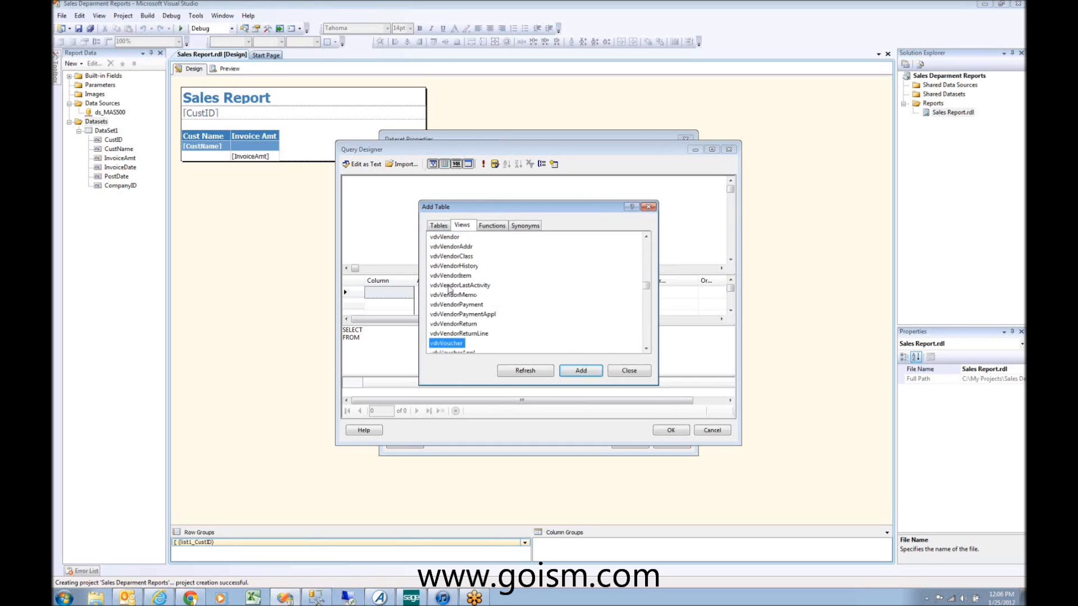
key("Down")
key("Down")
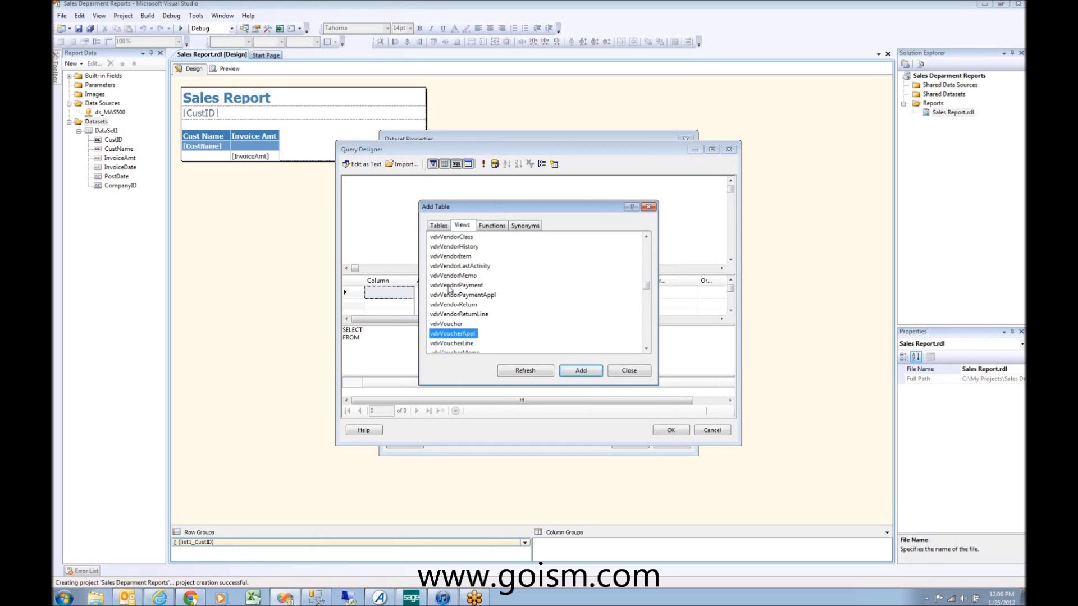
key("Up")
key("Up")
key("Down")
Step: Add the vdvInvoice view to the query diagram and close the table picker
left_click(644, 253)
left_click(644, 252)
left_click(645, 253)
left_click(644, 253)
left_click(645, 252)
left_click(644, 253)
left_click(644, 253)
left_click(644, 253)
left_click(644, 253)
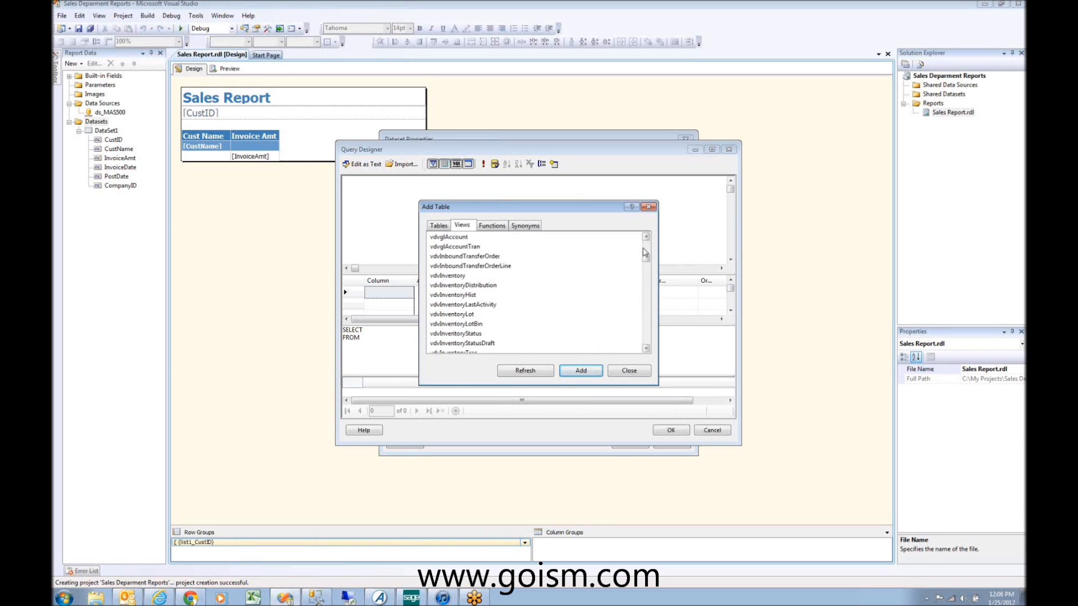
left_click(472, 314)
scroll(485, 317, "down", 1)
scroll(485, 317, "down", 2)
left_click(452, 305)
left_click(575, 374)
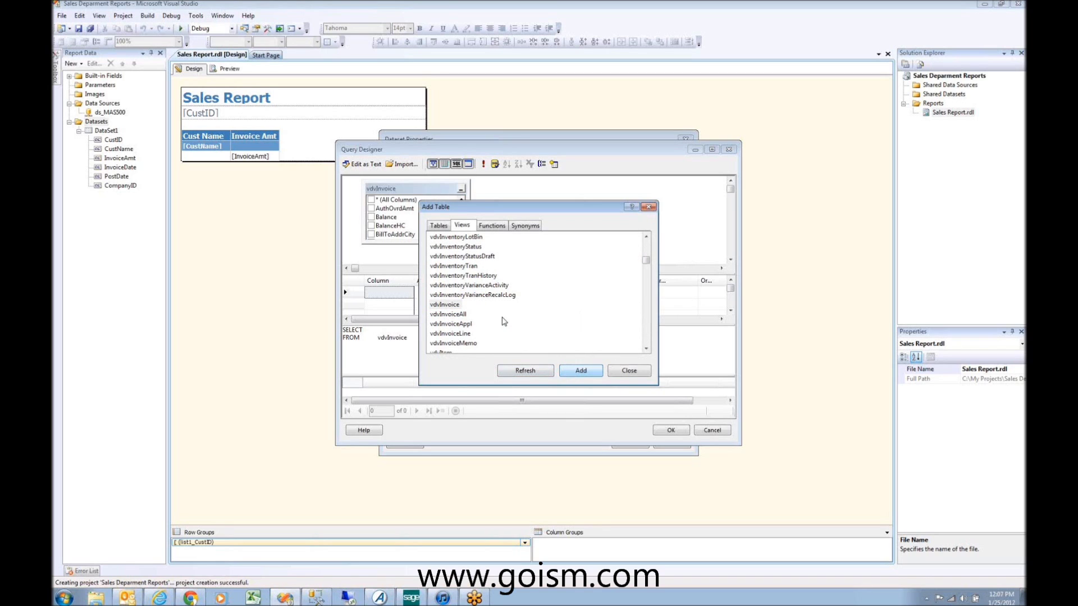
left_click(627, 372)
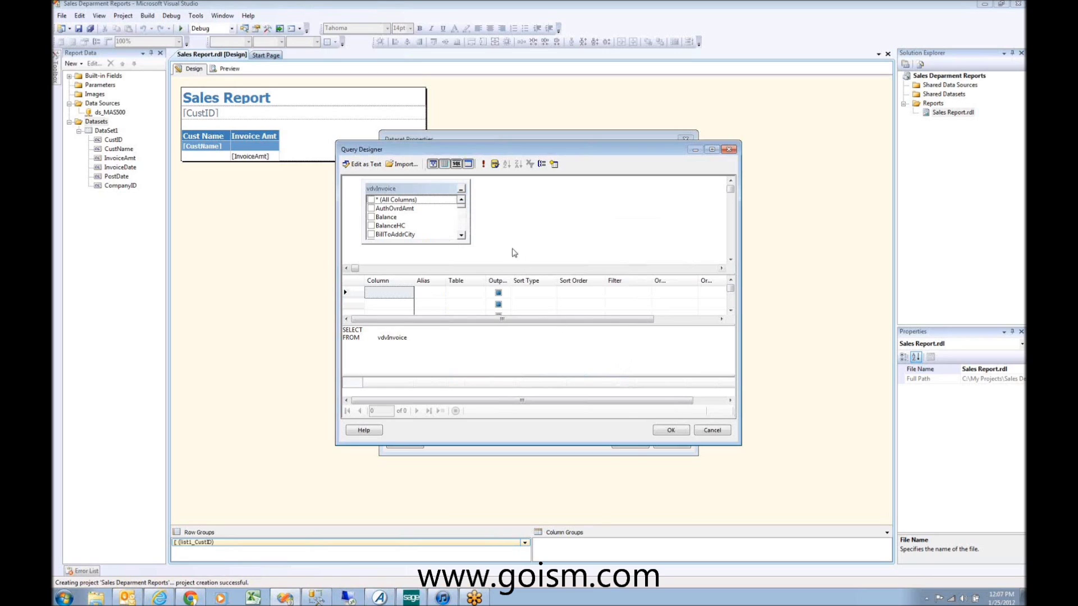
Step: Tick CompanyID so the query reads SELECT CompanyID FROM vdvInvoice, and accept it
left_click(462, 236)
left_click(461, 236)
scroll(465, 238, "down", 1)
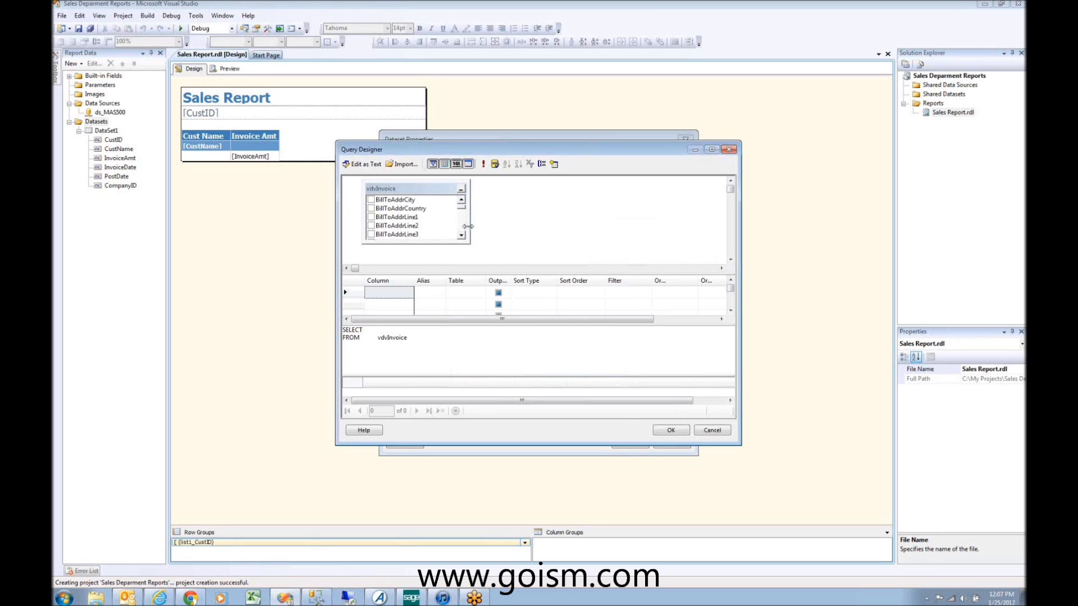
scroll(465, 230, "down", 1)
scroll(463, 230, "down", 4)
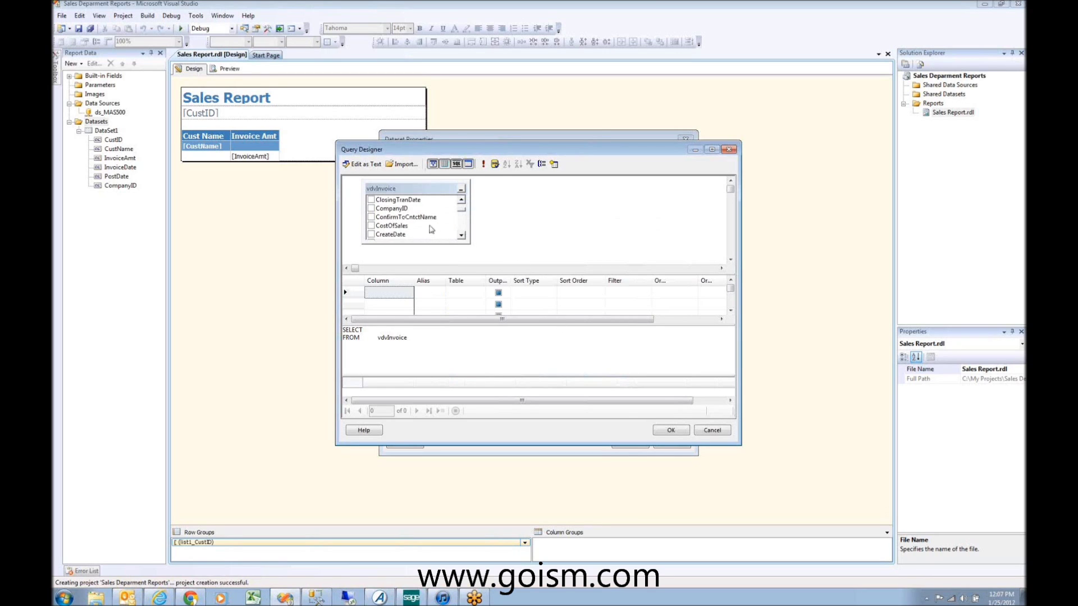
left_click(371, 208)
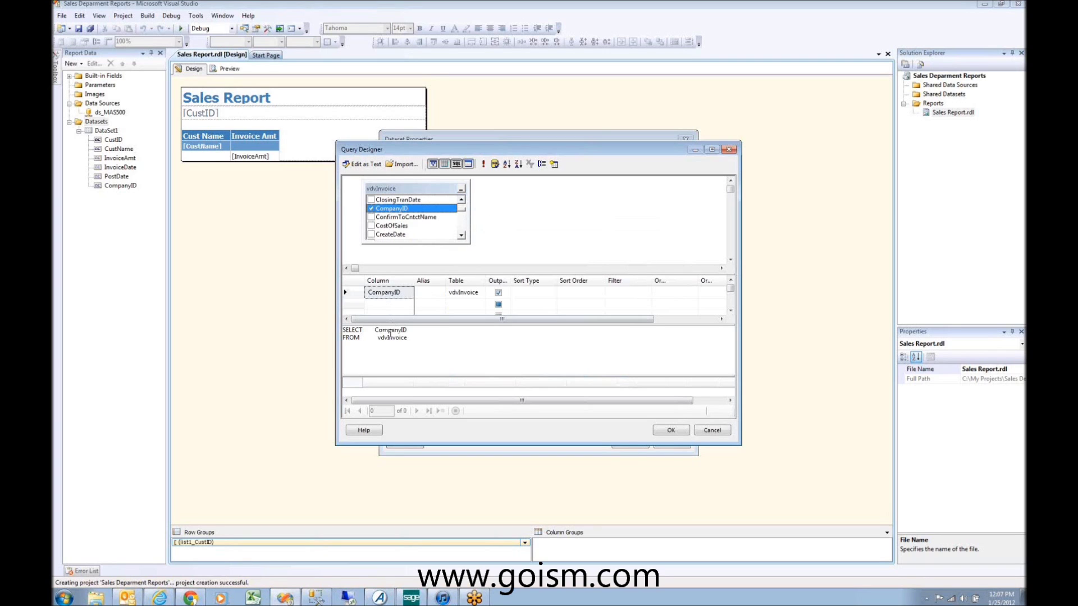
left_click(671, 430)
left_click(543, 318)
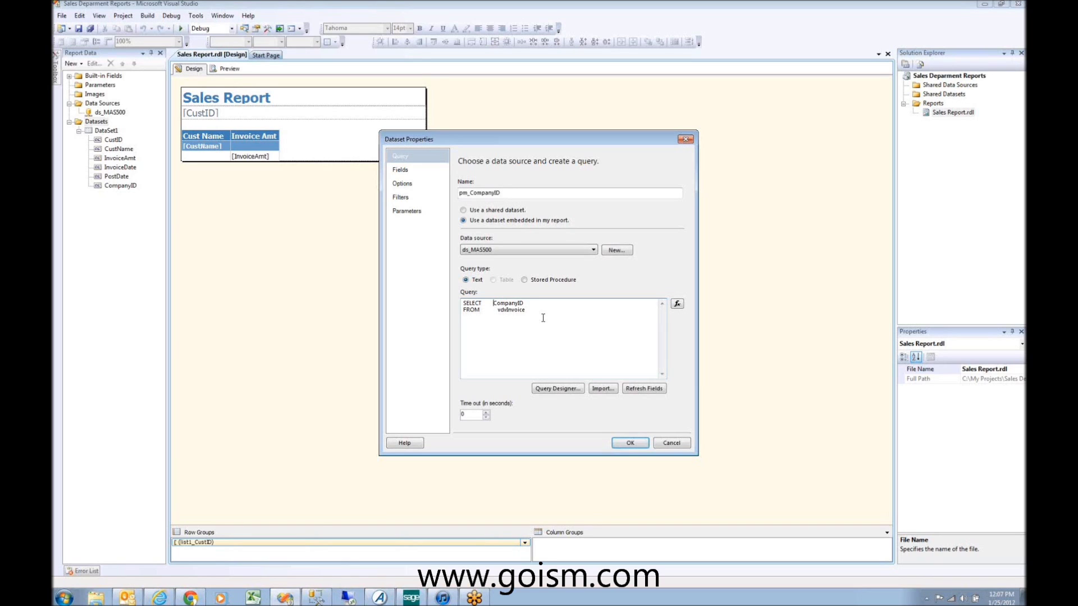
Step: Change the query to SELECT DISTINCT CompanyID FROM vdvInvoice and save the pm_CompanyID dataset
left_click(494, 303)
type("DISTINCT")
key("BackSpace")
key("BackSpace")
key("BackSpace")
key("BackSpace")
key("ctrl+a")
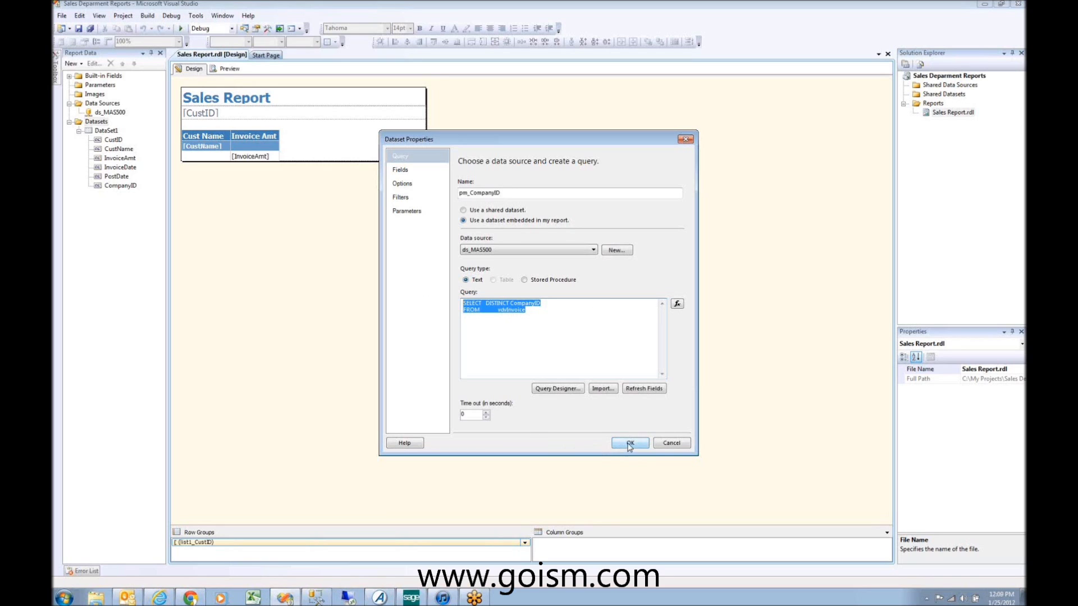
left_click(533, 316)
left_click_drag(533, 316, 418, 310)
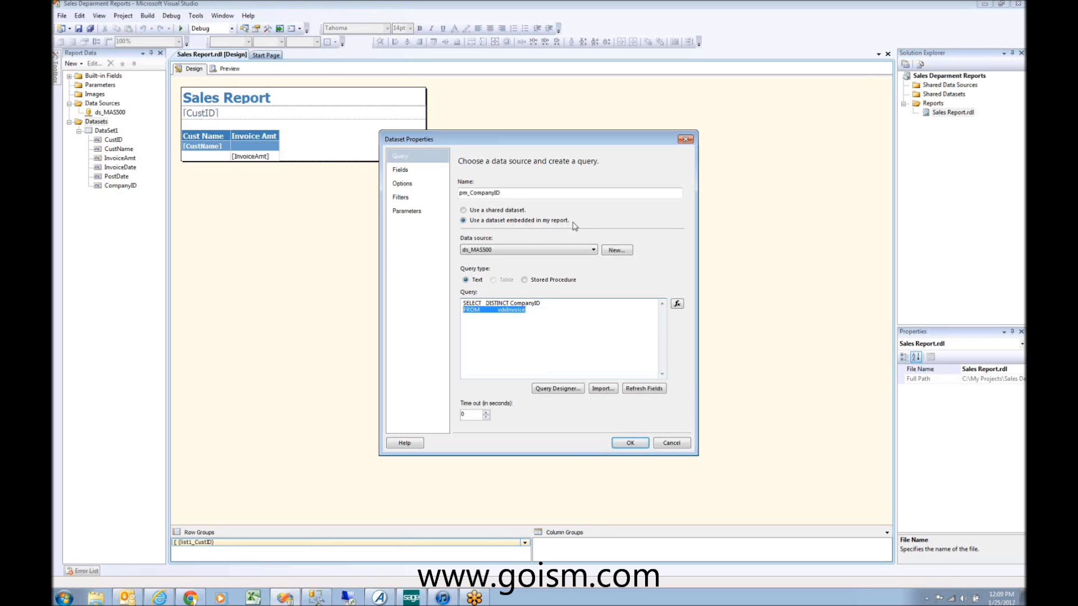
left_click(630, 442)
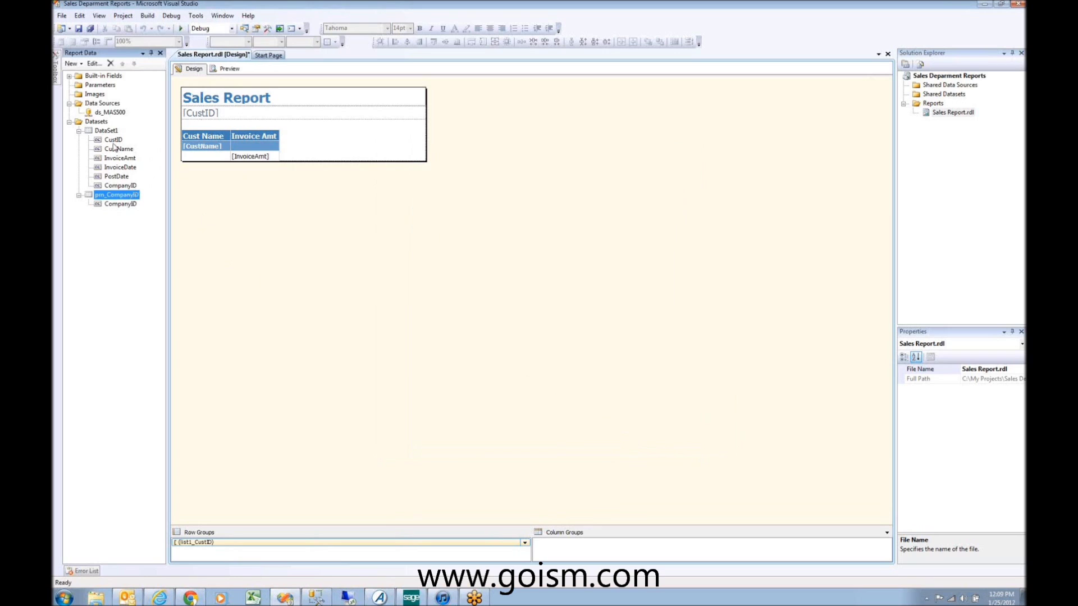
Step: Add a report parameter named Company with the prompt 'Select Company'
right_click(102, 104)
left_click(98, 87)
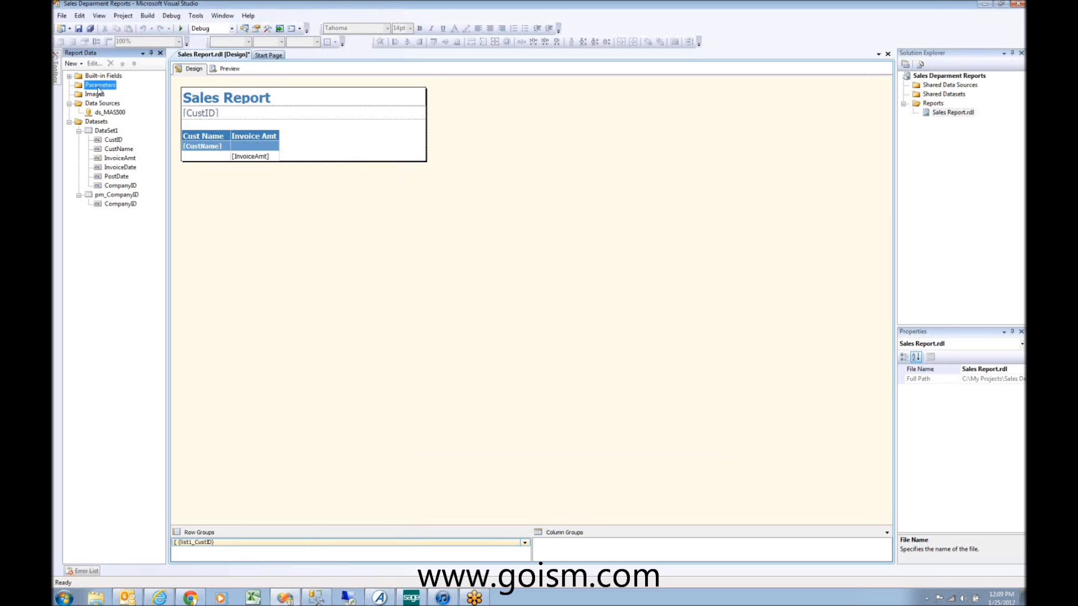
right_click(99, 87)
left_click(110, 96)
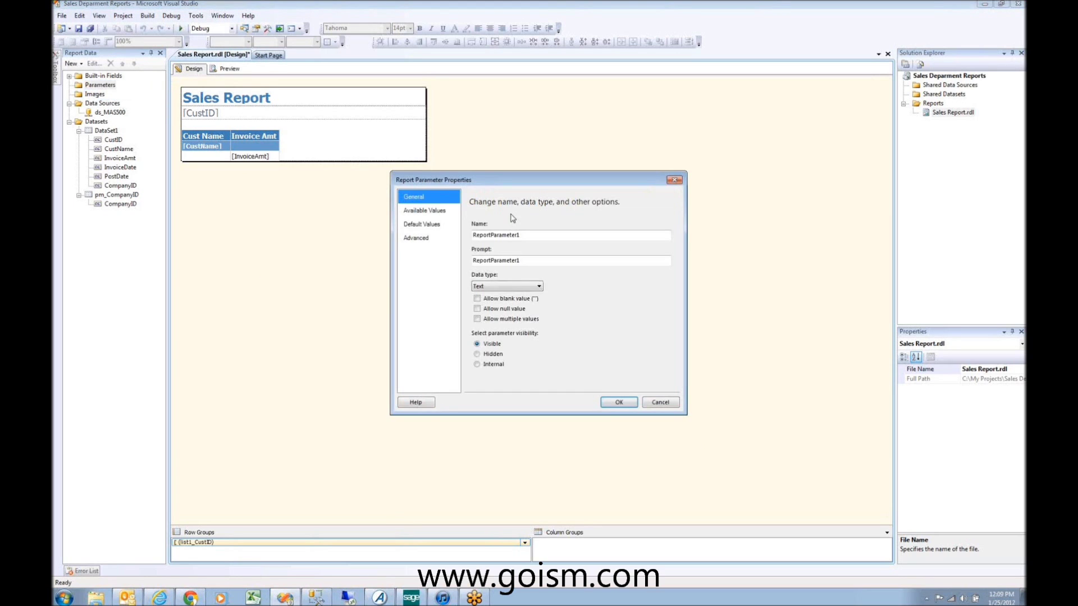
double_click(521, 235)
type("Company")
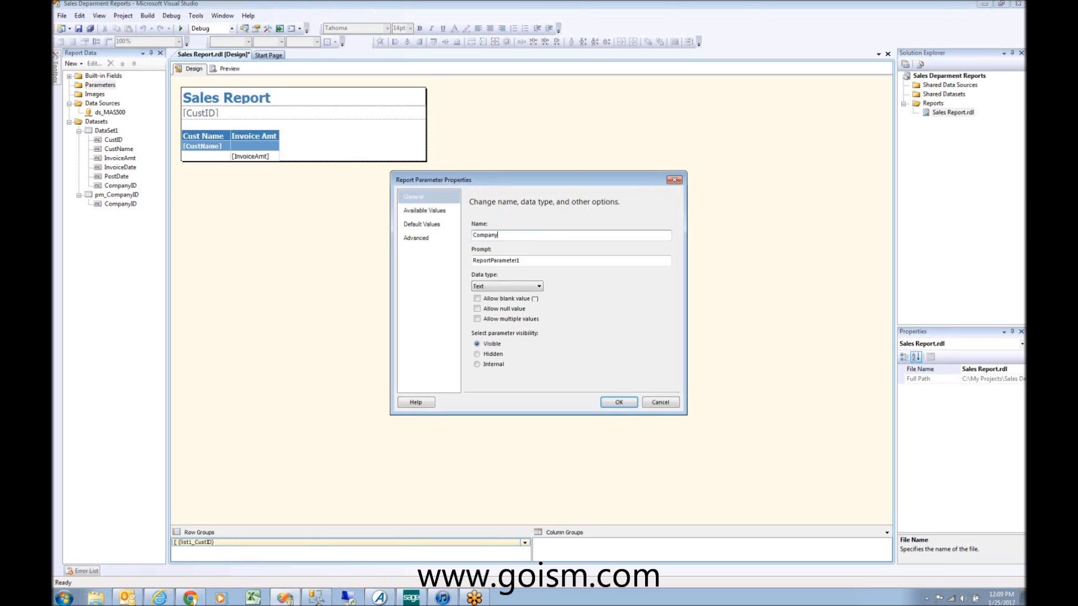
double_click(492, 260)
type("Company ID")
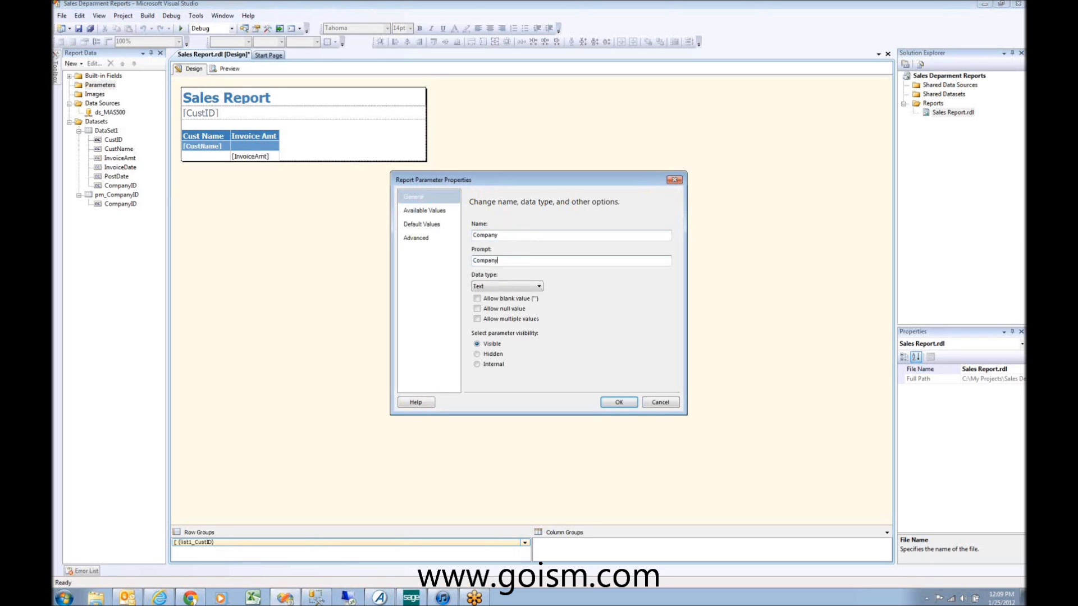
key("BackSpace")
key("BackSpace")
key("BackSpace")
key("BackSpace")
key("BackSpace")
key("BackSpace")
key("BackSpace")
key("BackSpace")
key("BackSpace")
key("BackSpace")
type("Select Company")
Step: Draw Company's available values from pm_CompanyID, using CompanyID as value and label field
left_click(425, 211)
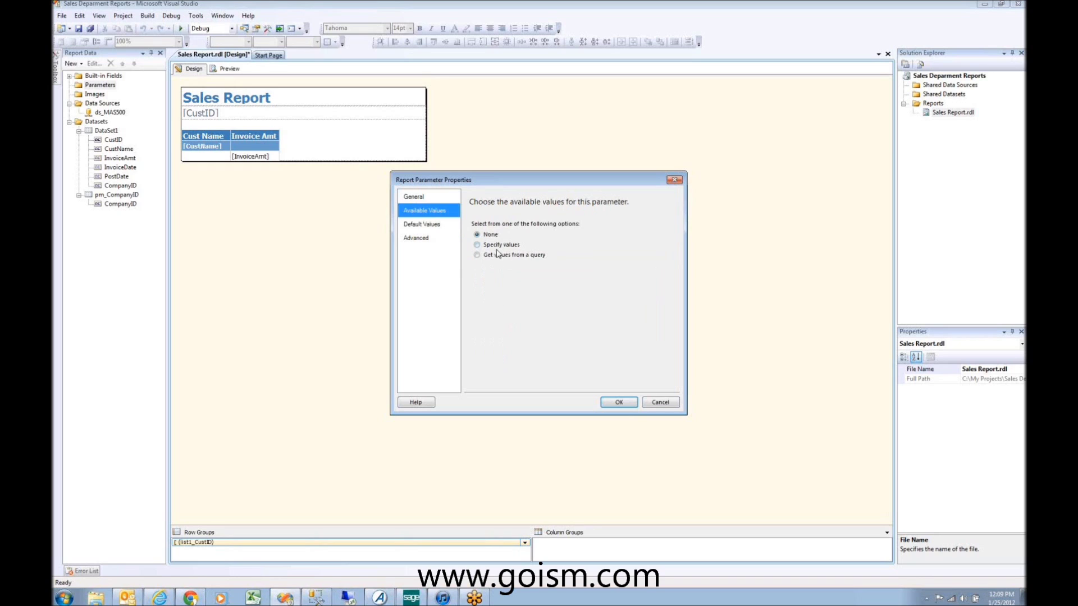
left_click(499, 255)
left_click(578, 288)
left_click(554, 303)
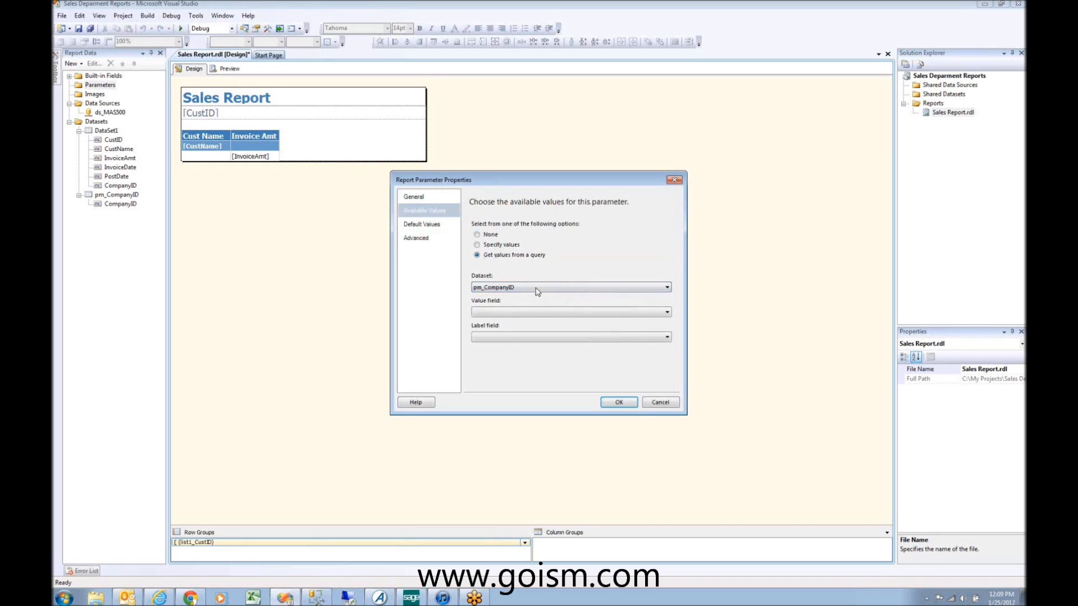
left_click(666, 312)
left_click(540, 322)
left_click(539, 336)
left_click(538, 354)
left_click(546, 338)
left_click(540, 349)
left_click(436, 228)
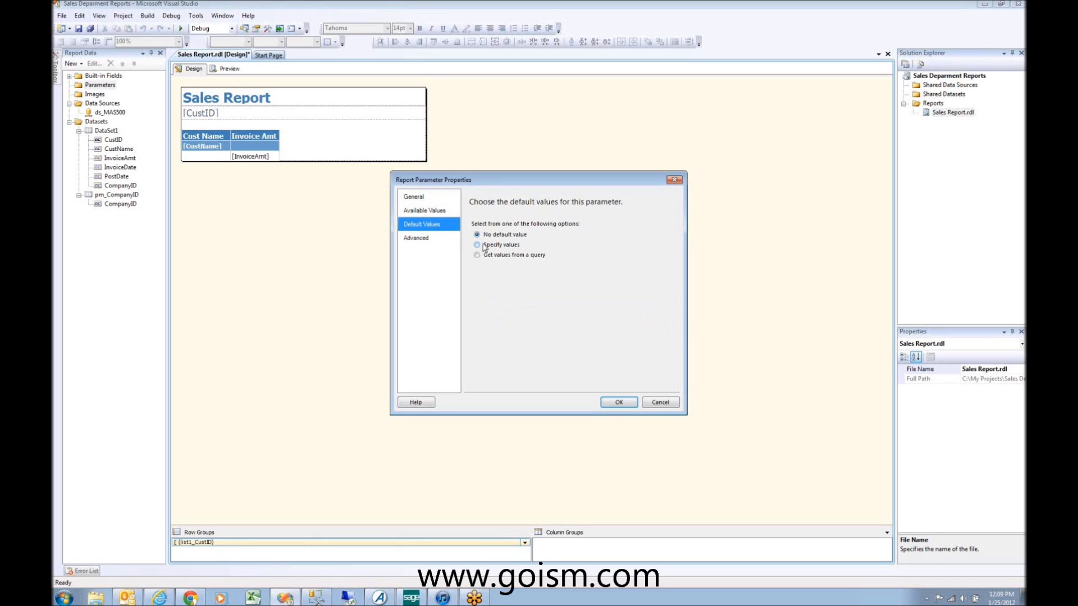
Step: Try taking the default value from pm_CompanyID's CompanyID field via a query
left_click(477, 244)
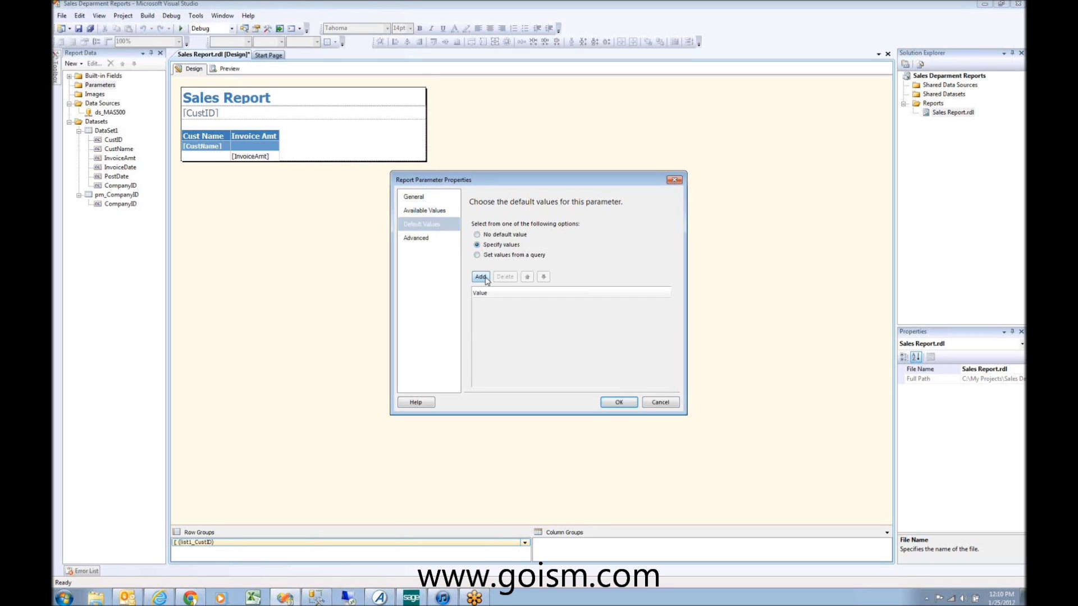
left_click(495, 257)
left_click(500, 288)
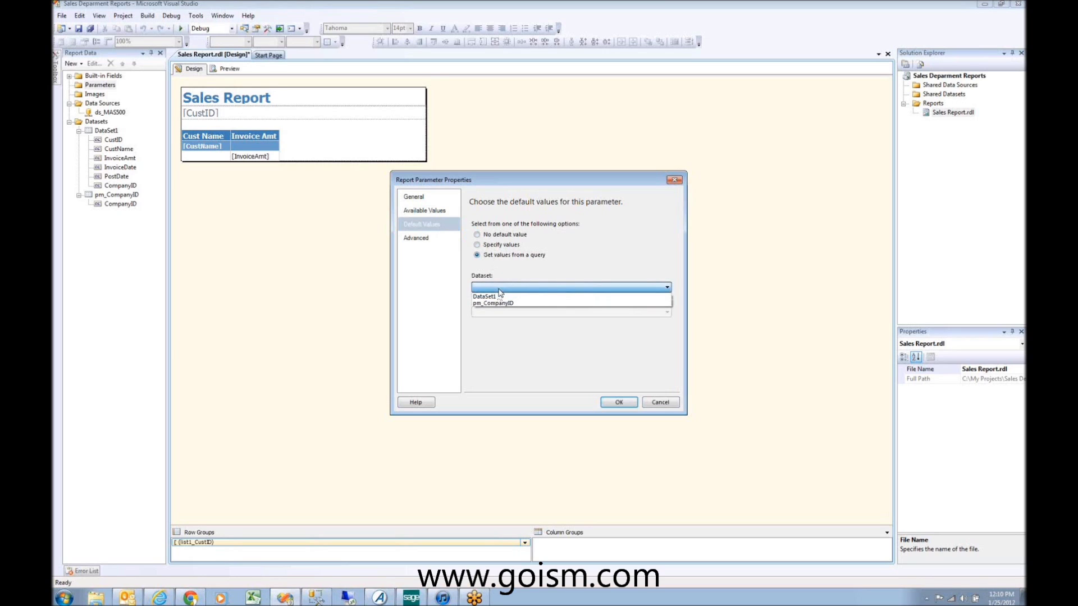
left_click(500, 292)
left_click(499, 288)
left_click(505, 303)
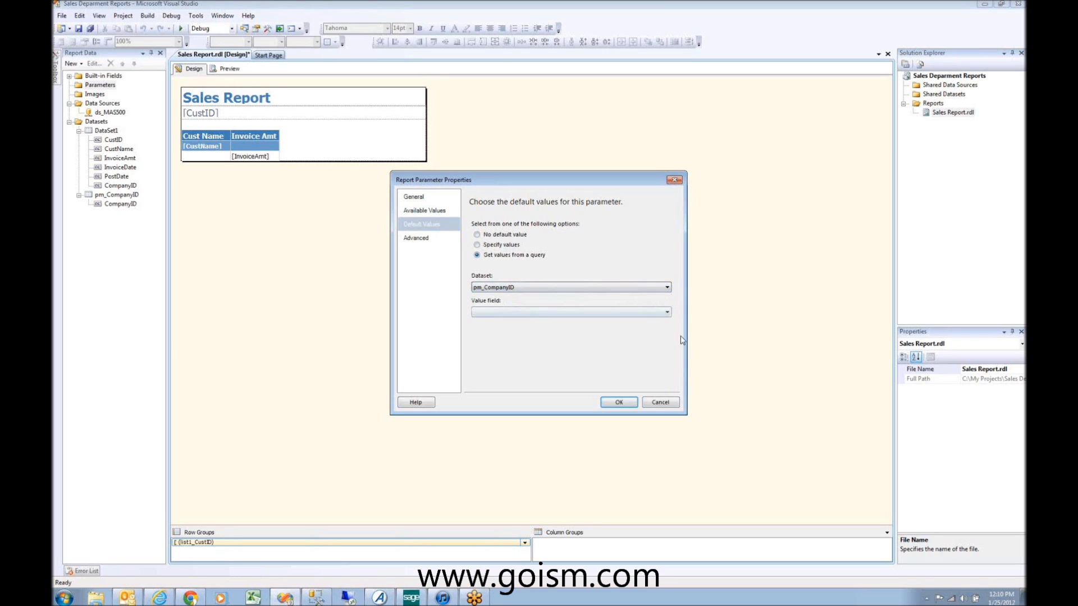
left_click(666, 312)
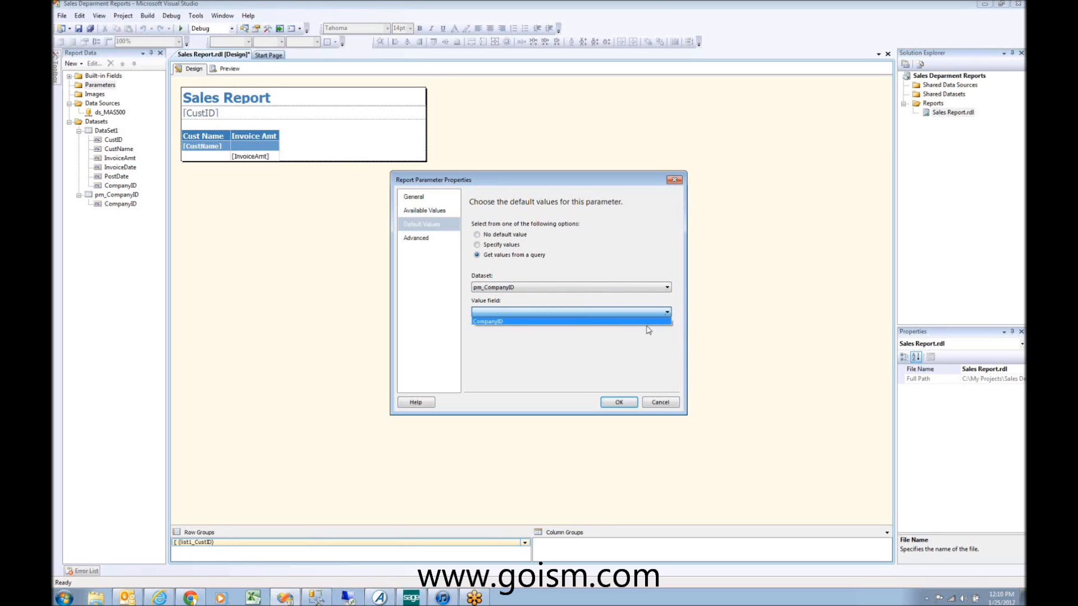
left_click(648, 330)
left_click(594, 312)
left_click(594, 321)
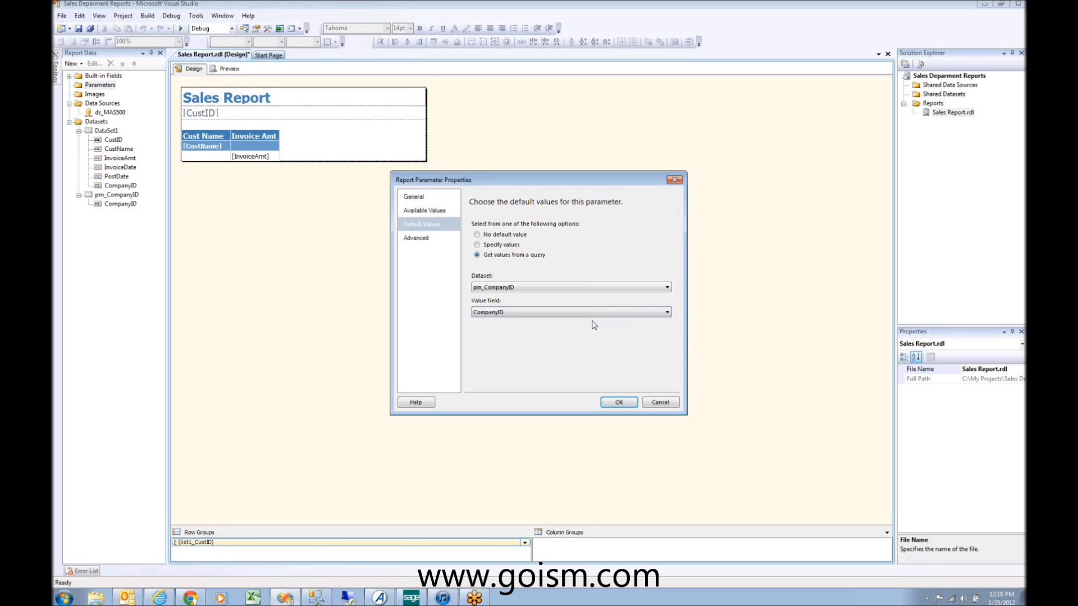
Step: Switch to specified default values, add the value 's', and view the Advanced options
left_click(499, 245)
left_click(486, 279)
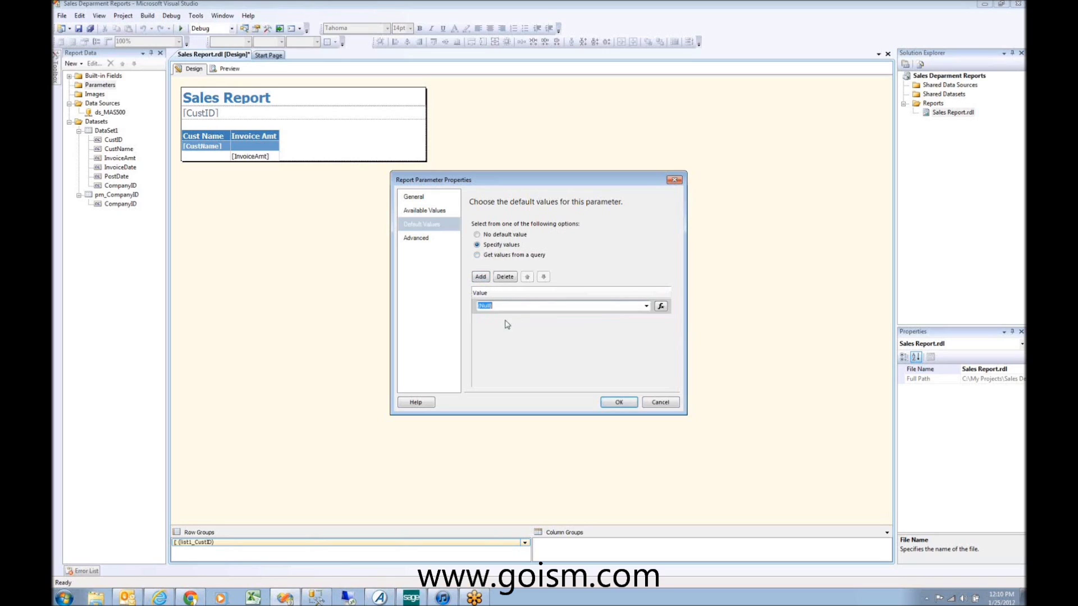
type("s")
left_click(427, 242)
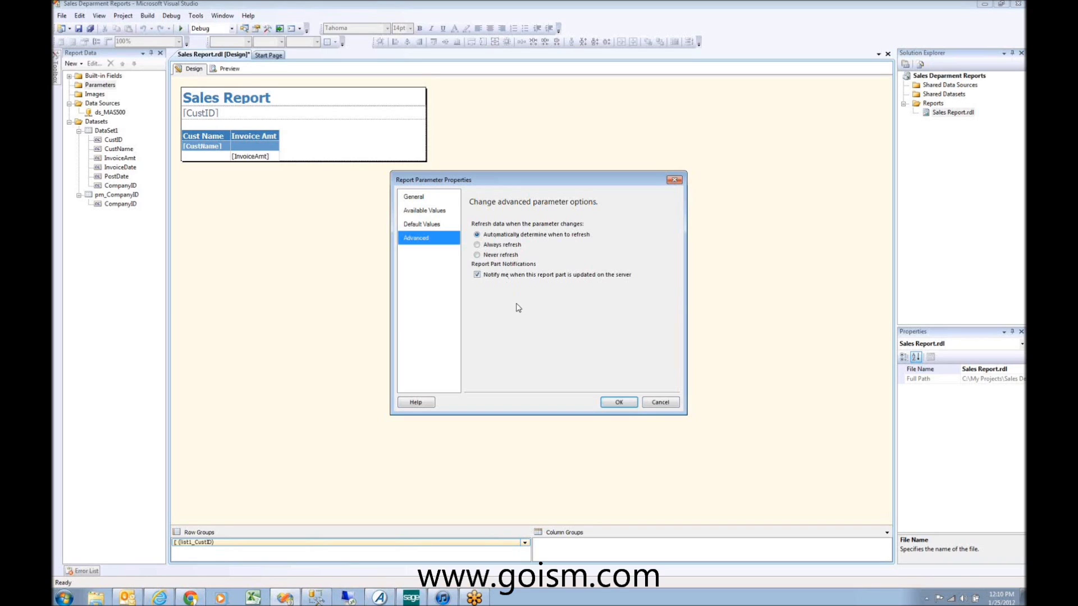
Step: Confirm Report Parameter Properties so Company appears under Parameters
left_click(619, 402)
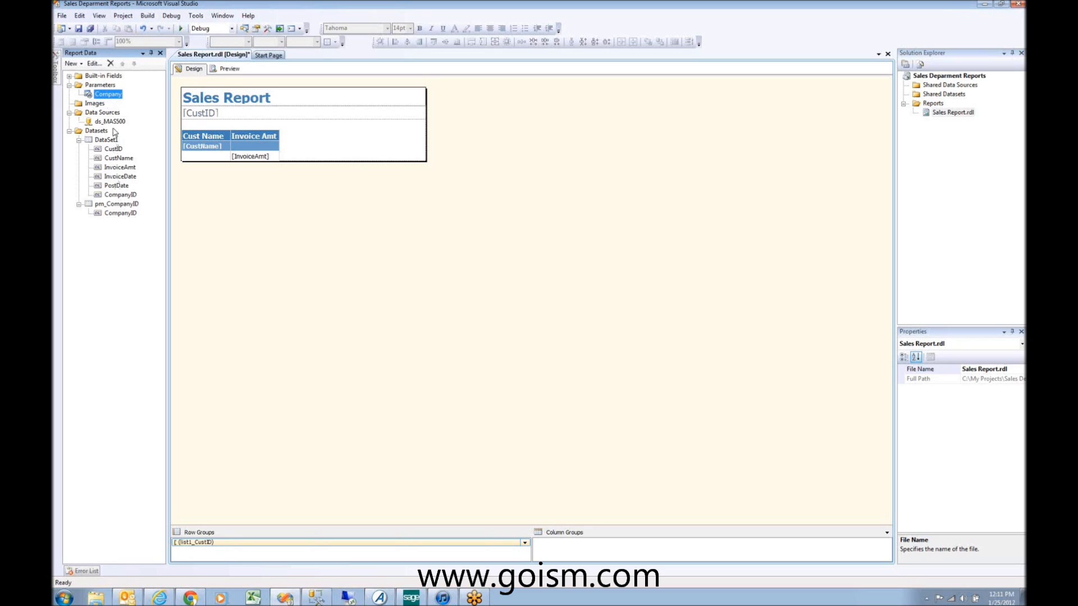
Step: Add a Date/Time parameter named StartDate with the prompt 'Eneter Start date'
right_click(98, 85)
left_click(131, 92)
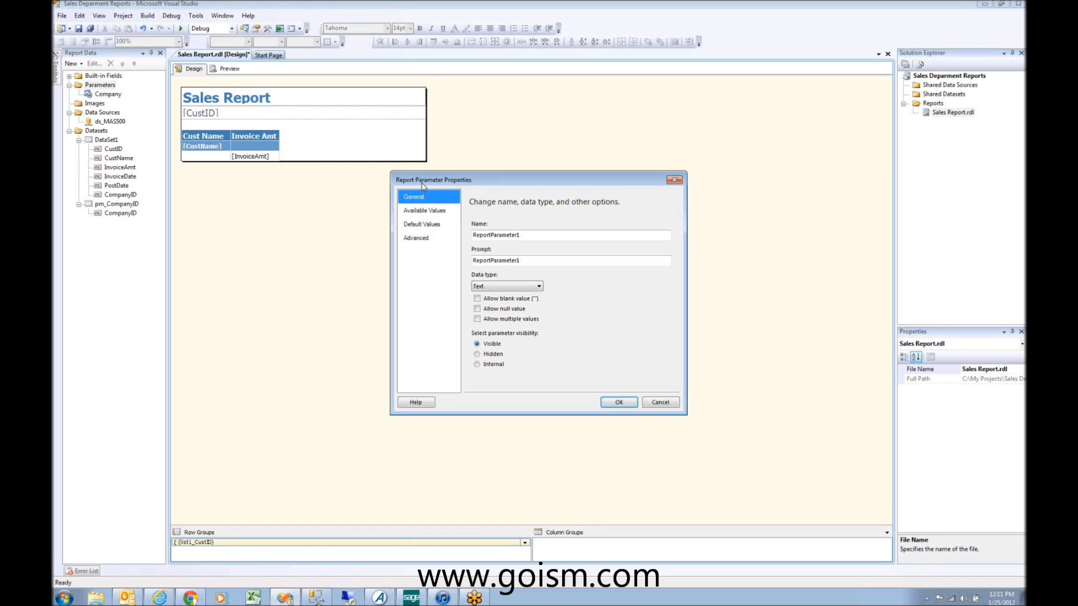
double_click(536, 236)
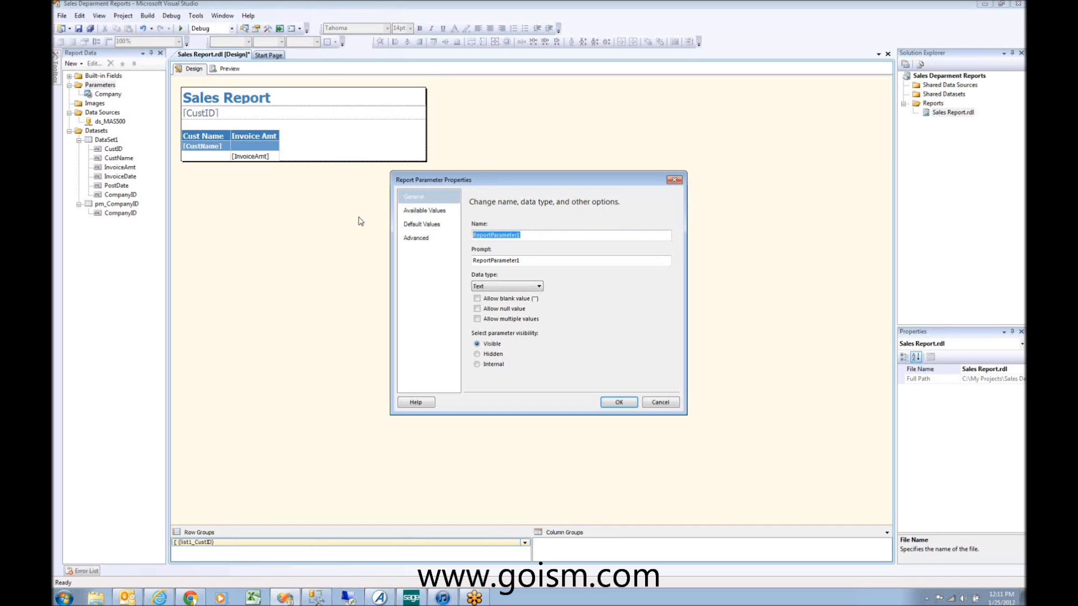
type("StartDate")
key("Tab")
type("Sel")
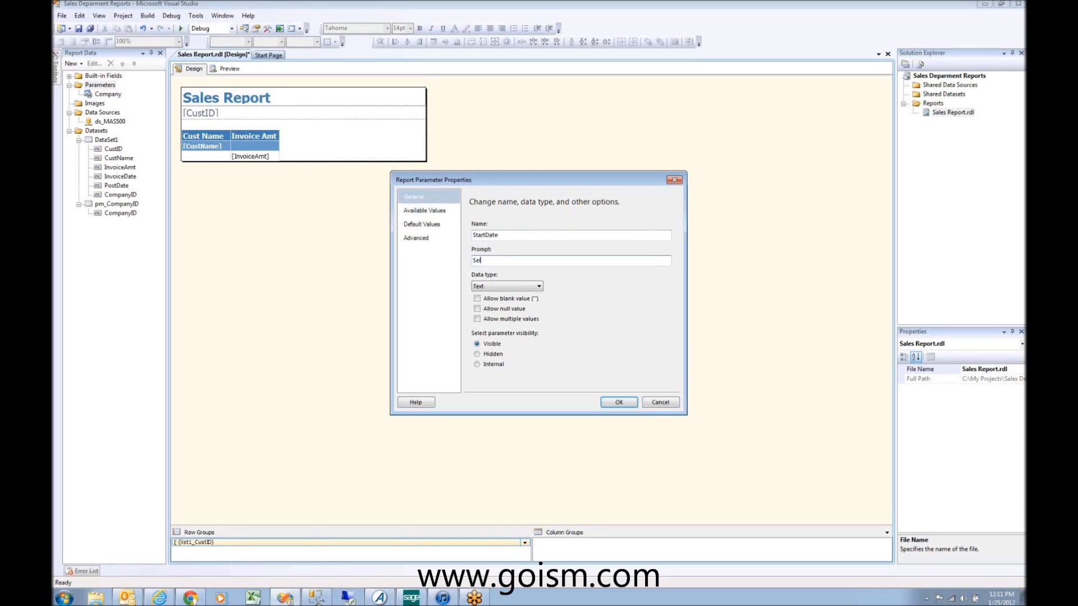
type("ec")
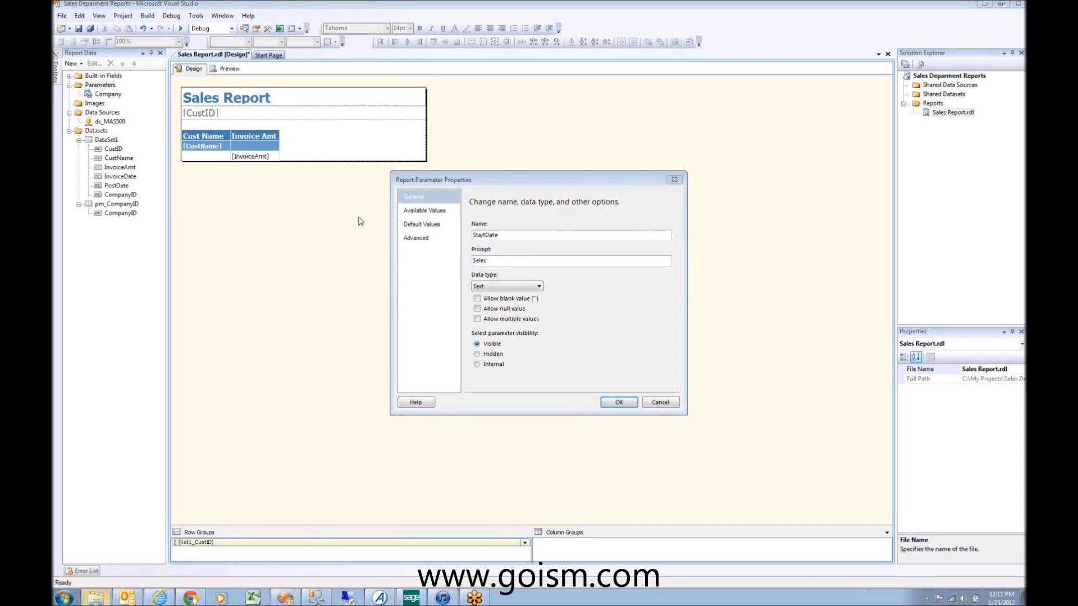
key("alt+F4")
key("BackSpace")
key("BackSpace")
key("BackSpace")
key("BackSpace")
type("Enet")
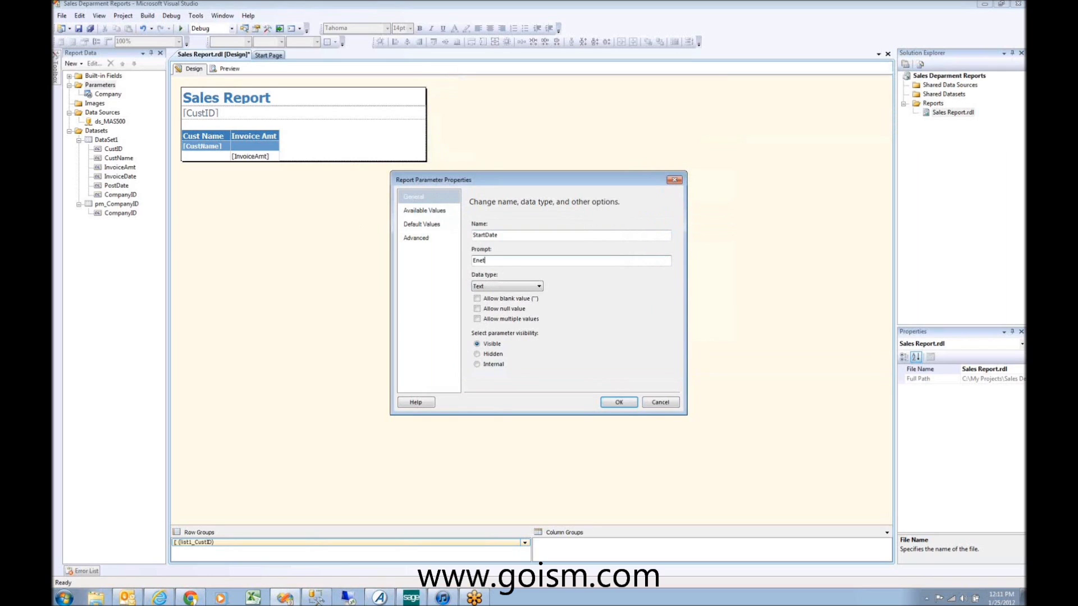
type("er Start date")
left_click(506, 286)
left_click(498, 309)
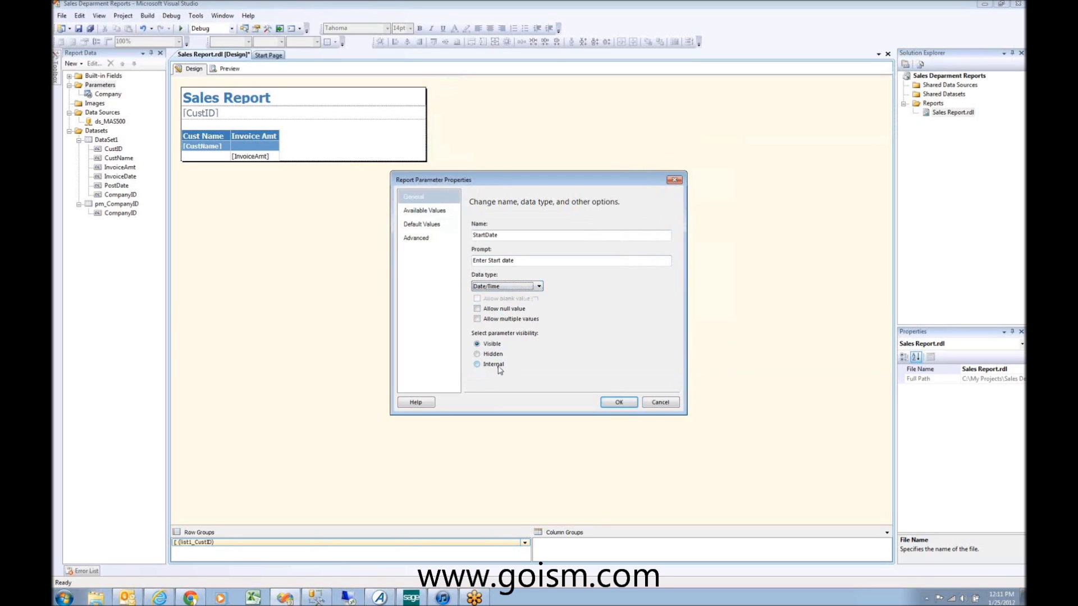
left_click(443, 225)
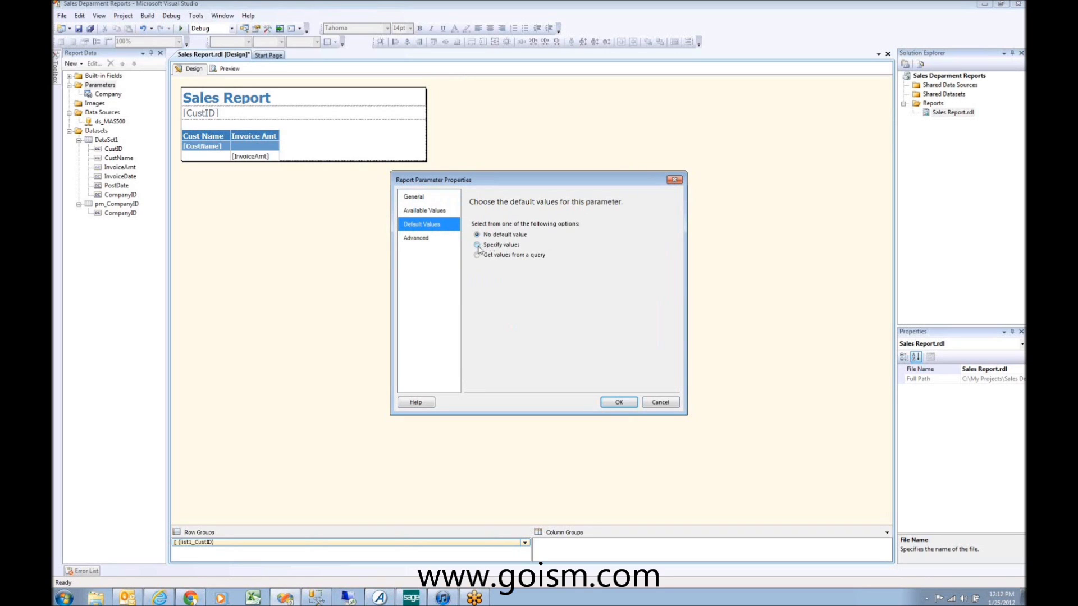
Step: Add a specified default value for StartDate and browse the expression editor's categories
left_click(477, 245)
left_click(482, 277)
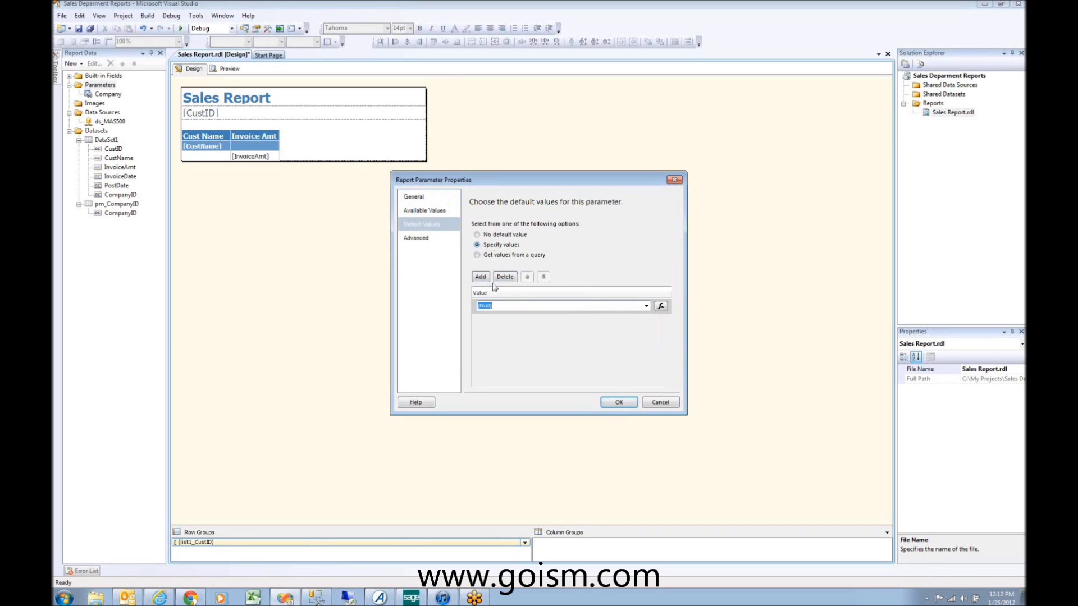
left_click(660, 307)
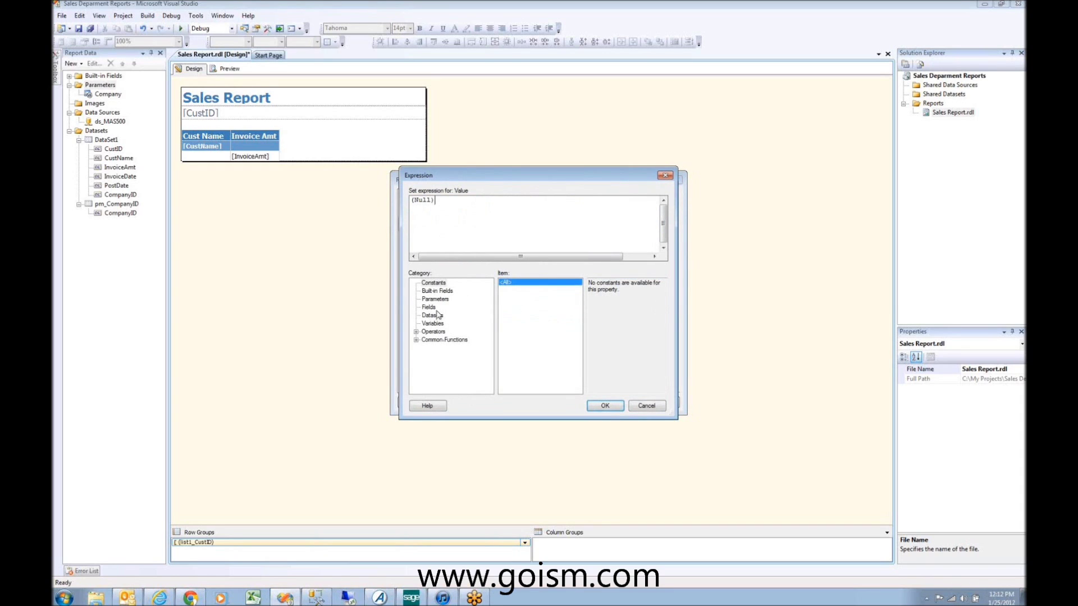
left_click(438, 291)
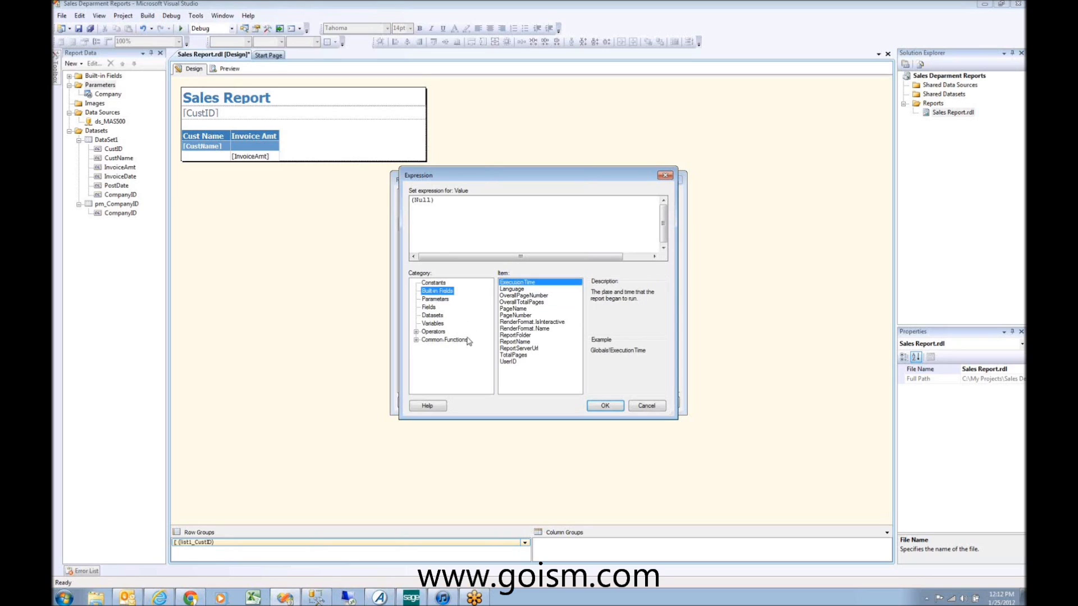
left_click(429, 300)
left_click(429, 307)
left_click(432, 316)
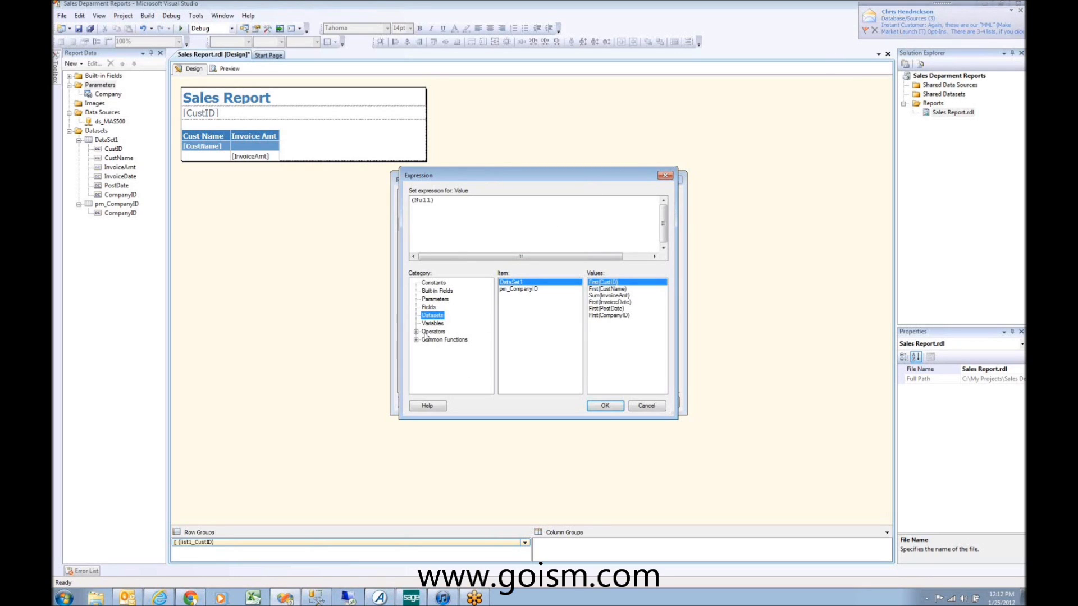
left_click(416, 331)
left_click(437, 287)
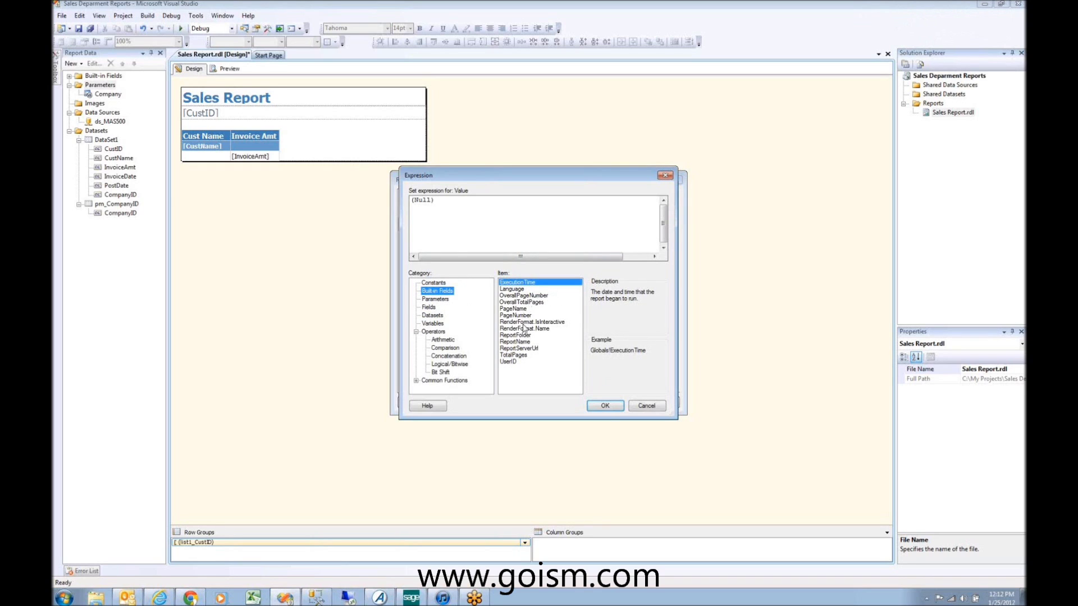
left_click(519, 285)
left_click(435, 299)
Step: Replace (Null) with =Today() as StartDate's default, save it, and add another parameter
left_click(445, 214)
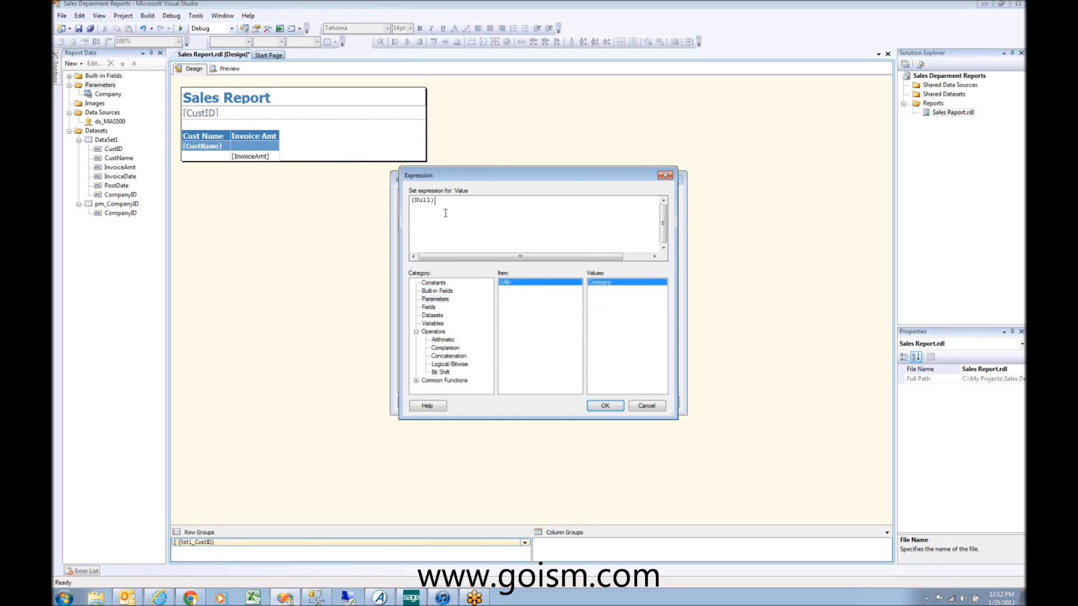
left_click_drag(446, 206, 365, 239)
left_click(416, 381)
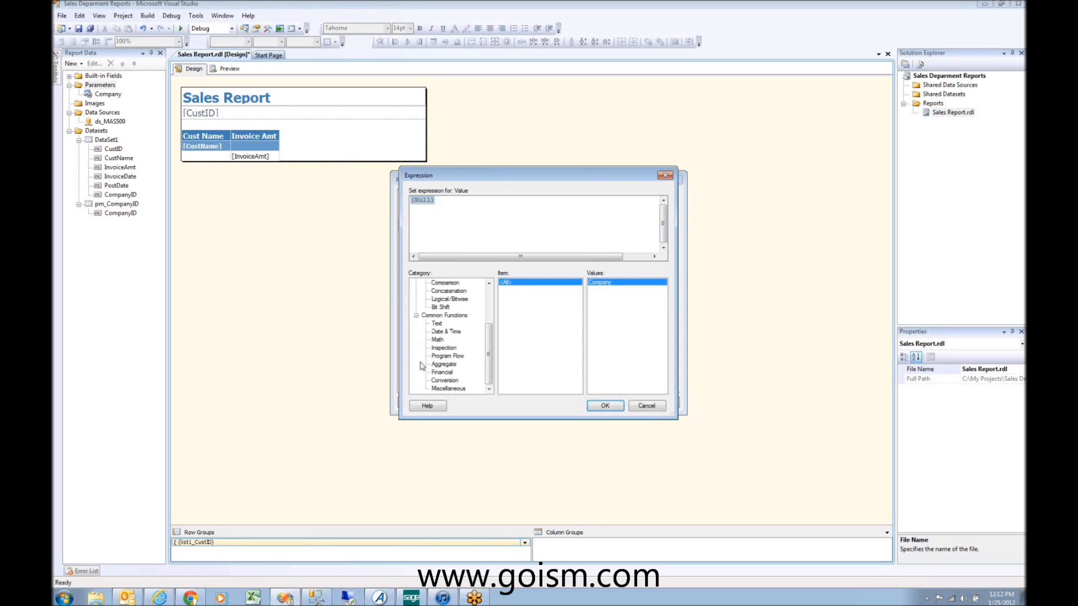
left_click(440, 332)
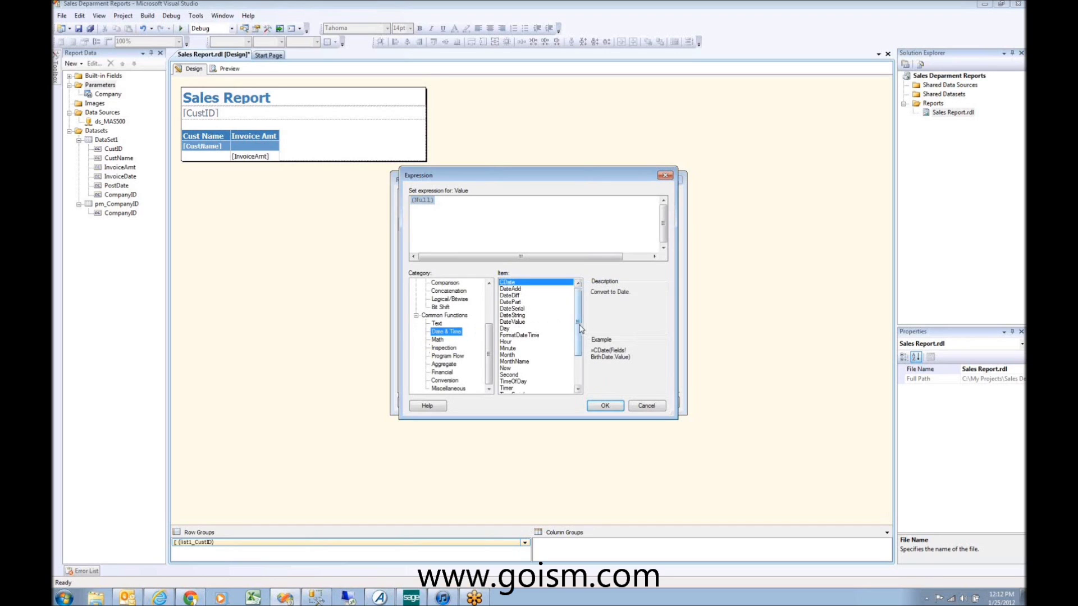
left_click_drag(580, 329, 580, 360)
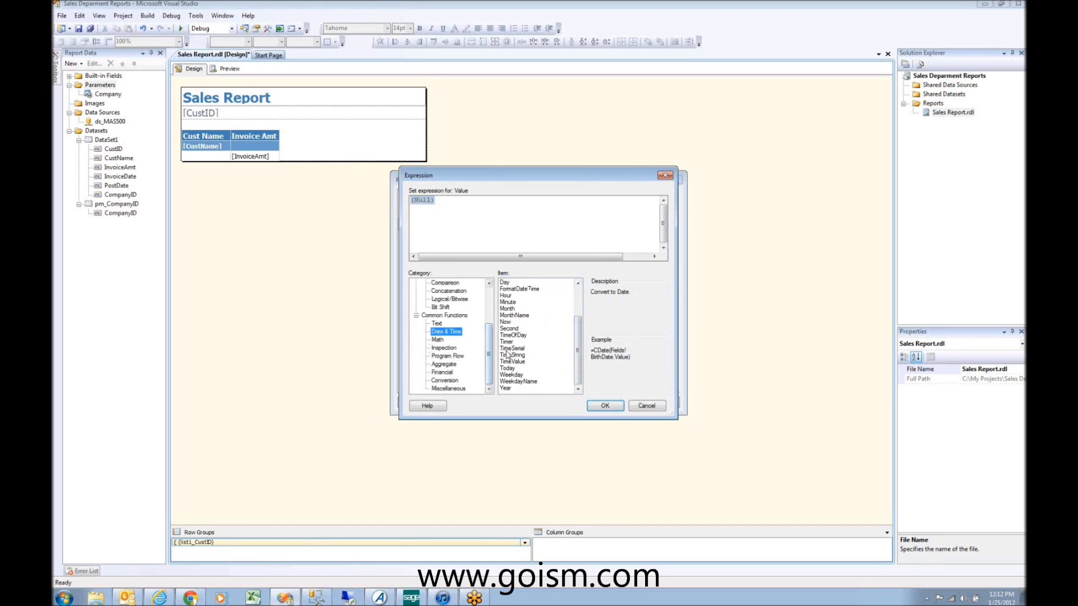
left_click(507, 368)
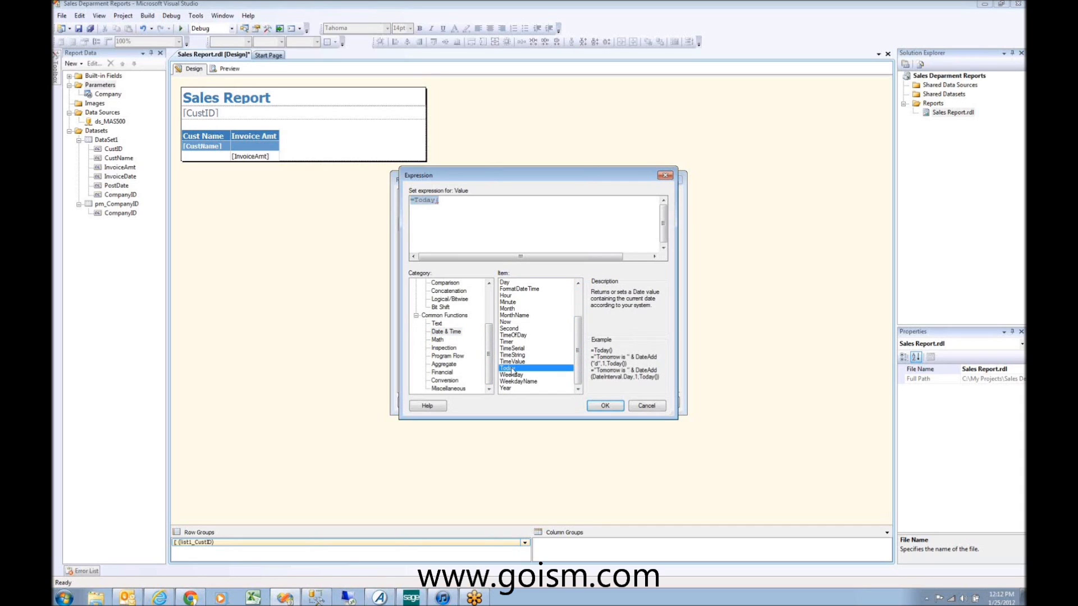
double_click(534, 370)
left_click(605, 406)
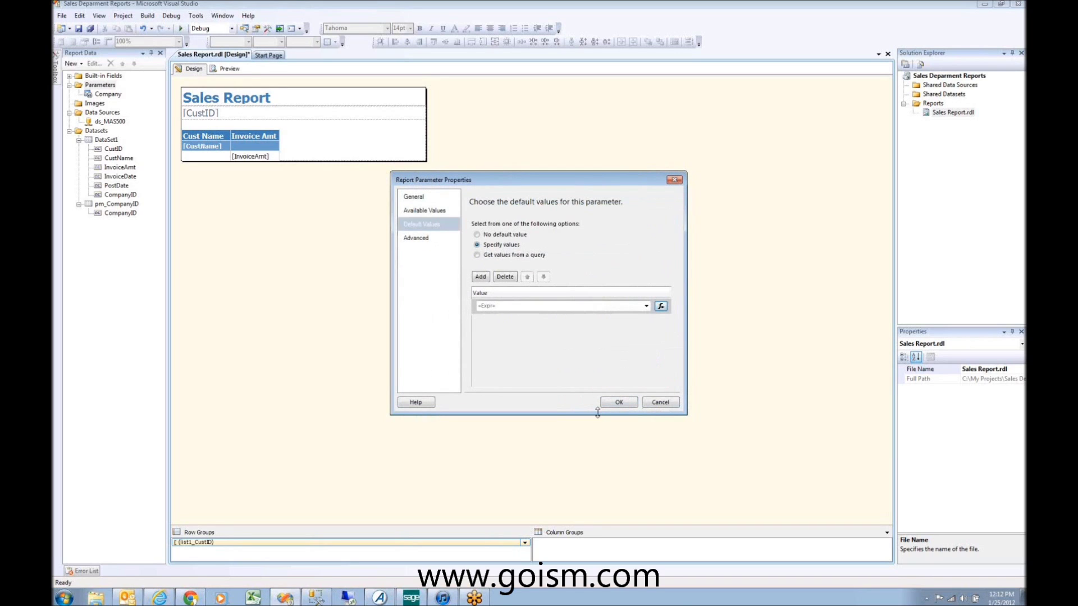
left_click(616, 402)
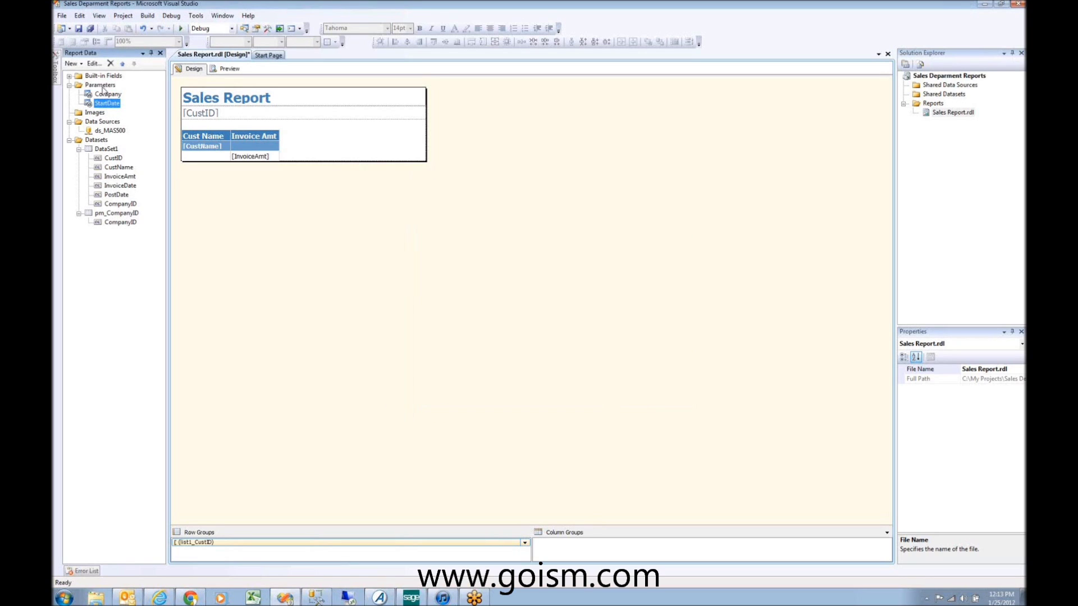
right_click(104, 85)
left_click(141, 90)
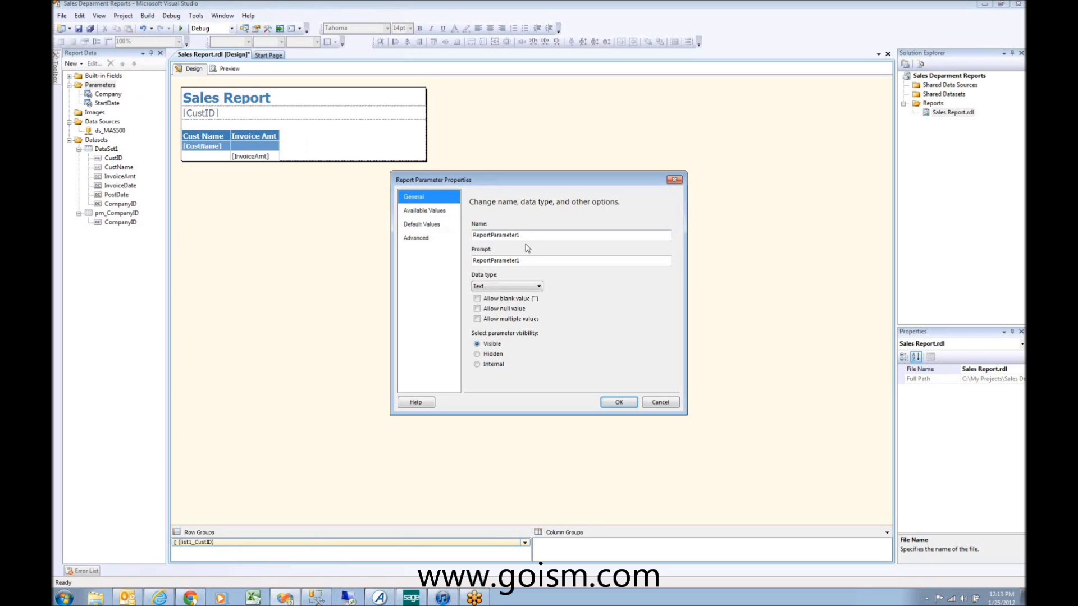
Step: Name the parameter EndDate with prompt 'Select End Date' and Date/Time data type
left_click_drag(549, 236, 203, 180)
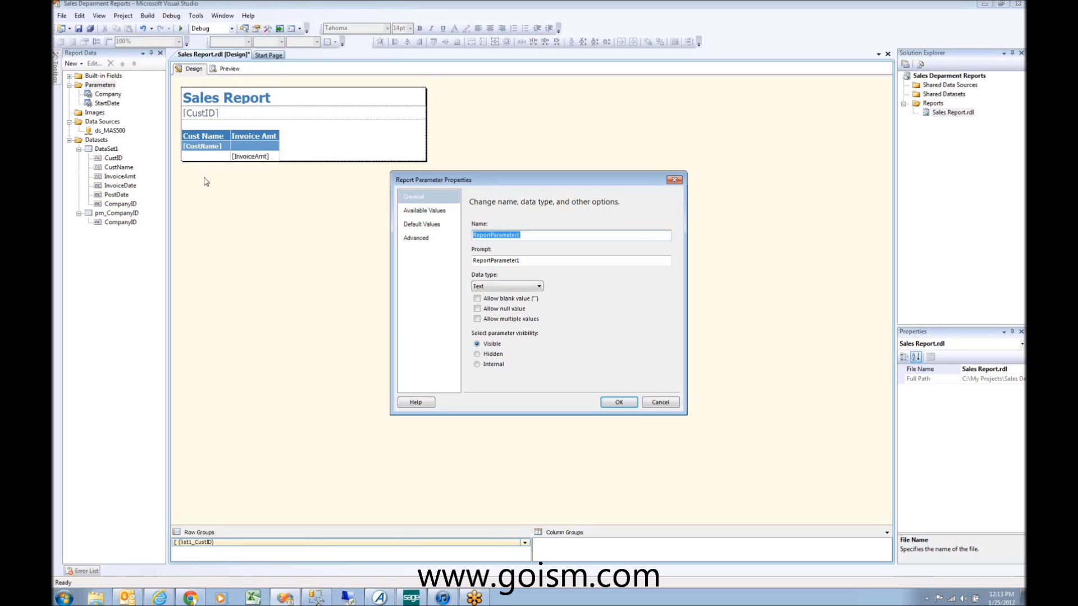
type("EndDate")
key("Tab")
type("E")
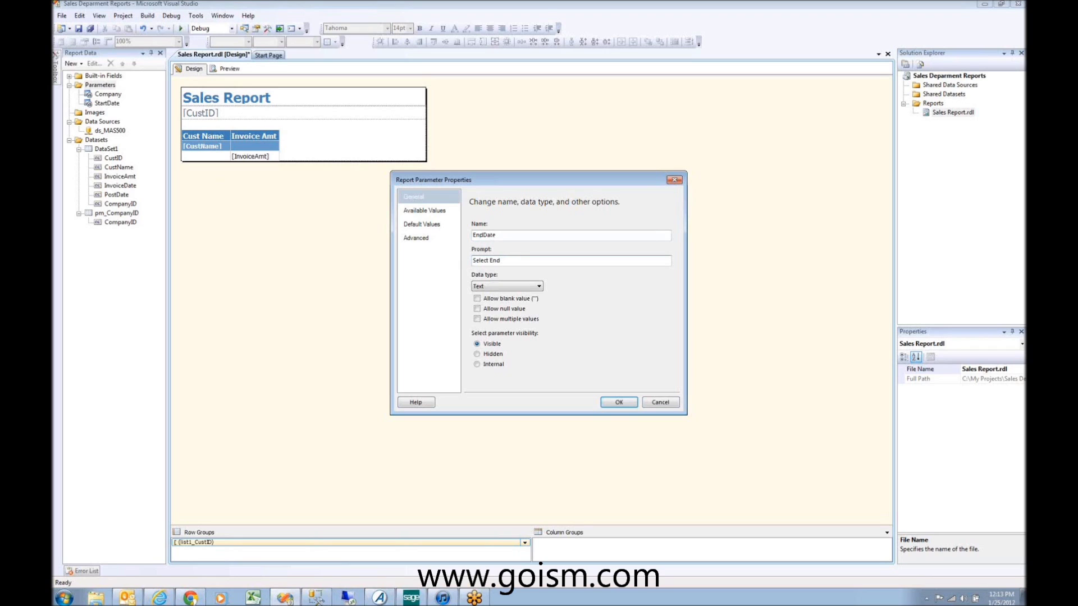
left_click(537, 287)
left_click(508, 310)
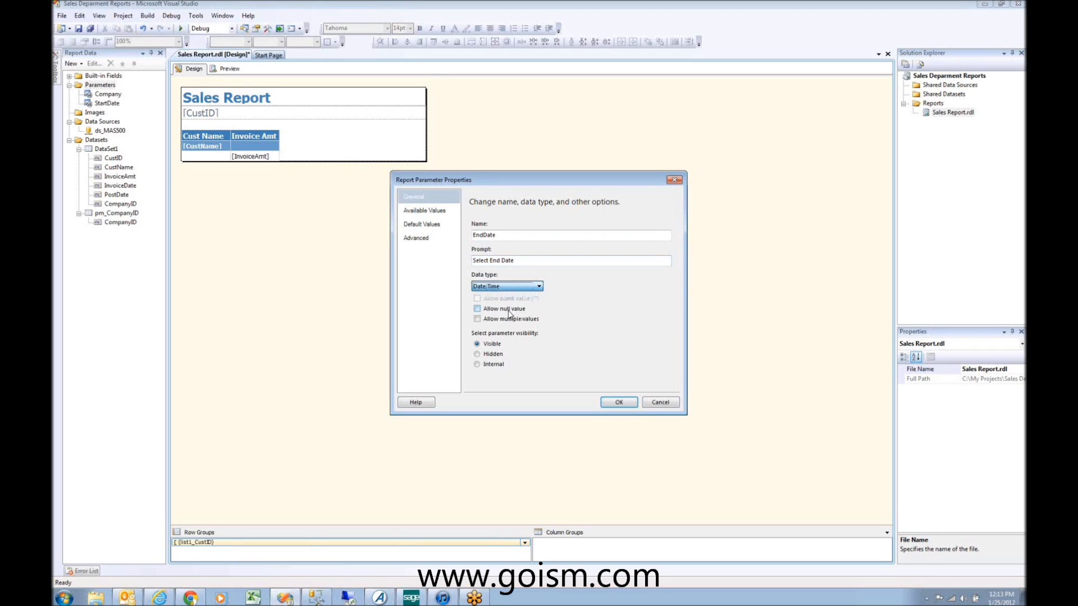
Step: Give EndDate a specified default value entry and bring up its expression editor
left_click(424, 211)
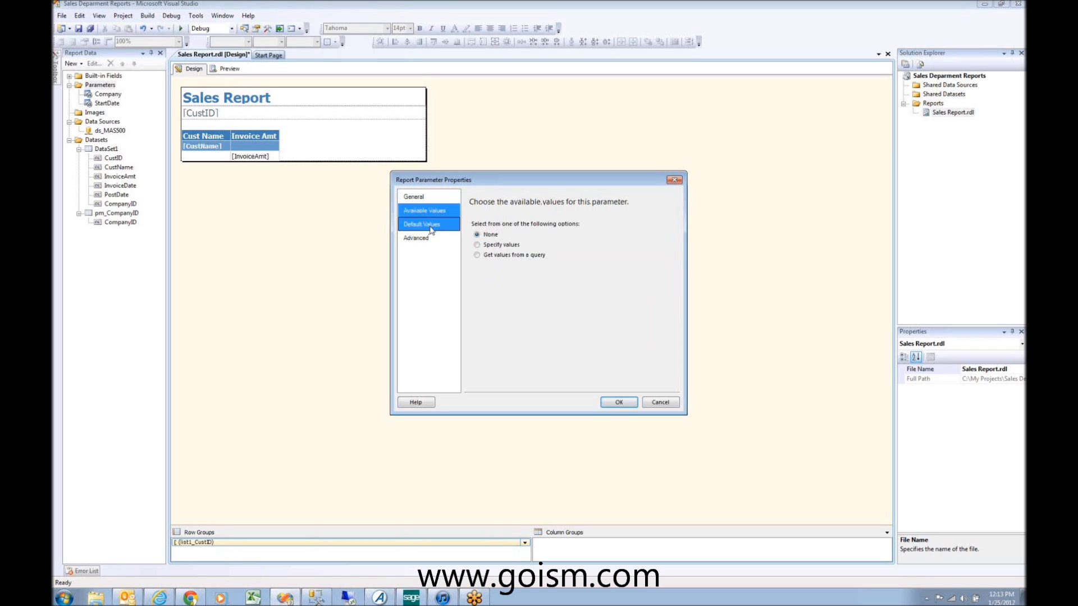
left_click(429, 225)
left_click(480, 255)
left_click(479, 245)
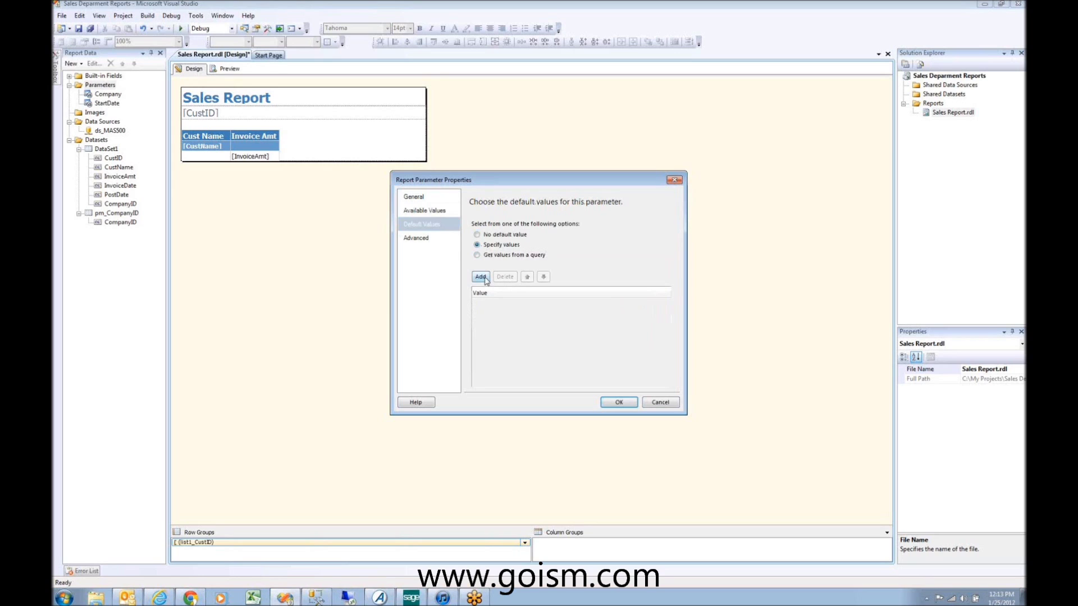
left_click(430, 212)
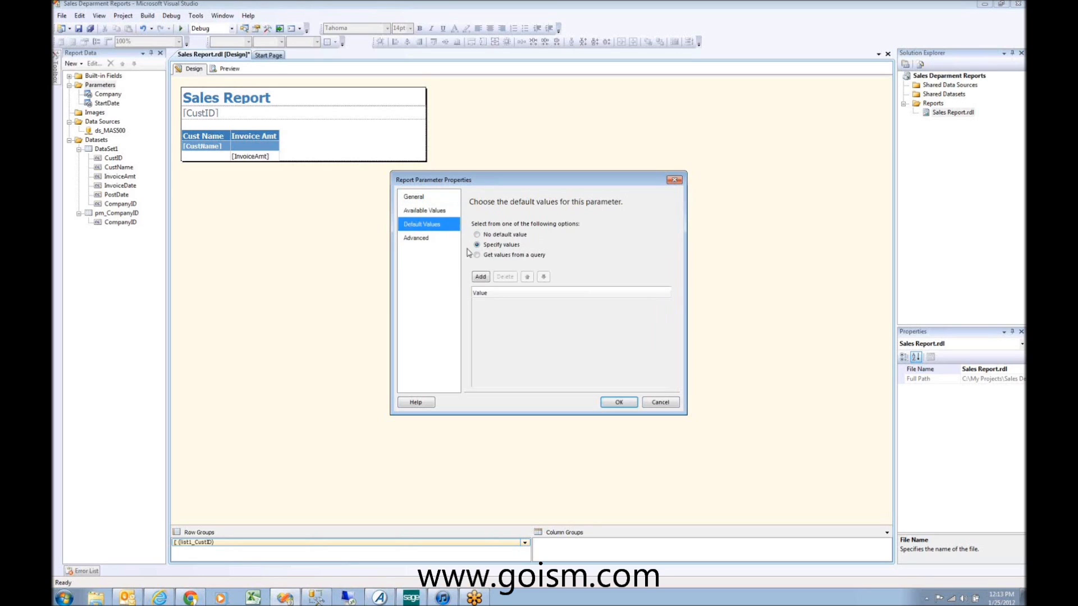
left_click(480, 276)
left_click(666, 306)
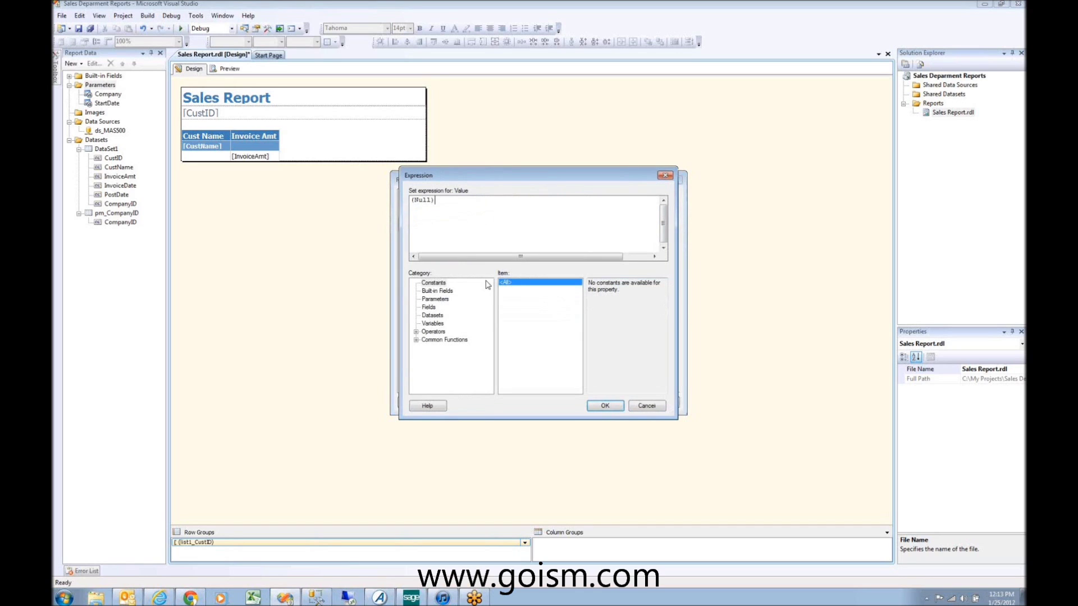
Step: Insert Today from Common Functions > Date & Time as EndDate's default and save the parameter
left_click(416, 340)
left_click(445, 332)
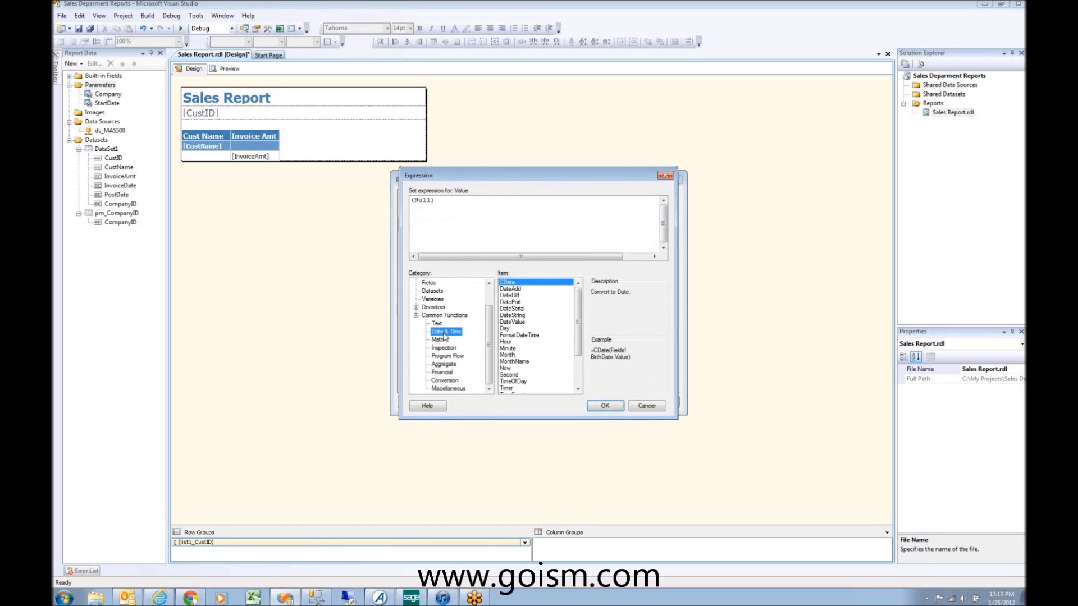
left_click(547, 342)
scroll(534, 353, "down", 2)
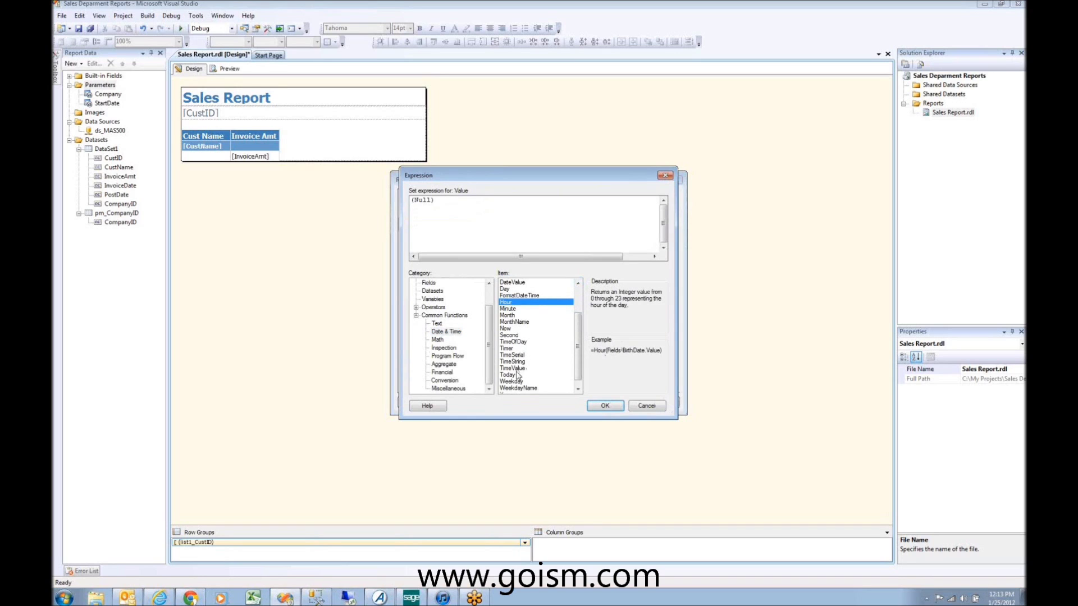
left_click(517, 373)
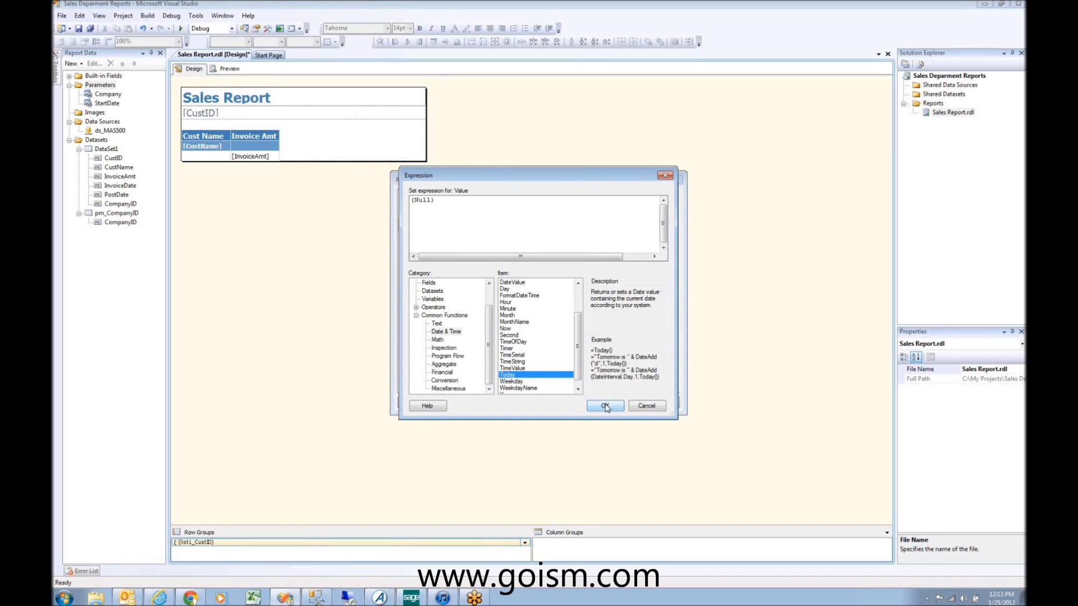
double_click(522, 376)
left_click_drag(578, 328, 578, 301)
left_click(509, 296)
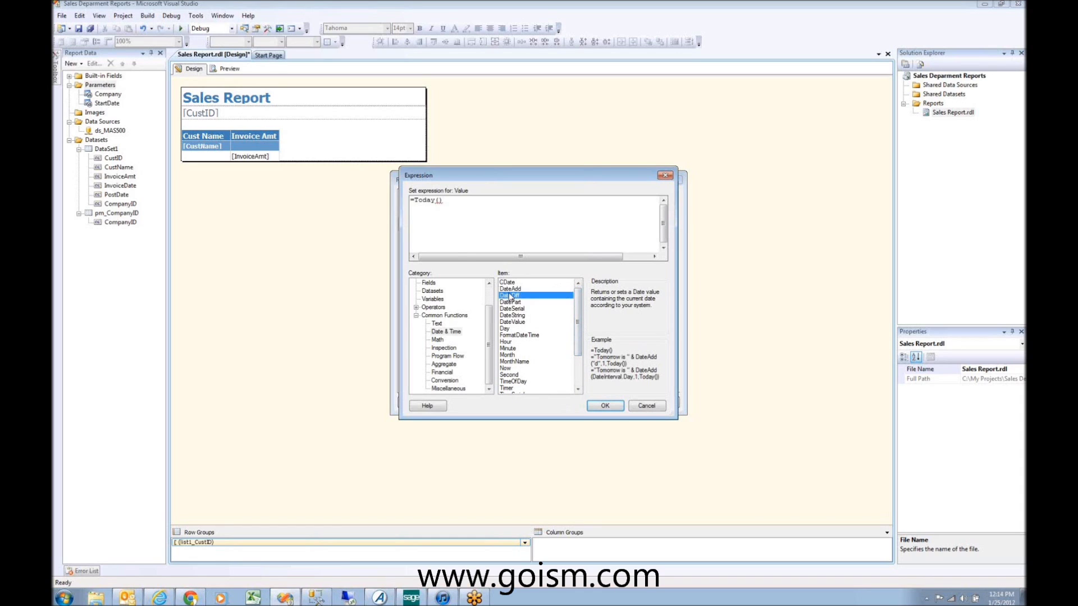
left_click(511, 289)
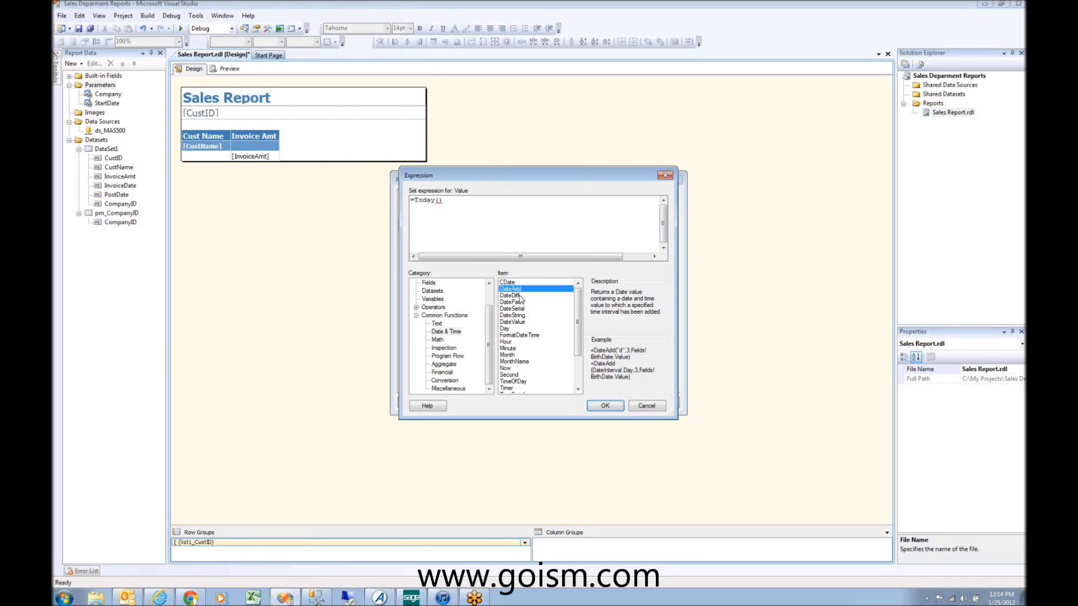
left_click(605, 406)
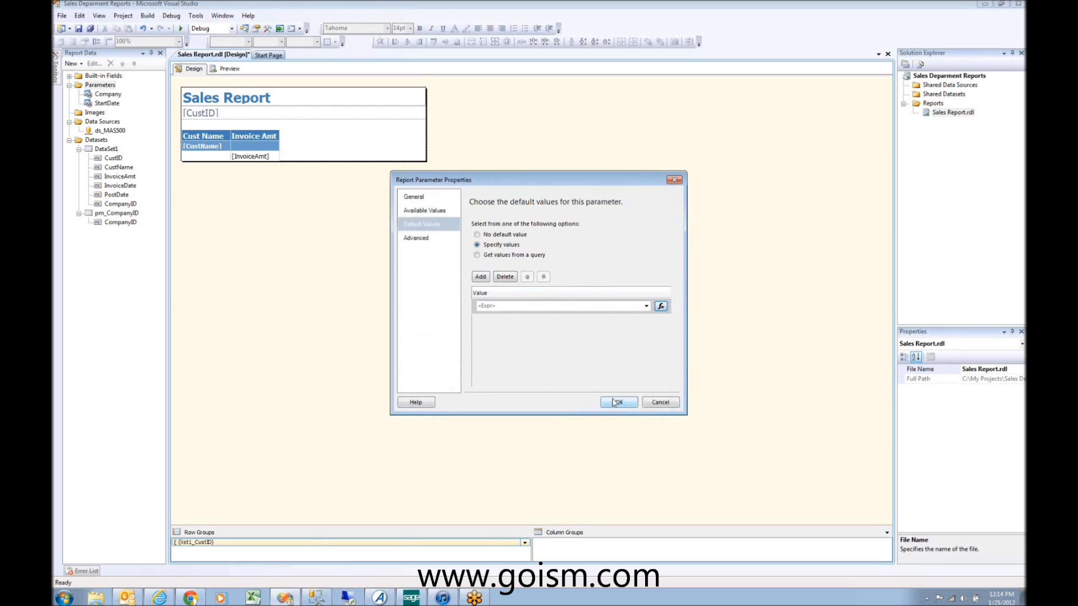
left_click(618, 403)
left_click(102, 85)
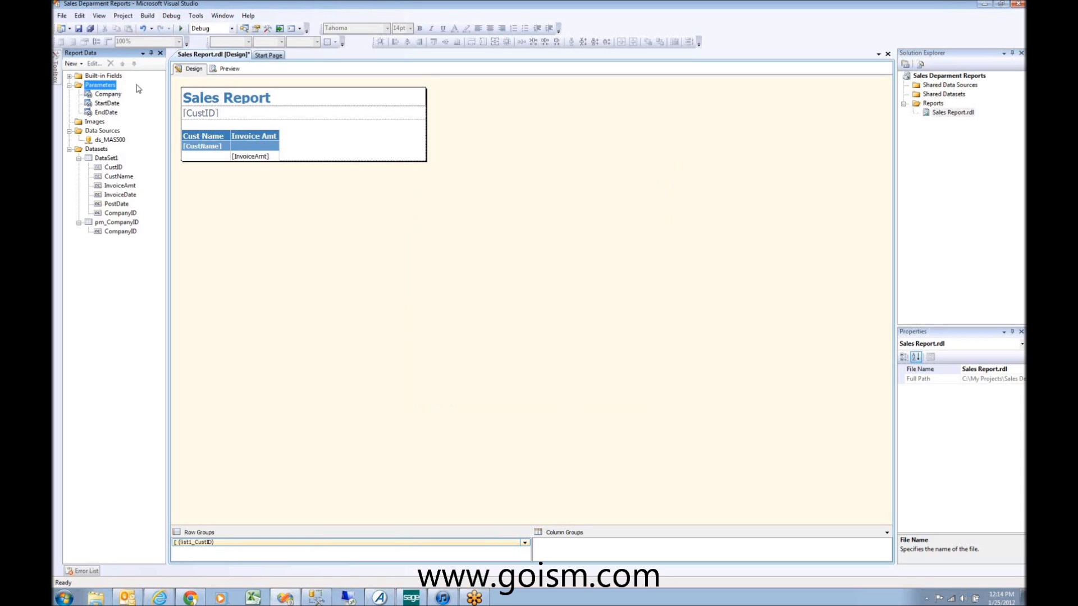
right_click(99, 87)
left_click(131, 94)
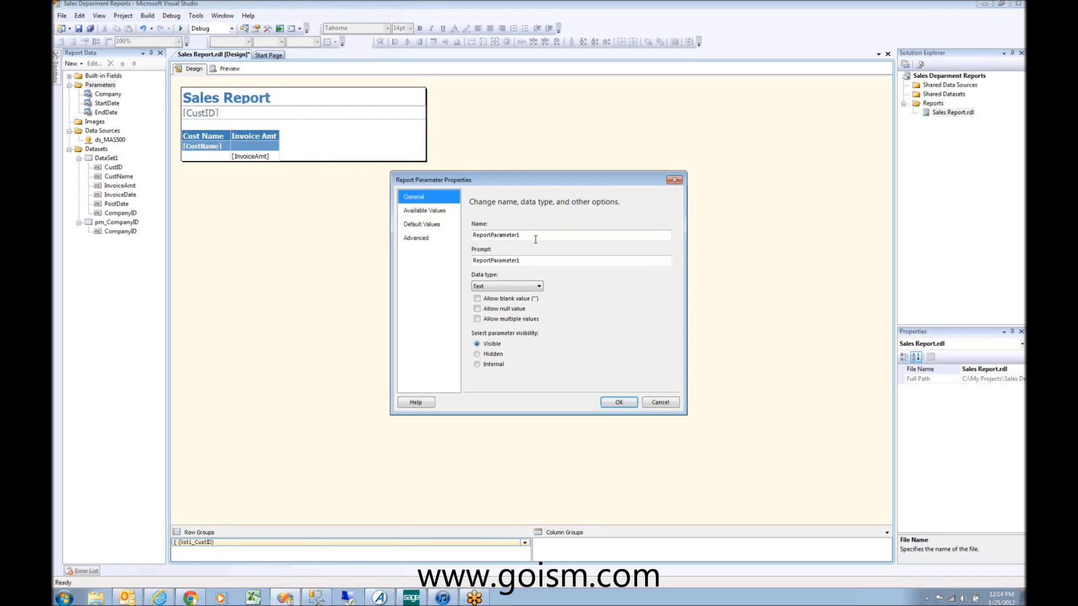
type("Customer")
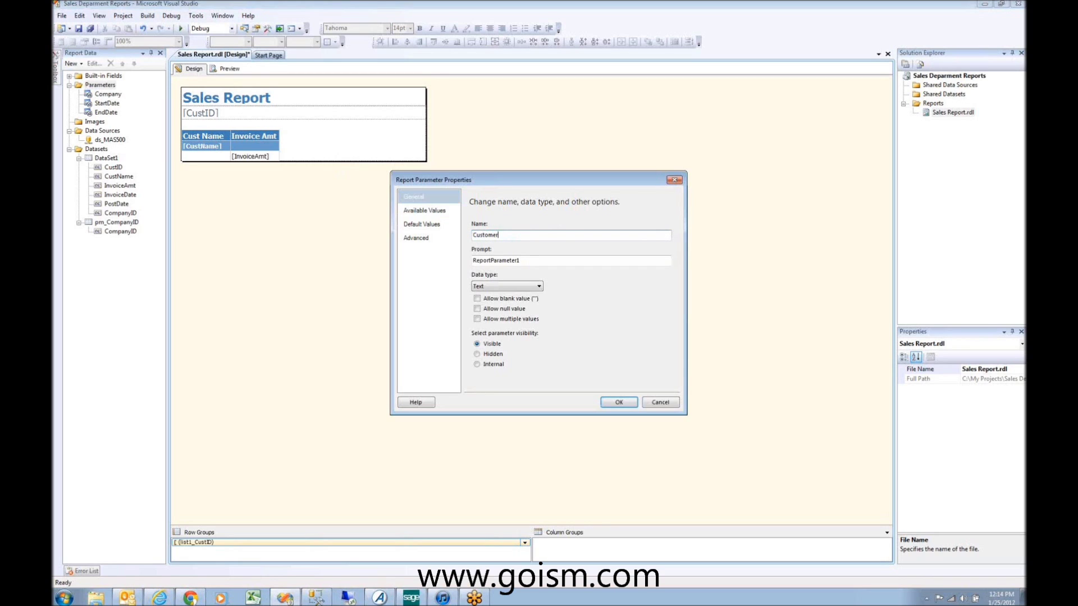
key("Tab")
type("Select Customer")
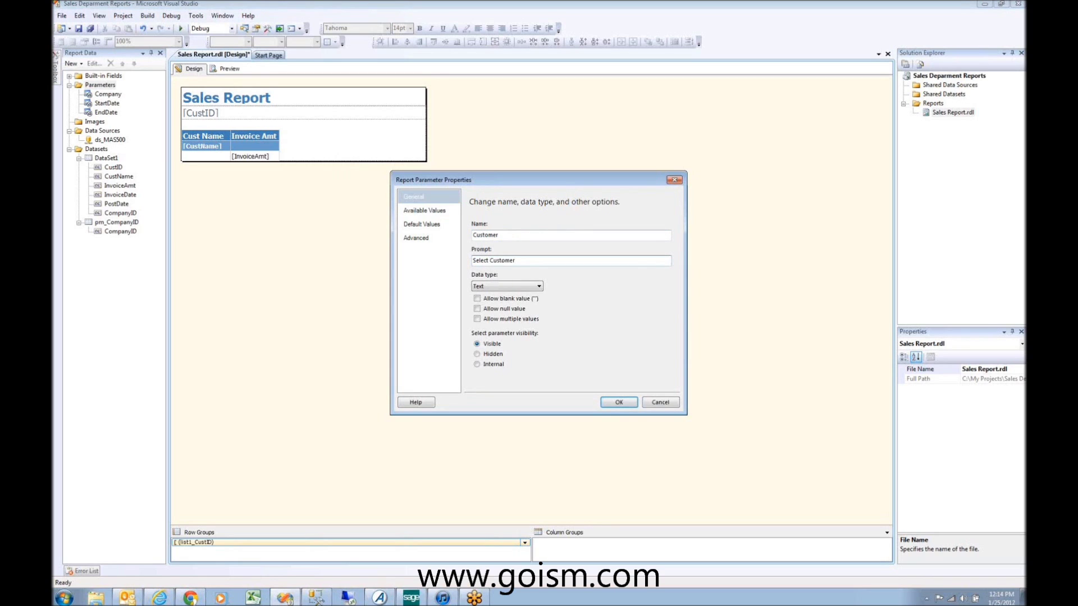
left_click(511, 287)
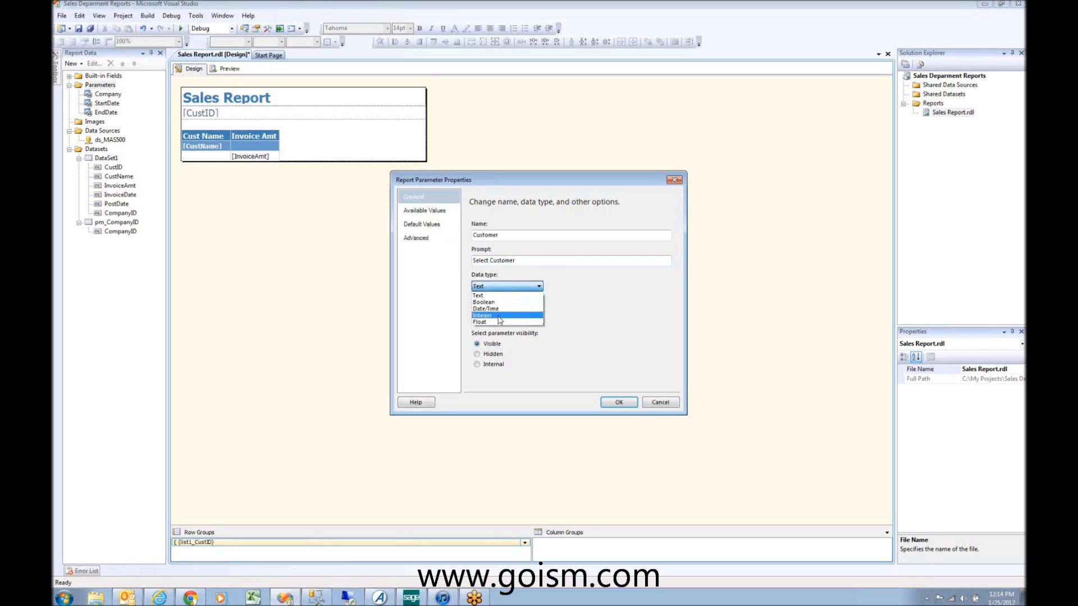
left_click(505, 288)
left_click(508, 288)
left_click(507, 287)
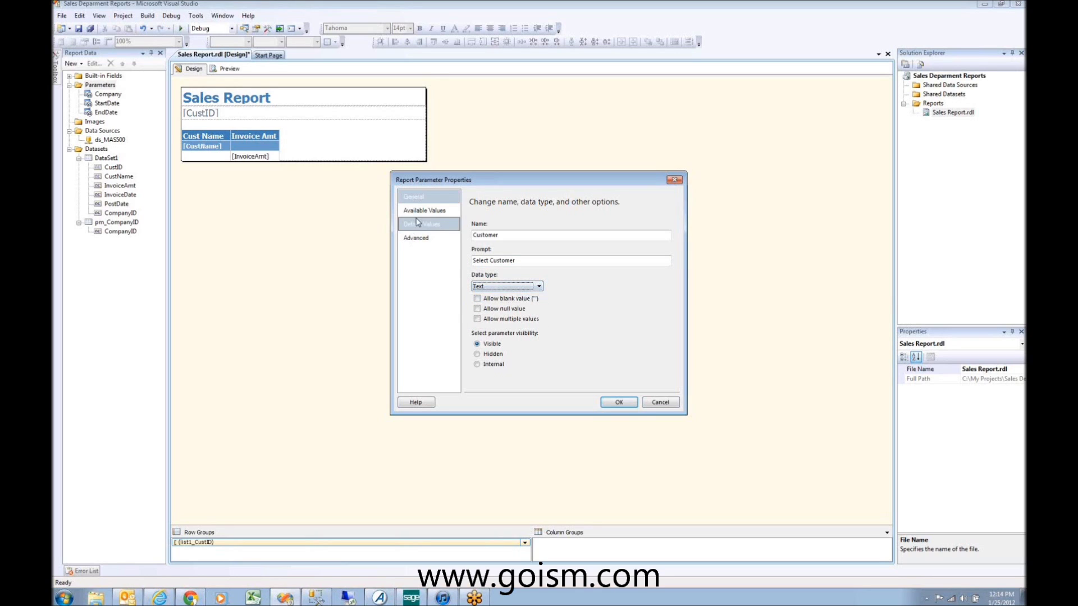
left_click(477, 319)
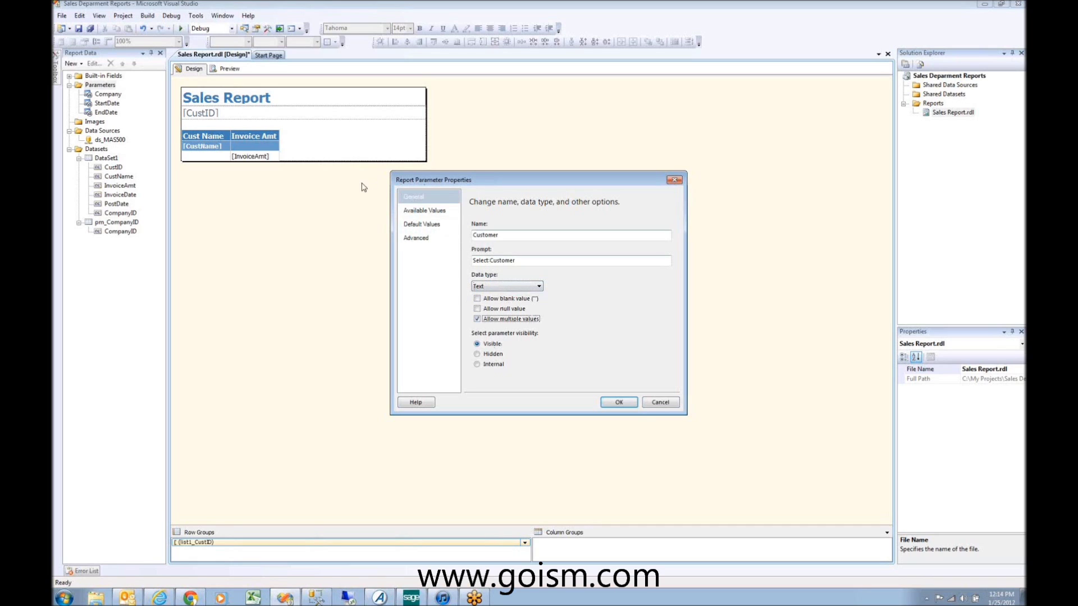
left_click(423, 210)
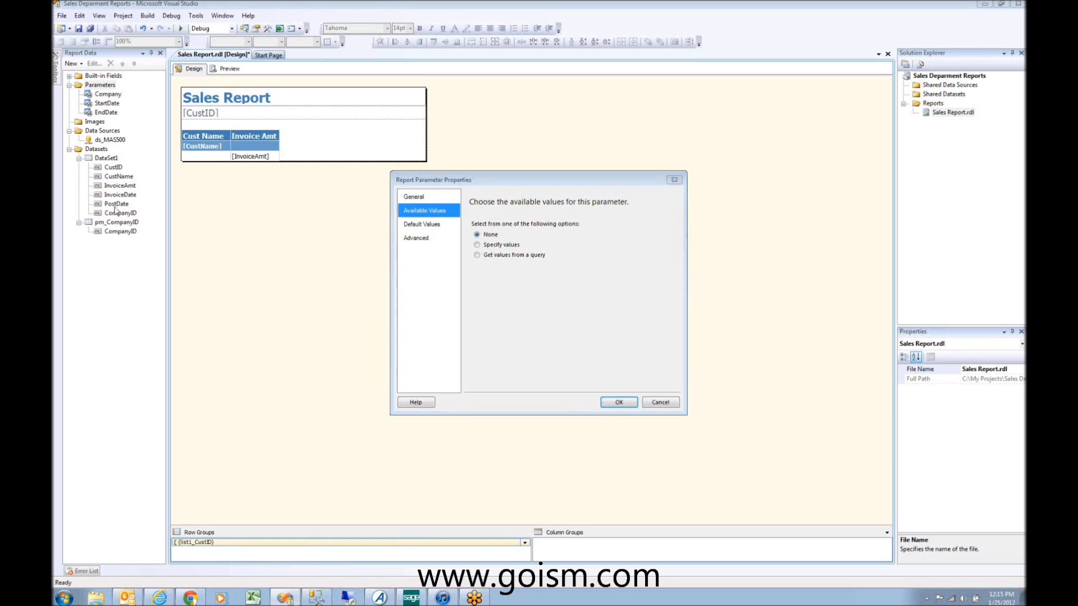
left_click(657, 402)
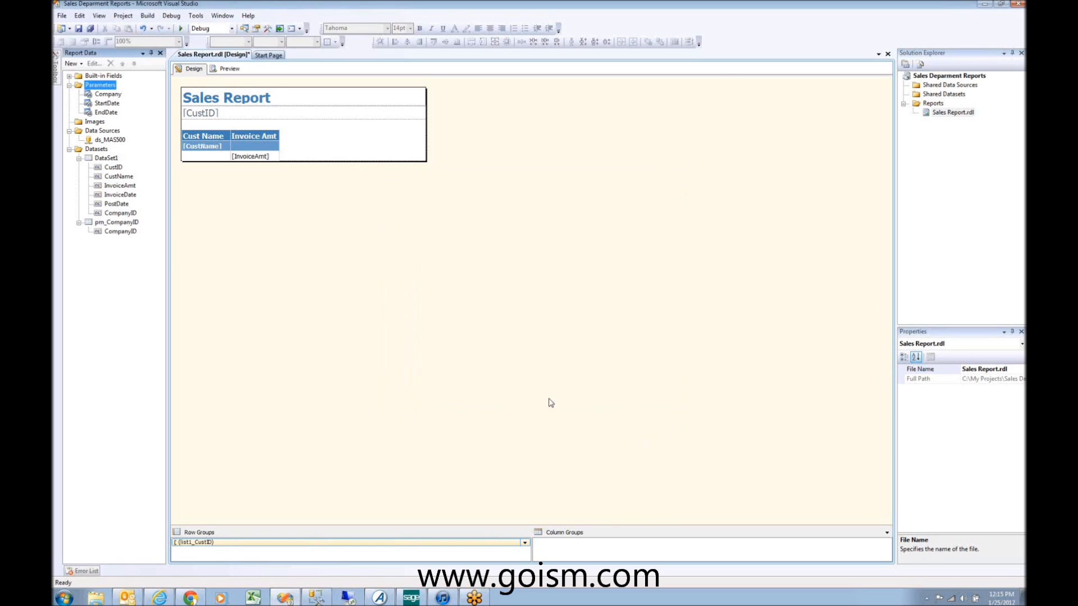
Step: Add a new embedded dataset using the ds_MAS500 data source and launch Query Designer
right_click(97, 150)
left_click(133, 159)
left_click(506, 220)
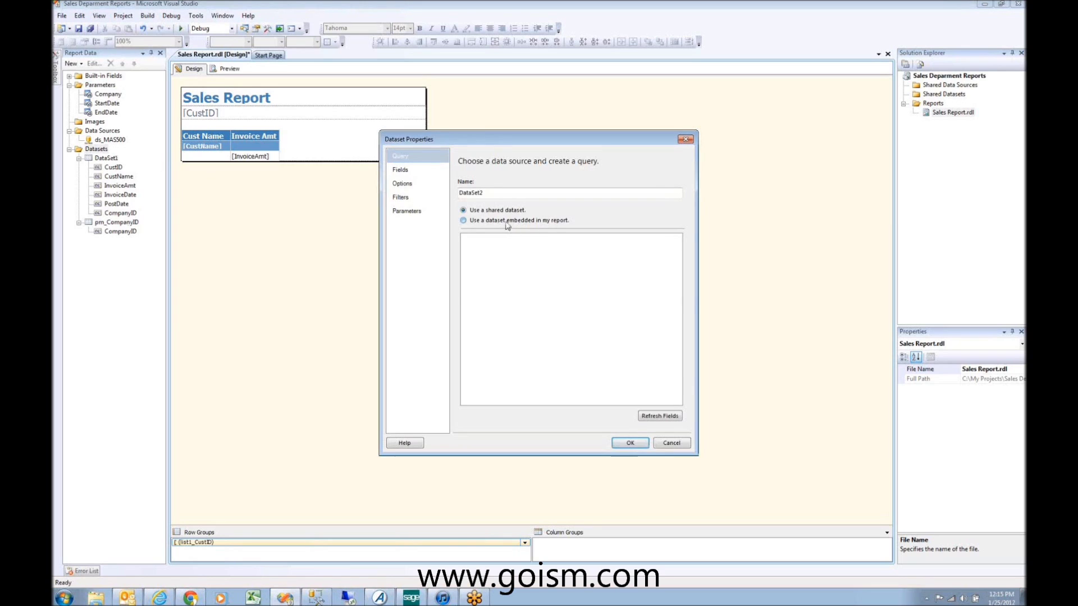
left_click(574, 250)
left_click(537, 260)
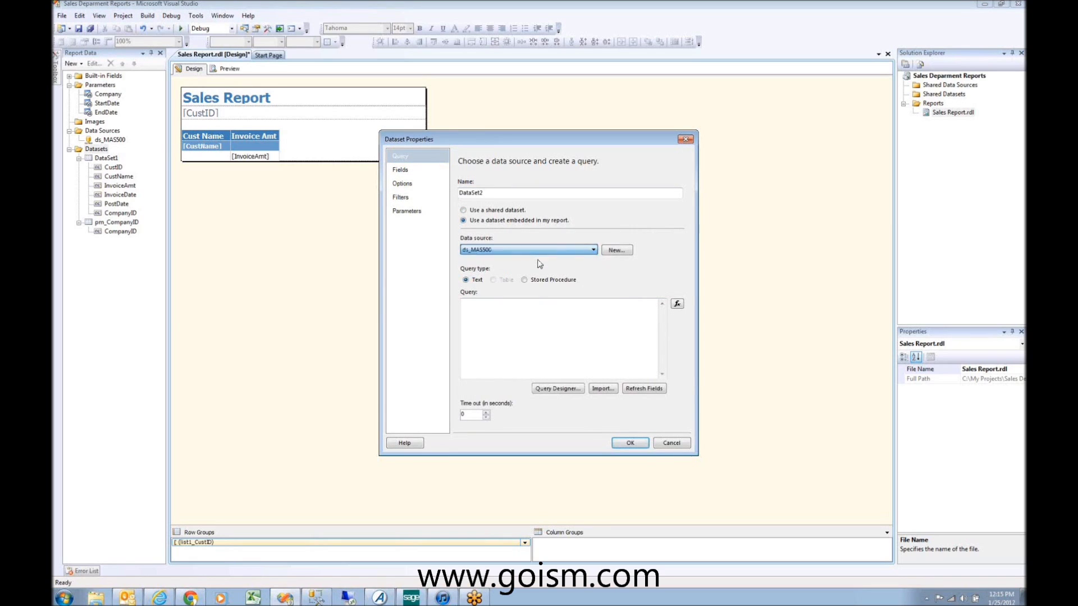
left_click(557, 388)
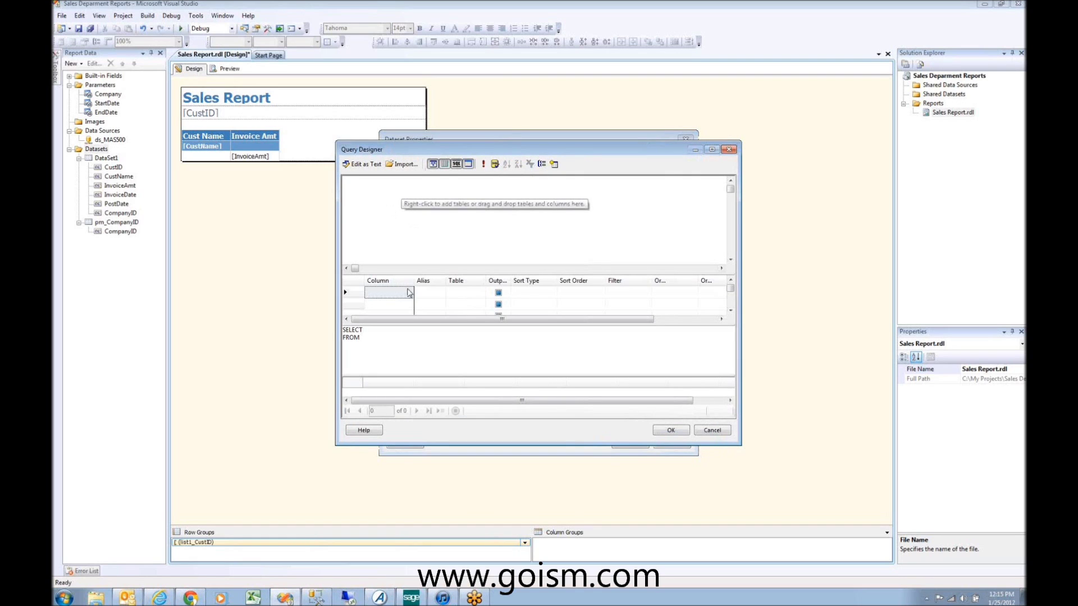
Step: Add the vdvInvoice view from the Views list to the query diagram
right_click(420, 186)
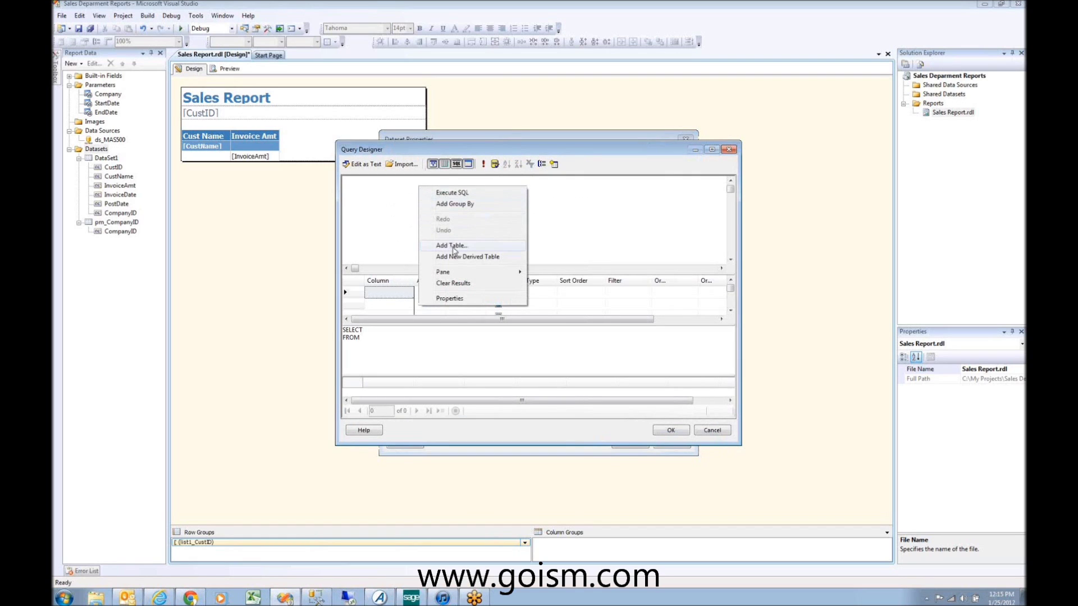
left_click(452, 246)
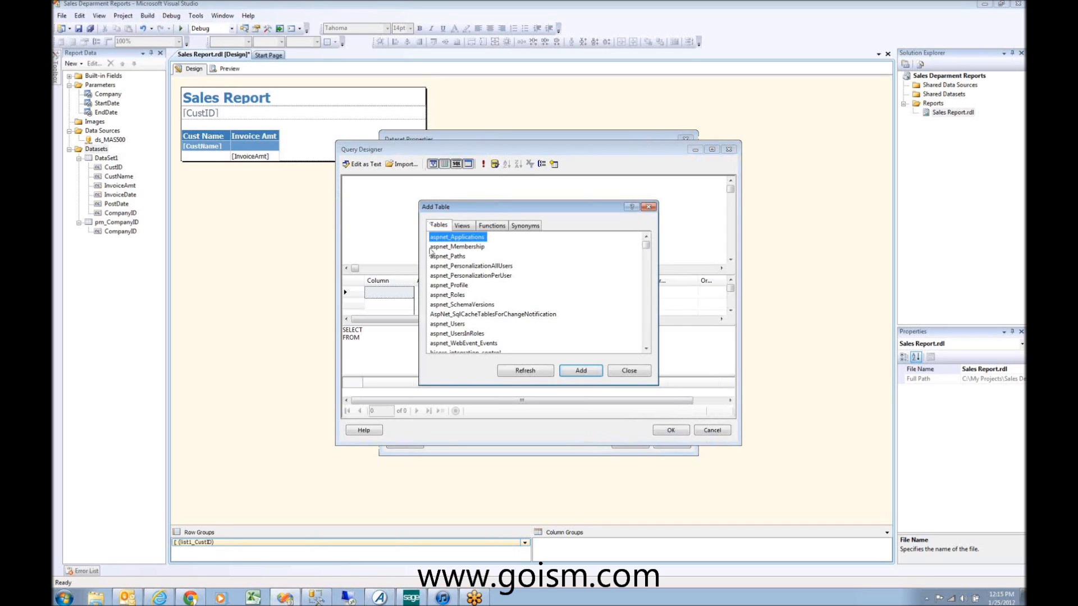
left_click(451, 267)
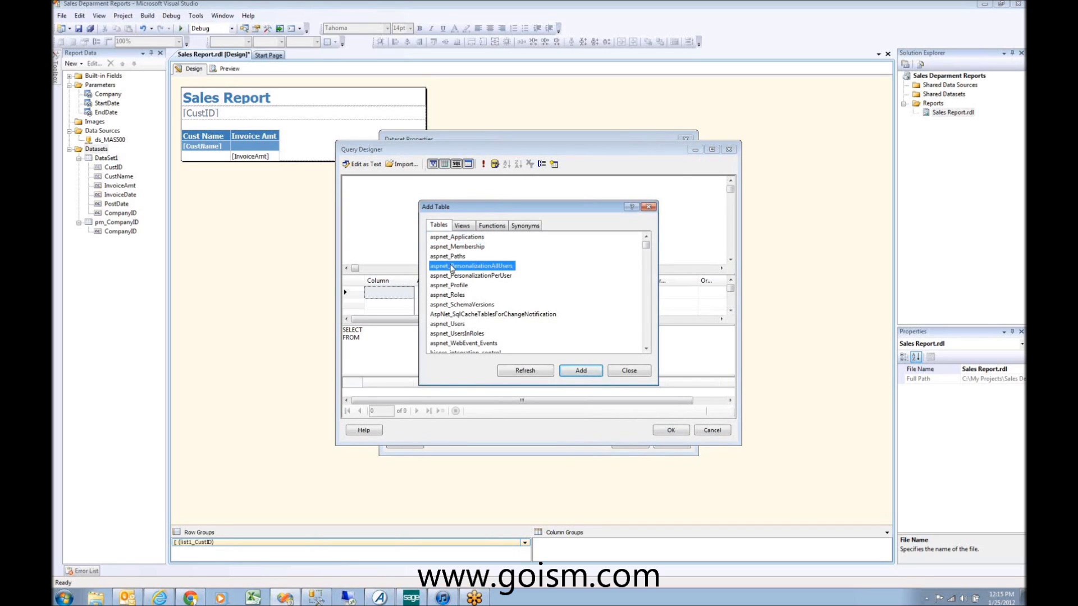
left_click(462, 225)
type("vdv")
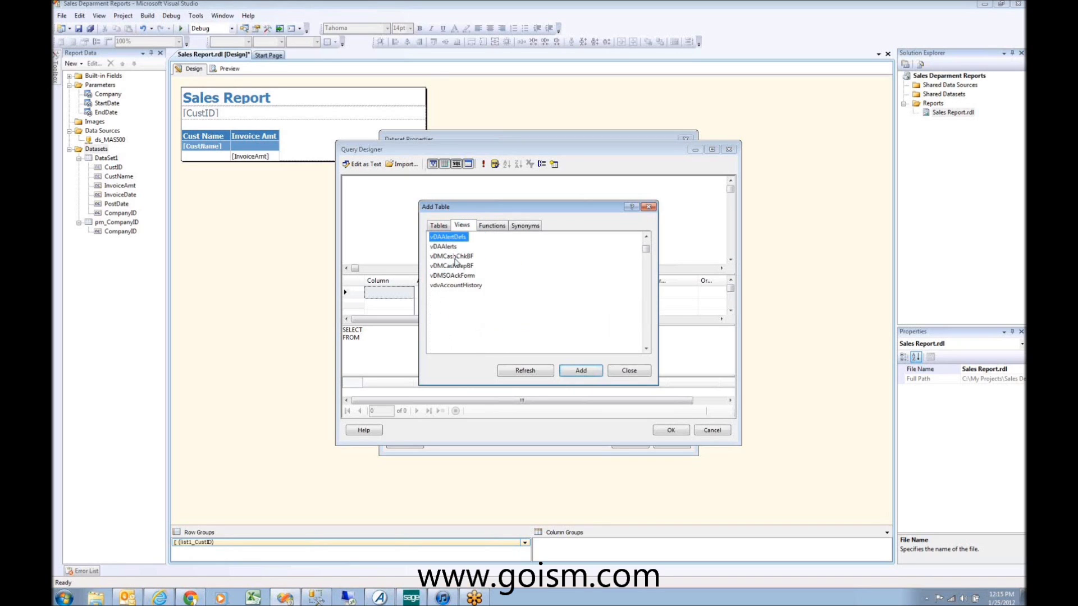
scroll(455, 262, "down", 10)
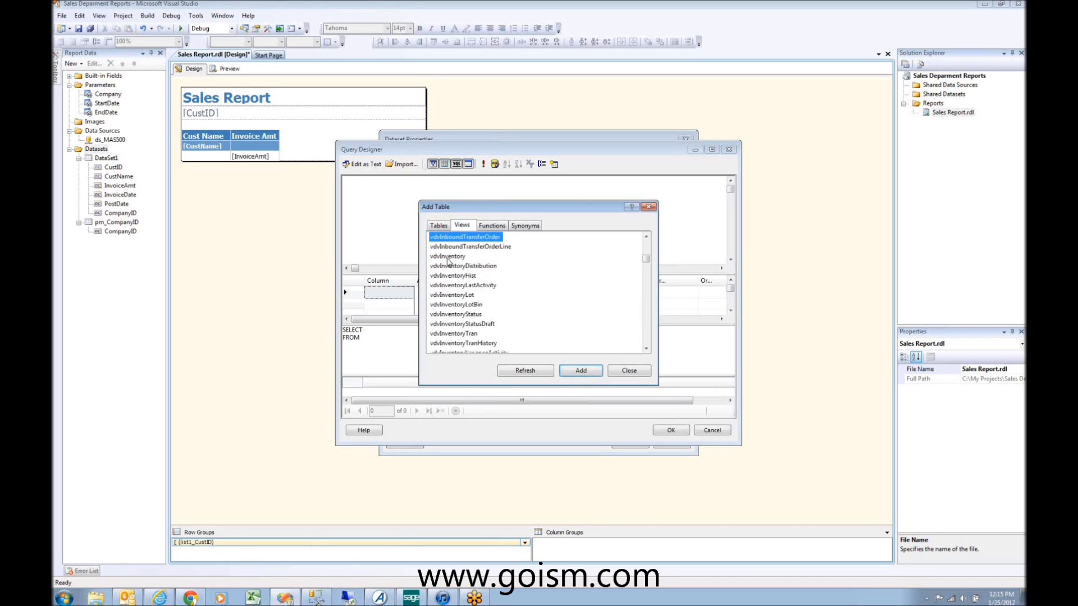
scroll(453, 290, "down", 1)
double_click(452, 315)
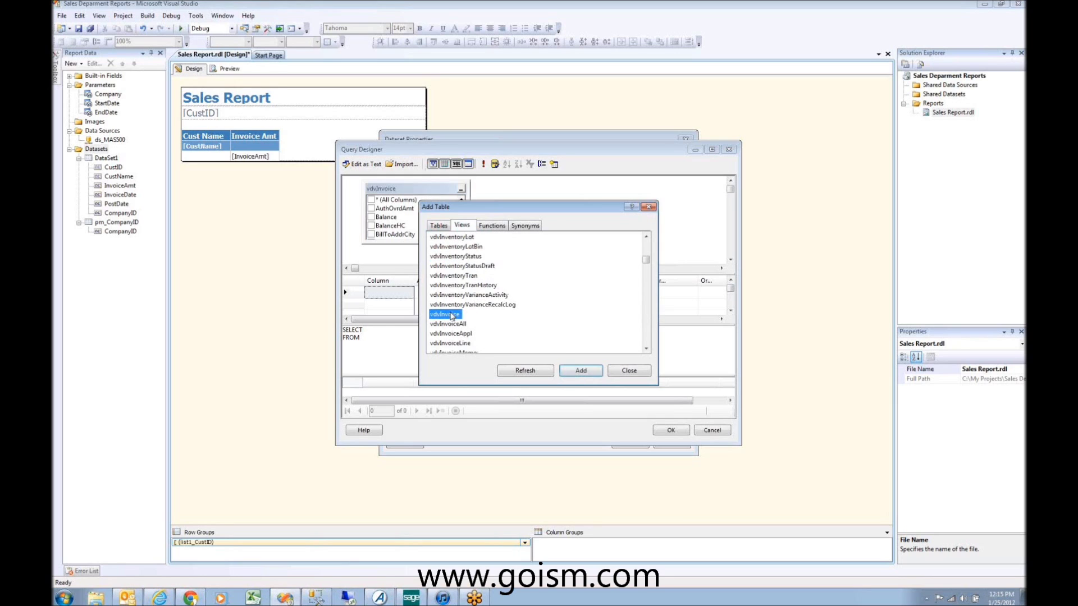
left_click(581, 371)
Step: Close the table picker and remove the duplicate vdvInvoice_1 table from the query
left_click(648, 207)
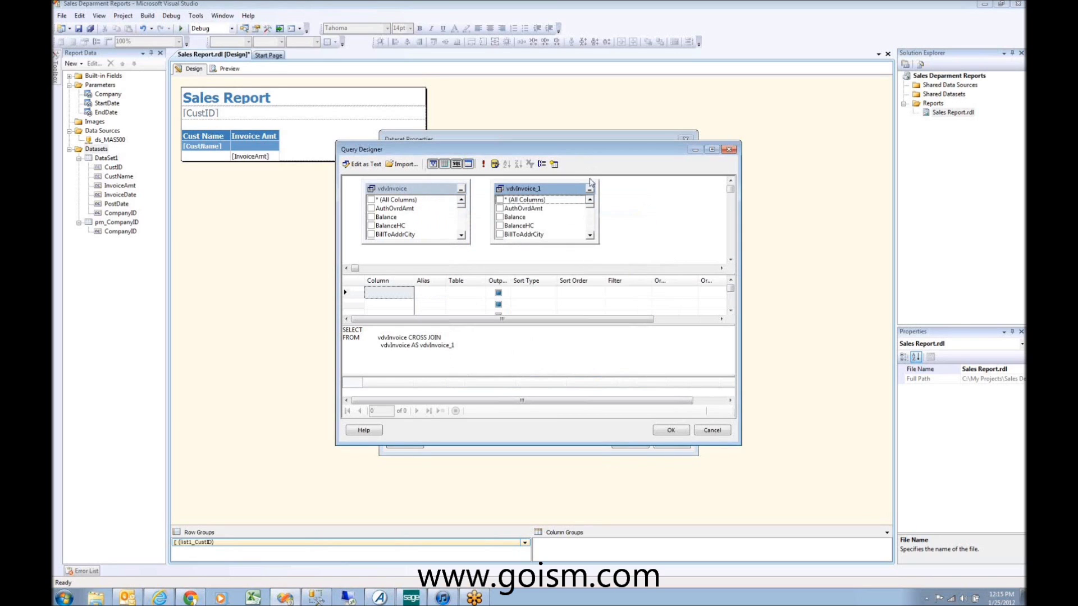
right_click(578, 190)
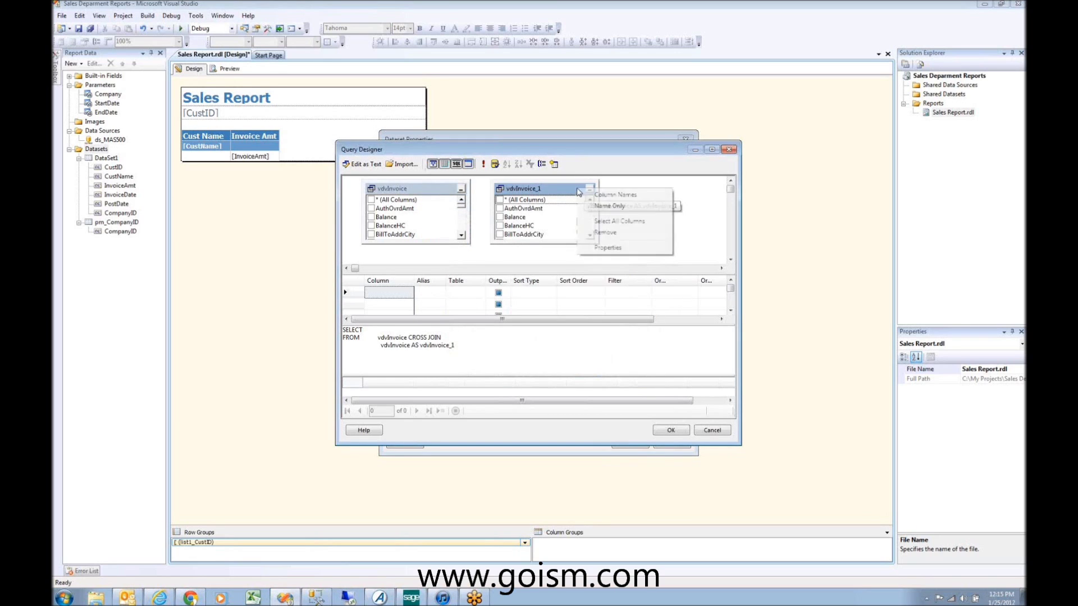
left_click(615, 232)
left_click_drag(462, 213, 465, 230)
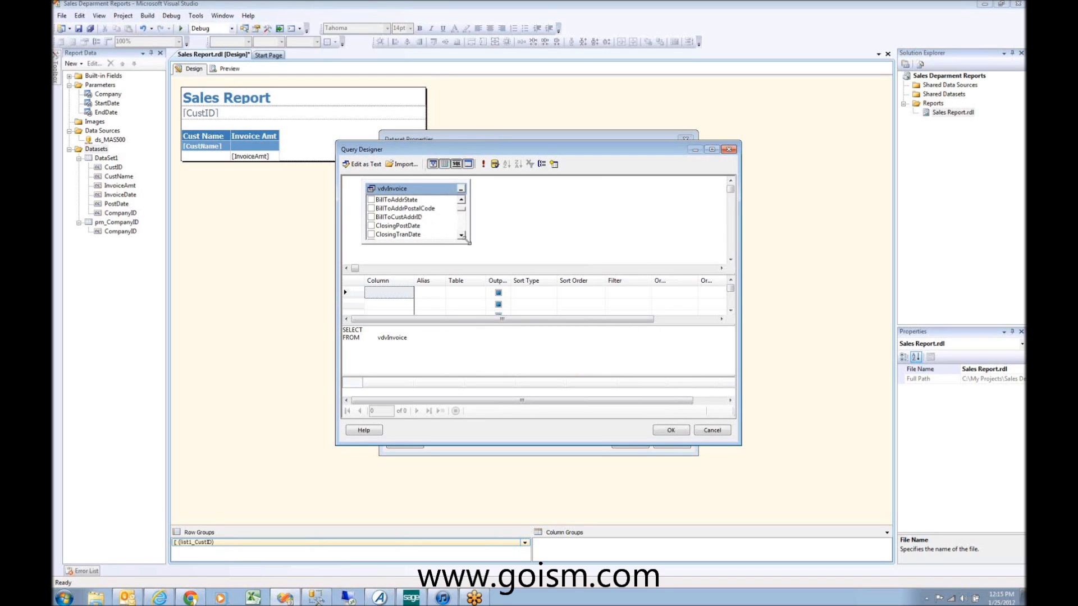
left_click(462, 235)
left_click(462, 236)
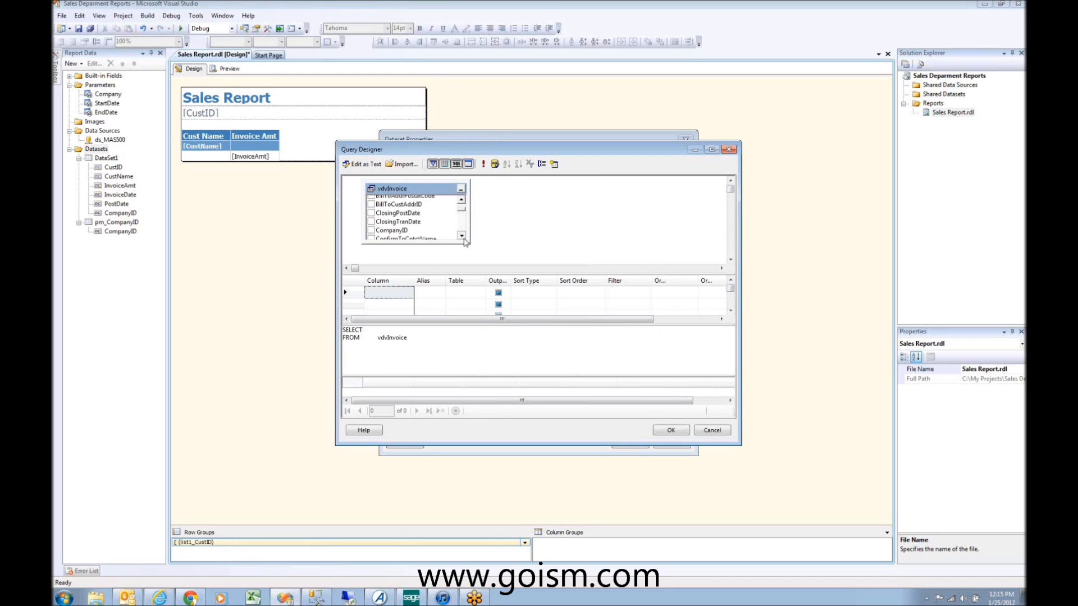
left_click(461, 236)
left_click(461, 236)
left_click(462, 236)
left_click(462, 236)
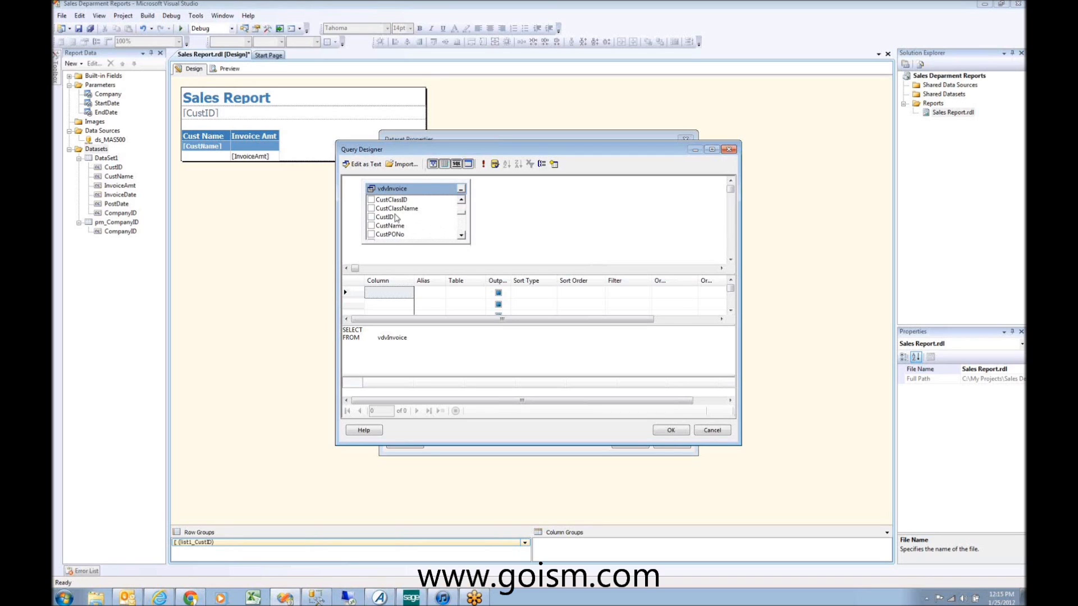
Step: Select CustID and CustName, add DISTINCT to the SELECT statement, and accept the query
left_click(371, 217)
left_click(371, 226)
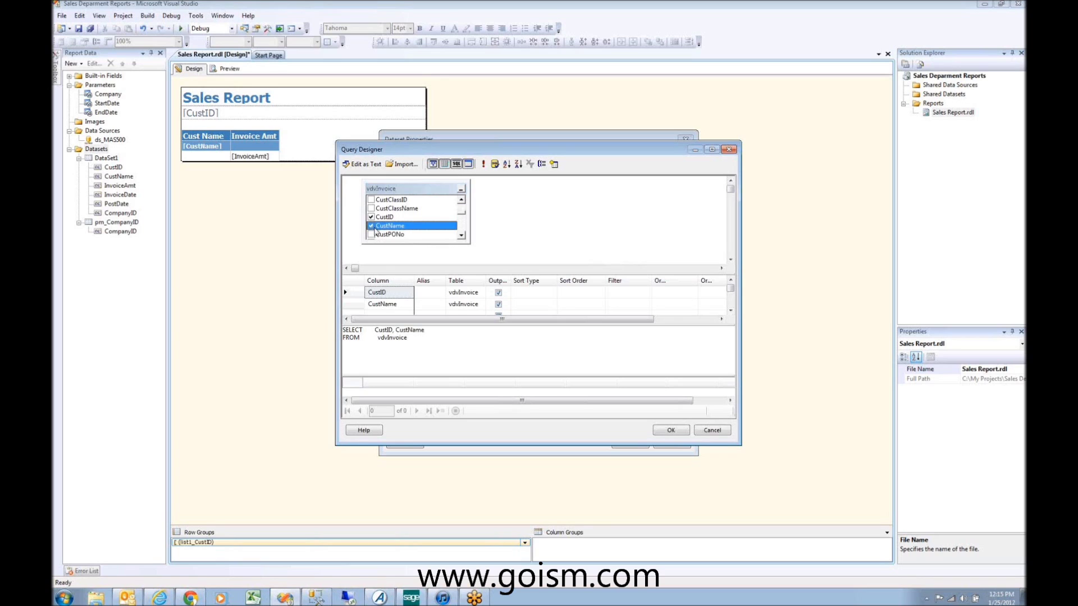
left_click(430, 335)
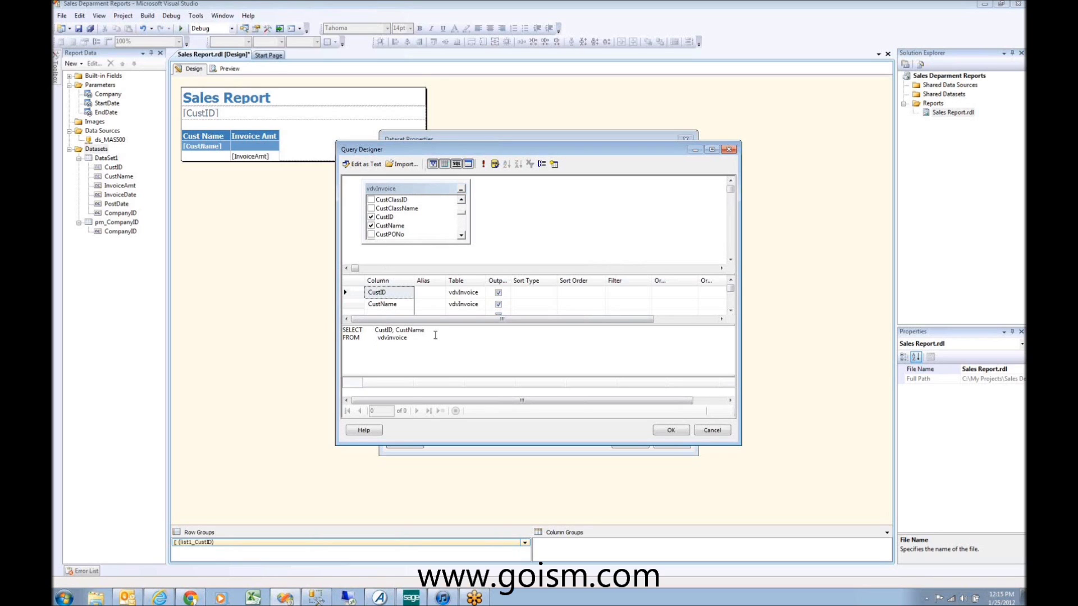
type("DISTINCT T")
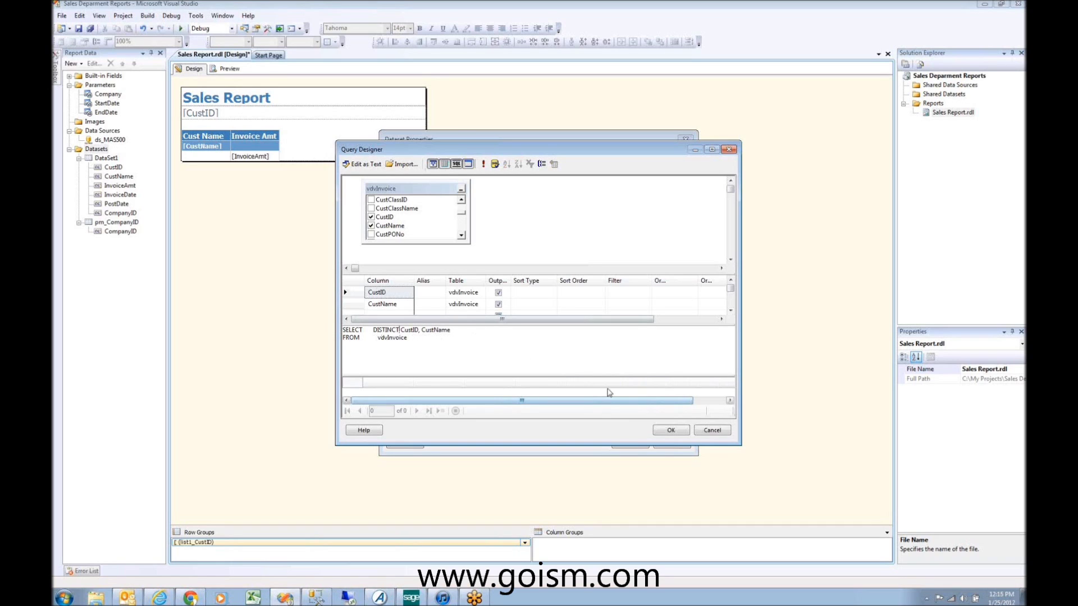
left_click(671, 430)
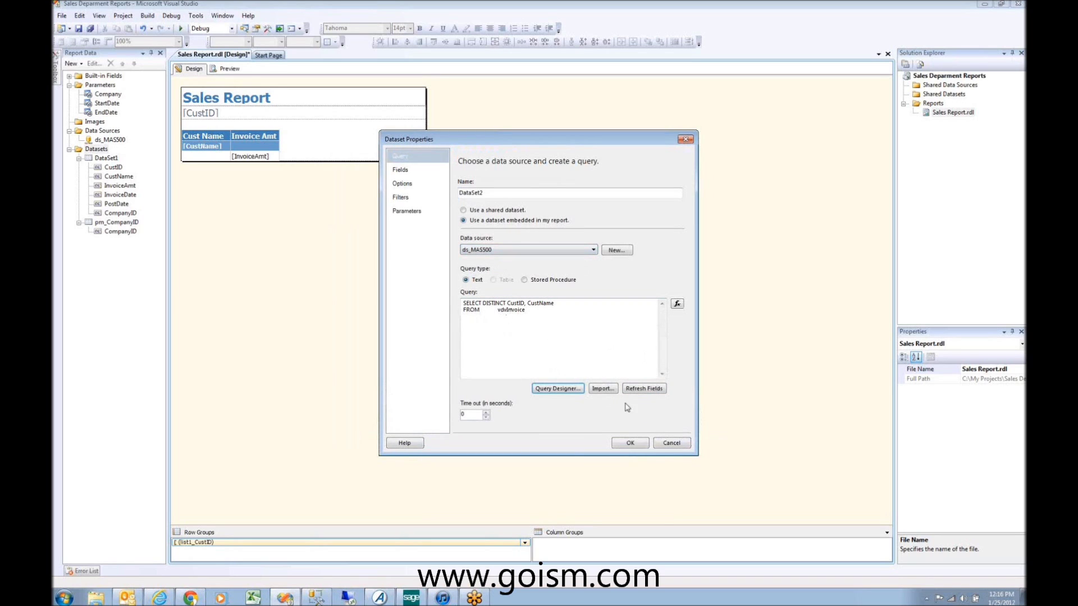
Step: Rename DataSet2 to pm_Customer and confirm the dataset
double_click(486, 193)
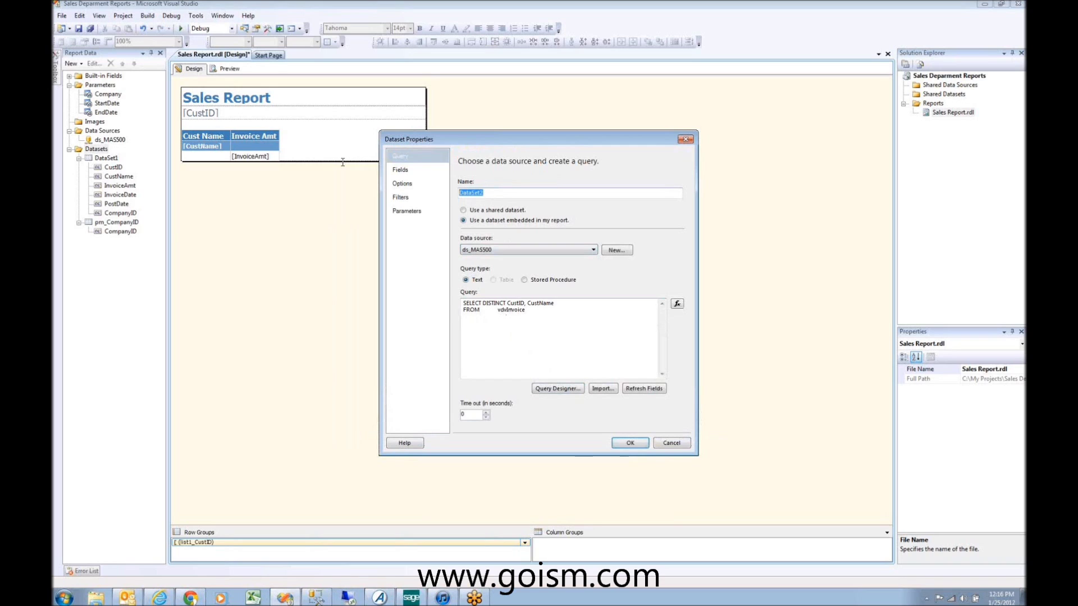
type("pm_Customer")
left_click(630, 442)
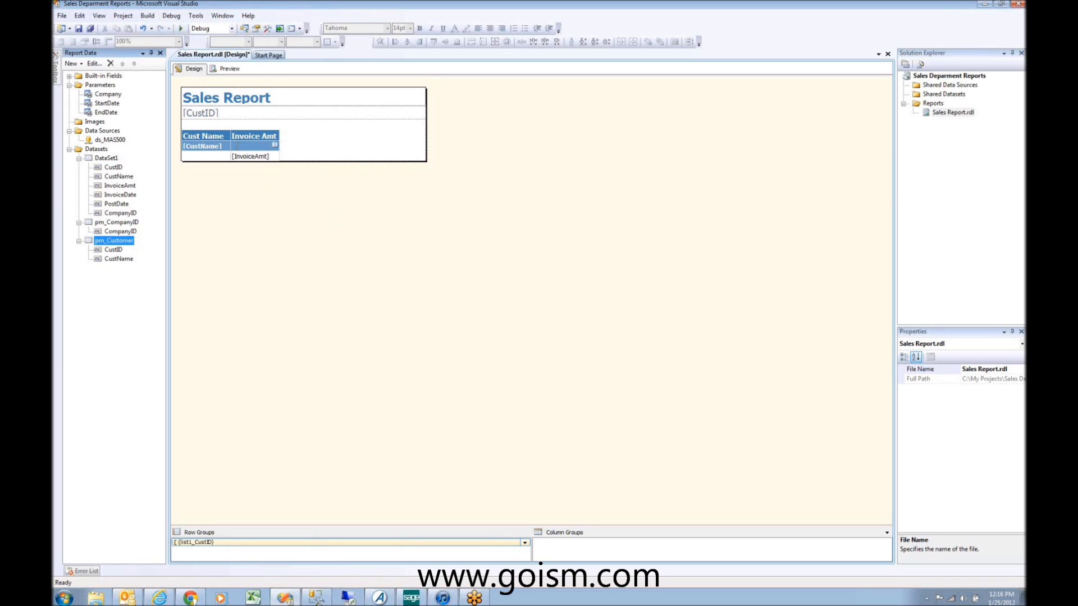
Step: Add a Customer parameter with prompt 'Select Customer' that allows multiple values
right_click(101, 86)
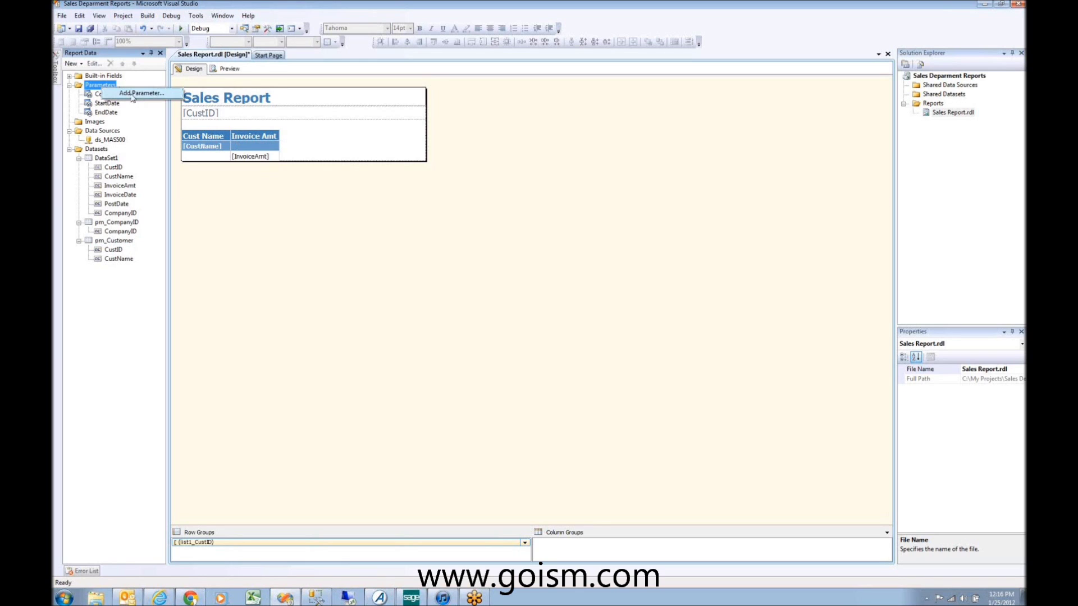
left_click(137, 95)
key("Tab")
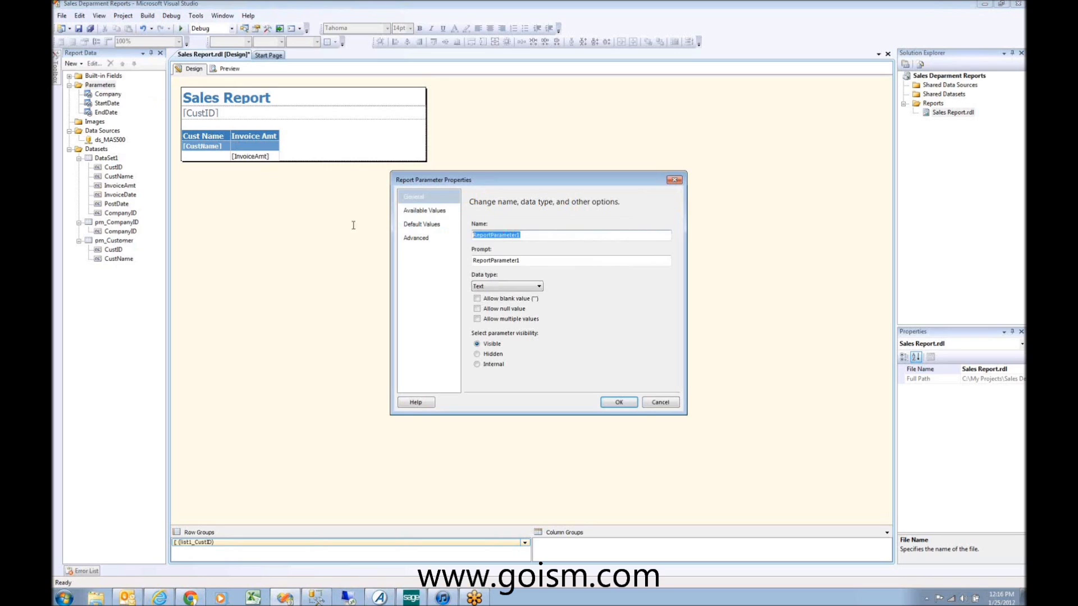
type("Customer")
key("Tab")
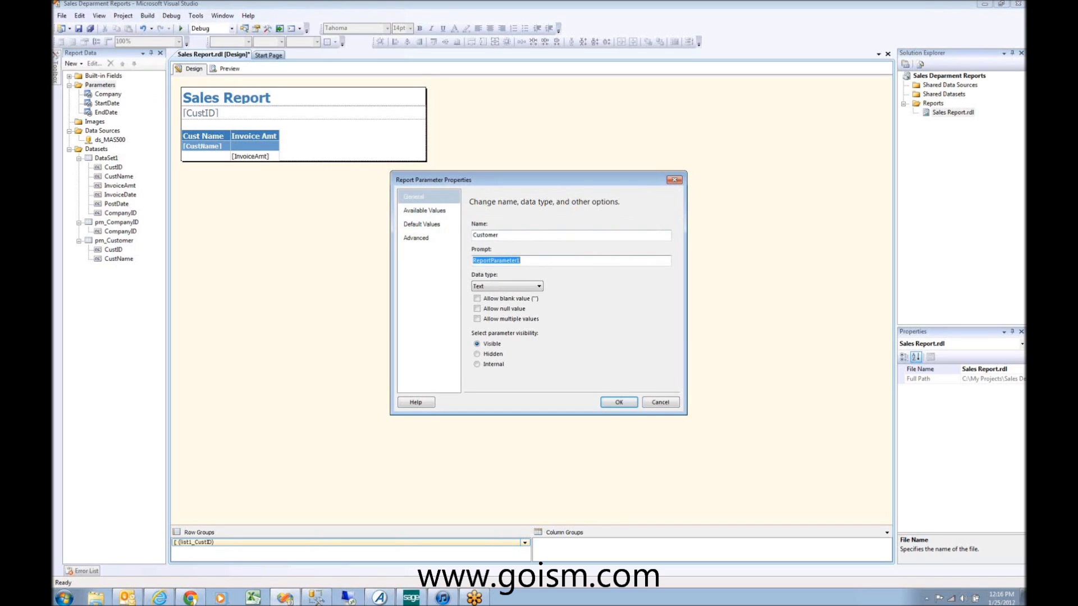
type("Select Customer")
left_click(478, 318)
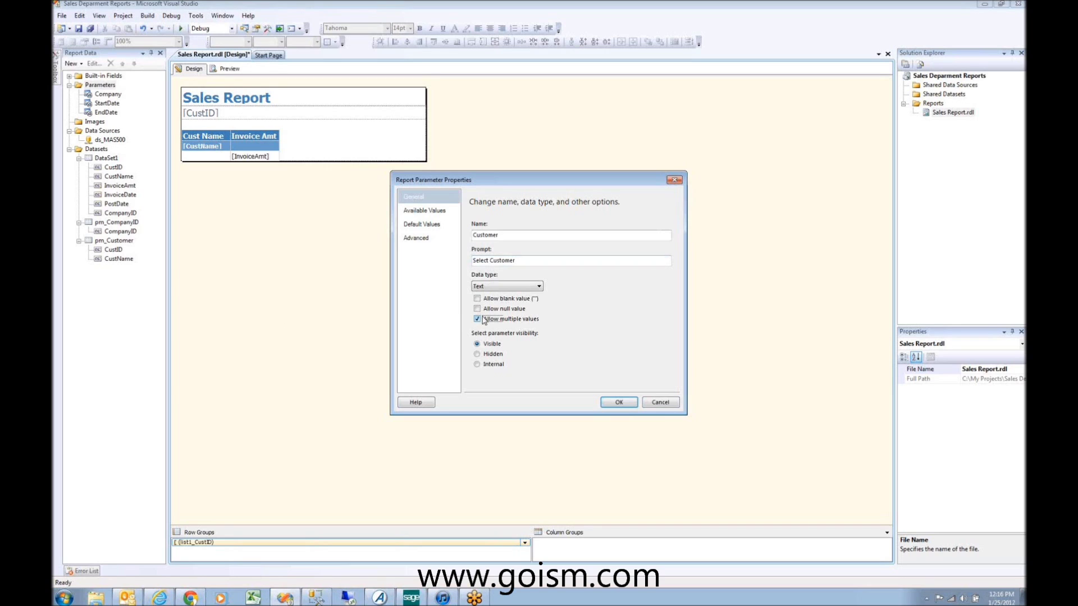
Step: Take Customer's available values from pm_Customer, value CustID, label CustName, and save it
left_click(441, 211)
left_click(486, 256)
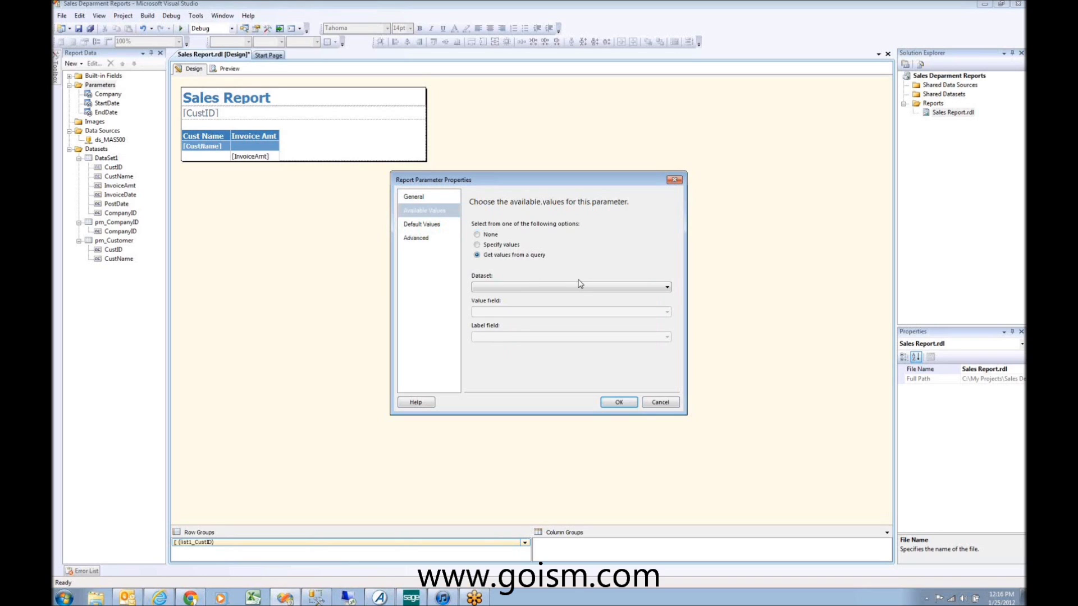
left_click(588, 290)
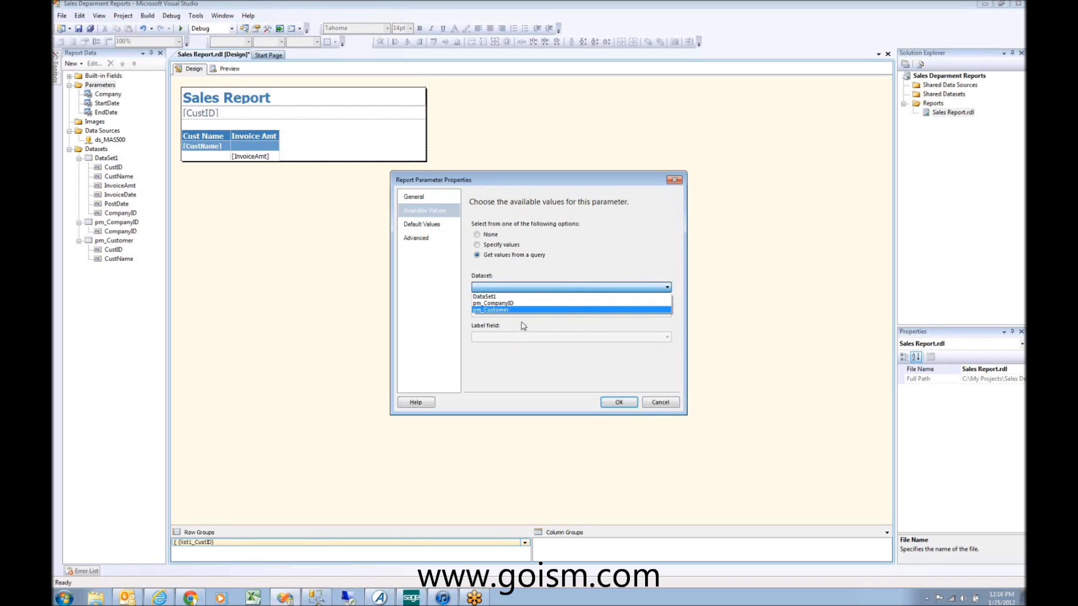
left_click(521, 310)
left_click(522, 312)
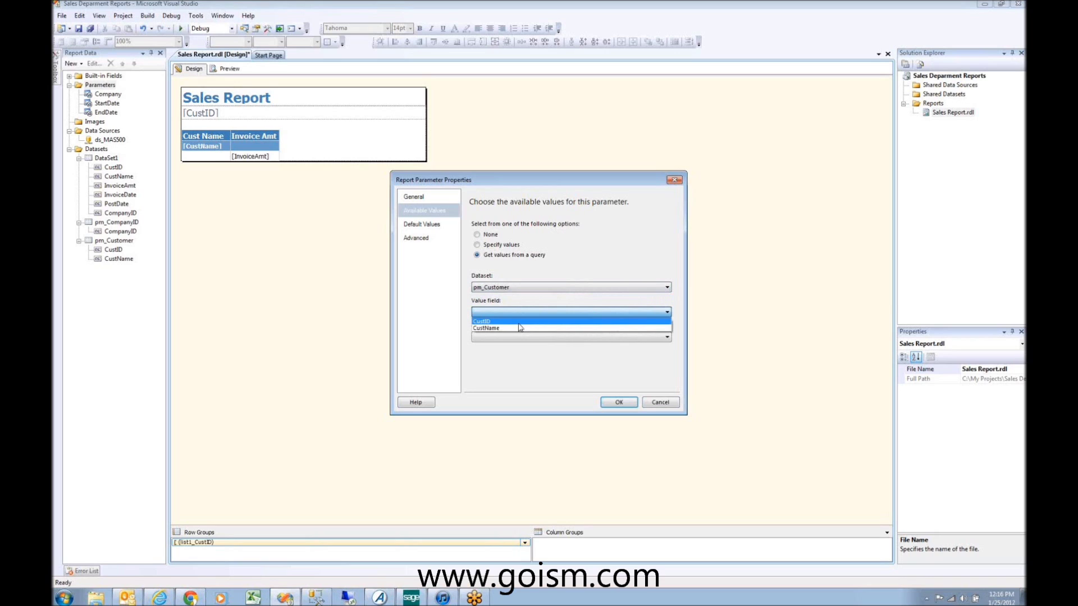
left_click(520, 323)
left_click(532, 338)
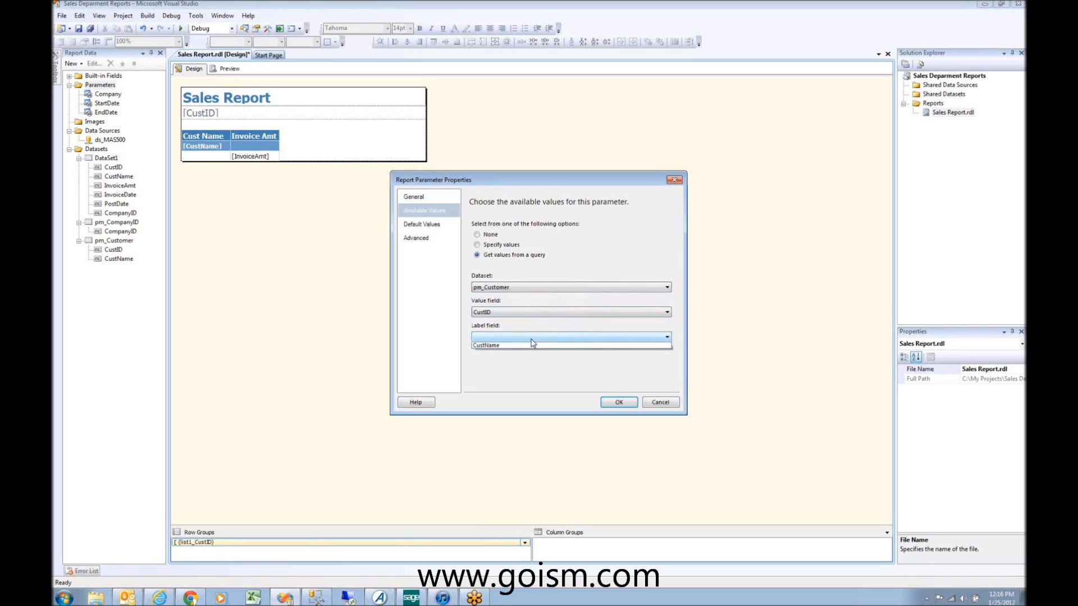
left_click(530, 349)
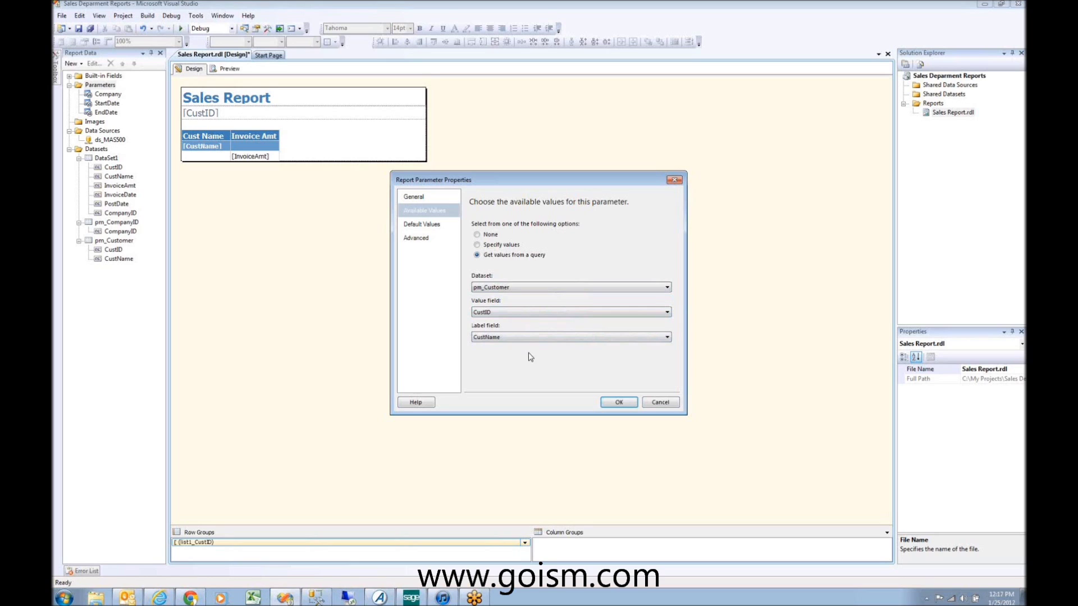
left_click(443, 240)
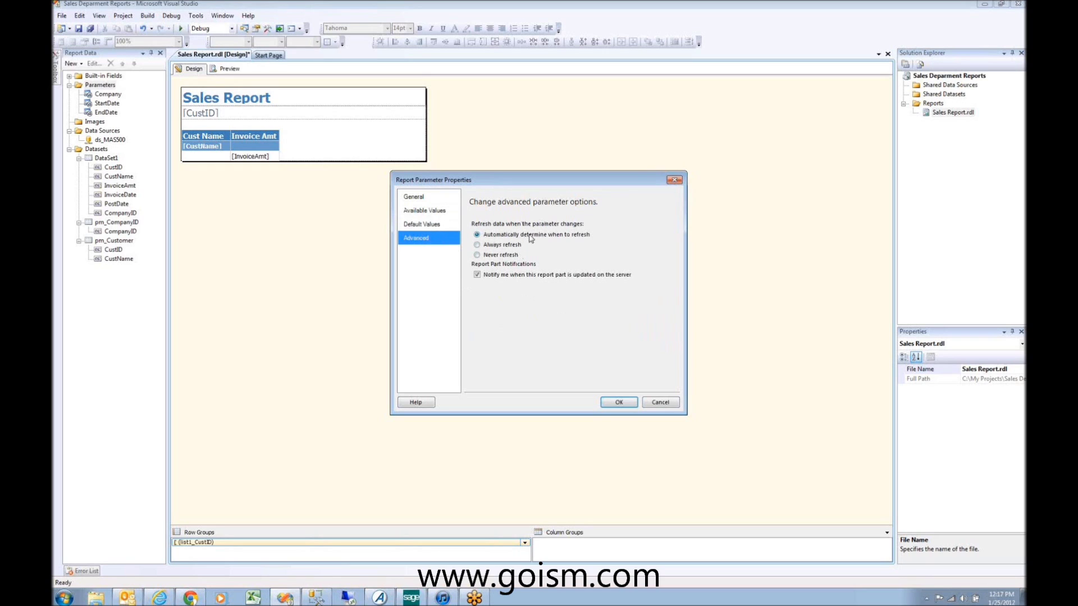
left_click(442, 226)
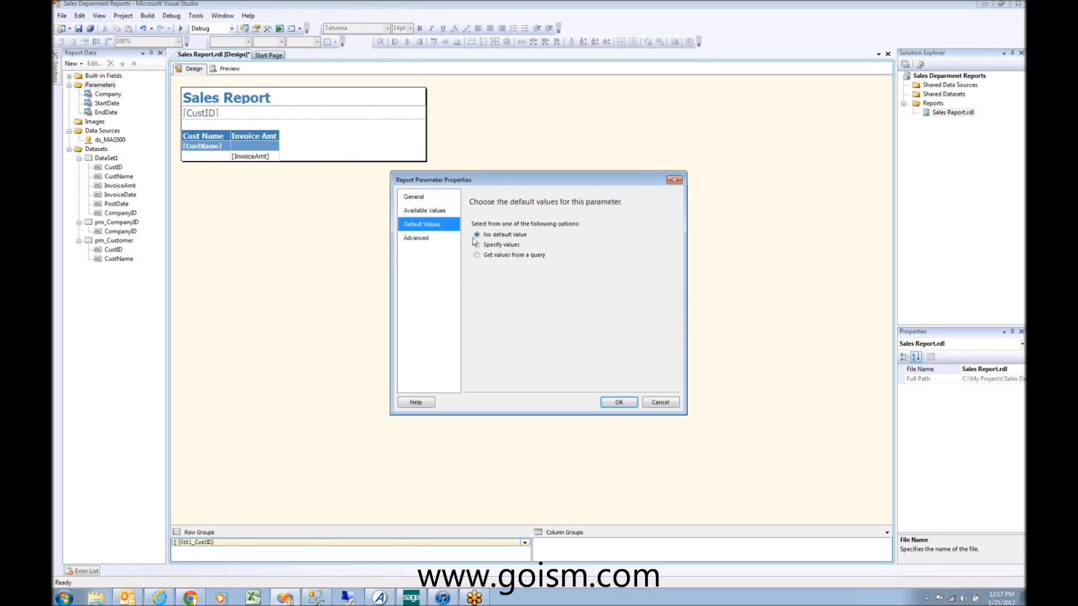
left_click(441, 211)
left_click(433, 199)
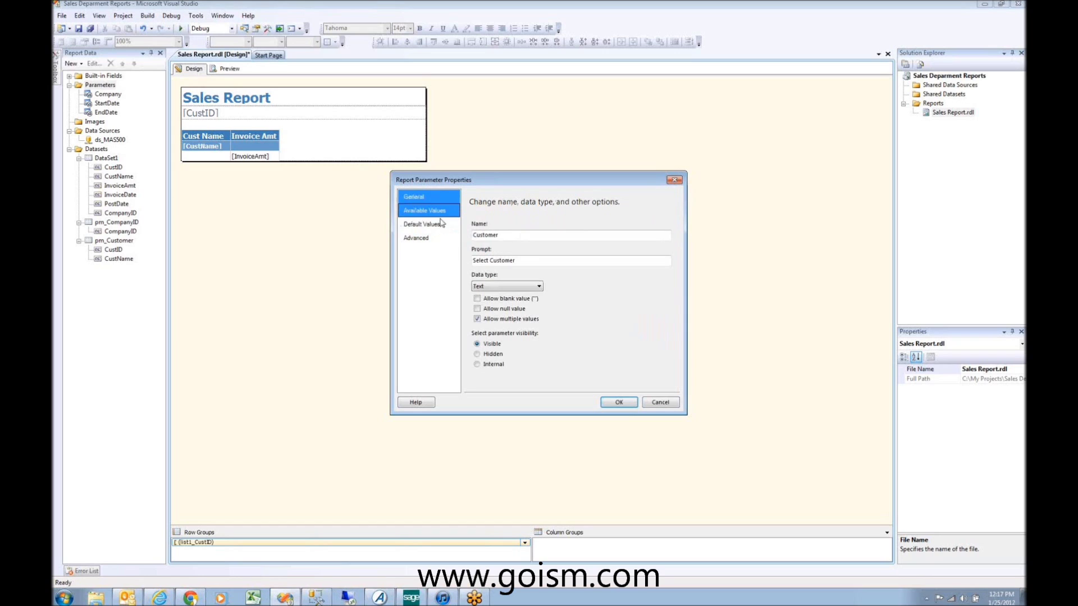
left_click(620, 400)
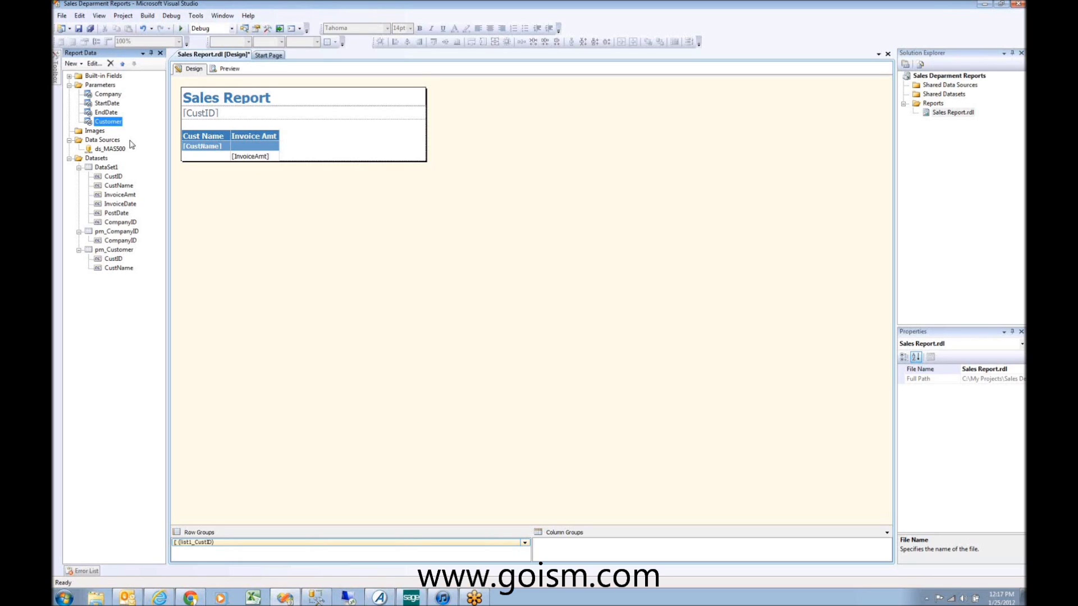
Step: Open the pm_Customer query and try adding a WHERE line, reverting the unparseable attempt
left_click(116, 253)
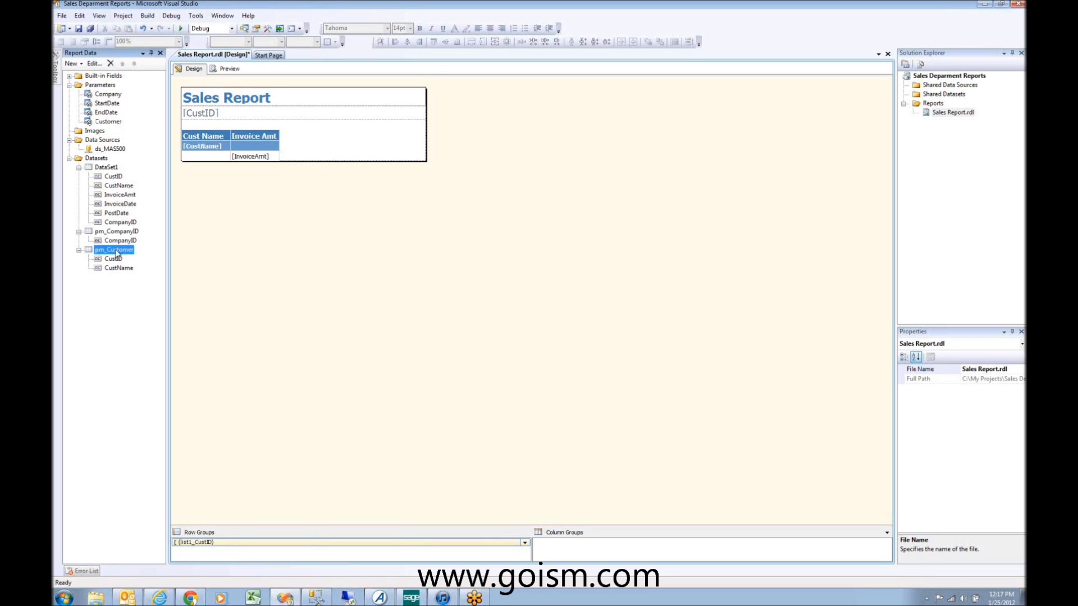
right_click(116, 254)
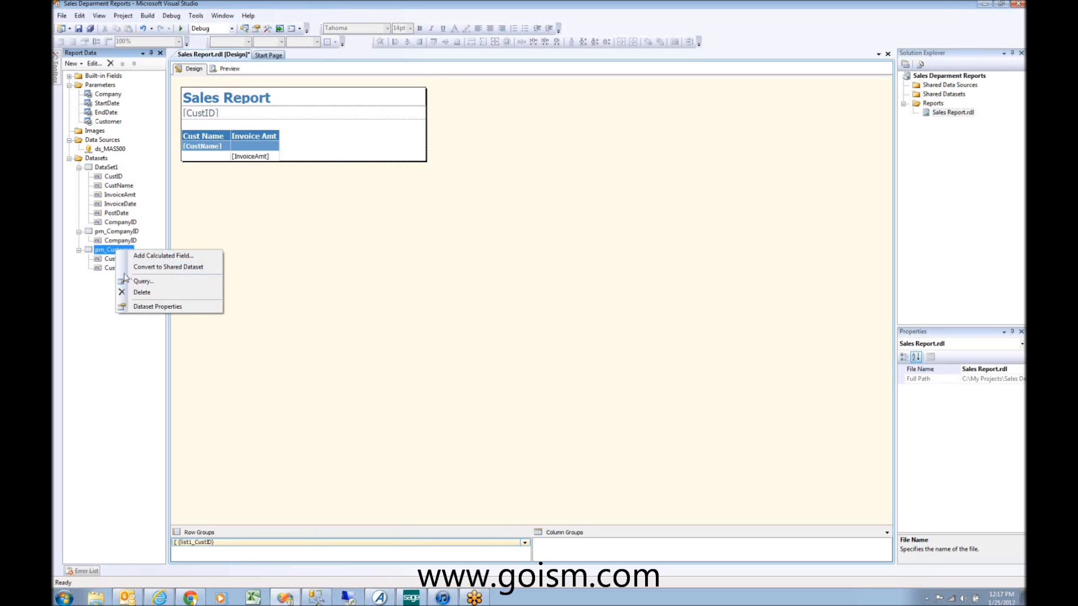
left_click(139, 282)
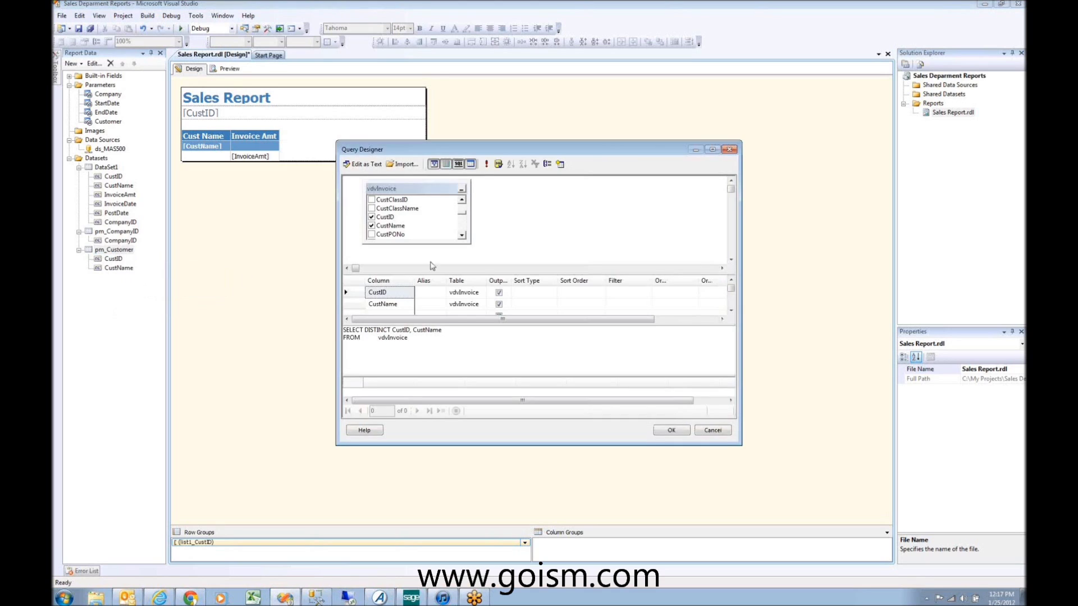
left_click(415, 339)
key("Return")
type("WHERE")
left_click(462, 239)
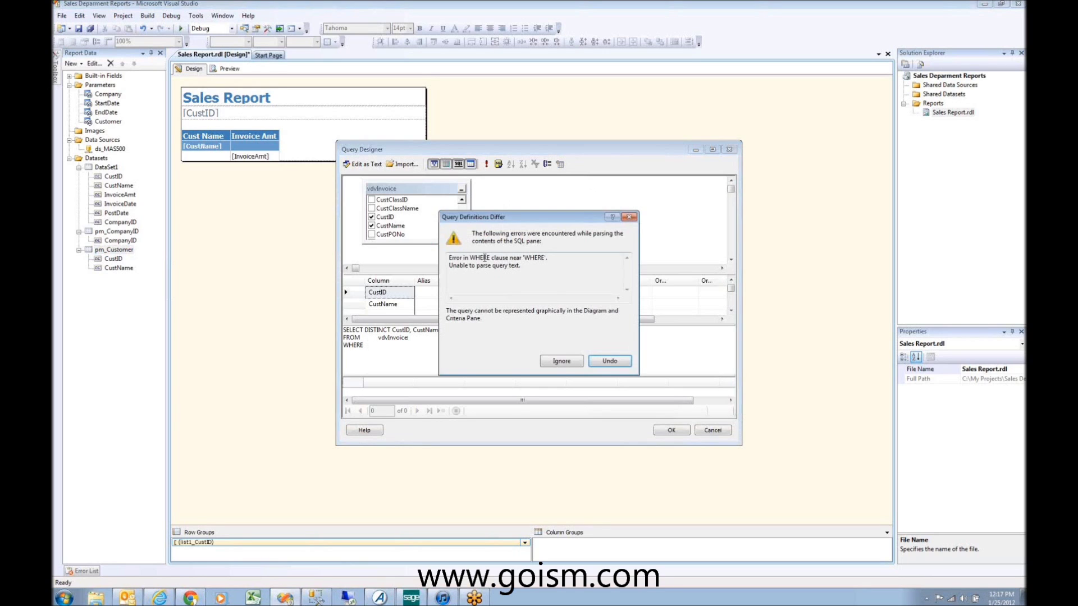
left_click(611, 364)
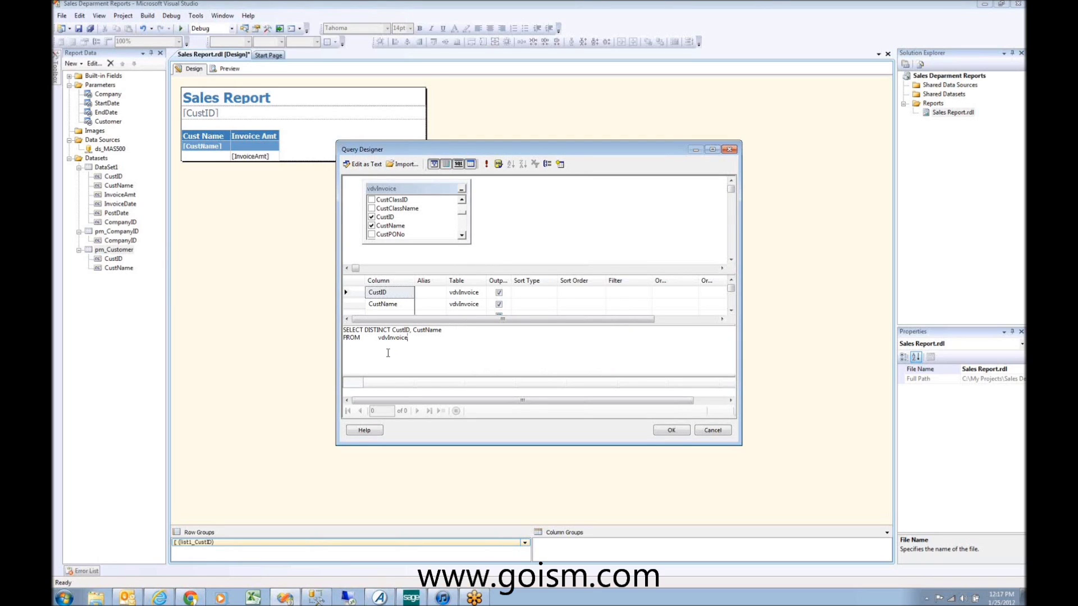
key("Return")
type("WHERE")
type(" PostDate IS BE")
key("BackSpace")
key("BackSpace")
key("BackSpace")
type("BETWEEN @StartDate AND @S")
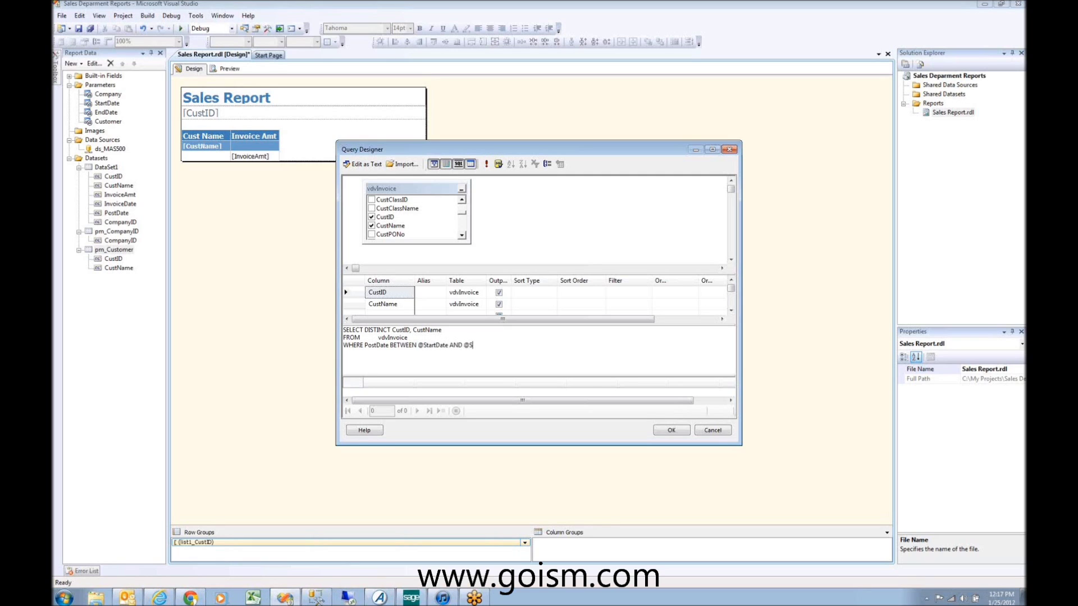
type("ndDate")
type("AND ")
type("Com")
type("panyID")
type(" = @Company")
left_click(672, 430)
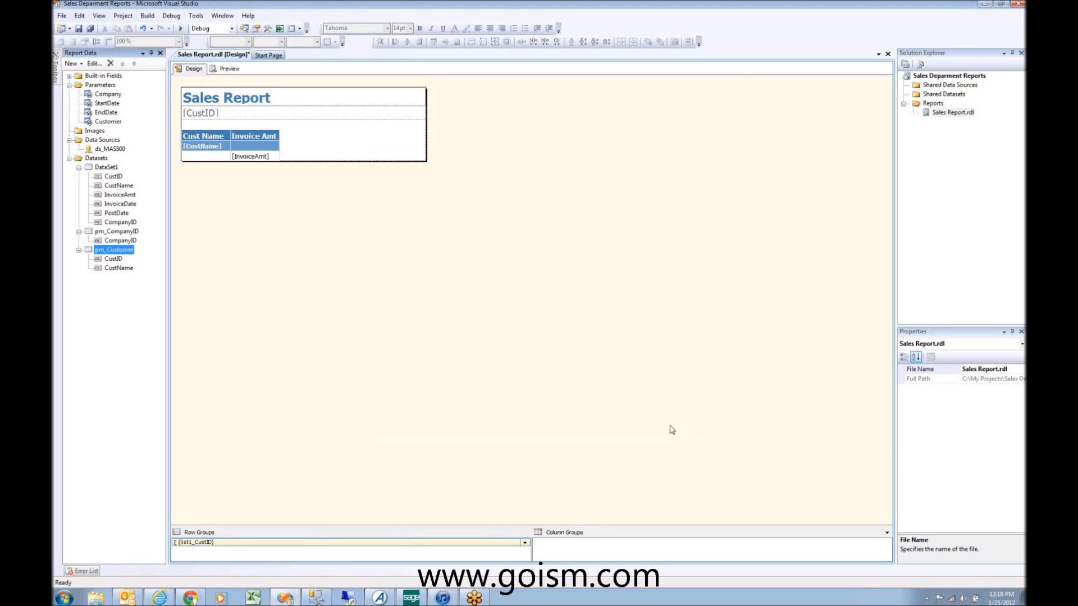
left_click(106, 232)
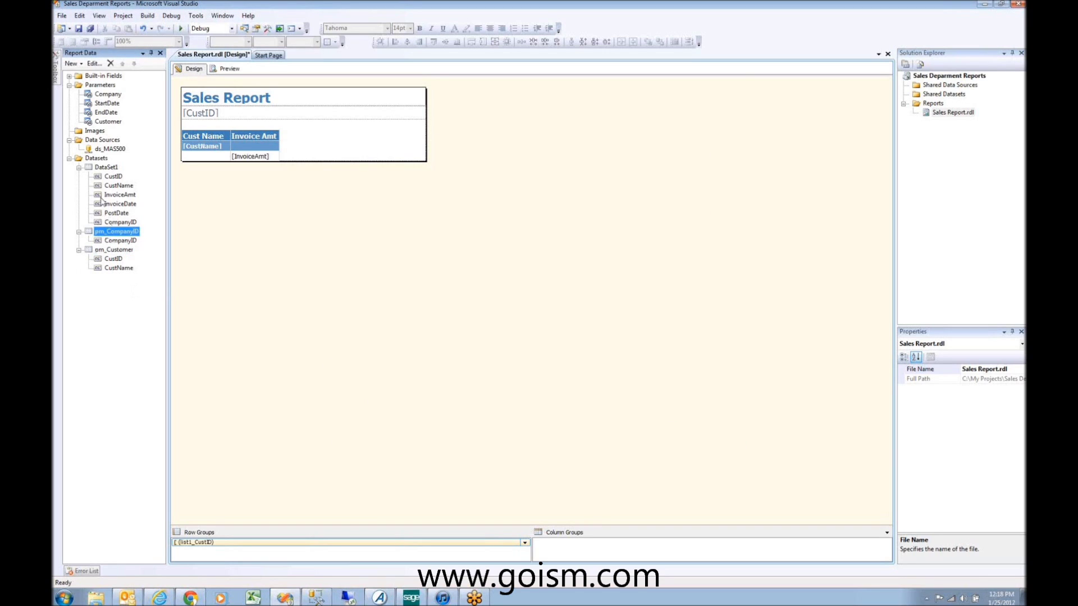
left_click(104, 168)
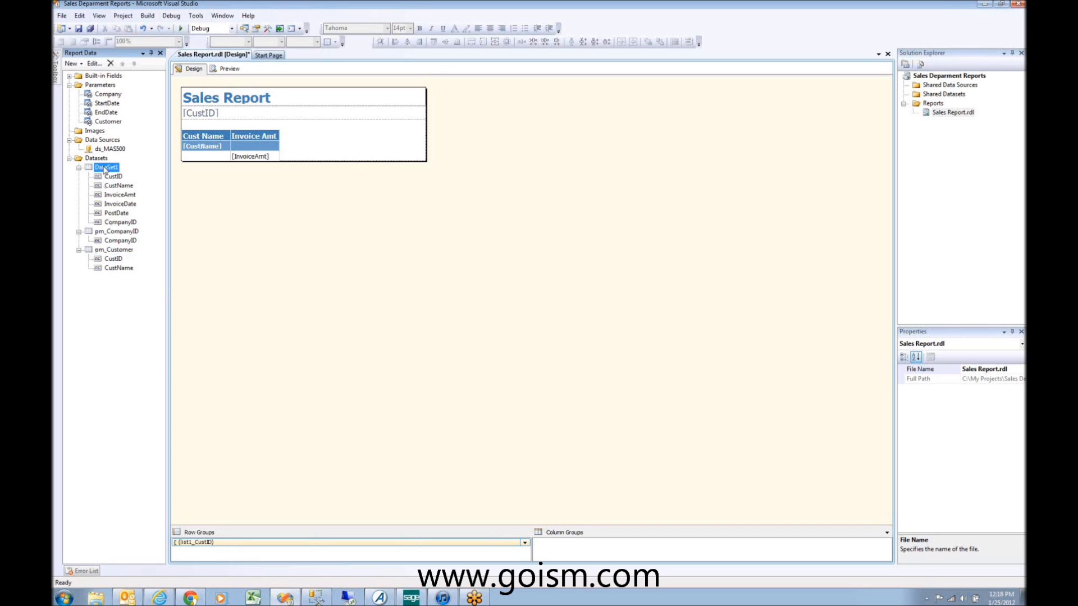
right_click(104, 168)
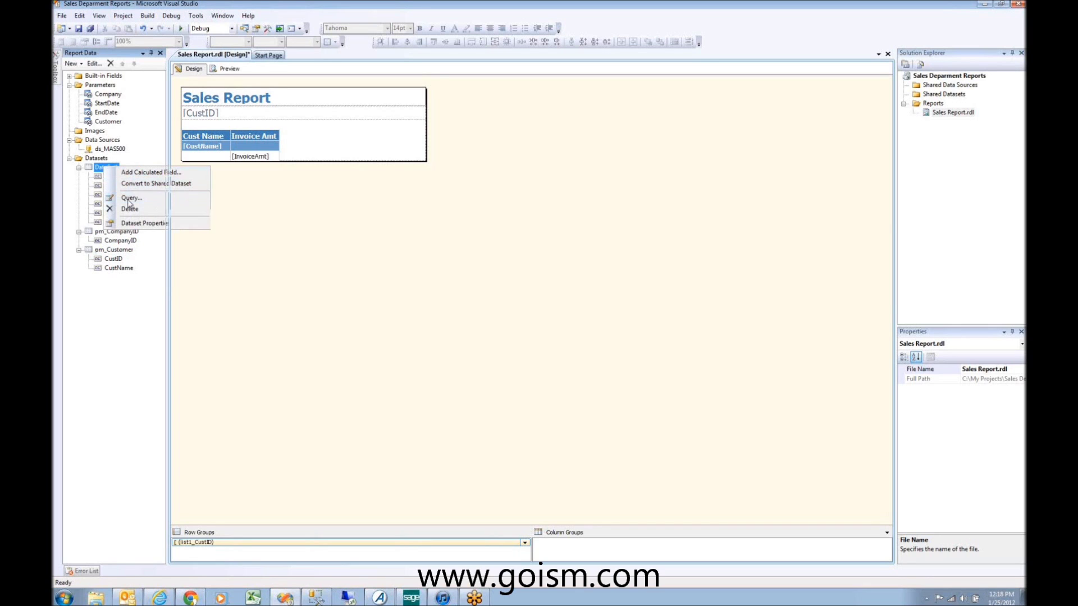
left_click(130, 198)
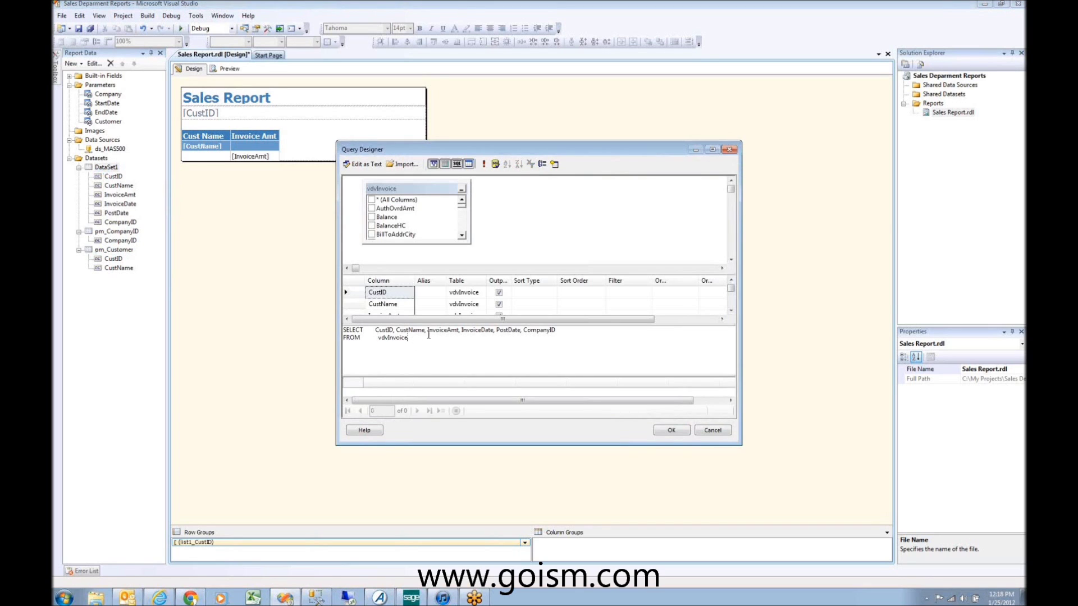
type("WHERE")
type(" Compa")
type("nyID = @Com")
type("ap")
key("BackSpace")
key("BackSpace")
type("pany")
key("Return")
type("AND pp")
type("ost")
type("Date bE")
key("BackSpace")
key("BackSpace")
type("BETWEEN")
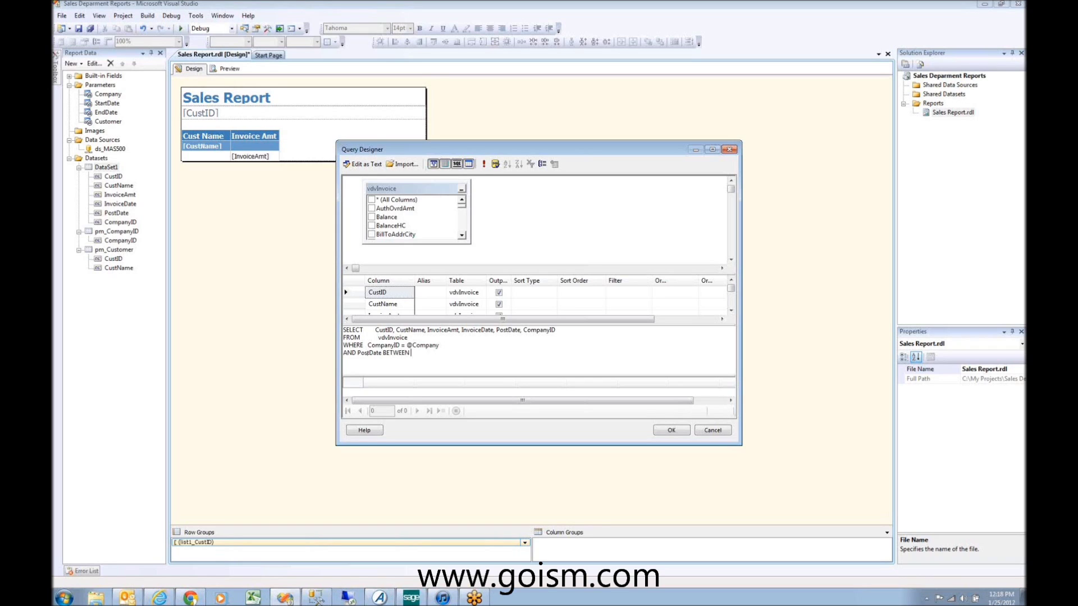
type(" @StartDate and @EndDate")
key("Return")
type("AND CustID IN (@Customer")
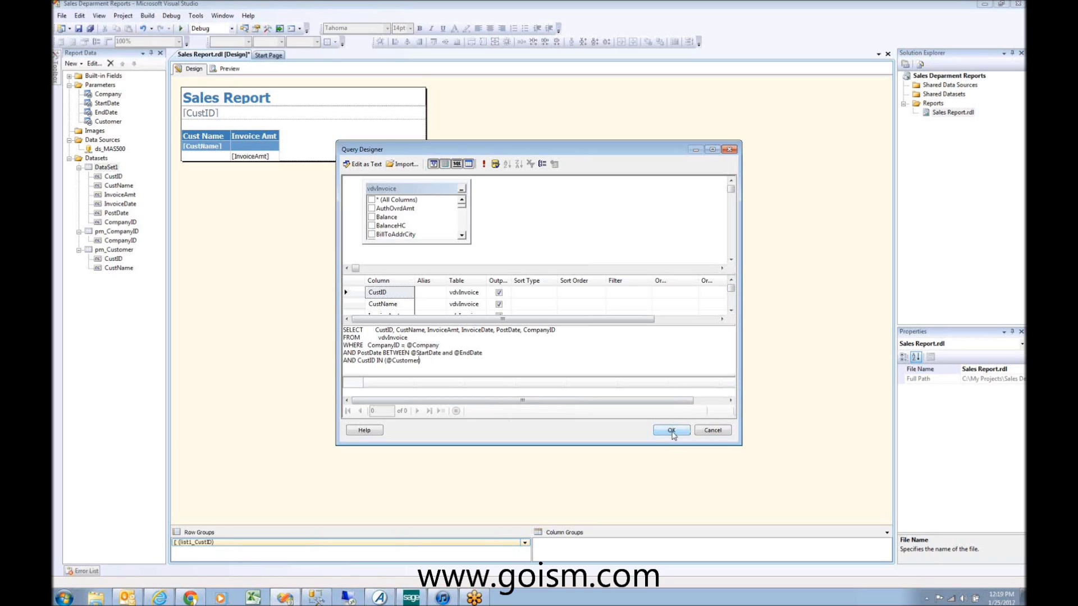
left_click(672, 431)
key("ctrl+a")
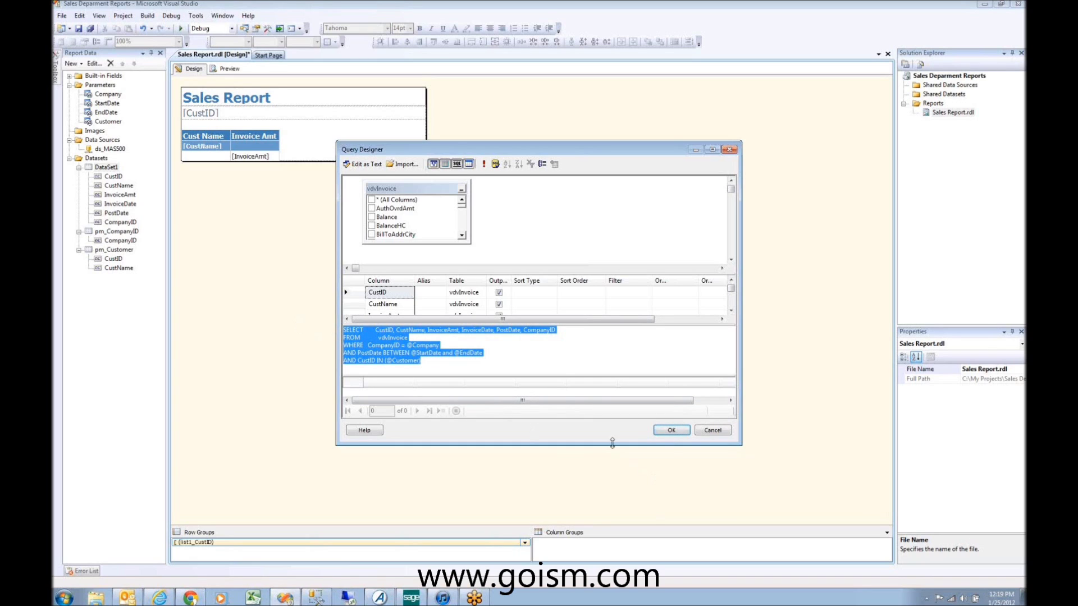
Step: Test-run the DataSet1 query with company SOA and dates 07/01/2007 to 08/30/2007
left_click(484, 163)
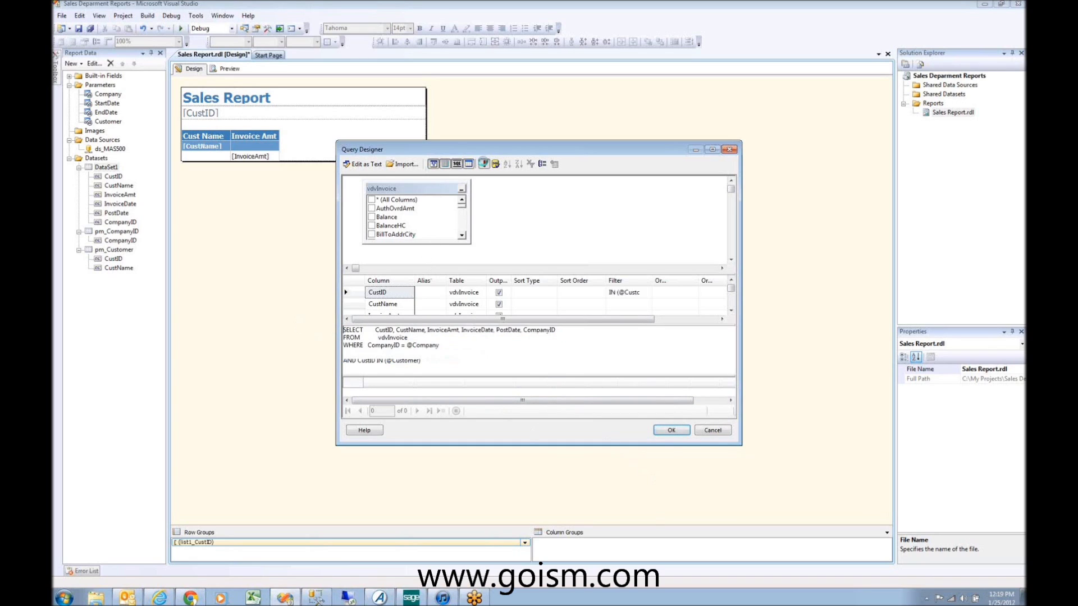
type("SDOA")
key("BackSpace")
key("BackSpace")
key("BackSpace")
type("OA")
key("Tab")
key("Tab")
type("07/0")
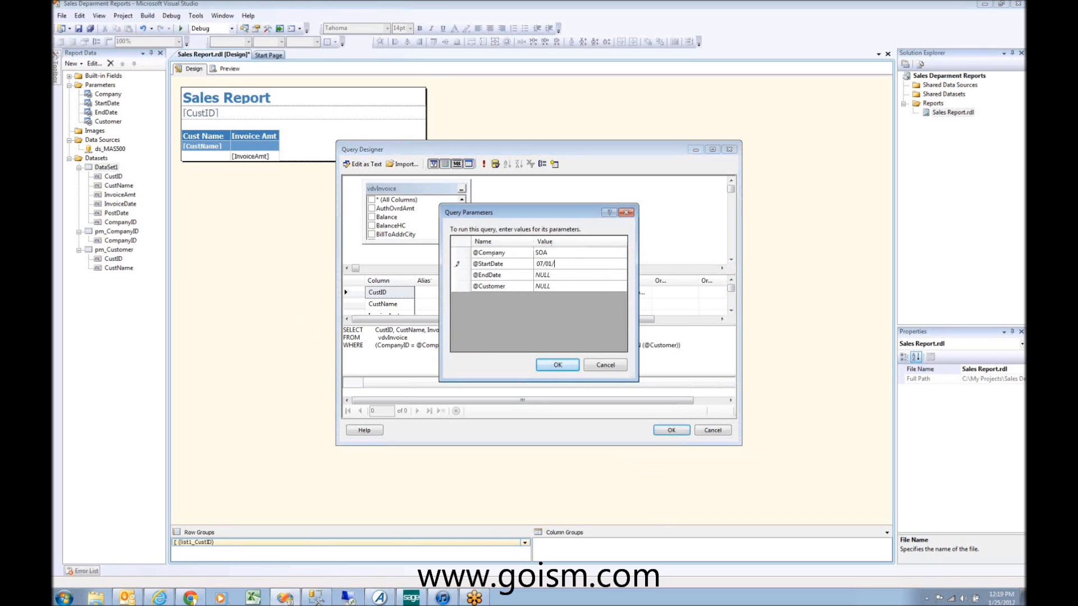
type("1/2007")
key("Tab")
key("Tab")
type("08/30/2007")
Step: Enter a customer value, run the query, and close Query Designer keeping the query
key("Tab")
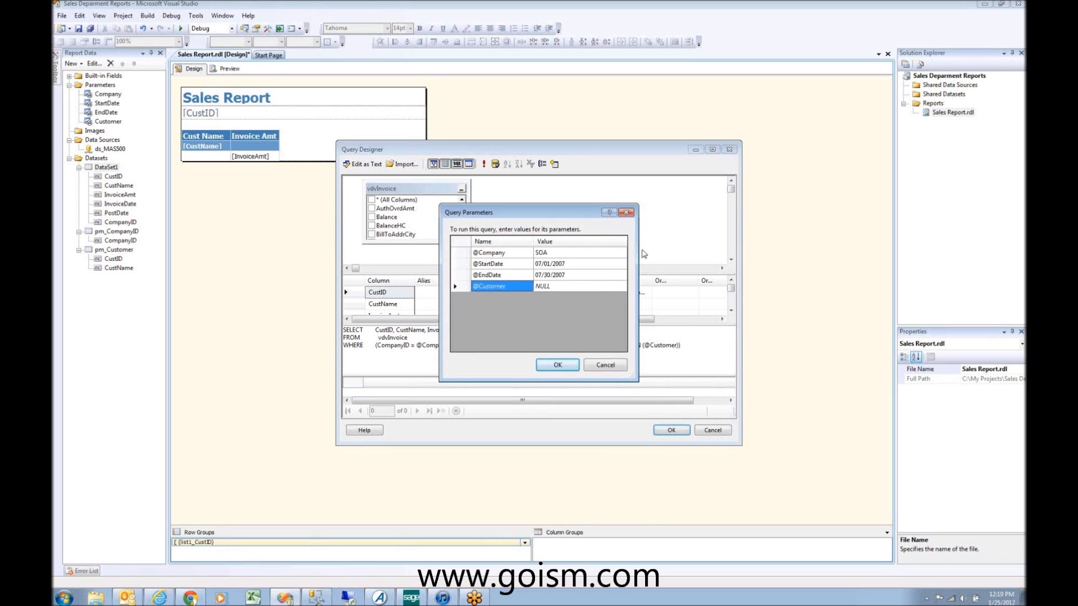
key("Tab")
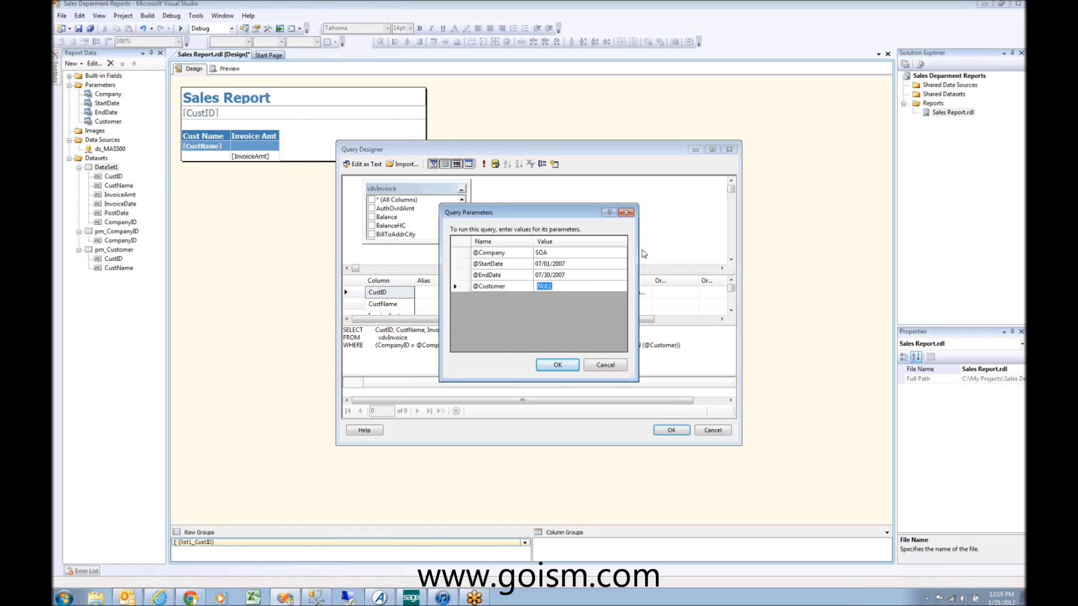
type("S")
left_click(558, 365)
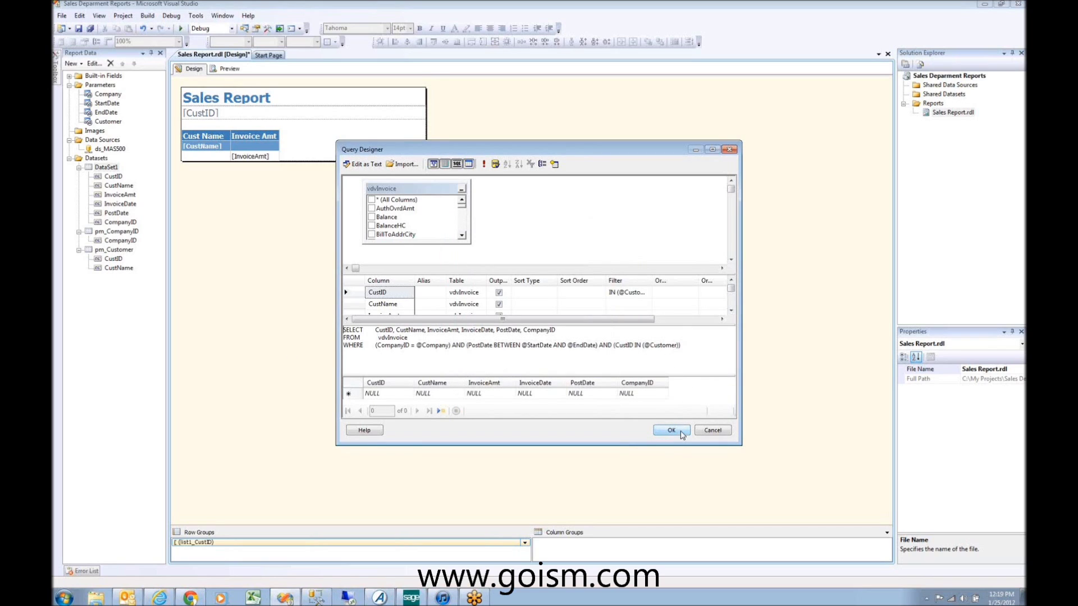
left_click(671, 431)
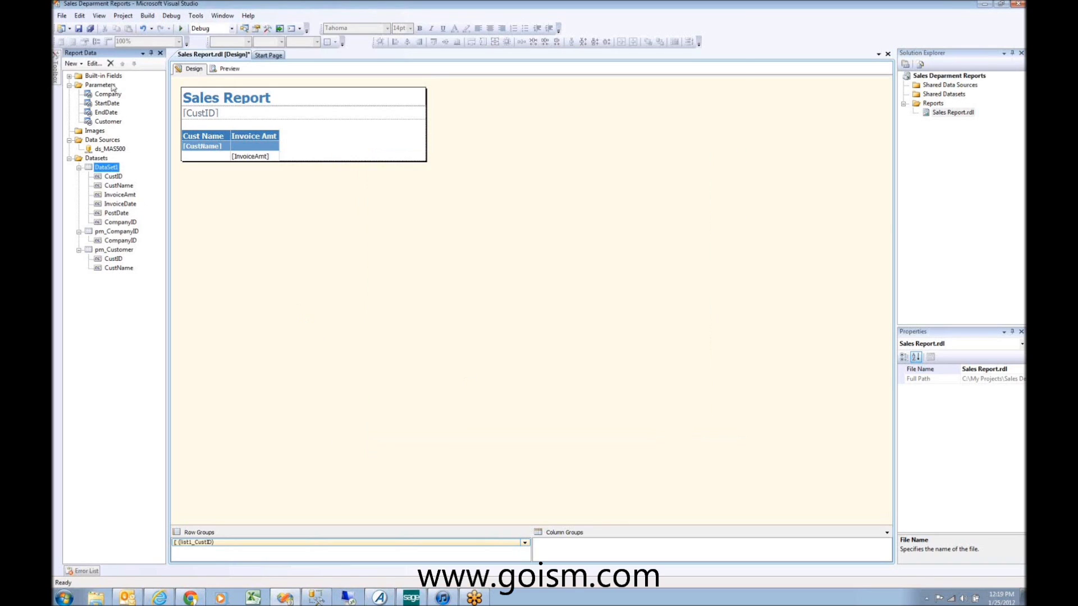
Step: Make the Customer parameter's default values come from the pm_Customer dataset, value field CustID
left_click(108, 121)
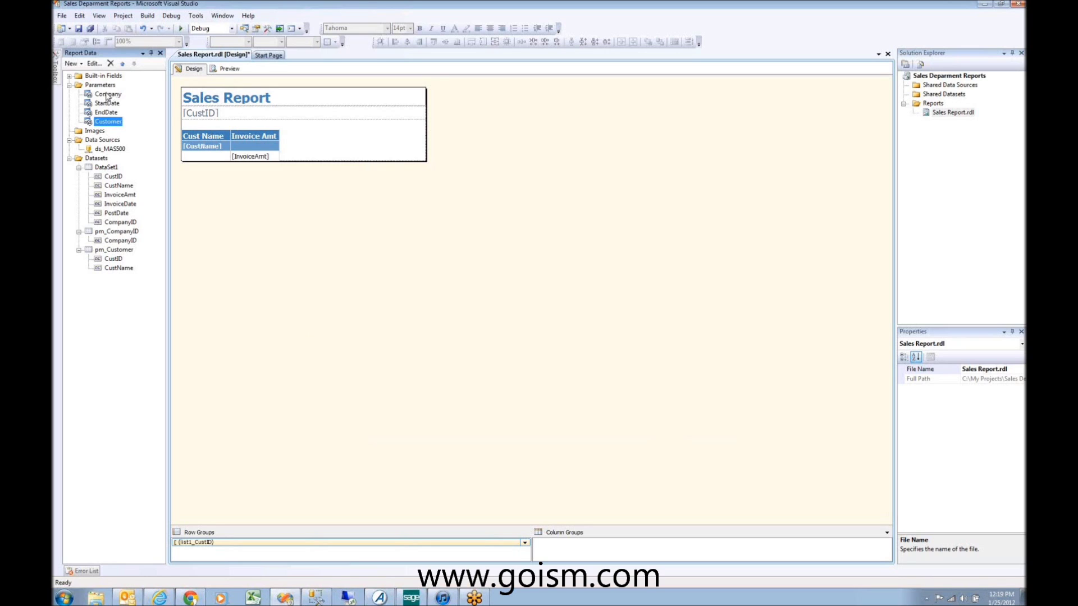
right_click(107, 126)
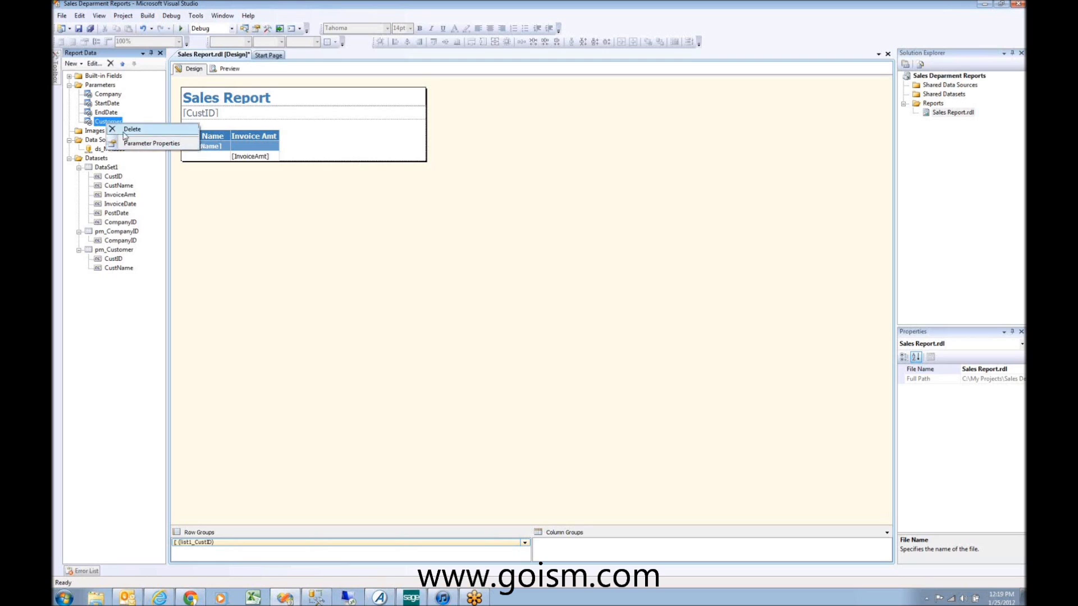
left_click(133, 145)
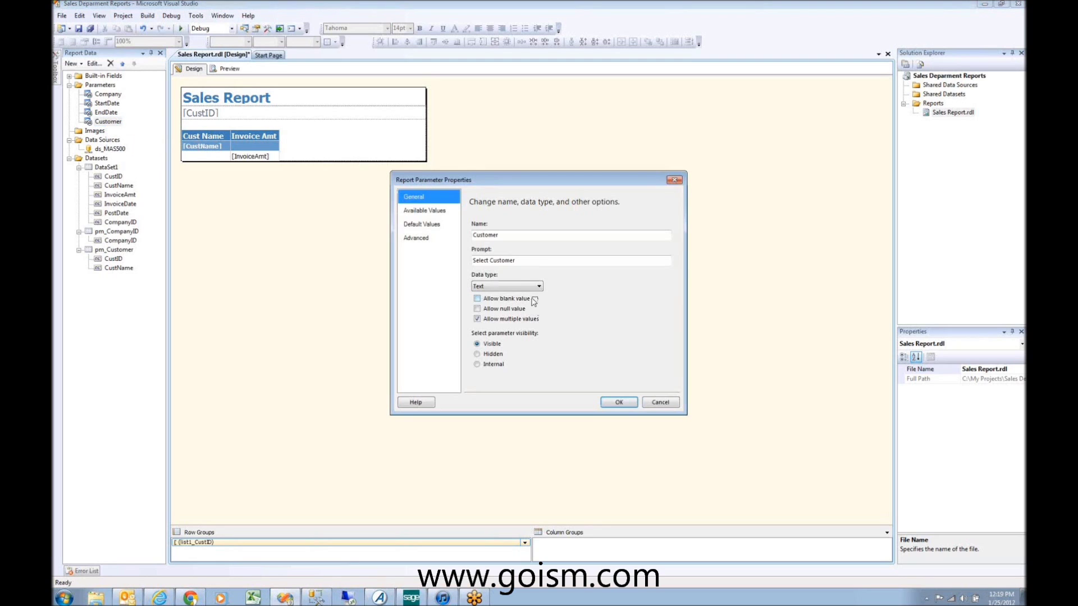
left_click(437, 225)
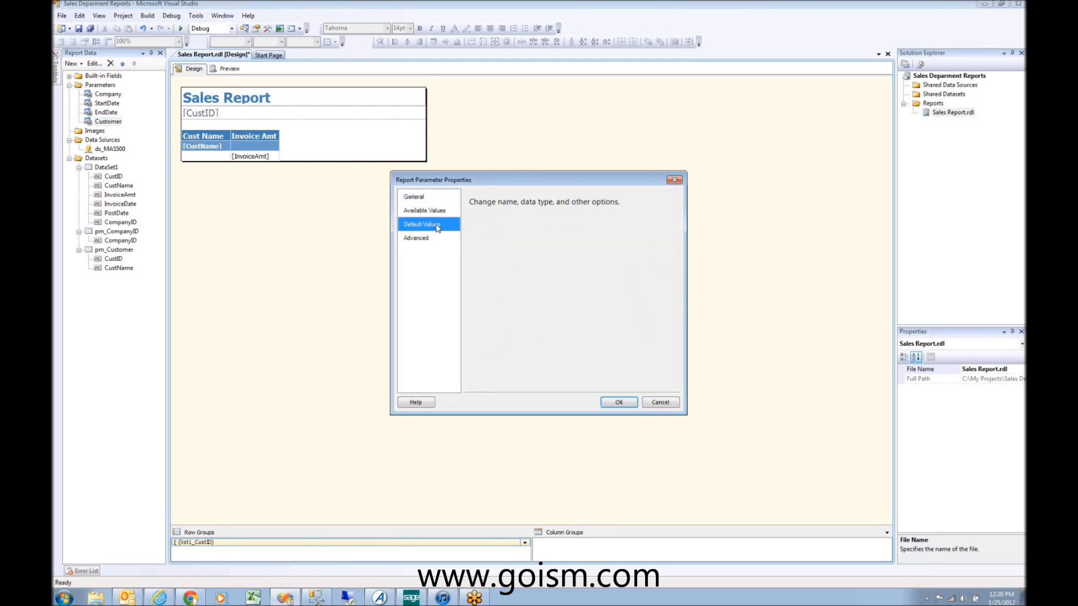
left_click(477, 255)
left_click(520, 286)
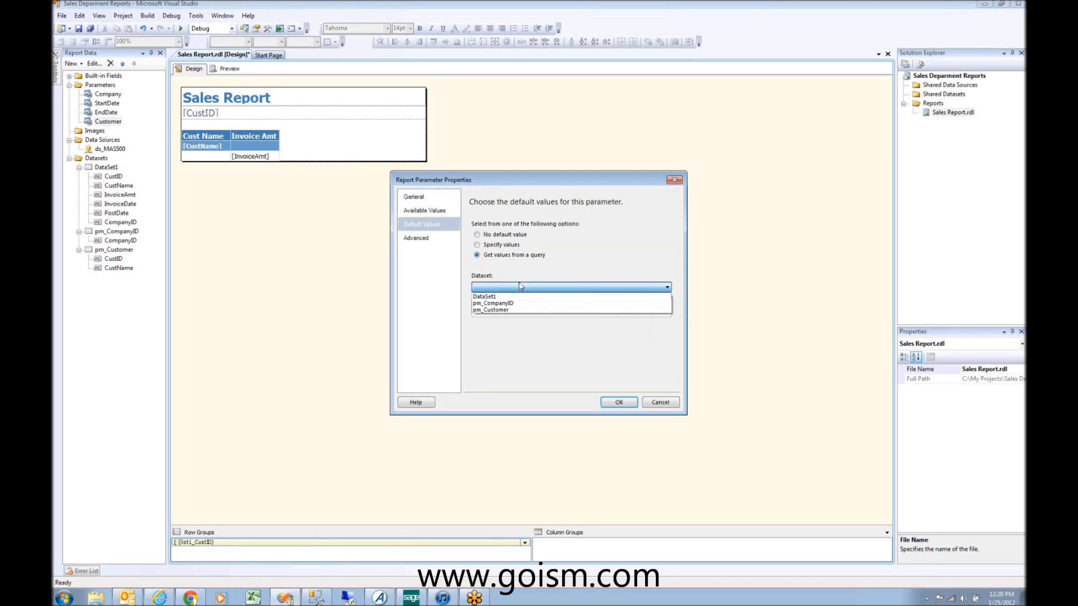
left_click(519, 310)
left_click(515, 312)
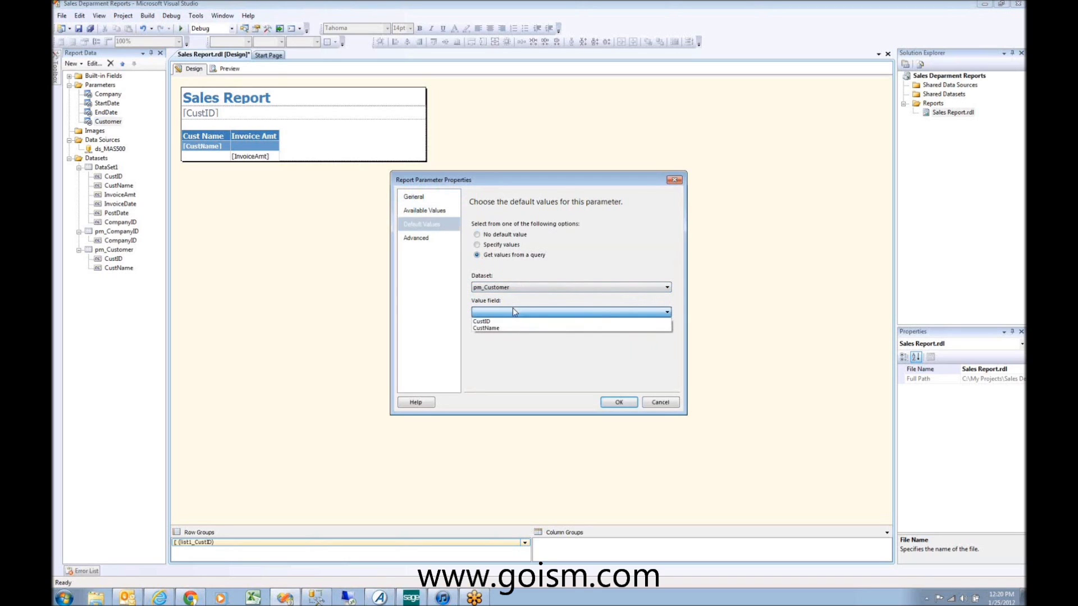
left_click(505, 321)
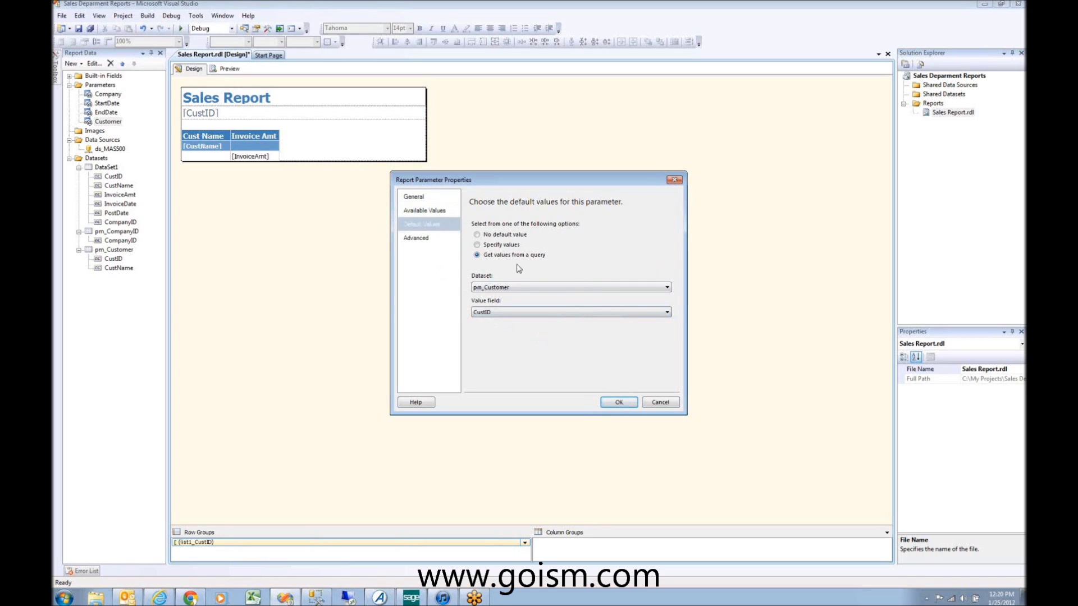
left_click(619, 403)
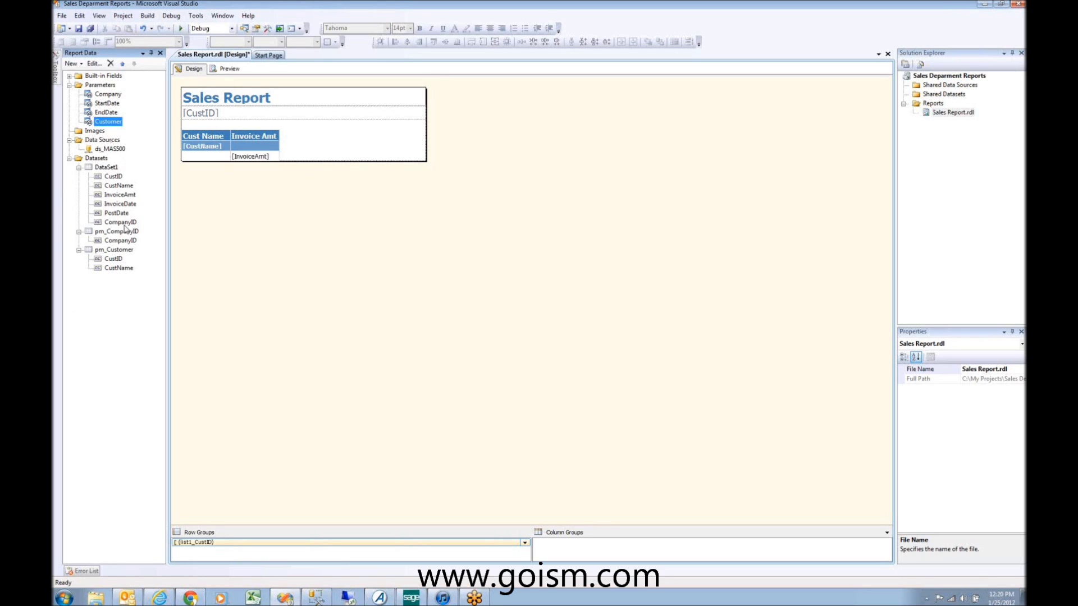
Step: Start adding a new report to the Reports folder
left_click(932, 104)
right_click(933, 104)
left_click(963, 109)
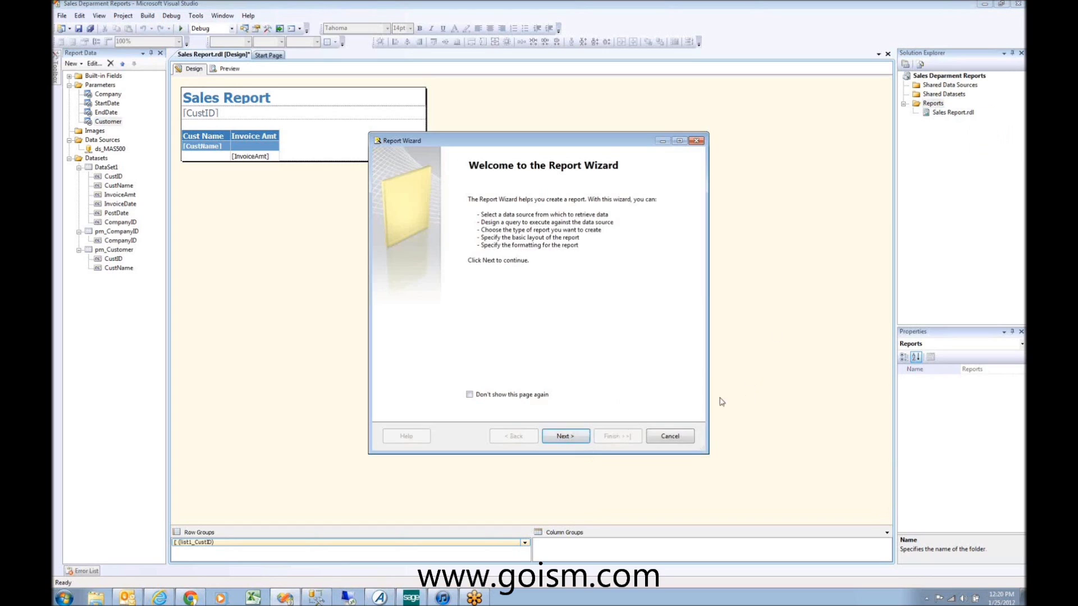
Step: Cancel the Report Wizard and add a blank Report item named Customer Sales Report under Reports
left_click(670, 437)
left_click(952, 112)
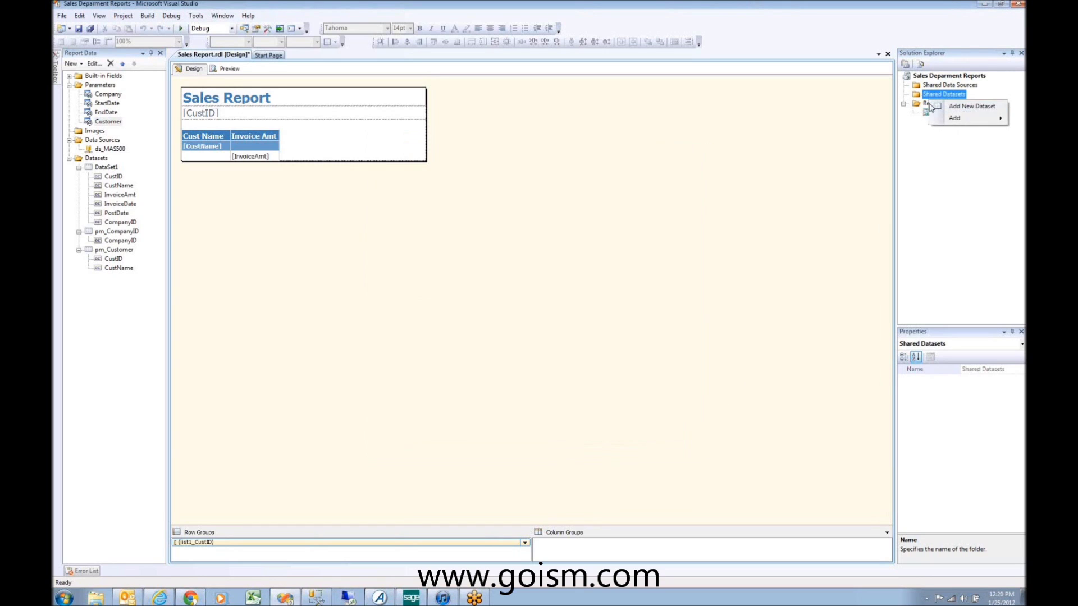
right_click(930, 105)
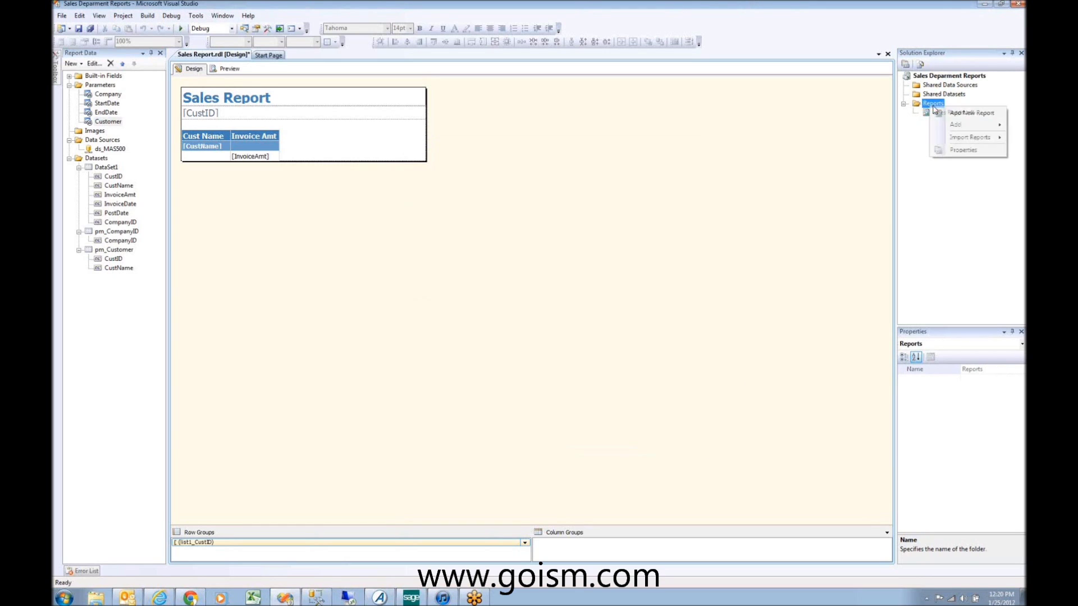
mouse_move(973, 129)
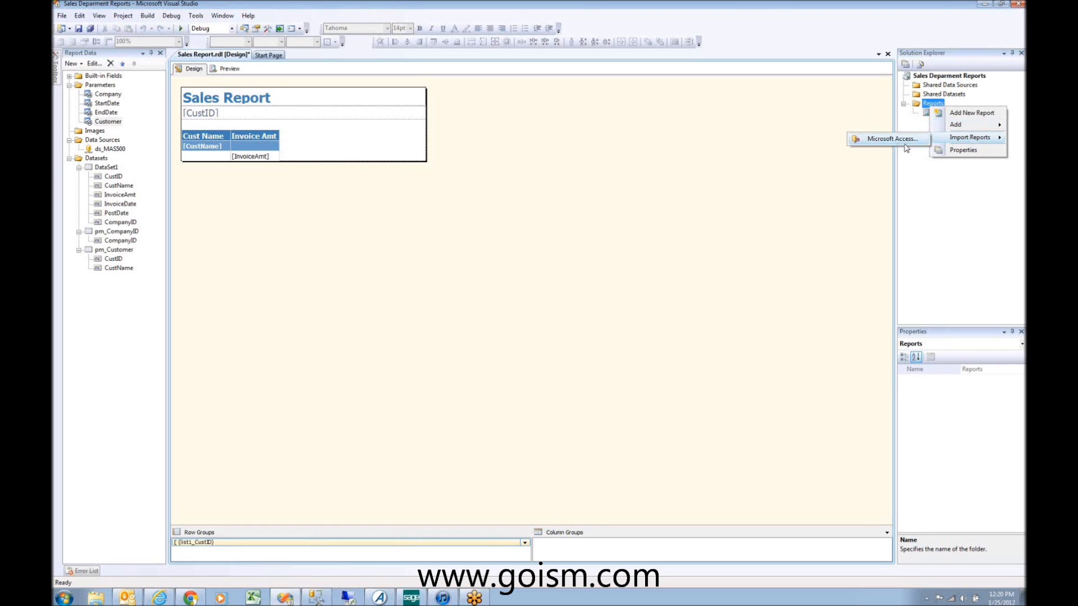
left_click(887, 125)
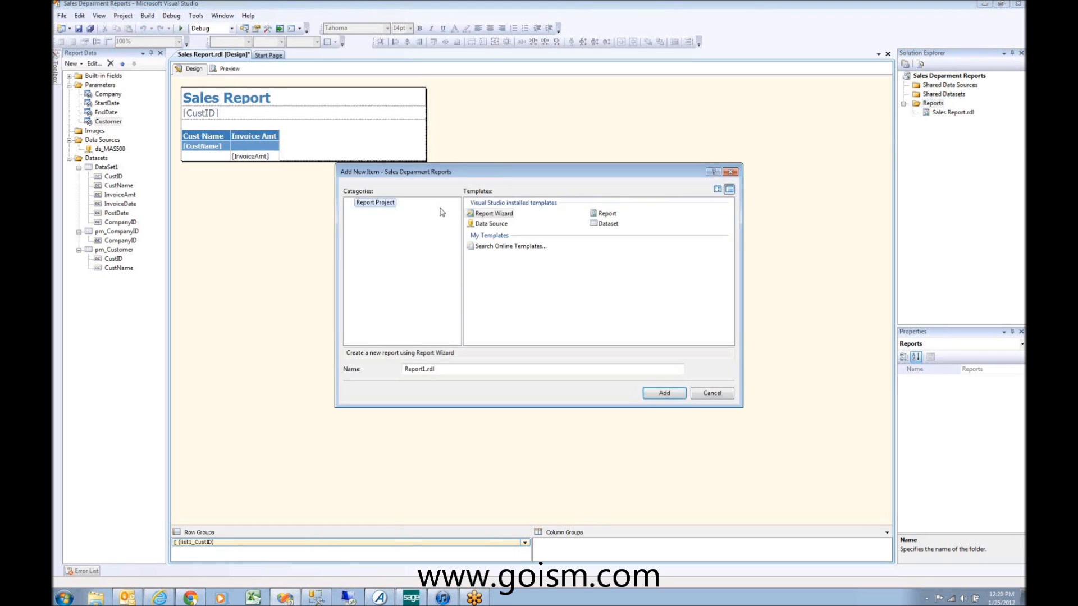
left_click(605, 214)
left_click(425, 369)
key("shift+Home")
type("Custom")
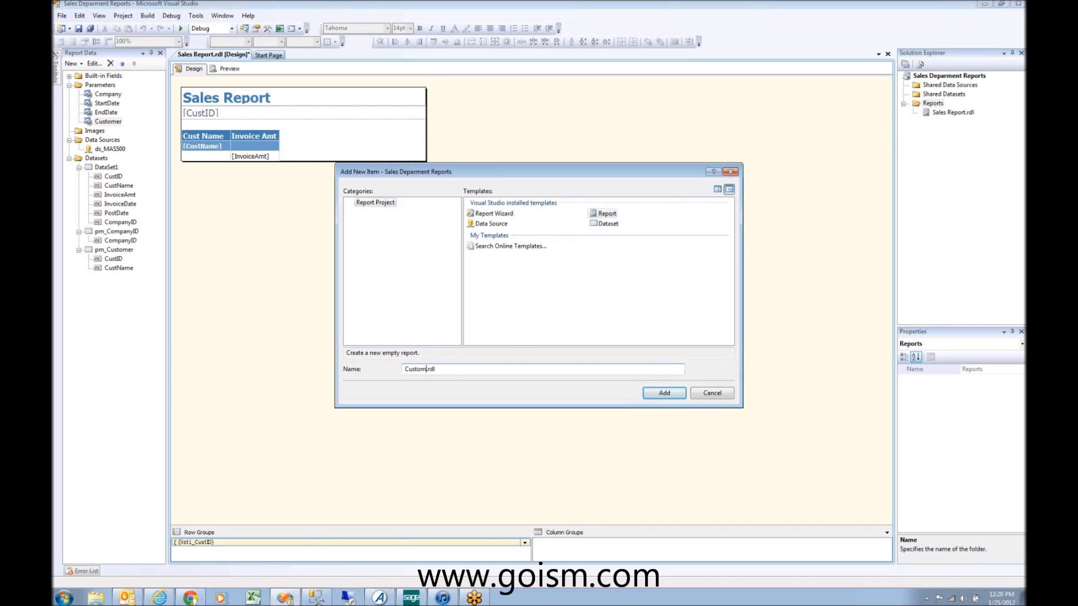
type("er Sales Report")
key("Return")
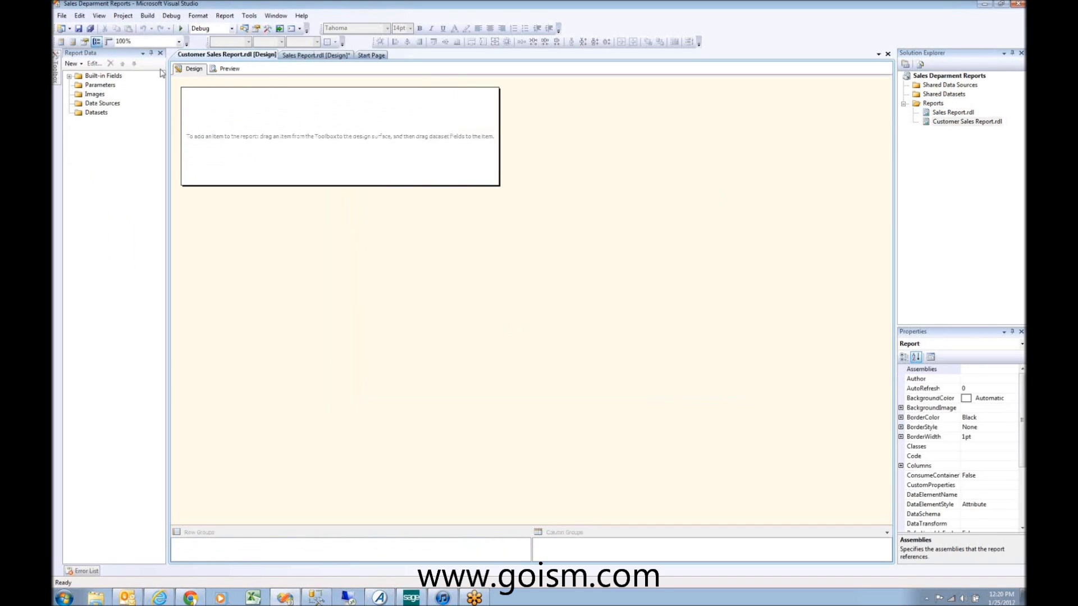
Step: Place a table on Customer Sales Report, then cancel the embedded dataset setup
mouse_move(55, 79)
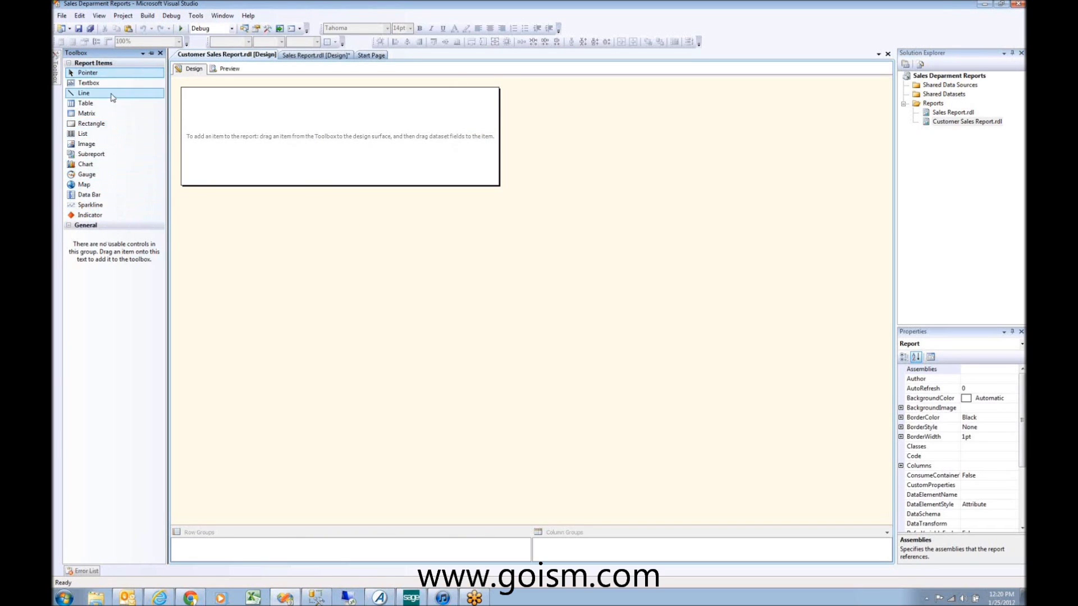
left_click(91, 105)
left_click_drag(92, 107, 211, 130)
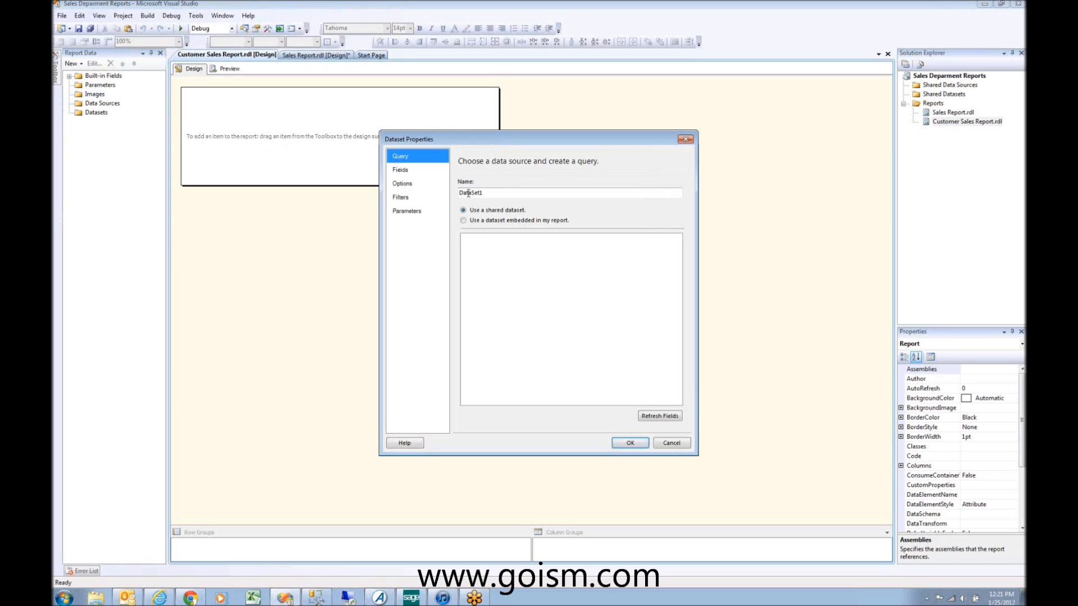
left_click(488, 221)
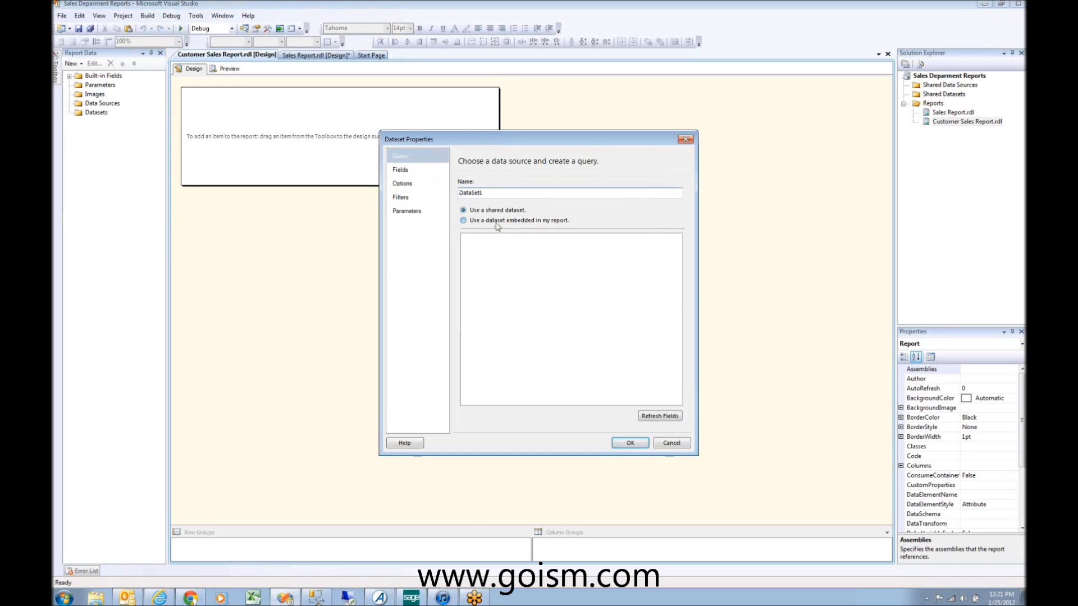
left_click(516, 253)
left_click(587, 253)
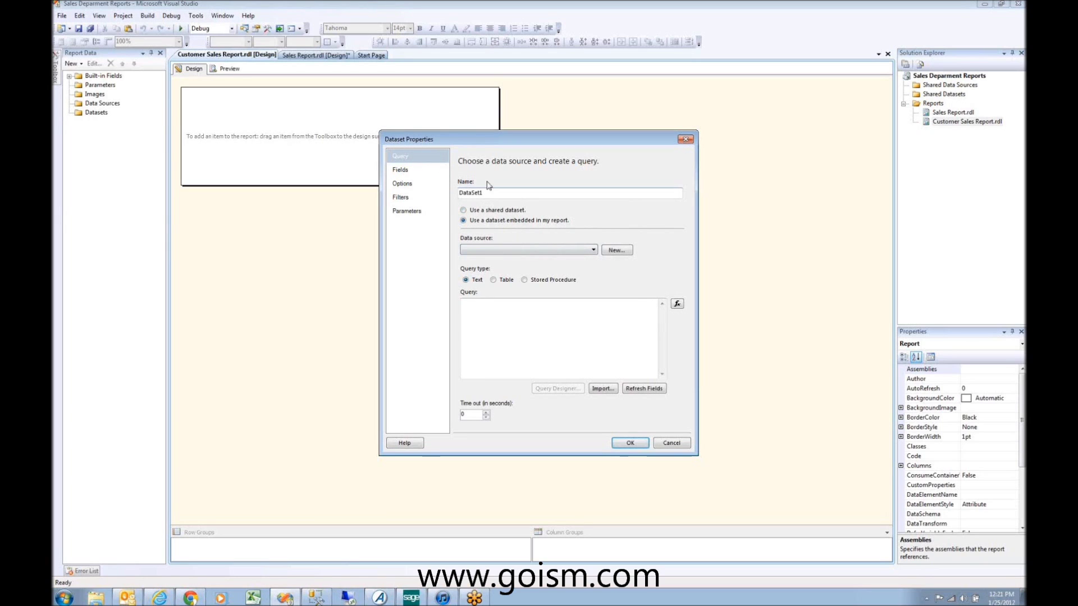
left_click_drag(491, 192, 326, 158)
type("ds")
left_click(668, 444)
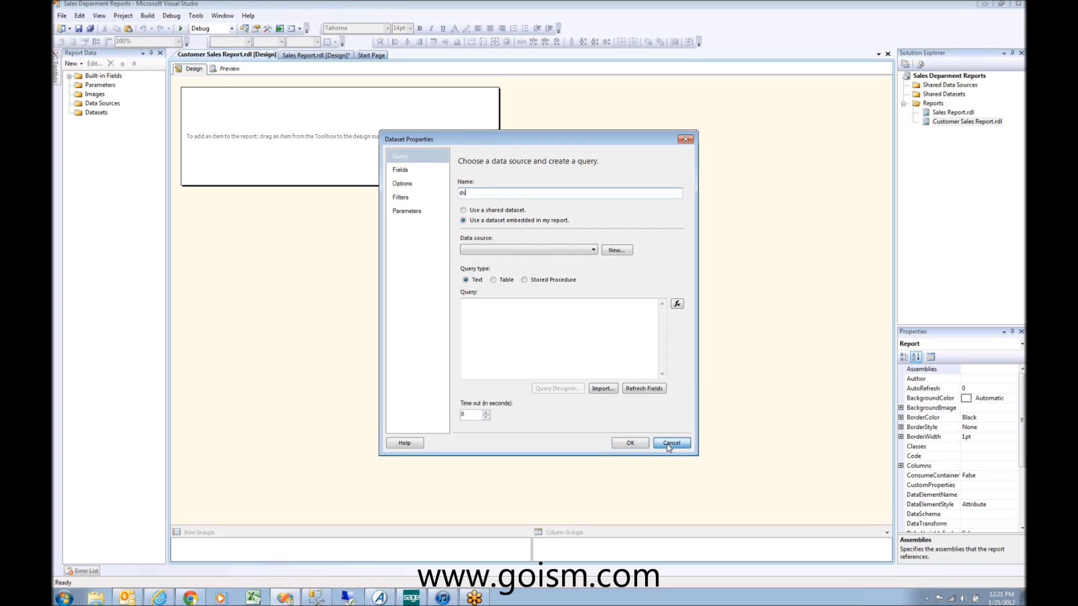
Step: Return to the Sales Report design and expand its datasets in Report Data to see the fields
right_click(227, 57)
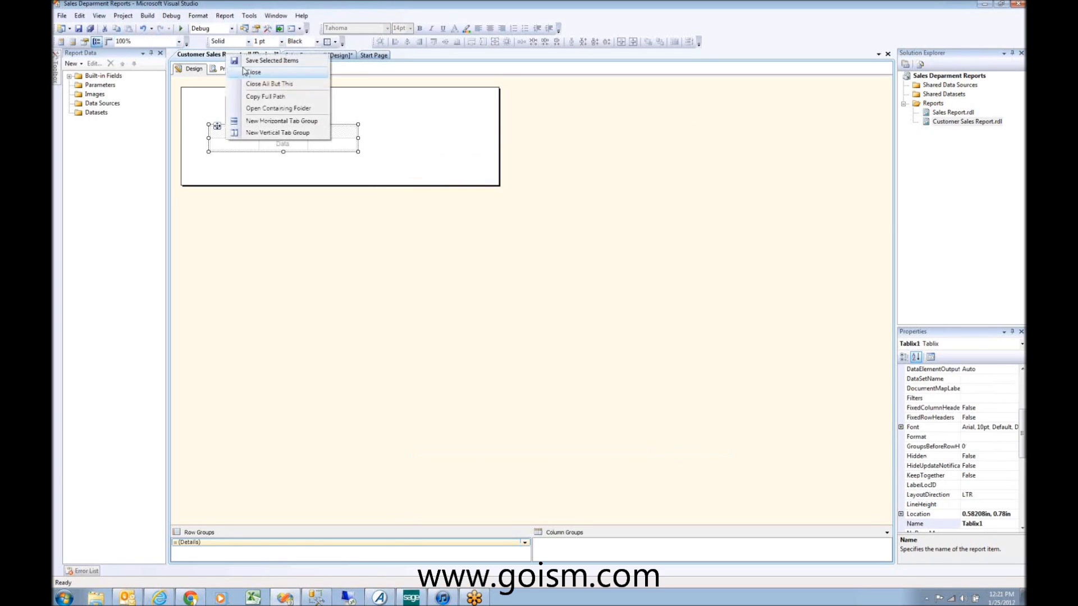
left_click(537, 132)
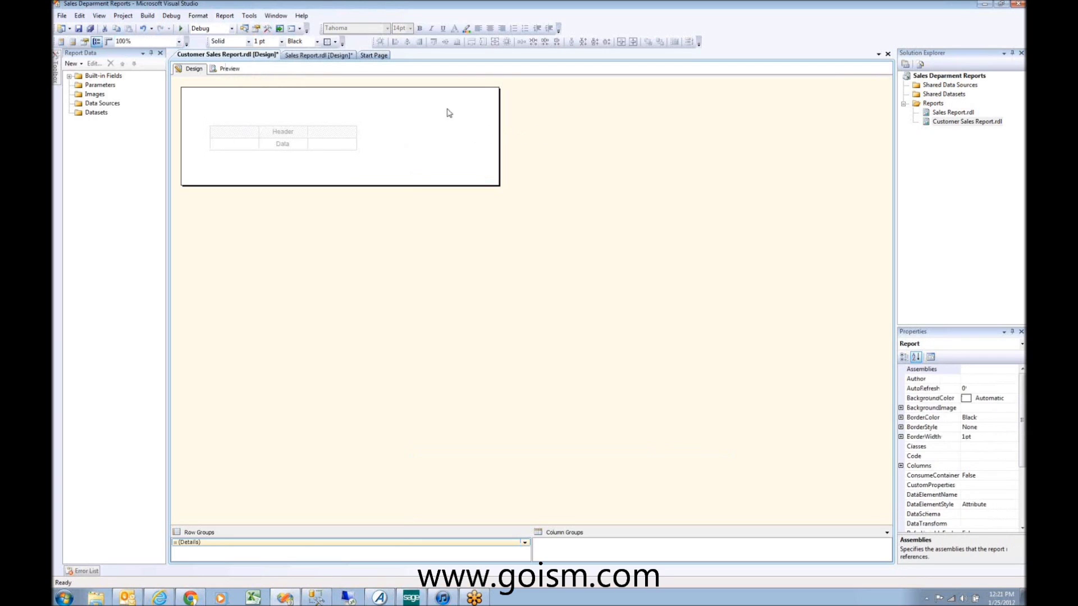
left_click(318, 55)
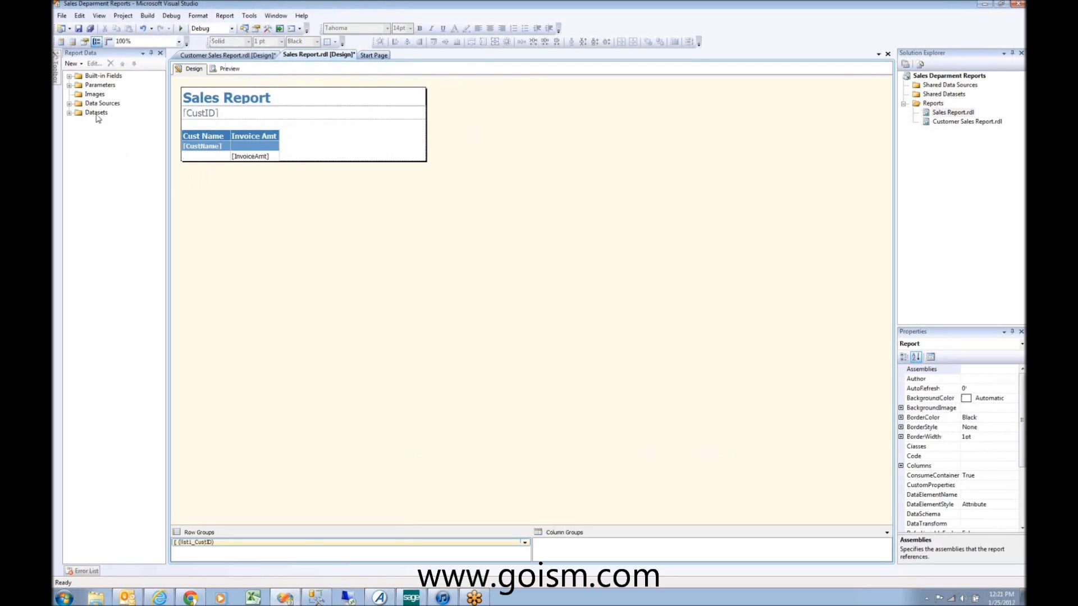
left_click(80, 119)
left_click(69, 112)
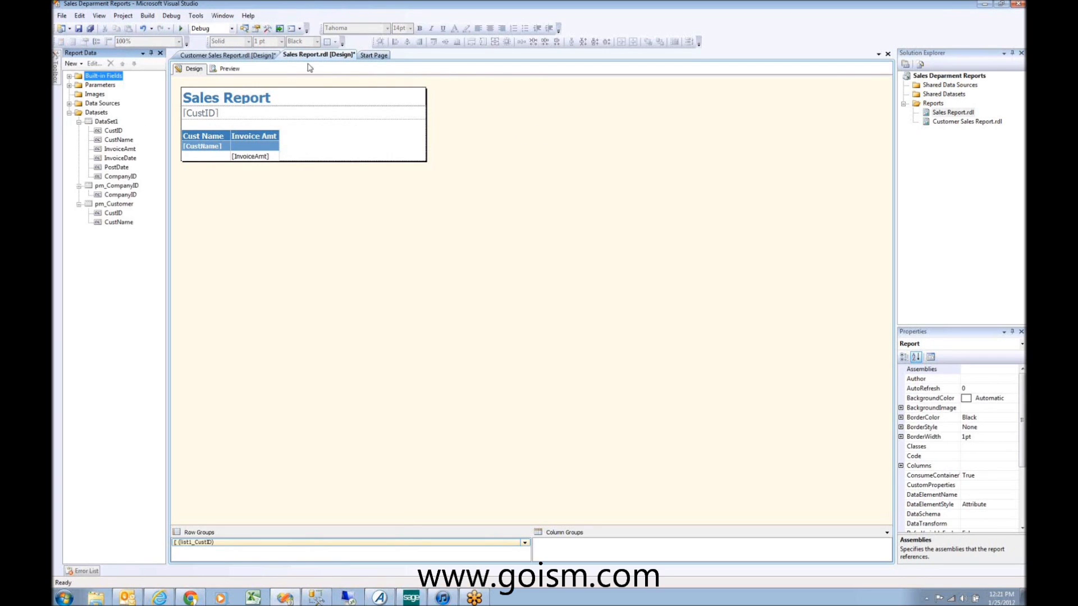
Step: Close Customer Sales Report without saving its changes
left_click(250, 55)
right_click(251, 55)
left_click(263, 68)
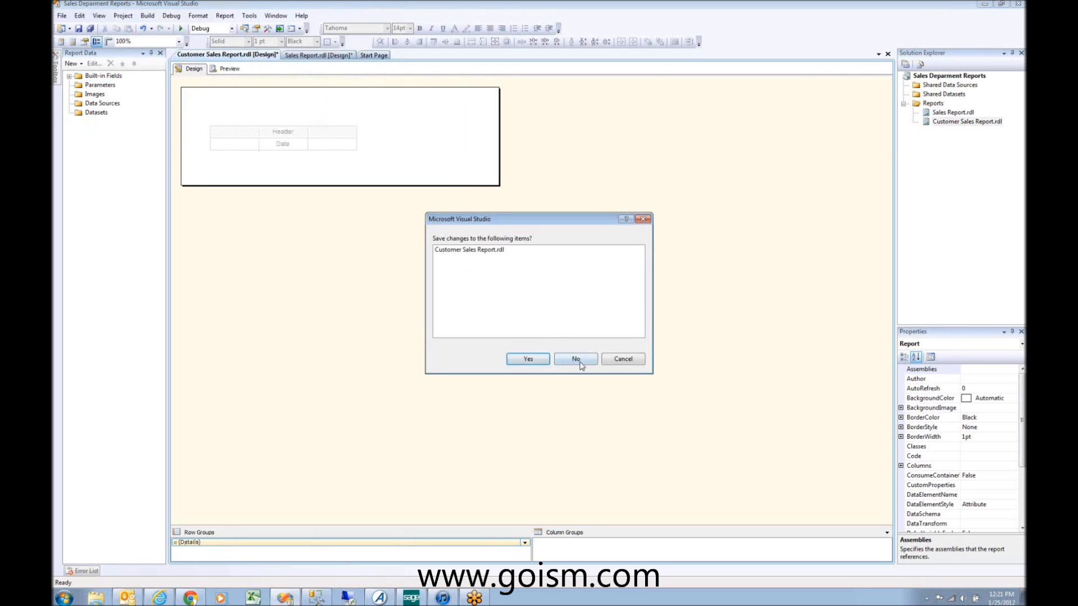
left_click(577, 361)
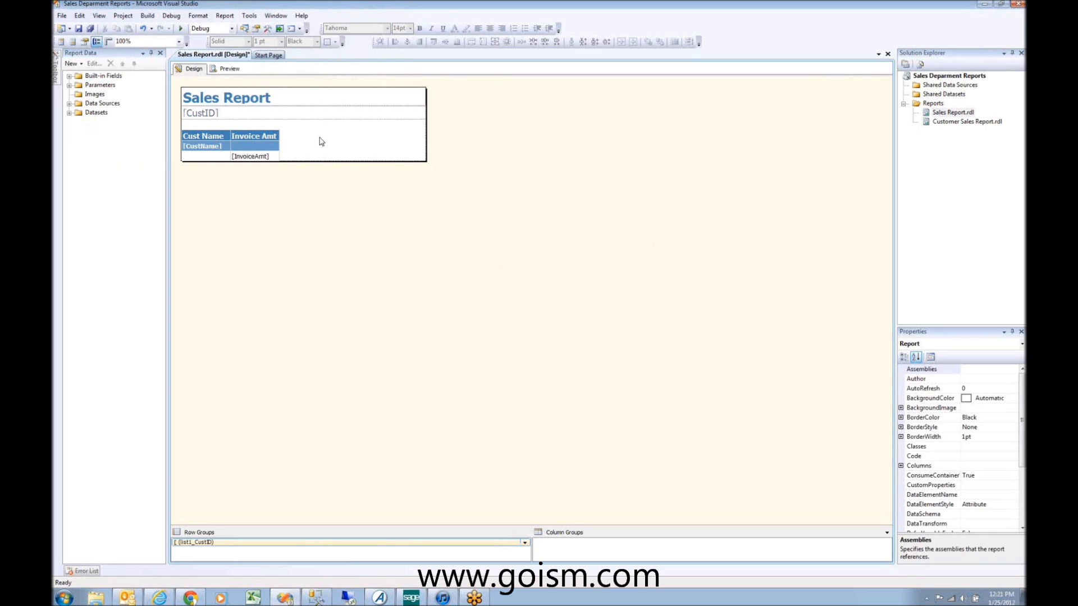
Step: Delete the old CustID list from the Sales Report body
left_click(321, 140)
left_click(177, 104)
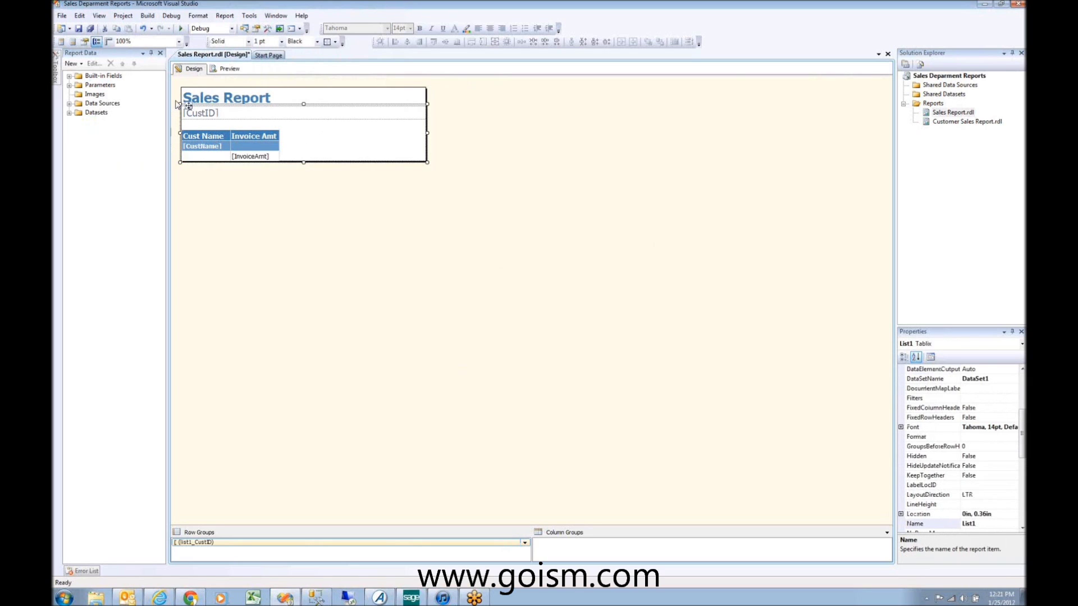
key("Delete")
left_click(215, 96)
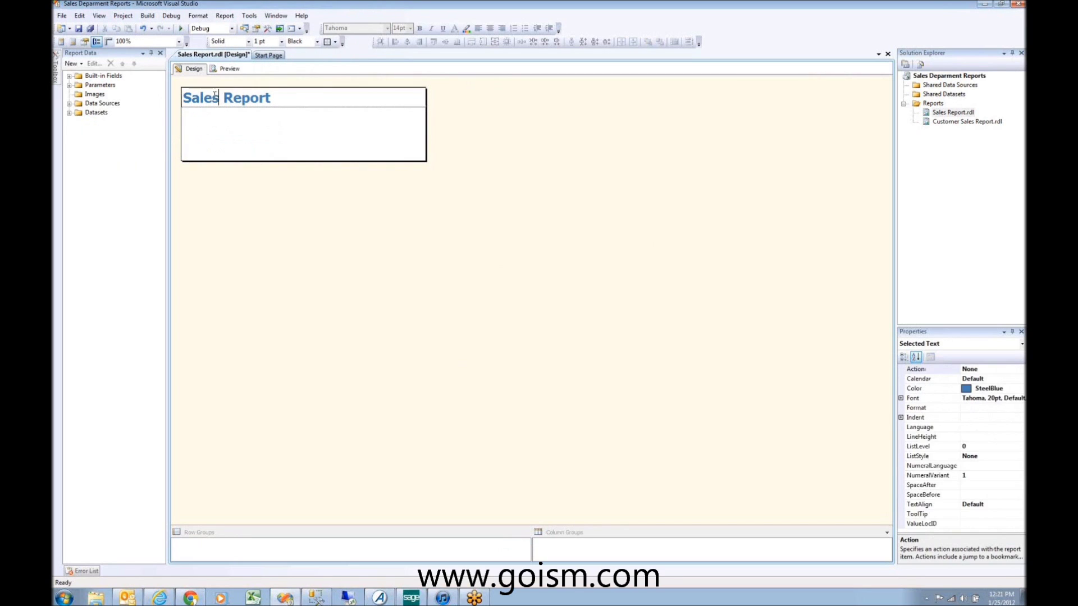
left_click(250, 122)
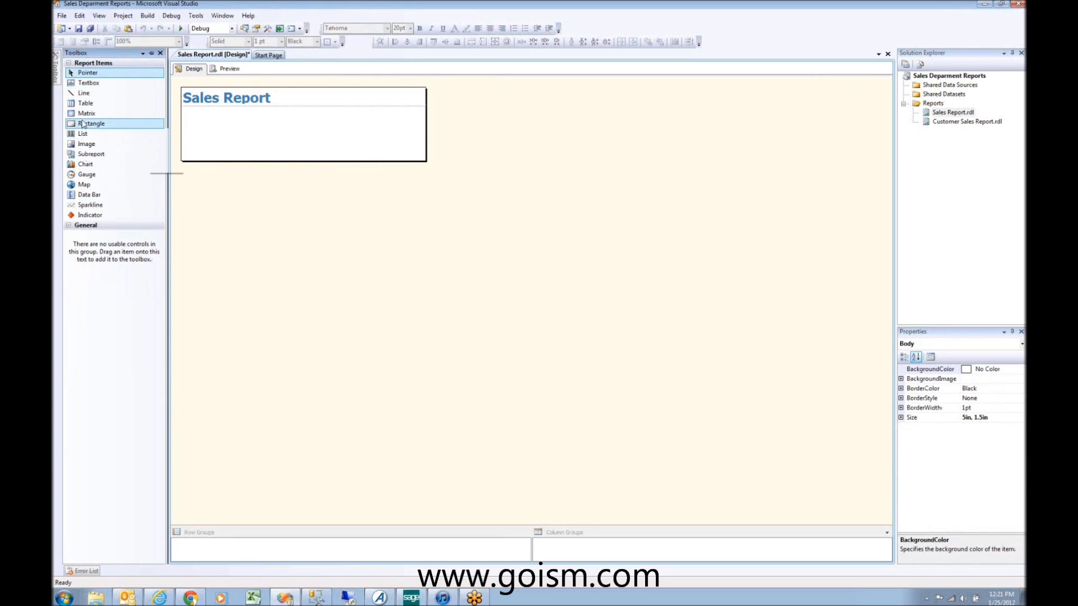
Step: Add a table and drop the CustID and InvoiceAmt fields into its first two columns
left_click_drag(85, 104, 216, 137)
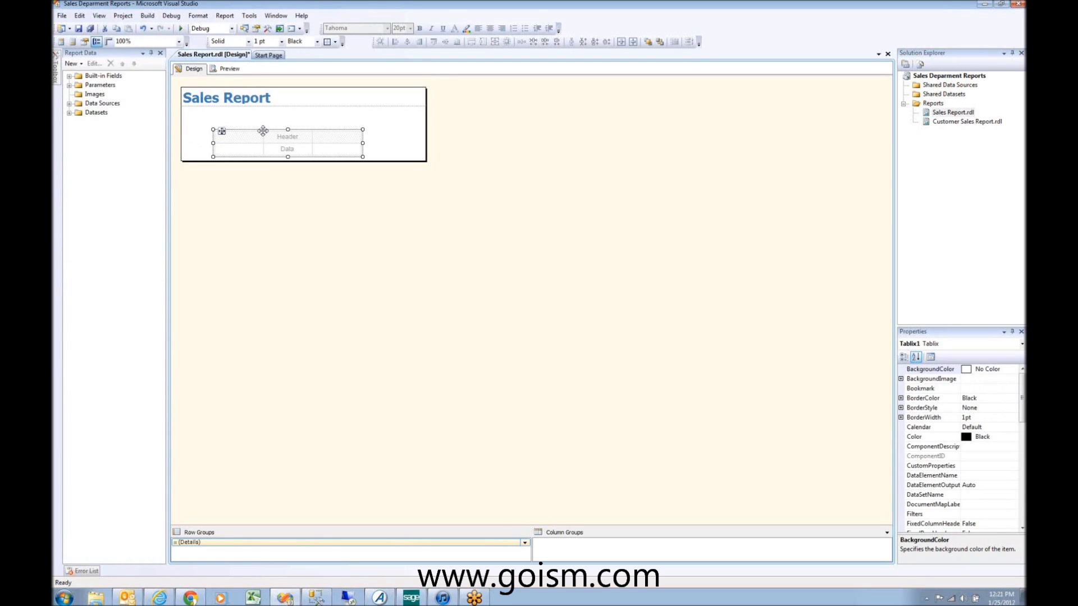
left_click(69, 112)
left_click_drag(113, 131, 230, 150)
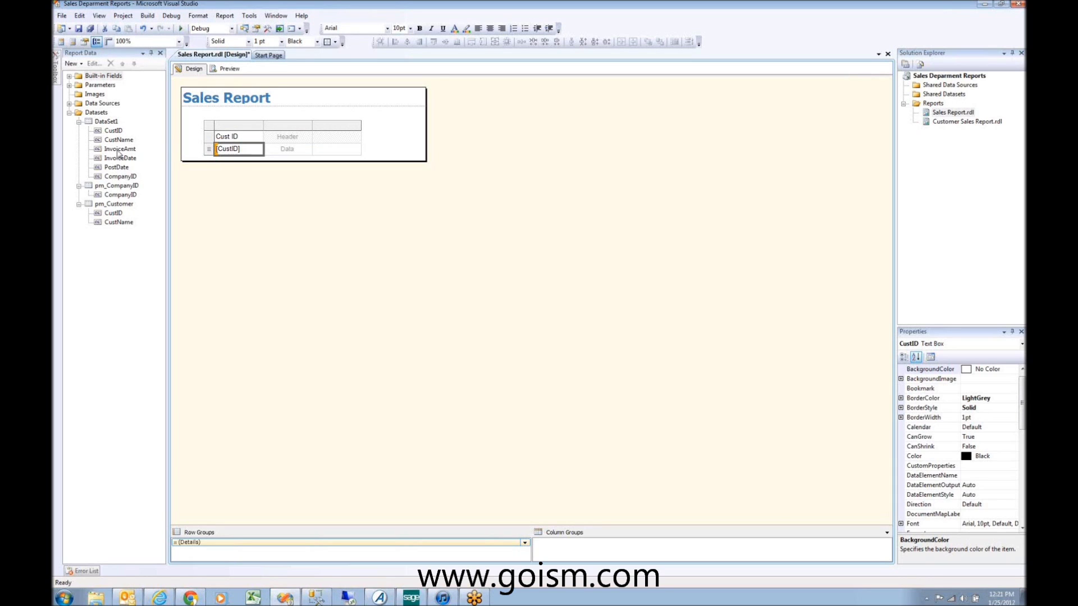
left_click_drag(118, 151, 291, 152)
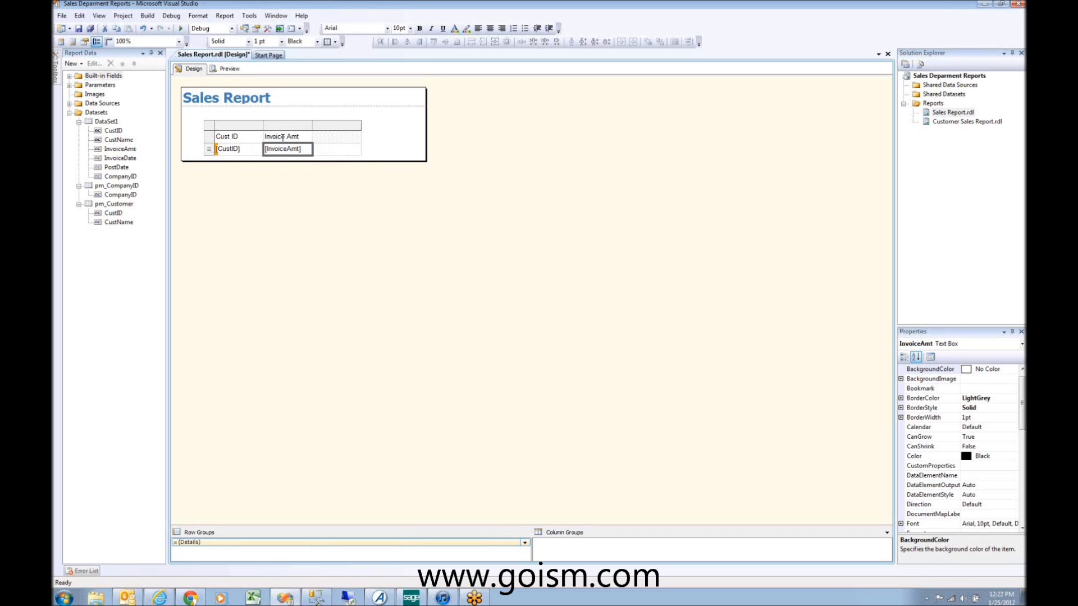
Step: Delete the empty third column and insert a CustName column before Invoice Amt
left_click(337, 124)
right_click(339, 124)
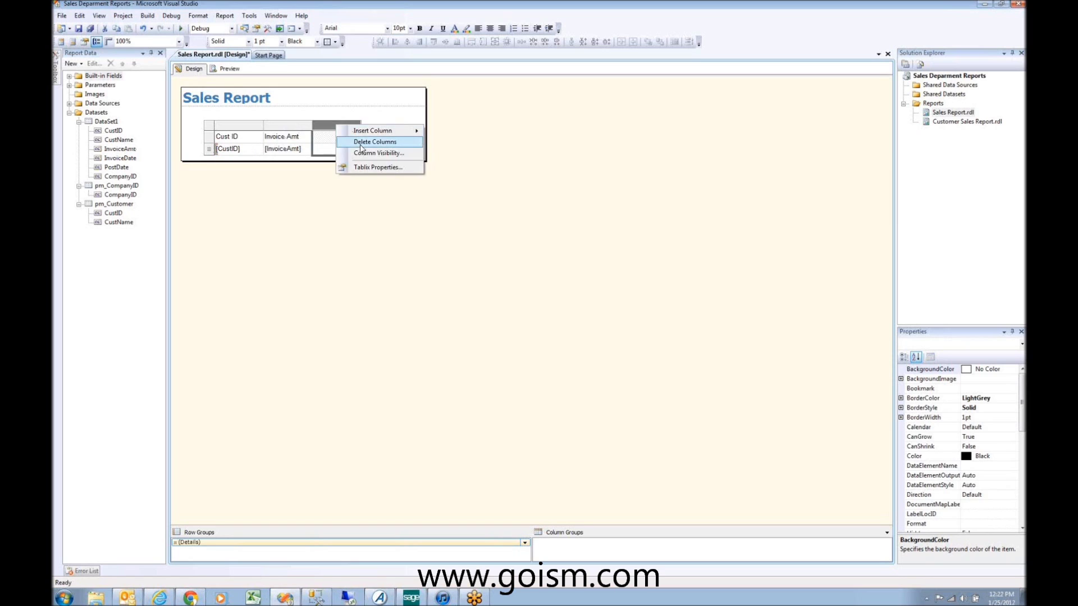
left_click(376, 143)
left_click(305, 135)
right_click(293, 130)
mouse_move(314, 134)
left_click(391, 136)
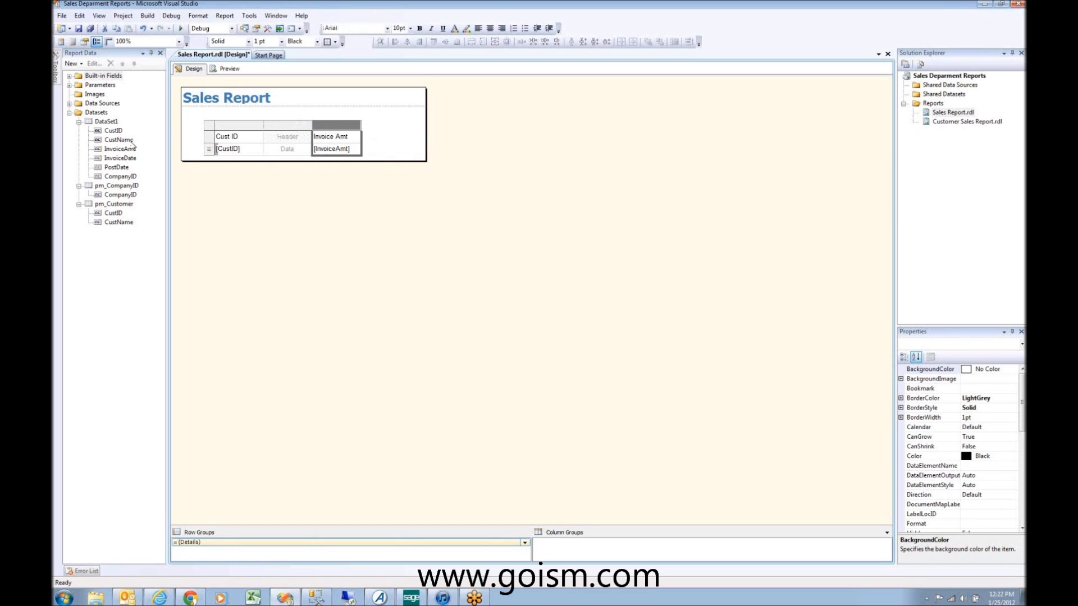
left_click_drag(188, 141, 285, 150)
Step: Move the table up beneath the title and shrink the report body to fit
left_click(208, 149)
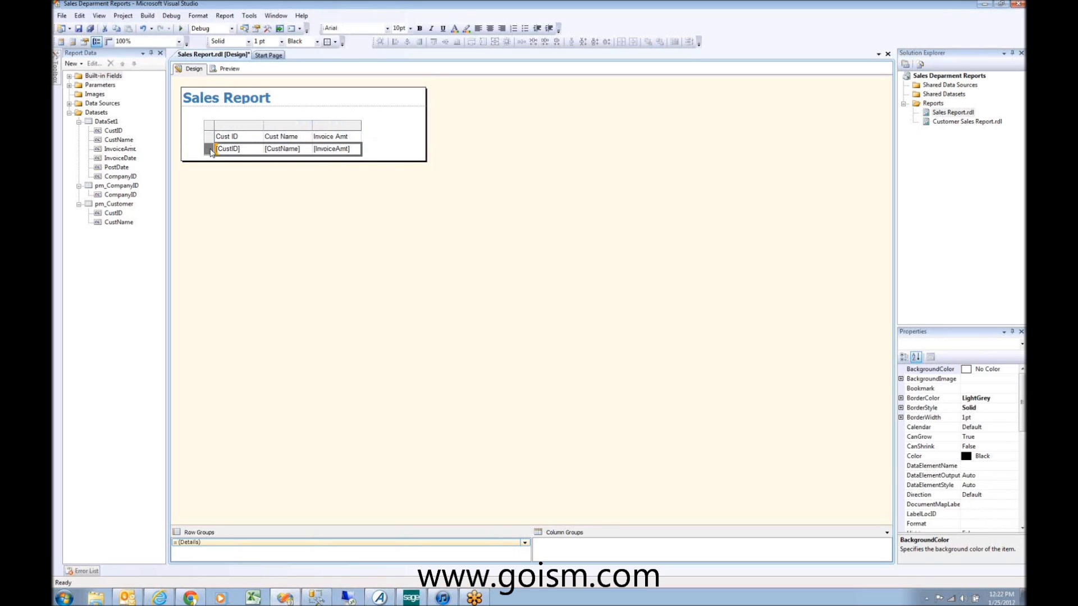
left_click(213, 134)
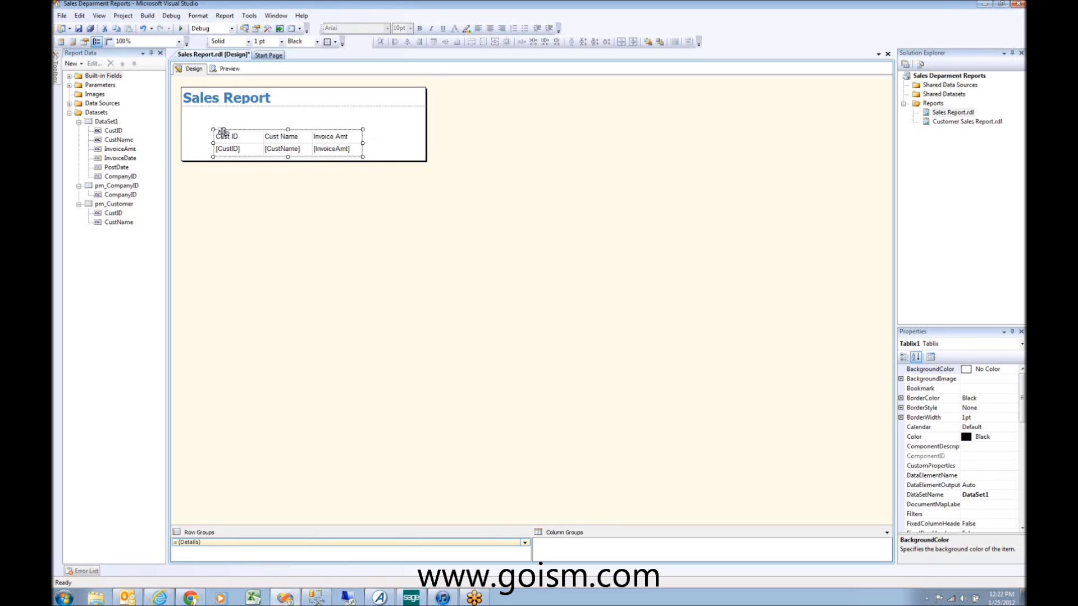
right_click(223, 134)
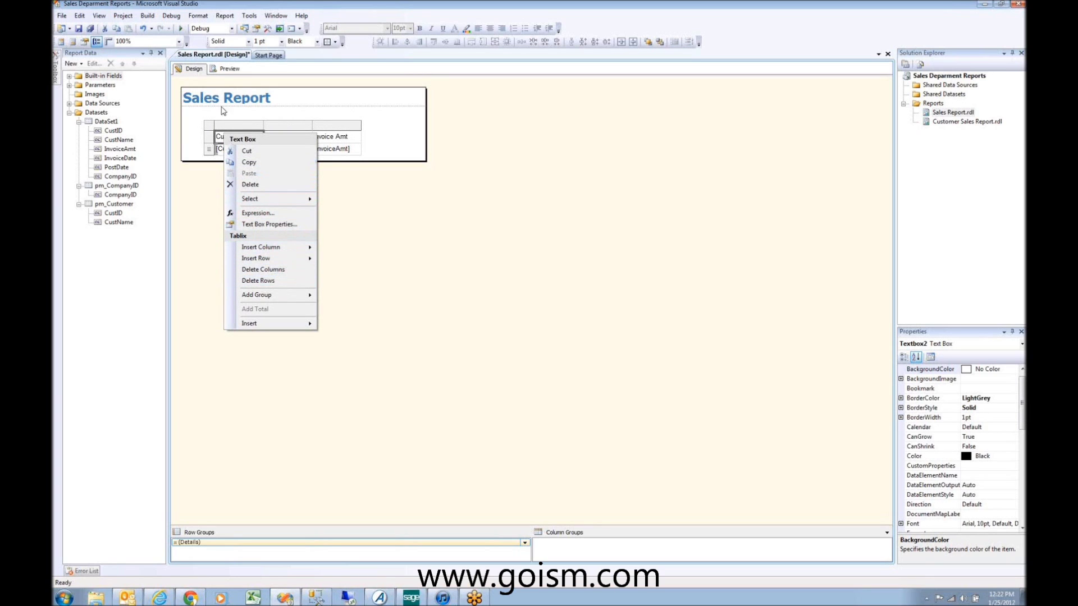
left_click(213, 129)
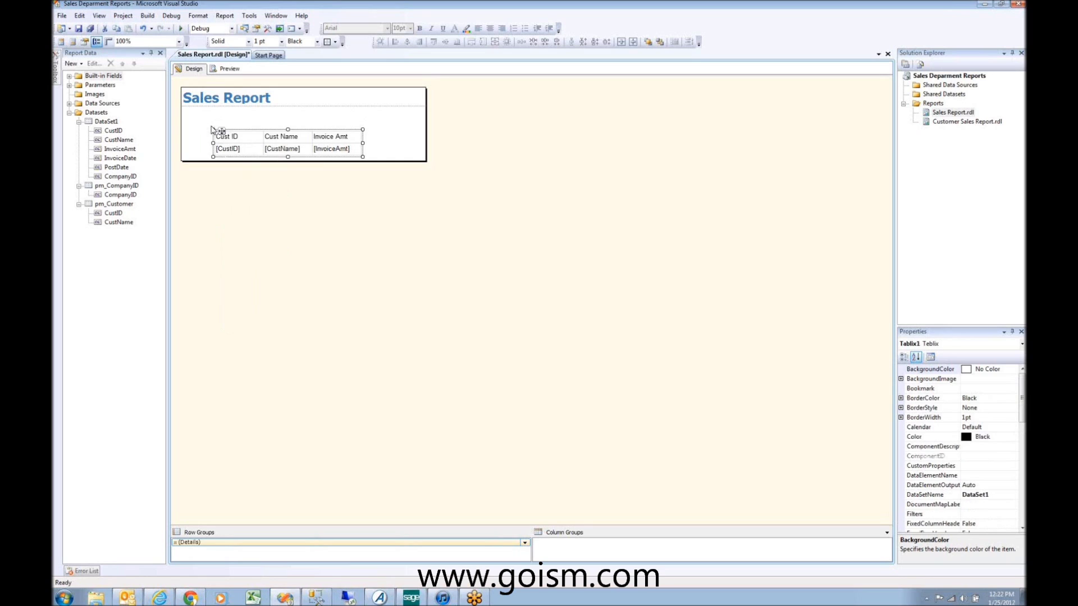
left_click_drag(222, 131, 188, 119)
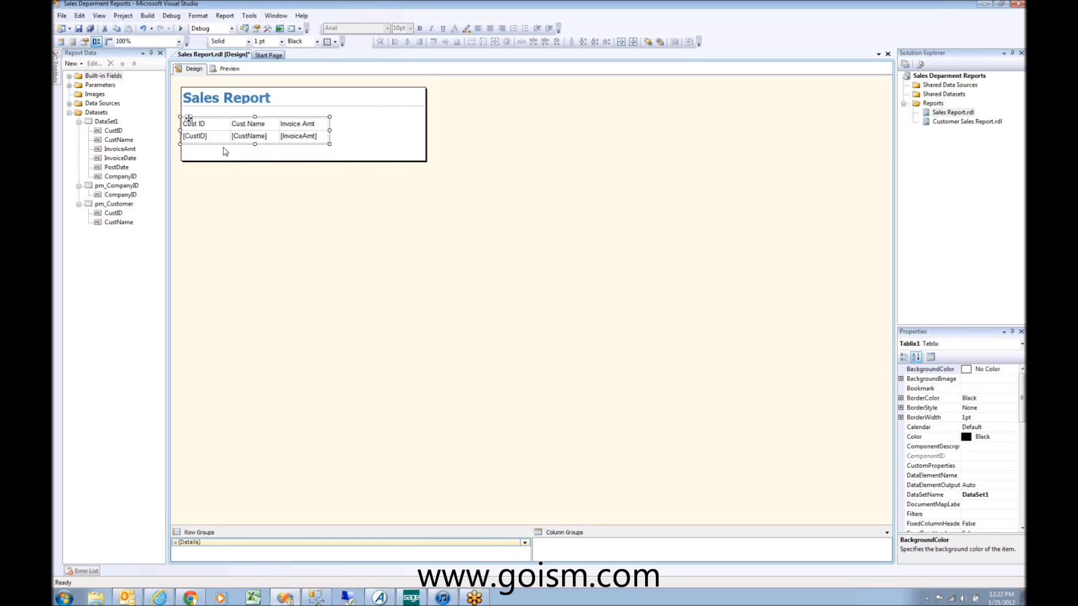
left_click_drag(223, 161, 224, 152)
right_click(216, 133)
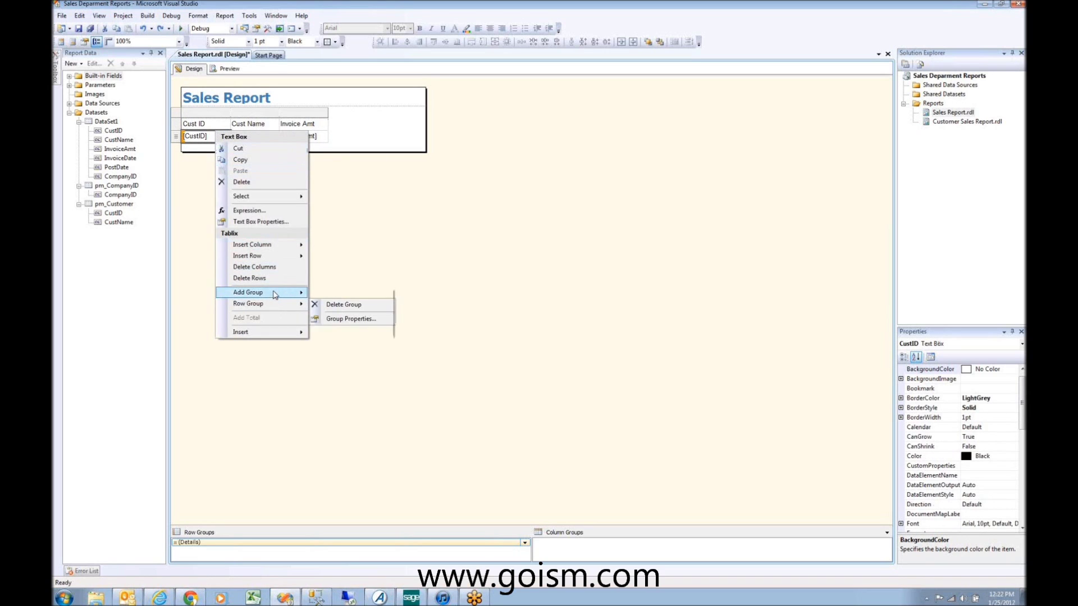
Step: Add a parent group on [CustID] with a group footer to the table
mouse_move(266, 295)
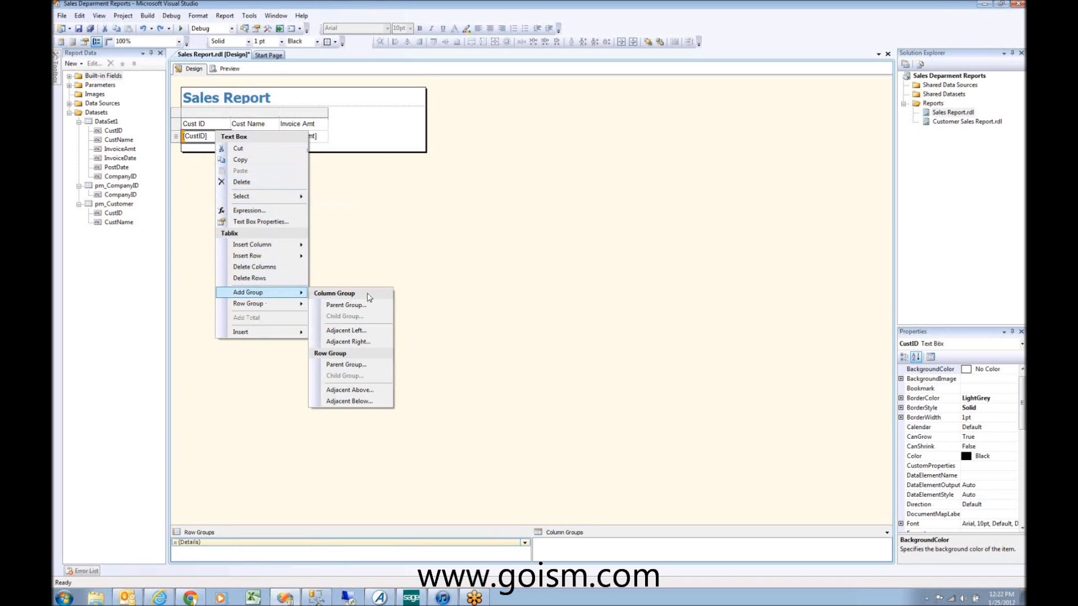
left_click(348, 304)
left_click(624, 269)
left_click(511, 277)
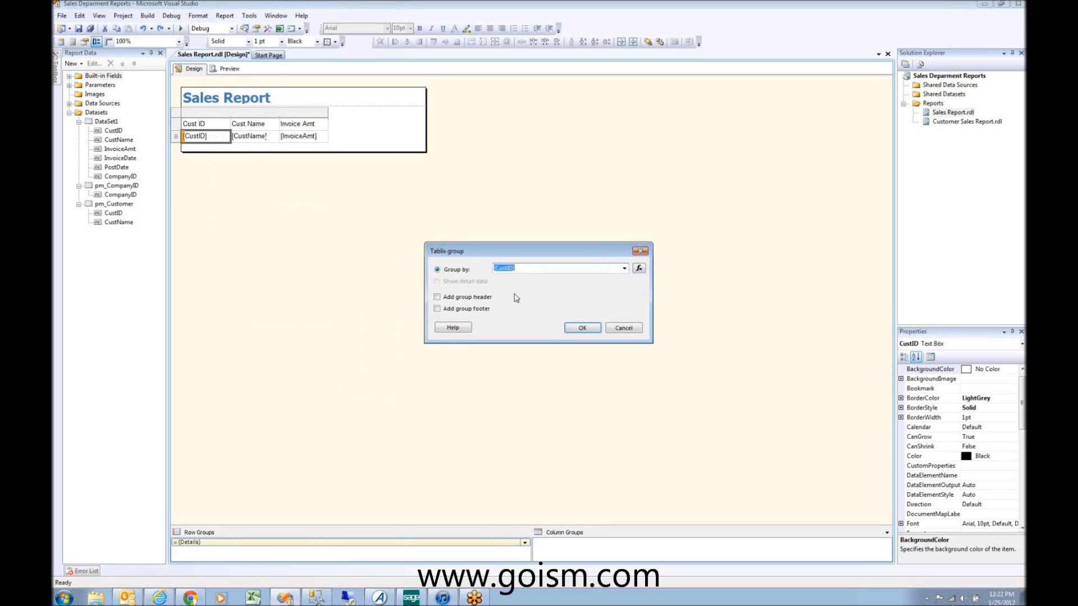
left_click(471, 309)
left_click(582, 328)
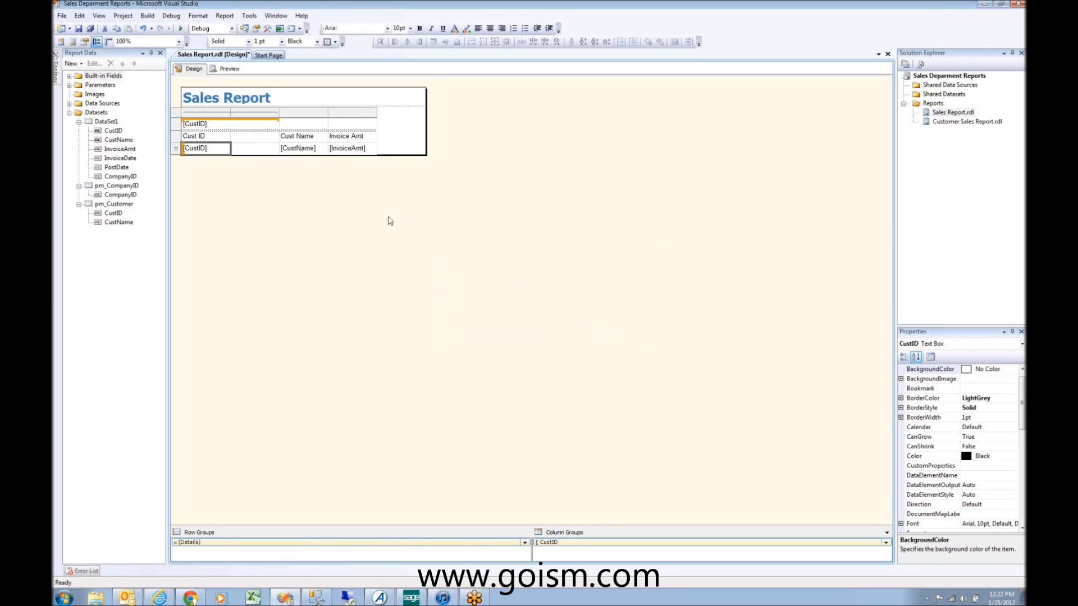
Step: Review the new [CustID] group cell and table rows, then switch to the report preview
left_click(379, 144)
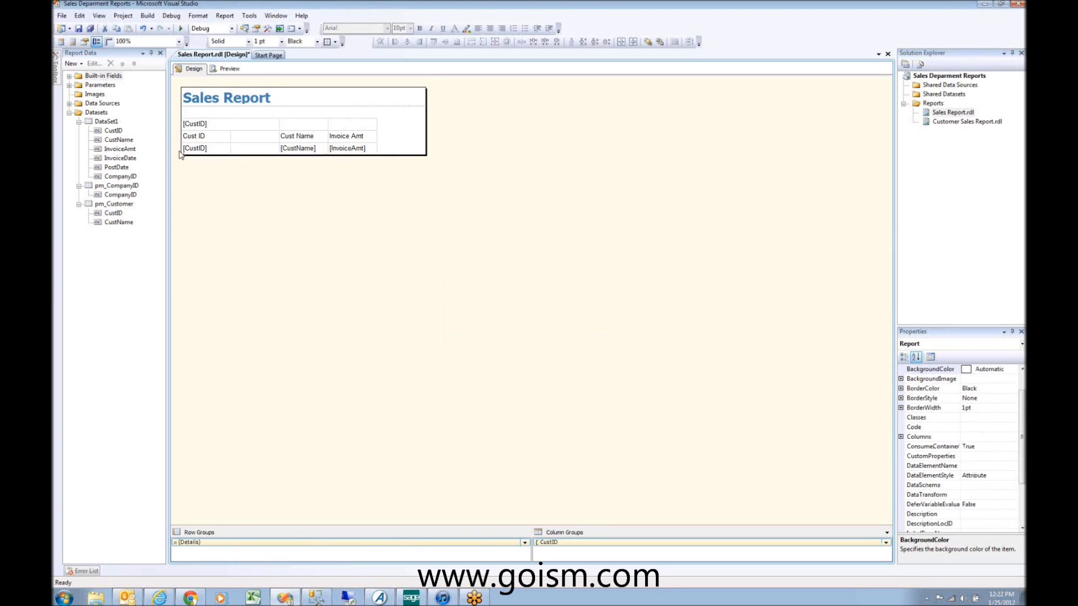
double_click(196, 124)
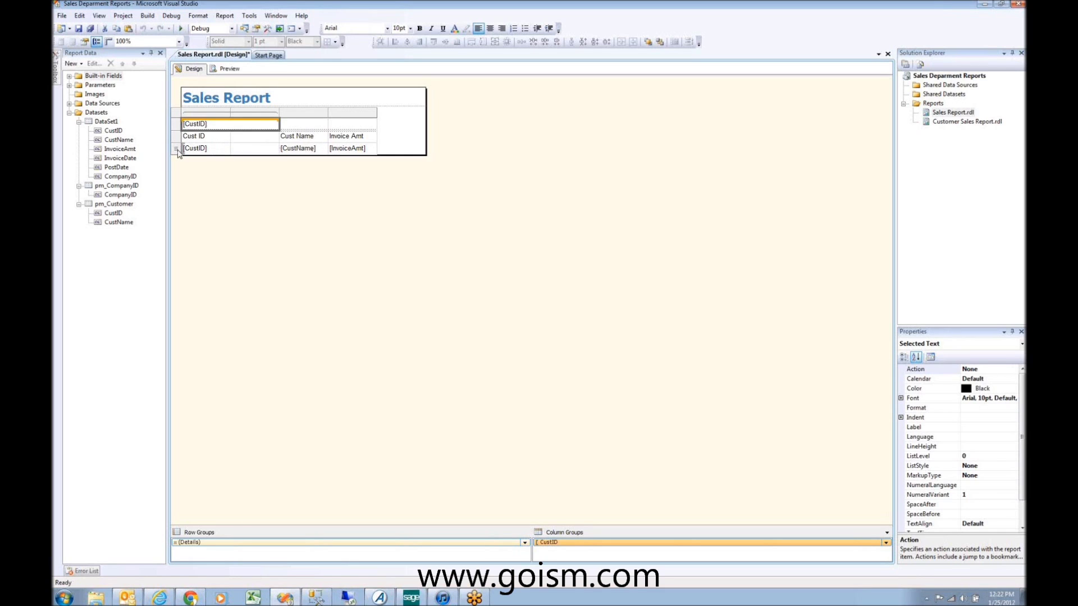
left_click(177, 152)
left_click(179, 136)
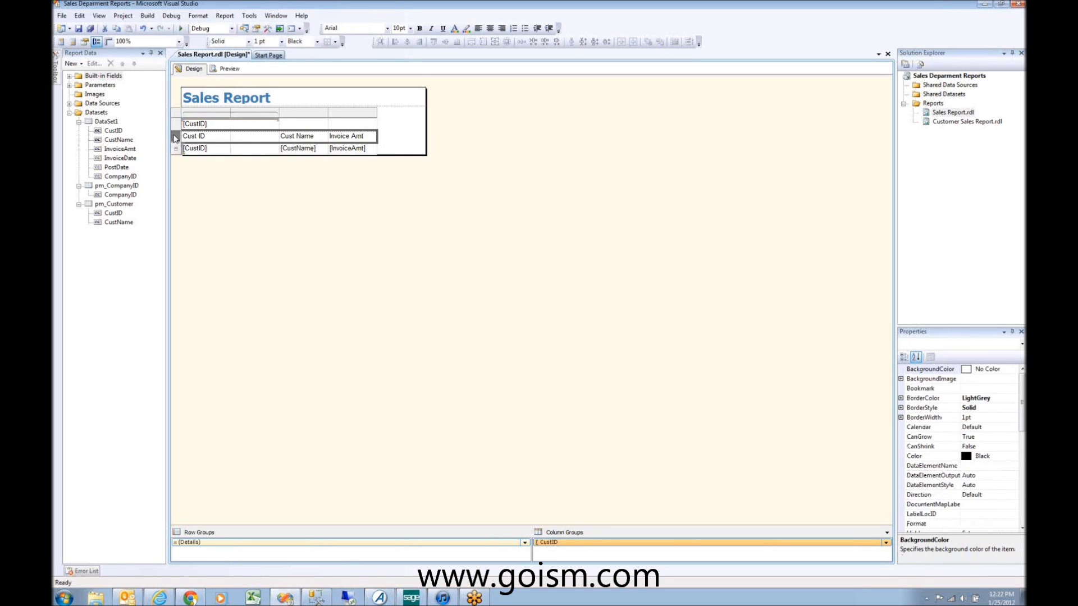
left_click(176, 152)
left_click(228, 68)
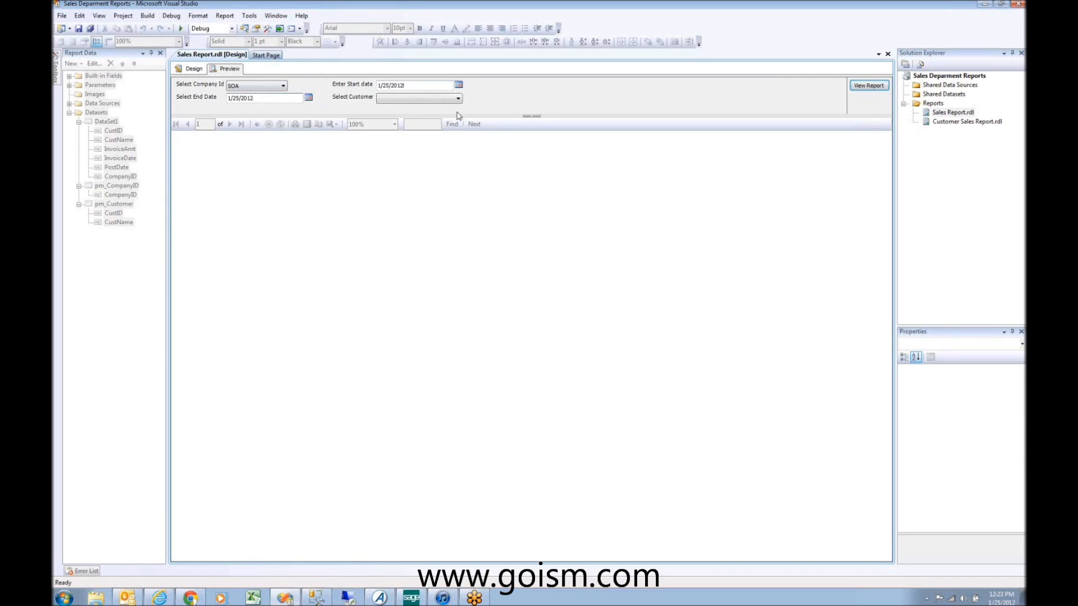
Step: Check the empty Customer dropdown and select the 1/25/2012 start date value
left_click(410, 99)
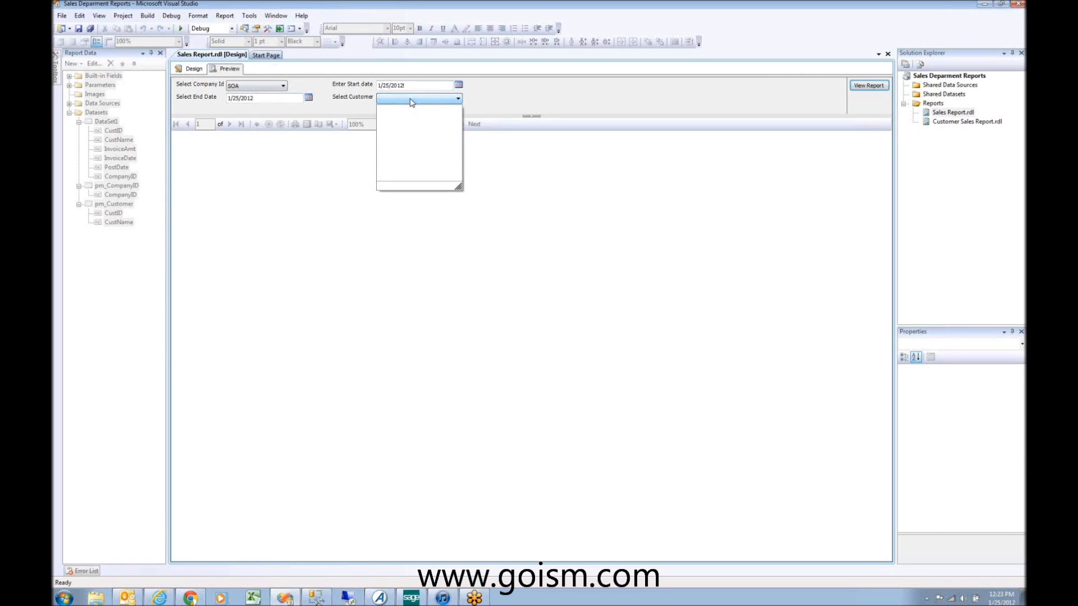
left_click(411, 84)
left_click_drag(400, 85, 354, 89)
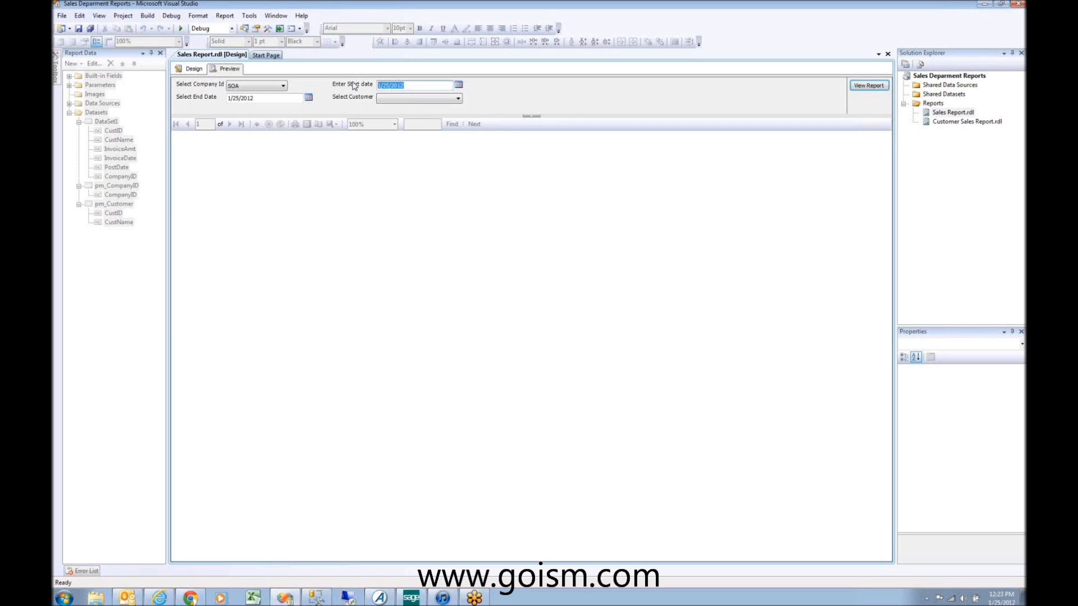
Step: Preview the Sales Report from start date 01/01/2007, then return to the design layout
type("01/")
left_click(458, 99)
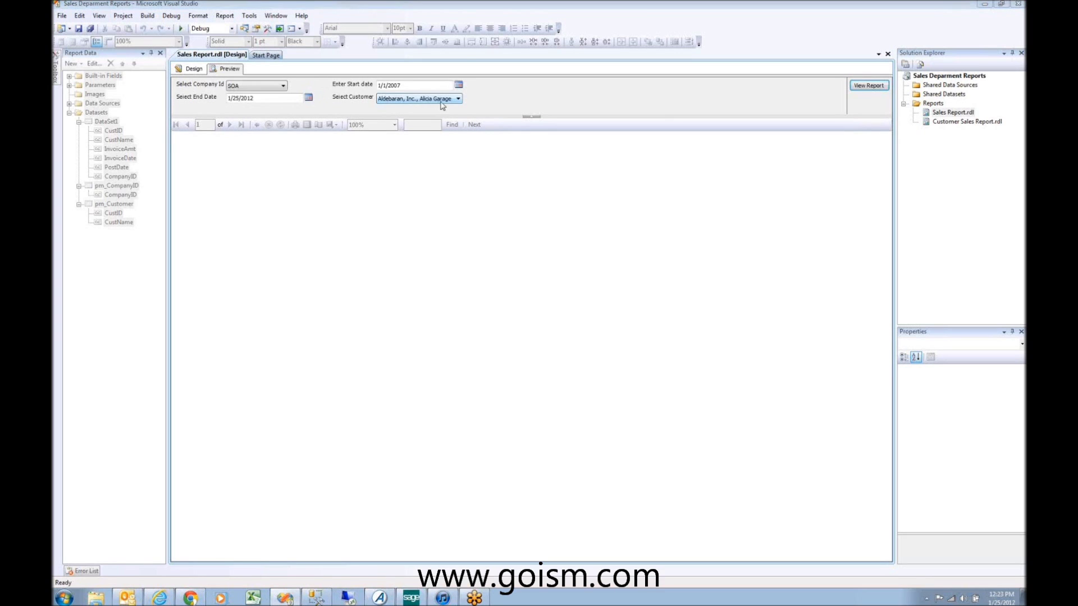
left_click(385, 99)
left_click_drag(457, 125, 457, 157)
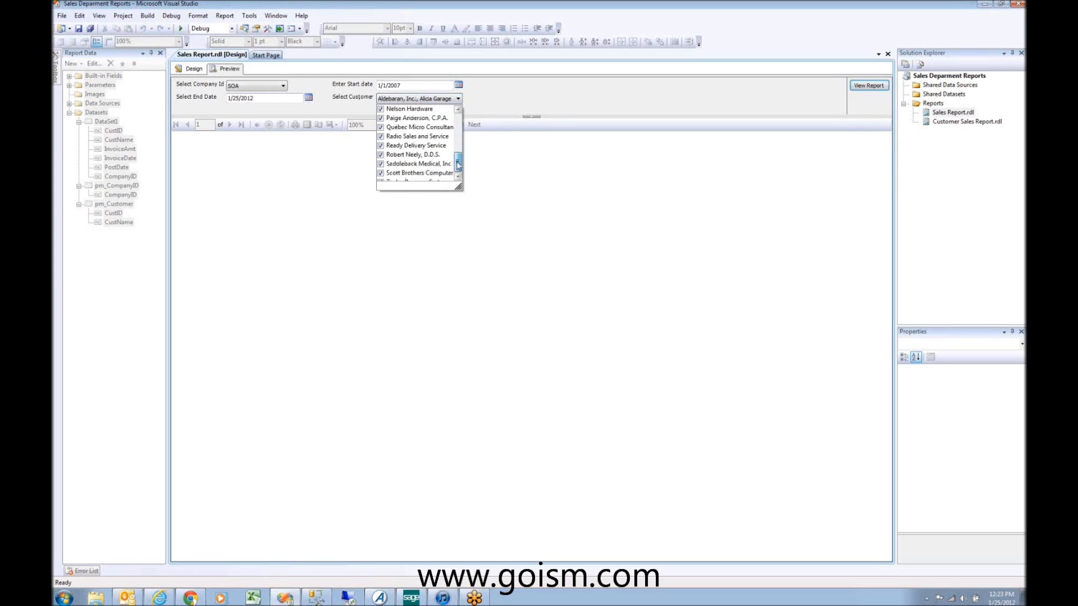
left_click(414, 85)
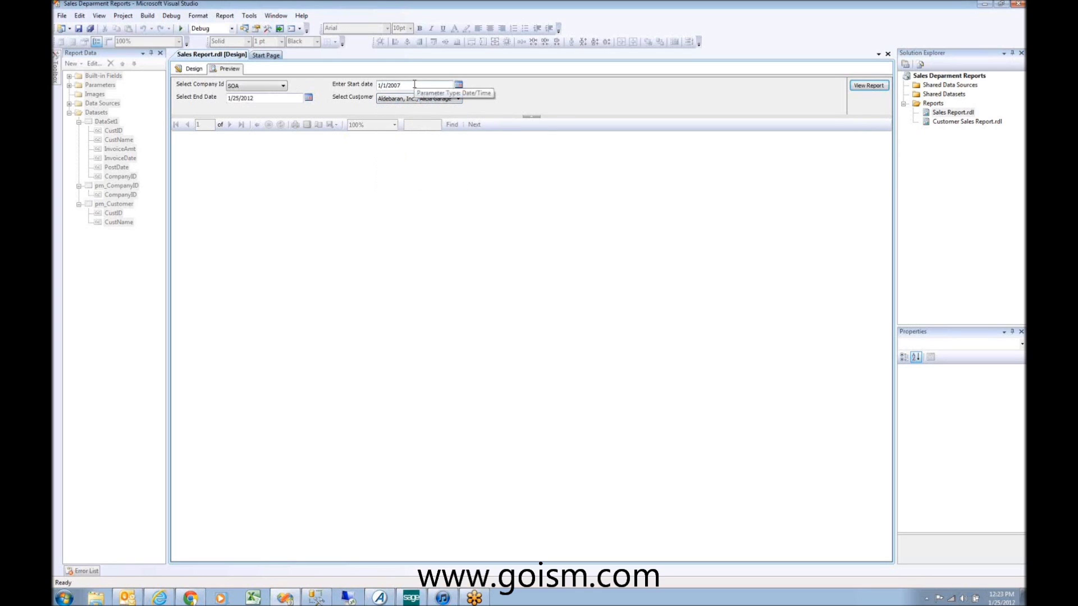
left_click(867, 87)
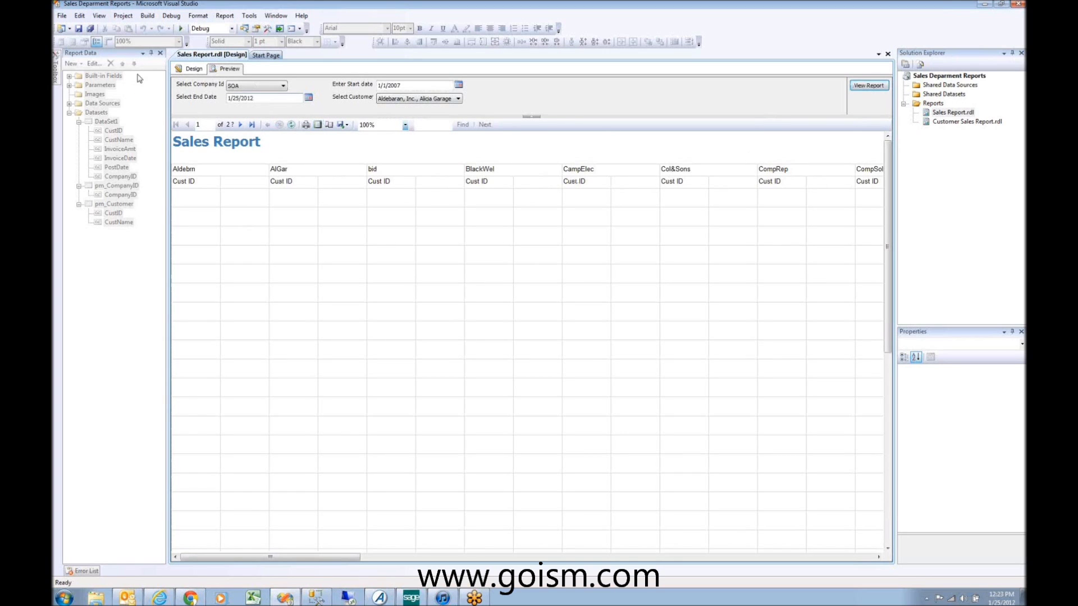
left_click(191, 69)
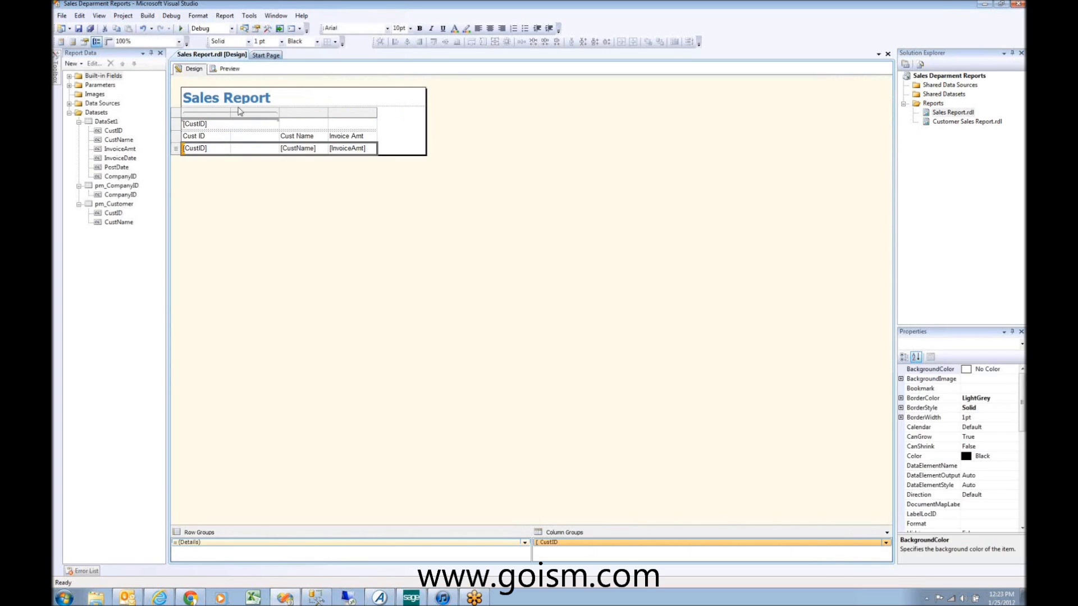
Step: Select the Cust Name, Invoice Amt and [CustID] header and detail cells
left_click(310, 138)
double_click(297, 147)
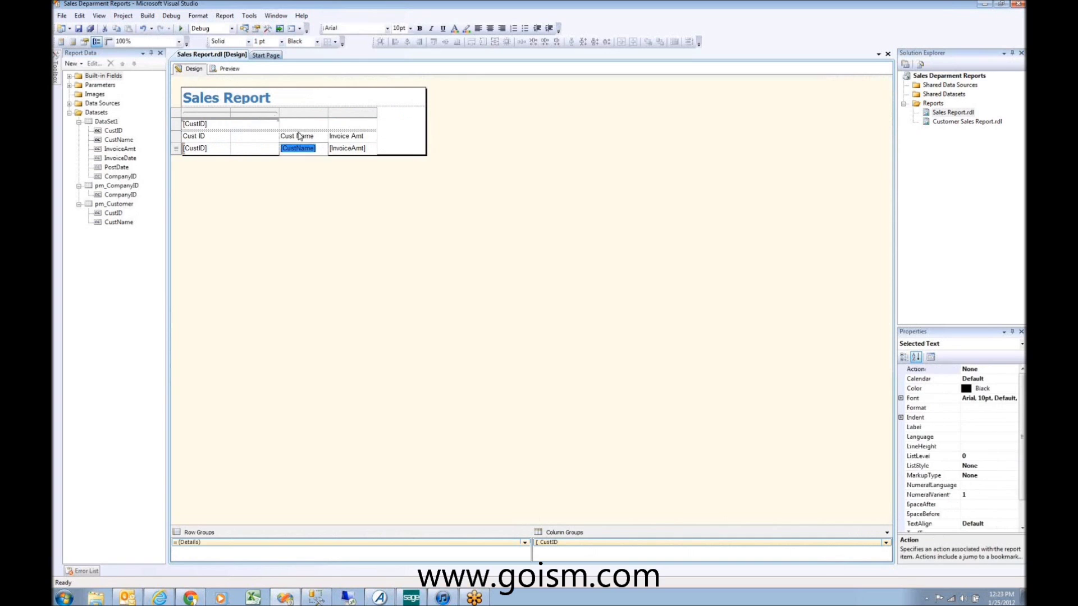
left_click(259, 114)
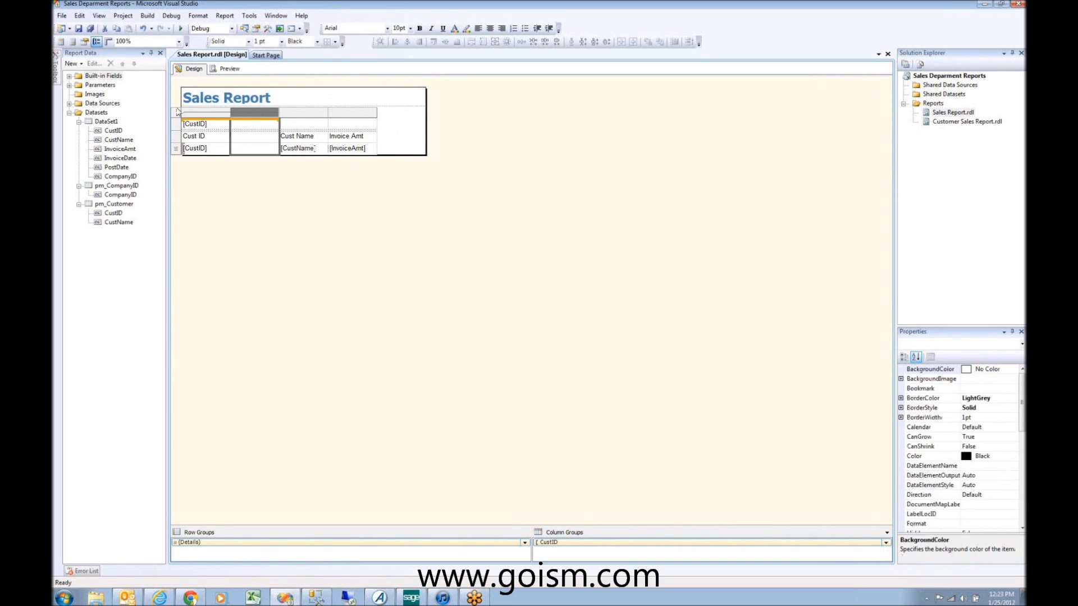
left_click(291, 145)
left_click(290, 137)
left_click_drag(290, 137, 334, 154)
left_click(175, 137)
left_click(176, 150)
Step: Delete the detail row group along with its related rows and columns
right_click(179, 152)
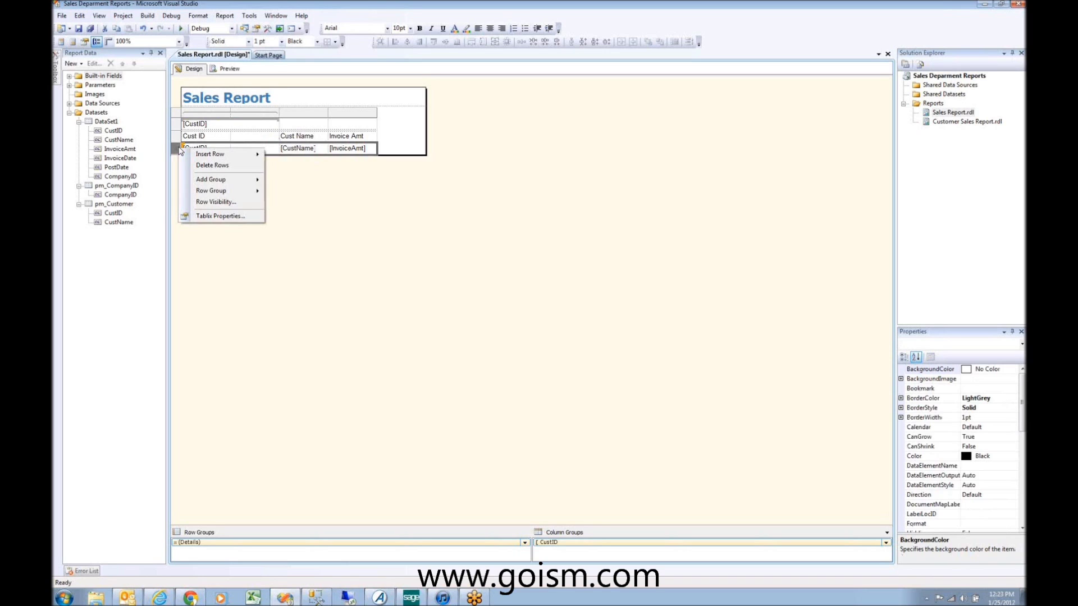
mouse_move(220, 192)
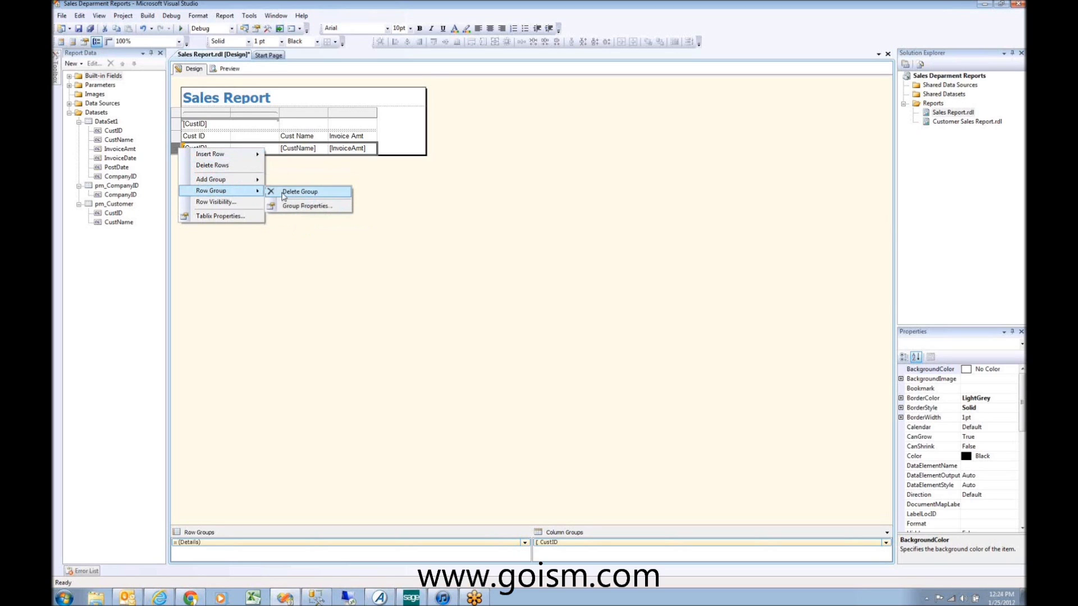
left_click(286, 193)
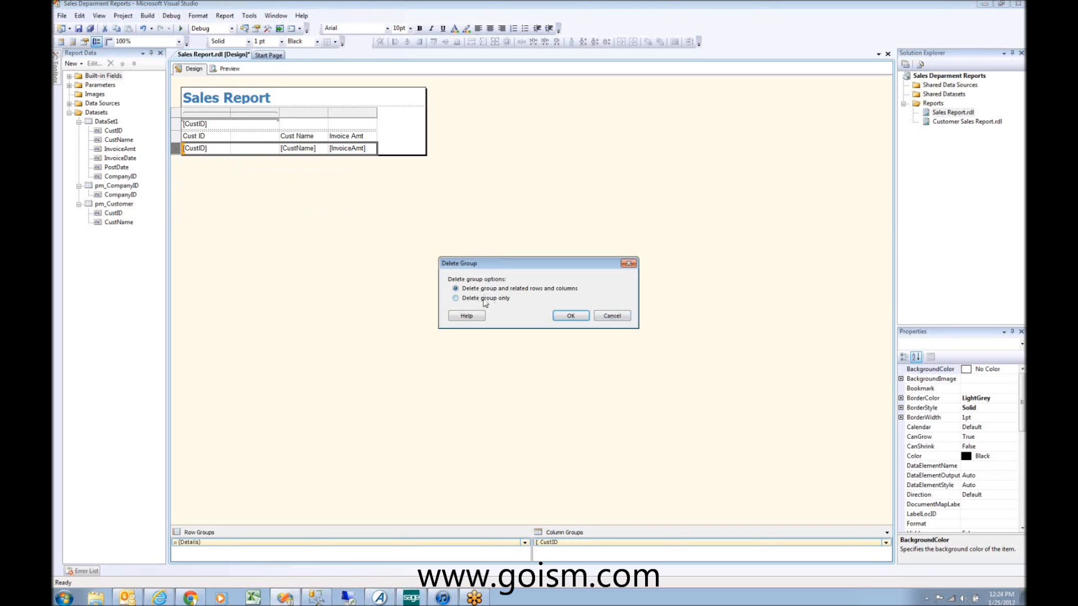
left_click(570, 315)
left_click(198, 149)
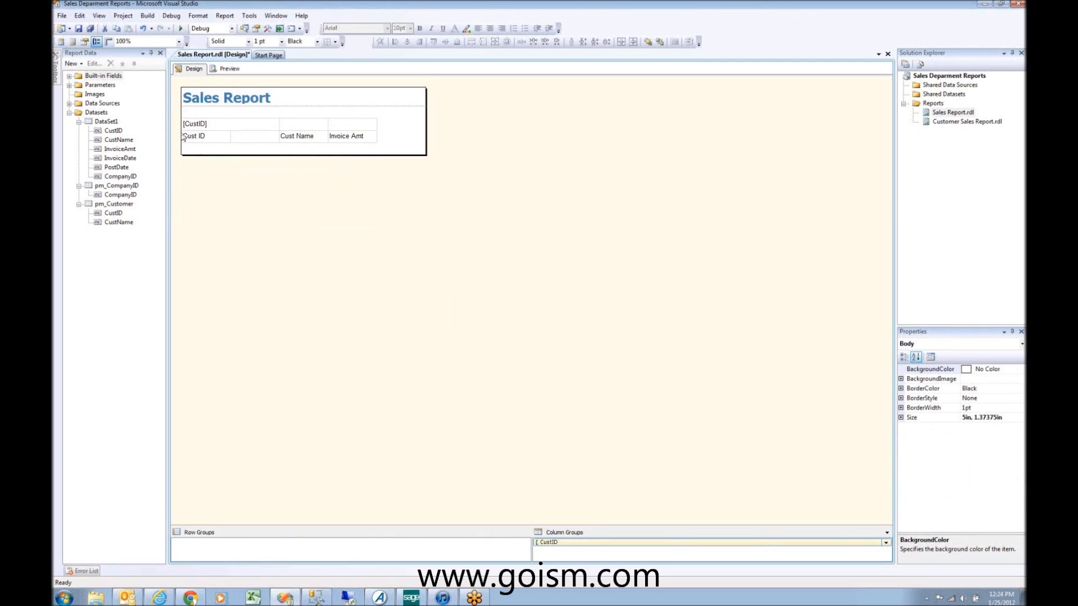
left_click(180, 139)
Step: Clear [CustID] from the top cell and insert a new row above Cust ID
right_click(180, 139)
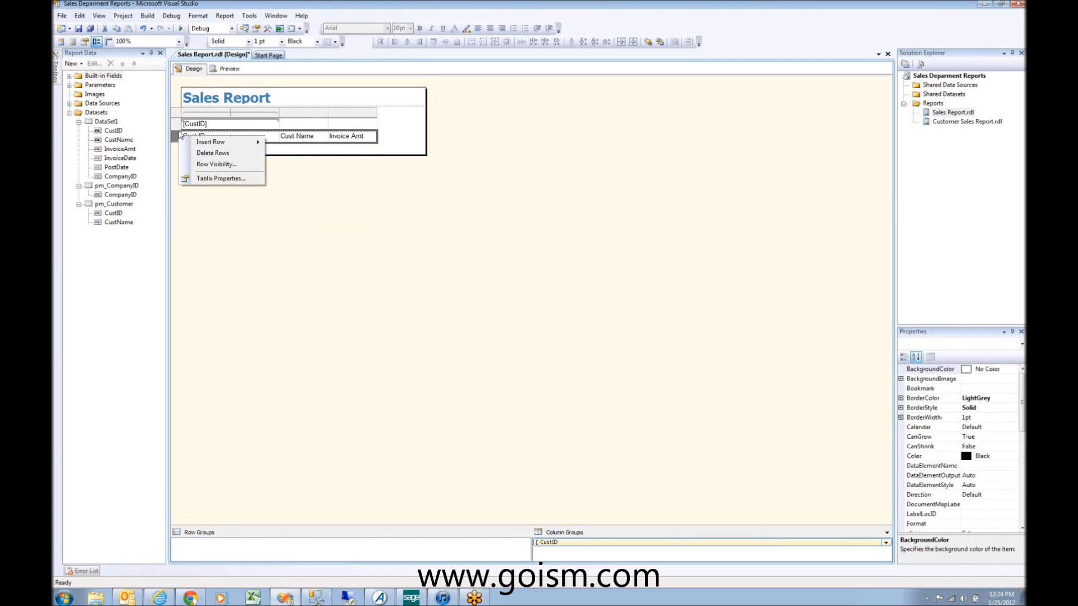
left_click(205, 128)
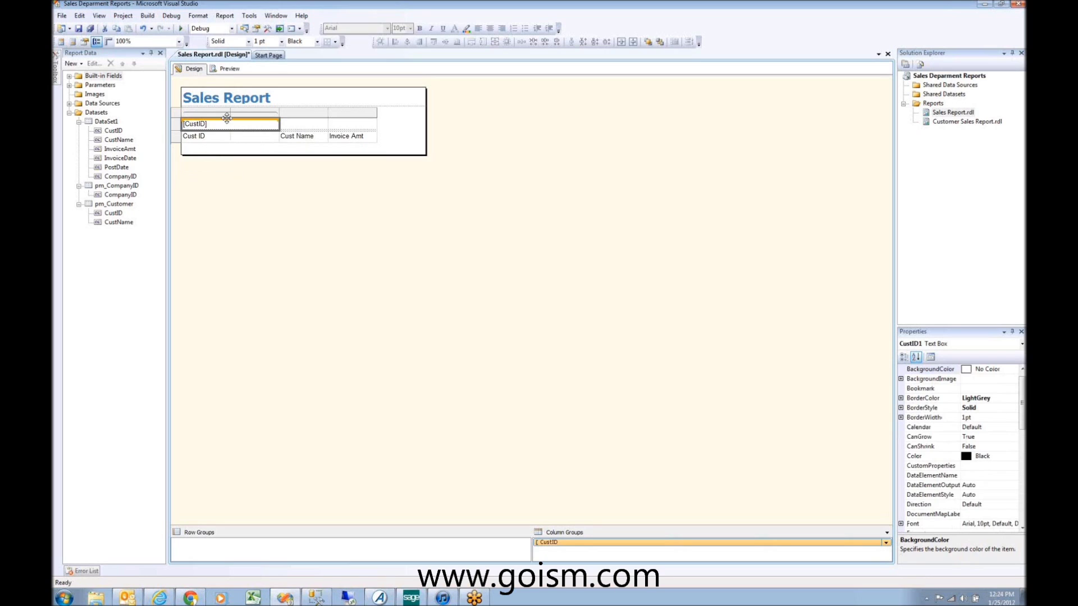
key("Delete")
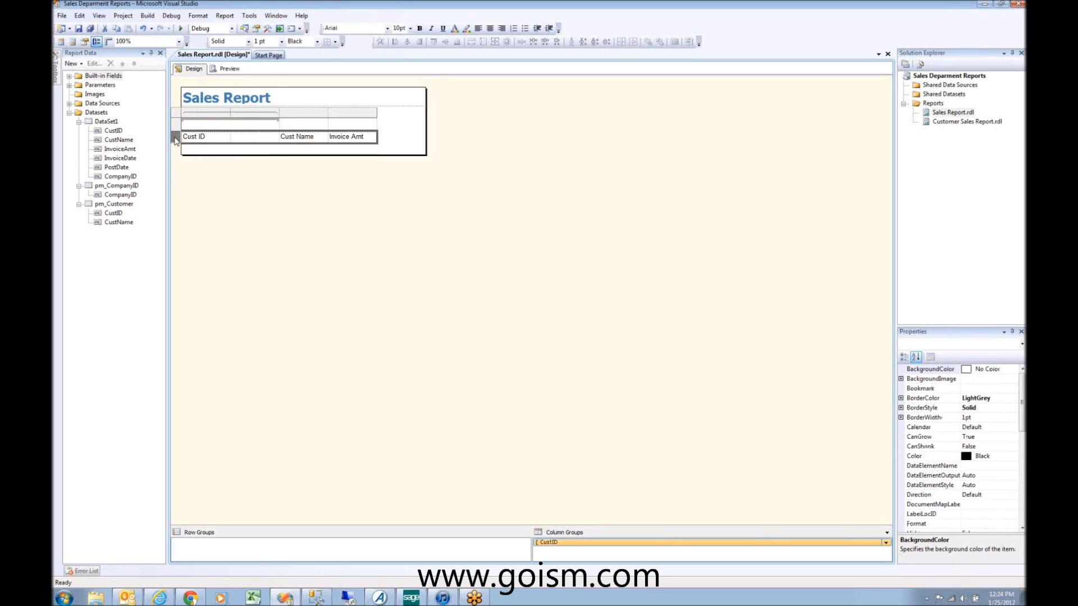
right_click(180, 140)
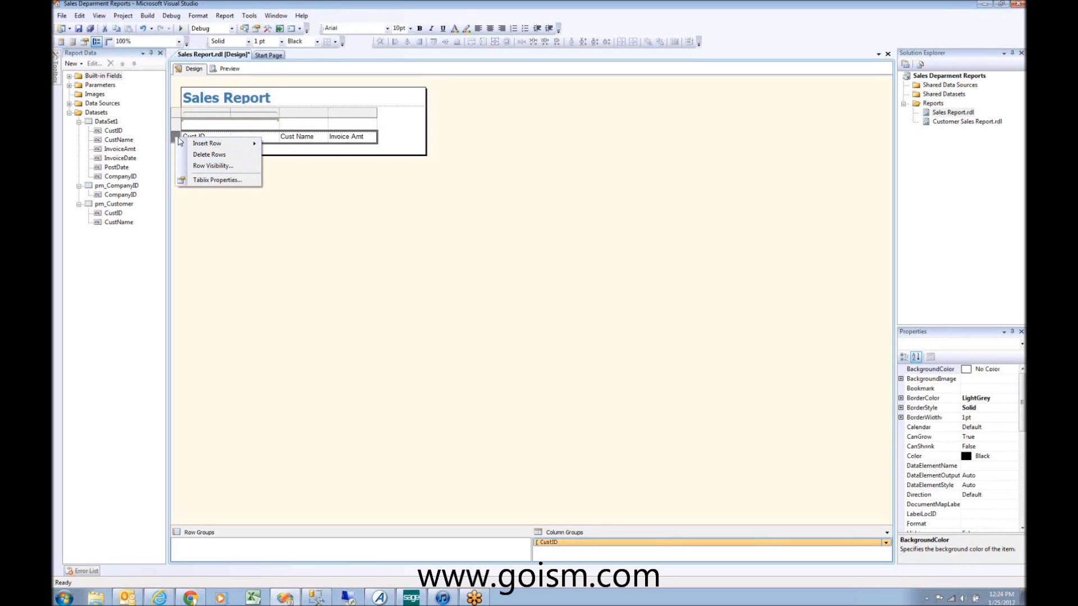
left_click(177, 135)
right_click(179, 139)
mouse_move(208, 145)
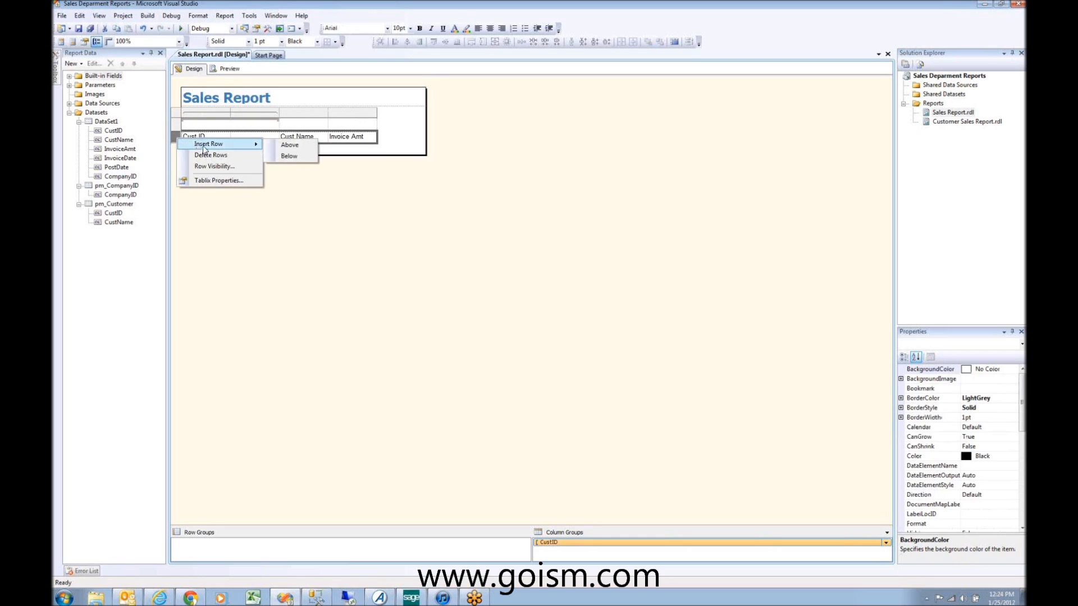
left_click(284, 147)
Step: Inspect the top-left cell's options and the Cust ID, Cust Name and Invoice Amt header cells
left_click(189, 118)
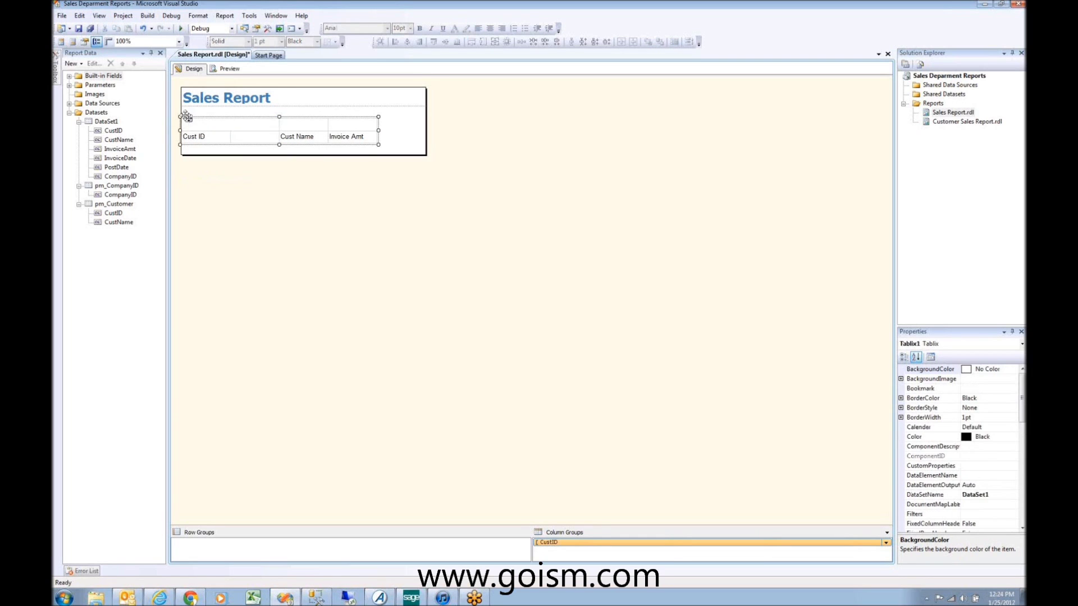
right_click(189, 118)
mouse_move(236, 248)
mouse_move(246, 303)
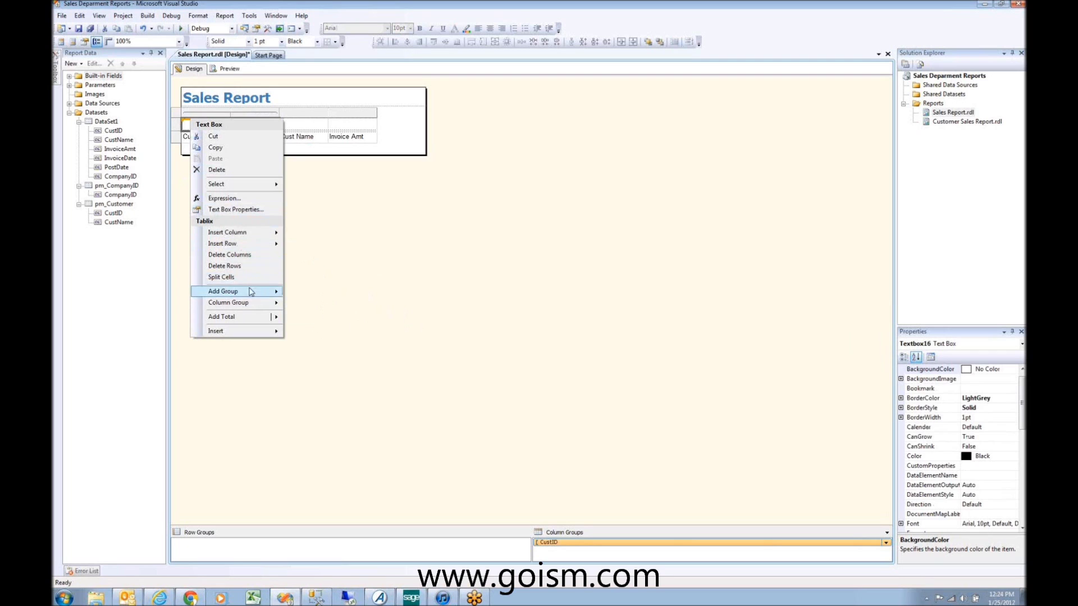
left_click(337, 205)
left_click(343, 137)
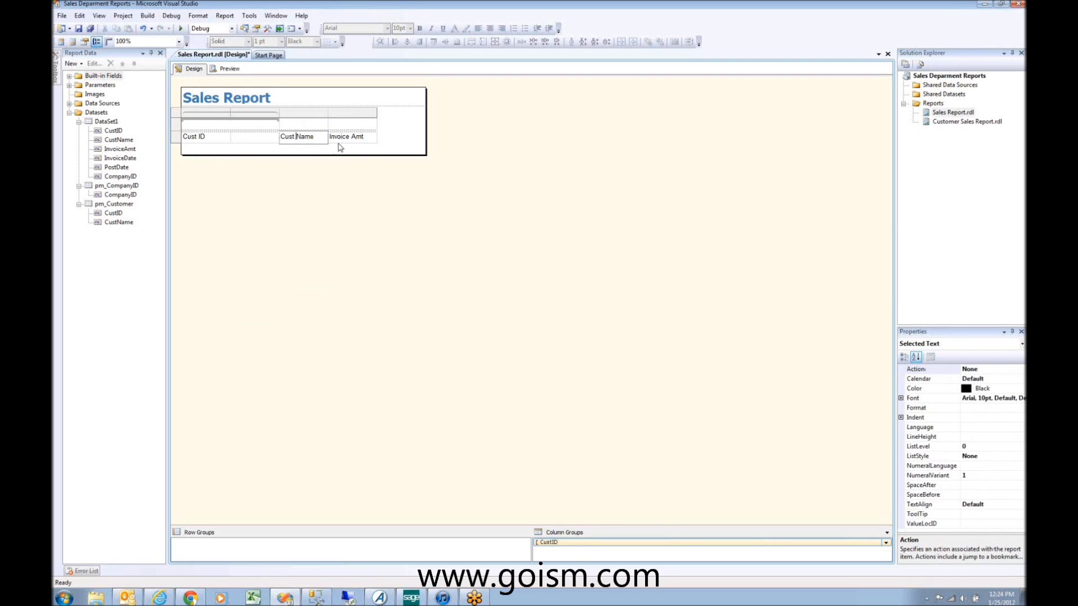
left_click_drag(348, 135, 303, 136)
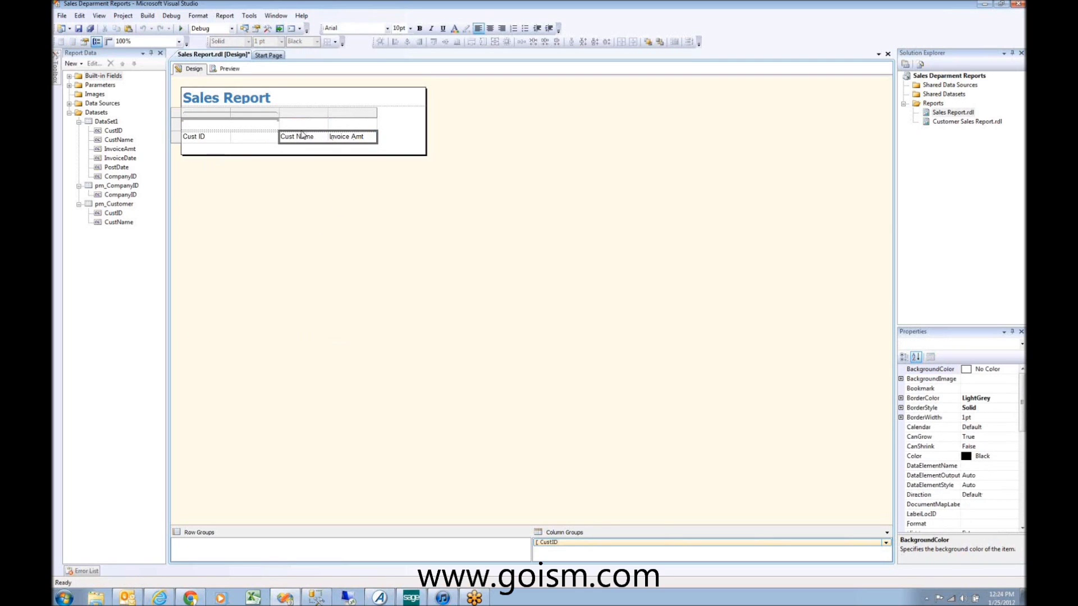
left_click(303, 136)
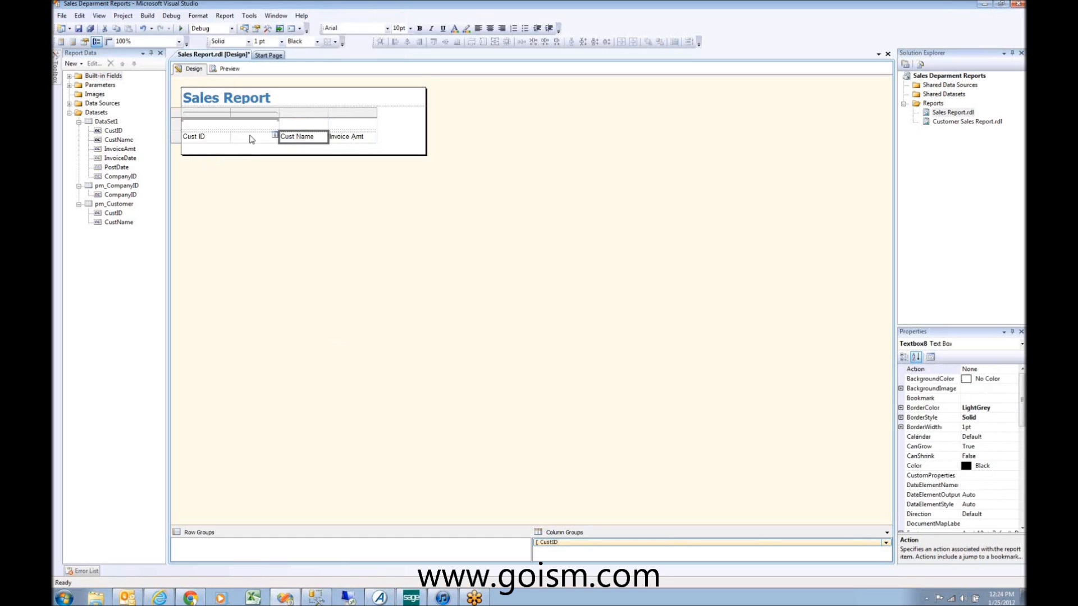
left_click(252, 138)
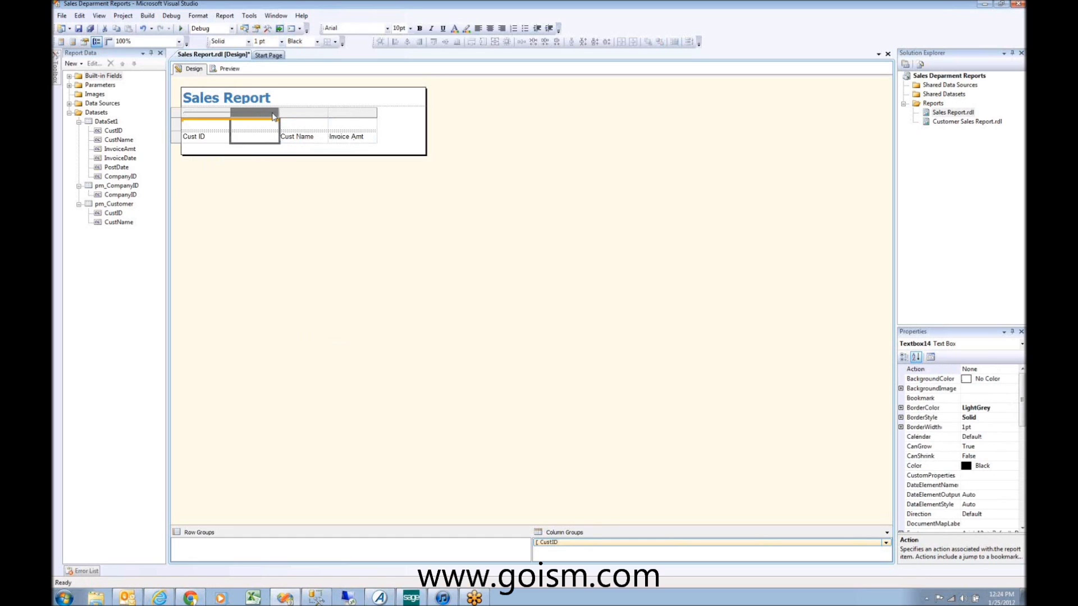
Step: Fill the merged cell above Cust ID with the InvoiceAmt total and preview the report
left_click(266, 115)
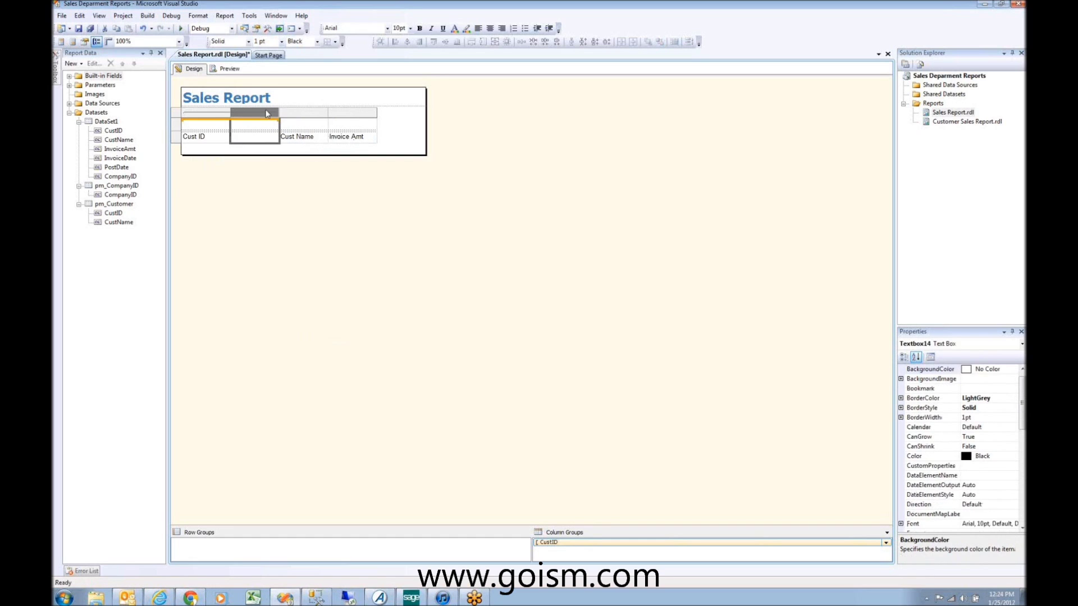
left_click(255, 124)
left_click(275, 123)
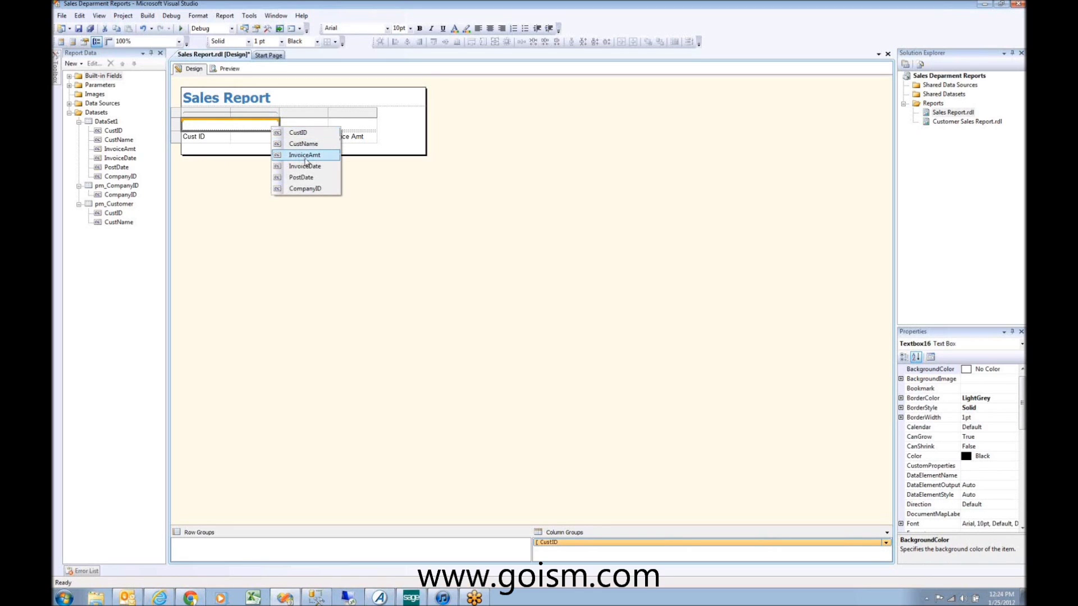
left_click(305, 156)
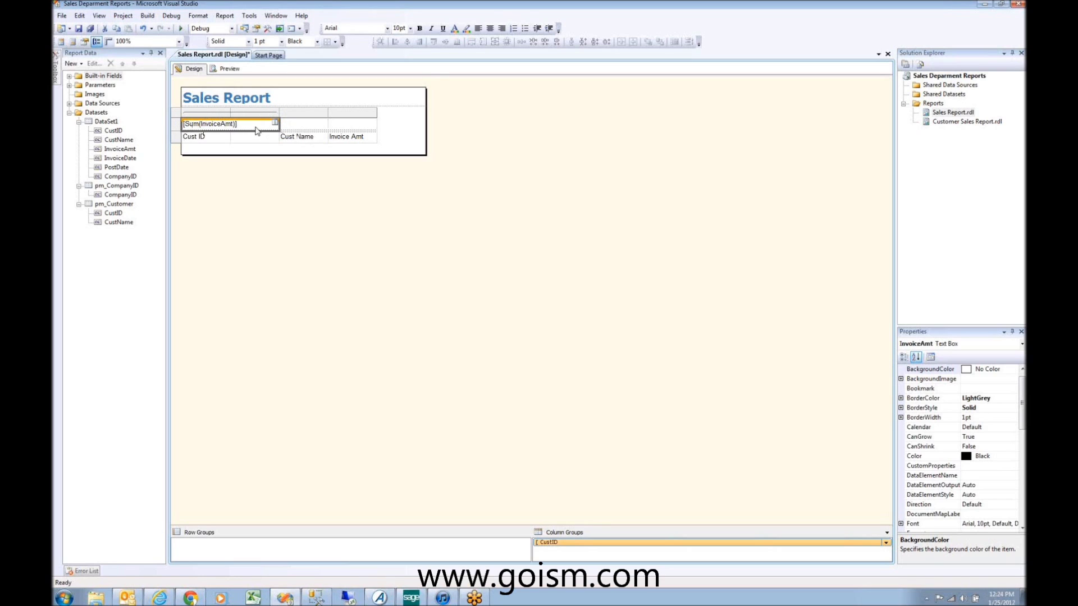
left_click(228, 69)
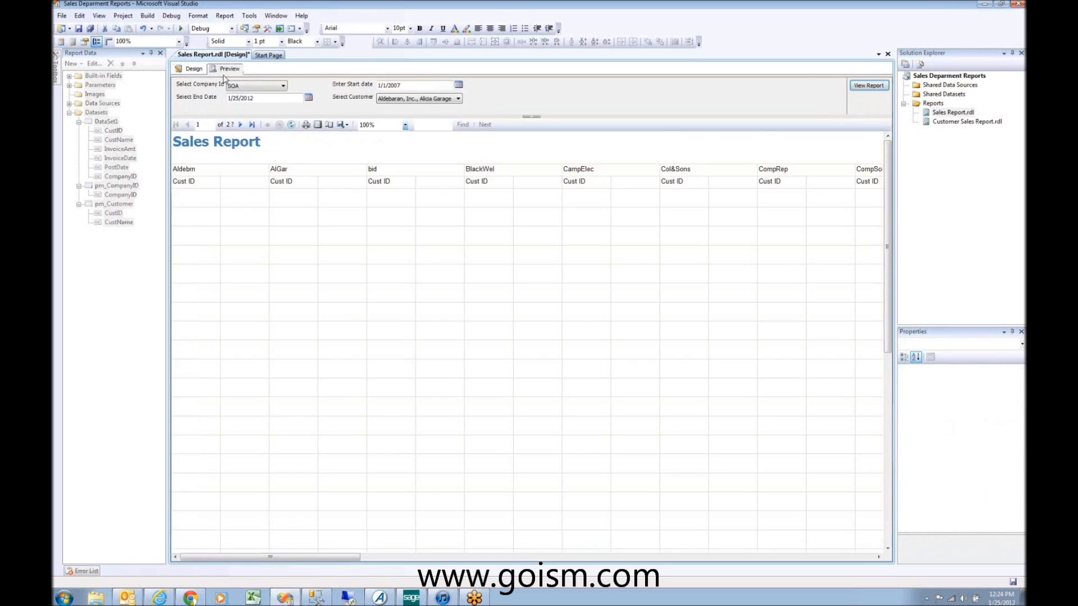
Step: Re-run the report from start date 07/01/2007, then return to the design layout
left_click(417, 87)
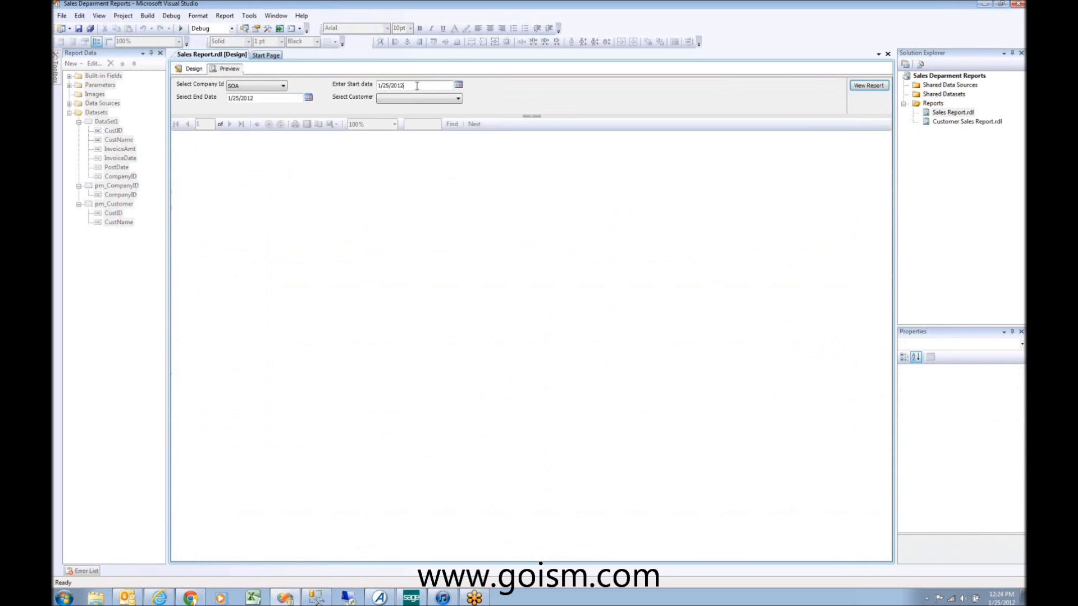
left_click_drag(405, 87, 341, 74)
type("07/01/20")
type("07")
left_click(868, 86)
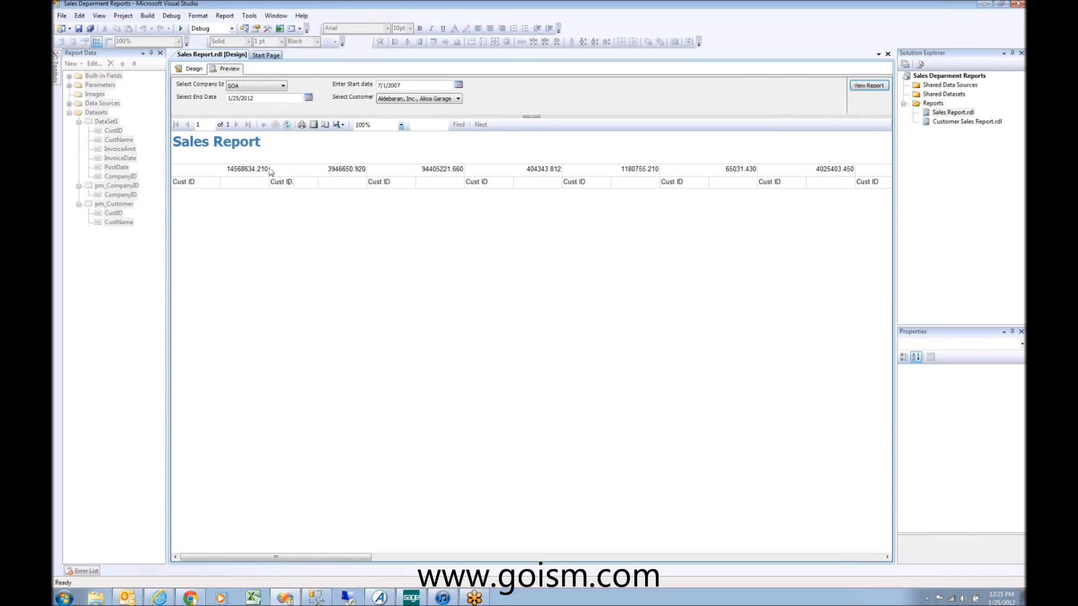
left_click(193, 69)
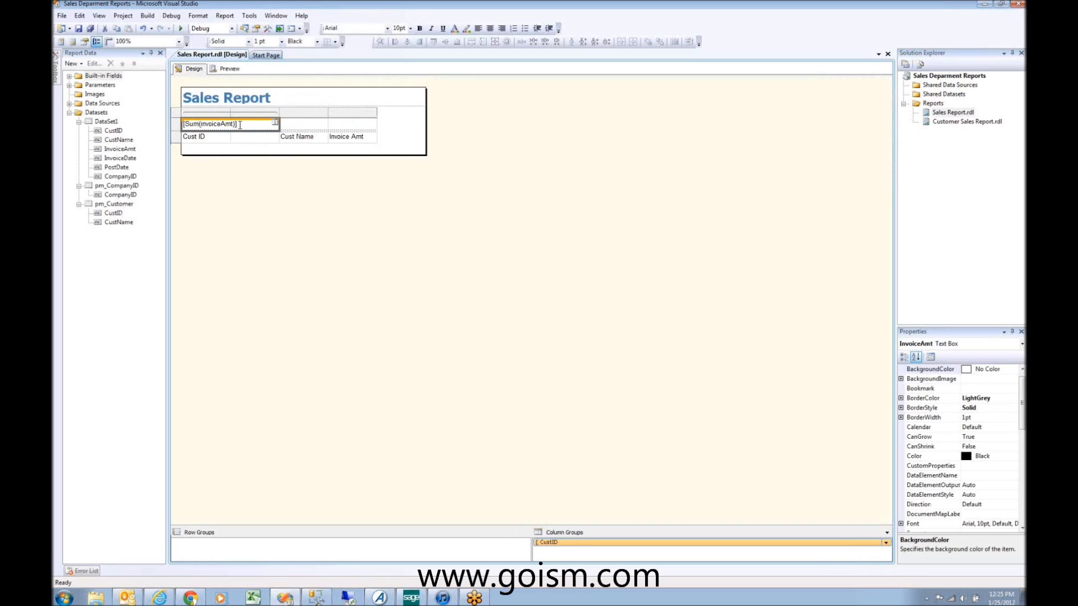
Step: Replace the top group cell's [Sum(InvoiceAmt)] with the CustID field
left_click(176, 134)
left_click(184, 136)
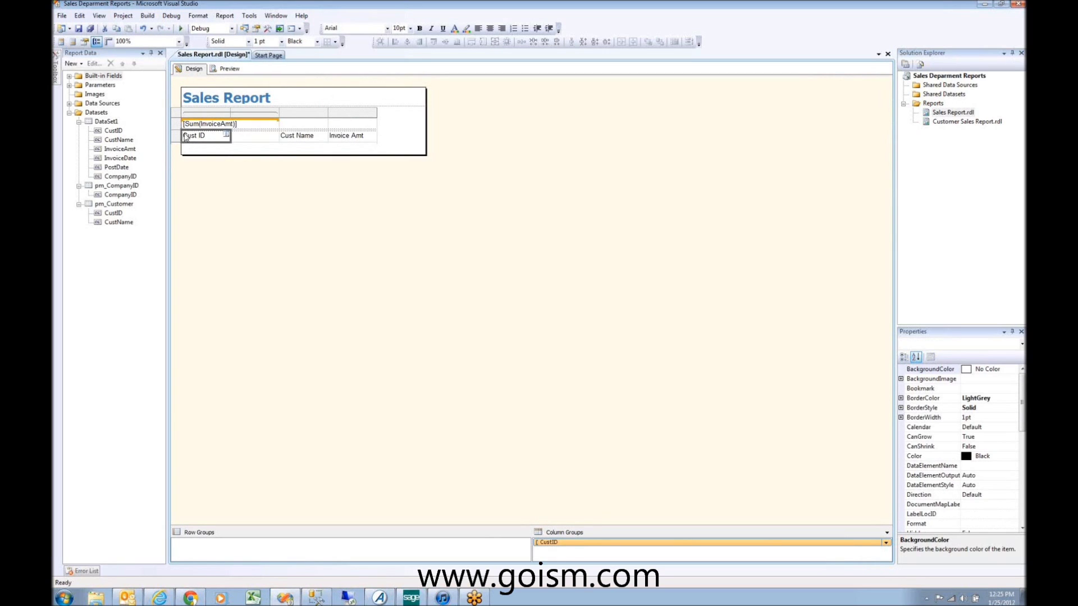
left_click(177, 138)
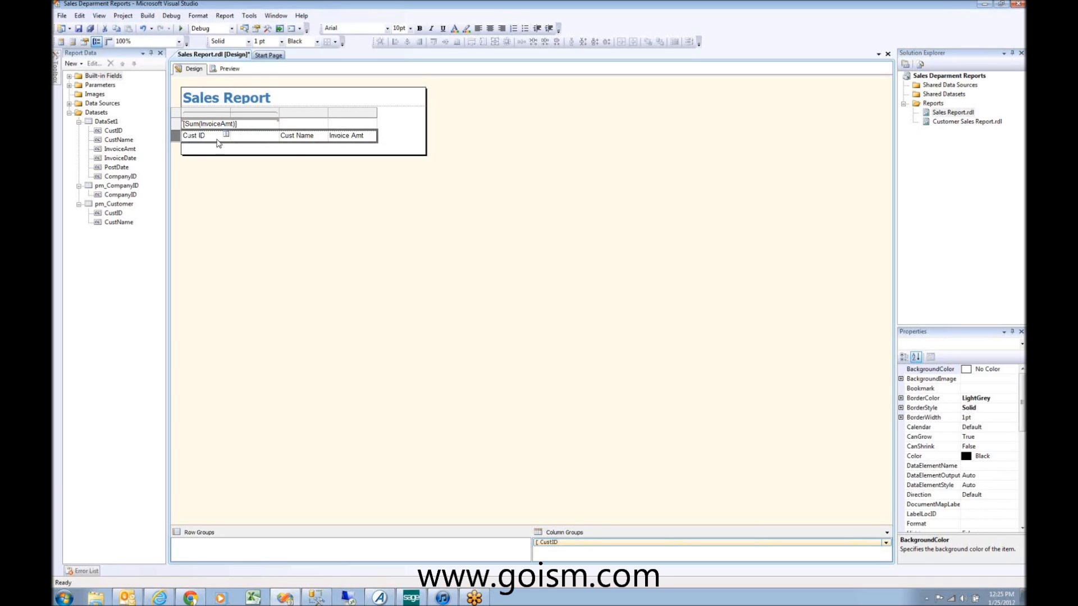
left_click(253, 124)
right_click(249, 128)
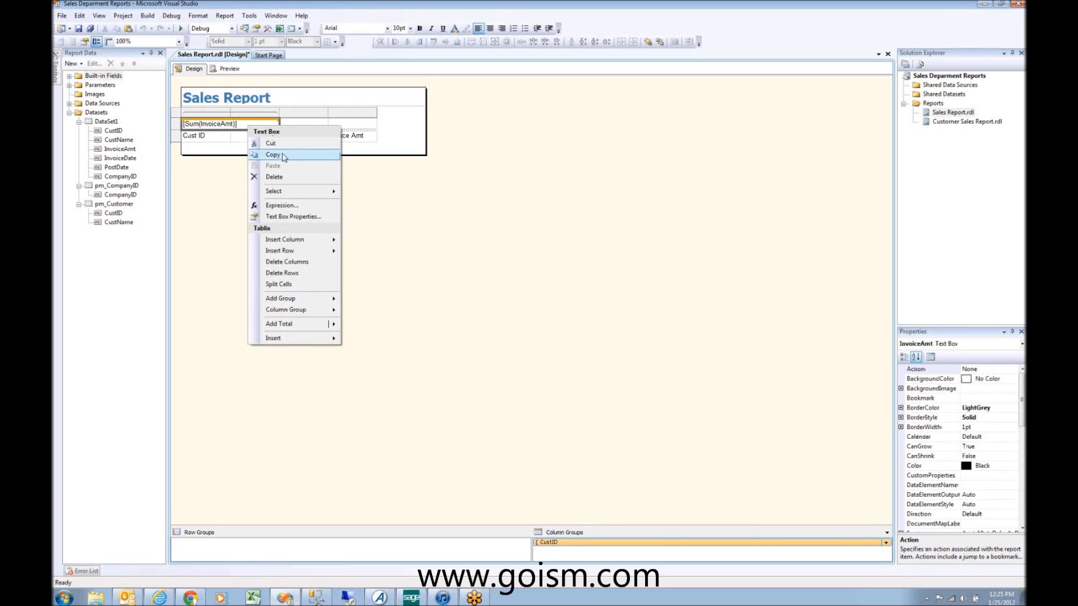
mouse_move(318, 258)
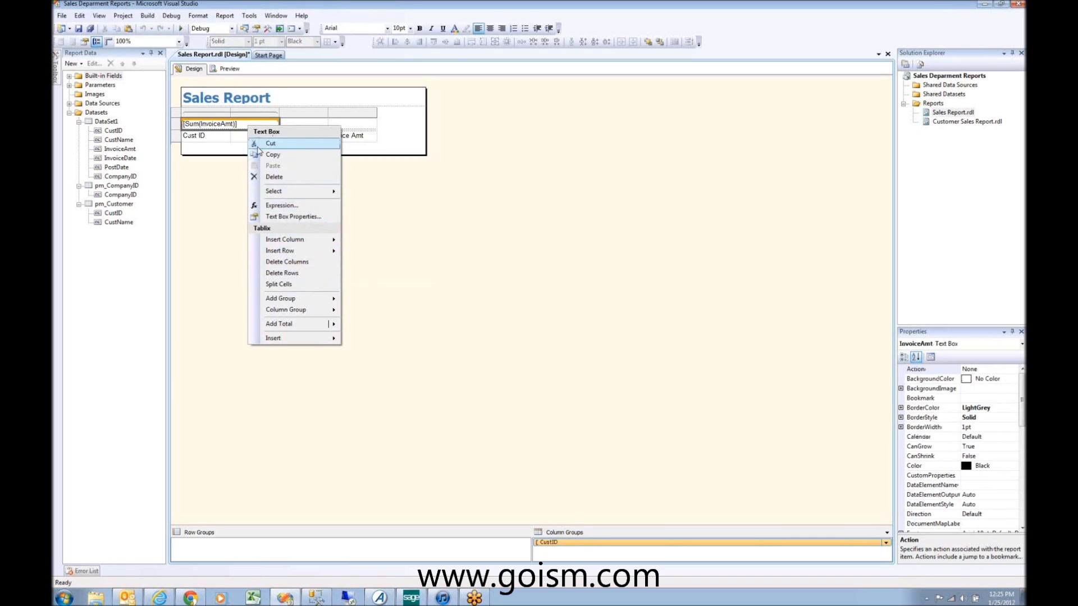
left_click(189, 118)
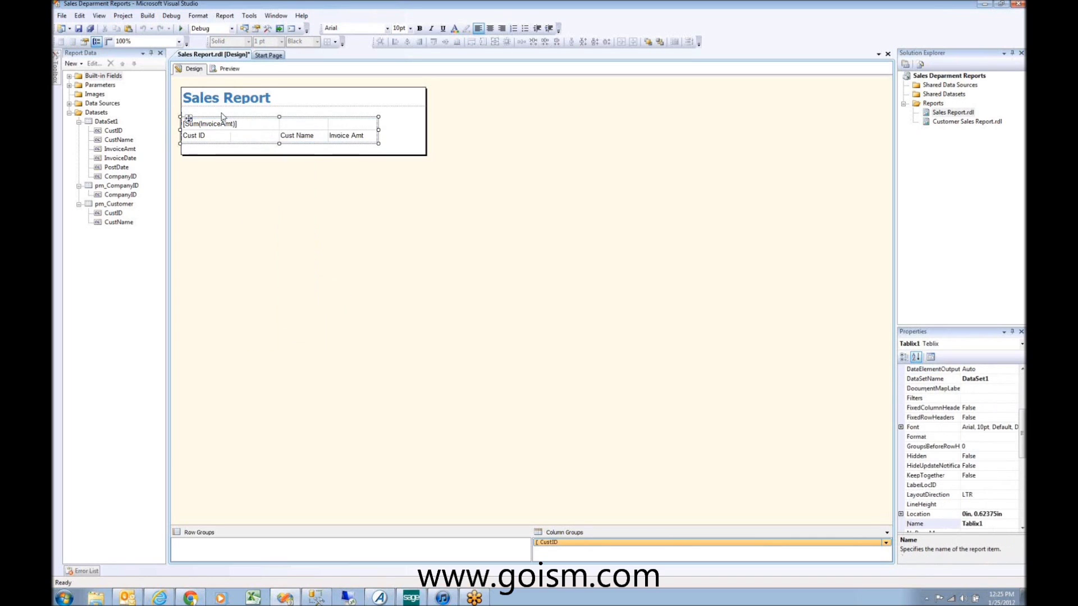
left_click(275, 123)
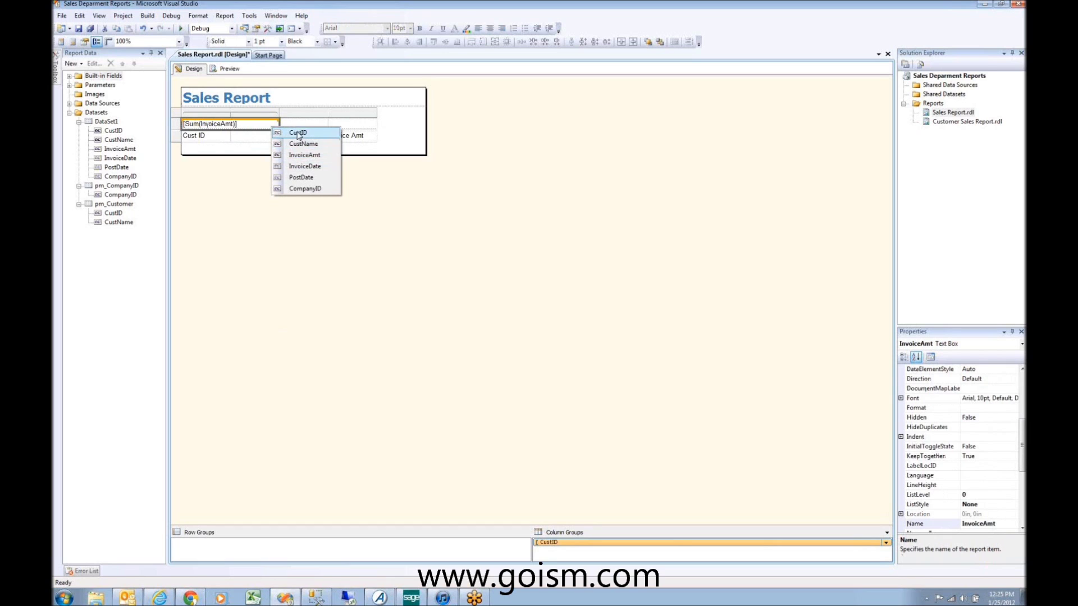
left_click(298, 133)
left_click(273, 135)
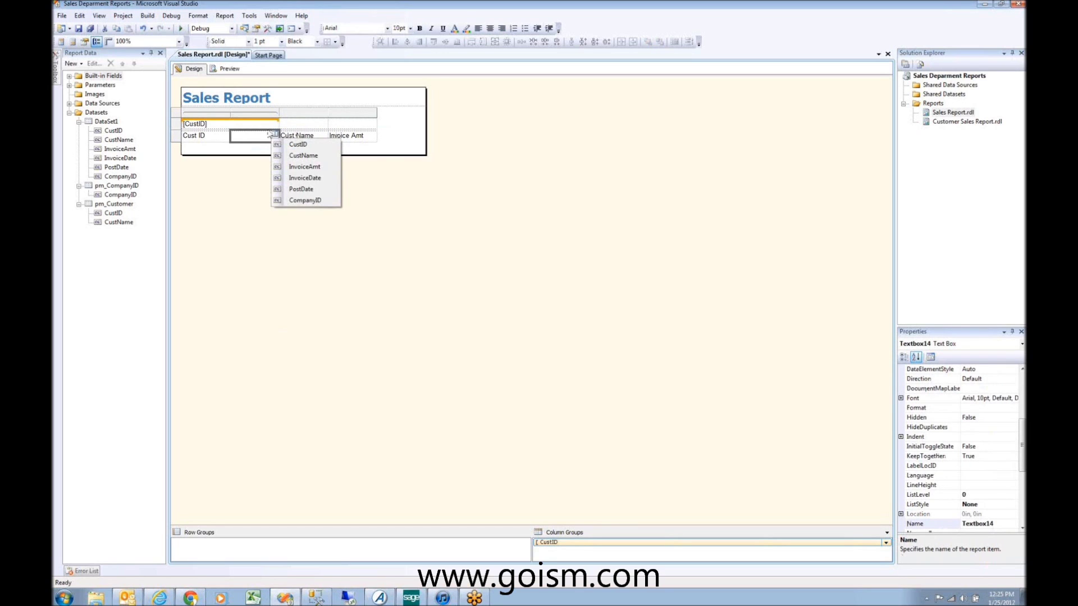
key("Escape")
left_click(183, 134)
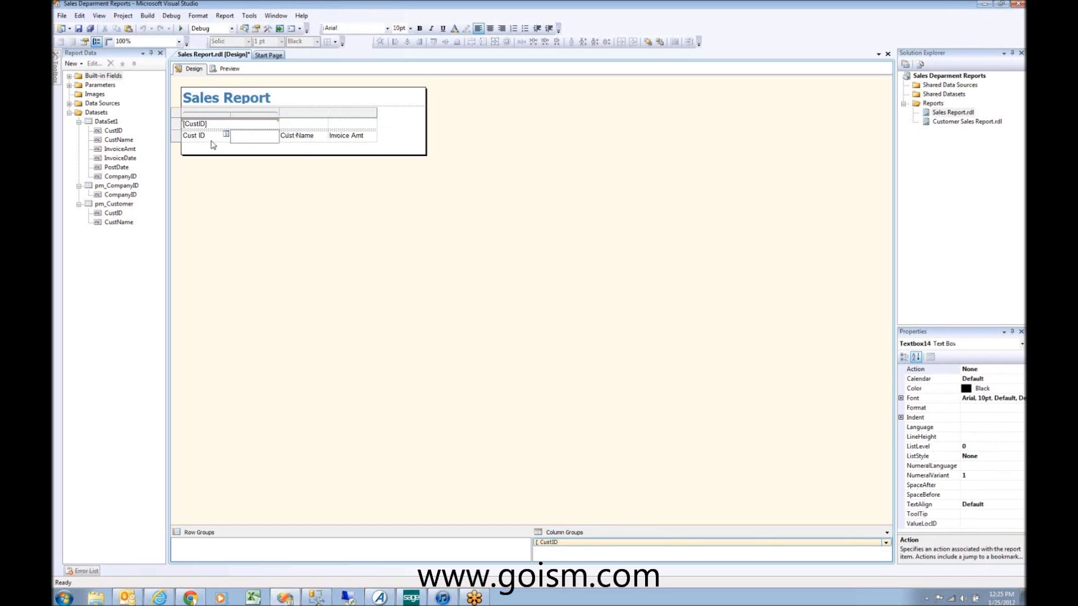
right_click(176, 136)
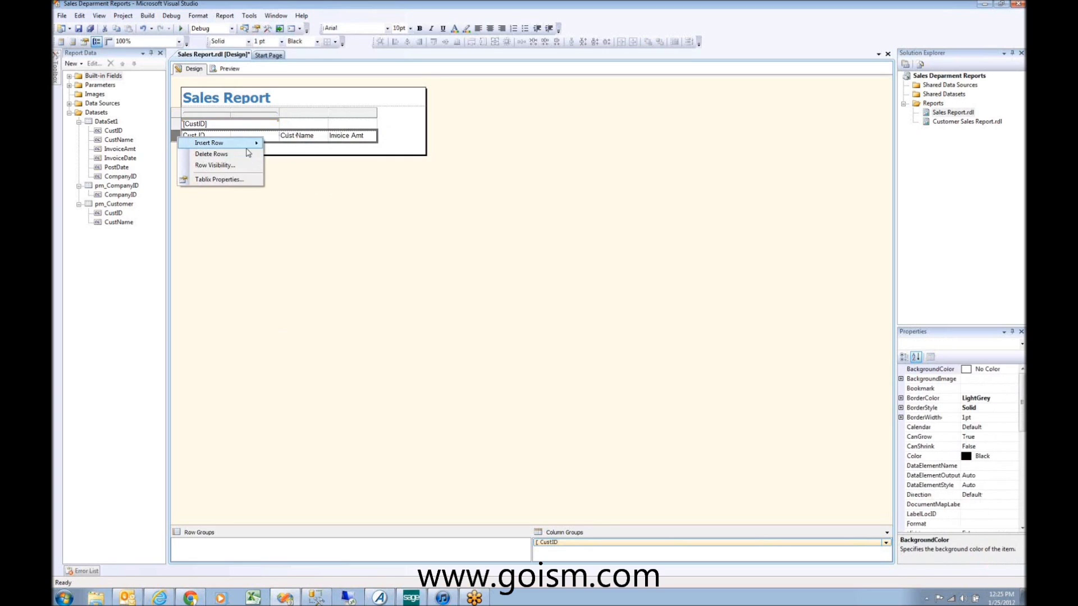
mouse_move(245, 149)
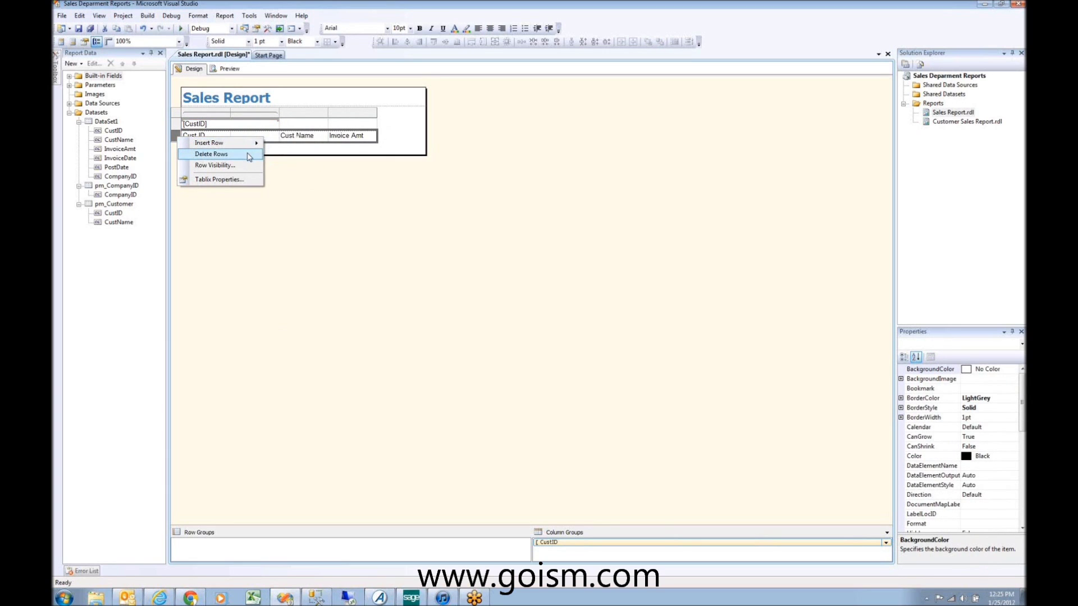
left_click(297, 136)
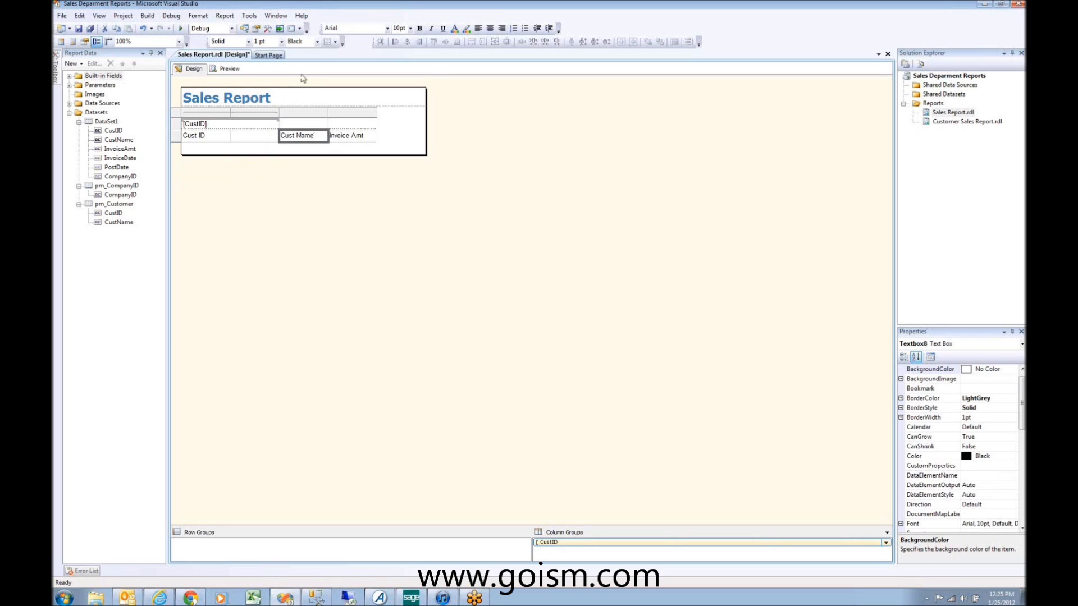
left_click(224, 124)
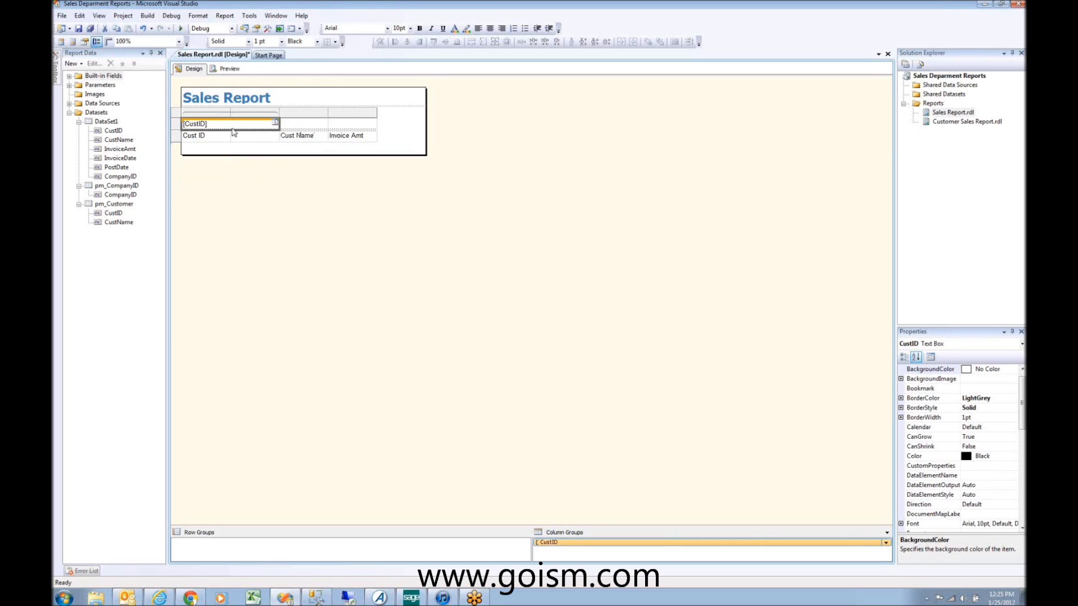
left_click(182, 118)
right_click(183, 118)
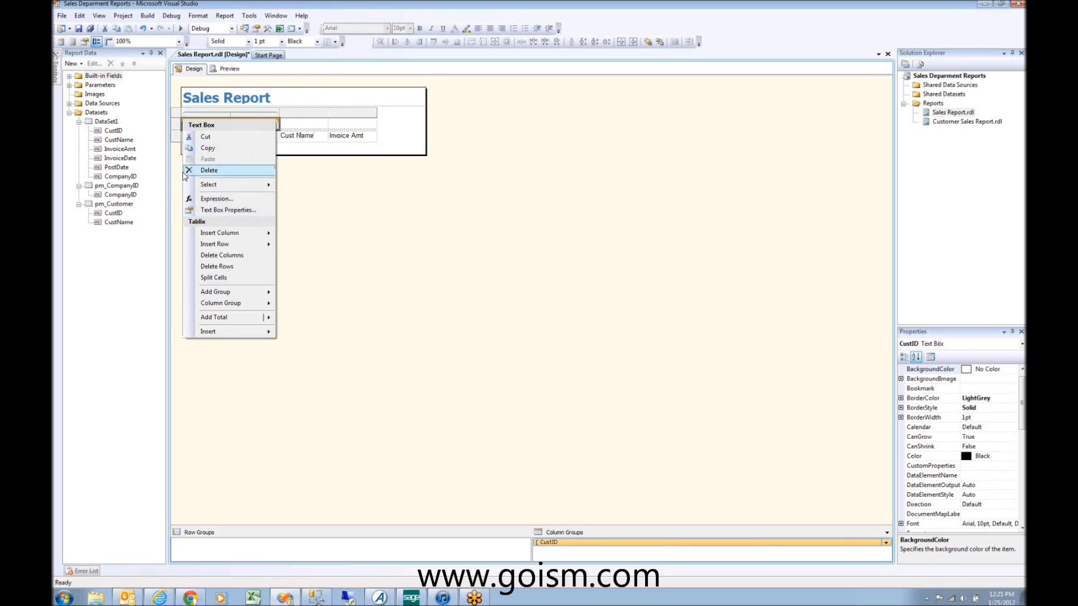
left_click(304, 124)
left_click(188, 124)
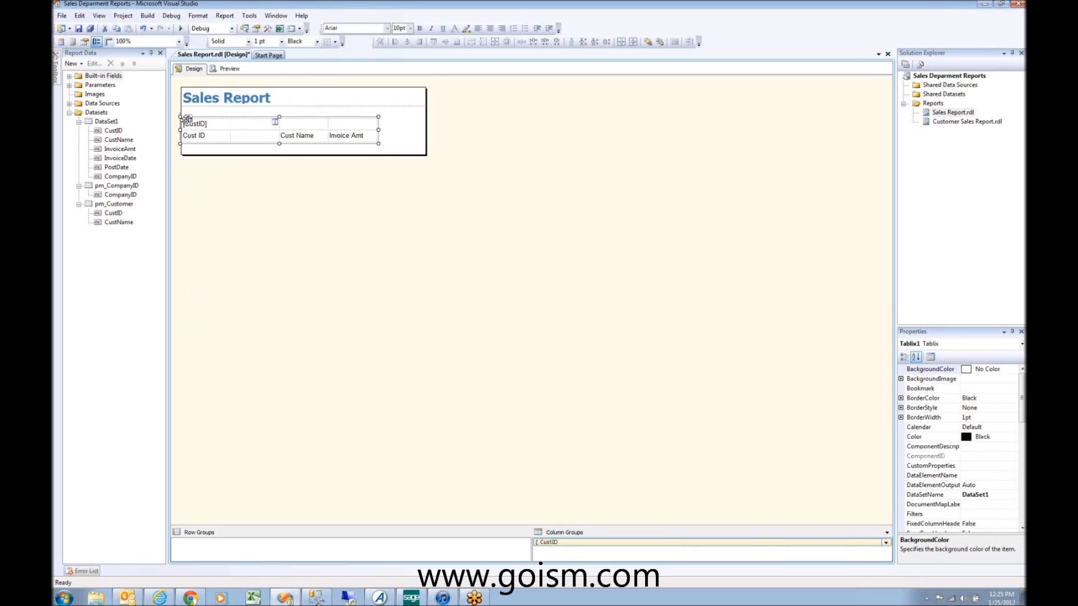
right_click(189, 120)
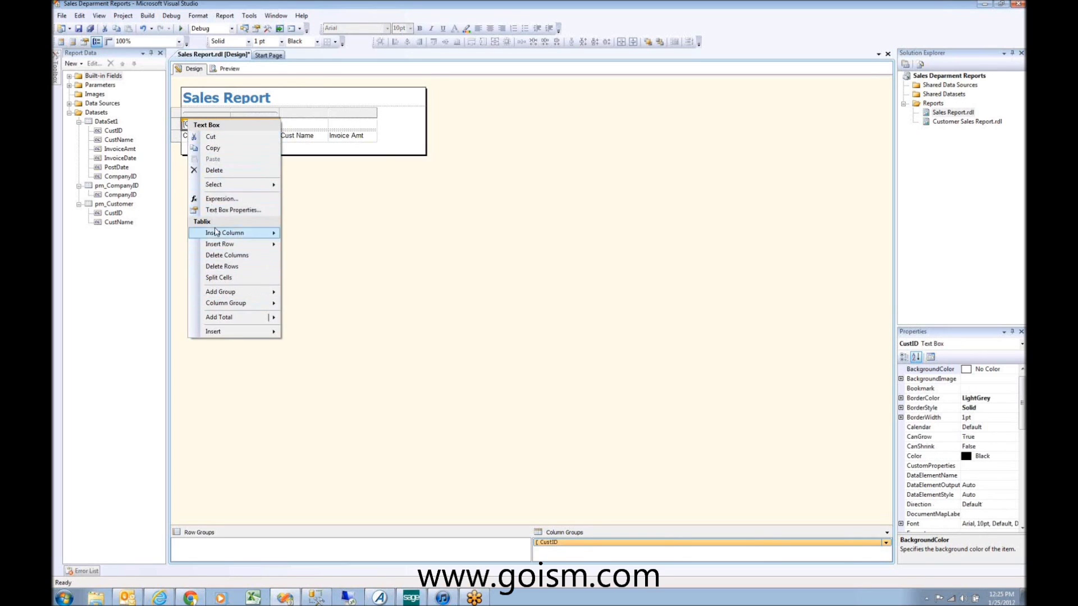
left_click(201, 111)
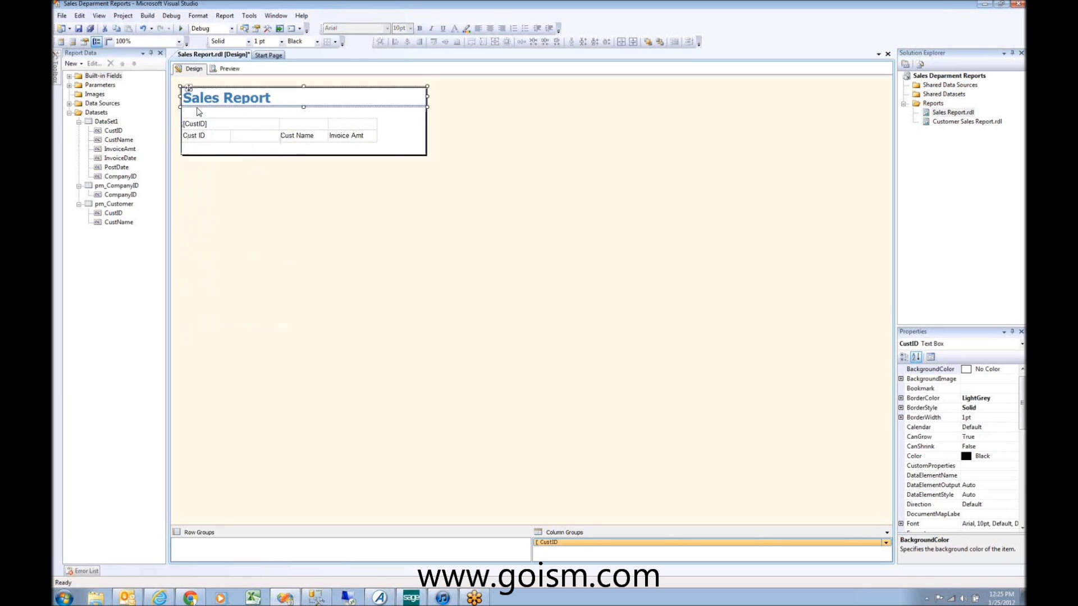
left_click(198, 124)
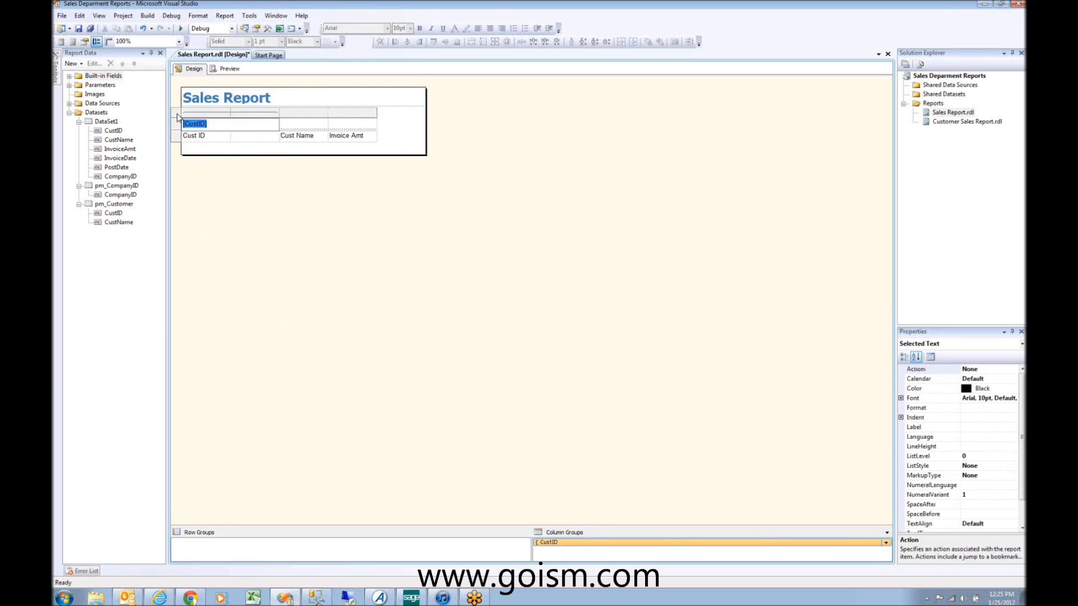
left_click(181, 117)
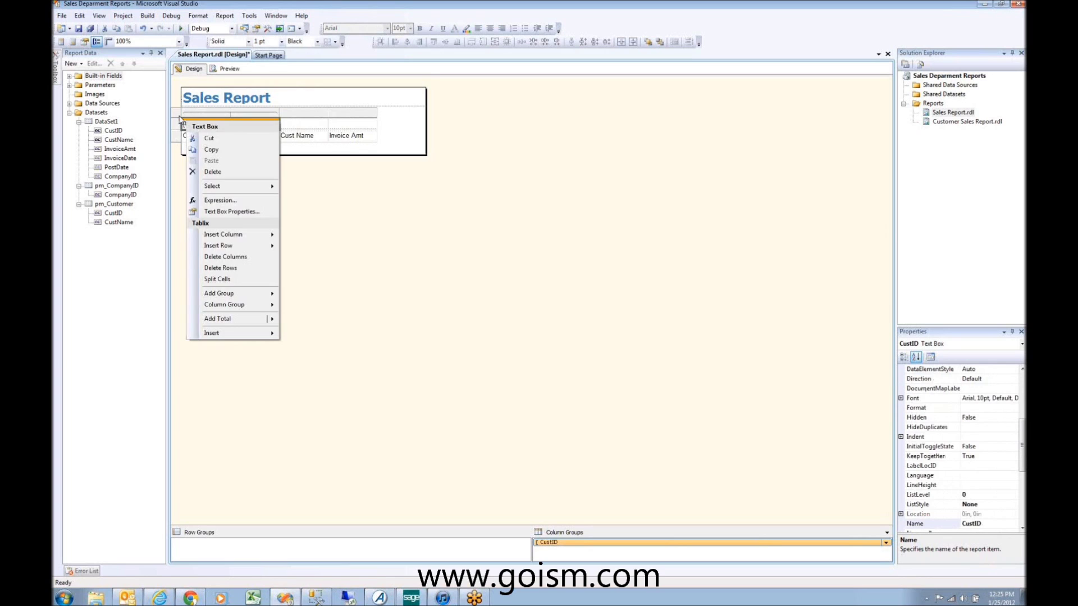
left_click(188, 119)
right_click(189, 119)
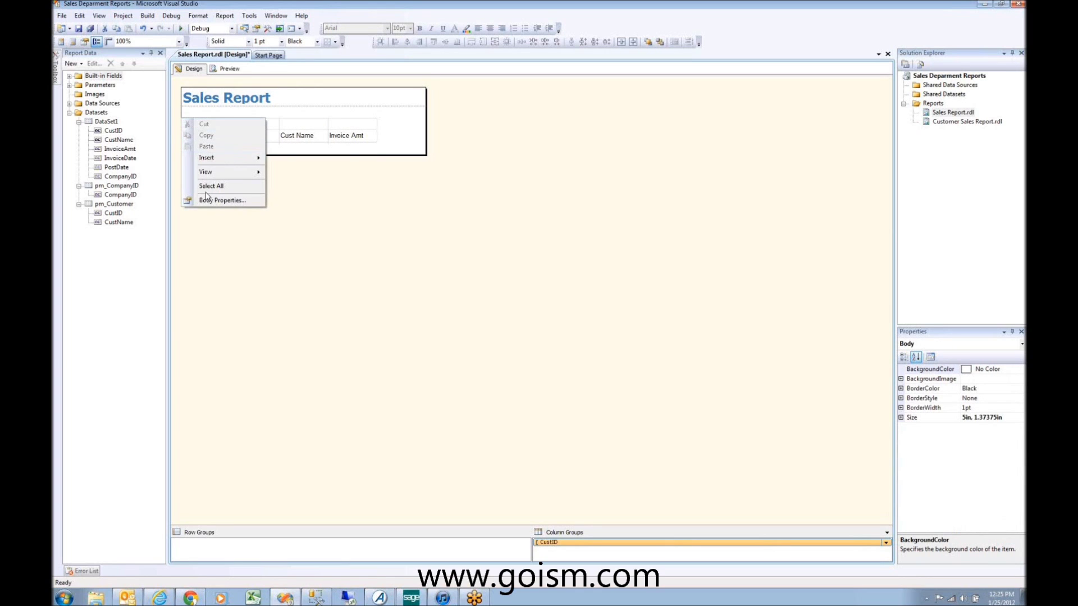
left_click(261, 129)
right_click(261, 129)
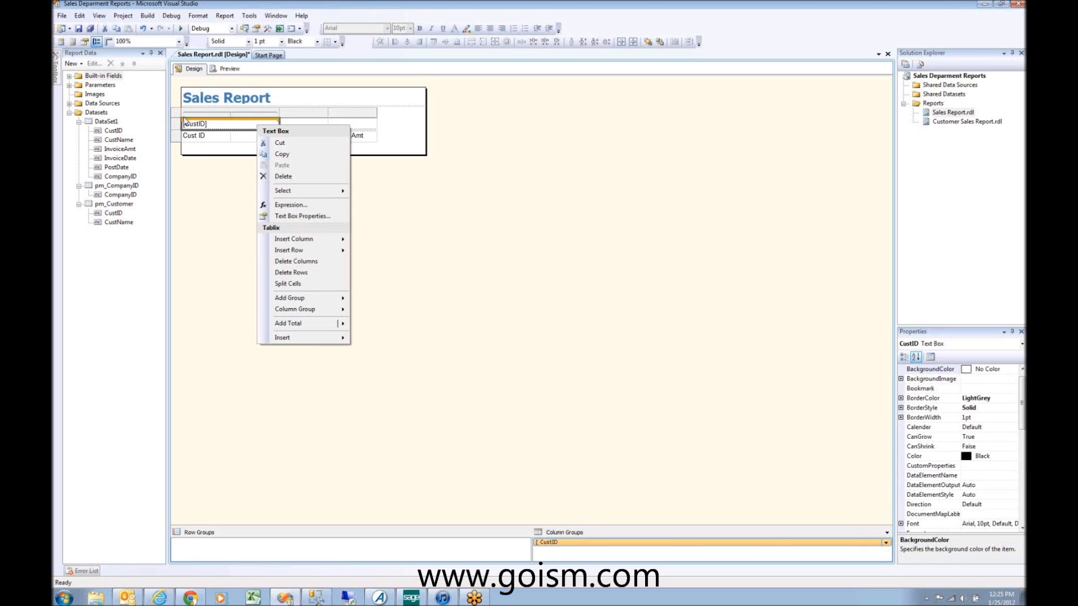
right_click(183, 117)
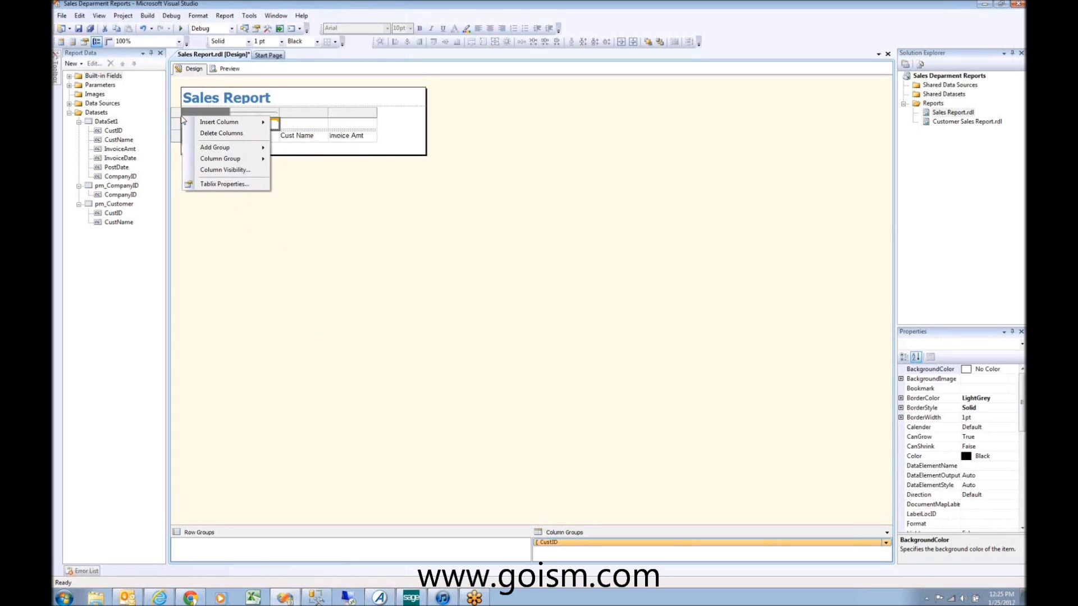
Step: Review the Tablix Properties sorting, filter and visibility pages, closing without changes
left_click(242, 185)
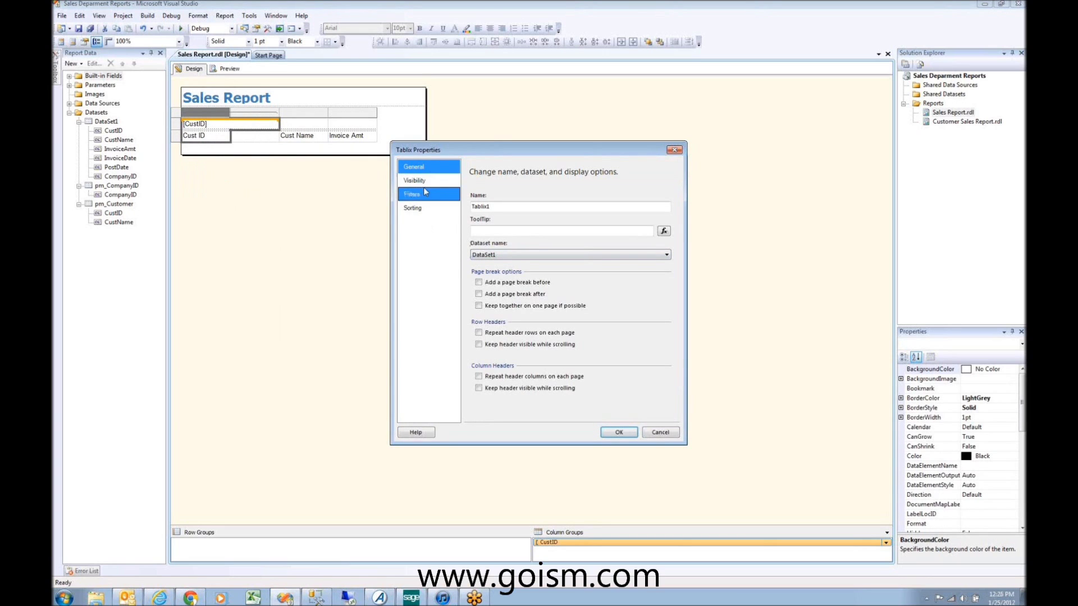
left_click(420, 210)
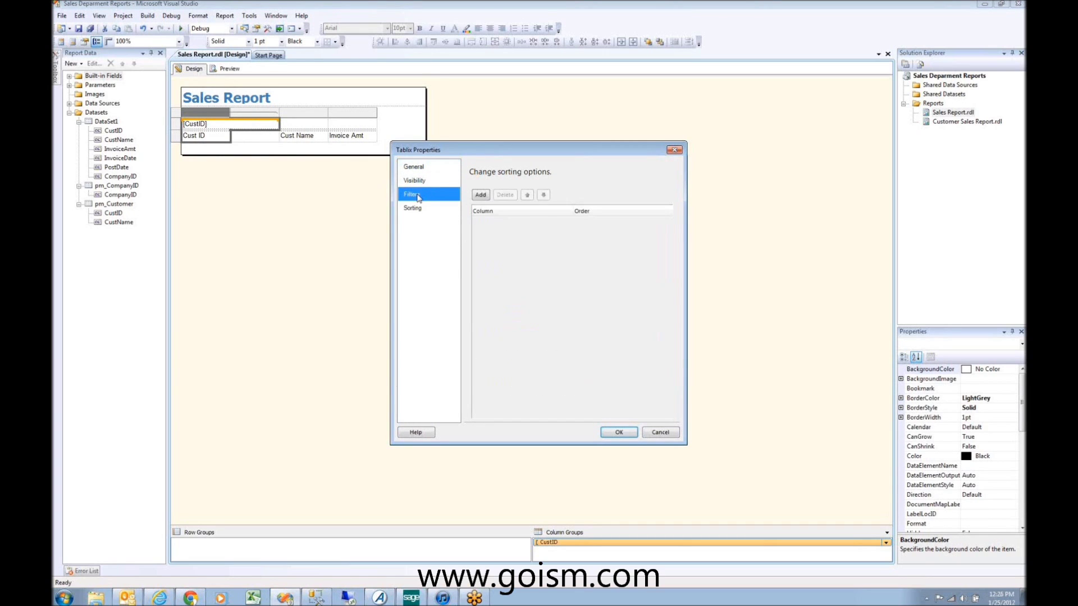
left_click(414, 195)
left_click(418, 181)
left_click(418, 170)
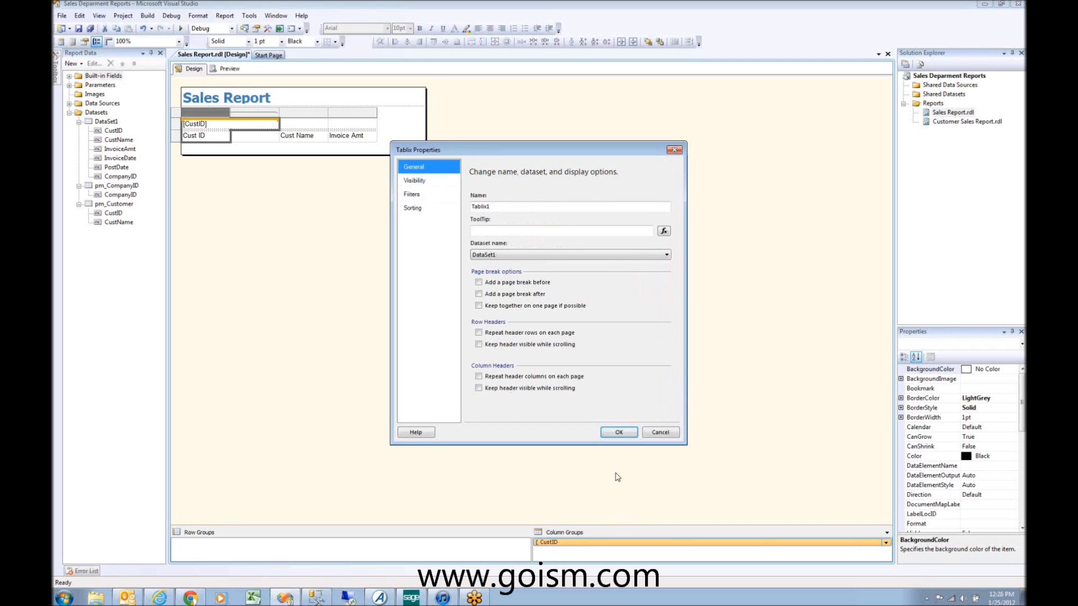
left_click(618, 432)
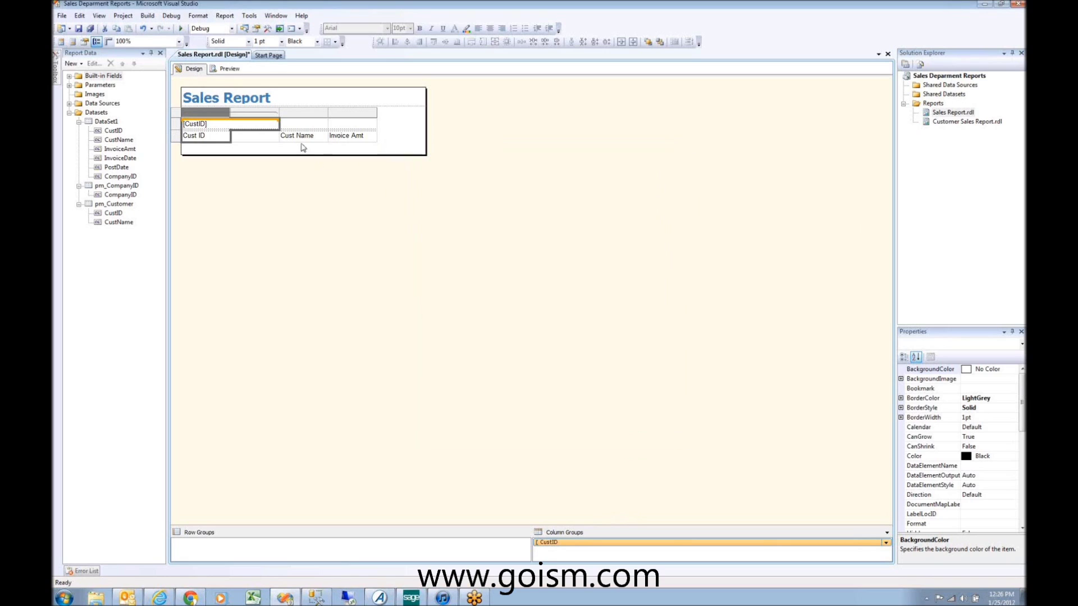
Step: Bind the detail cells to InvoiceAmt and CustID
left_click(267, 138)
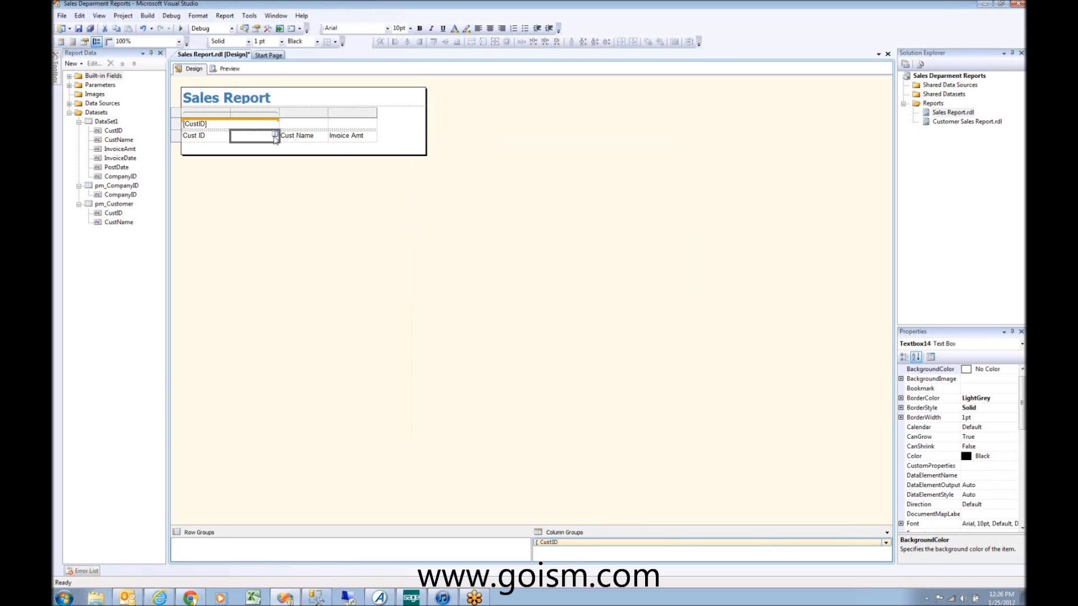
left_click(274, 134)
left_click(298, 172)
left_click(222, 137)
left_click(227, 136)
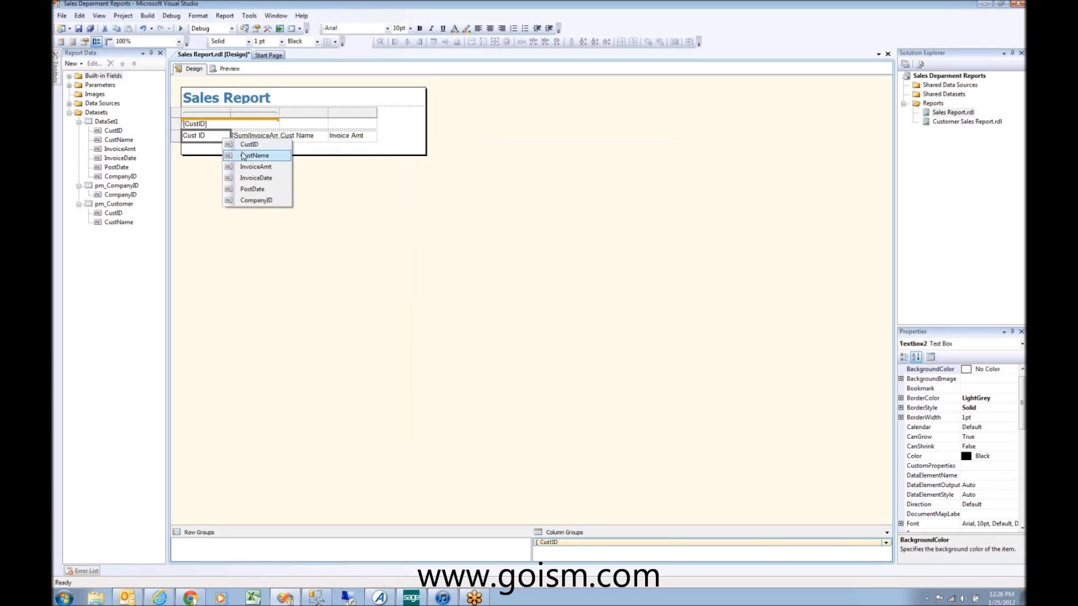
left_click(249, 144)
Step: Delete the Cust Name and Invoice Amt columns and clear the group cell
left_click(297, 136)
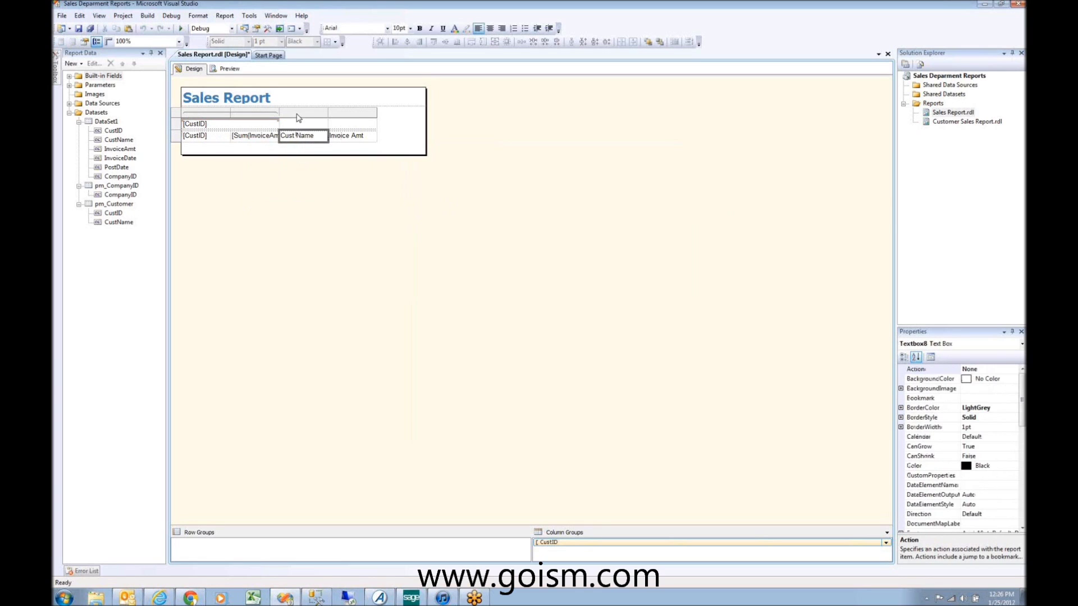
left_click_drag(298, 118, 359, 118)
right_click(320, 115)
left_click(340, 127)
left_click(241, 124)
key("Delete")
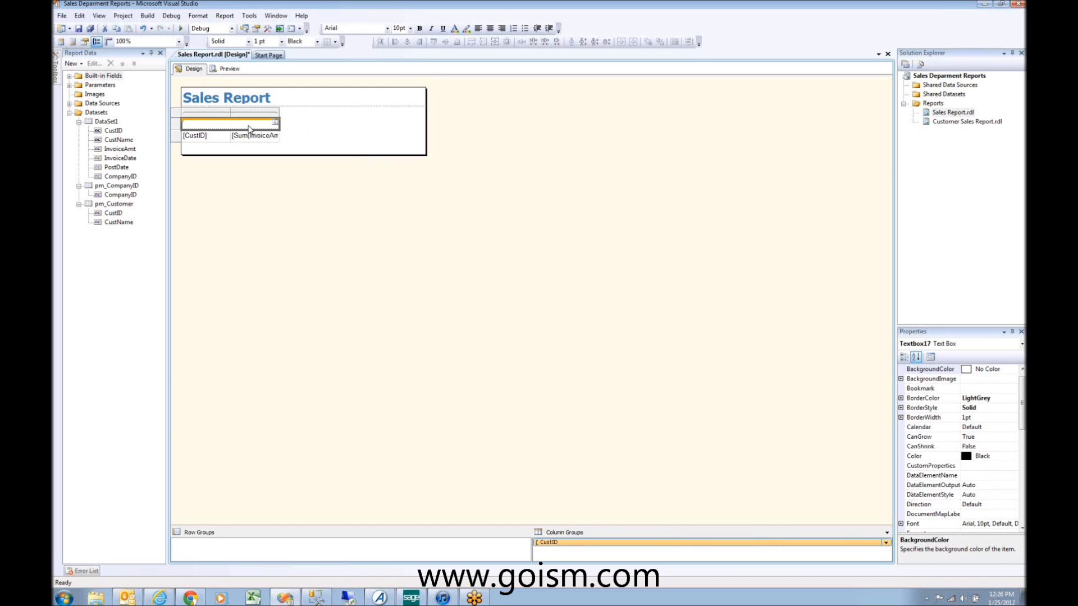
Step: Preview the report with start date 07/01/2007
left_click(224, 69)
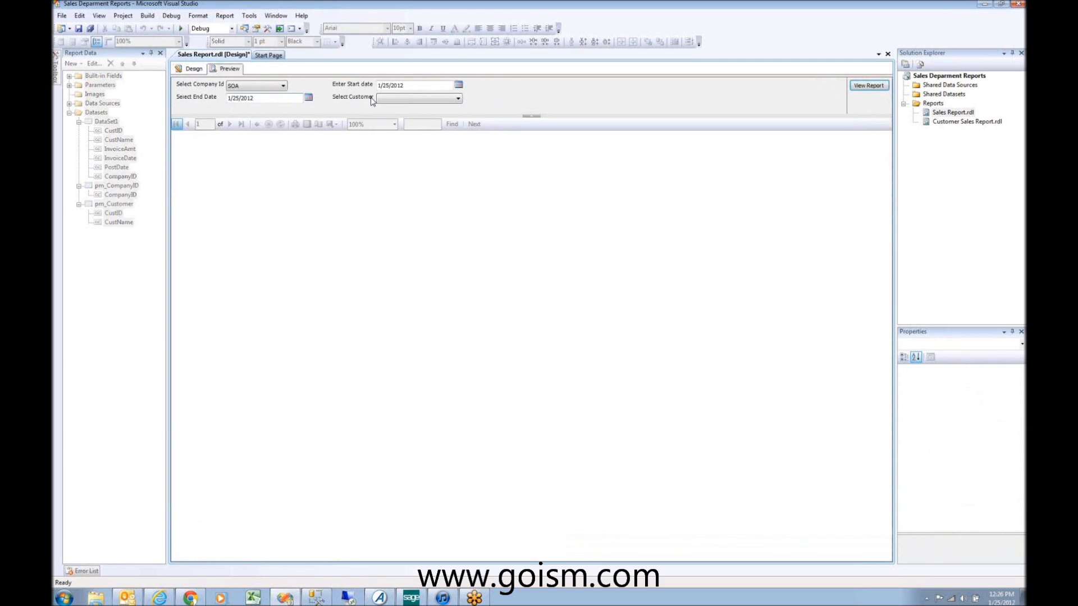
type("07/01/2007")
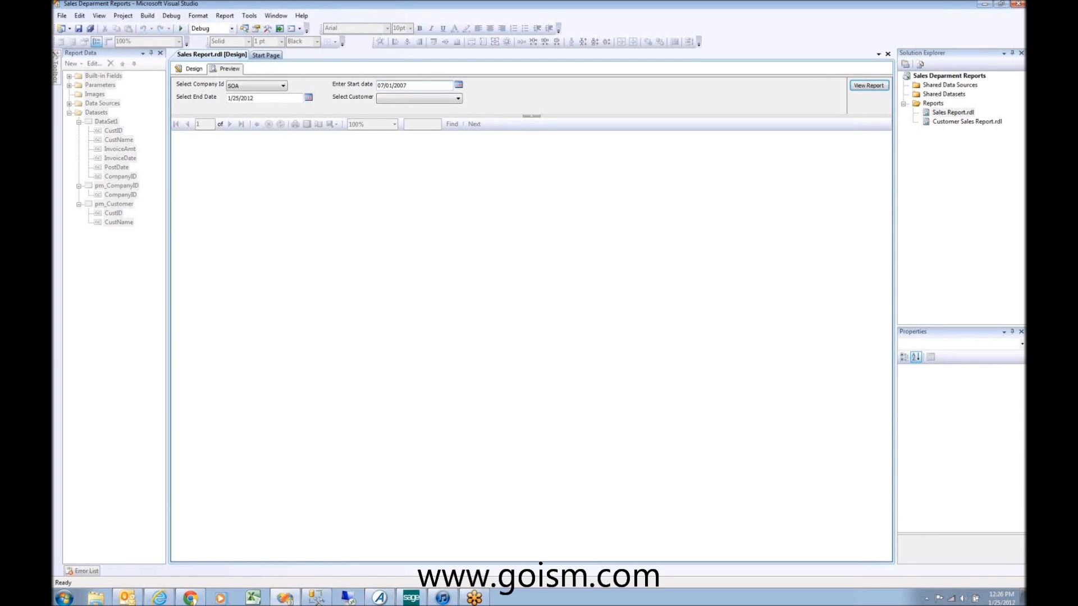
key("Tab")
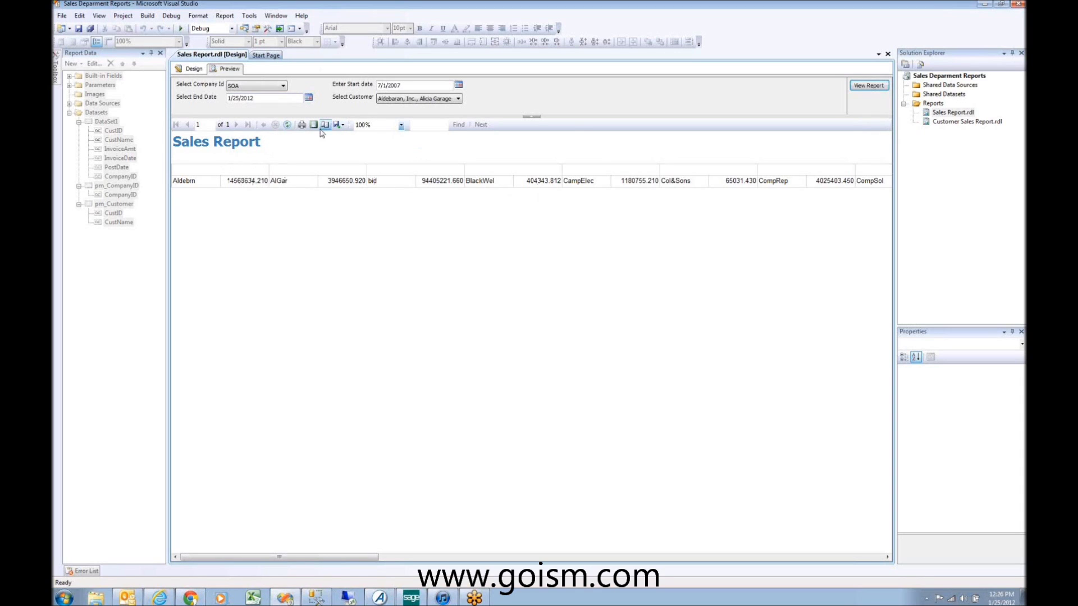
Step: Exclude Alicia Garage Doors, Blackwell Emulsion and Business Insights, rerun, then return to design
left_click(458, 99)
left_click(381, 128)
left_click(381, 136)
left_click(381, 146)
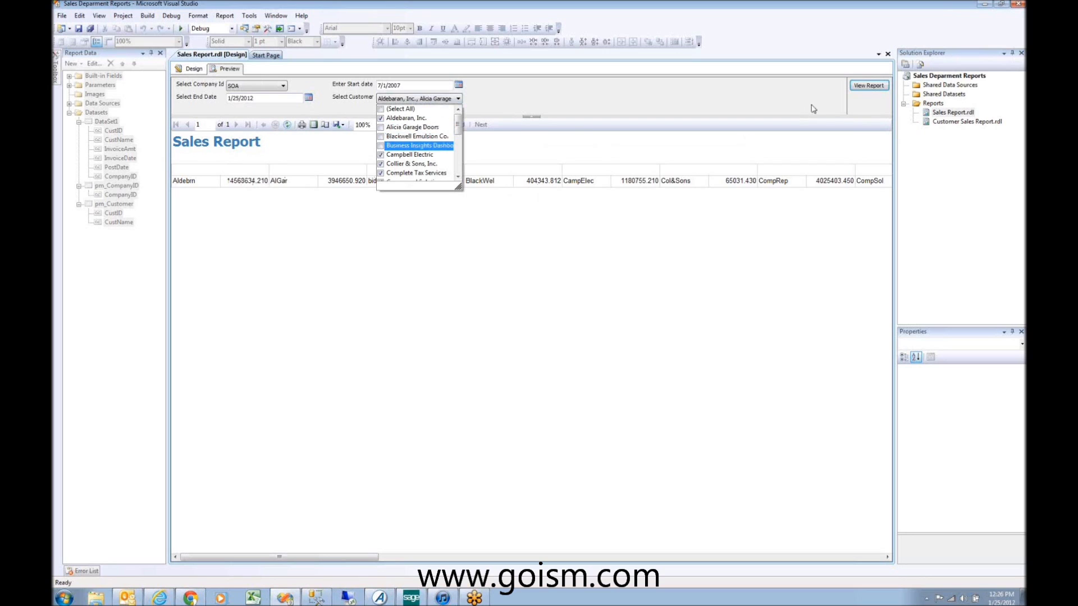
left_click(871, 87)
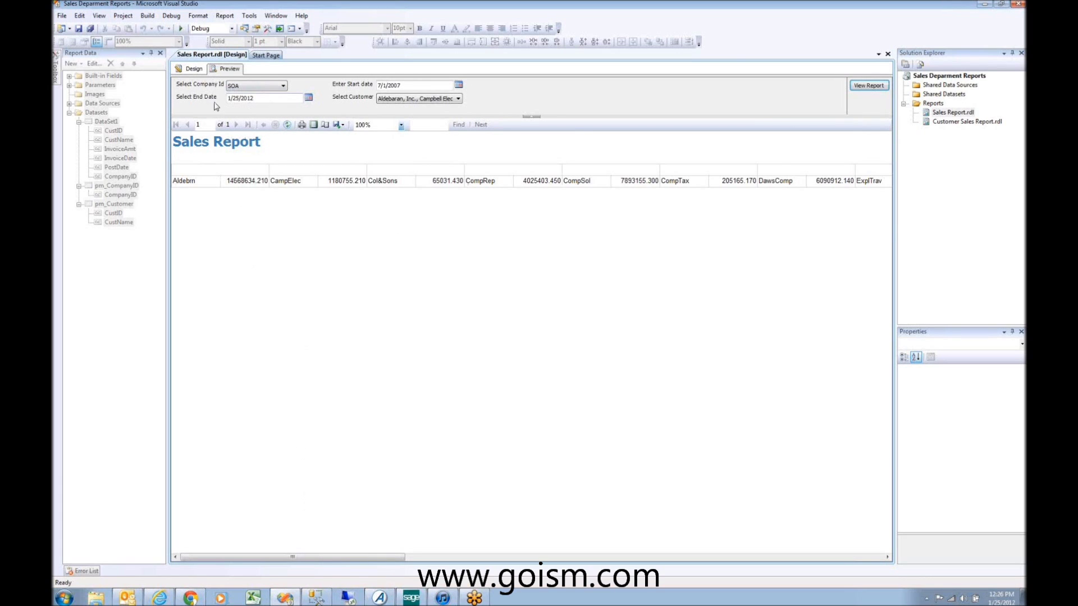
left_click(195, 69)
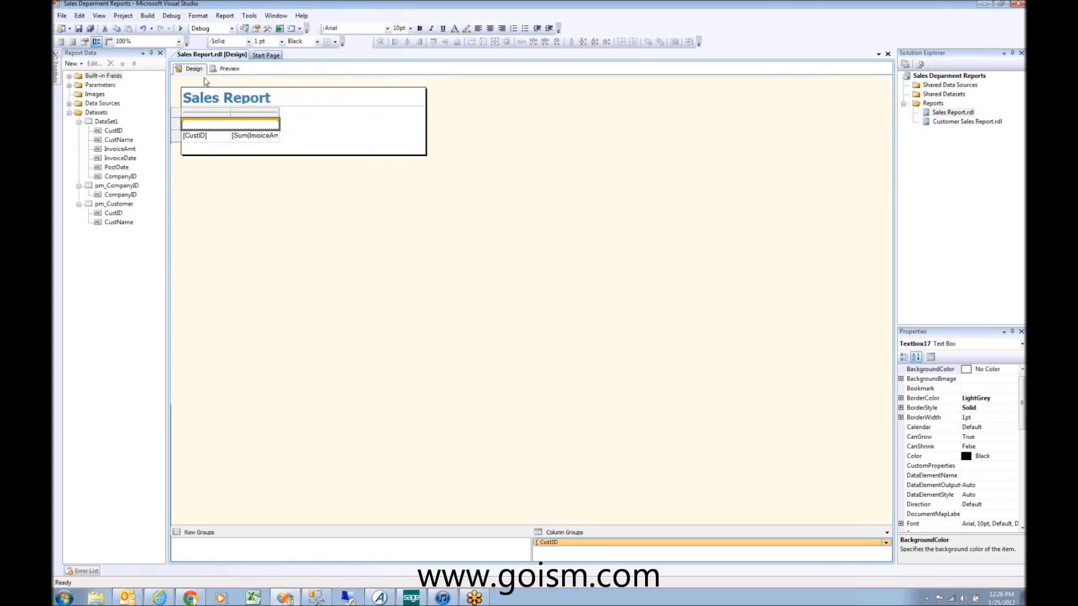
Step: Save all report project changes and switch to Report Manager in the browser
left_click(984, 4)
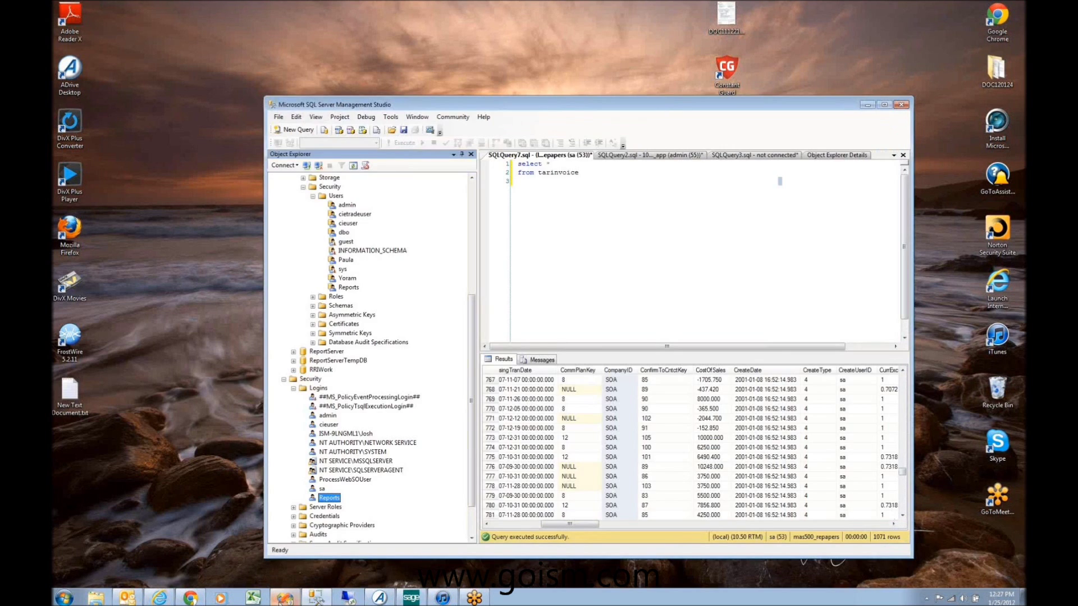
left_click(316, 598)
left_click(316, 598)
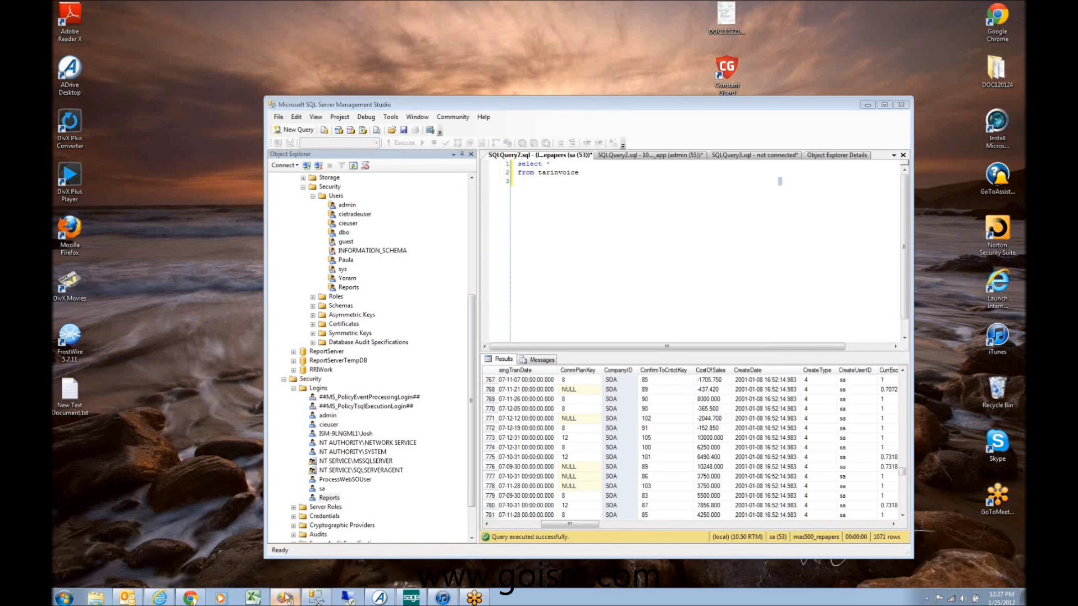
left_click(285, 597)
left_click(91, 28)
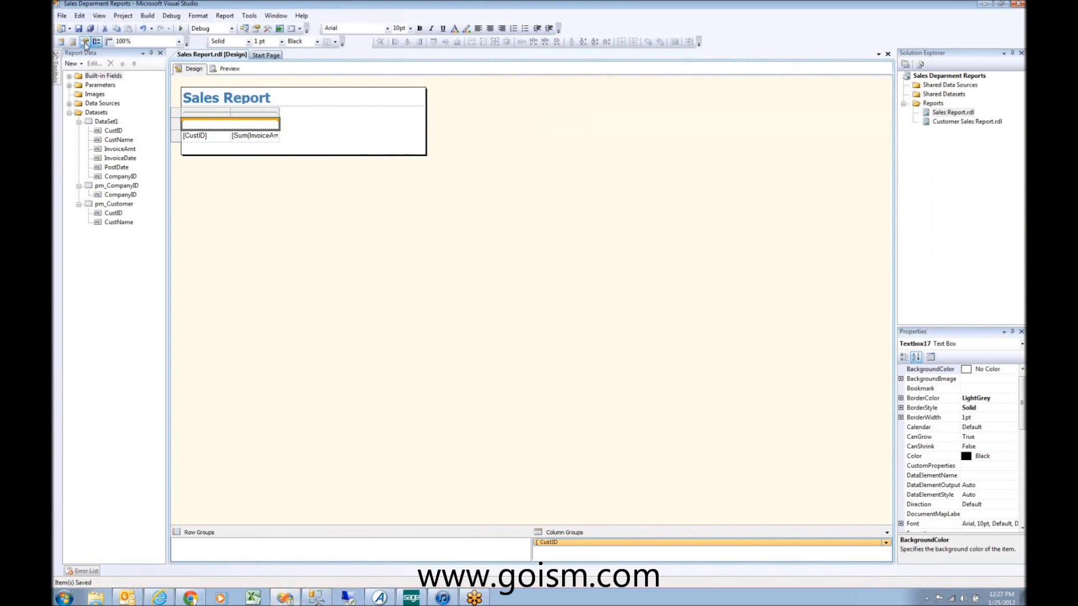
left_click(984, 4)
left_click(159, 597)
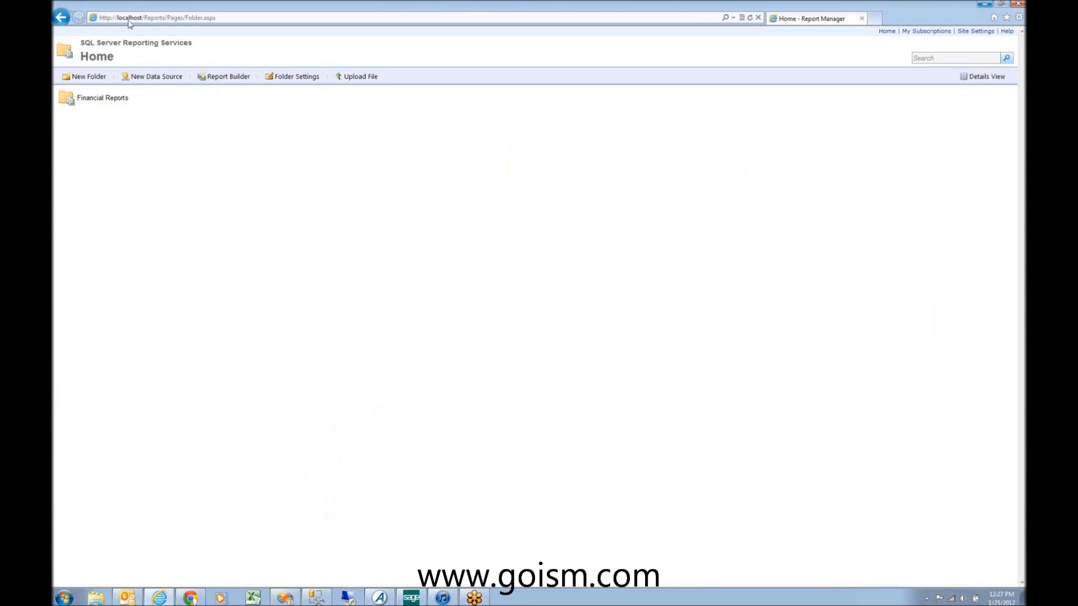
left_click(158, 20)
left_click_drag(165, 18, 382, 18)
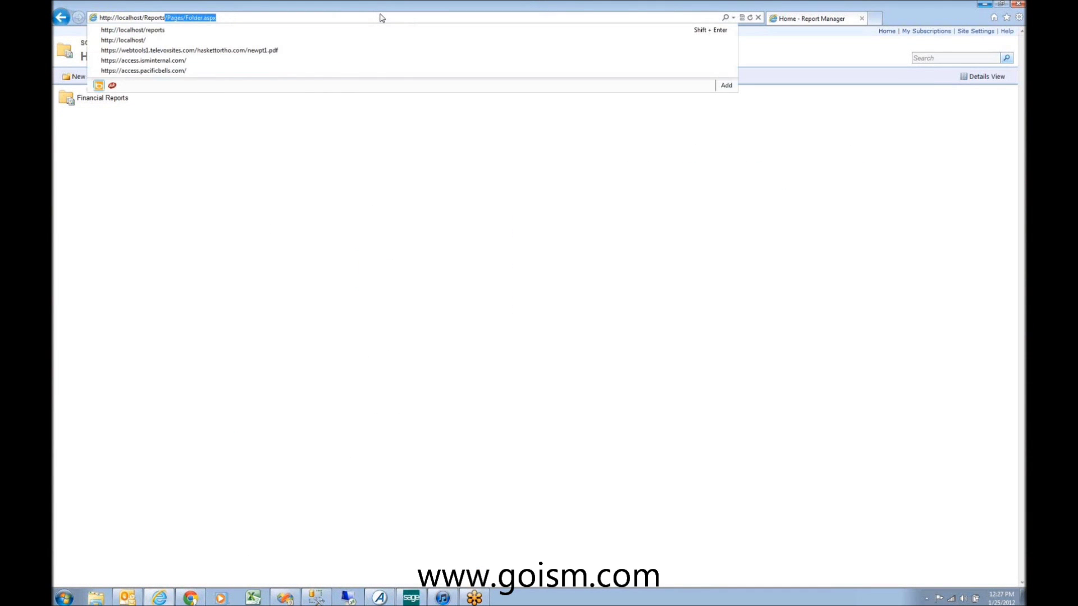
key("BackSpace")
key("Return")
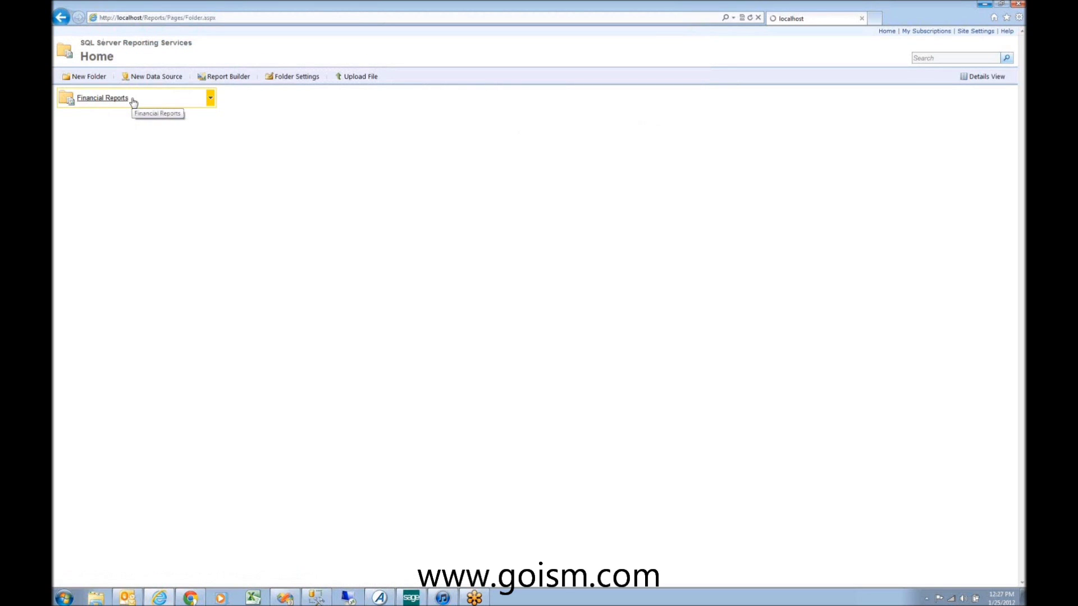
left_click(87, 78)
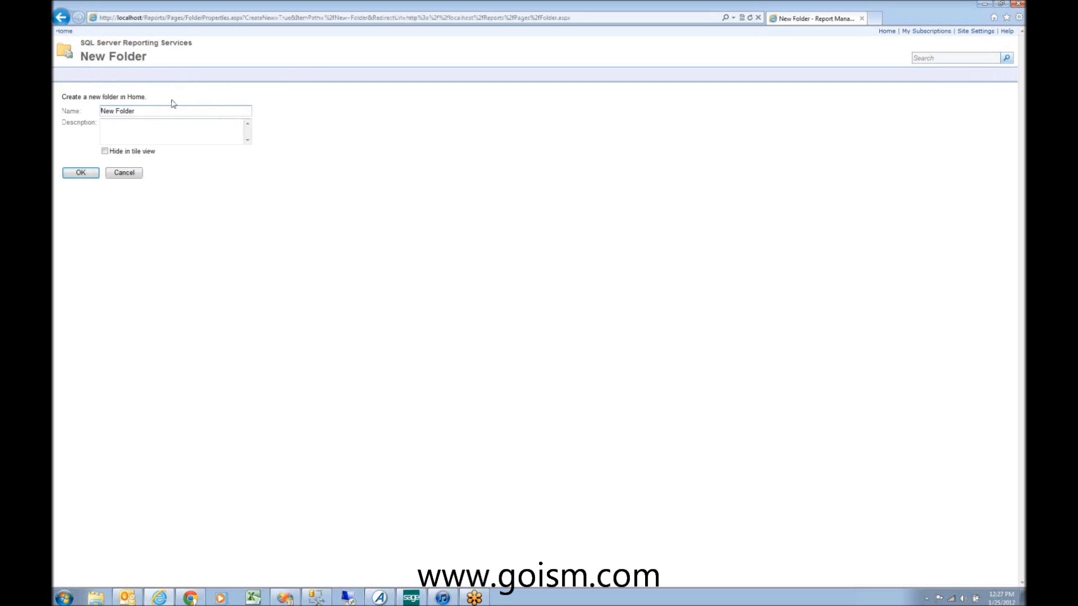
type("Sale")
Step: Create the Sales Department folder and give it its own security instead of inherited settings
left_click(83, 175)
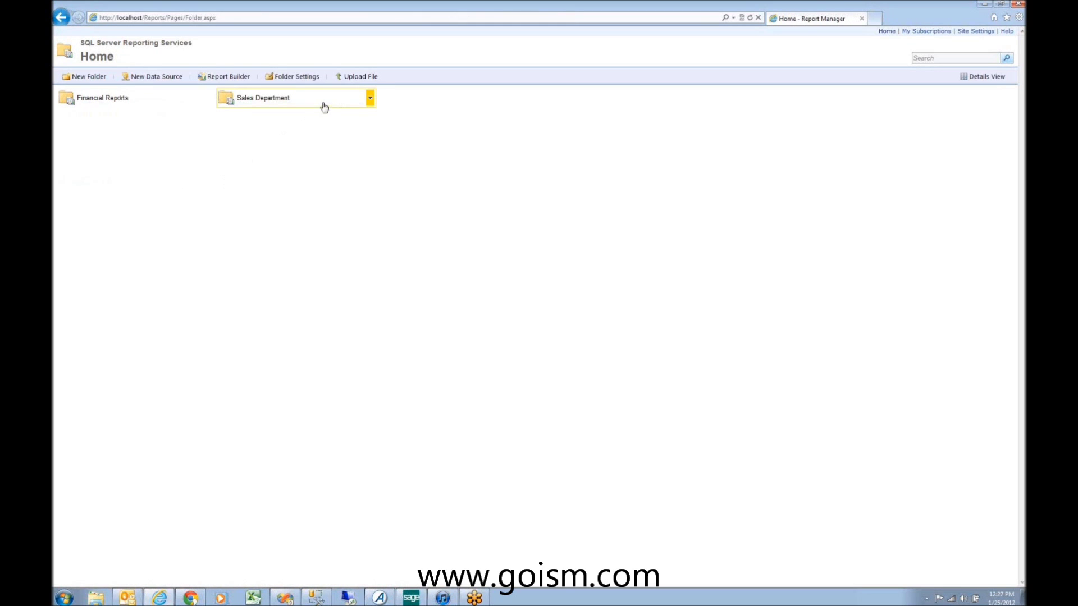
left_click(370, 100)
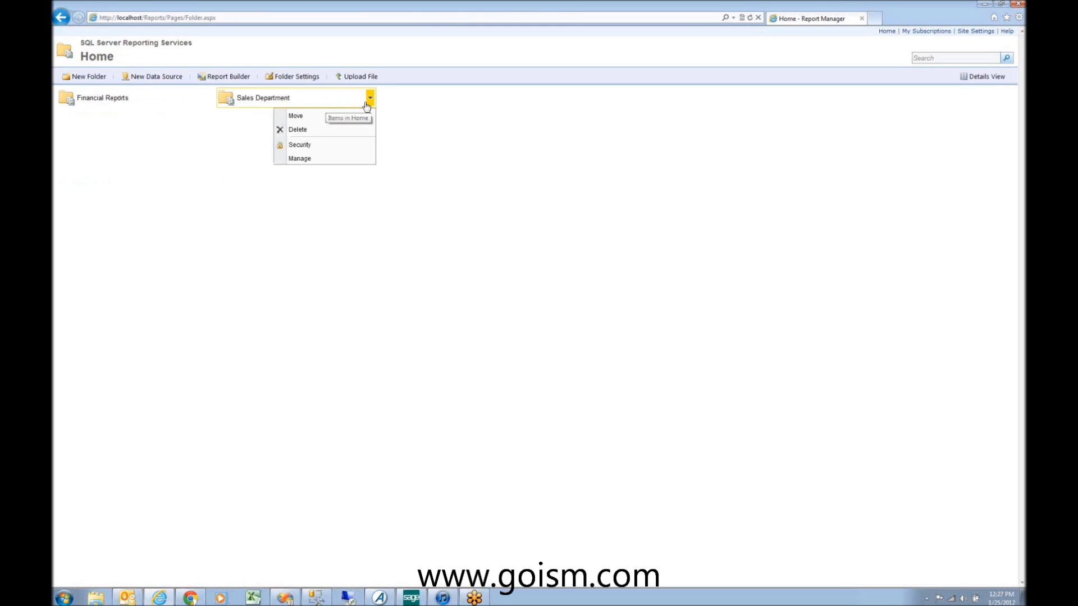
left_click(342, 147)
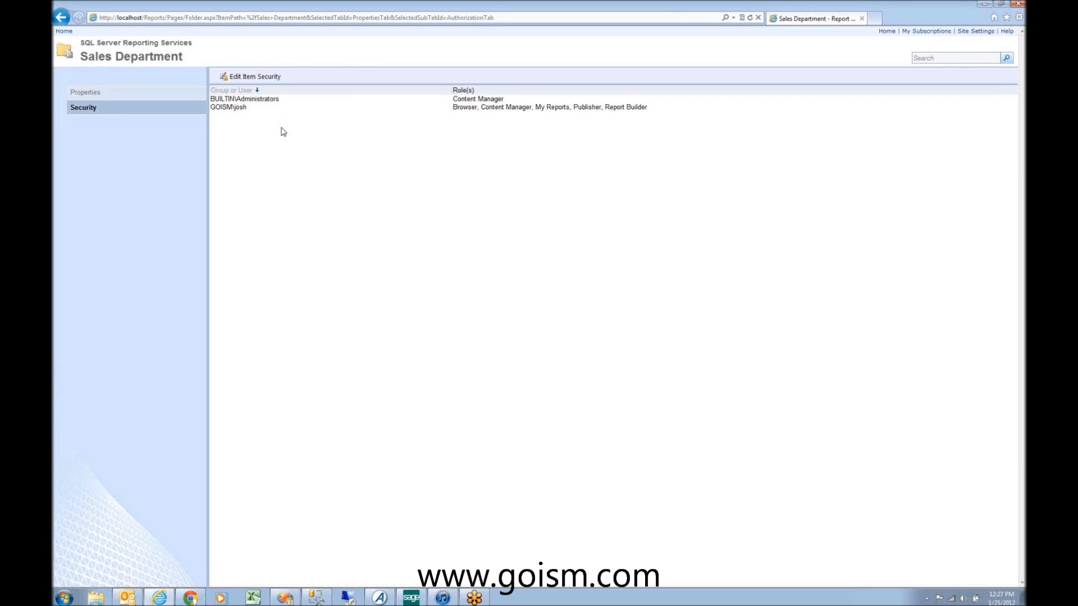
left_click(259, 77)
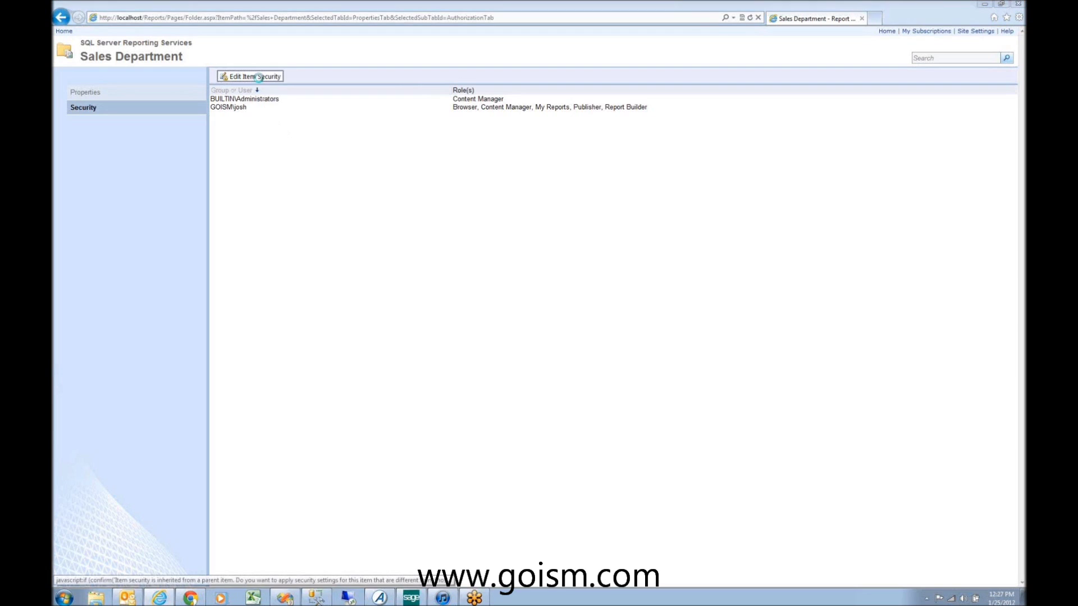
left_click(587, 338)
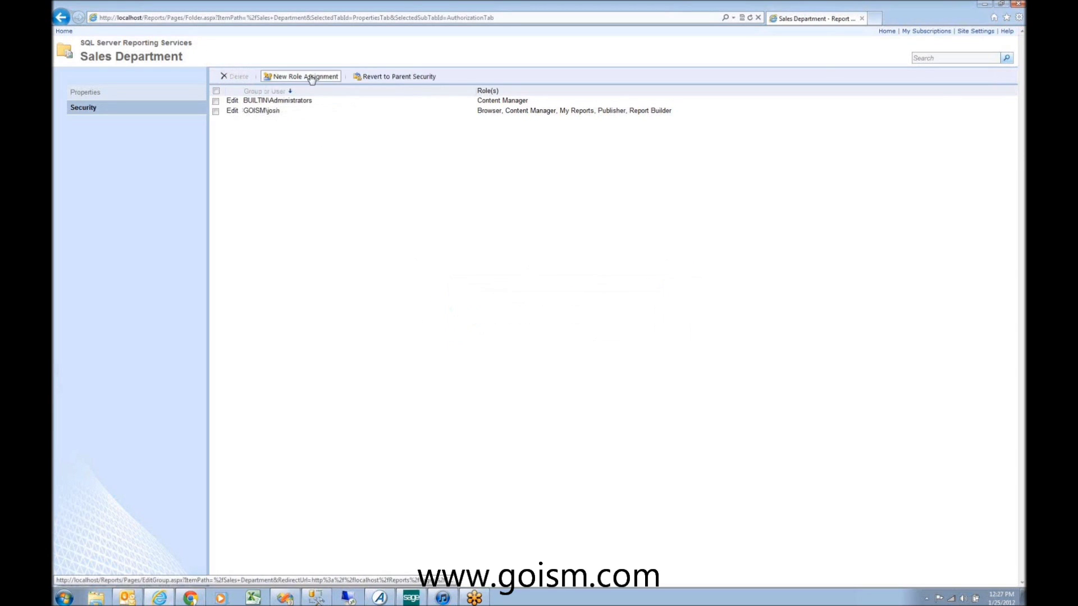
Step: Try a Browser role assignment, cancel it, and return to the Home page
left_click(311, 78)
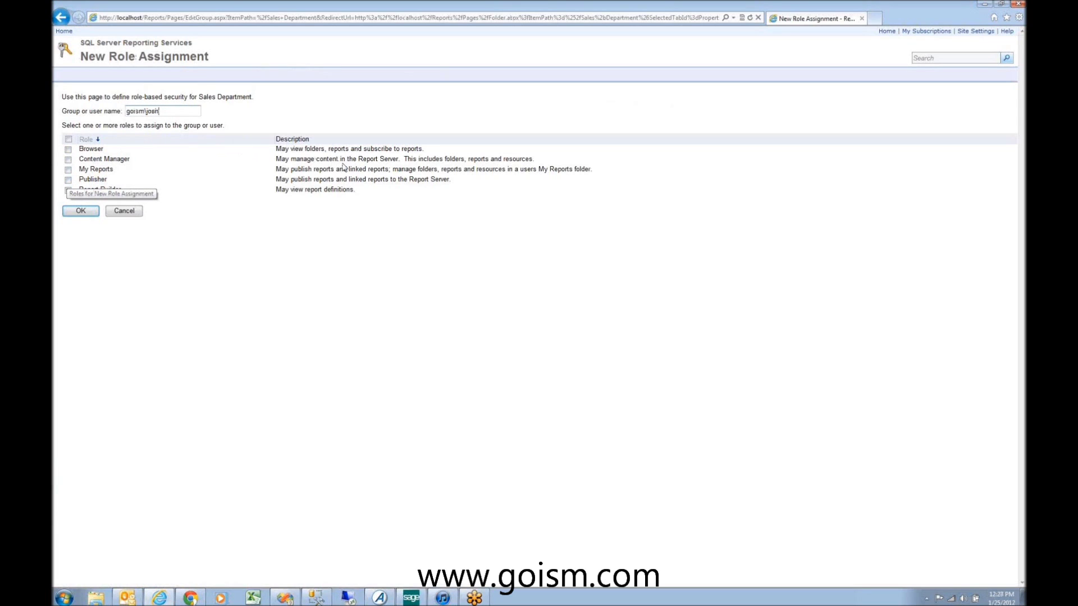
left_click(68, 149)
left_click(80, 212)
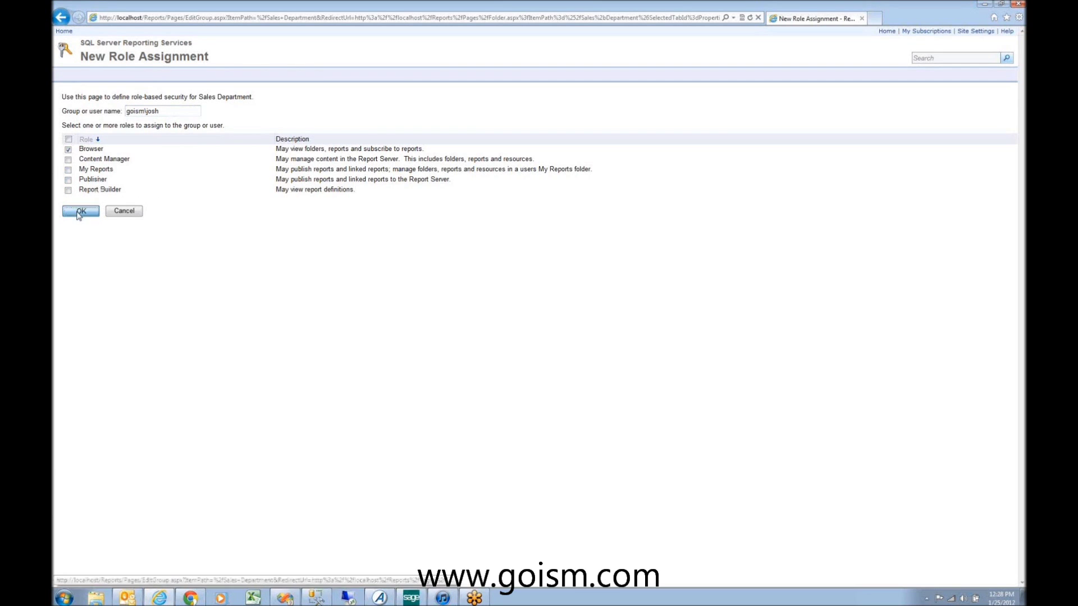
left_click(124, 212)
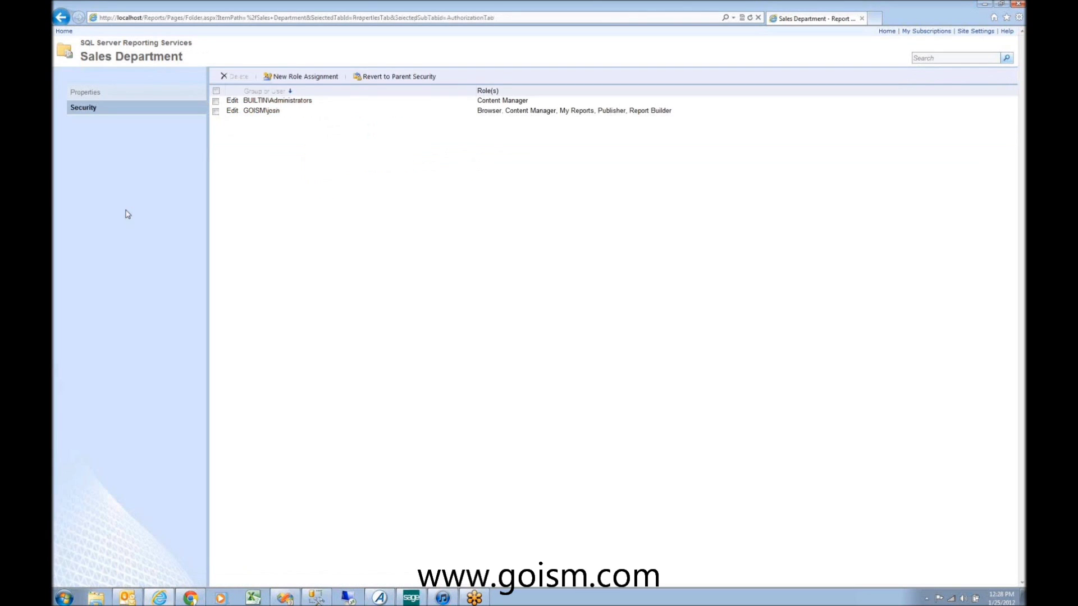
left_click(64, 31)
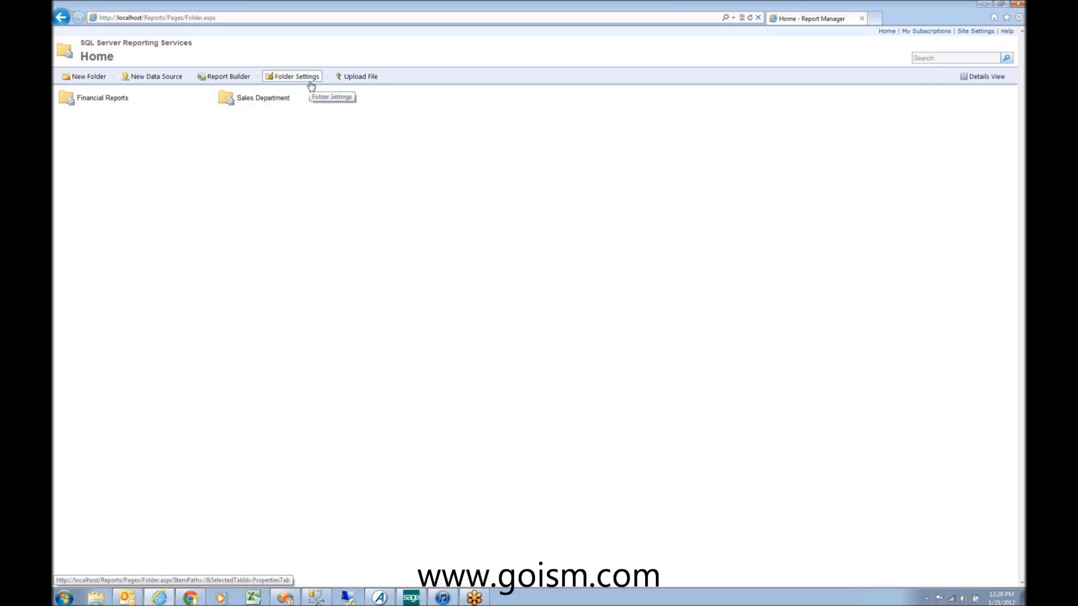
Step: Upload Customer Sales Report.rdl from the Sales Deparment Reports project folder into Sales Department
left_click(271, 102)
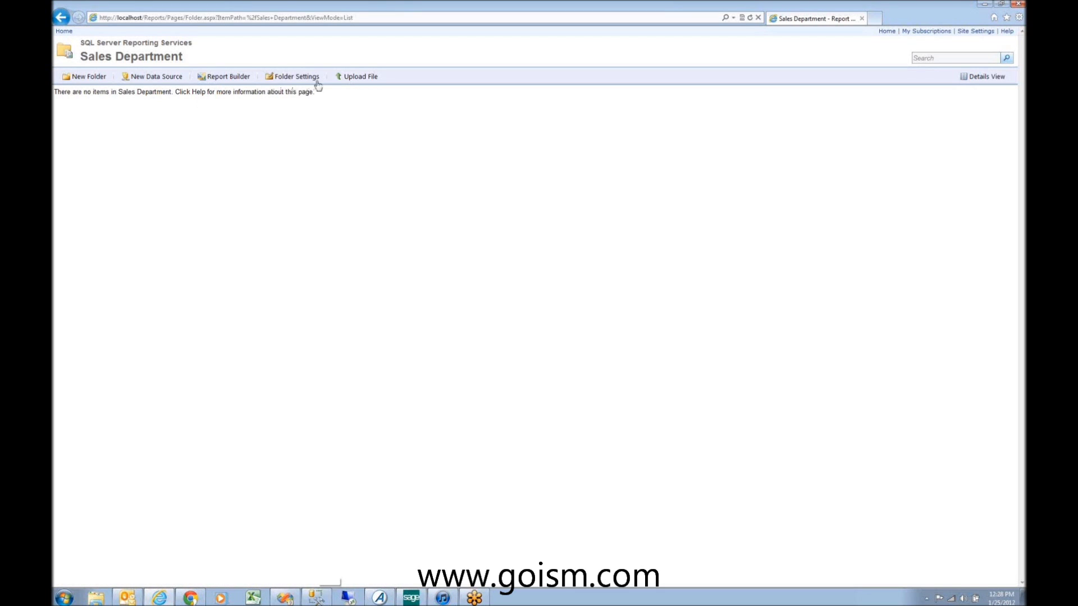
left_click(353, 78)
left_click(238, 111)
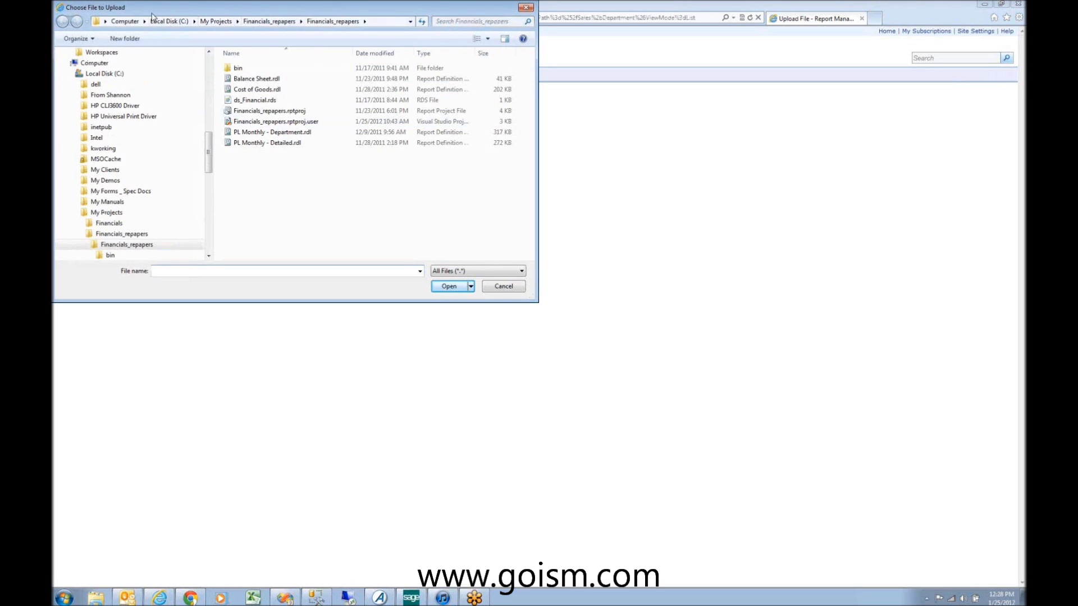
left_click(215, 21)
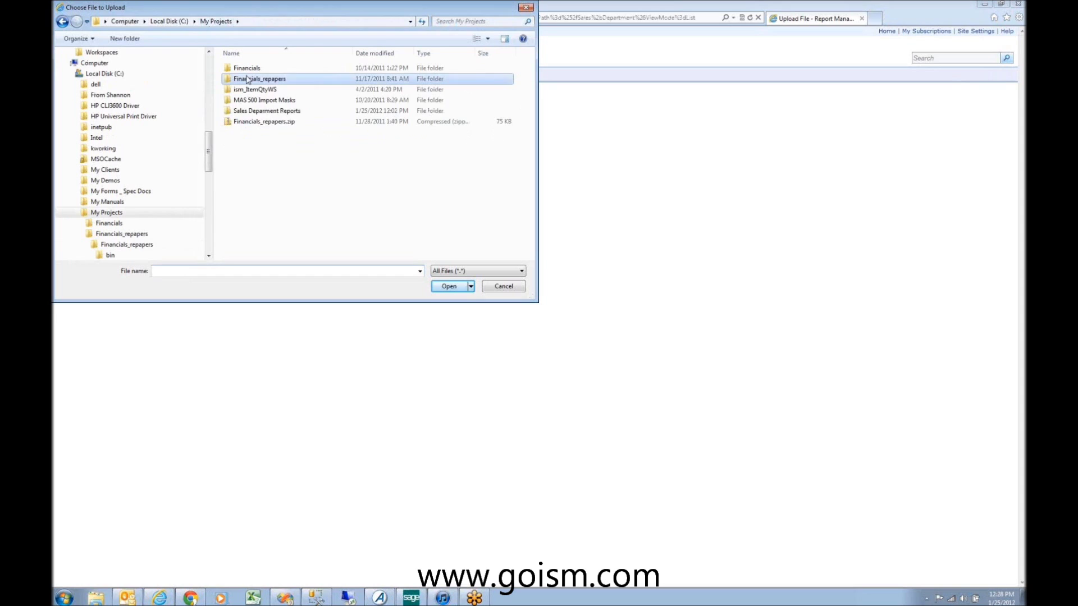
double_click(258, 111)
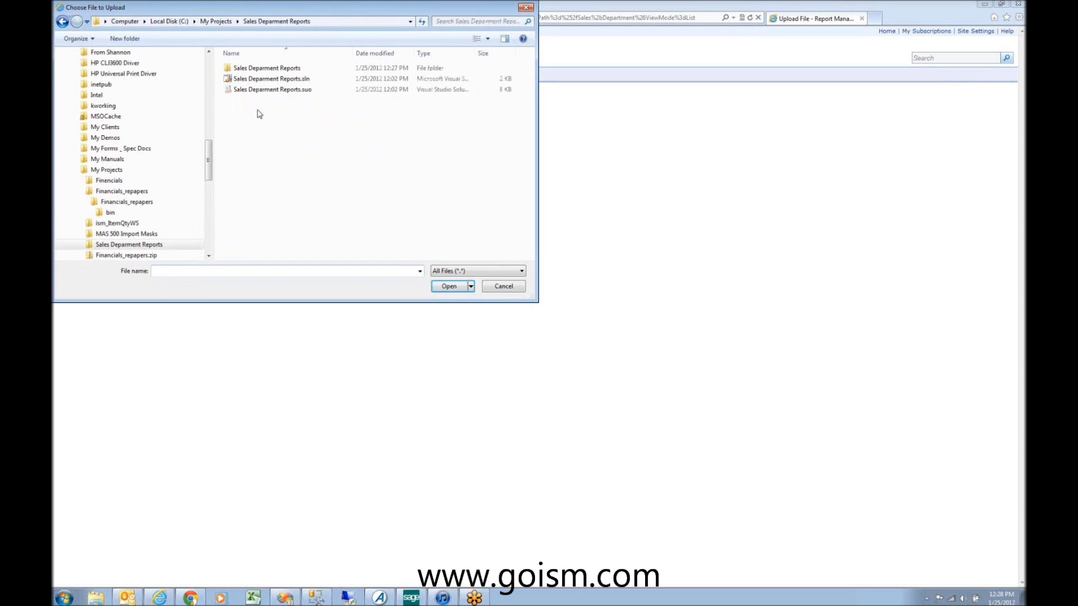
double_click(256, 67)
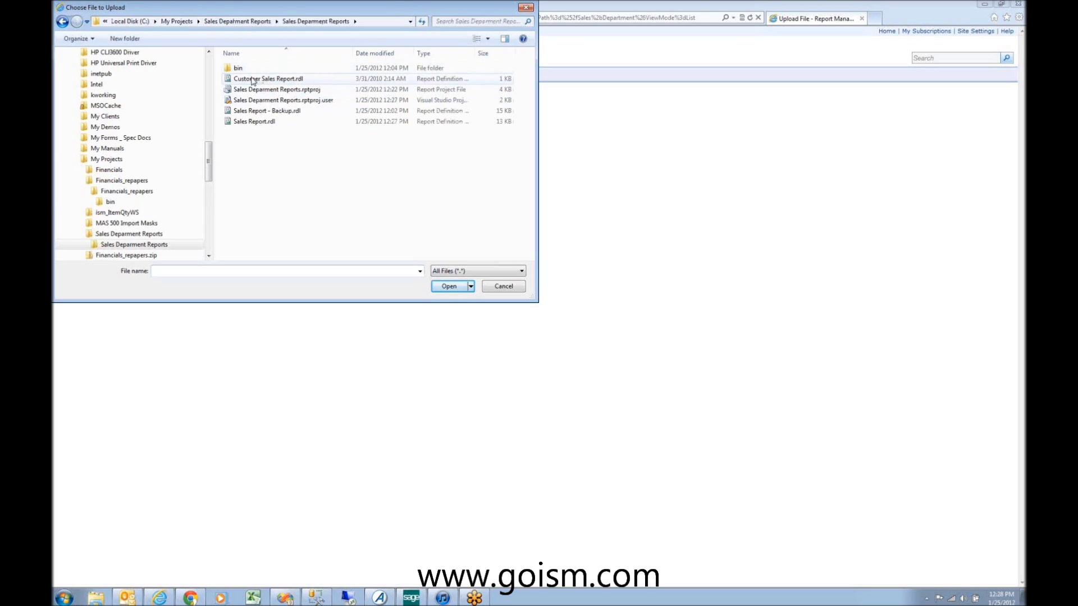
left_click(252, 80)
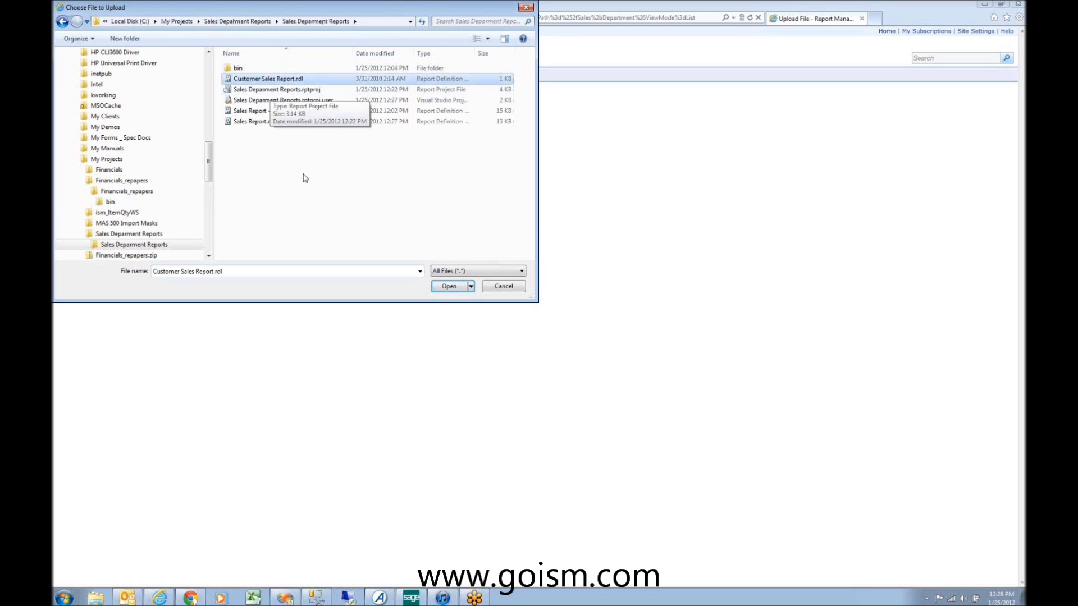
left_click(450, 288)
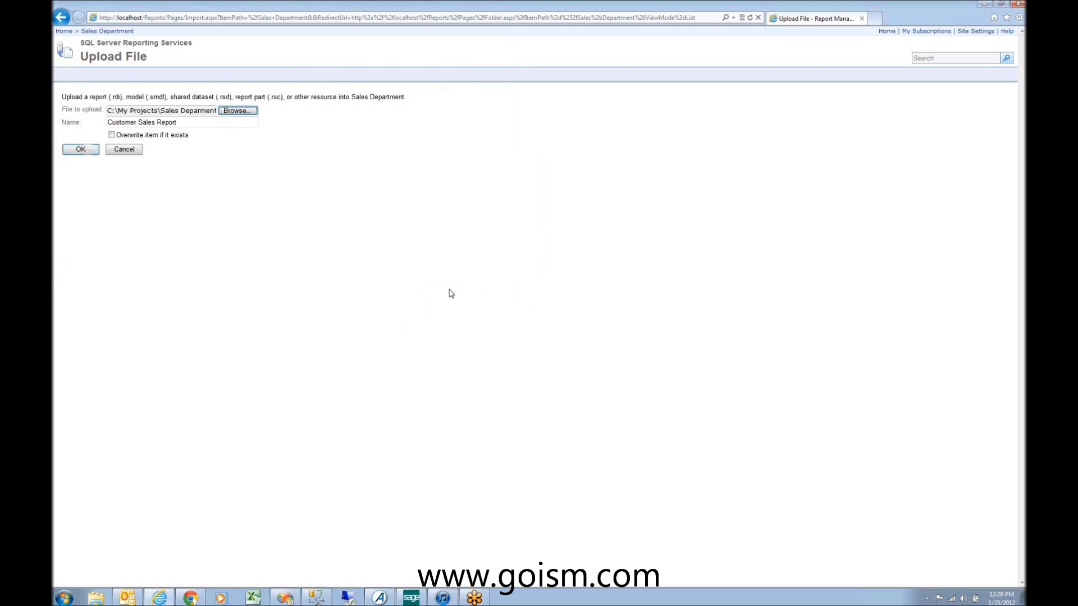
left_click(82, 149)
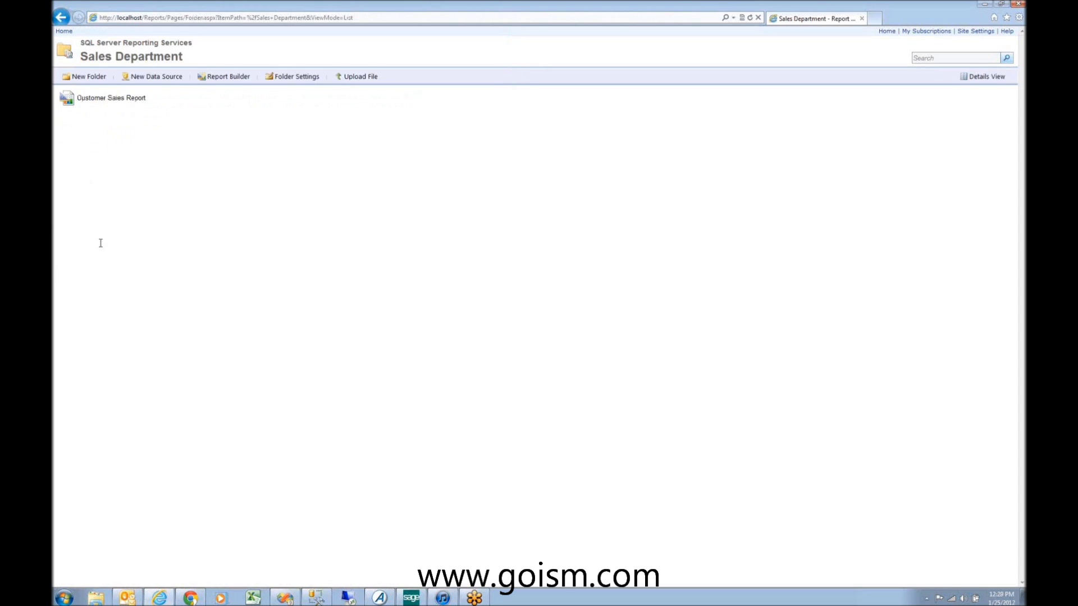
left_click(167, 100)
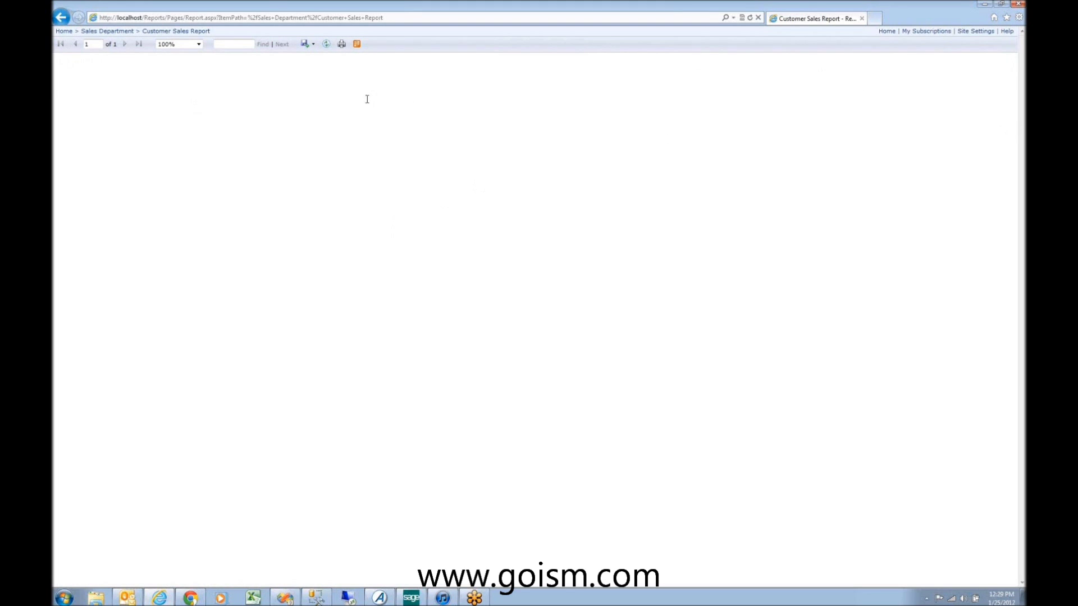
left_click(61, 18)
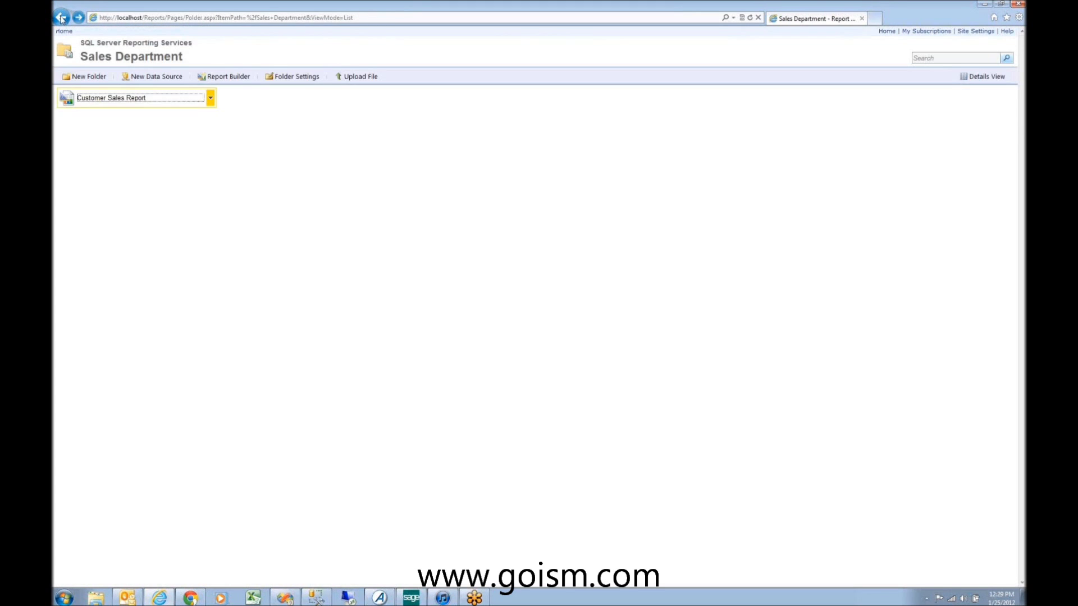
left_click(211, 100)
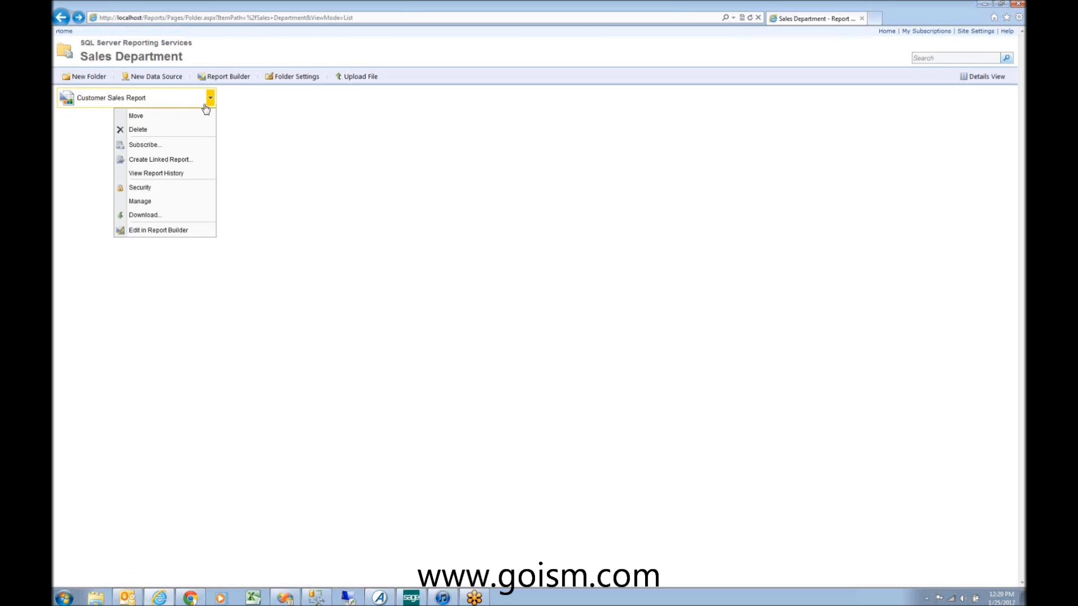
left_click(157, 203)
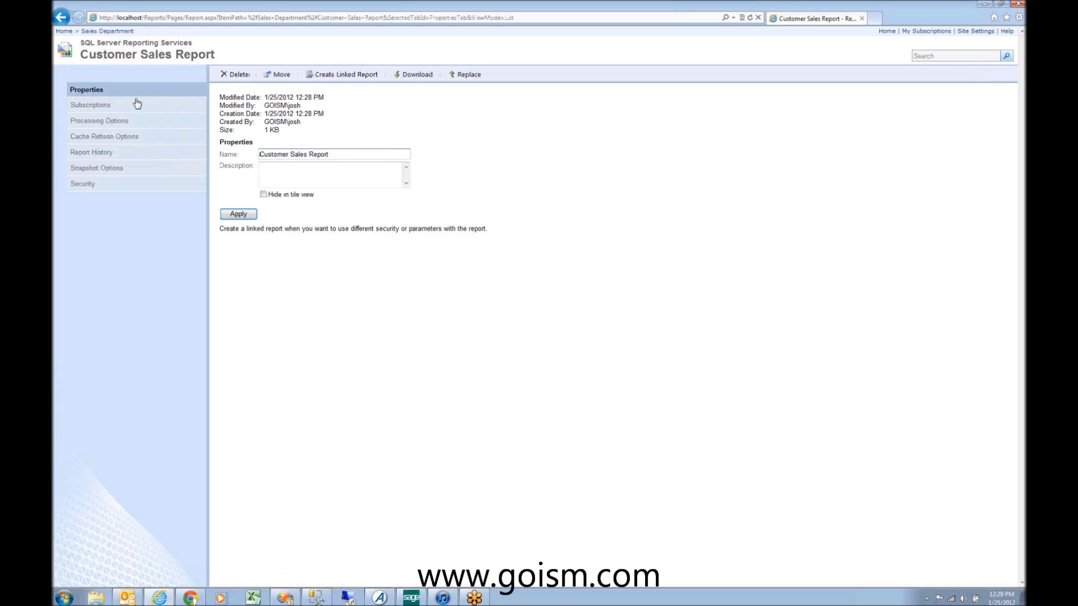
left_click(60, 16)
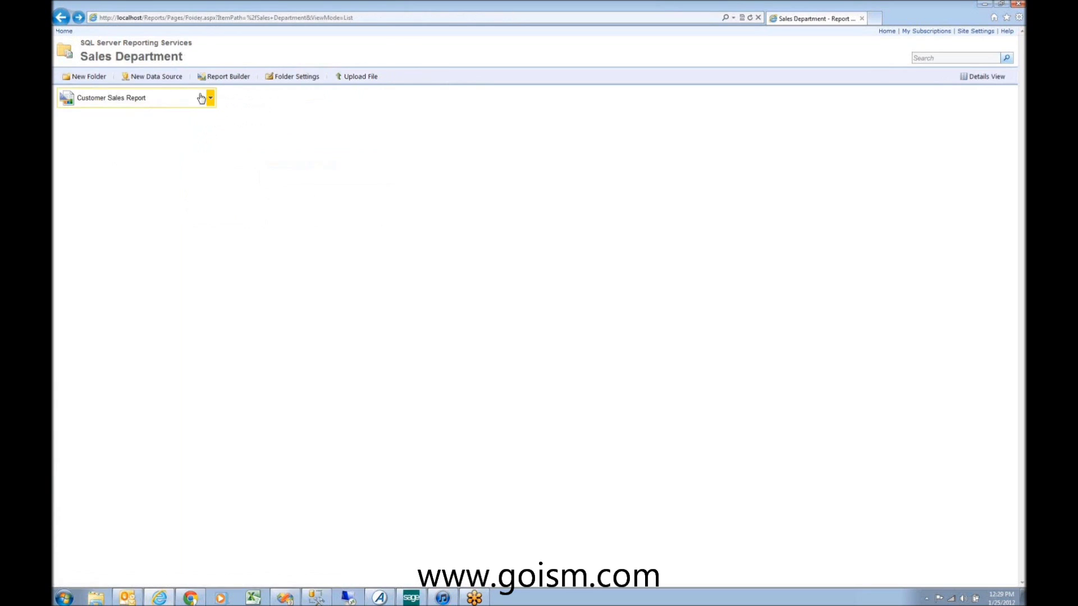
left_click(210, 98)
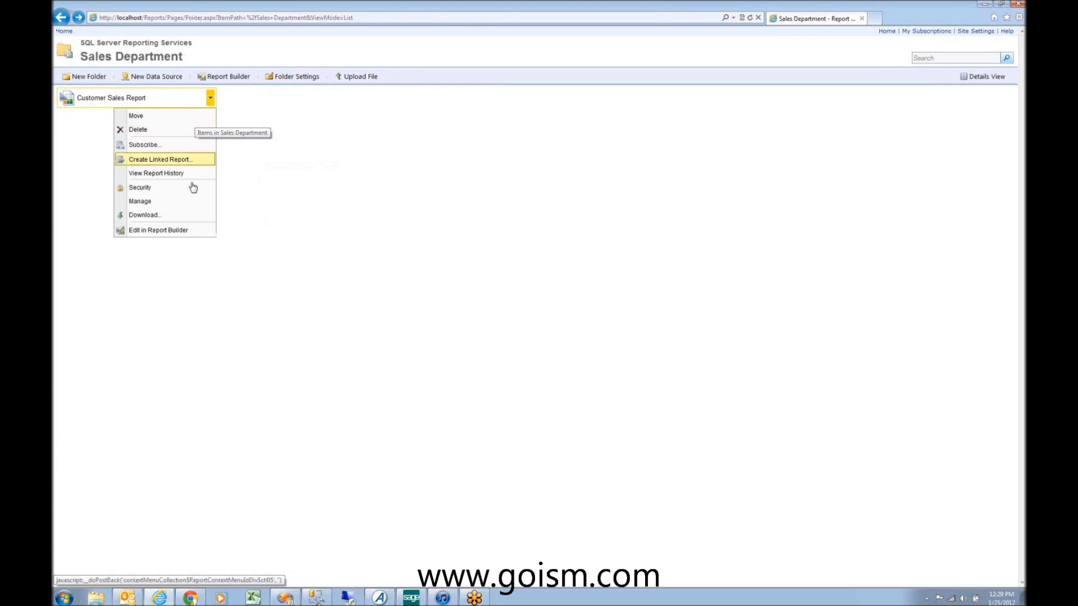
left_click(162, 200)
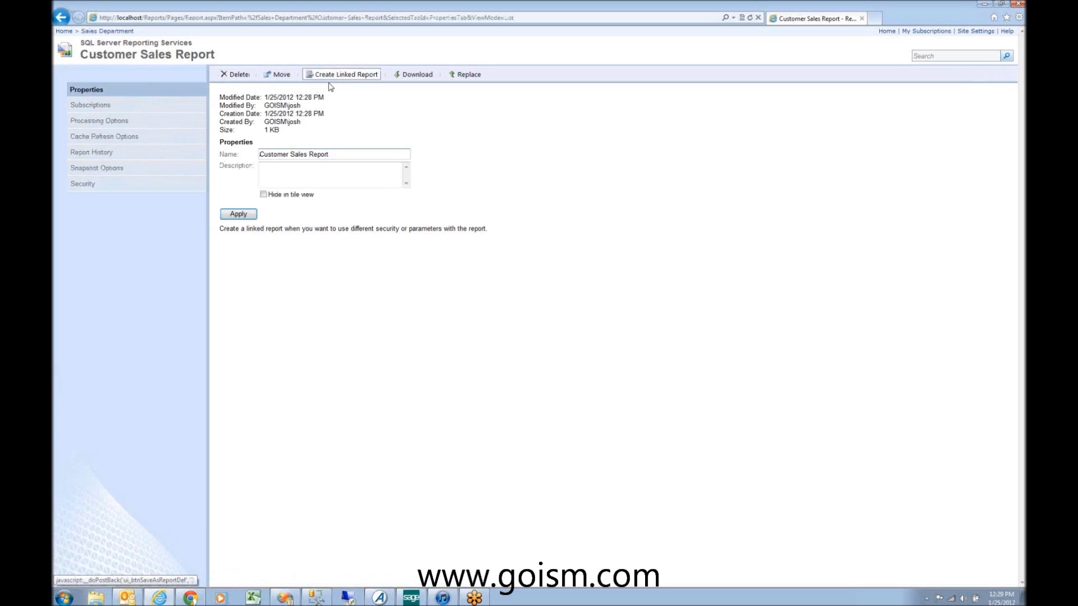
left_click(138, 108)
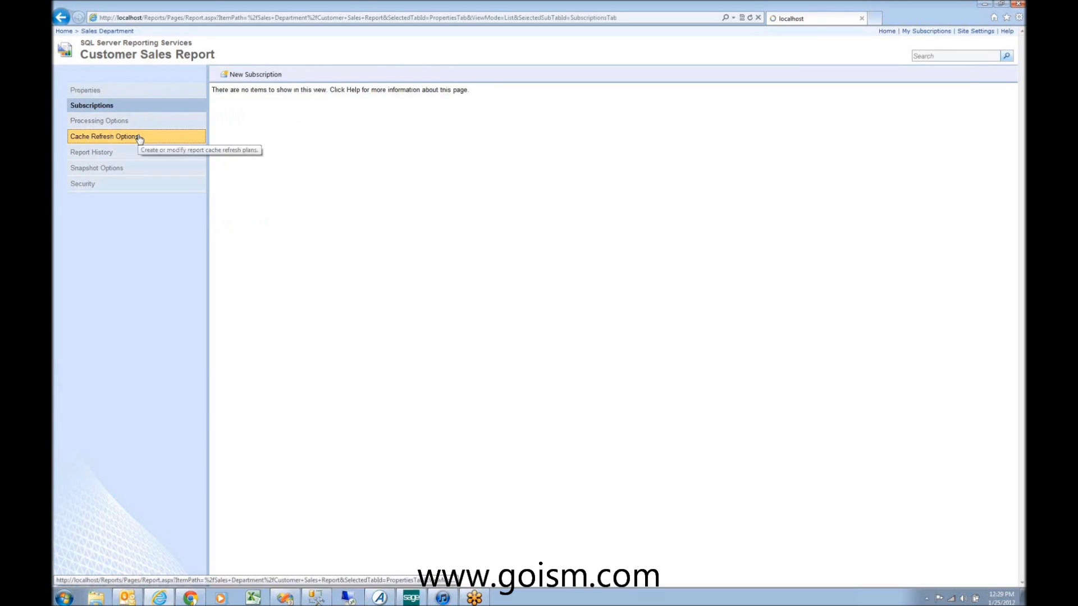
left_click(61, 17)
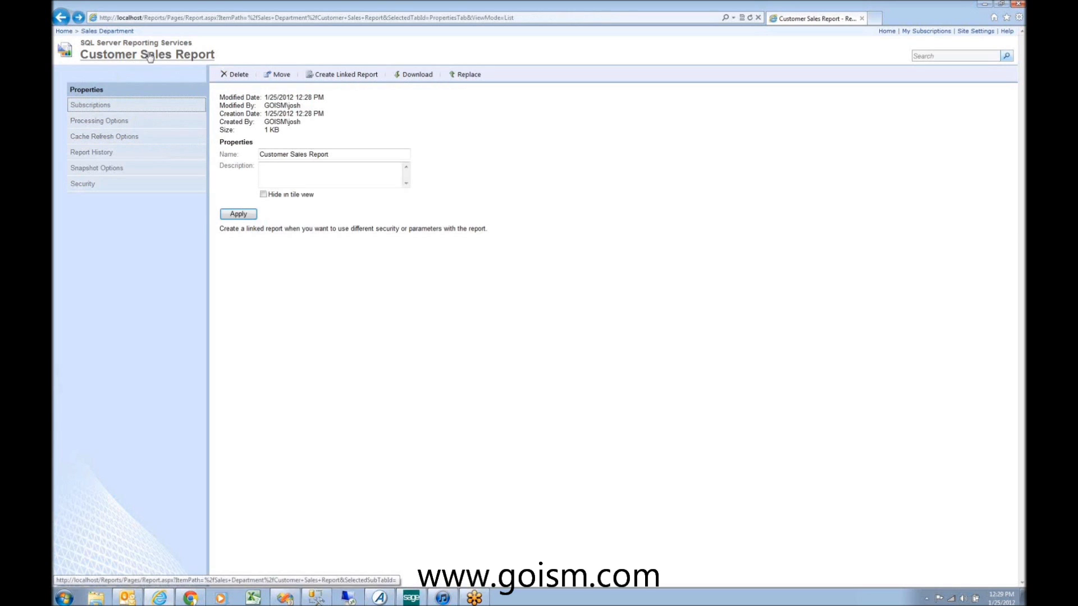
left_click(60, 17)
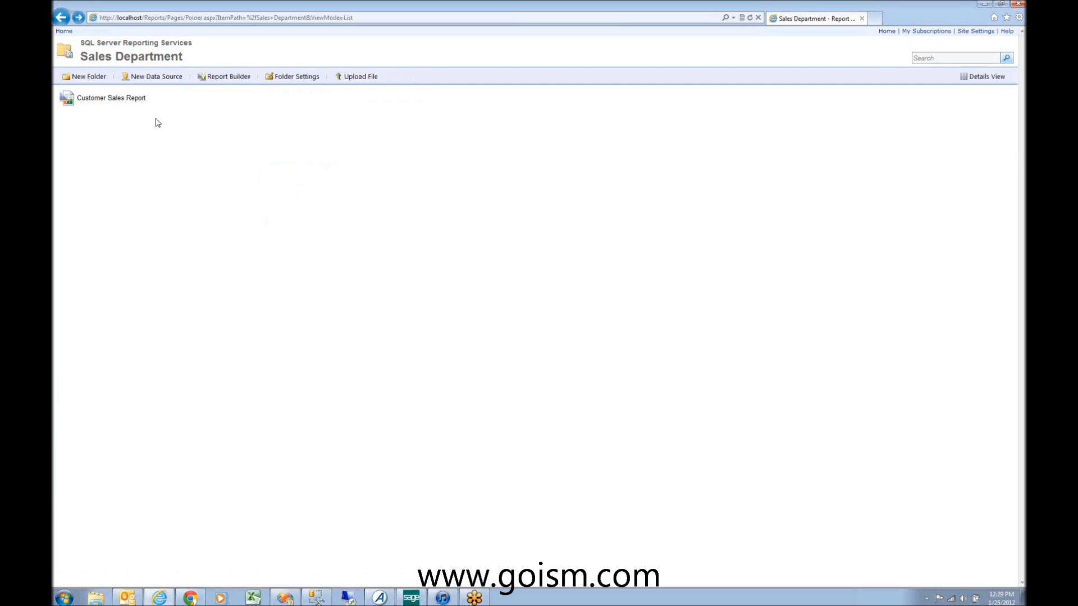
left_click(209, 98)
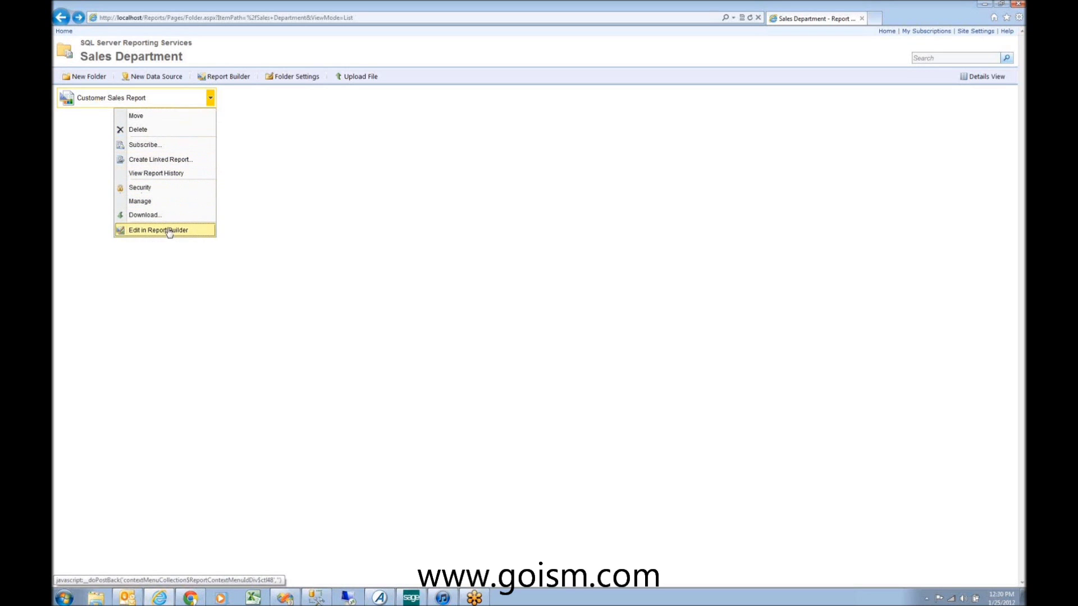
Step: Review the Balance Sheet's data source settings in Financial Reports
left_click(64, 31)
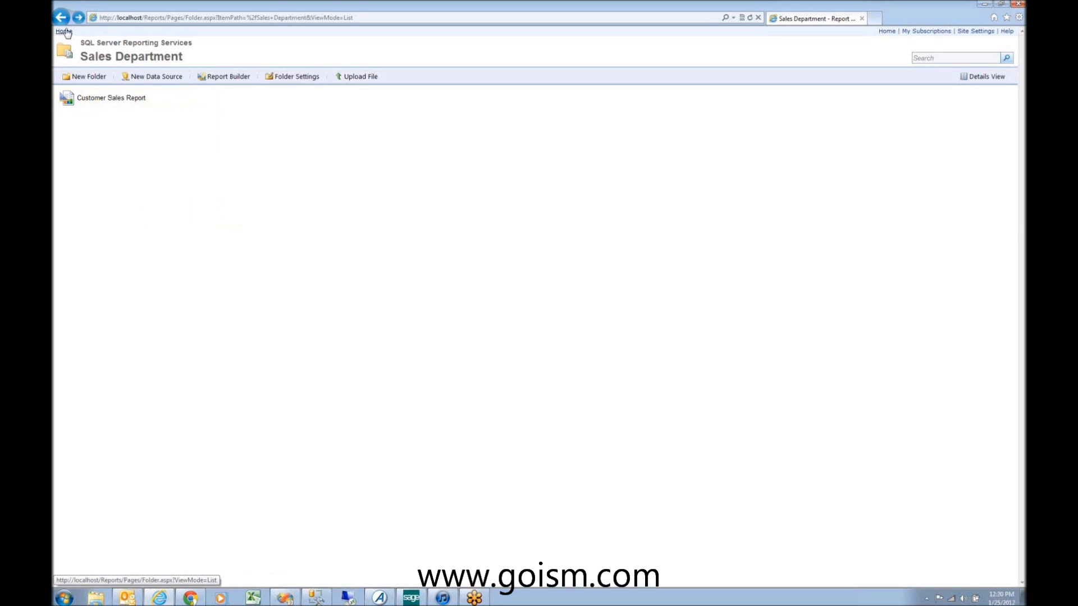
left_click(111, 98)
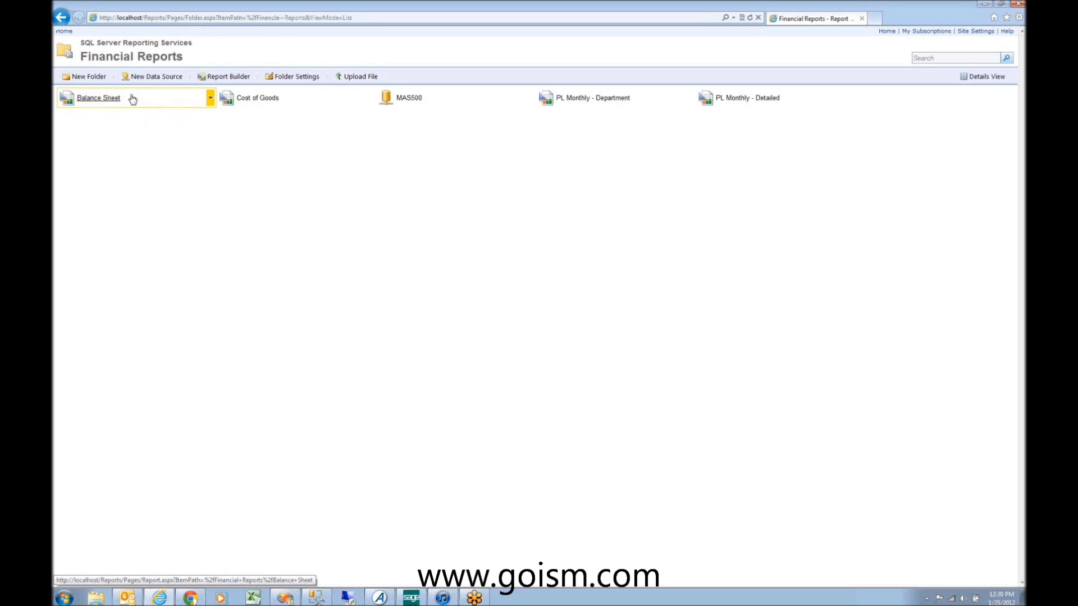
left_click(209, 98)
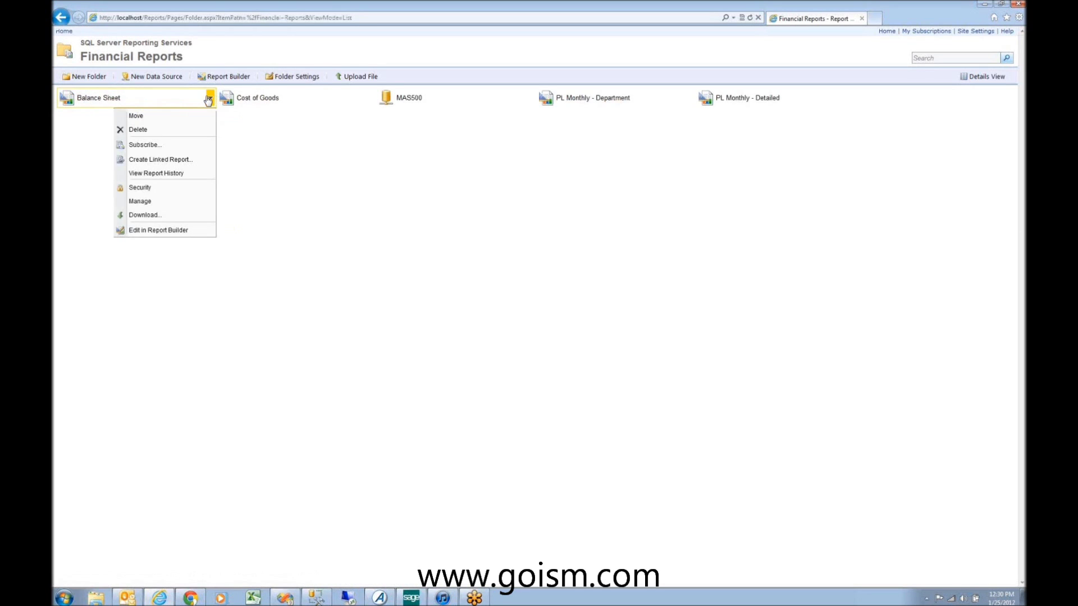
left_click(172, 200)
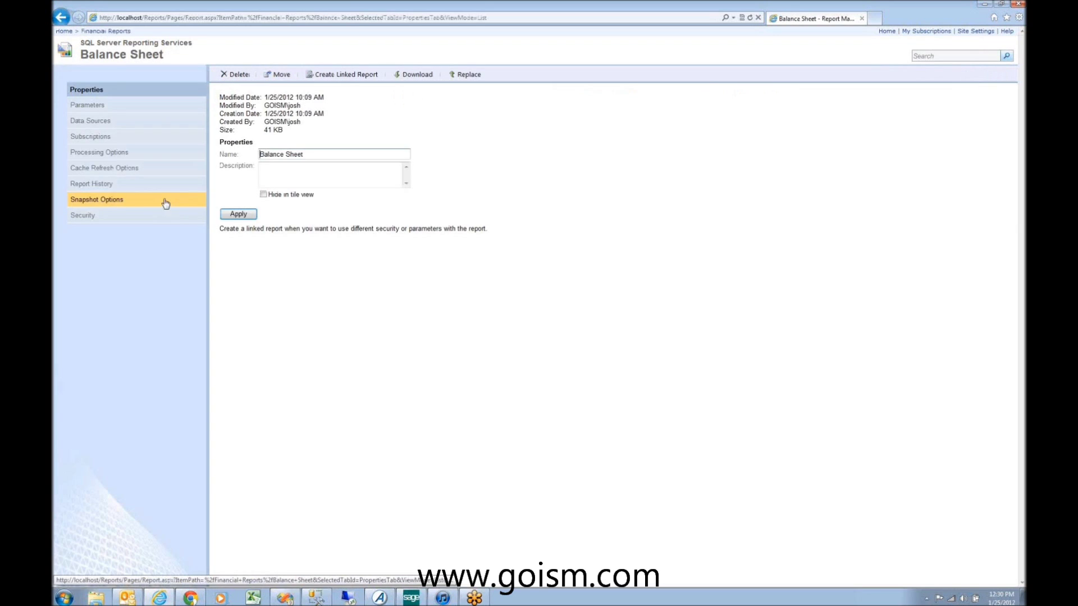
left_click(126, 123)
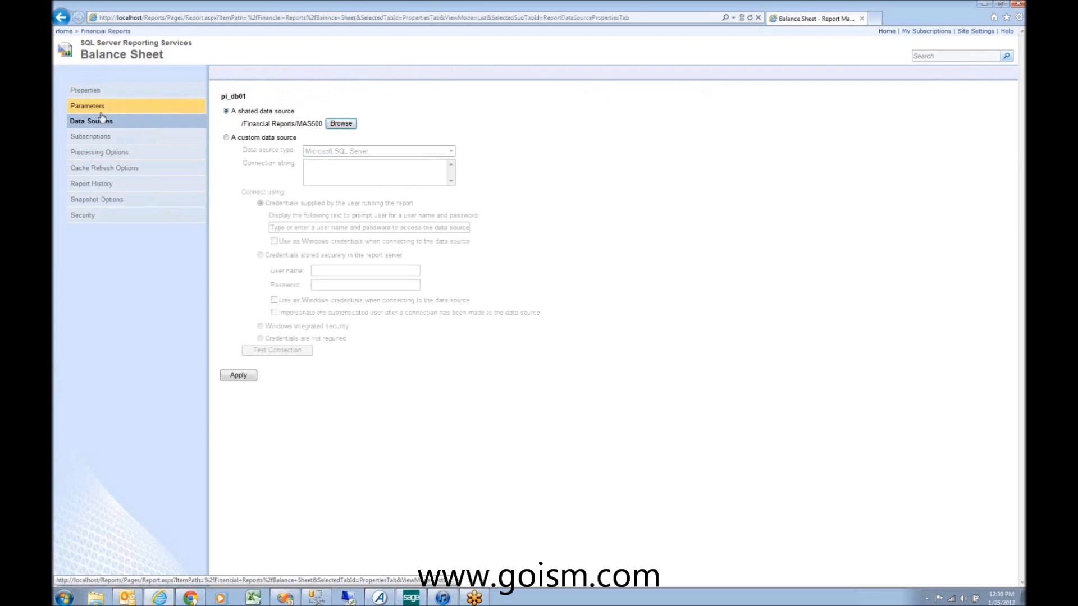
left_click(63, 18)
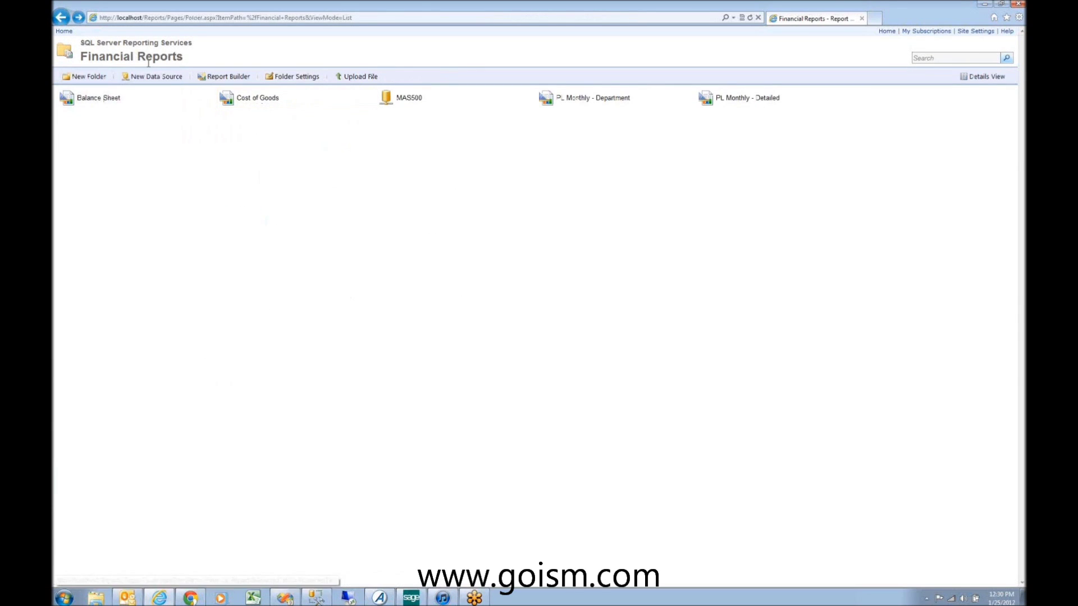
Step: Open the Customer Sales Report's management page in Sales Department
left_click(64, 31)
left_click(248, 101)
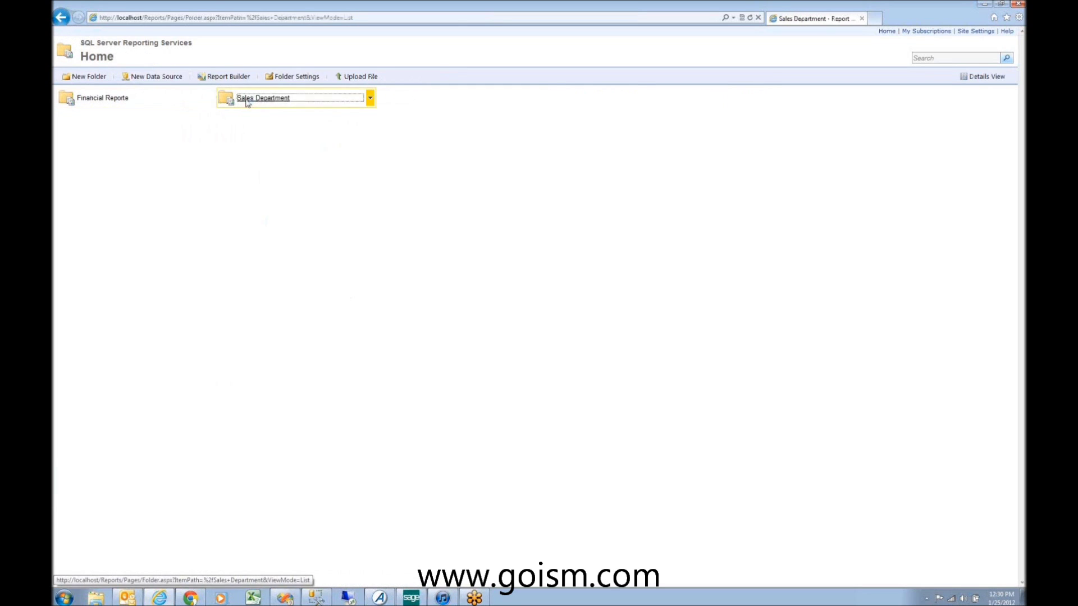
left_click(210, 98)
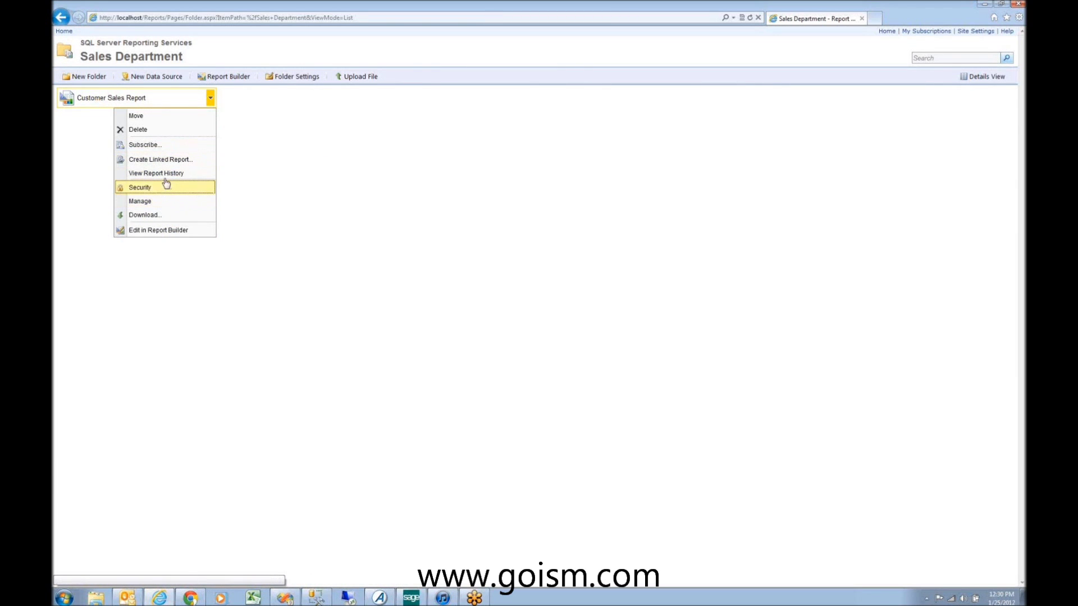
left_click(160, 200)
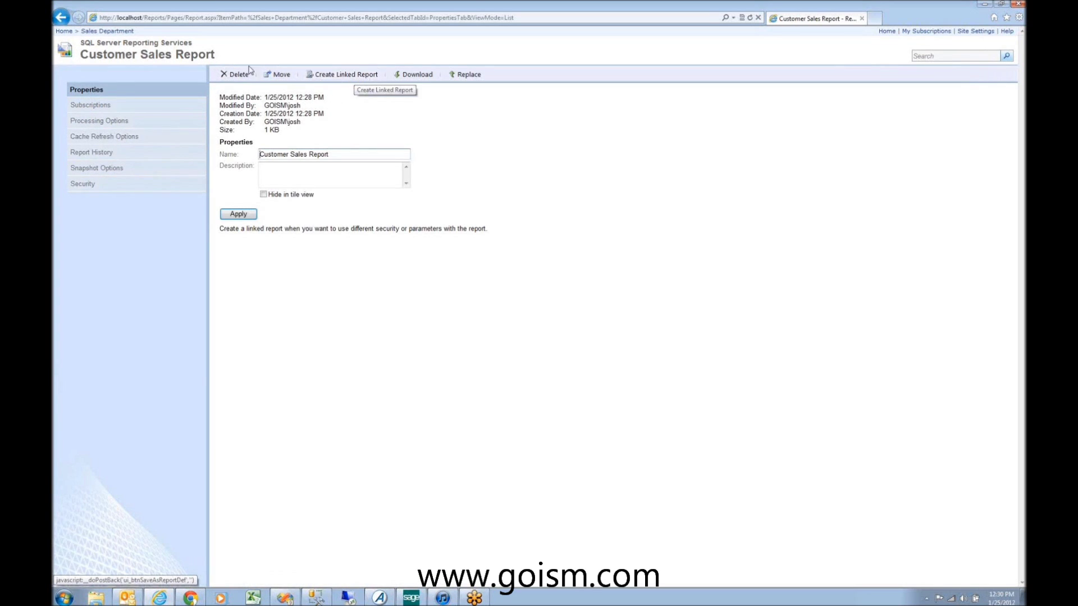
Step: Run and refresh Customer Sales Report, then return to the Sales Department folder
left_click(62, 17)
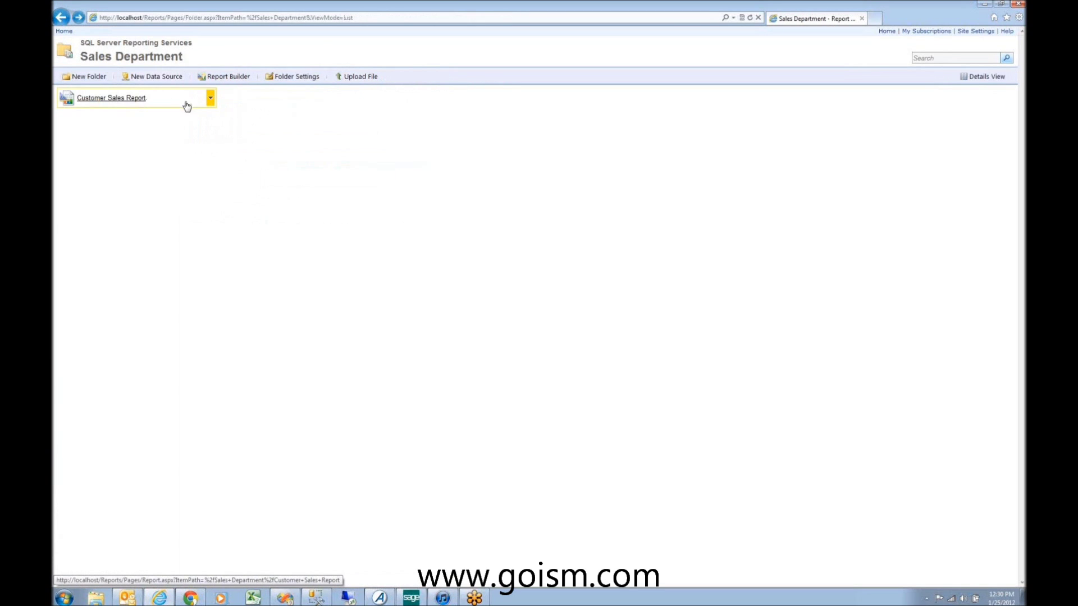
left_click(193, 104)
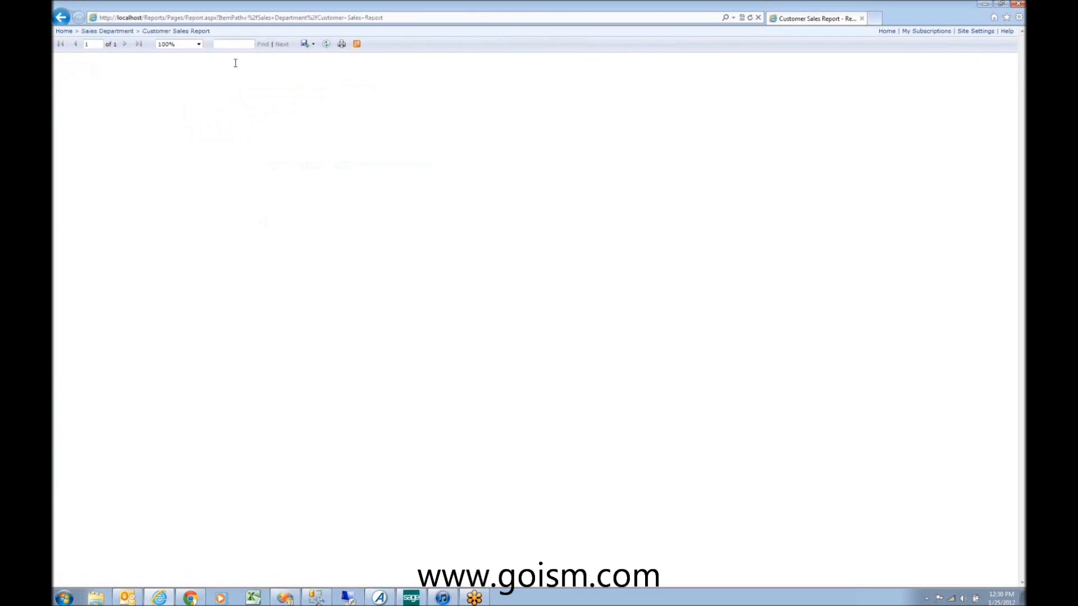
left_click(326, 46)
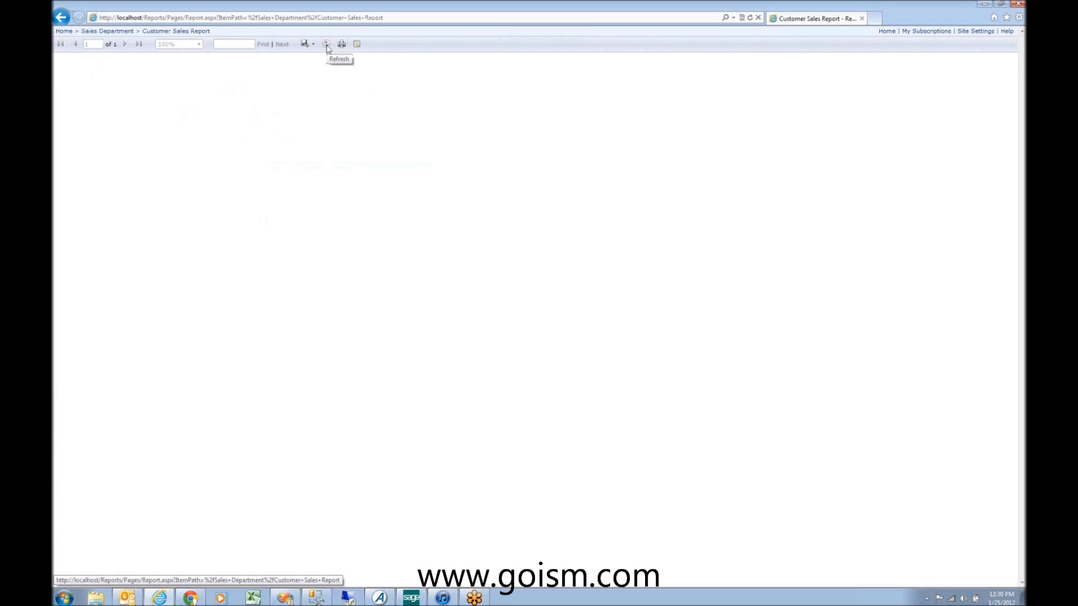
left_click(119, 32)
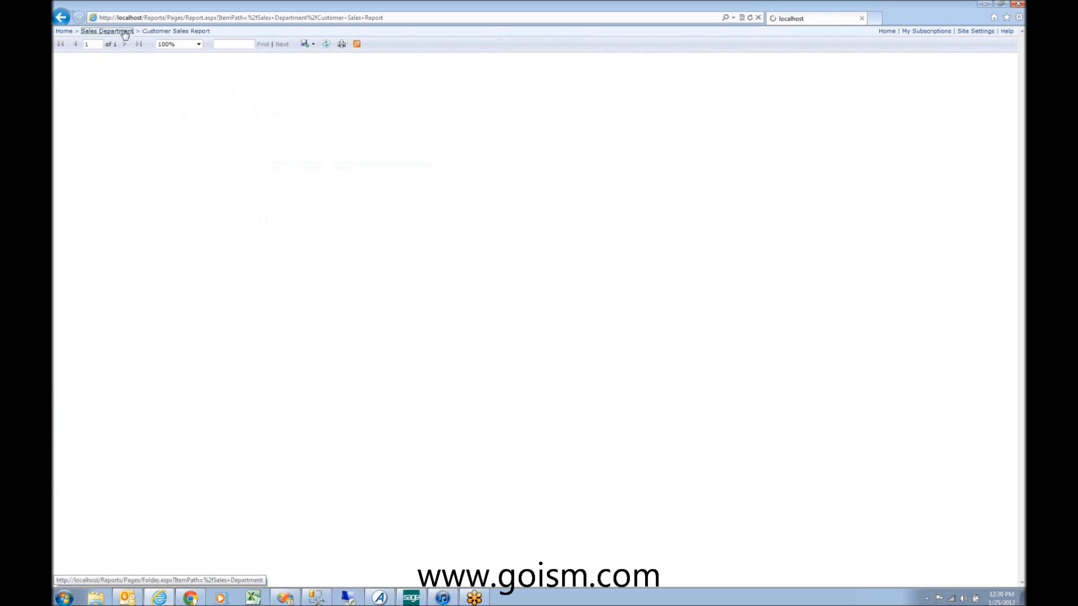
mouse_move(209, 101)
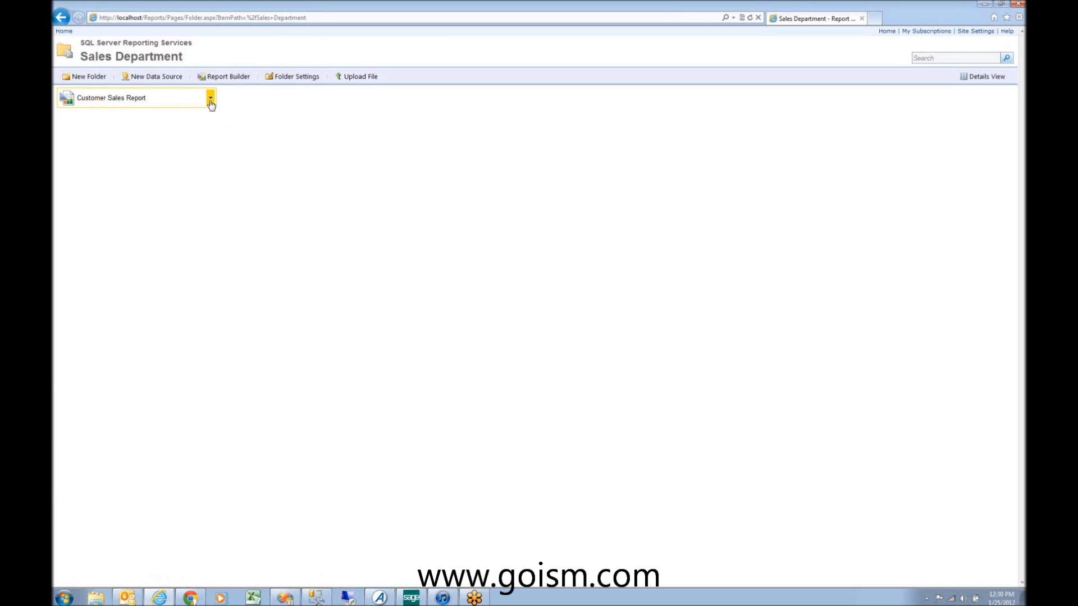
left_click(210, 100)
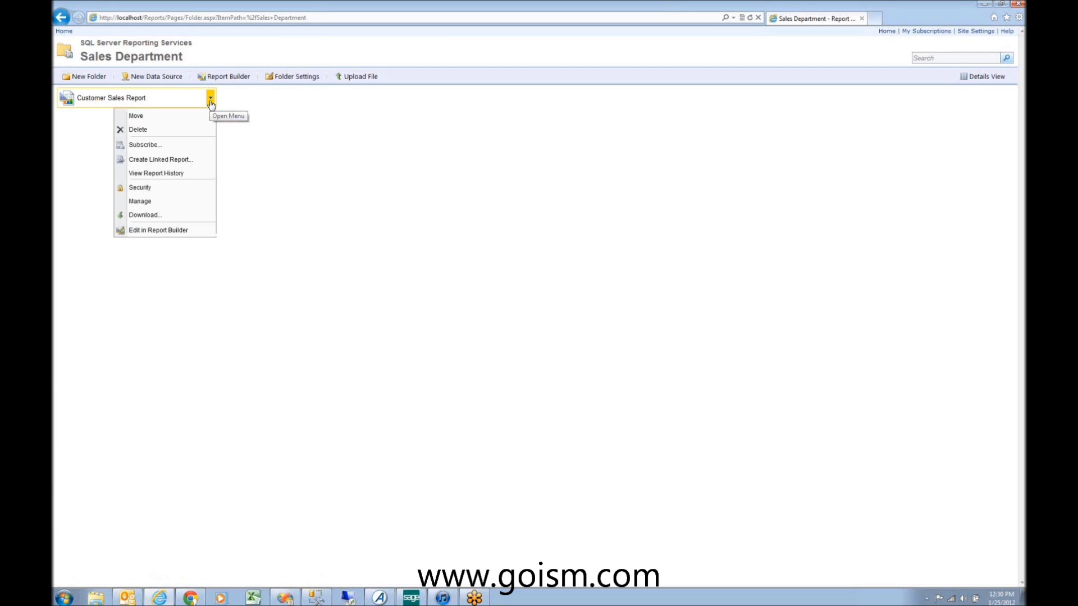
Step: Delete Customer Sales Report and upload Sales Report.rdl into Sales Department instead
left_click(165, 129)
left_click(583, 336)
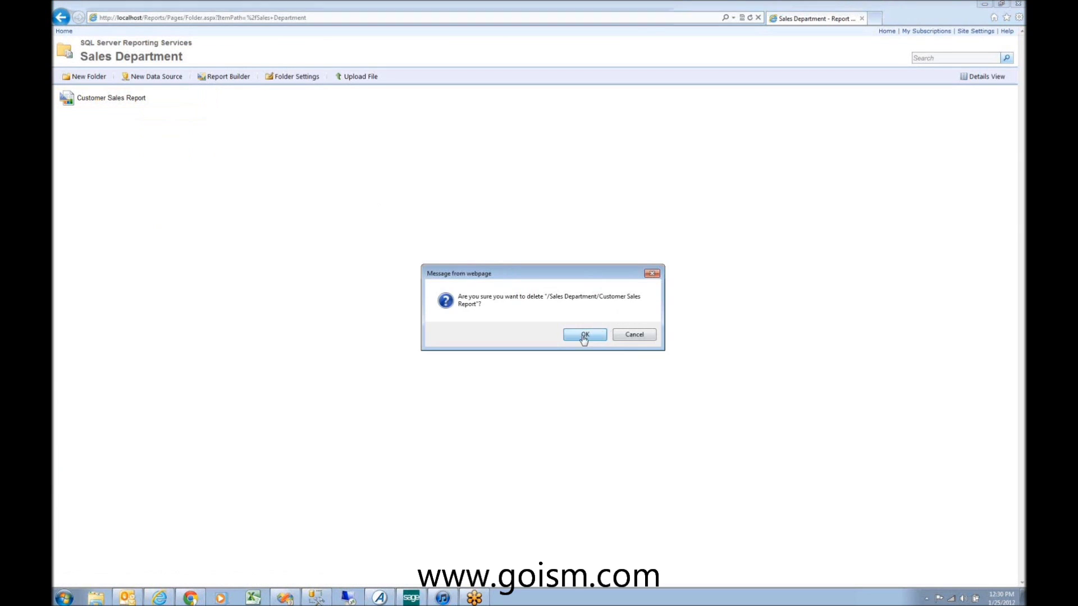
left_click(363, 77)
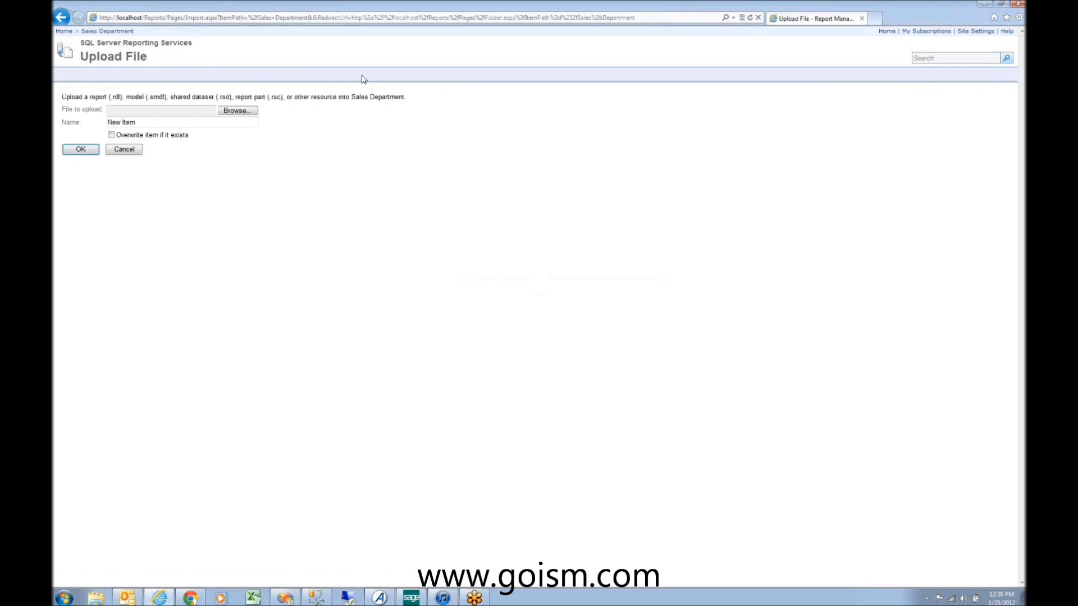
left_click(252, 113)
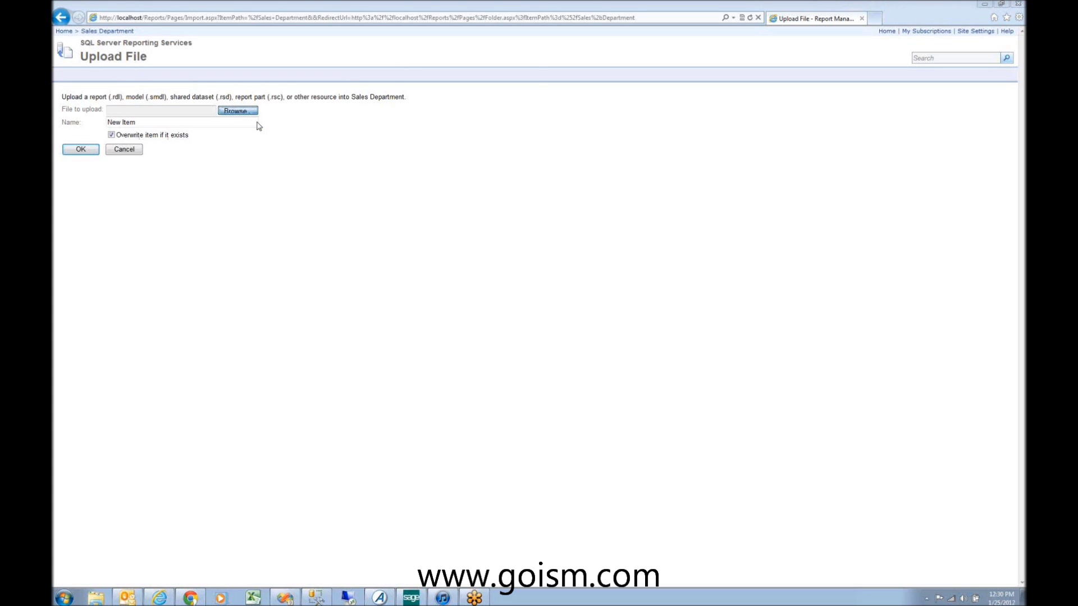
left_click(268, 111)
left_click(269, 123)
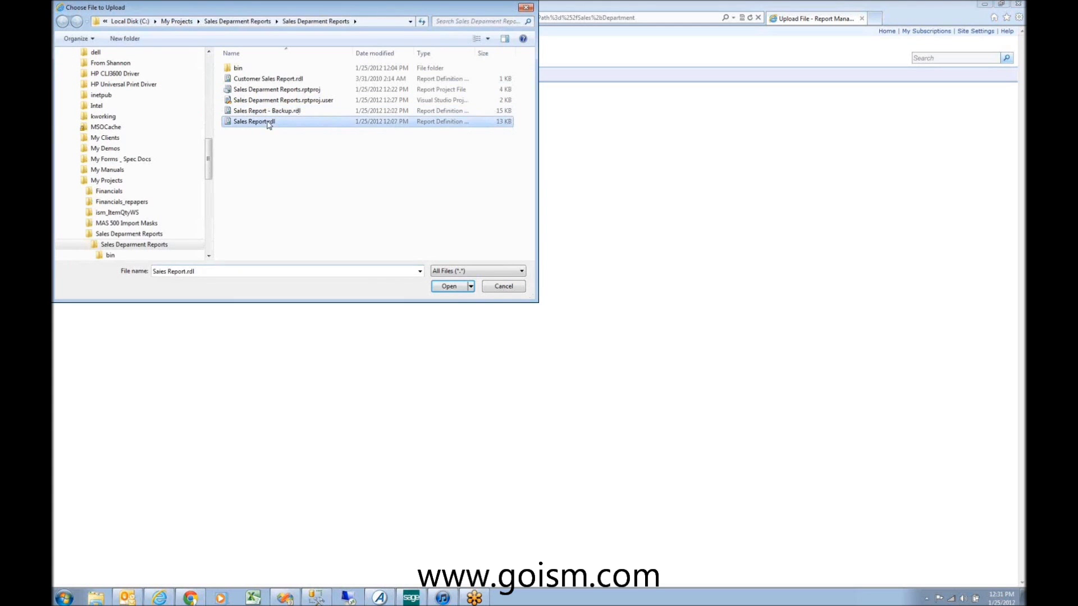
left_click(448, 286)
left_click(82, 149)
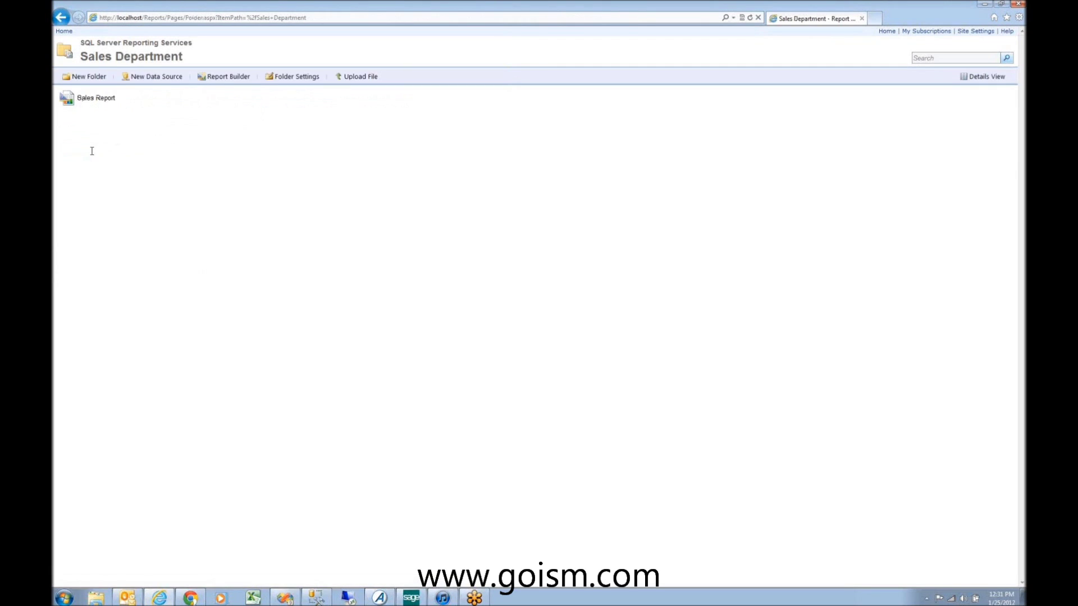
Step: Run the Sales Report briefly and return to the Sales Department folder
left_click(209, 102)
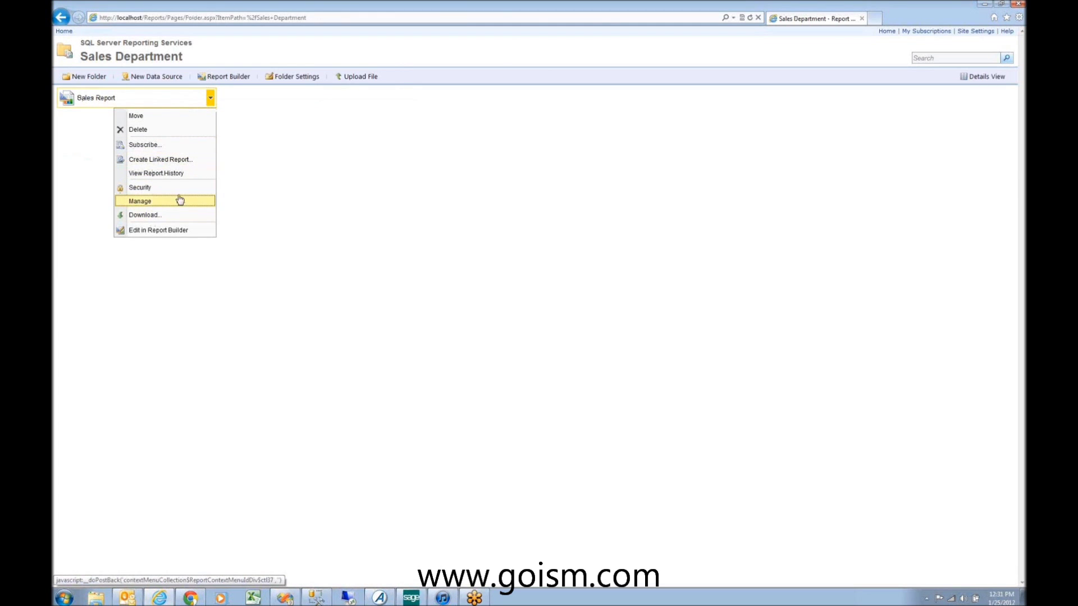
left_click(106, 99)
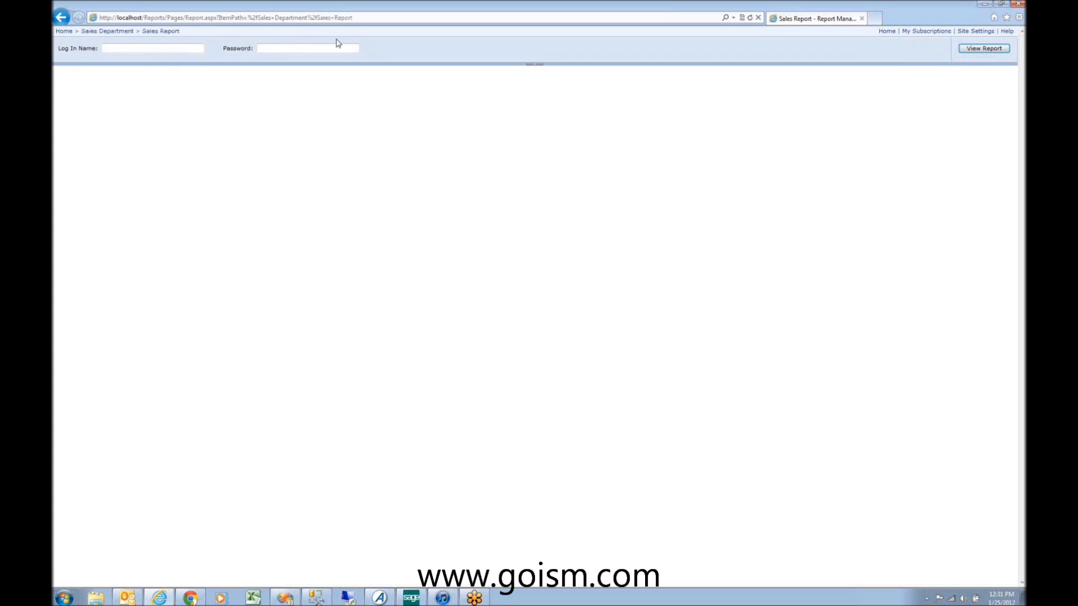
left_click(62, 18)
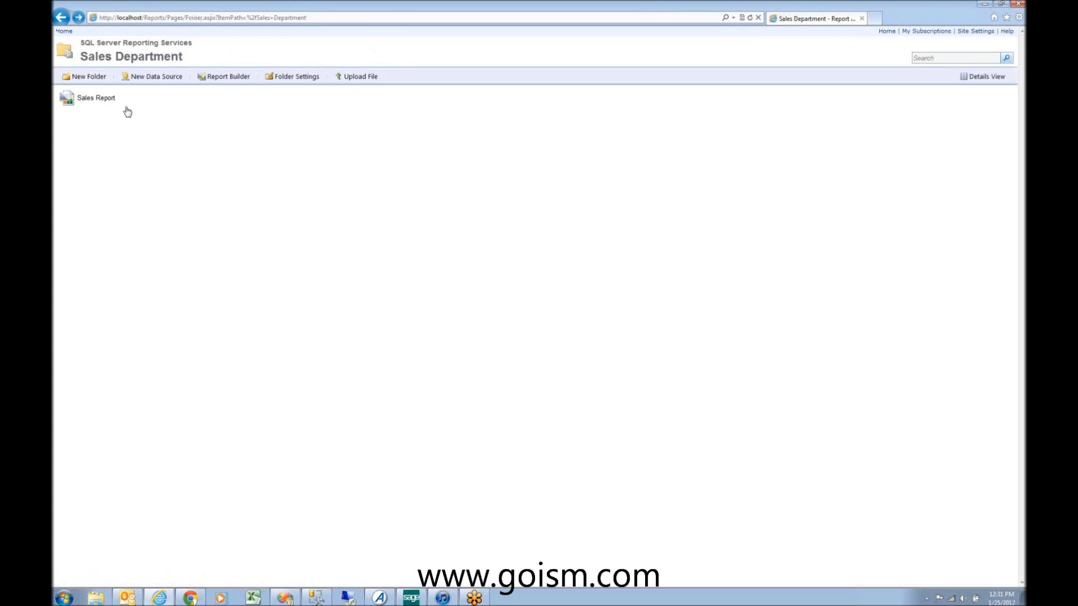
Step: Bind the Sales Report's ds_MAS500 to the shared /Financial Reports/MAS500 data source
left_click(209, 99)
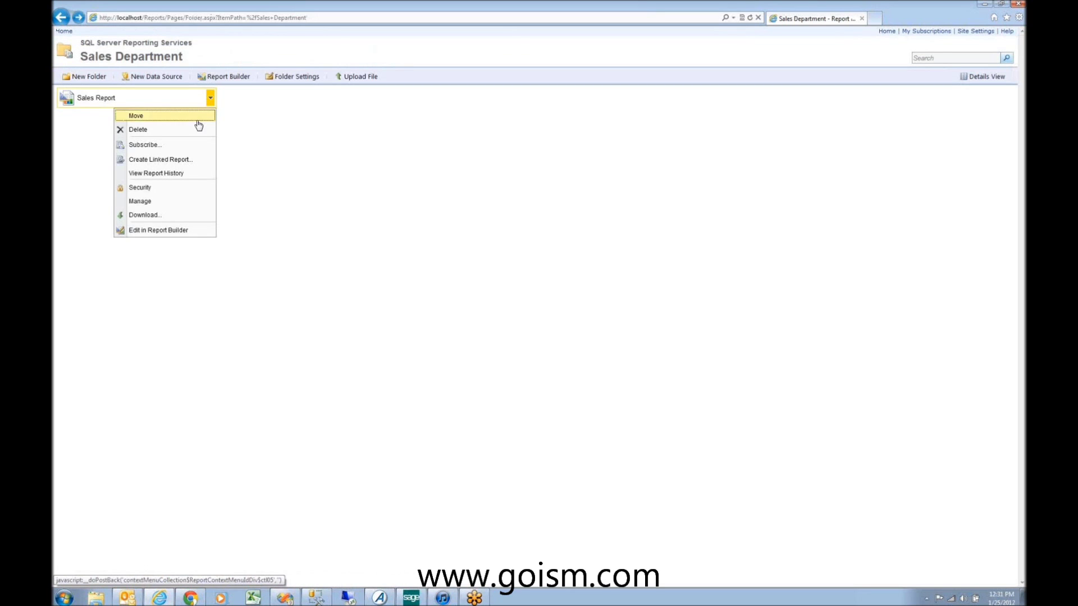
left_click(162, 201)
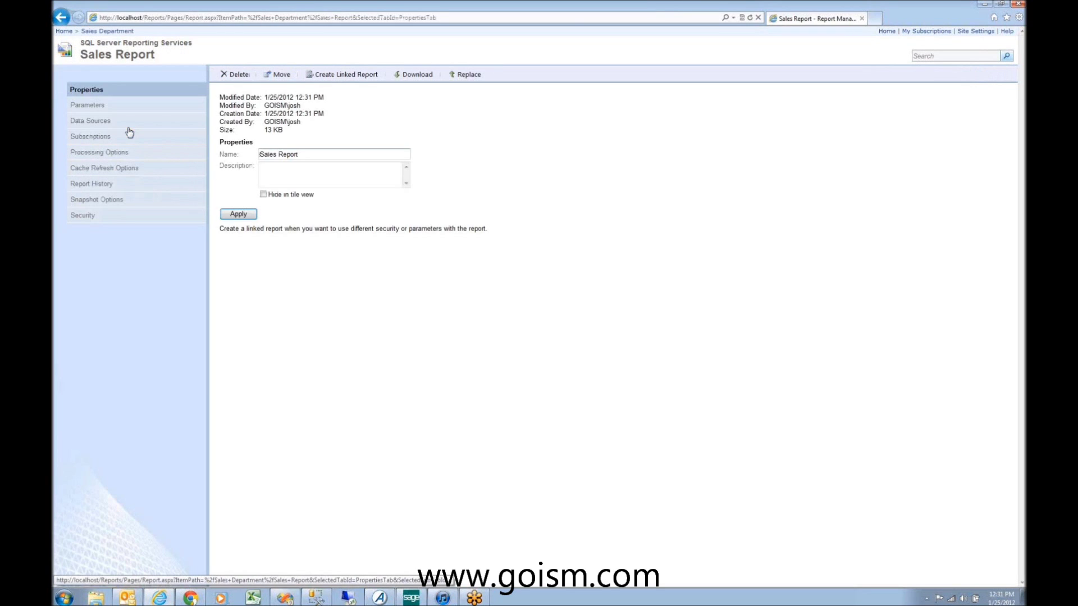
left_click(129, 123)
left_click(261, 111)
left_click(342, 124)
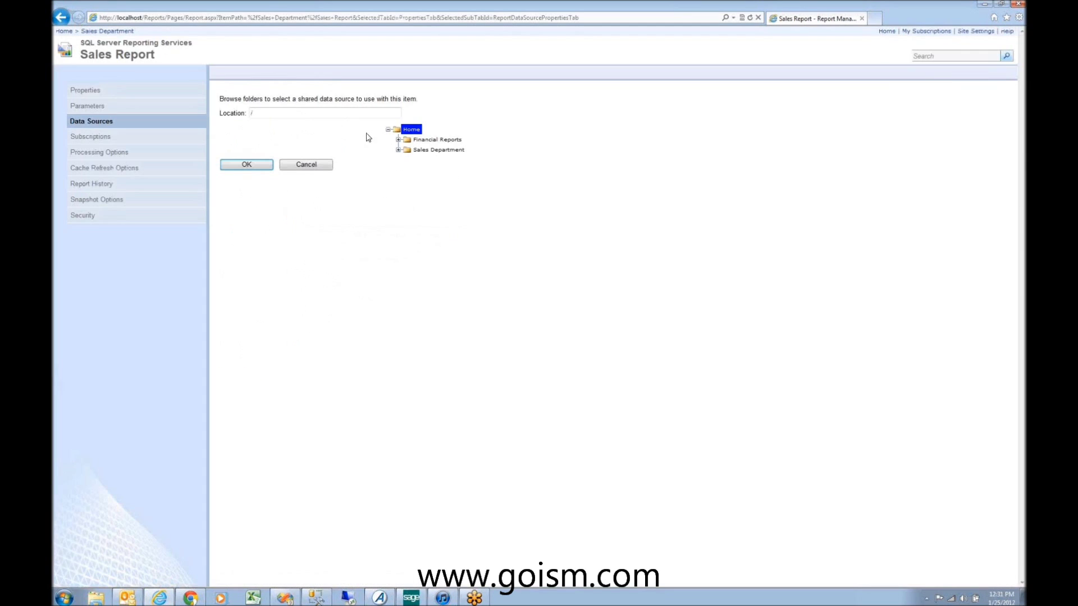
left_click(399, 141)
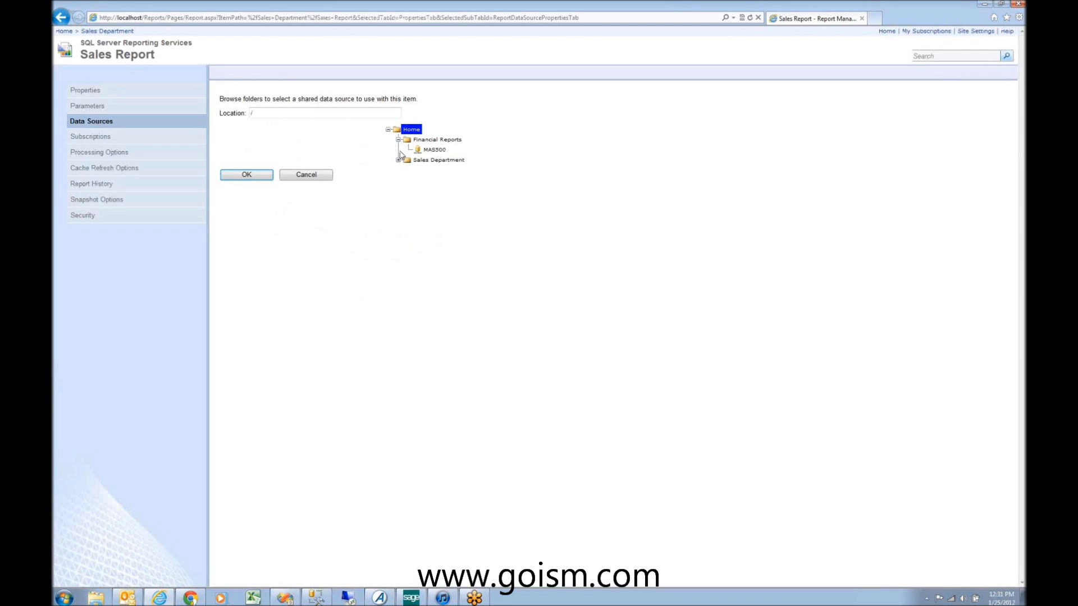
left_click(434, 150)
left_click(248, 175)
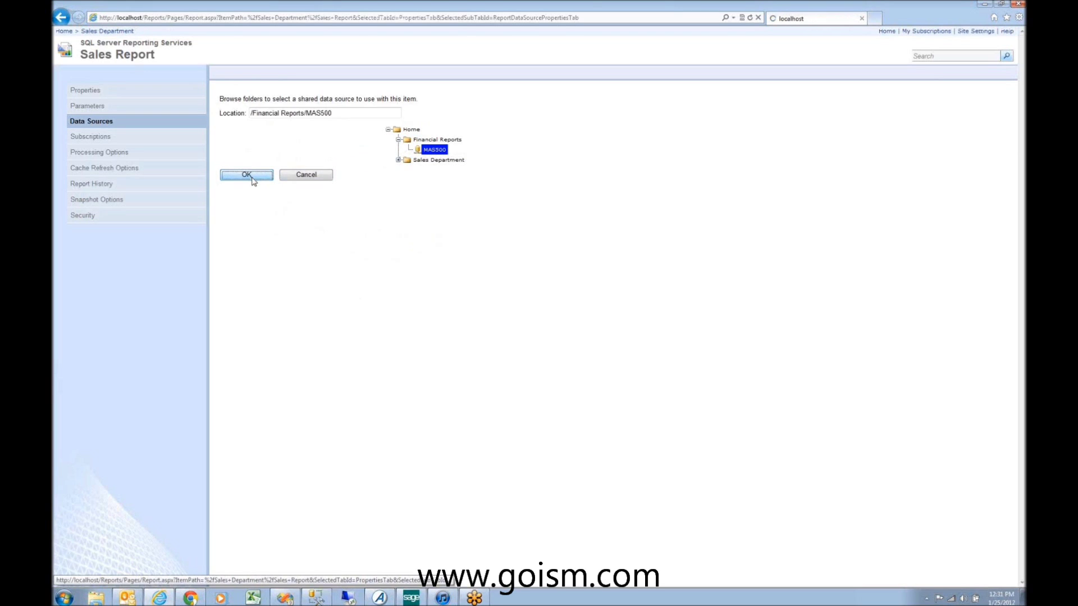
left_click(235, 379)
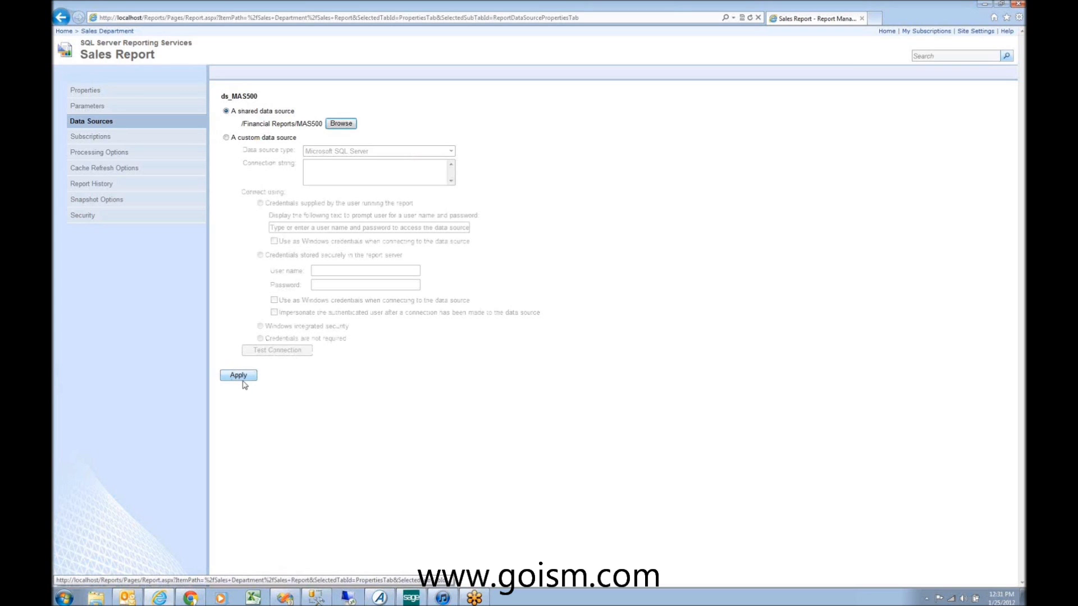
left_click(243, 380)
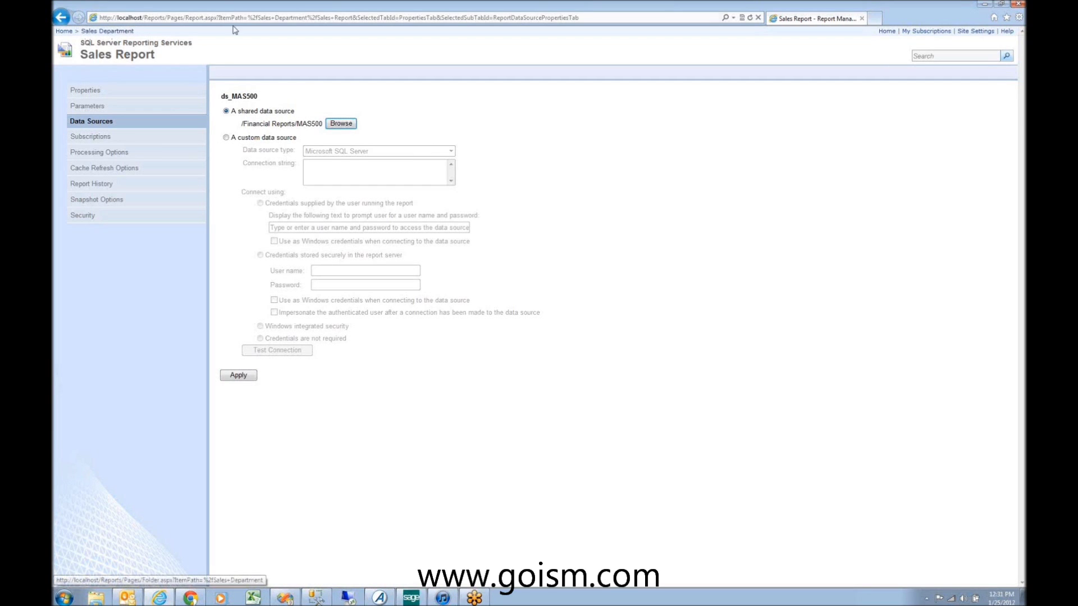
left_click(97, 31)
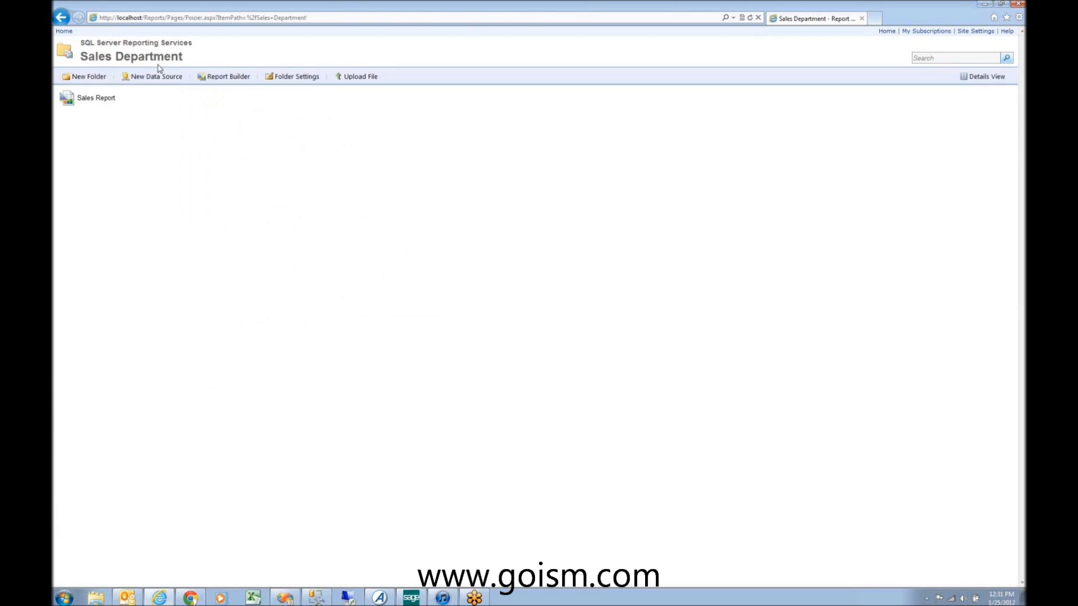
Step: Render the Sales Report for SOA from 7/1/2007 to 1/25/2012 with customers selected
left_click(137, 101)
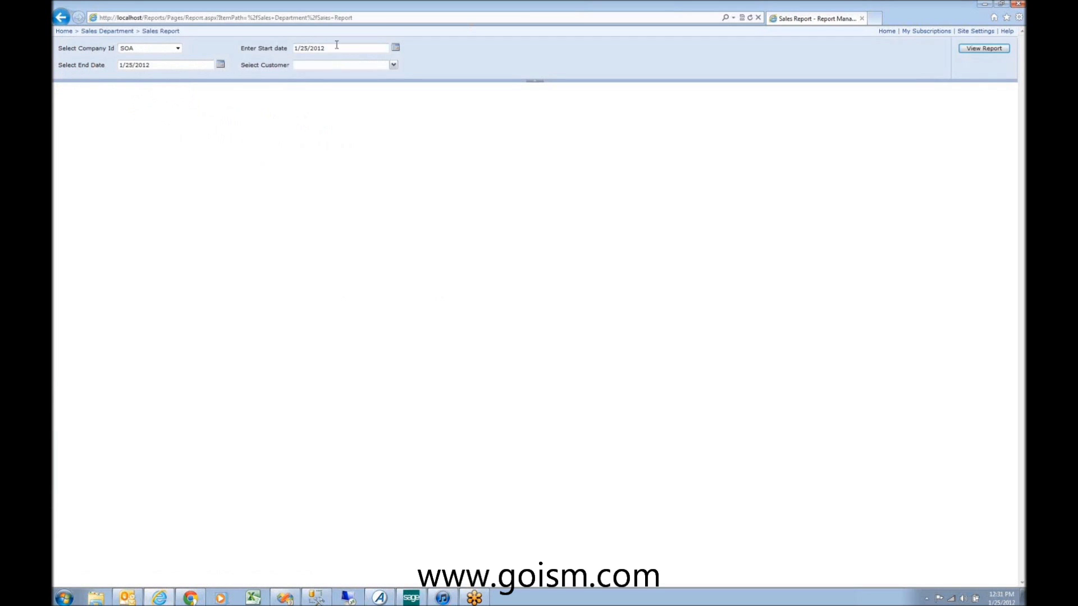
left_click(243, 41)
left_click(394, 66)
left_click(393, 66)
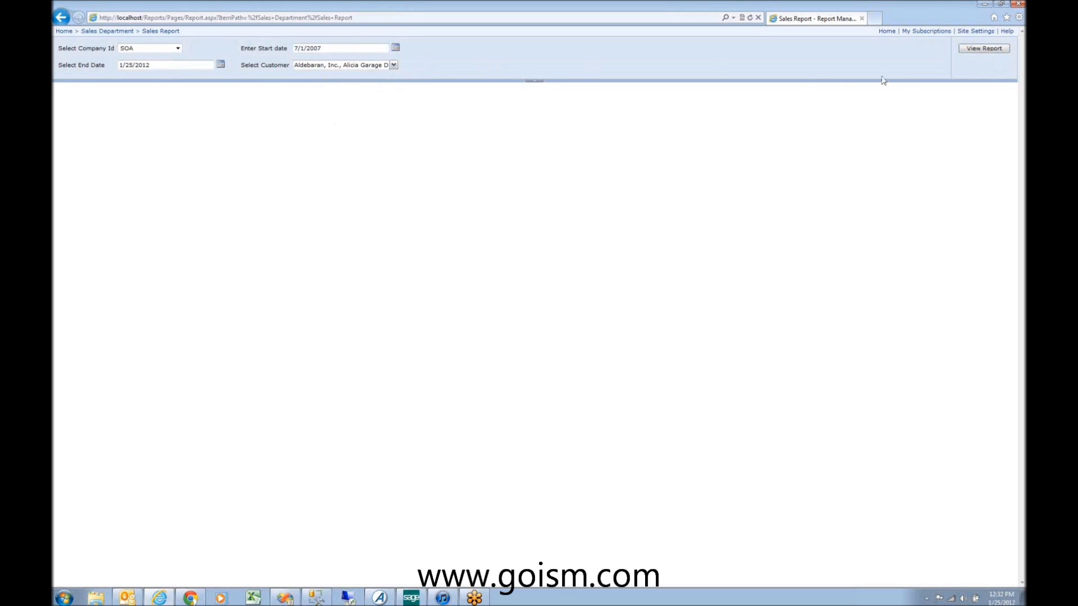
left_click(969, 50)
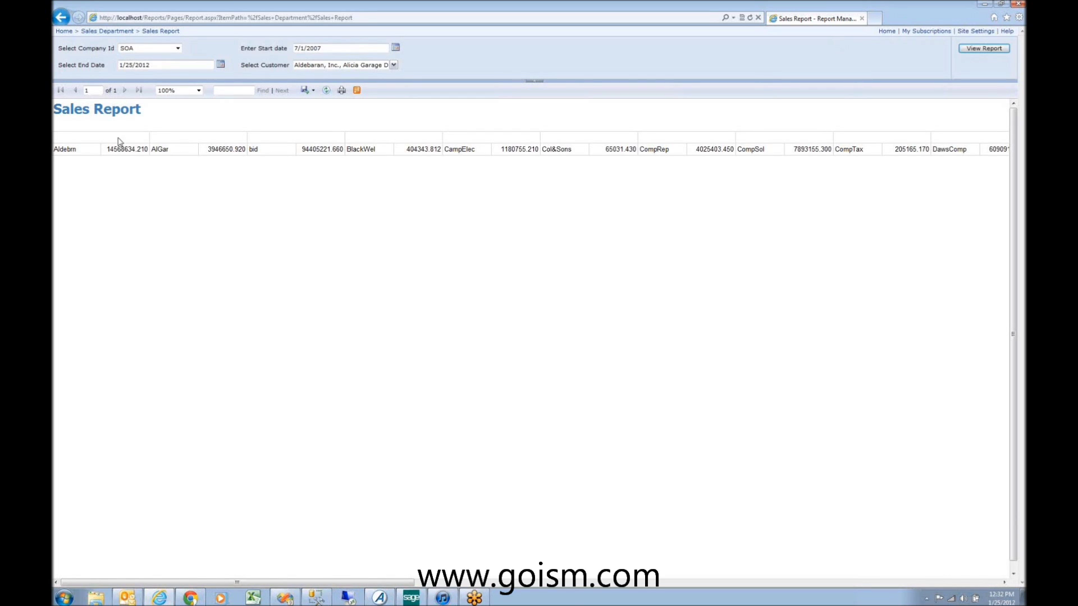
left_click(64, 32)
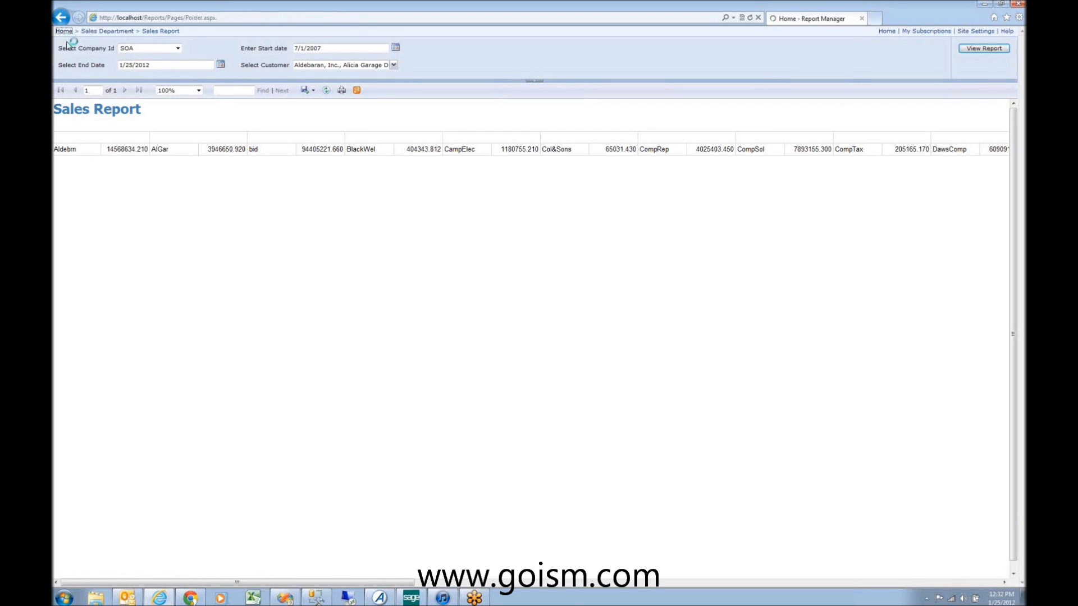
Step: Render Cost of Goods for Repapers for November 2011, then view its properties page
left_click(93, 97)
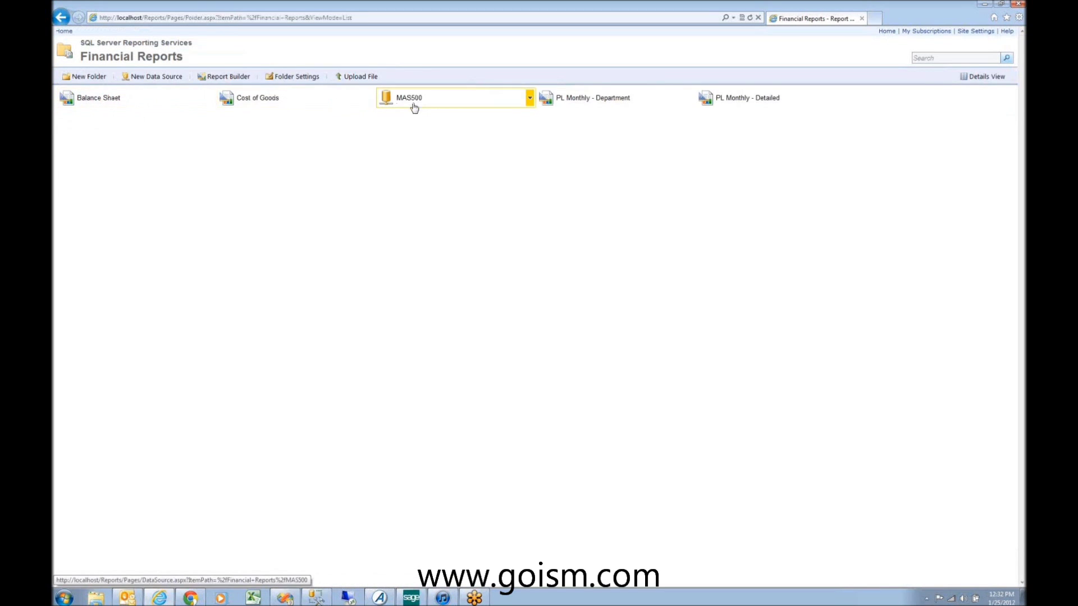
left_click(272, 100)
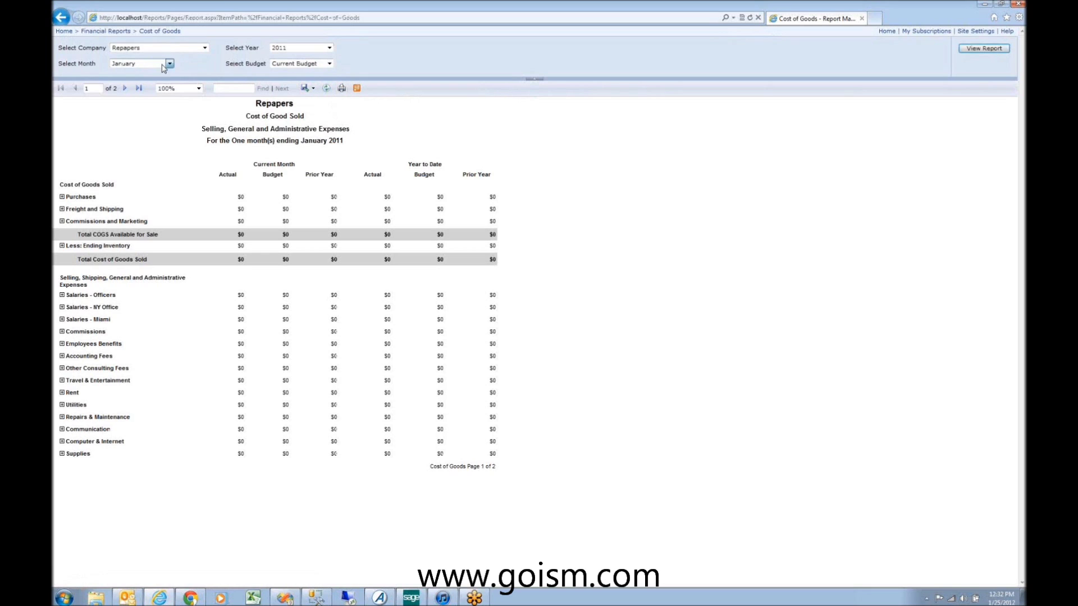
left_click(168, 64)
left_click(138, 140)
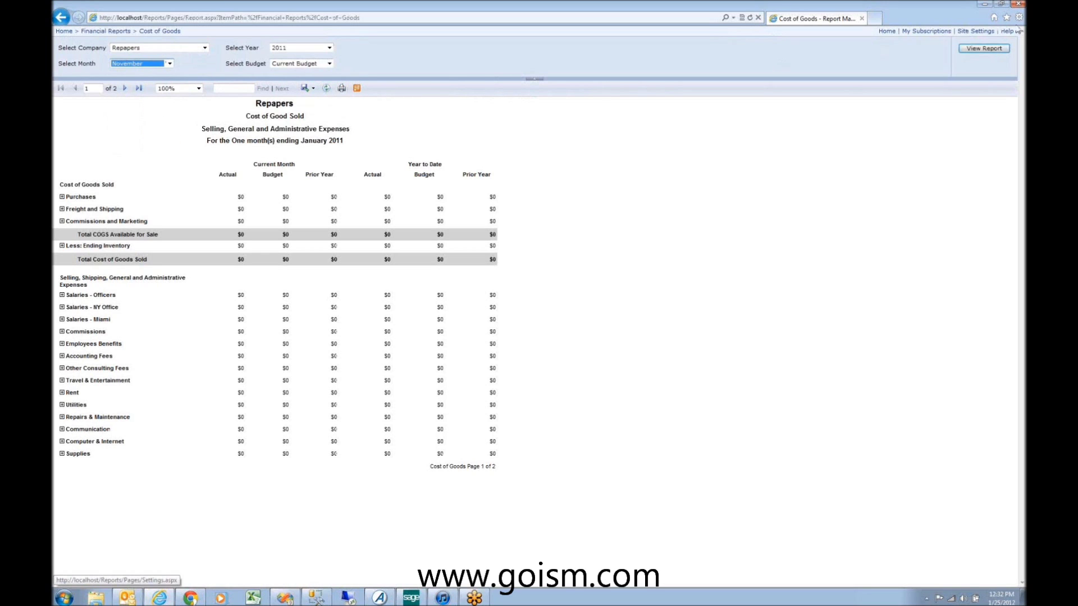
left_click(986, 48)
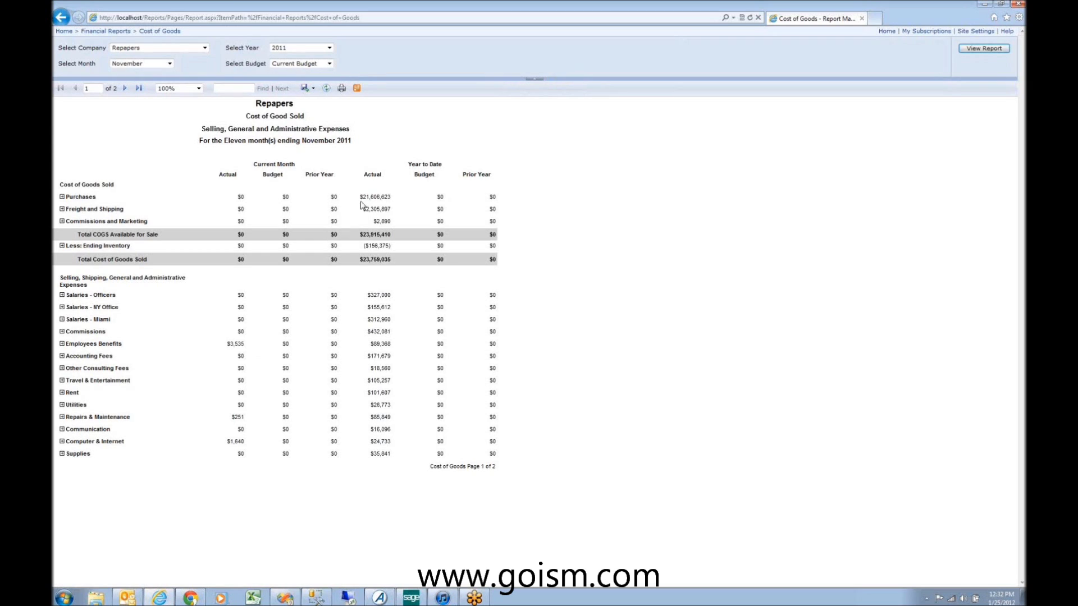
left_click(155, 30)
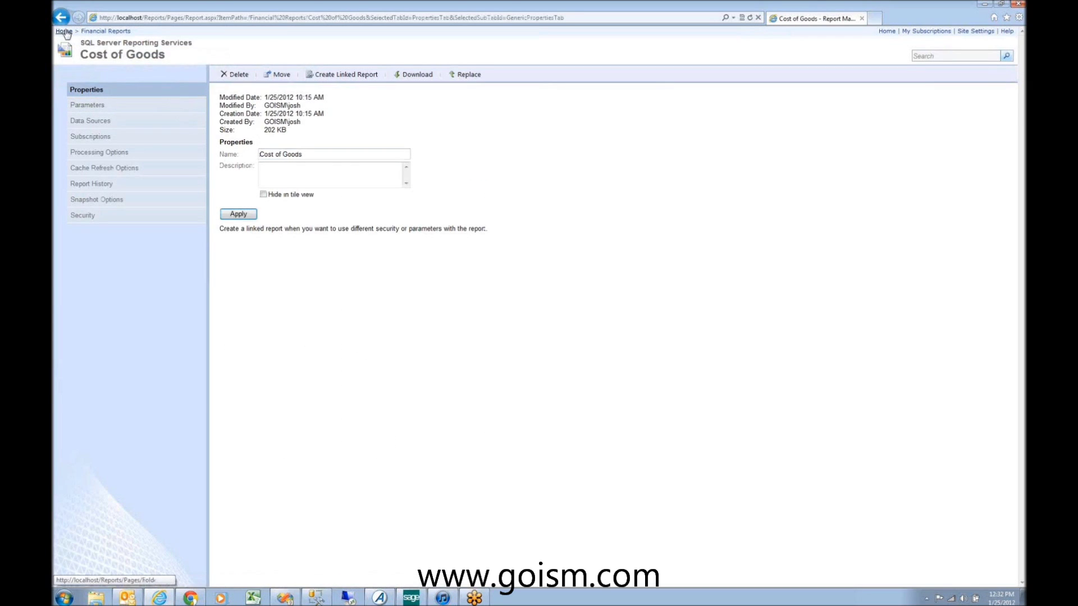
left_click(63, 31)
Step: Open the Sales Report, review its security roles, then view its snapshot options
left_click(234, 100)
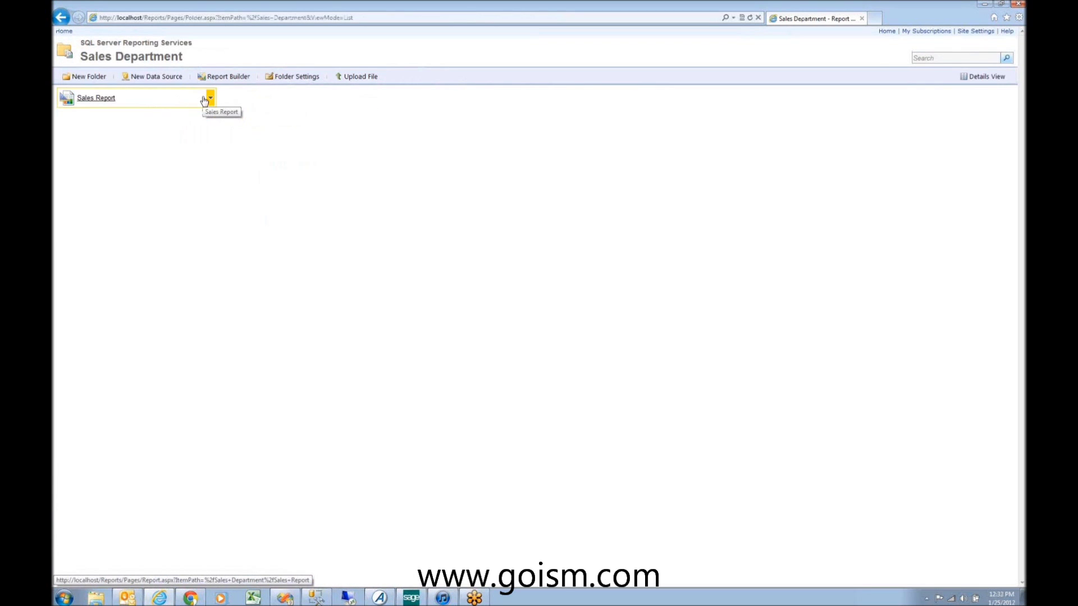
left_click(205, 100)
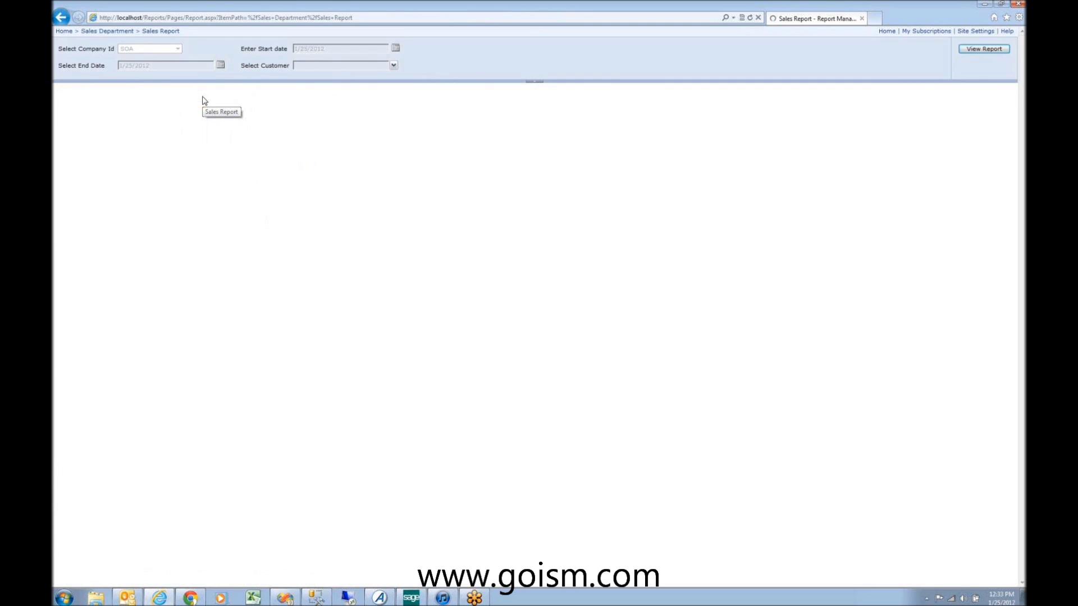
left_click(60, 17)
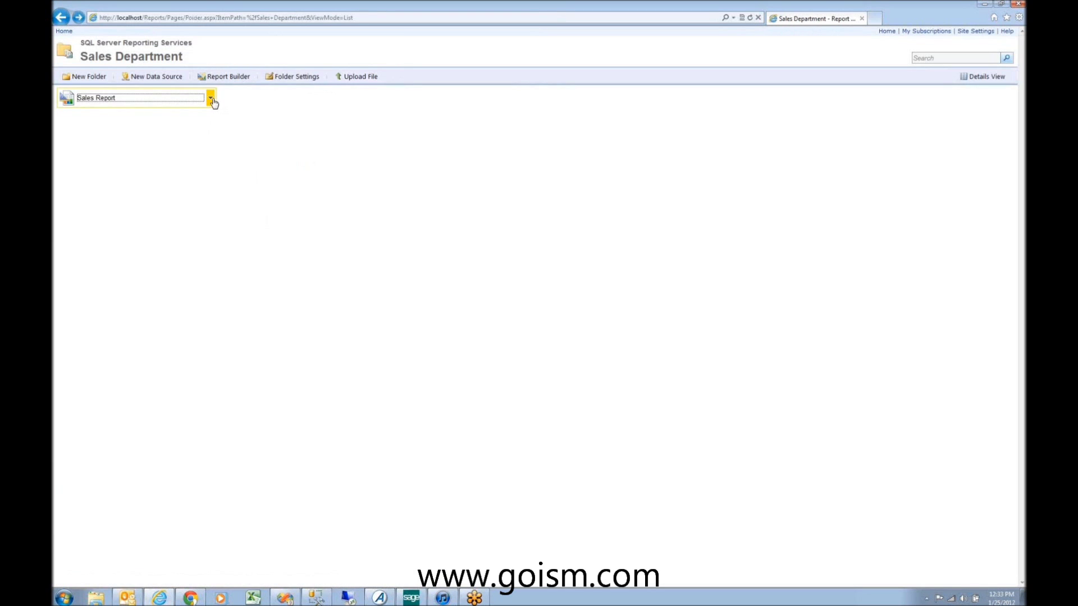
left_click(210, 100)
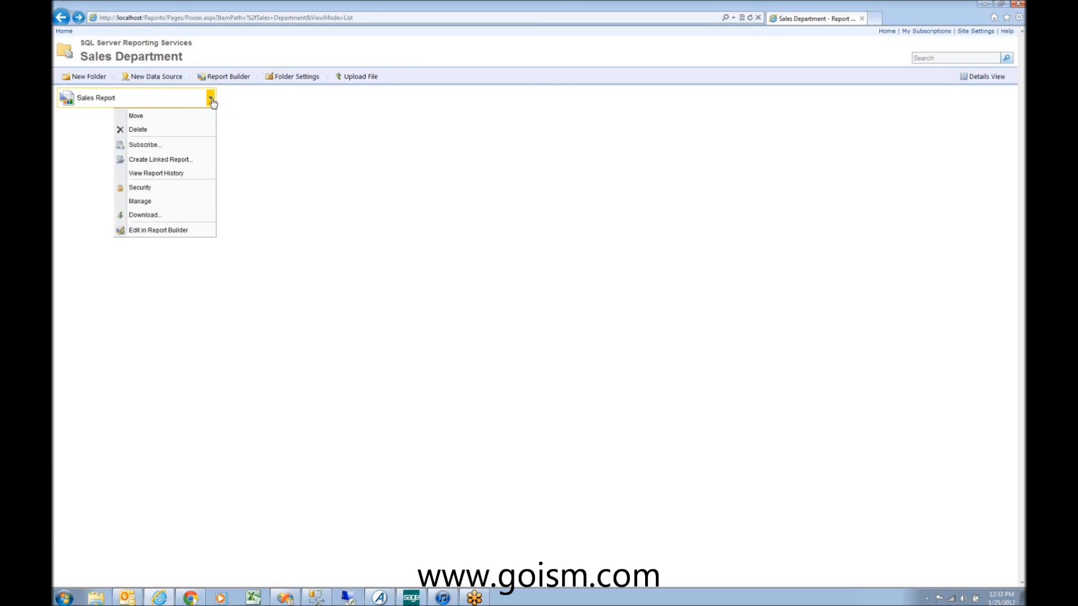
left_click(184, 189)
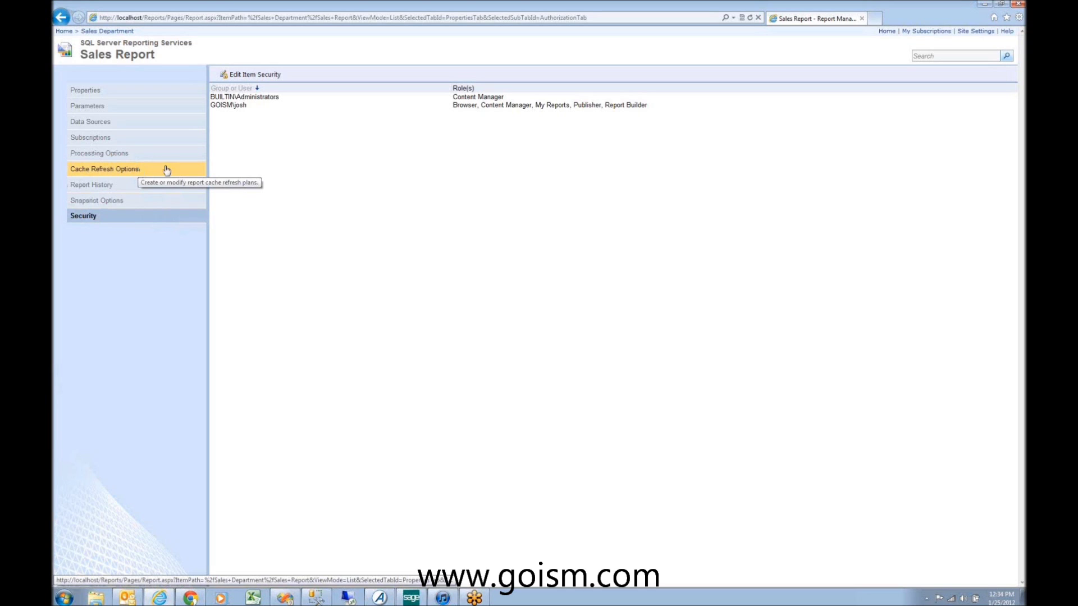
left_click(163, 207)
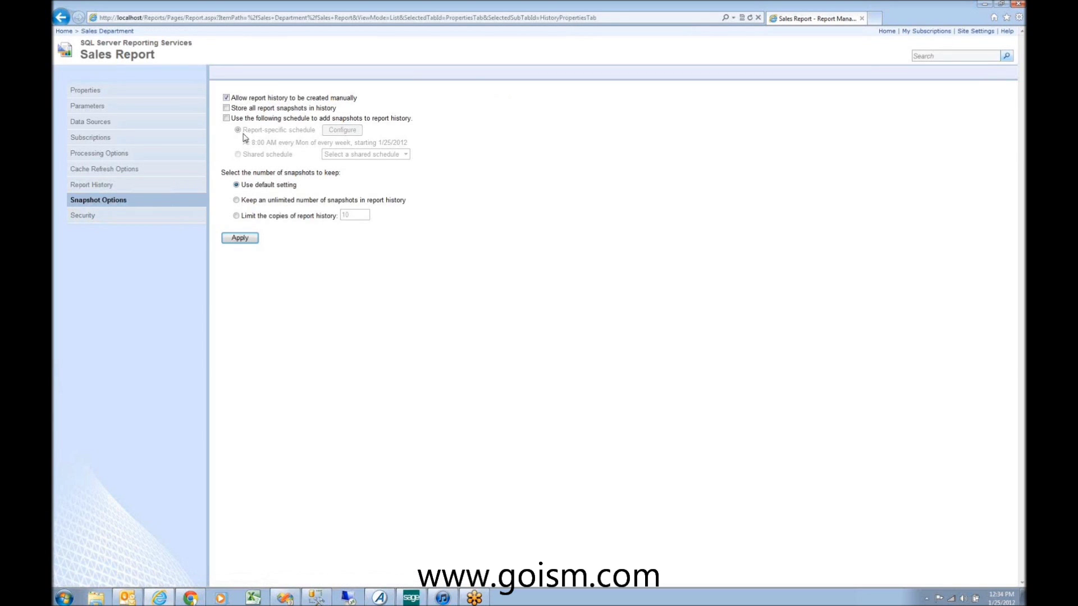
Step: Enable scheduled snapshots to report history, view the schedule settings, then return to Sales Department
left_click(226, 117)
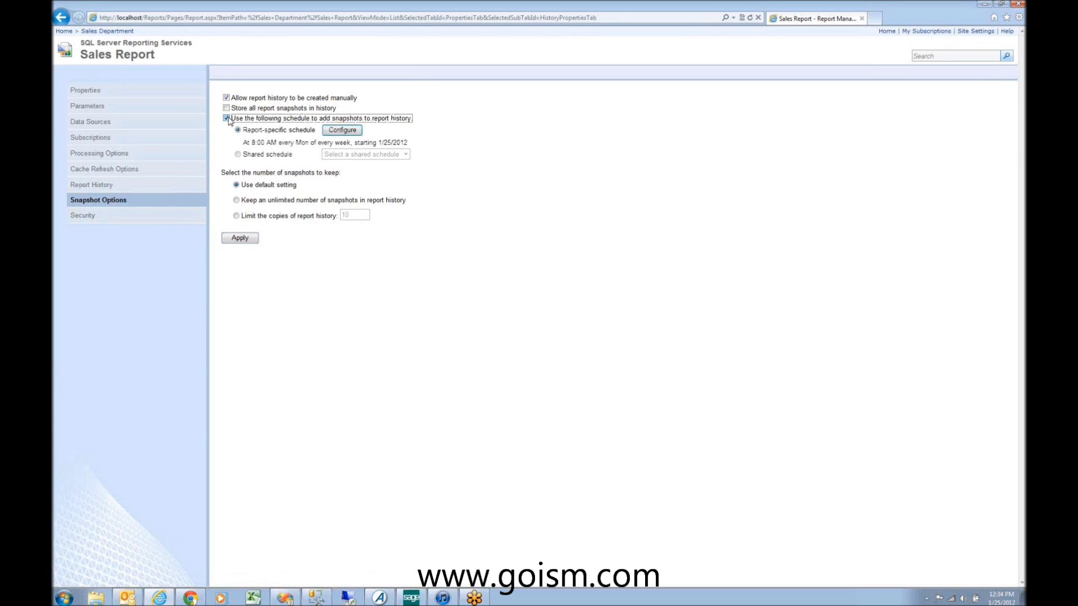
left_click(340, 130)
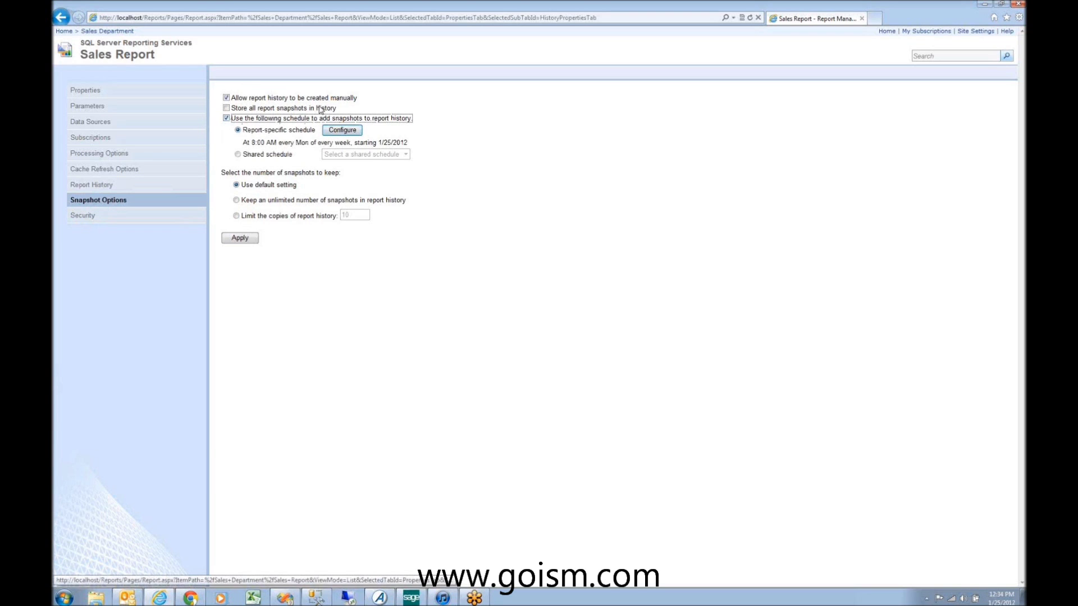
left_click(104, 31)
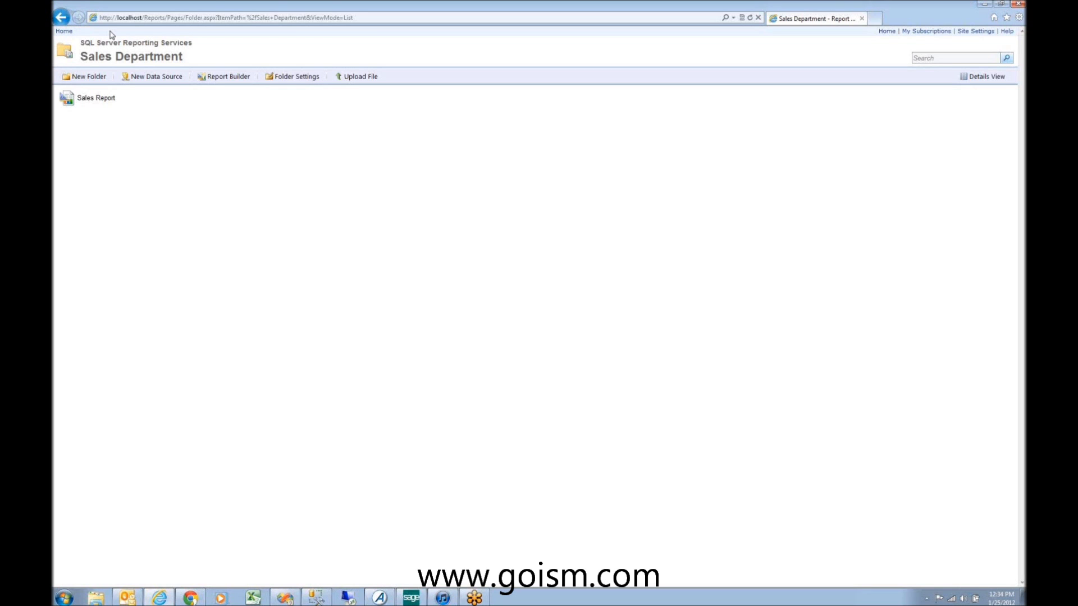
Step: Show System Manager's Maintenance tasks in Sage ERP MAS 500, then switch to SQL Server Management Studio
left_click(412, 598)
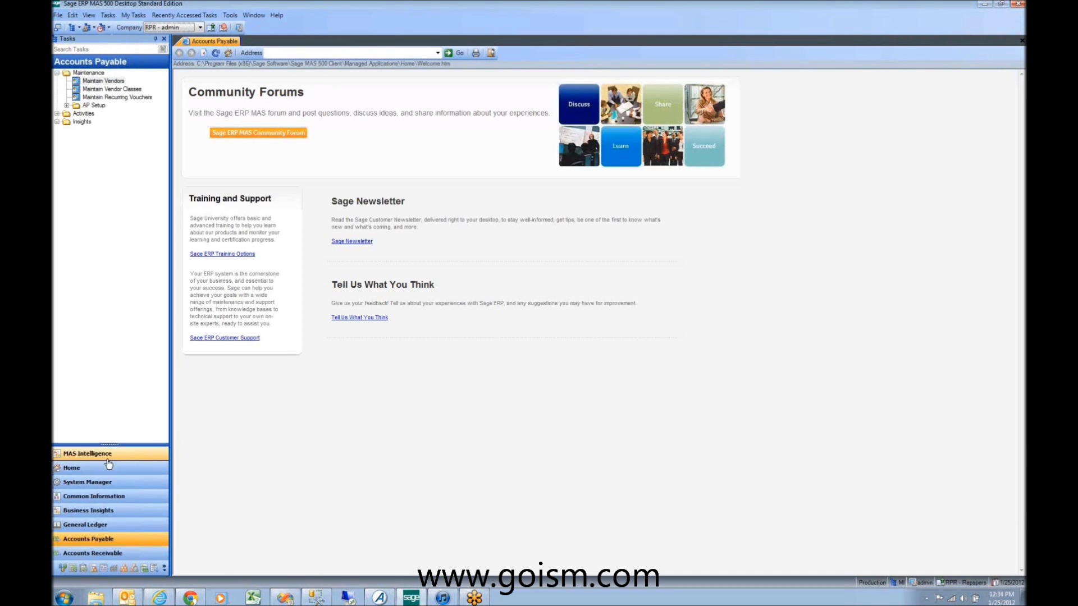
left_click(98, 484)
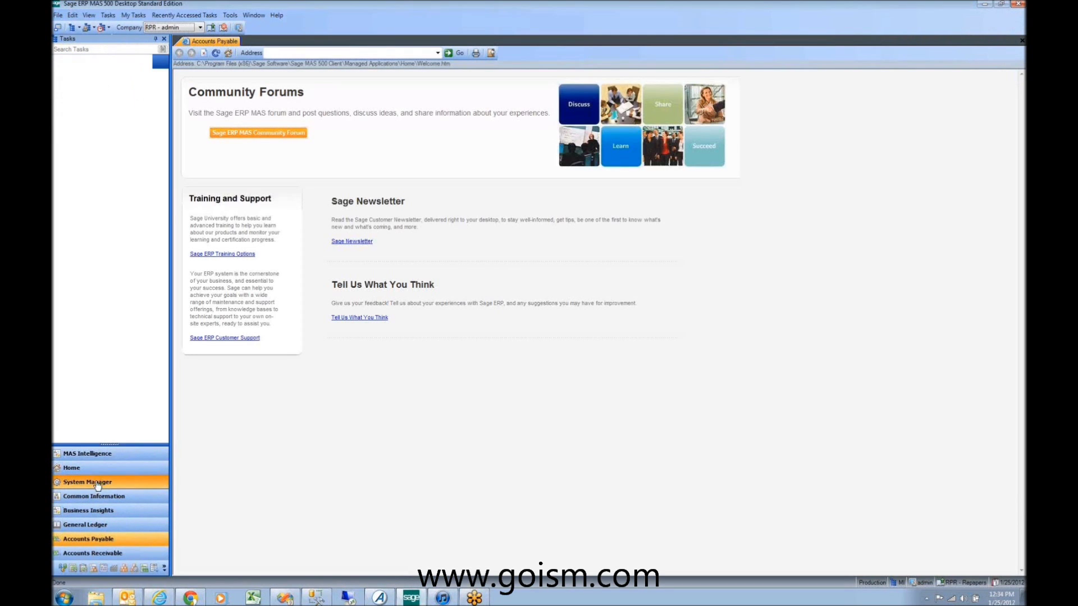
left_click(93, 106)
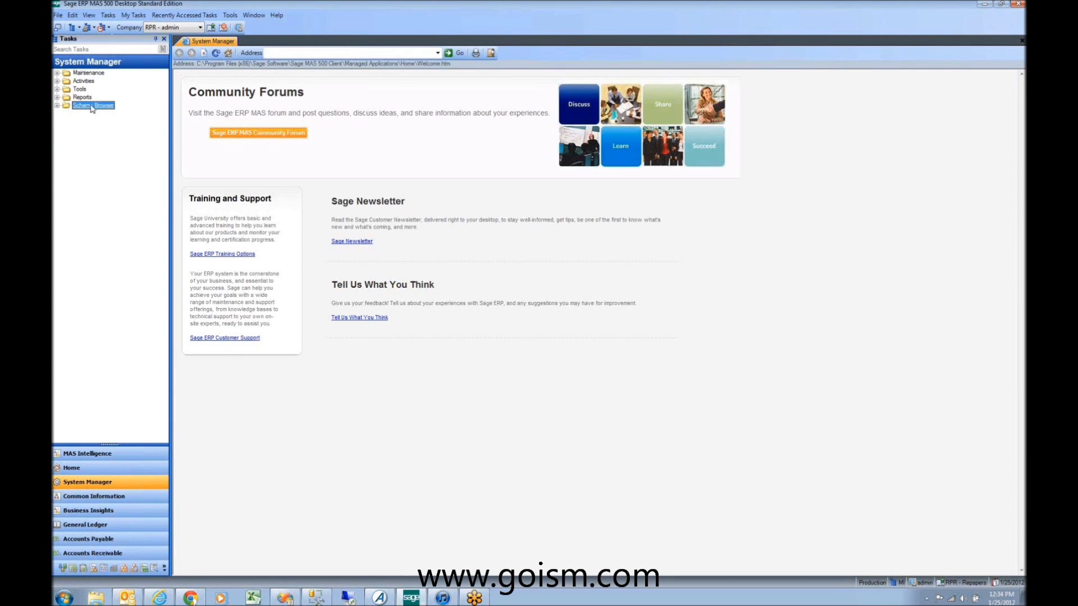
double_click(89, 73)
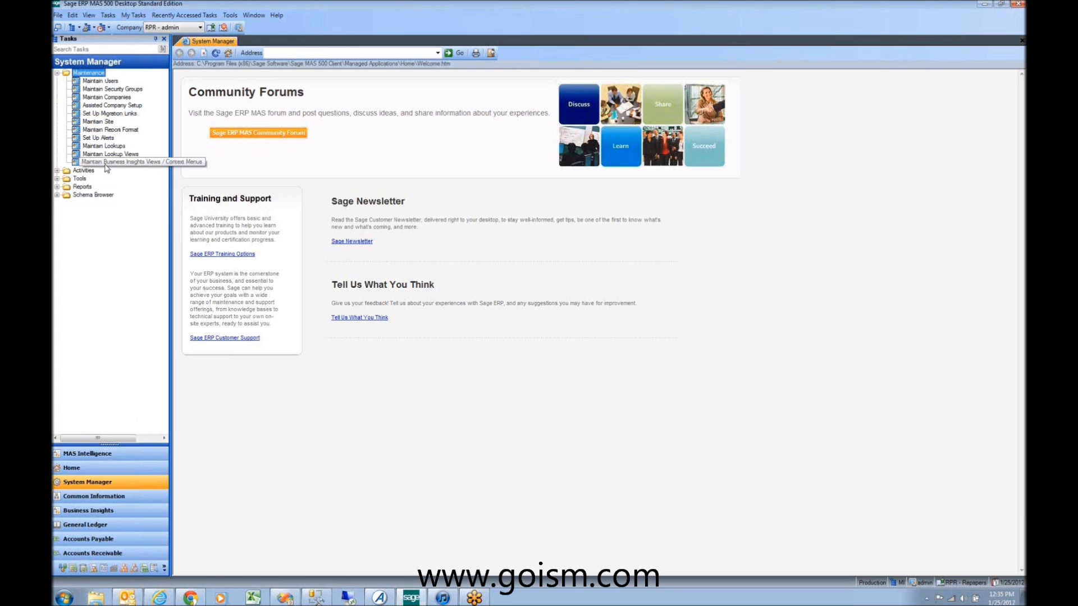
left_click(318, 600)
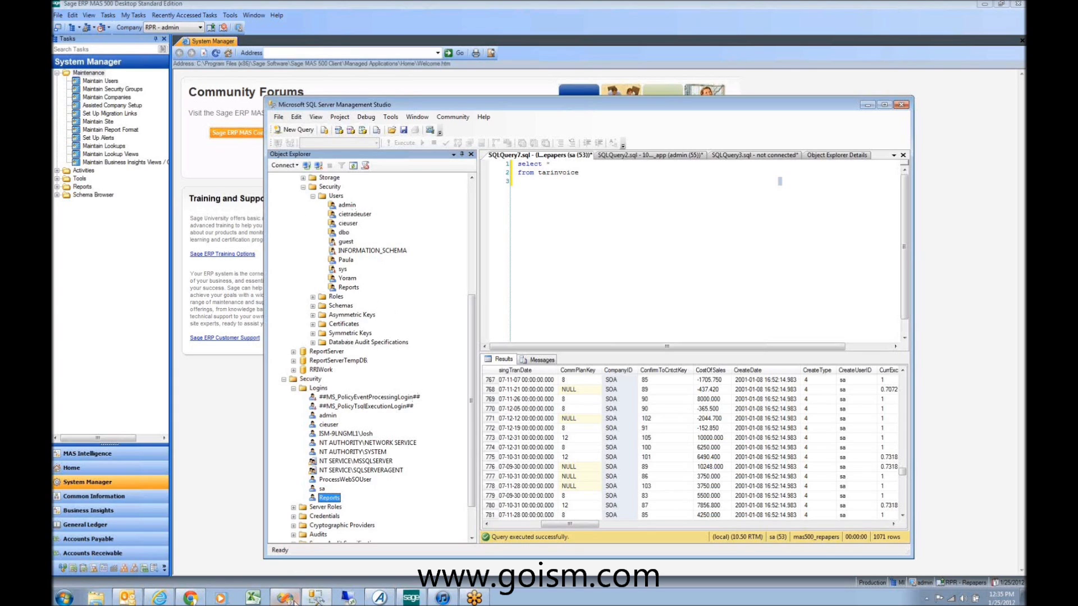
Step: Go from the Sales Report design in Visual Studio back to Report Manager's Sales Department folder in Chrome
left_click(348, 596)
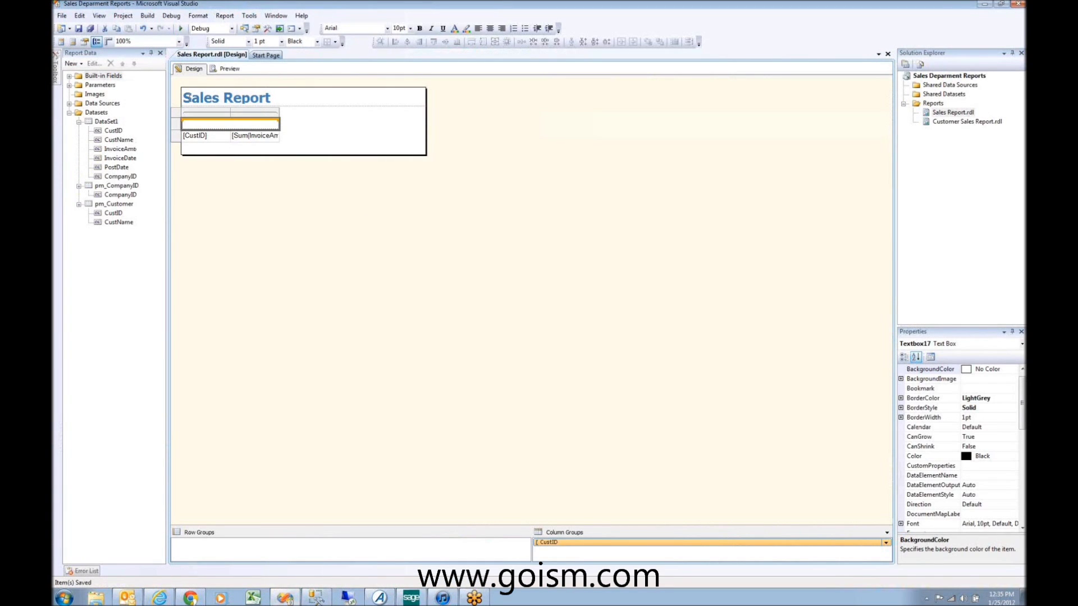
left_click(192, 598)
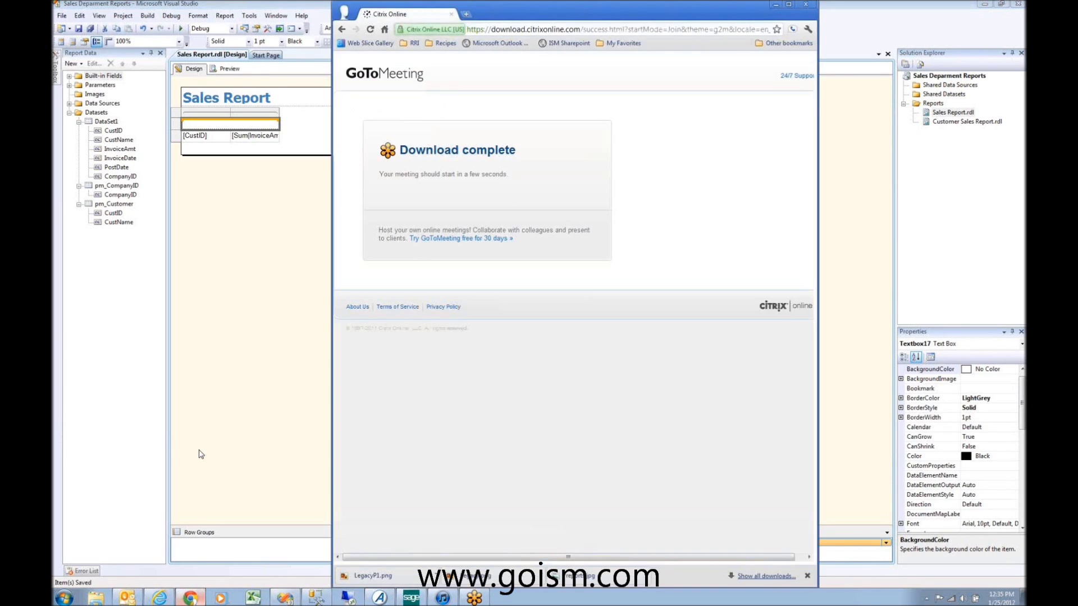
left_click(160, 598)
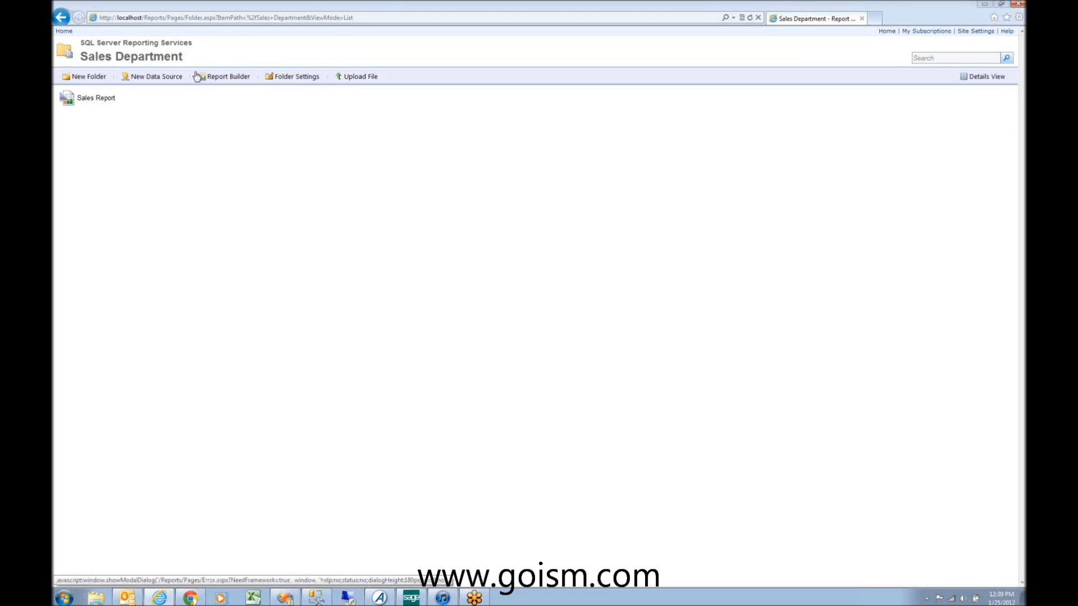
Step: Open the Sales Report and set its start date to 07/01/2007 and end date to 07/31/2007
left_click(90, 99)
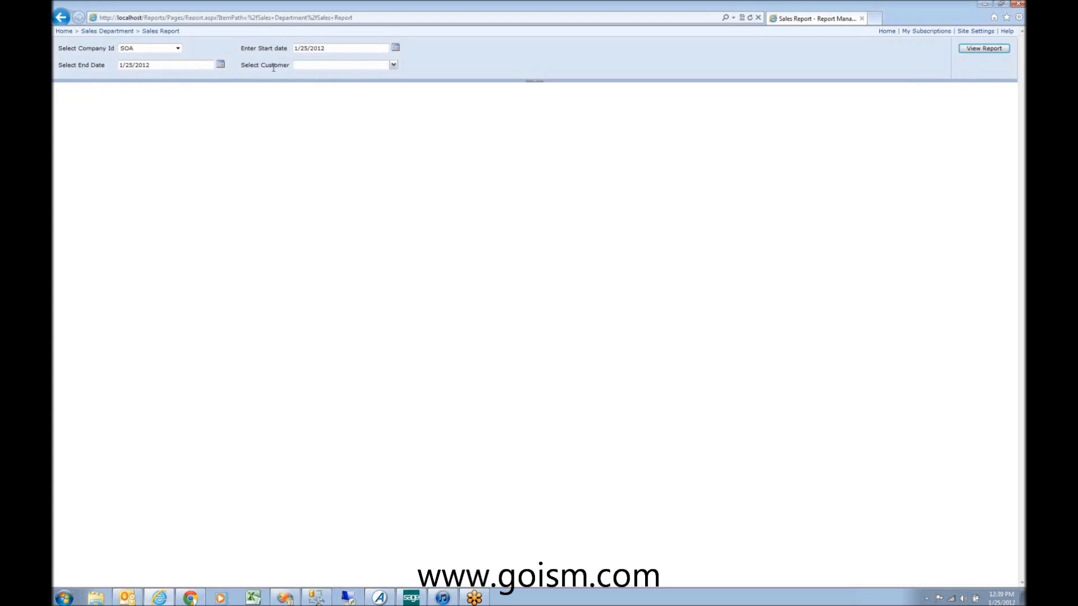
triple_click(337, 48)
left_click(334, 49)
key("ctrl+a")
type("07/01/")
type("2007")
left_click(155, 66)
key("ctrl+a")
type("07/31/2007")
left_click(424, 63)
Step: Review the customer list prompt, then return to the Sales Report design in Visual Studio
left_click(394, 66)
scroll(377, 101, "down", 2)
scroll(378, 84, "up", 2)
scroll(378, 90, "down", 3)
scroll(382, 93, "up", 3)
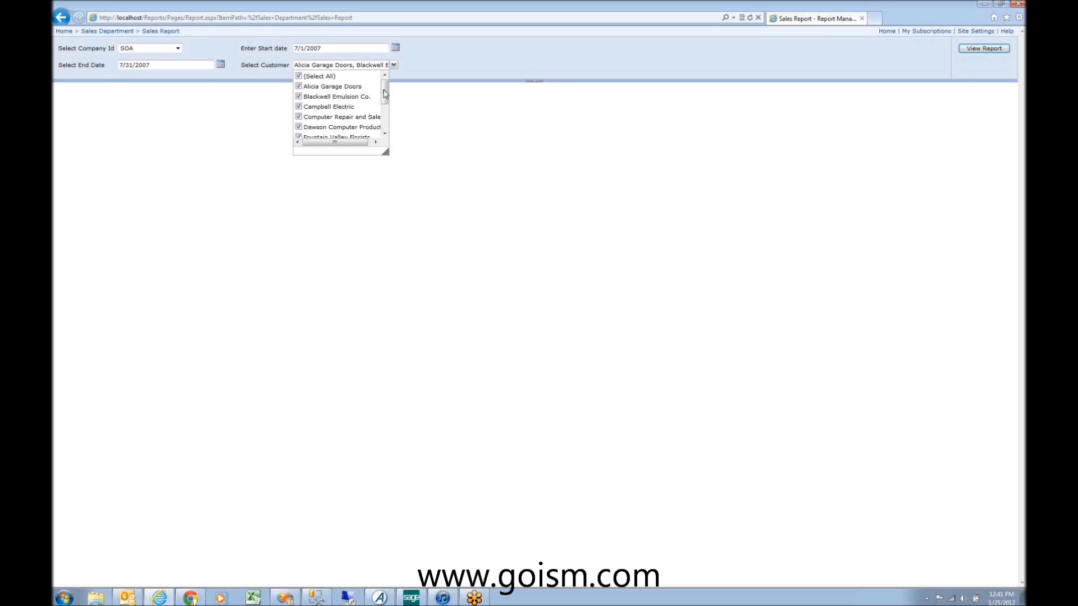
left_click(284, 597)
left_click(194, 69)
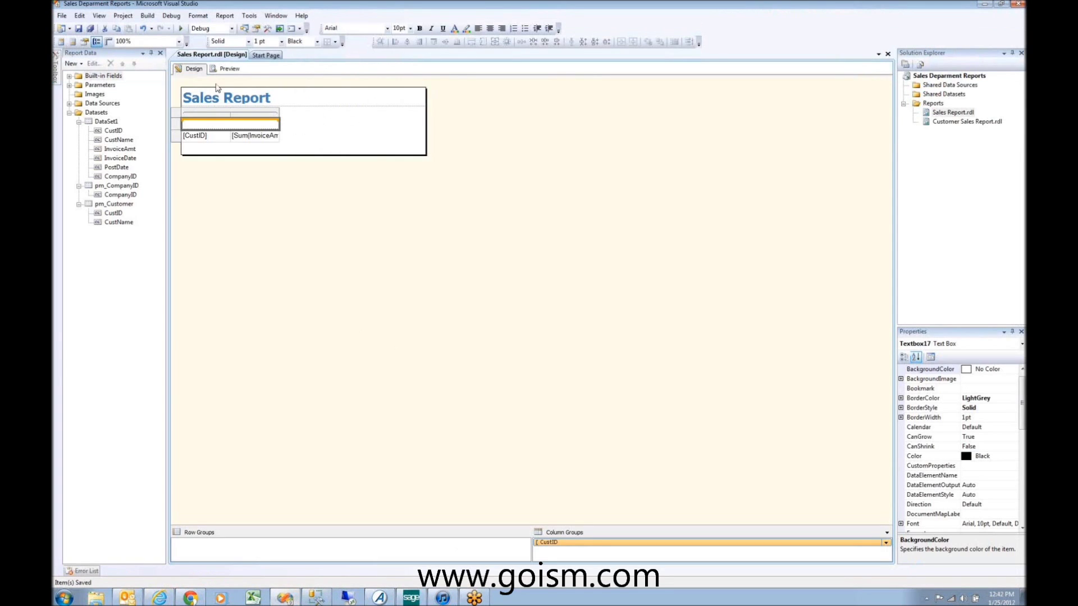
Step: Inspect the pm_Customer dataset and the Sales Report.rdl context menu without running anything
left_click(117, 206)
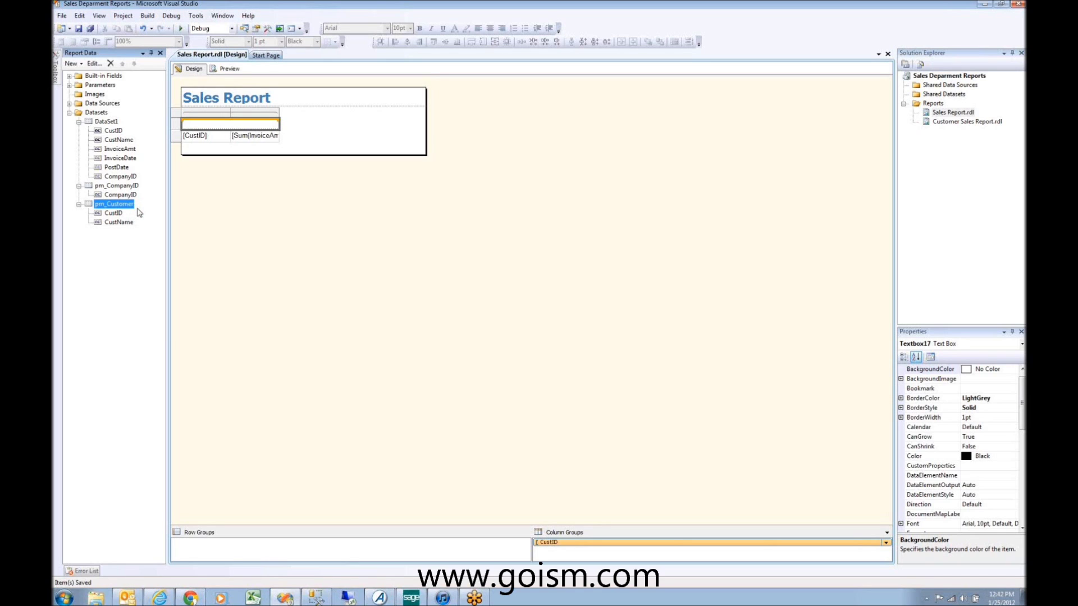
left_click(587, 204)
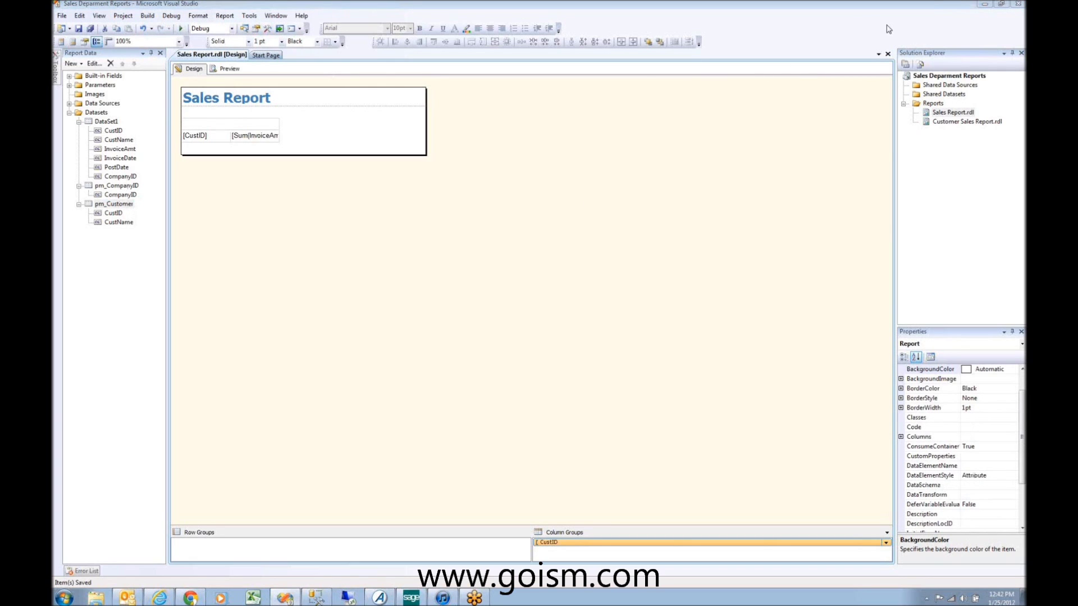
right_click(938, 112)
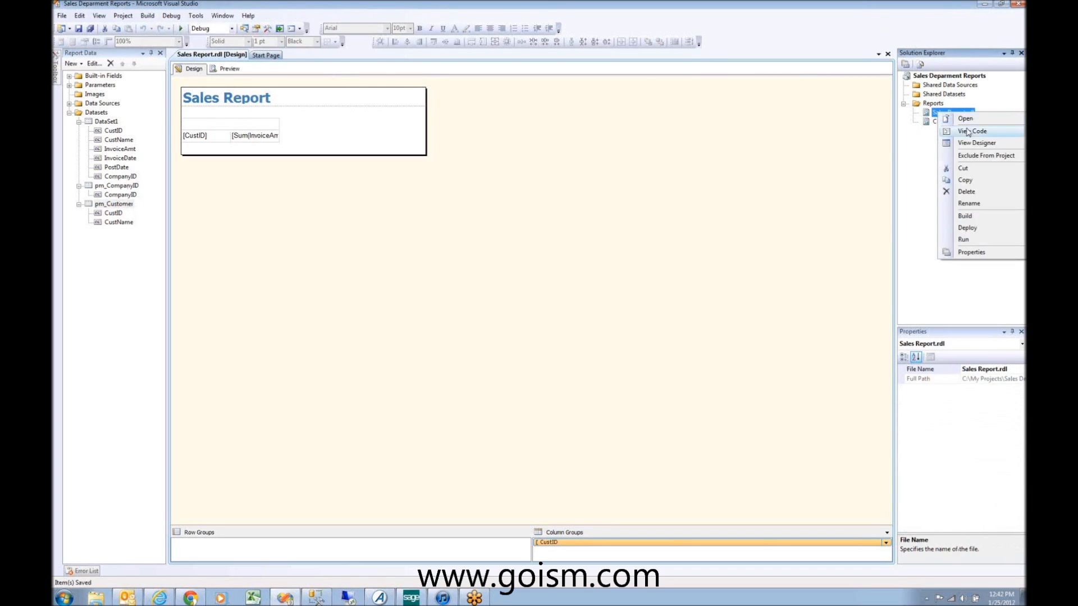
key("Escape")
Step: Paste a Copy of Sales Report.rdl into the report project and check the pm_CompanyID field
right_click(925, 75)
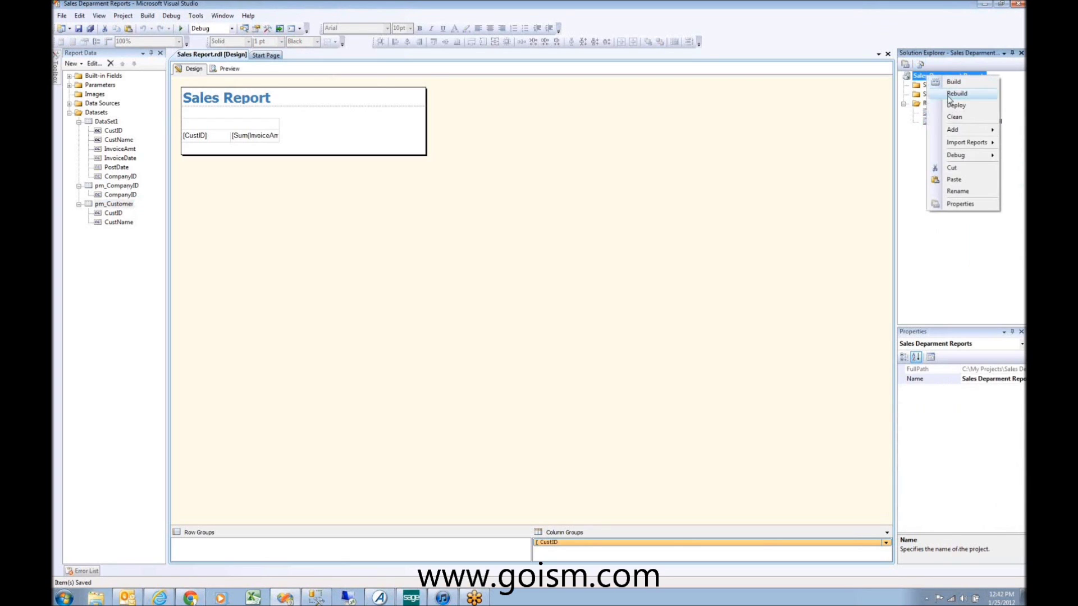
left_click(964, 183)
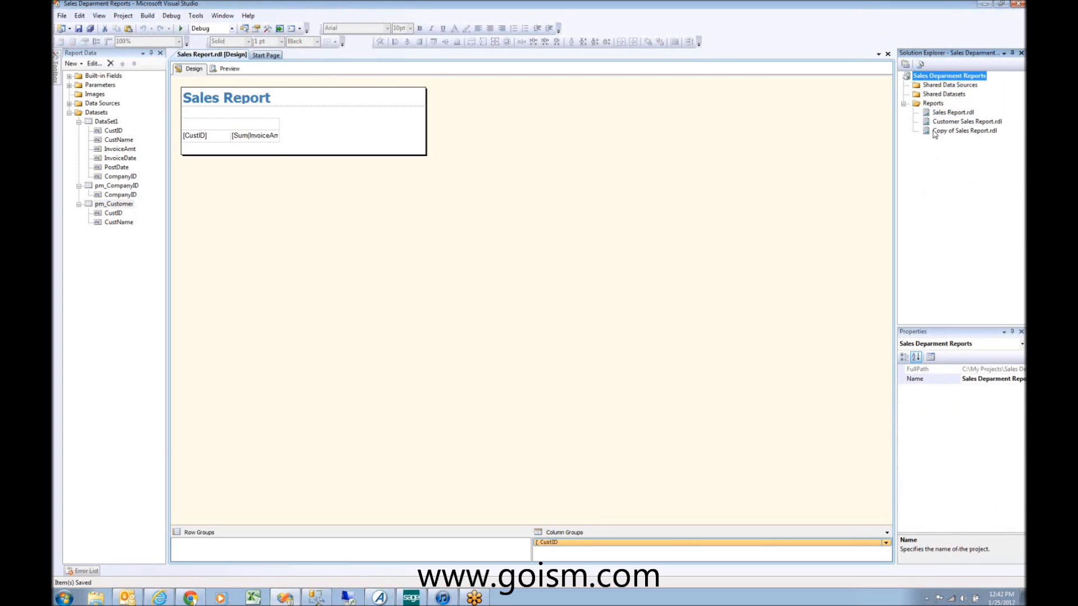
left_click(117, 195)
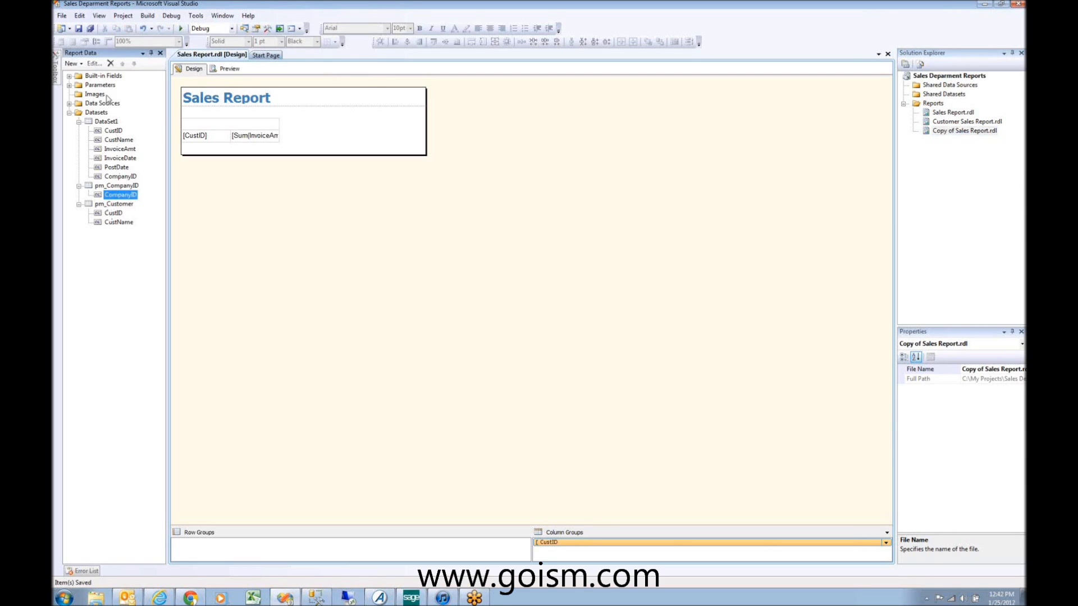
left_click(89, 86)
Step: Add a specified available value labelled SOA to the Company parameter, which fails because its value is null
double_click(87, 87)
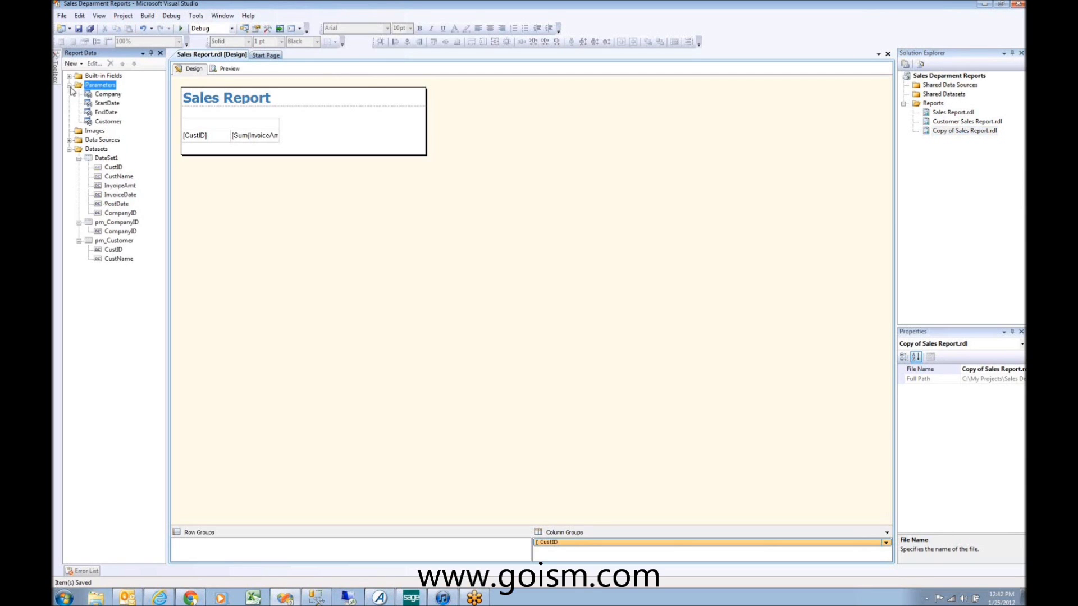
double_click(107, 94)
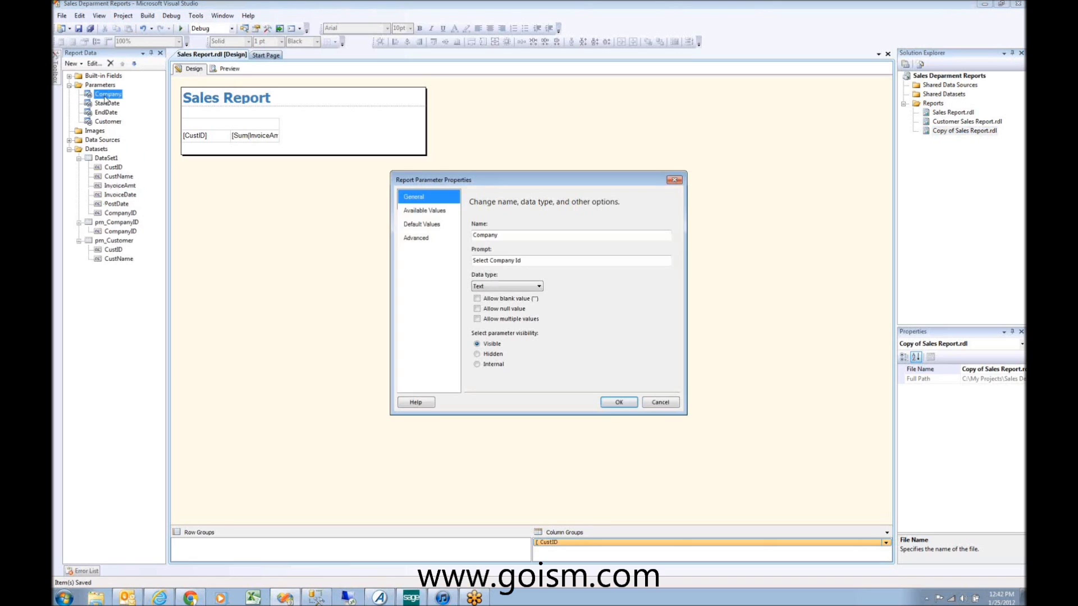
left_click(425, 215)
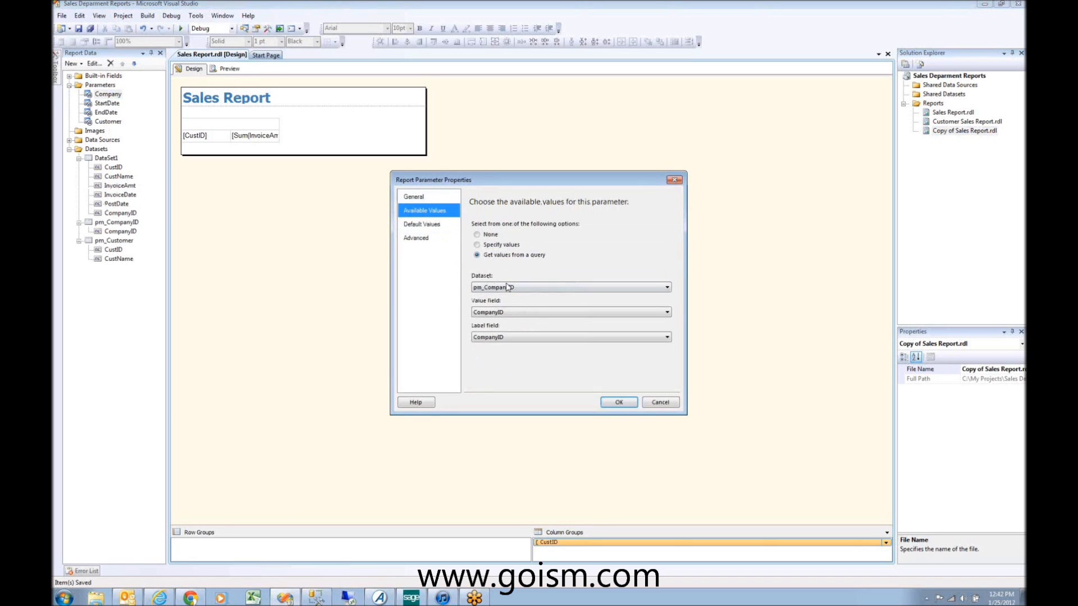
left_click(489, 245)
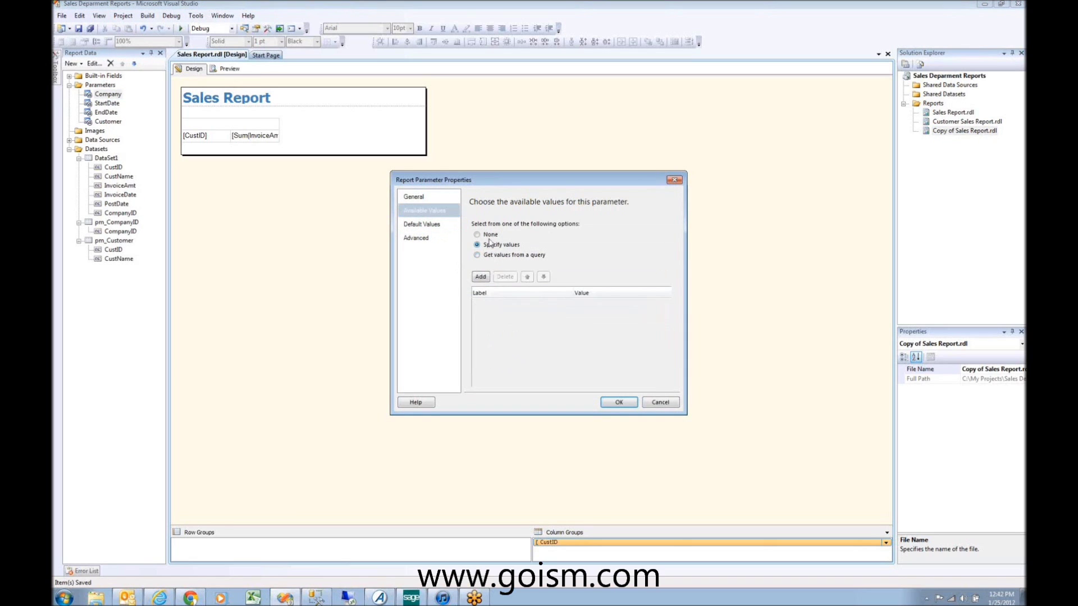
left_click(481, 277)
type("SOA")
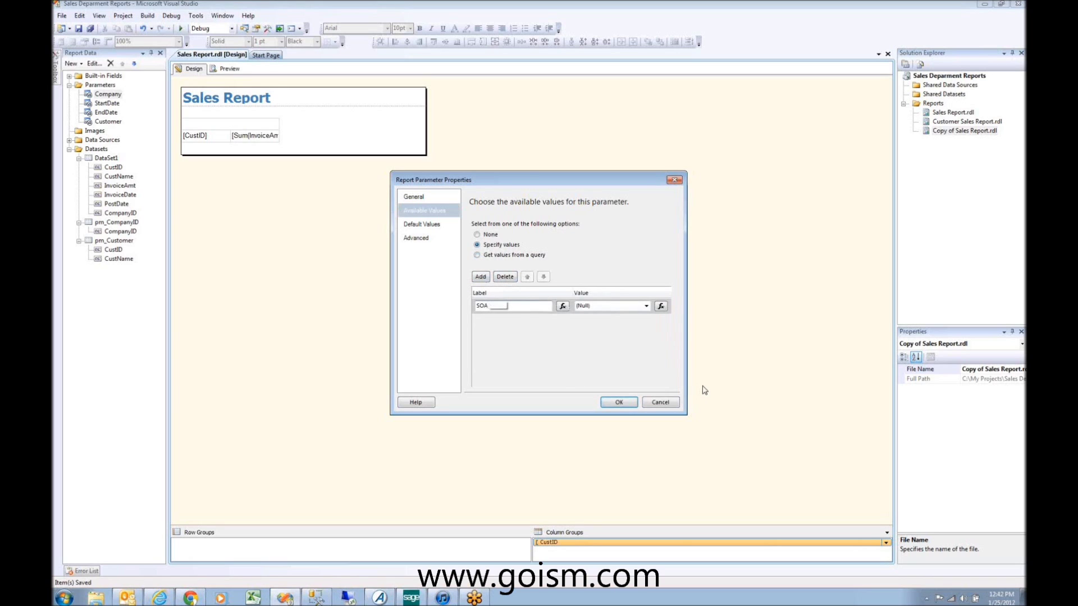
left_click(624, 401)
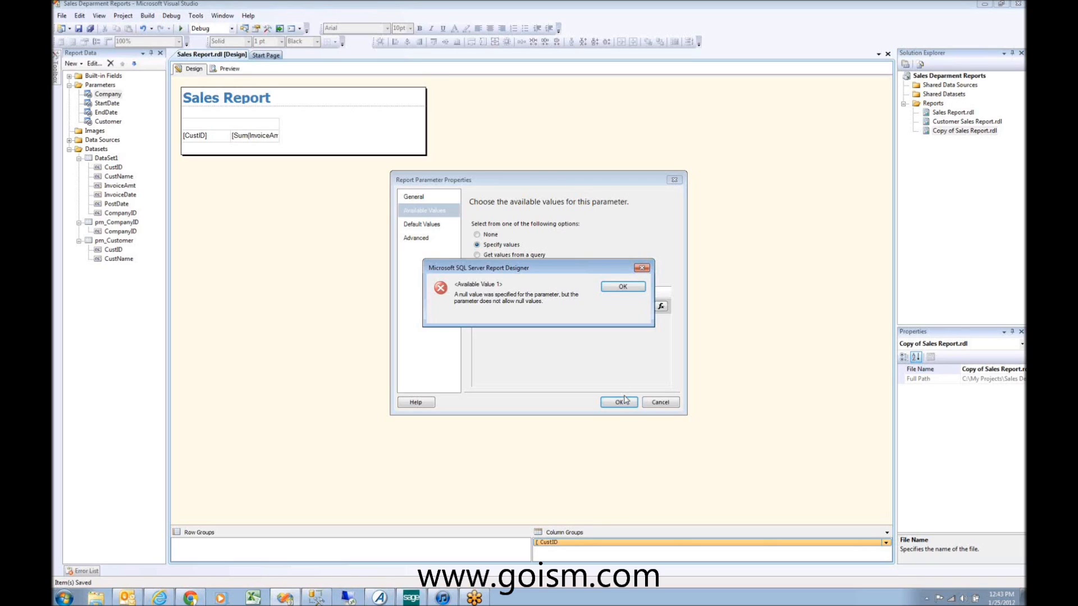
left_click(621, 287)
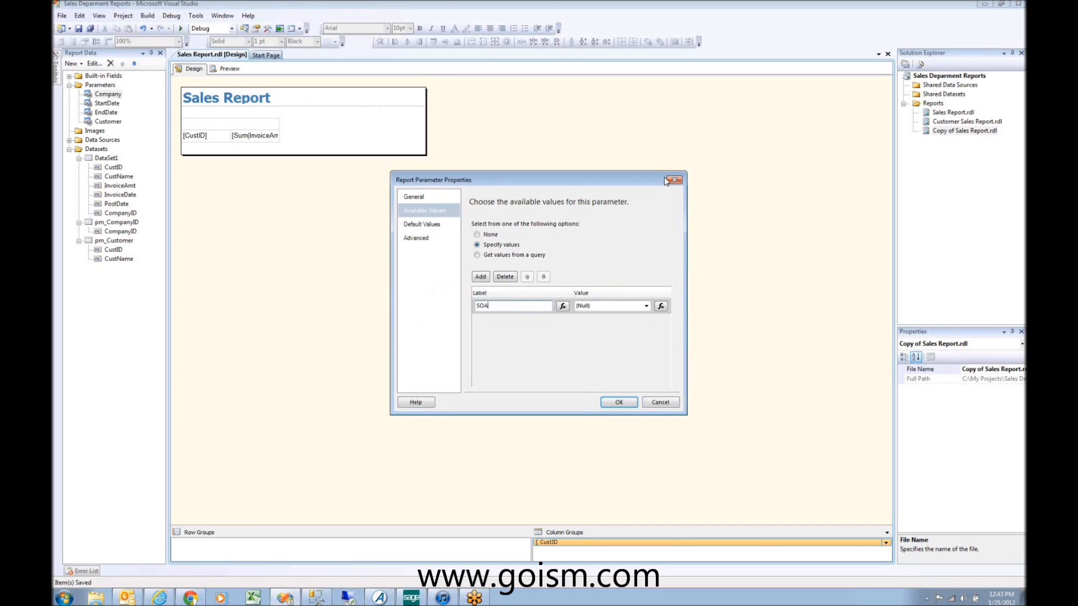
left_click(64, 598)
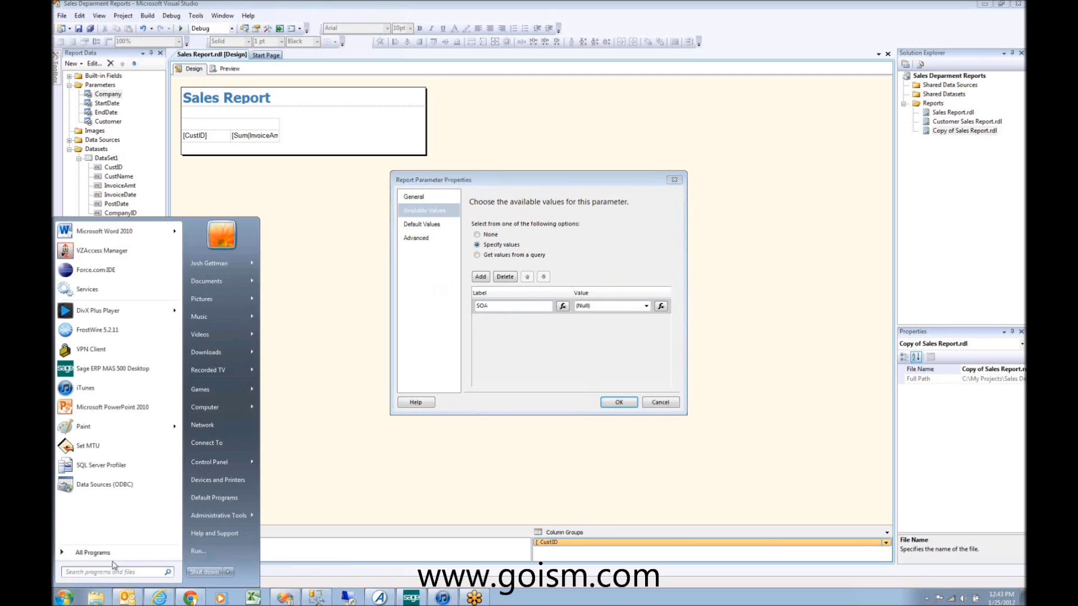
Step: Browse the SQL Server 2008 R2 Configuration Tools in the Start menu, then cancel the Company parameter changes
left_click(112, 556)
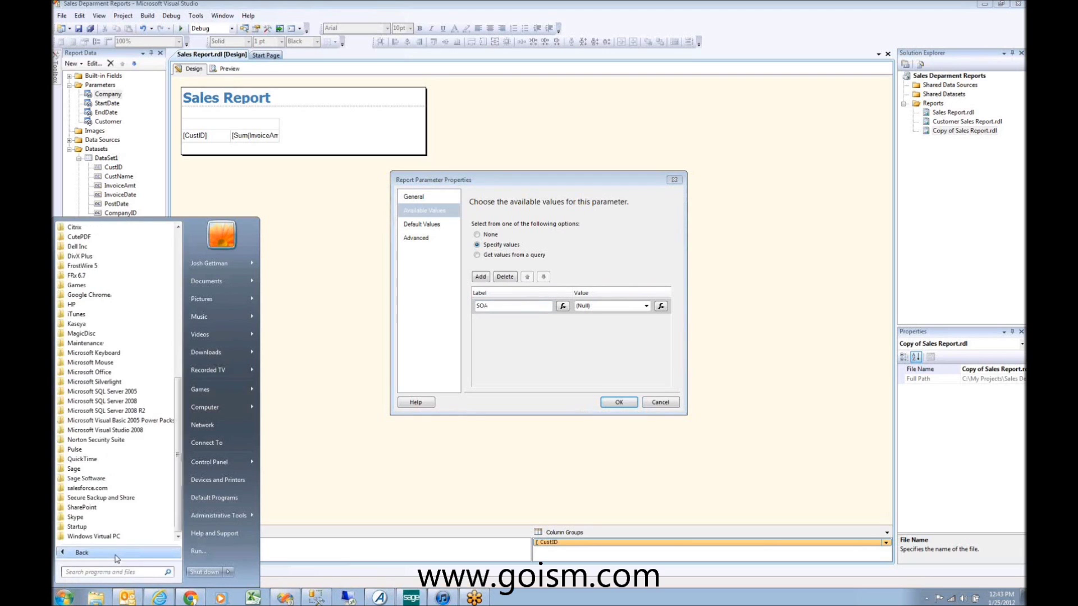
left_click(113, 413)
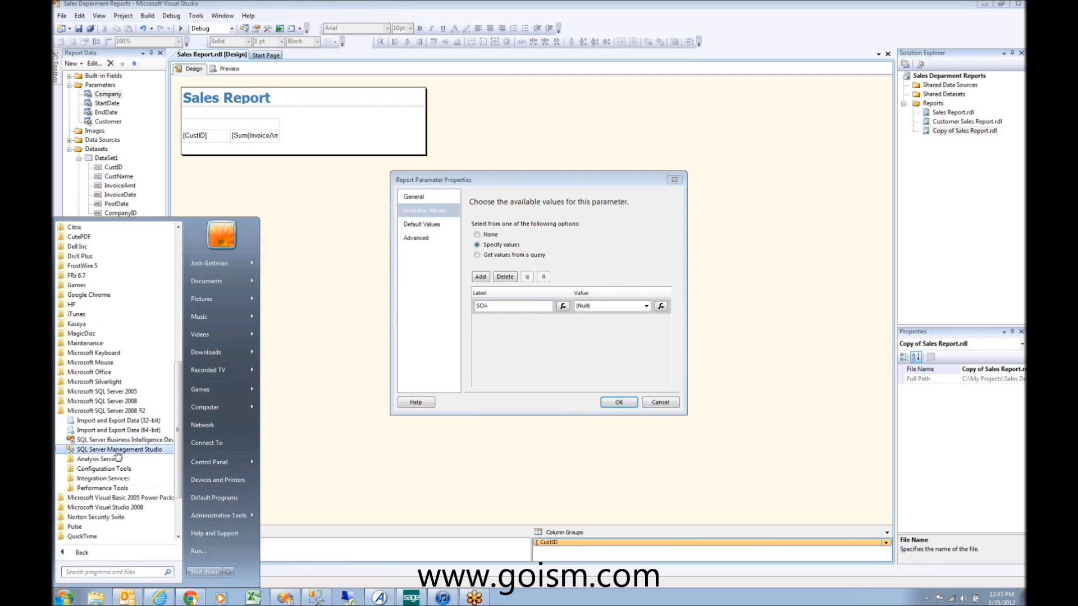
left_click(113, 469)
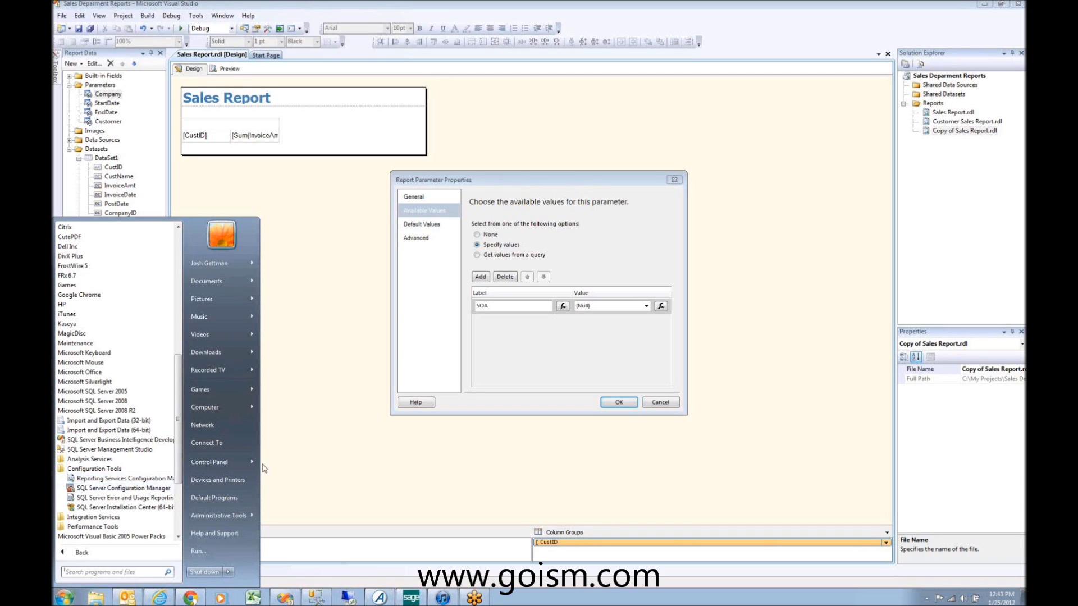
left_click(1020, 23)
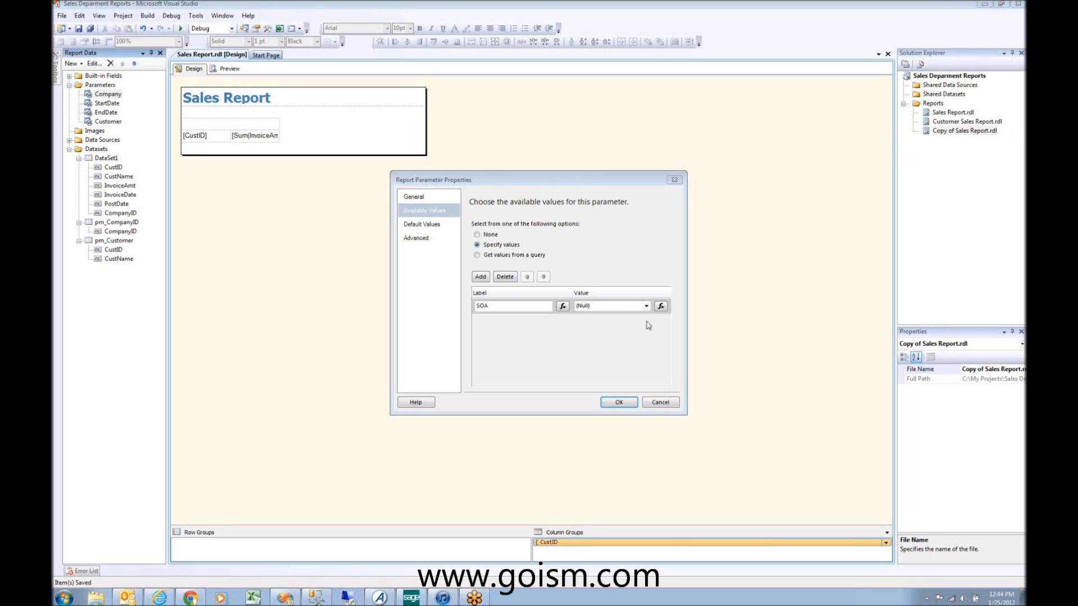
left_click(655, 402)
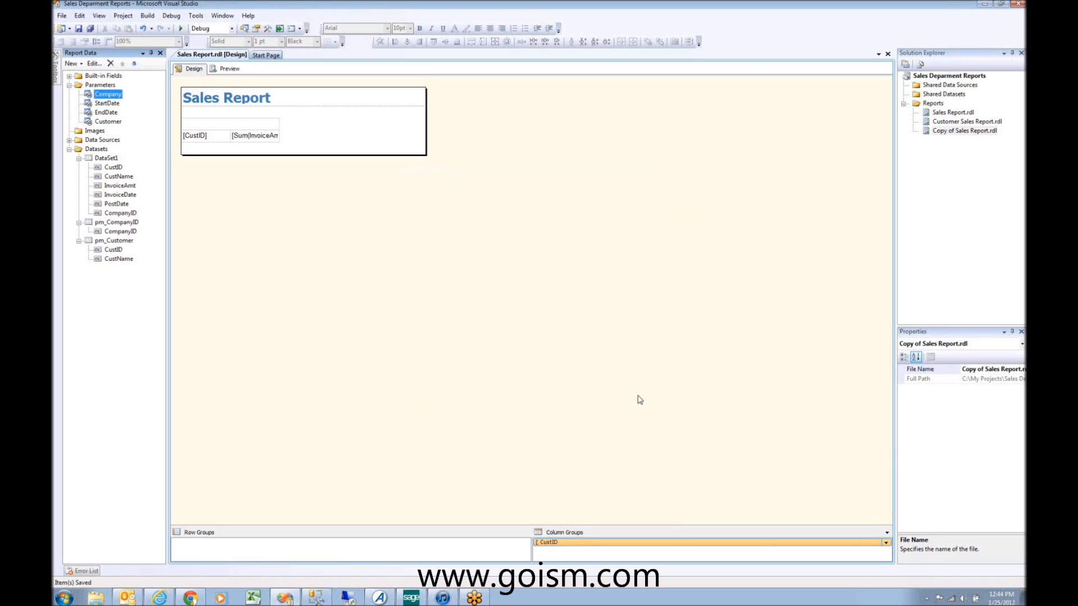